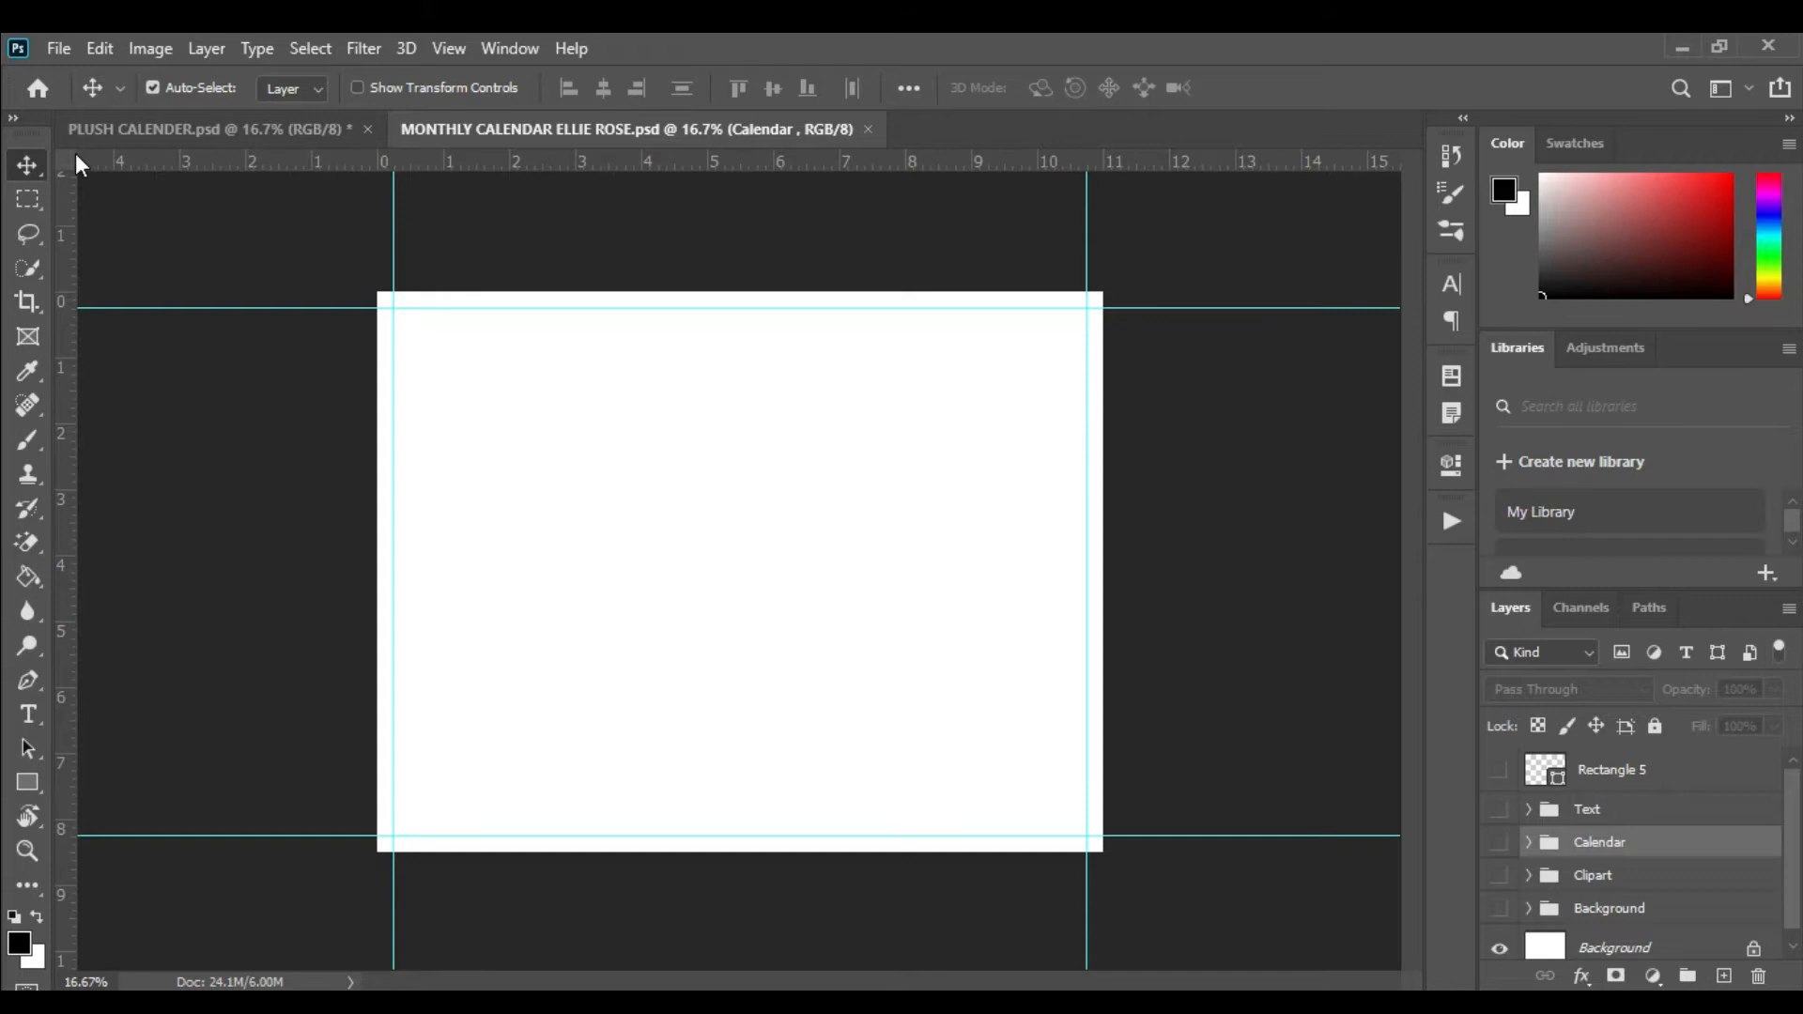
- Check that rulers are shown and that snapping to guides, layers and document bounds is enabled
{"action": "left_click", "coordinate": [444, 52]}
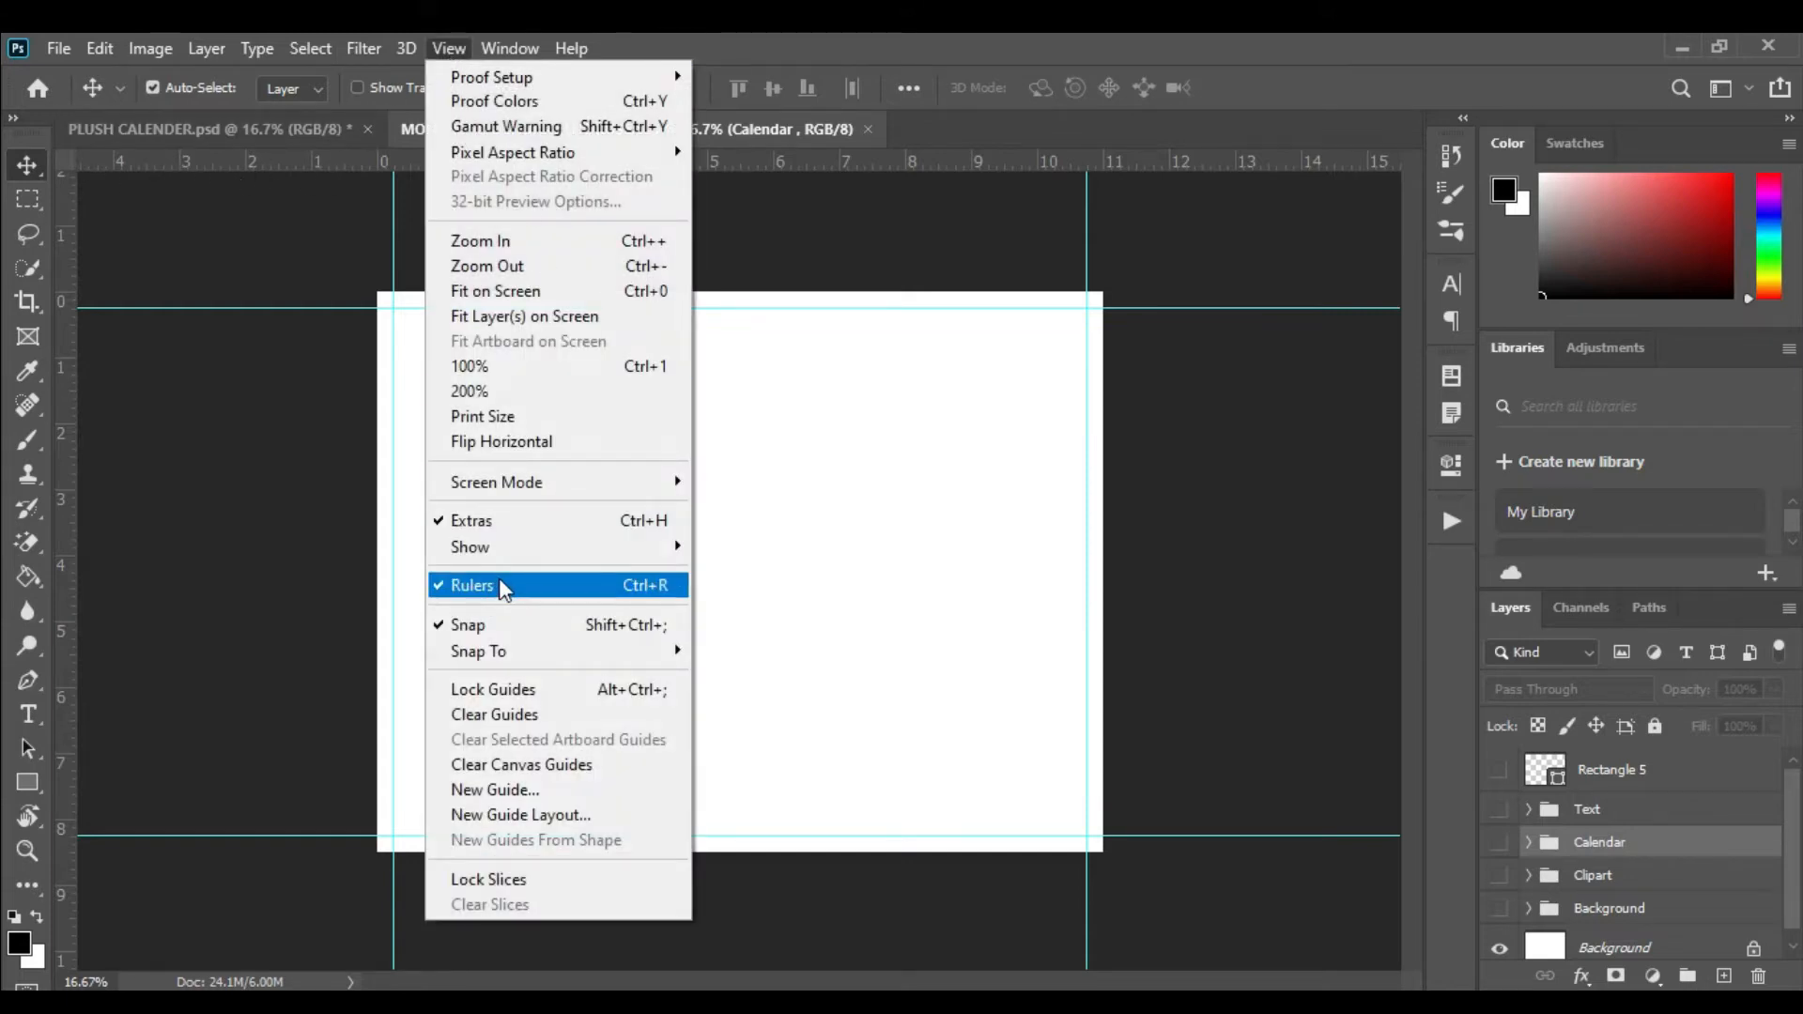
{"action": "mouse_move", "coordinate": [507, 652]}
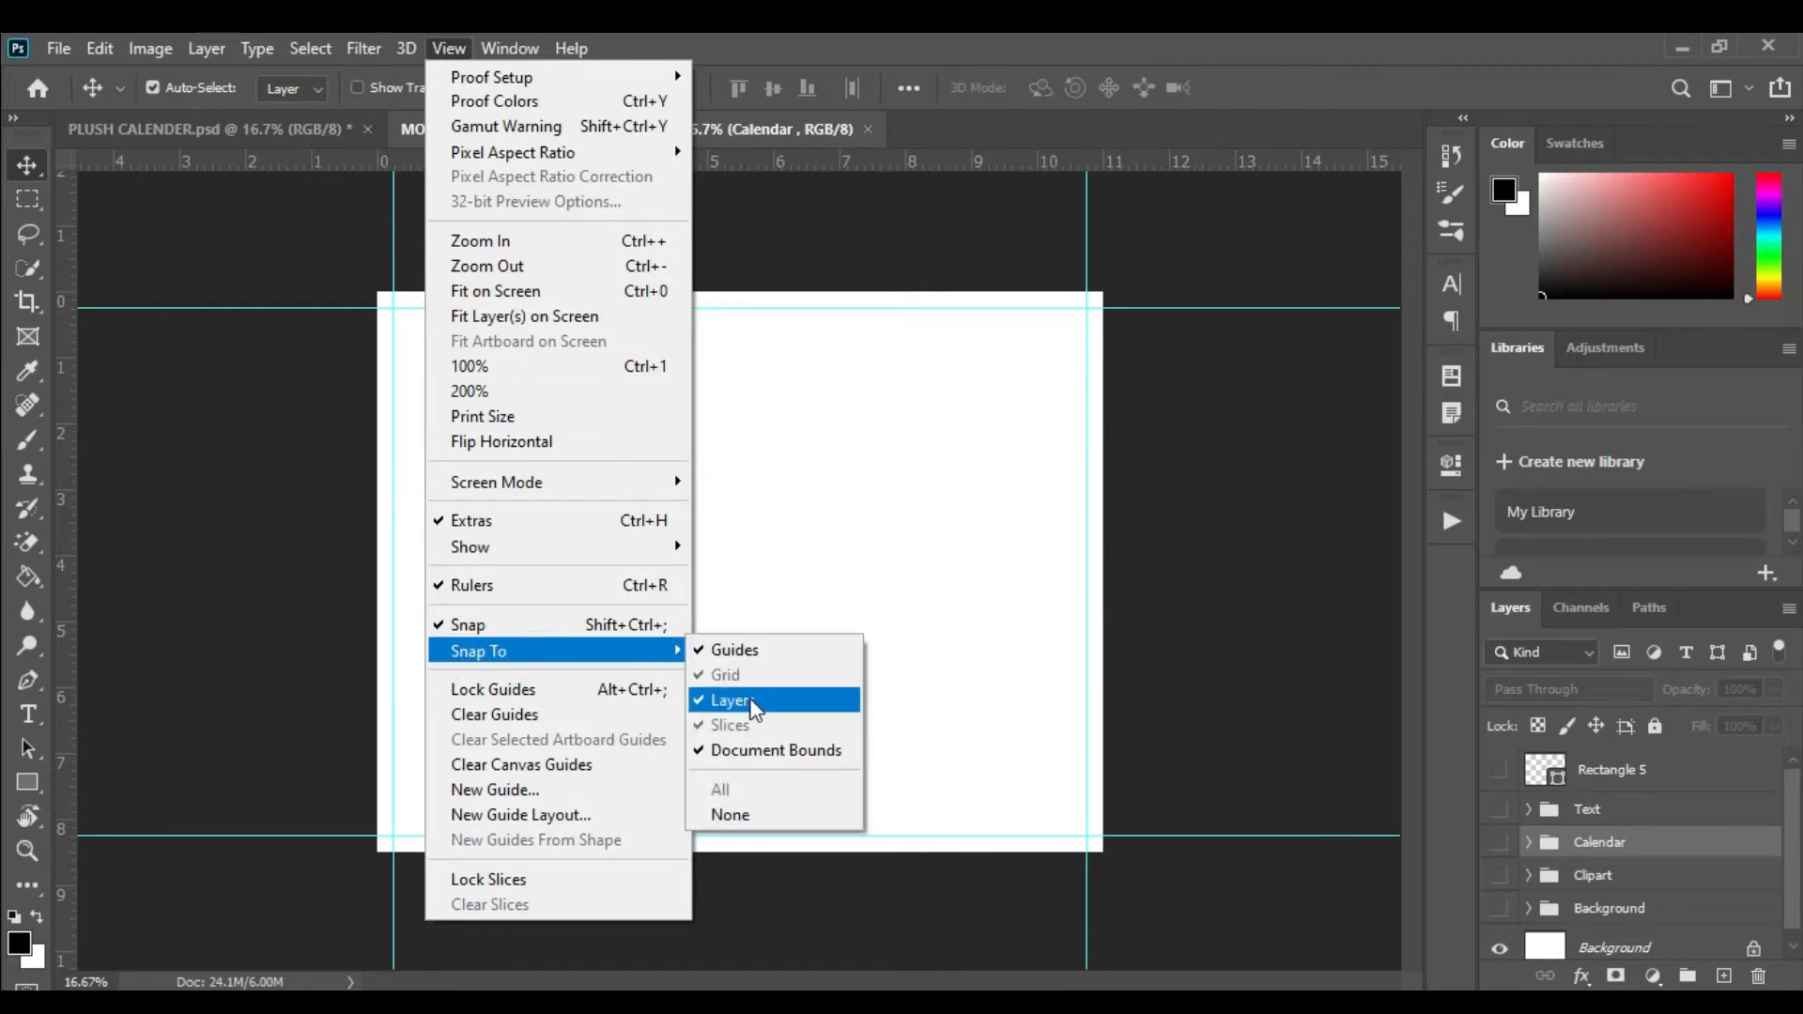
{"action": "left_click", "coordinate": [275, 516]}
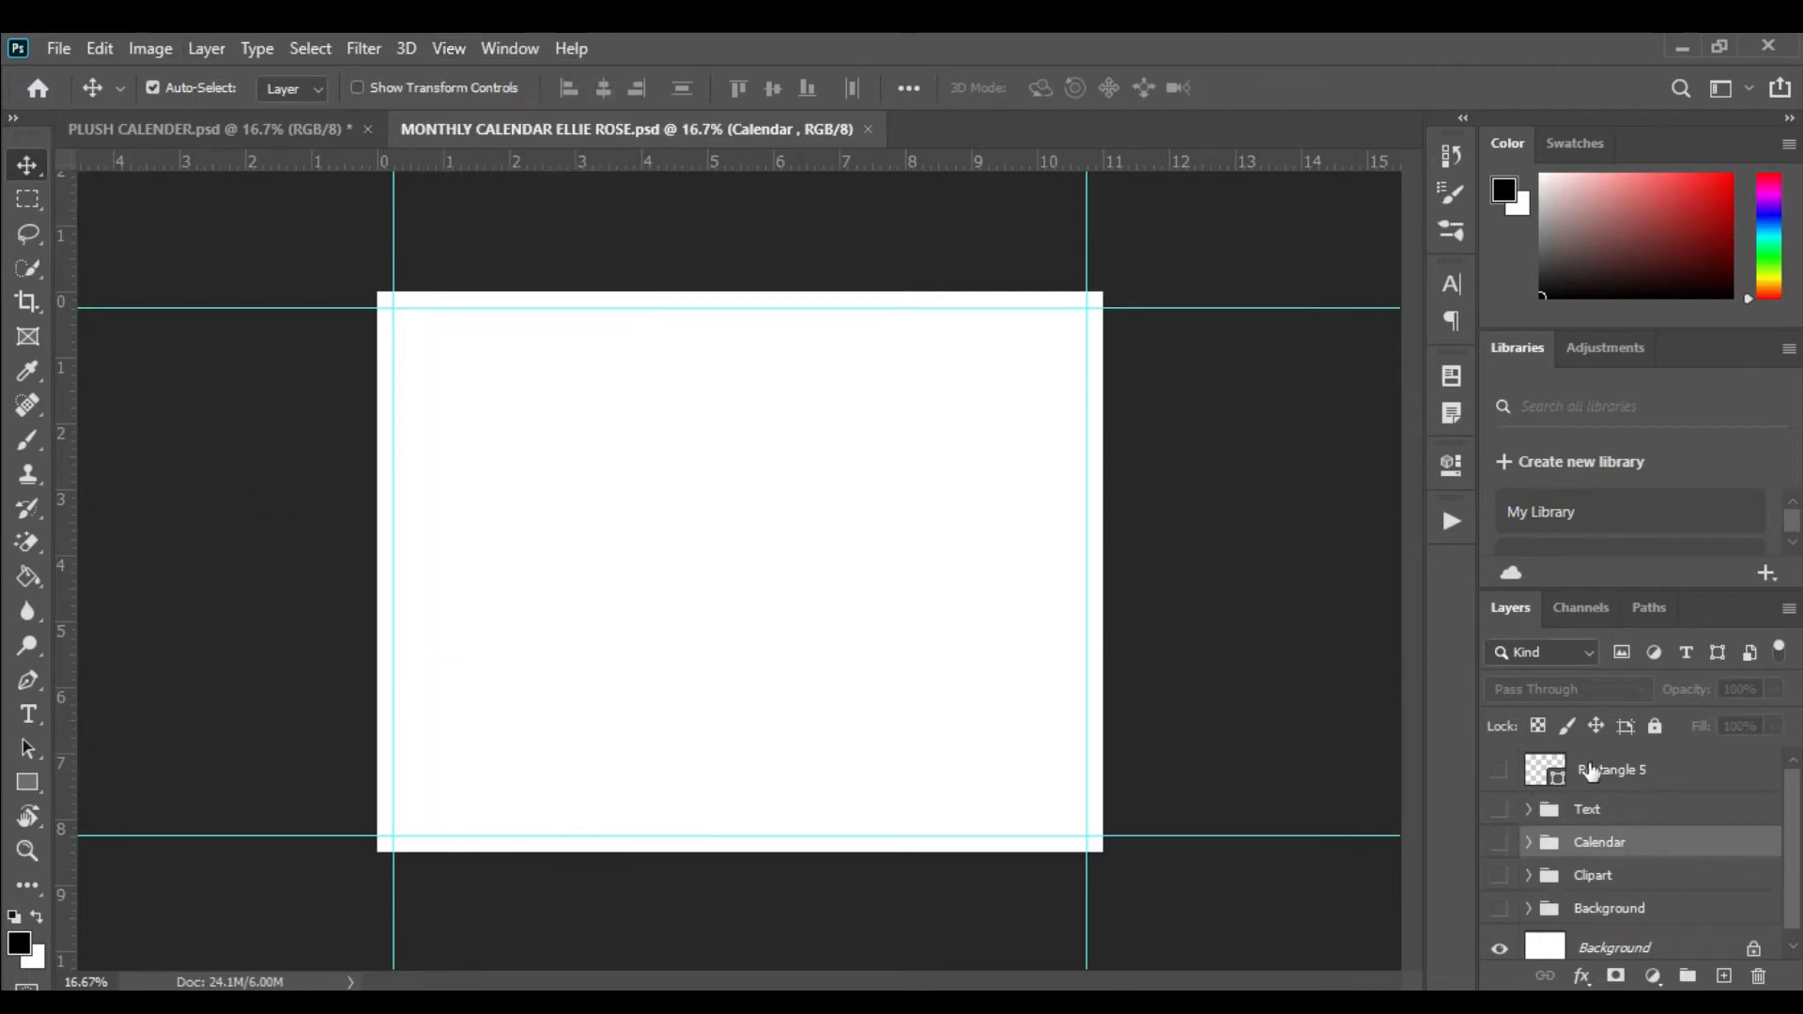
- Show the Calendar layer group to examine its grid of date boxes against the margin guides, and hide it again
{"action": "scroll", "coordinate": [1643, 817], "scroll_direction": "down", "scroll_amount": 1}
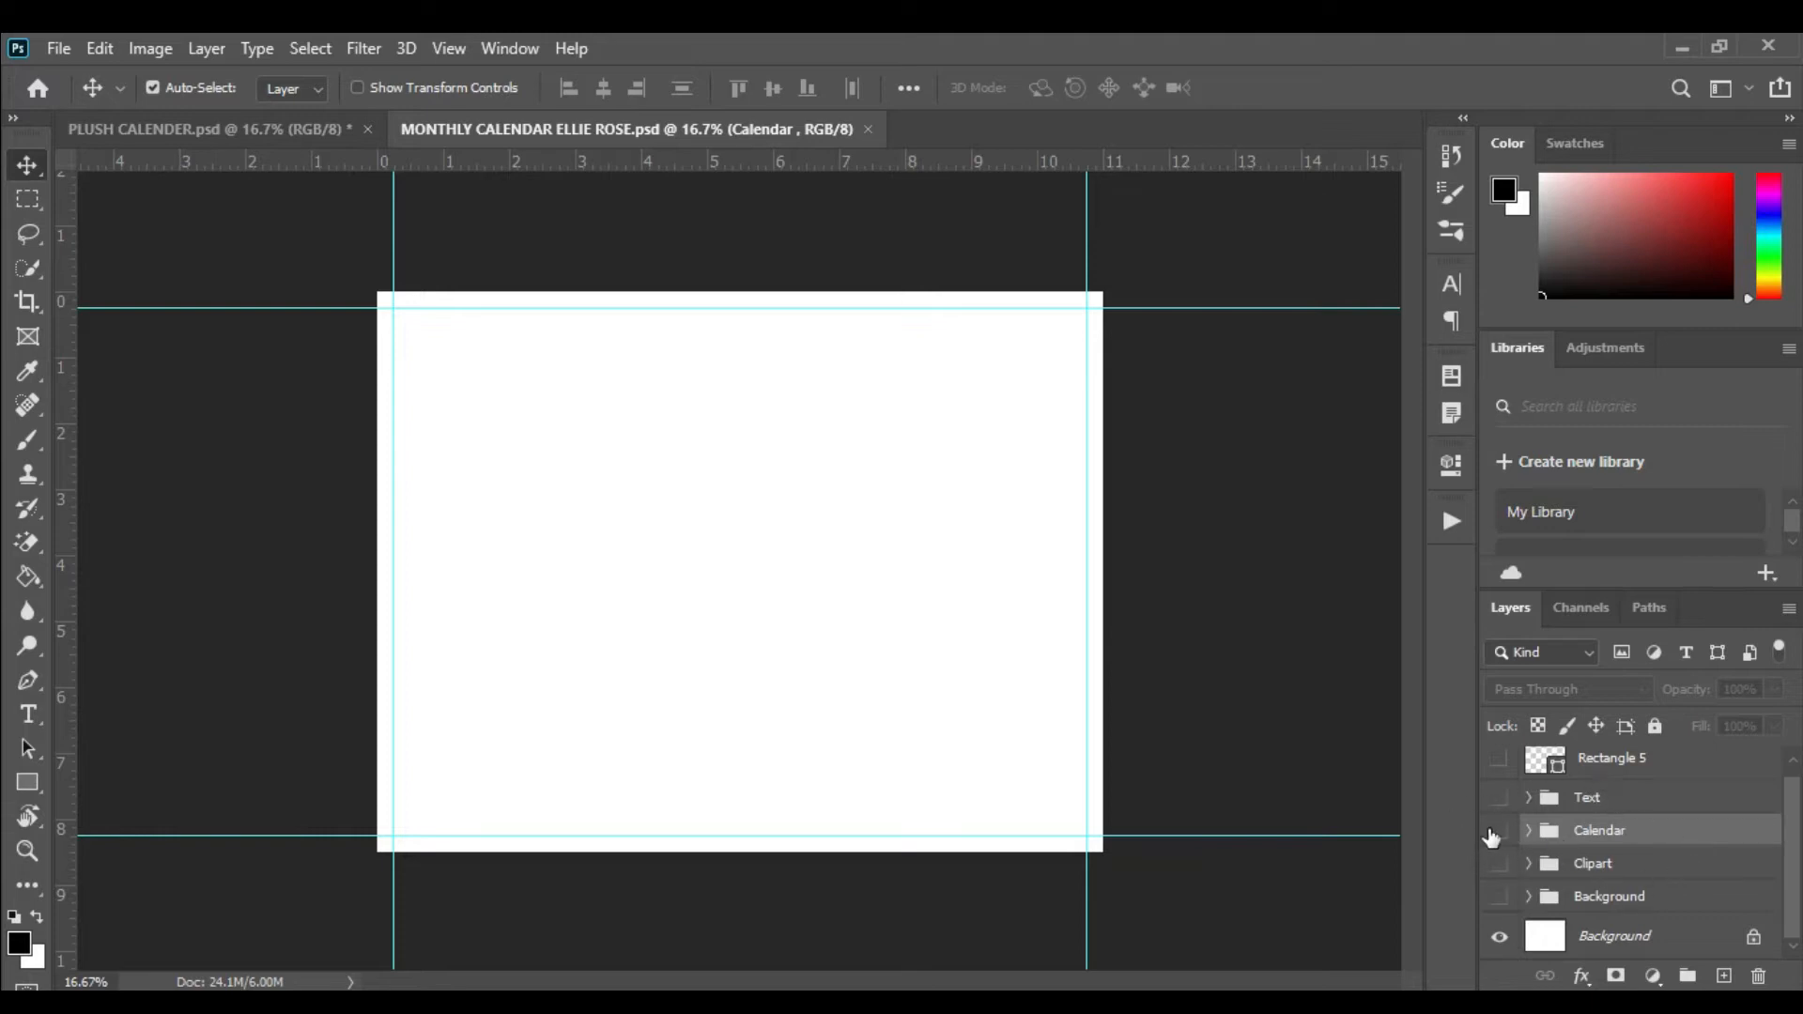
{"action": "left_click", "coordinate": [1499, 834]}
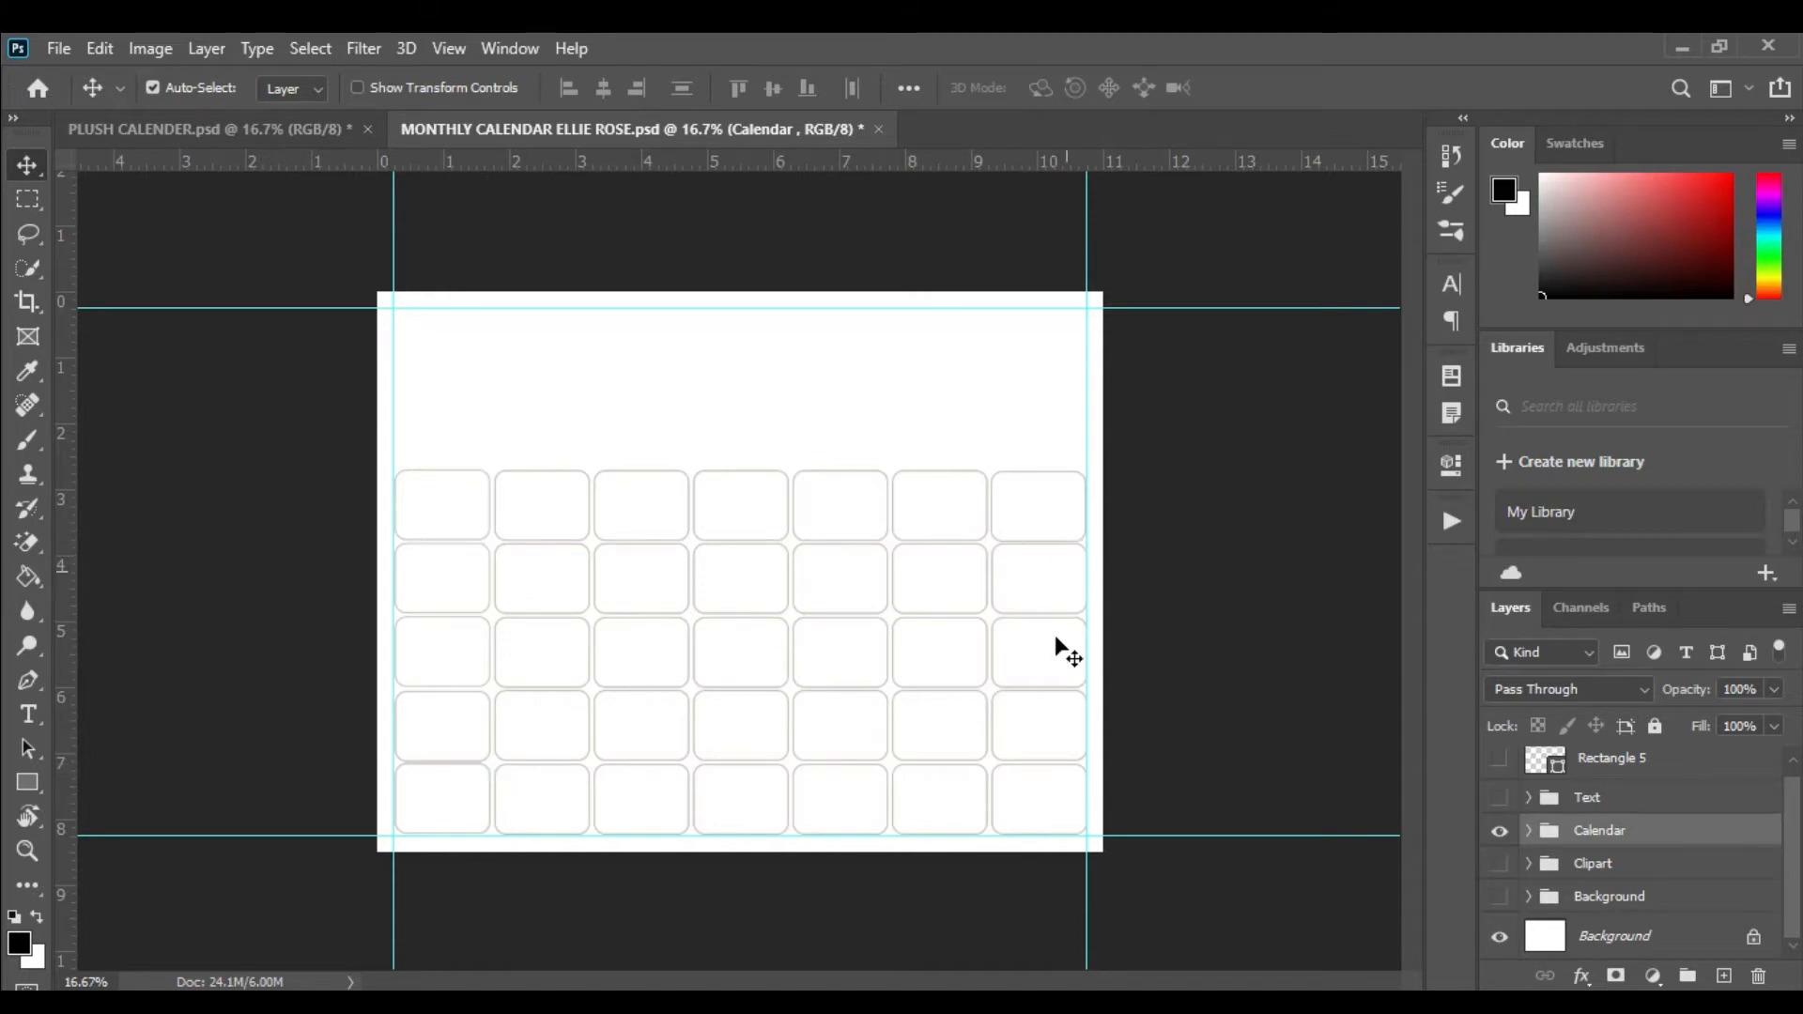
{"action": "left_click", "coordinate": [1500, 831]}
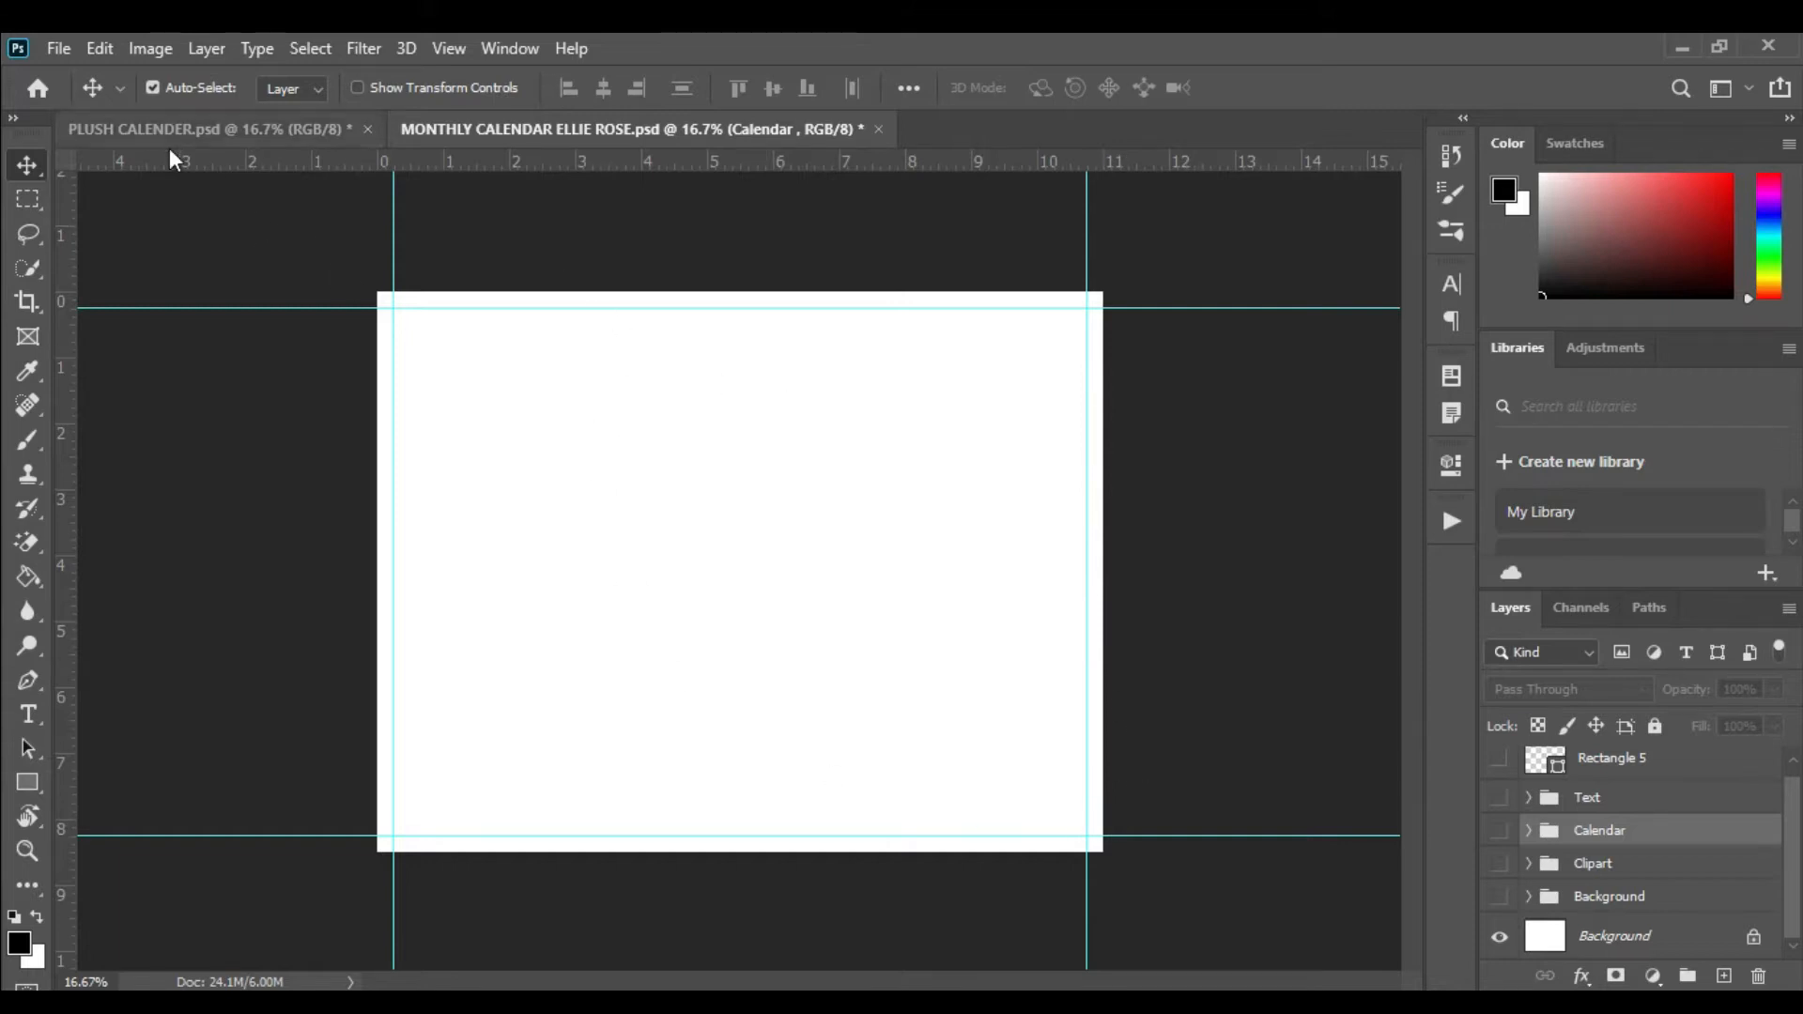
- Show the Rectangle 5 layer and move its black bar from the page's bottom margin to the middle of the page
{"action": "left_click", "coordinate": [1501, 761]}
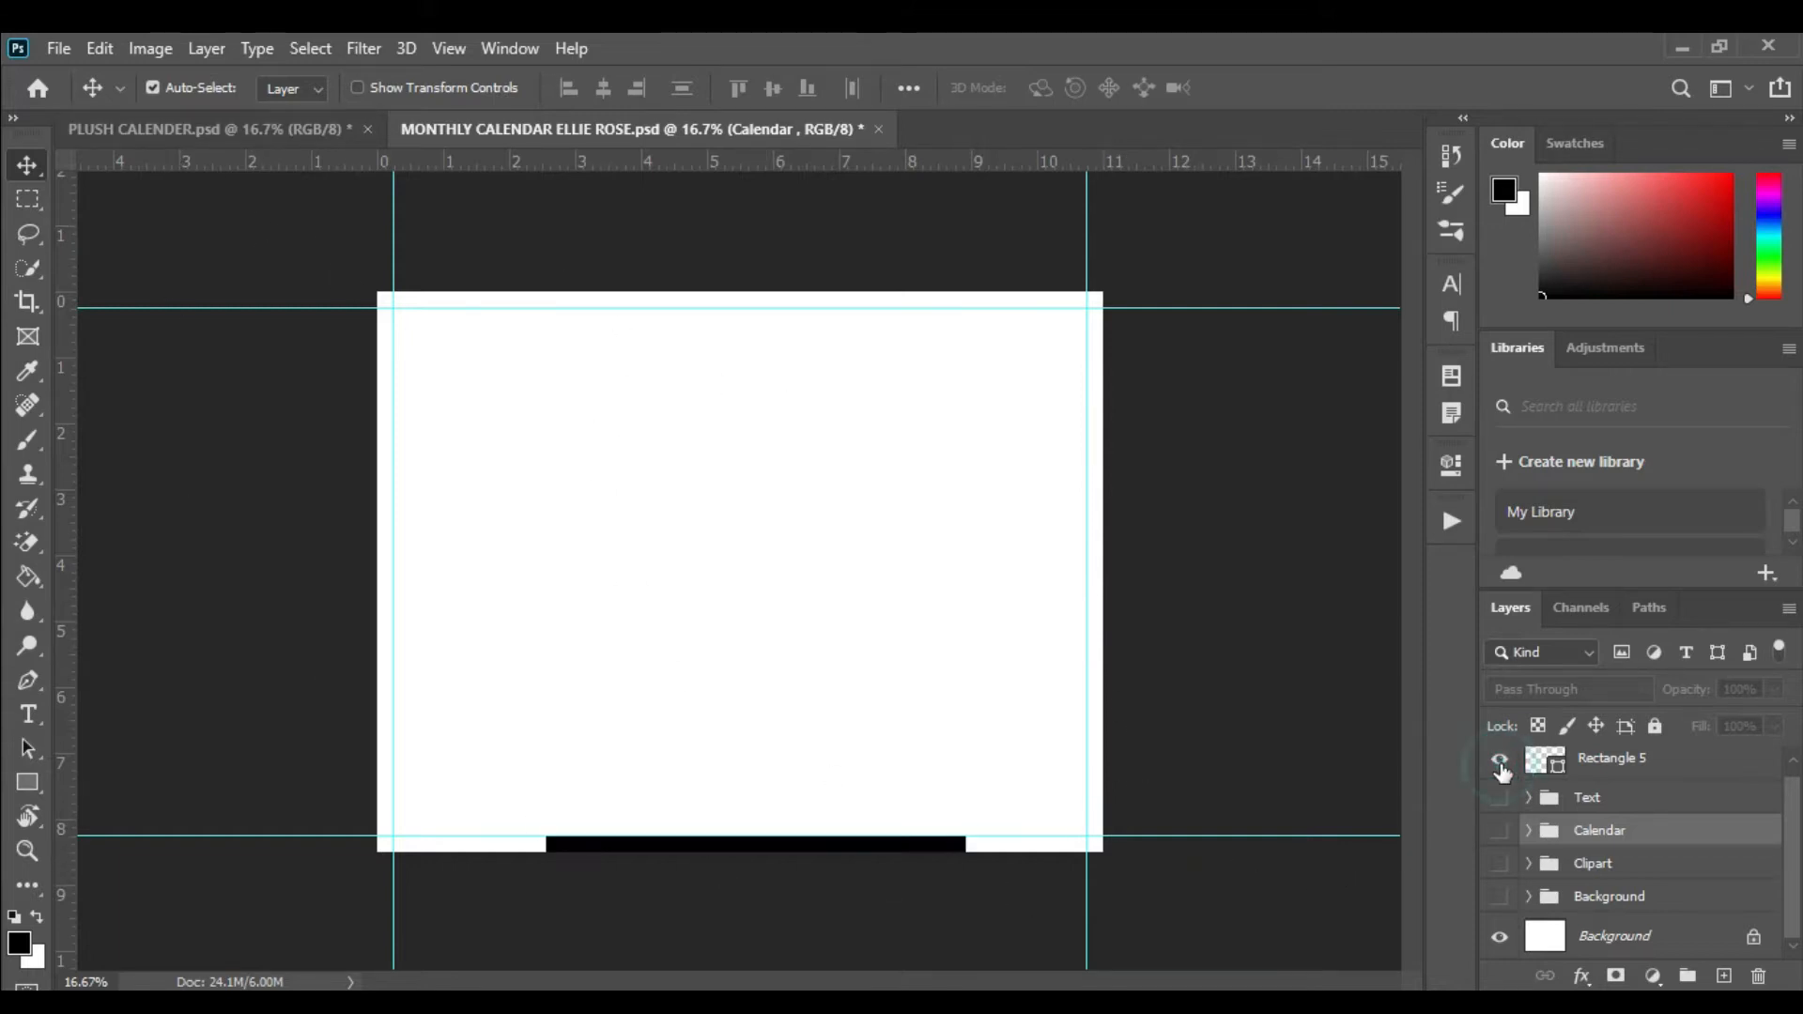
{"action": "left_click_drag", "start_coordinate": [723, 844], "coordinate": [667, 518]}
{"action": "left_click", "coordinate": [665, 517]}
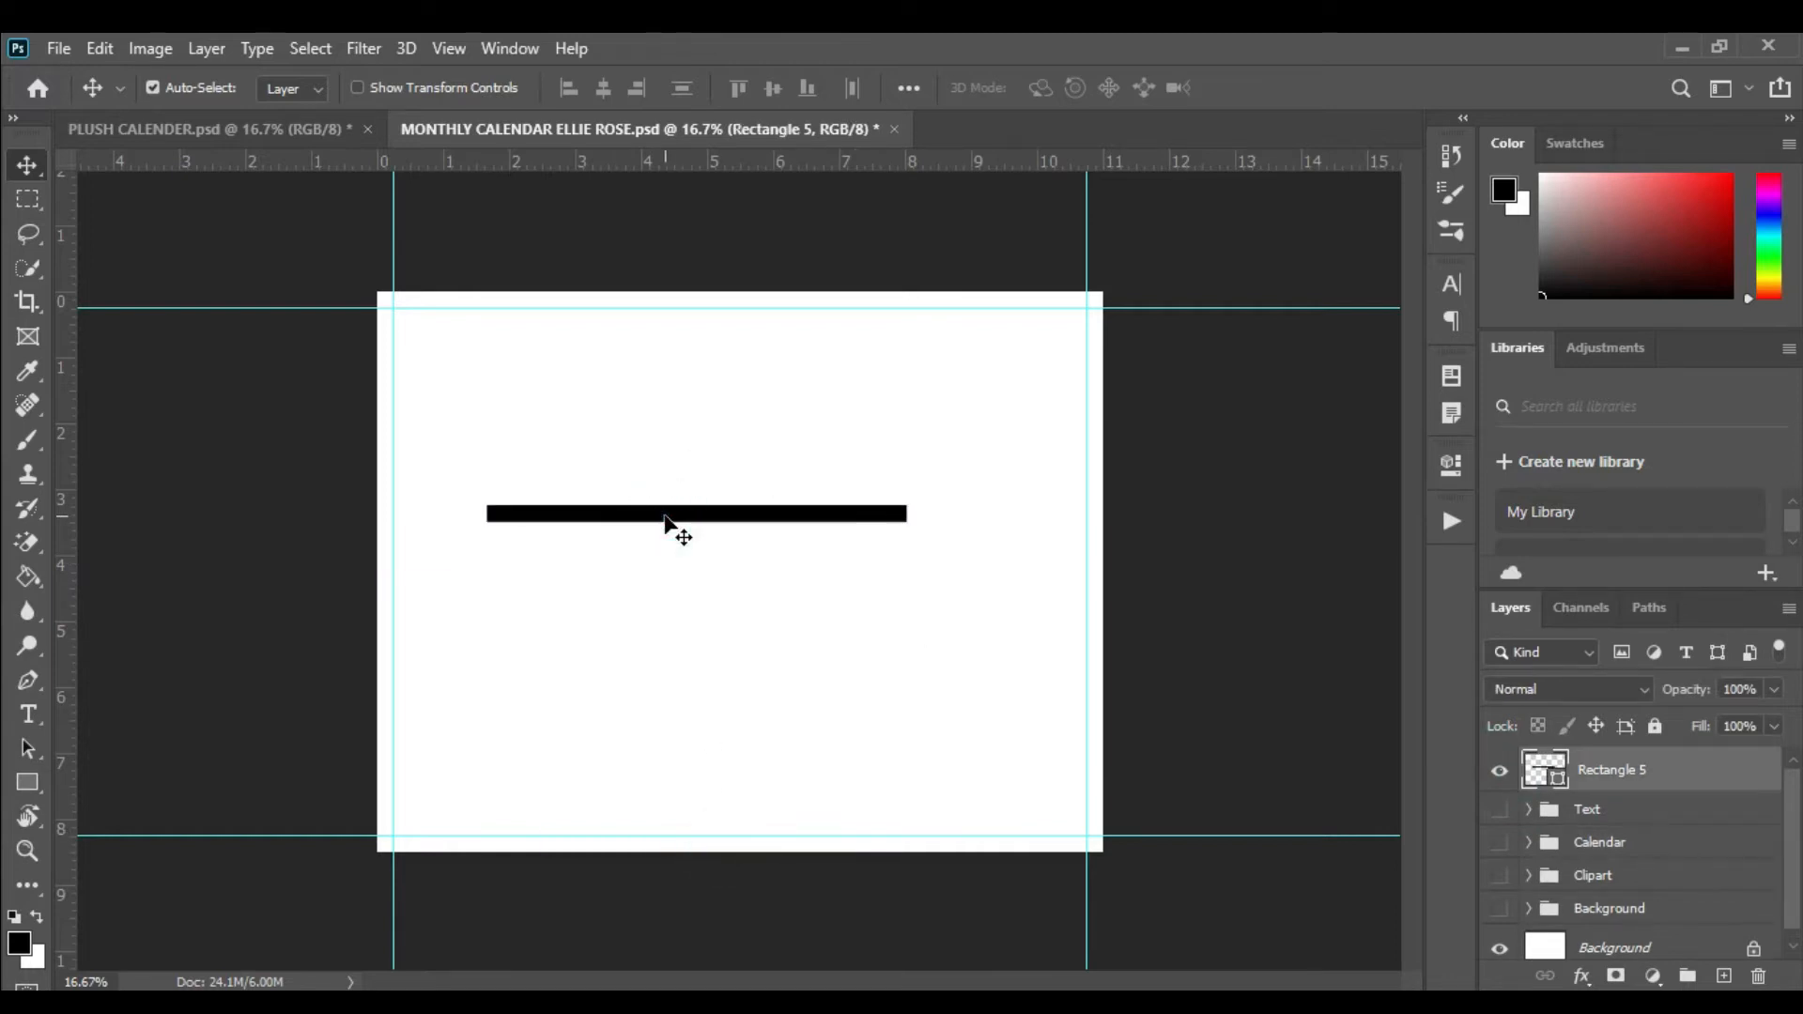
- Rotate the Rectangle 5 bar 90° clockwise and place it flush against the page's left edge, filling the margin
{"action": "key", "text": "ctrl+t"}
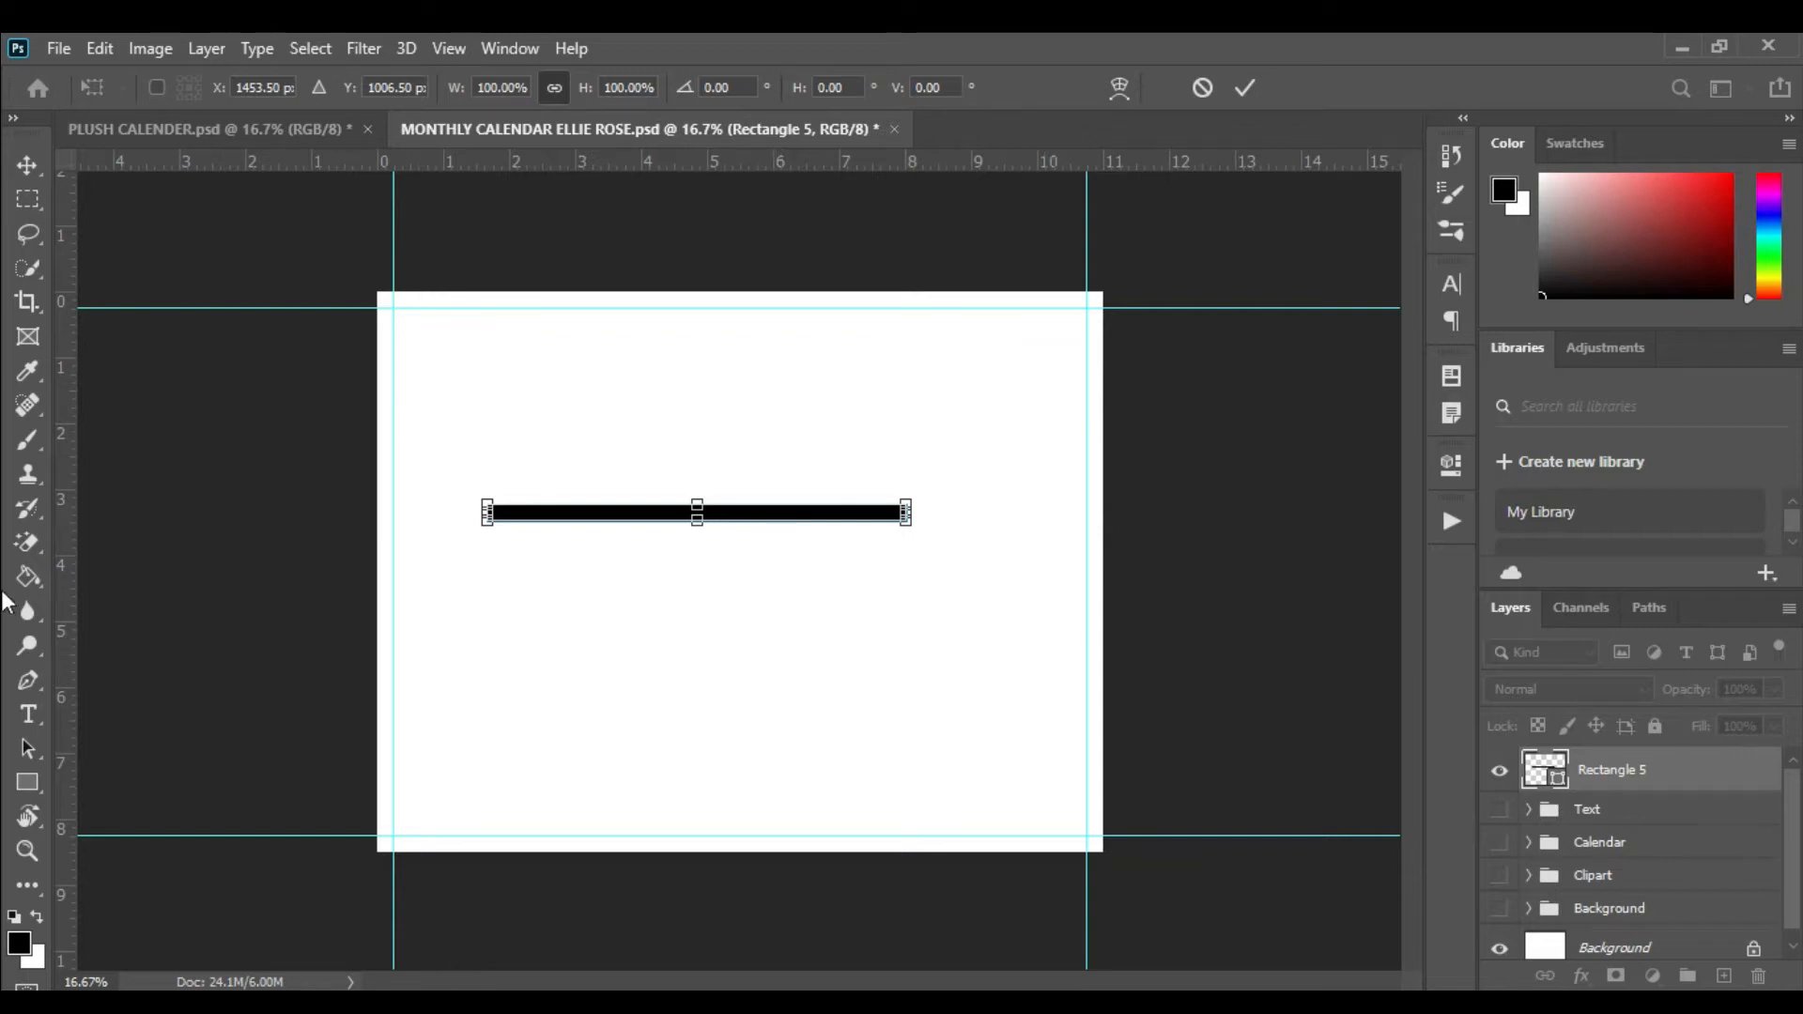
{"action": "right_click", "coordinate": [817, 512]}
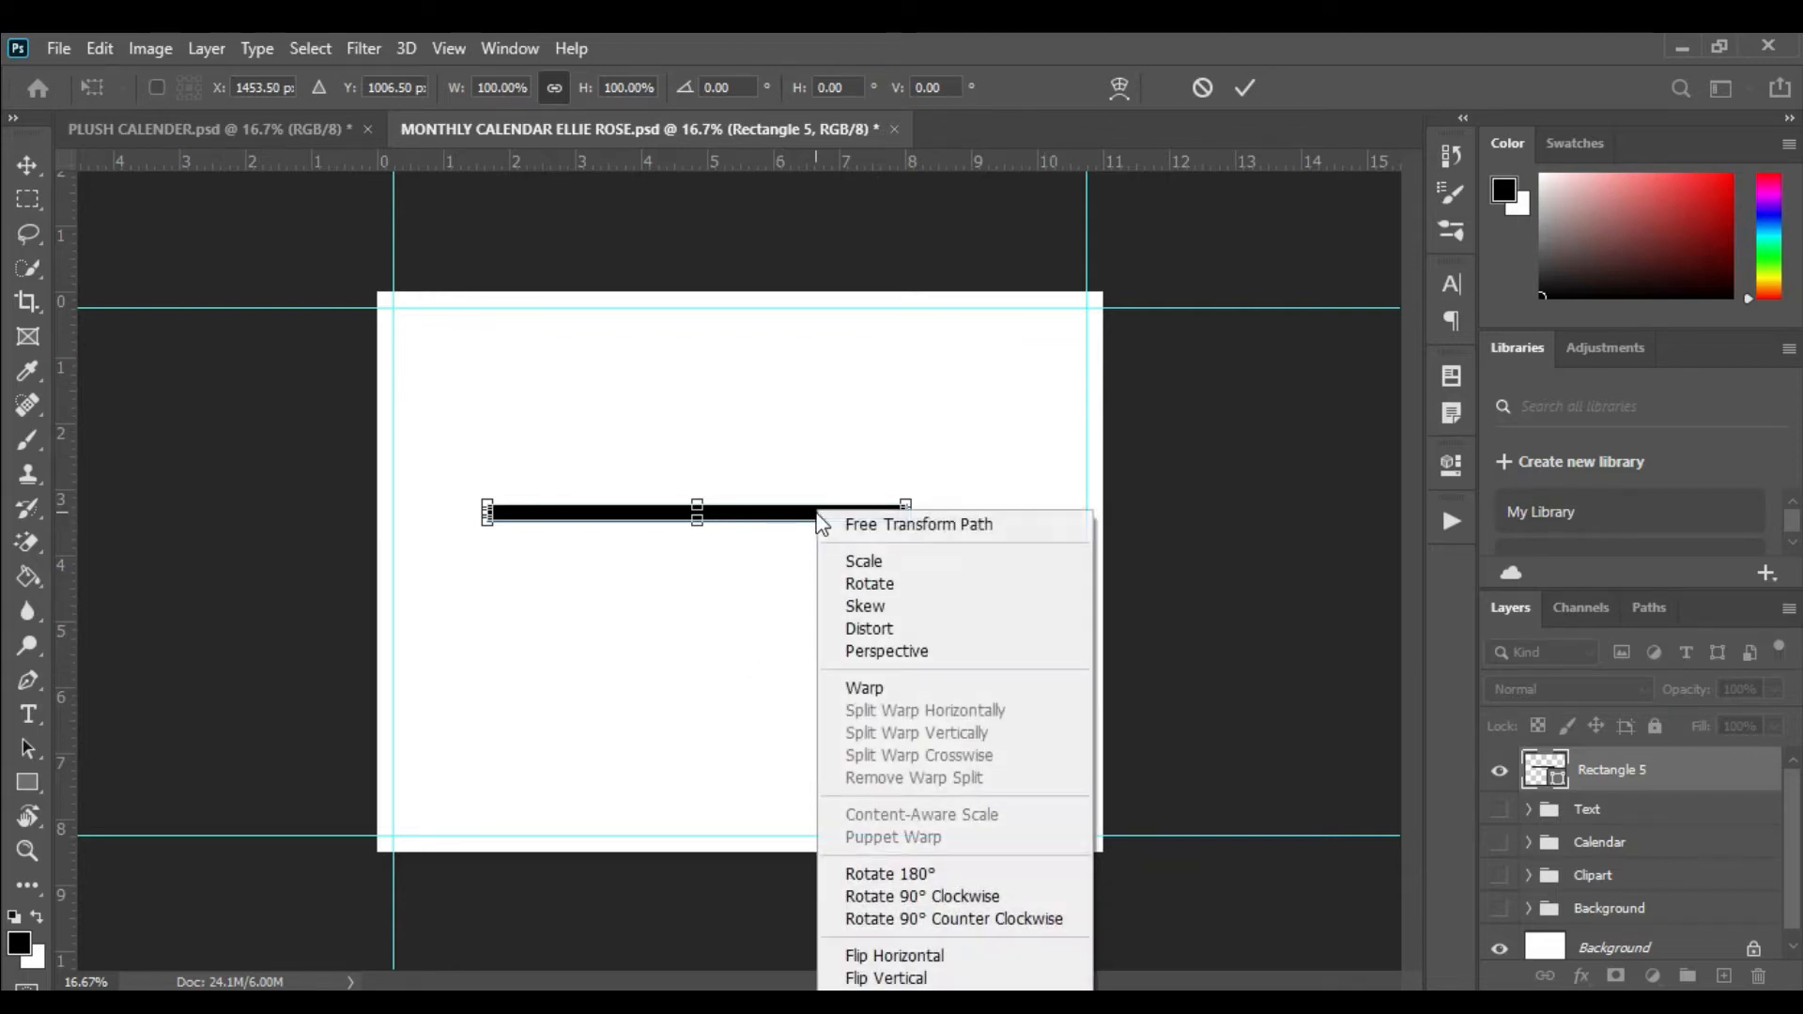
{"action": "left_click", "coordinate": [945, 892]}
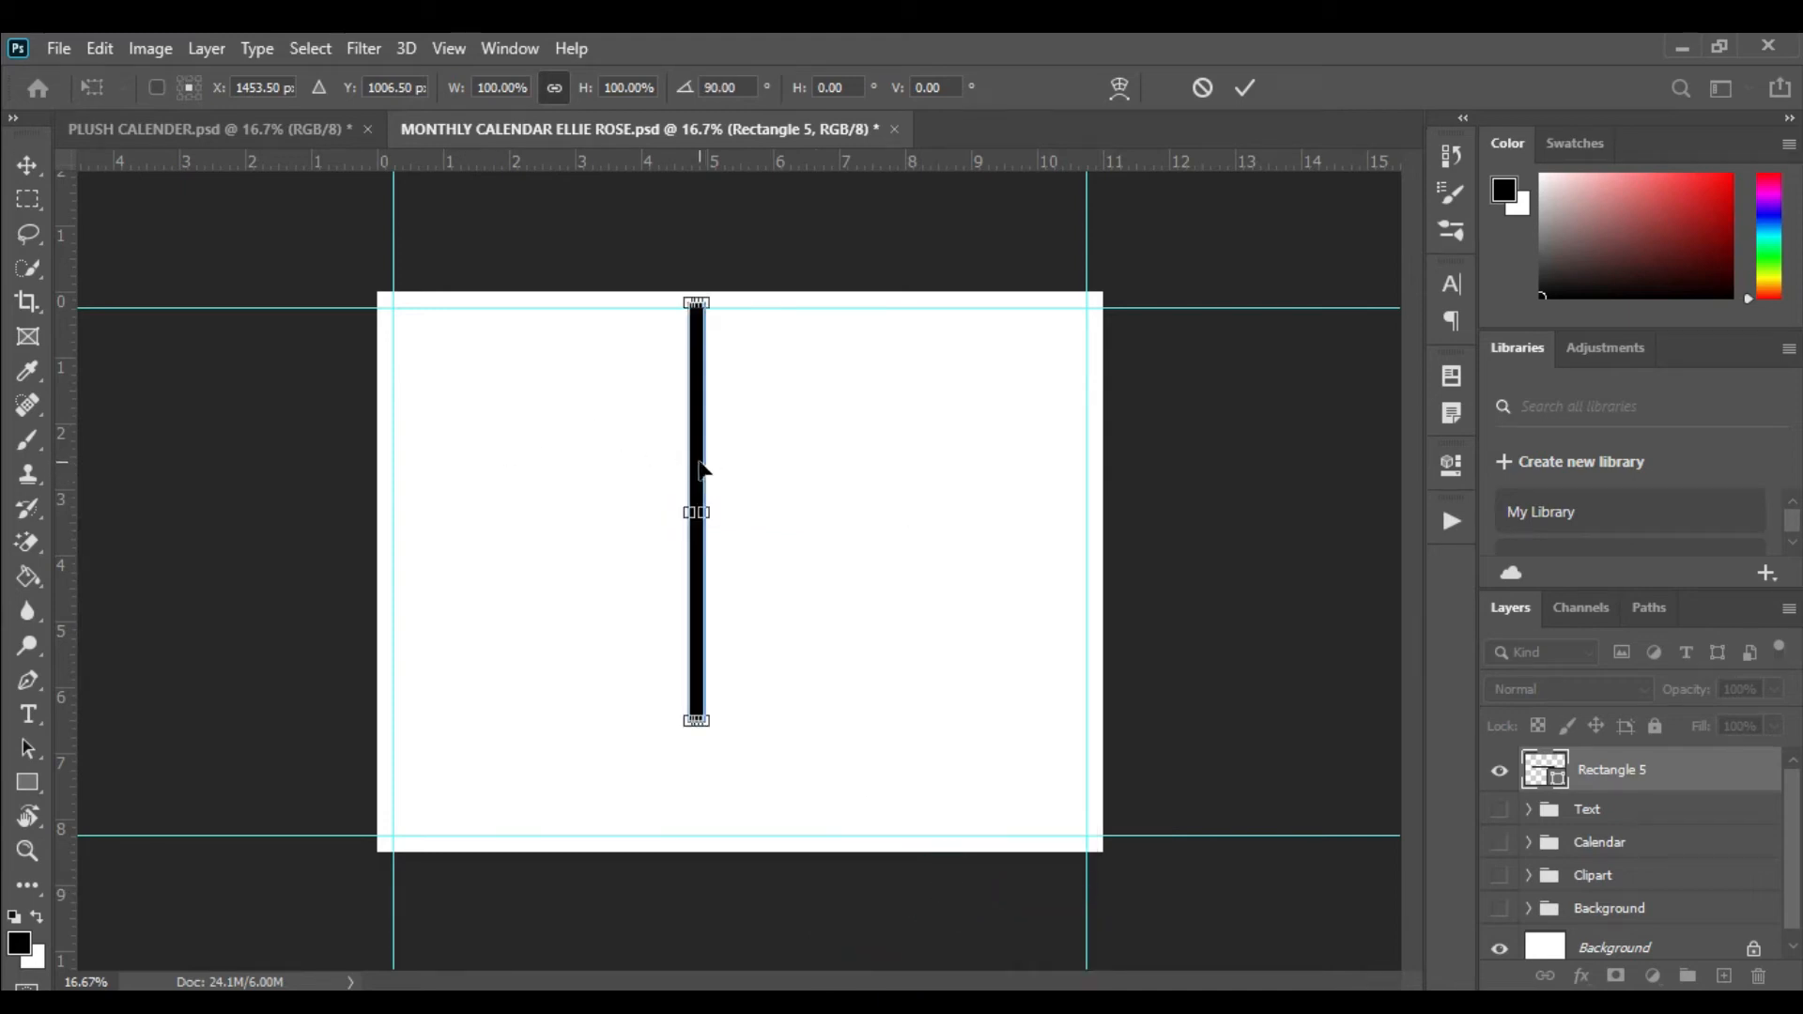
{"action": "left_click_drag", "start_coordinate": [699, 470], "coordinate": [390, 472]}
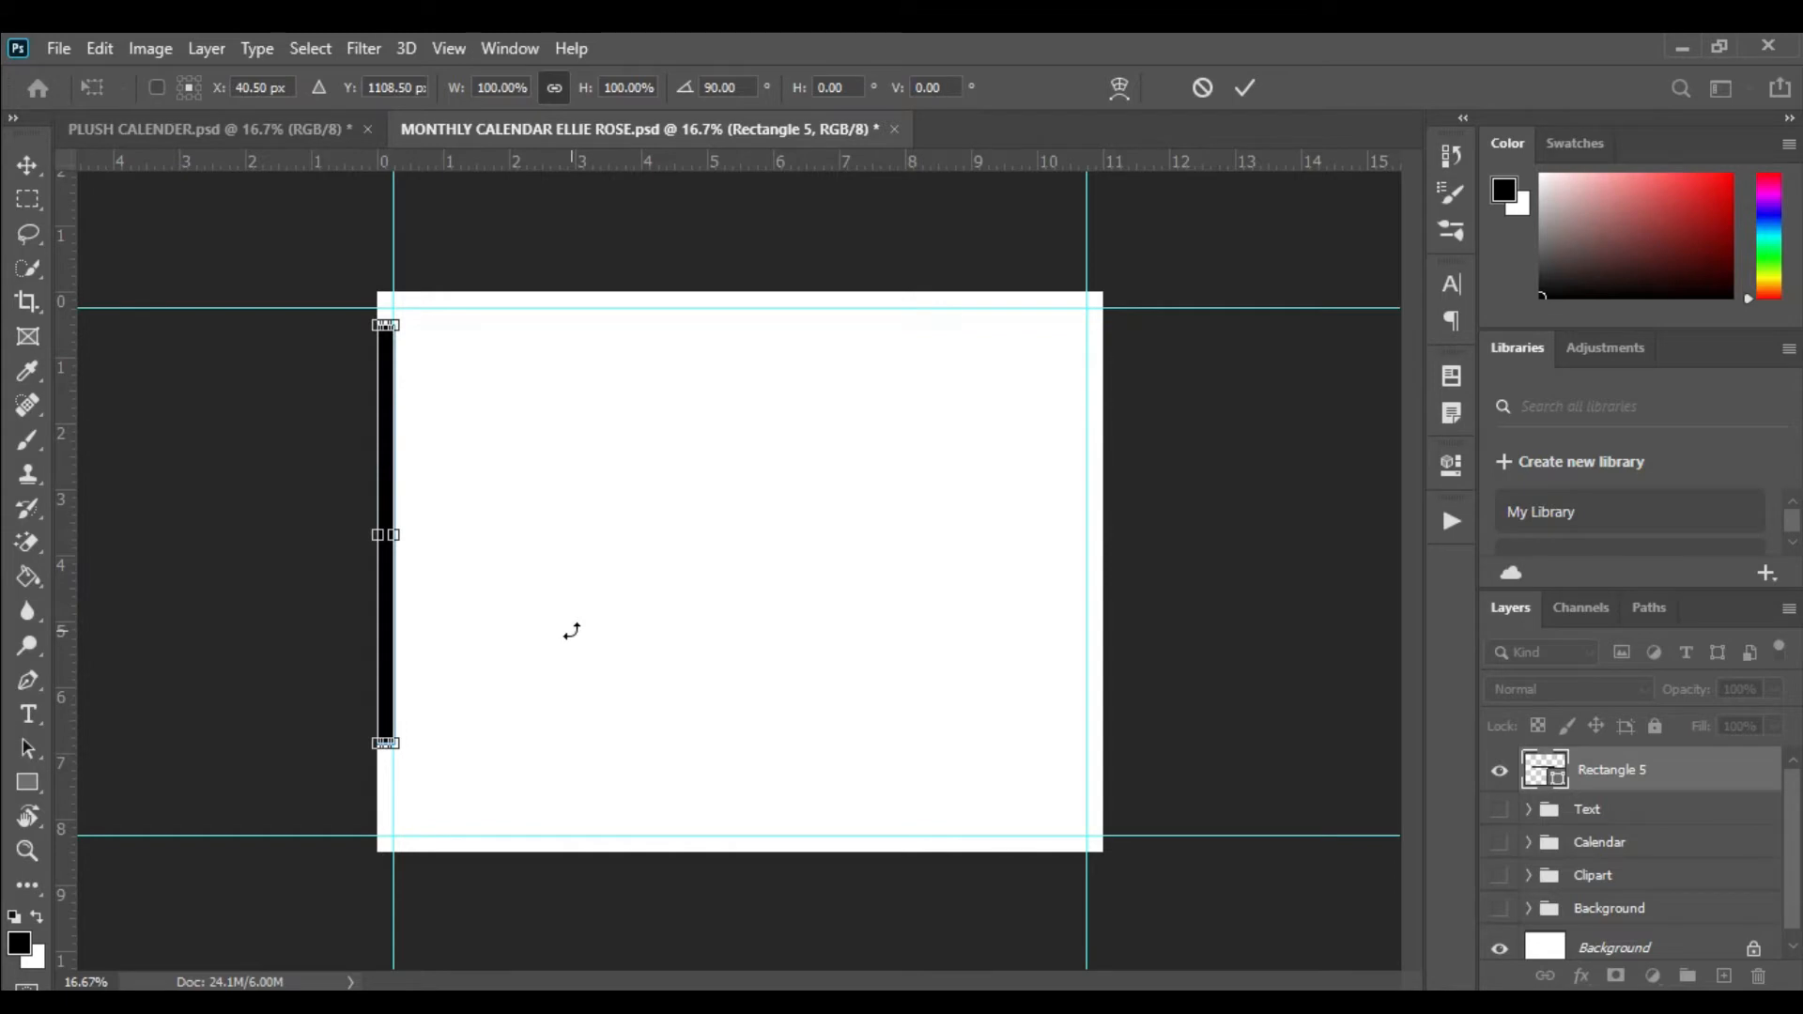
{"action": "key", "text": "Return"}
{"action": "left_click", "coordinate": [571, 628]}
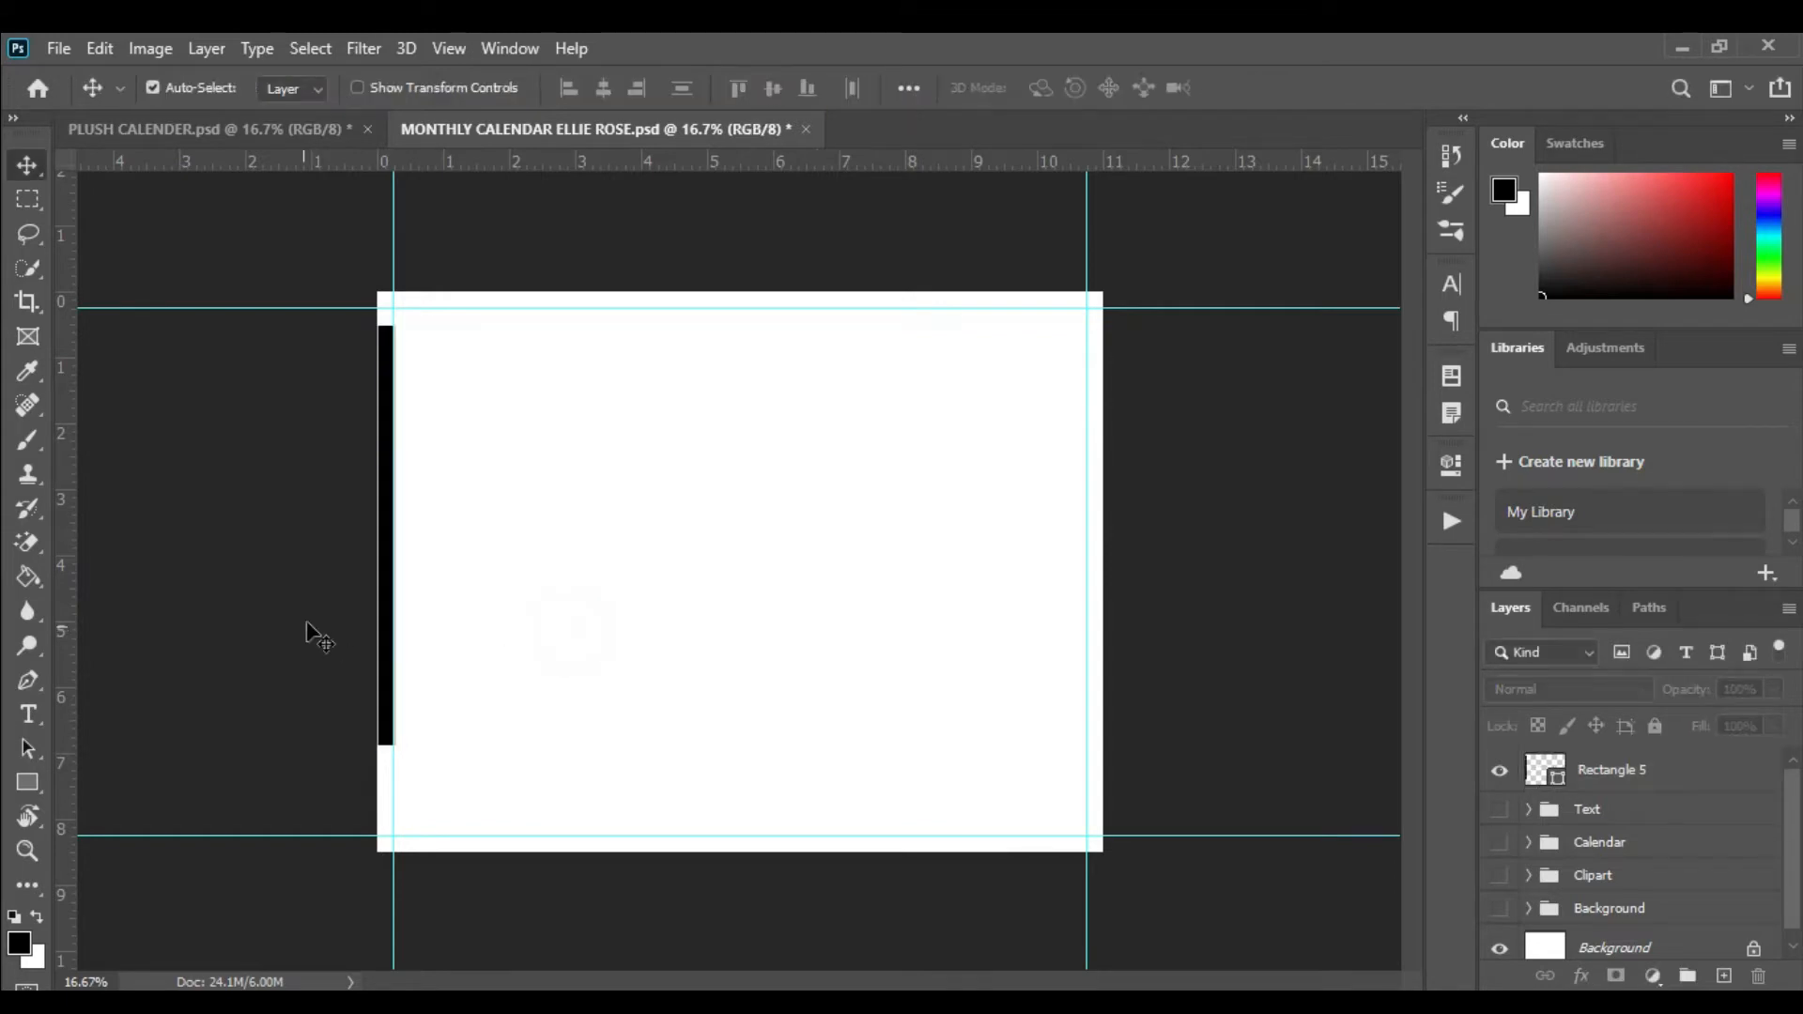
- Move the vertical Rectangle 5 bar to the page's right edge so that it fills the margin there
{"action": "left_click", "coordinate": [385, 554]}
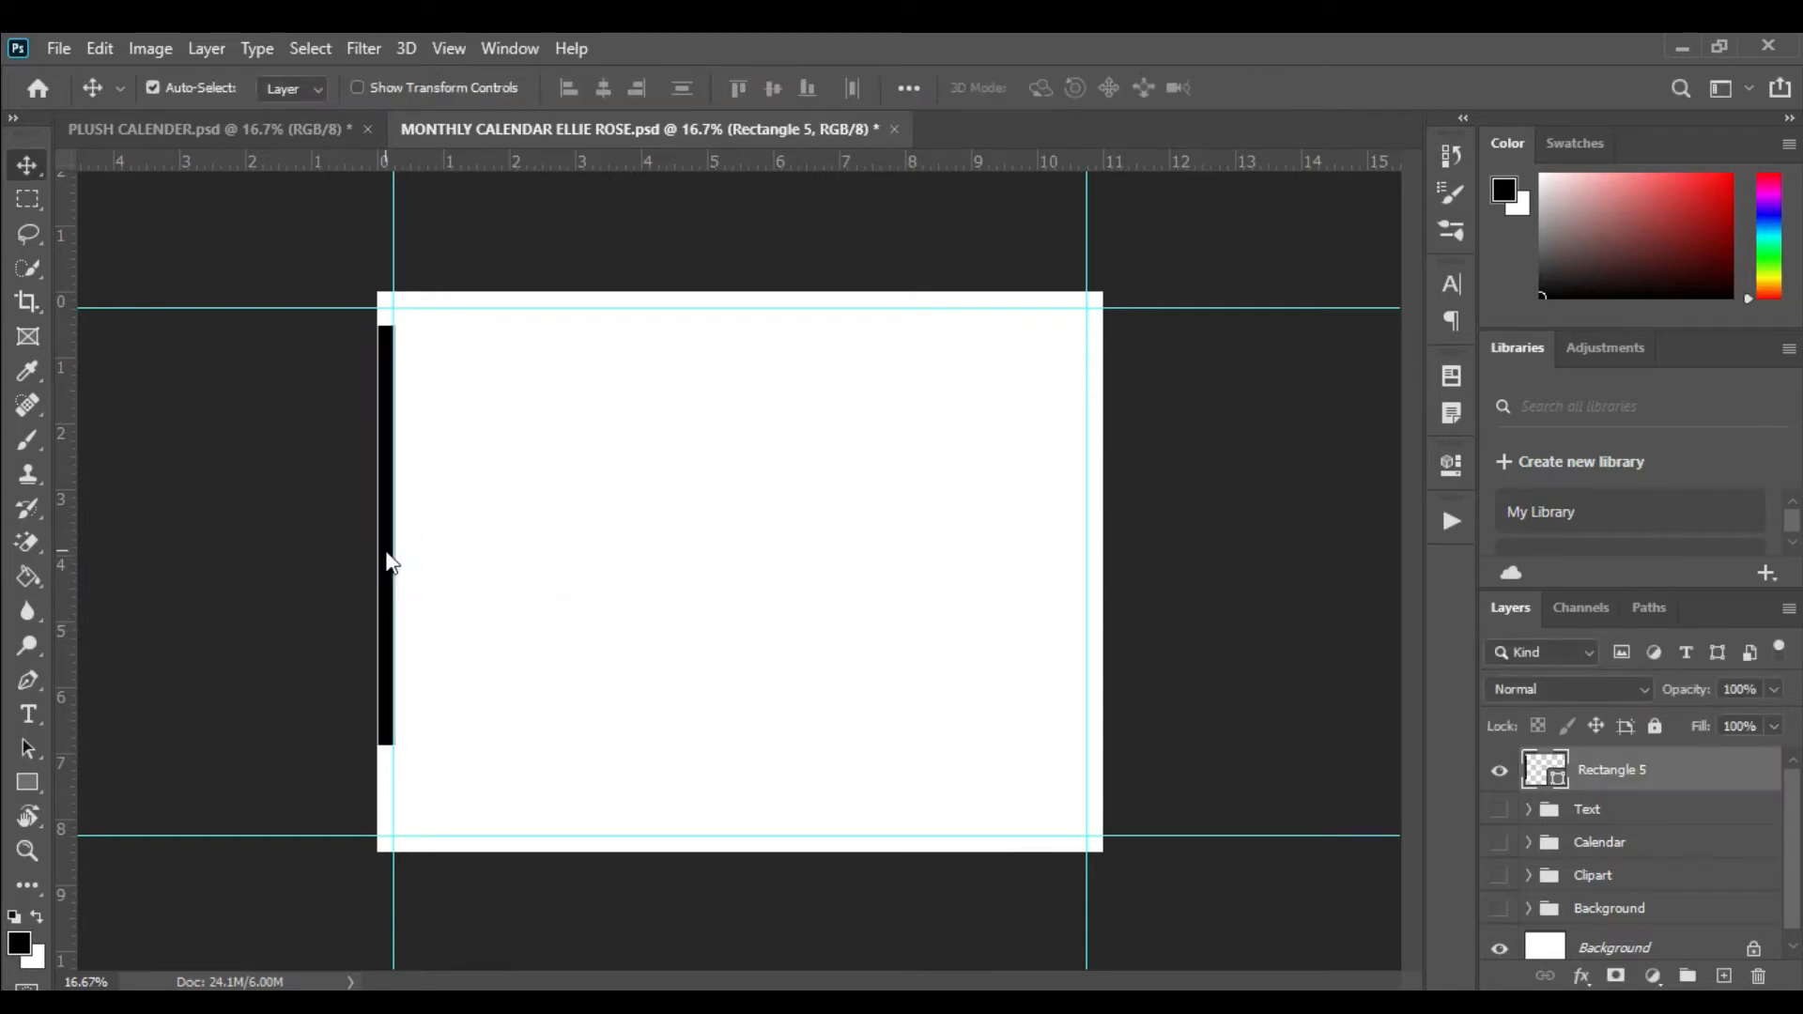
{"action": "left_click", "coordinate": [608, 605]}
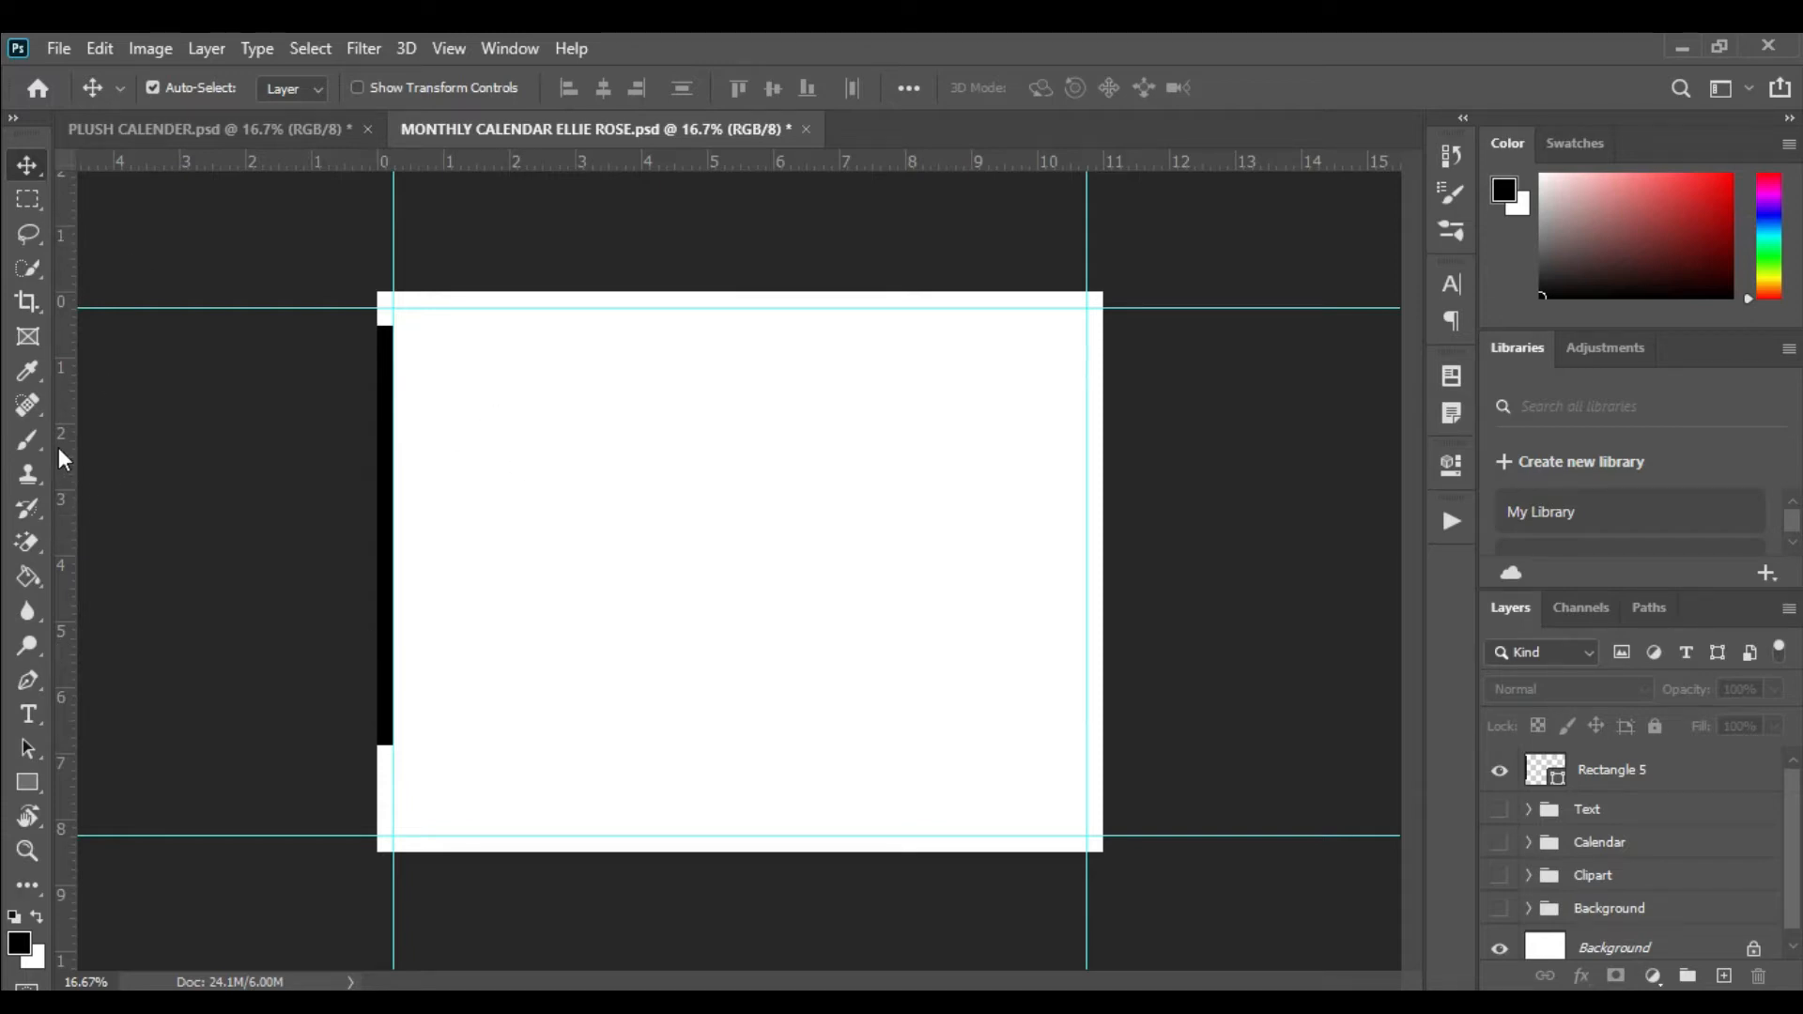
{"action": "left_click_drag", "start_coordinate": [56, 447], "coordinate": [394, 519]}
{"action": "left_click_drag", "start_coordinate": [390, 418], "coordinate": [1097, 397]}
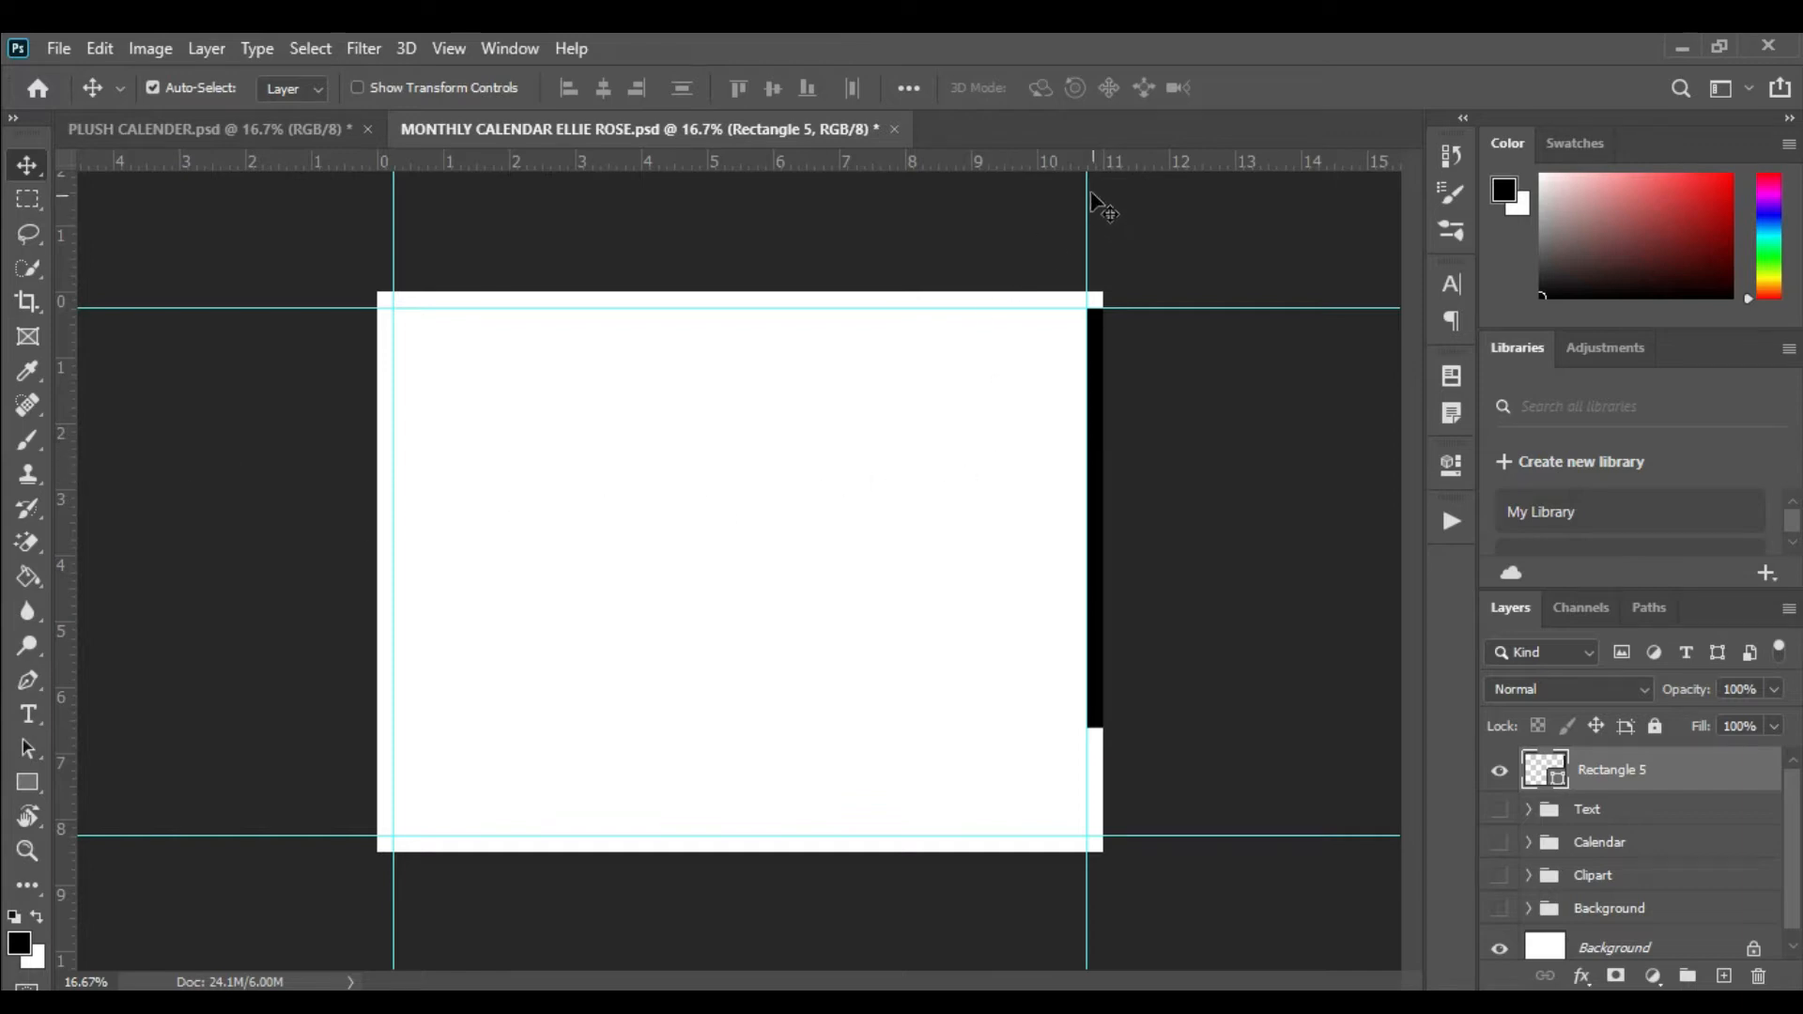
- Rotate the Rectangle 5 bar 90° clockwise to horizontal and place it flush against the page's top edge
{"action": "left_click_drag", "start_coordinate": [1099, 465], "coordinate": [824, 482]}
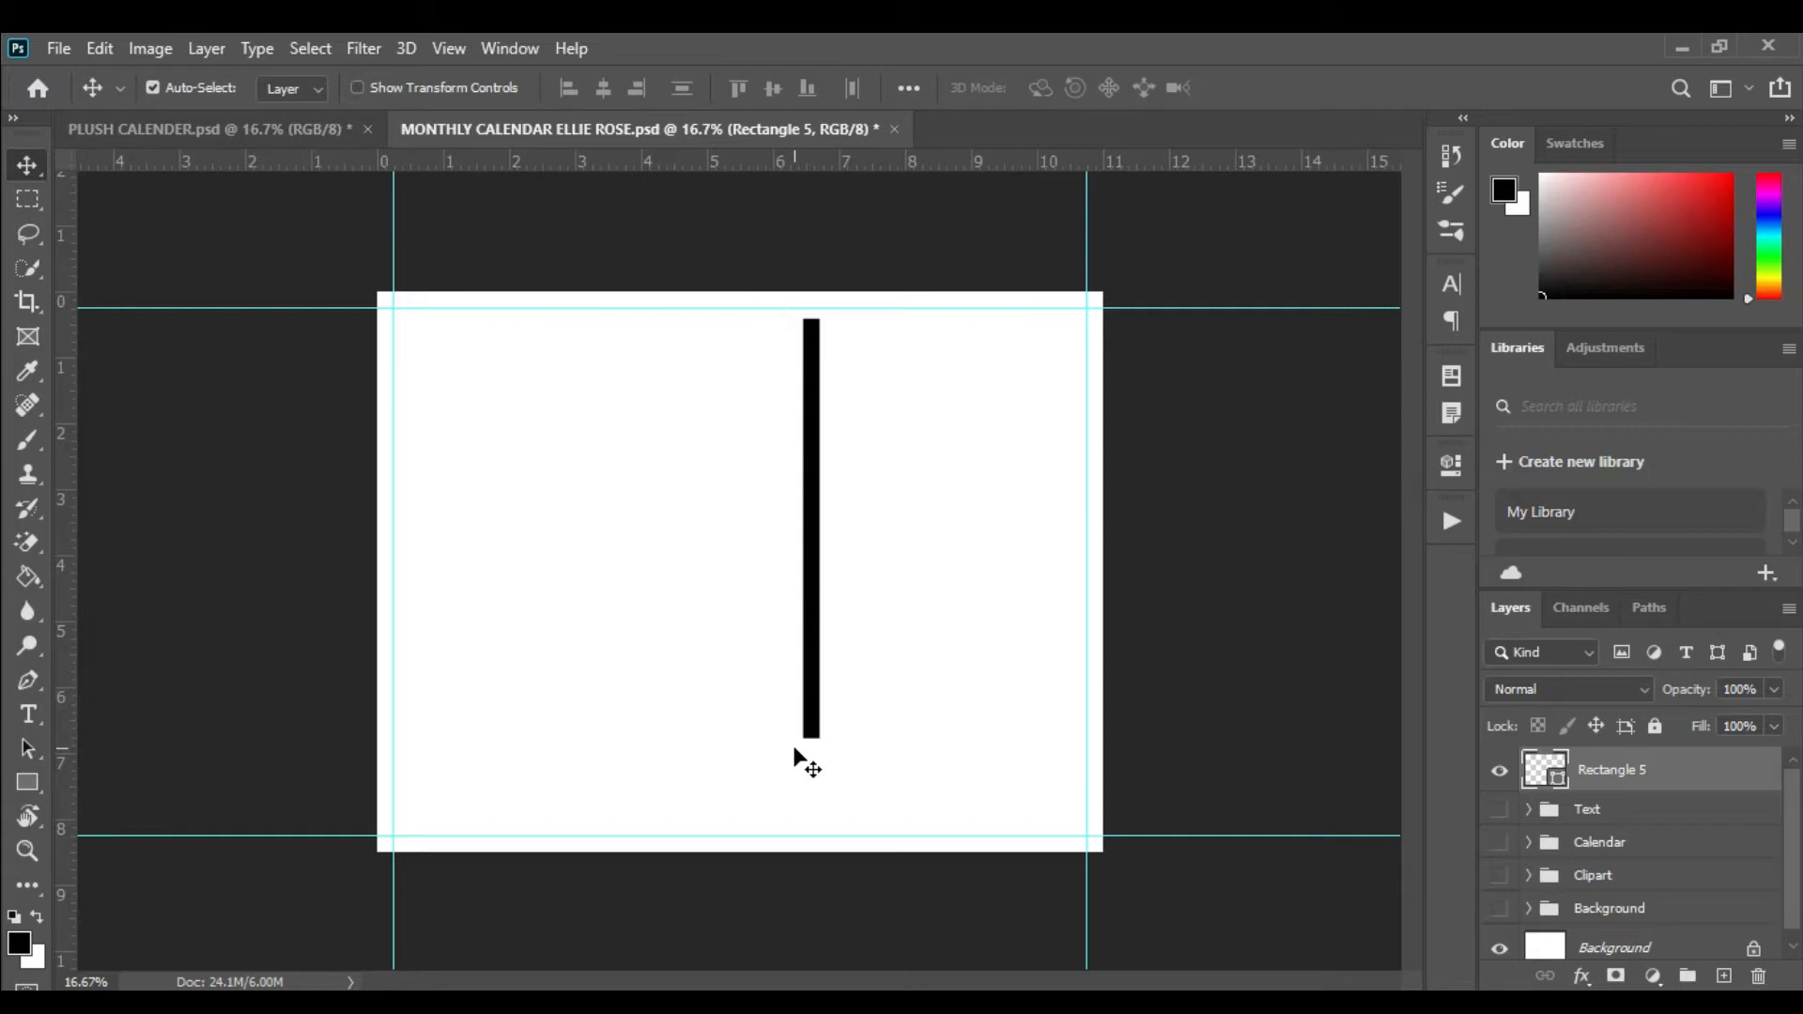
{"action": "key", "text": "ctrl"}
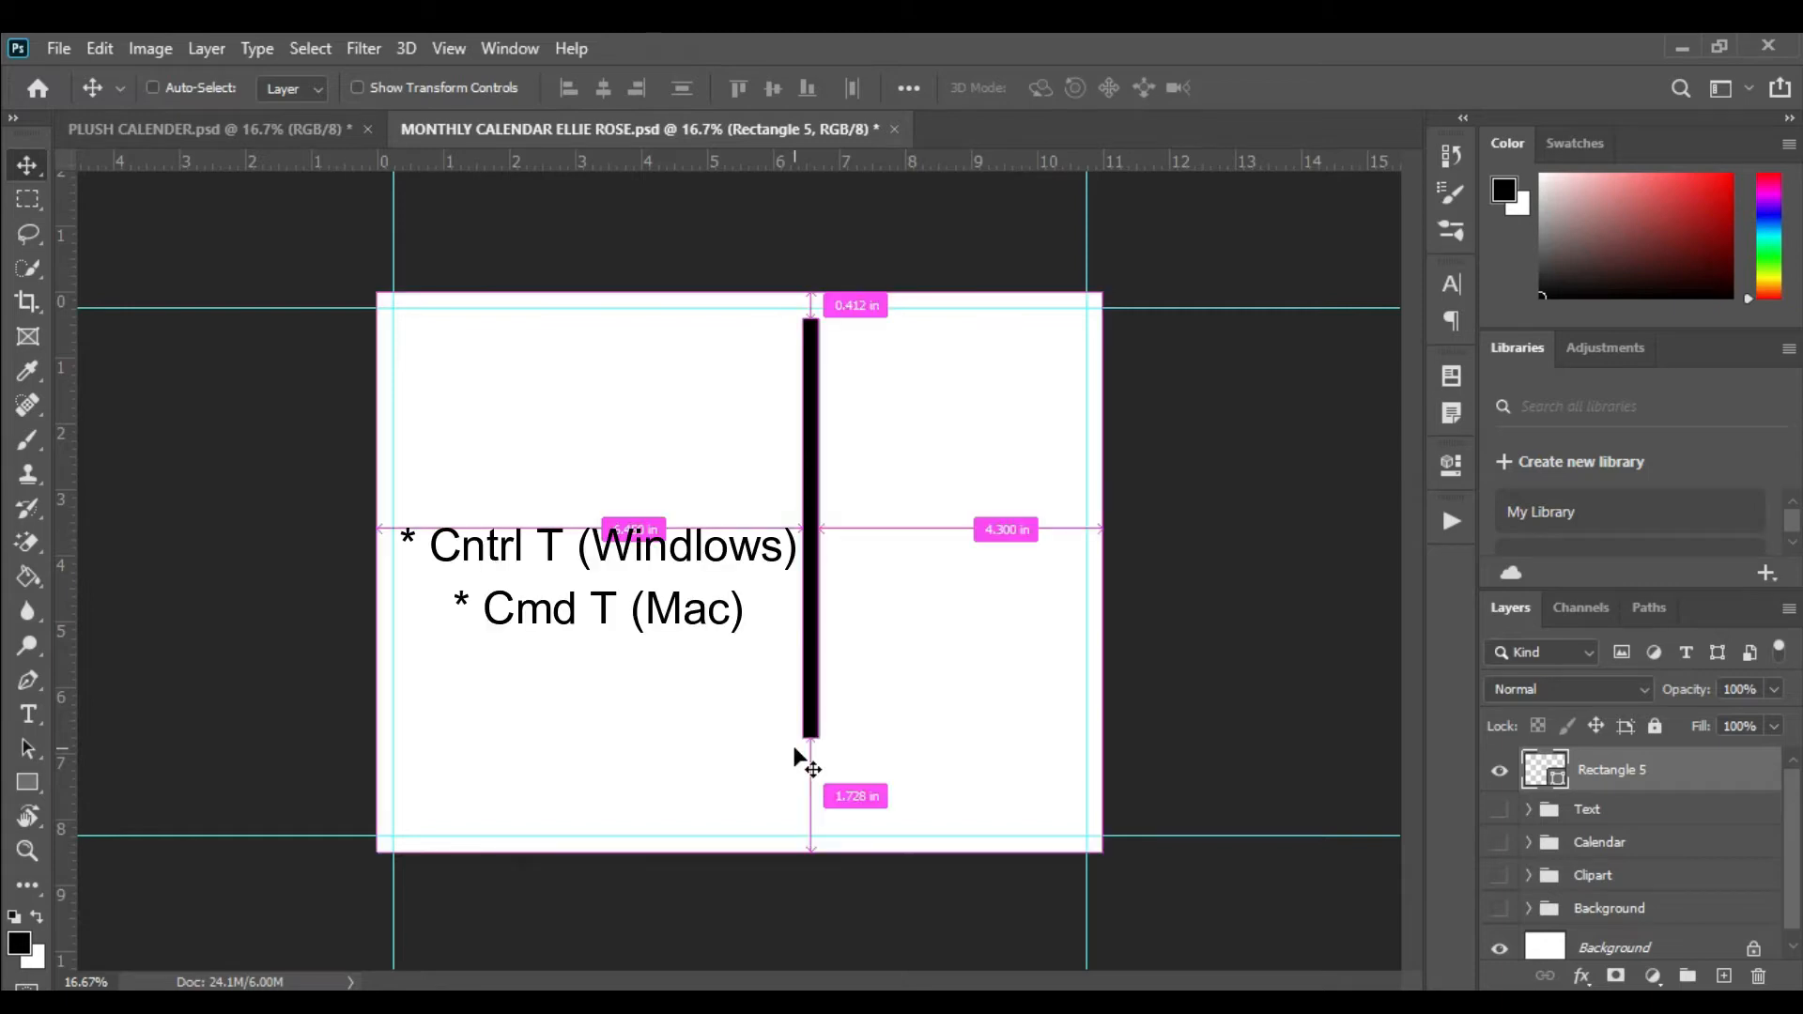
{"action": "key", "text": "ctrl+t"}
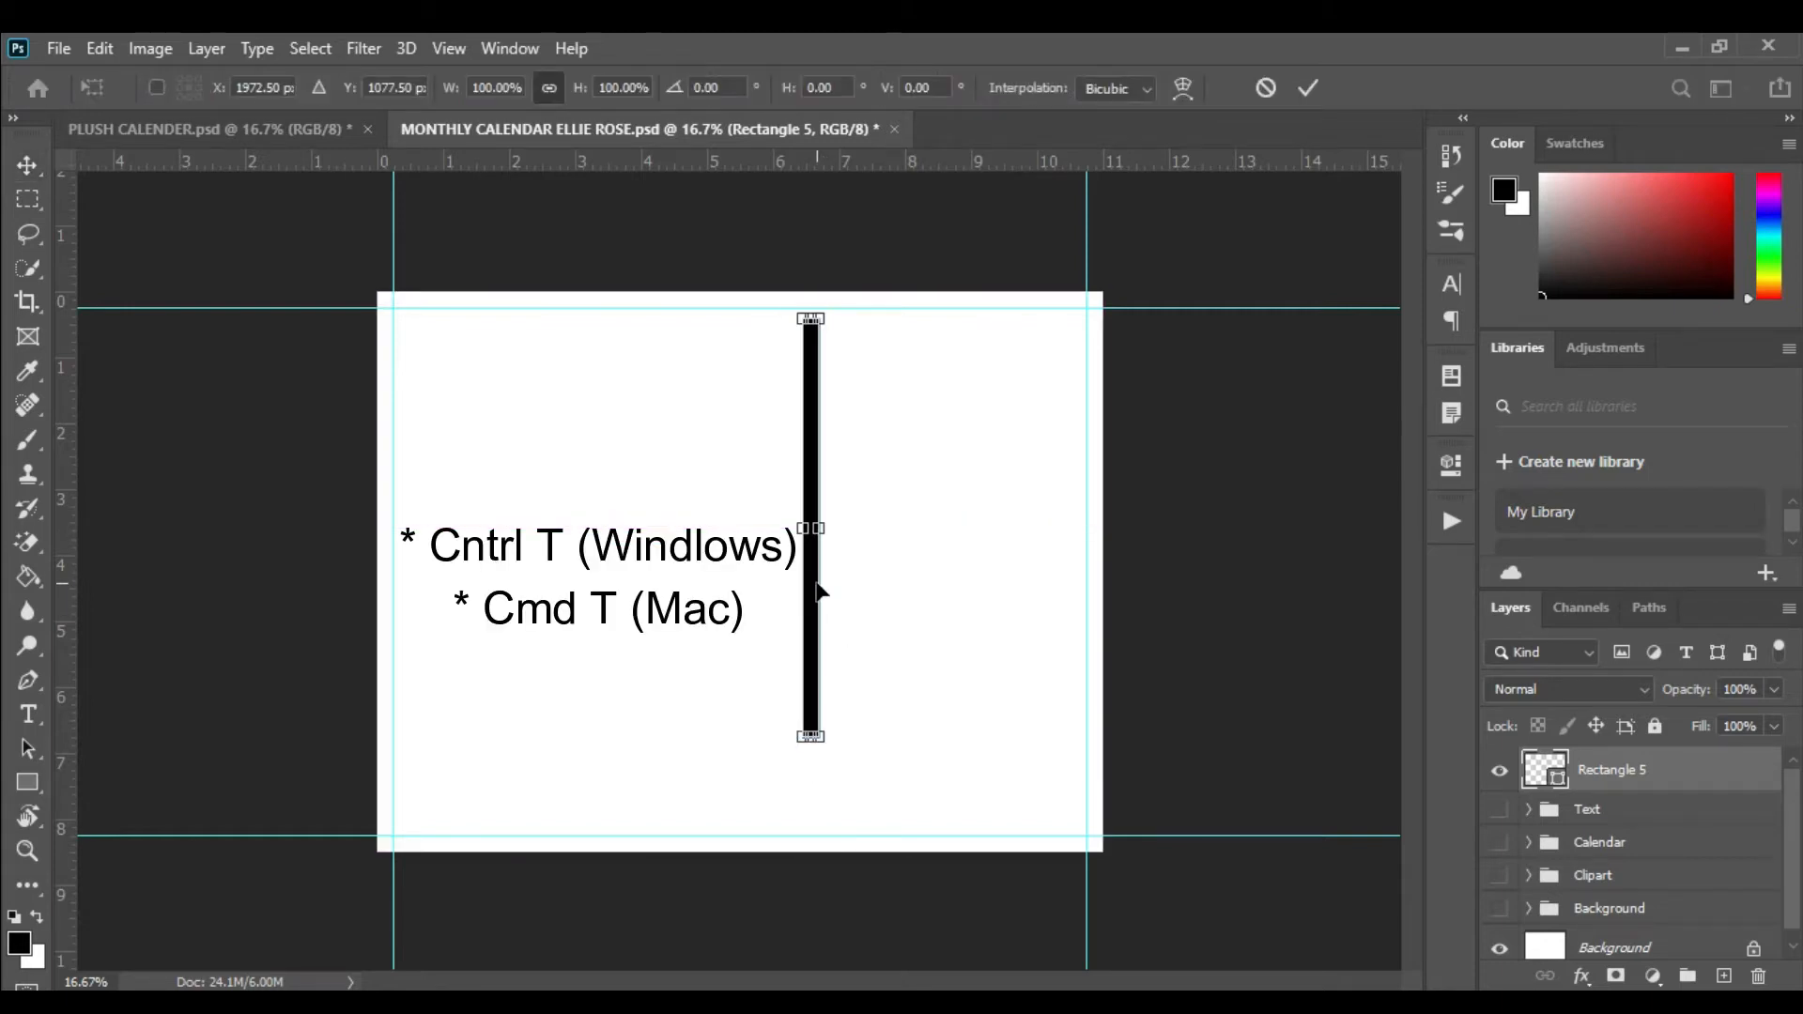
{"action": "right_click", "coordinate": [818, 590]}
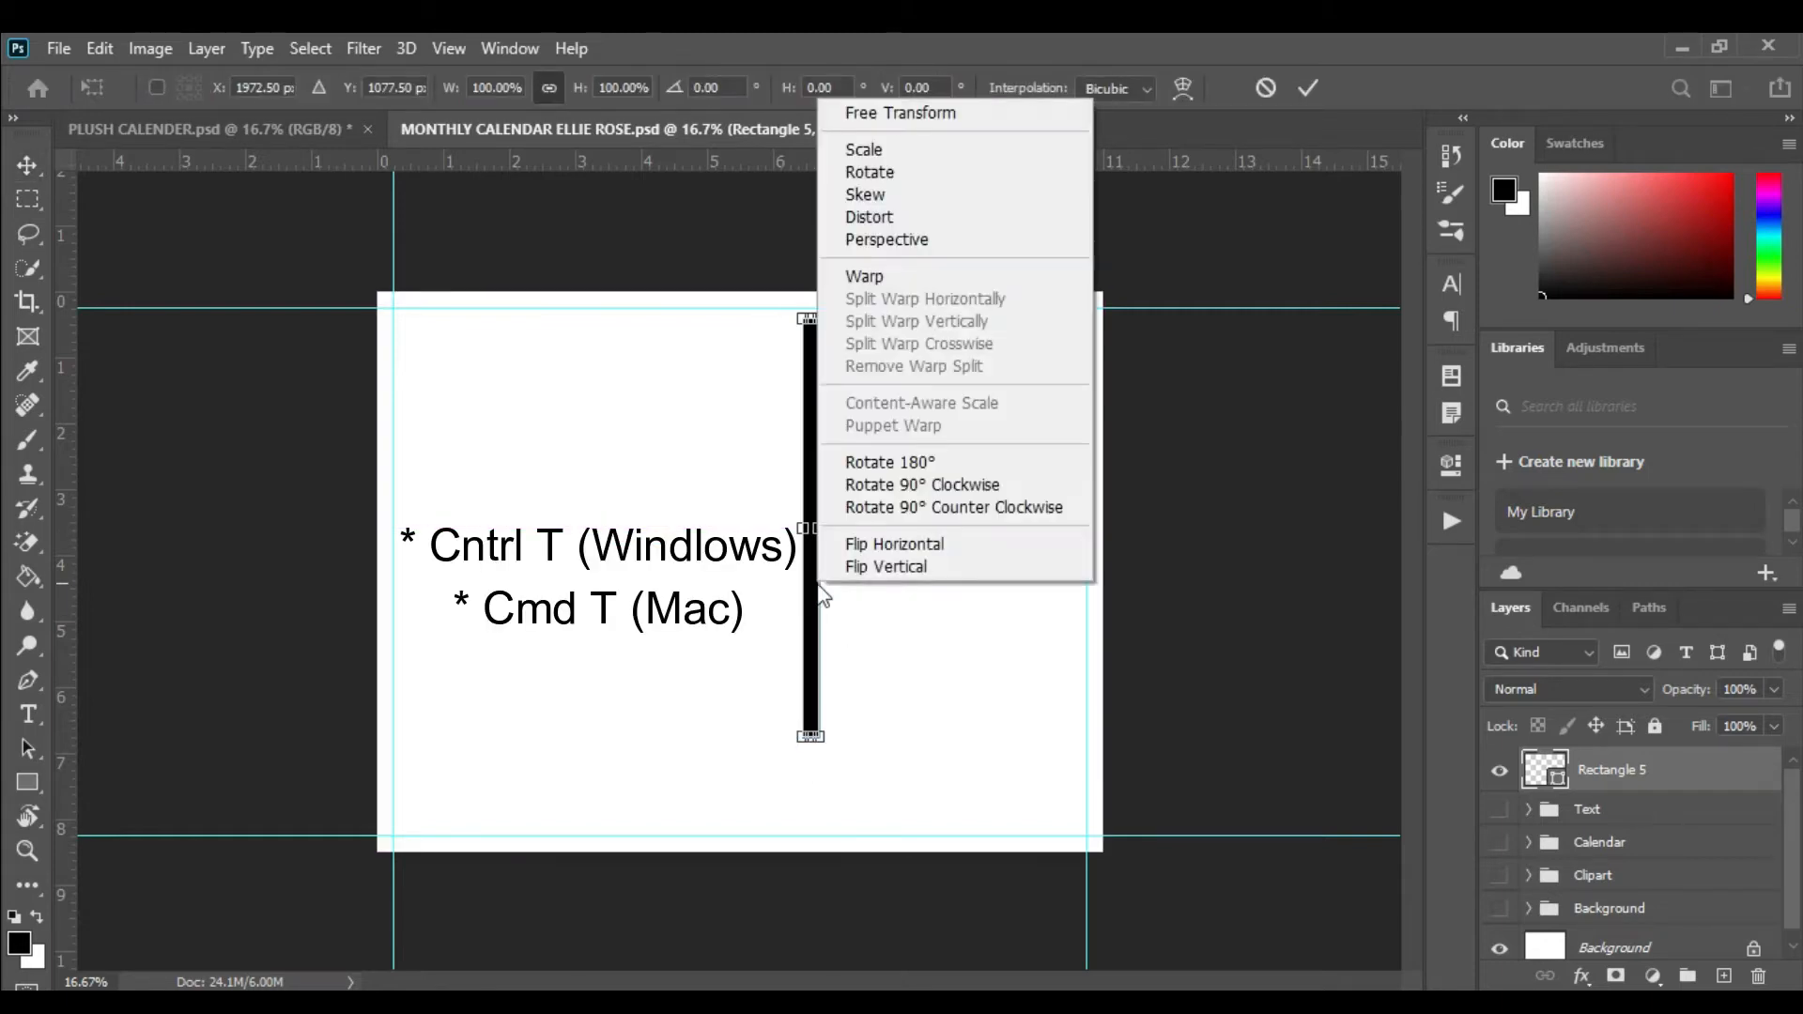
{"action": "left_click", "coordinate": [907, 487]}
{"action": "left_click_drag", "start_coordinate": [857, 534], "coordinate": [830, 308]}
{"action": "key", "text": "Return"}
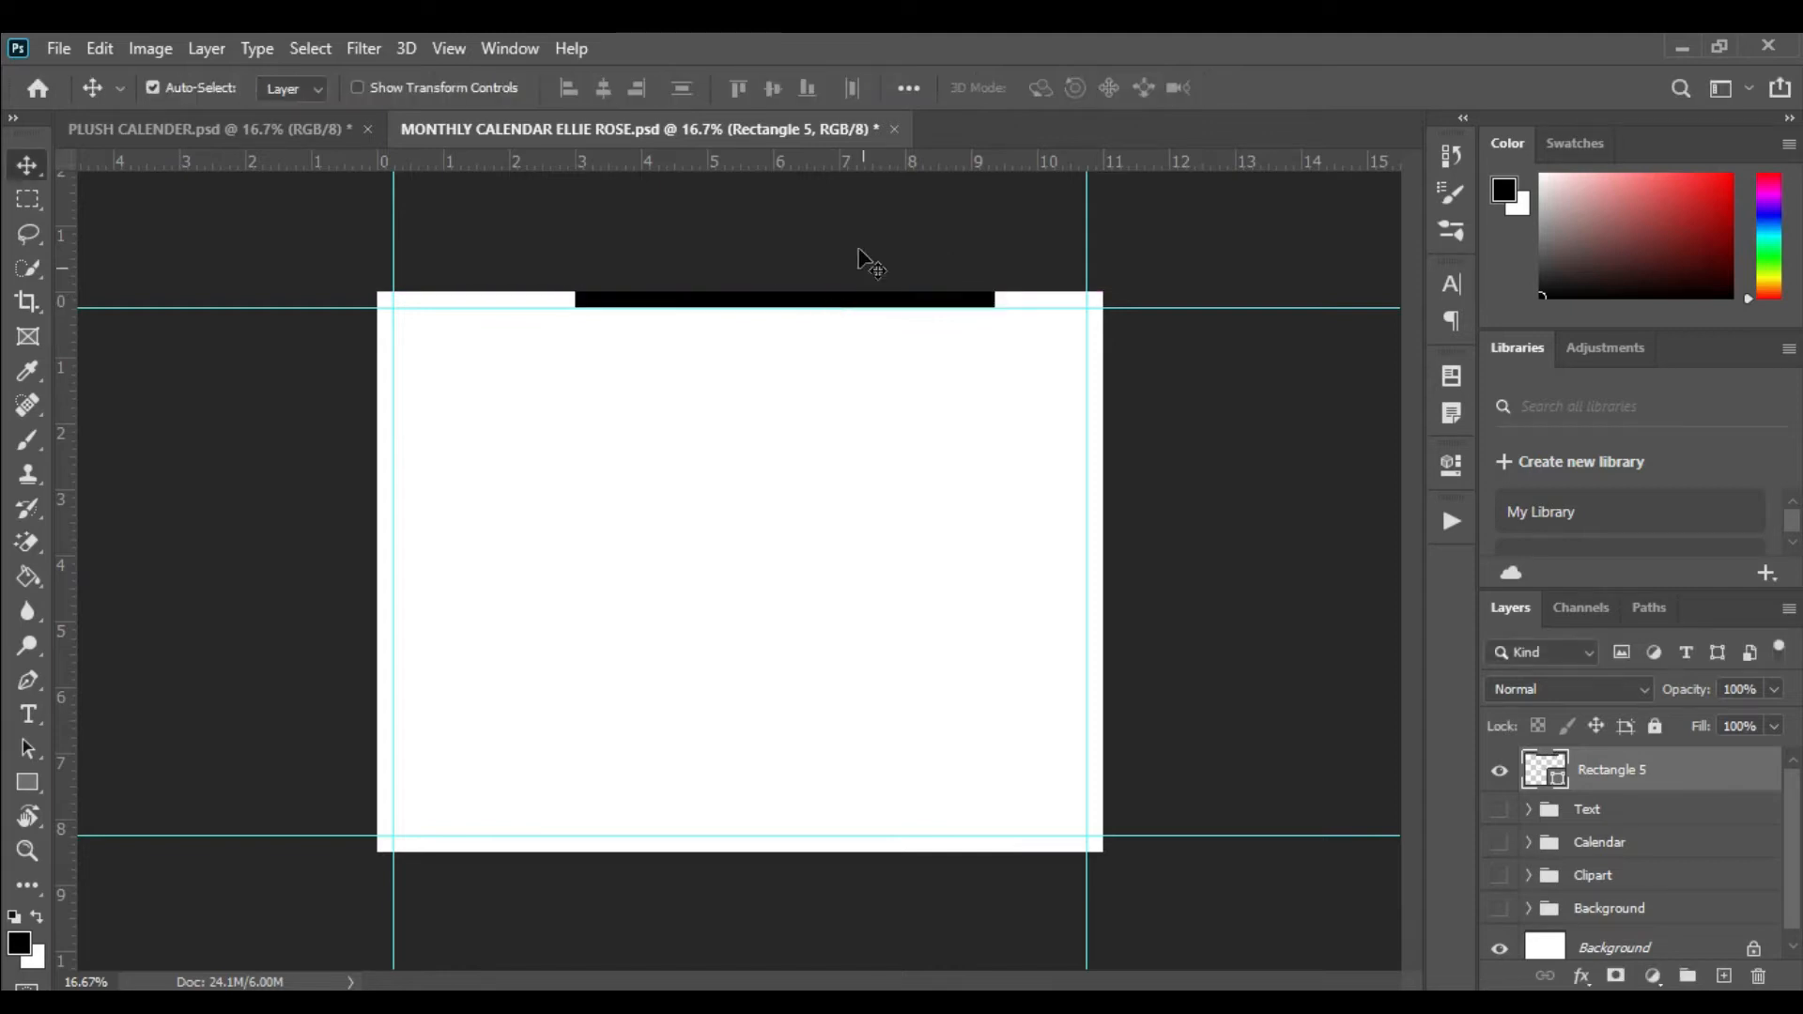
- Hide the Rectangle 5 layer and briefly show the Calendar group to compare its grid with the margin guides
{"action": "left_click_drag", "start_coordinate": [876, 160], "coordinate": [913, 166]}
{"action": "left_click", "coordinate": [1498, 773]}
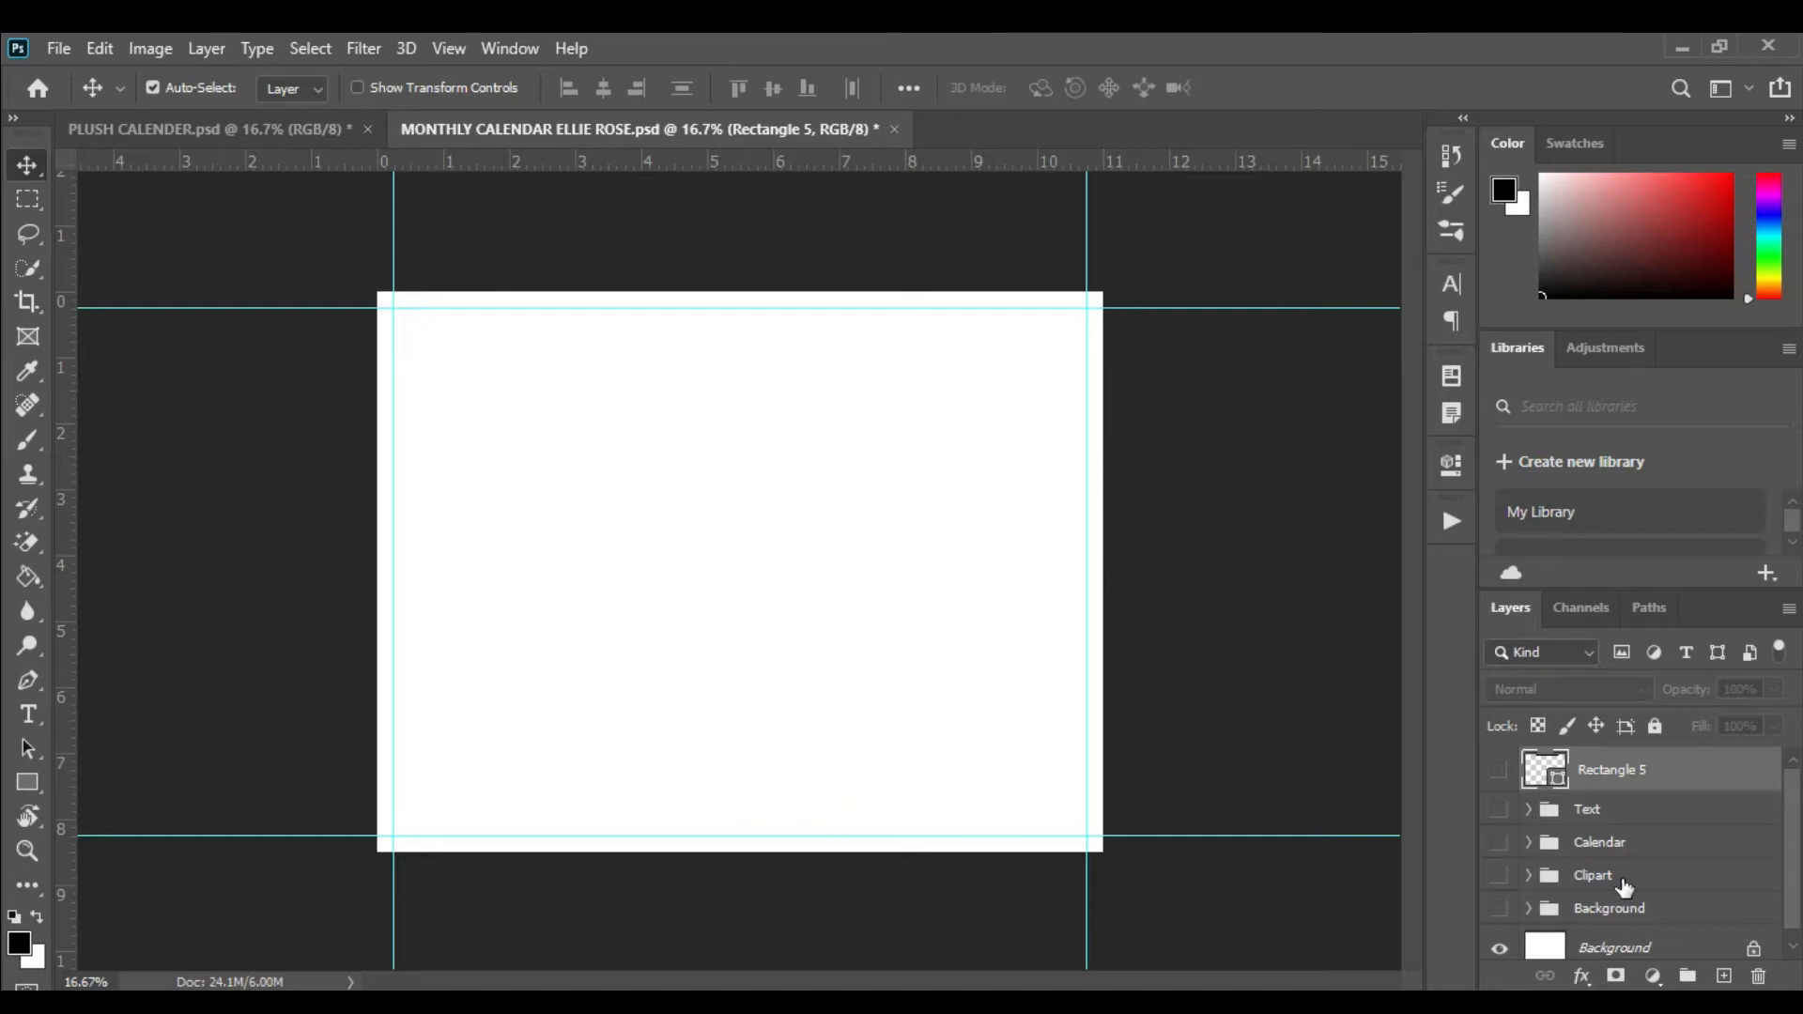
{"action": "left_click", "coordinate": [1500, 843]}
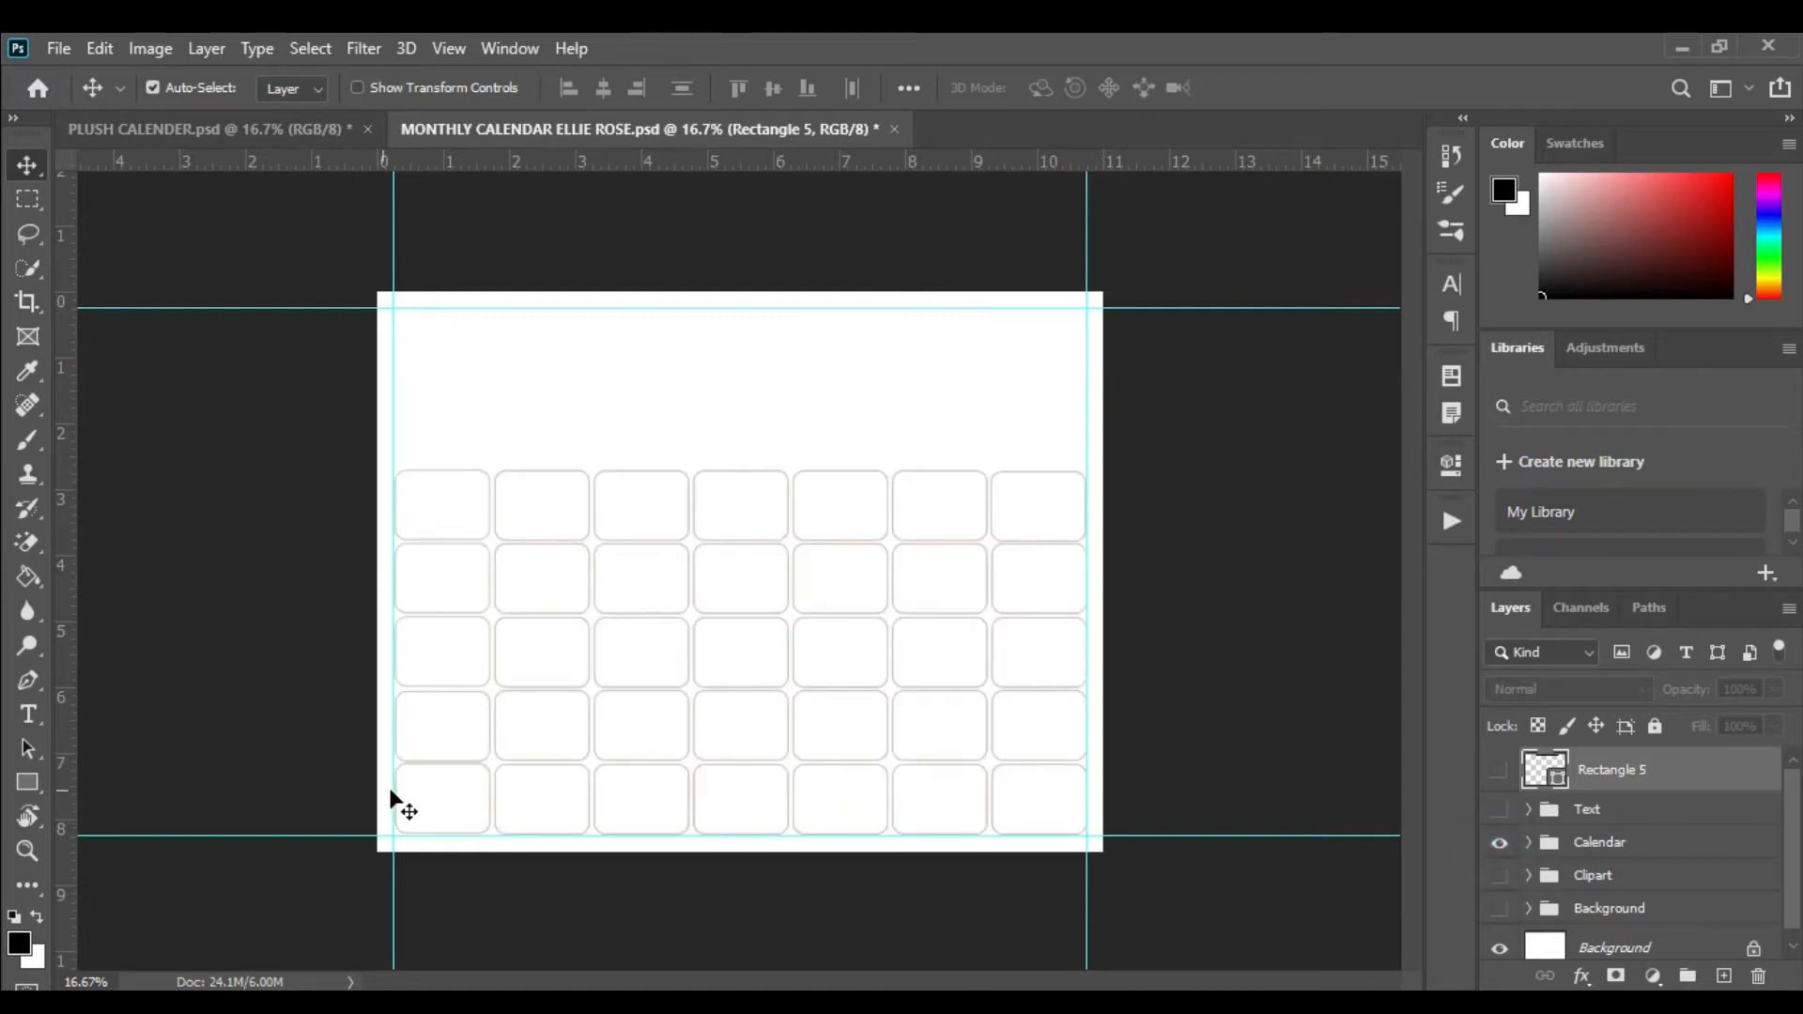
{"action": "left_click", "coordinate": [1500, 843]}
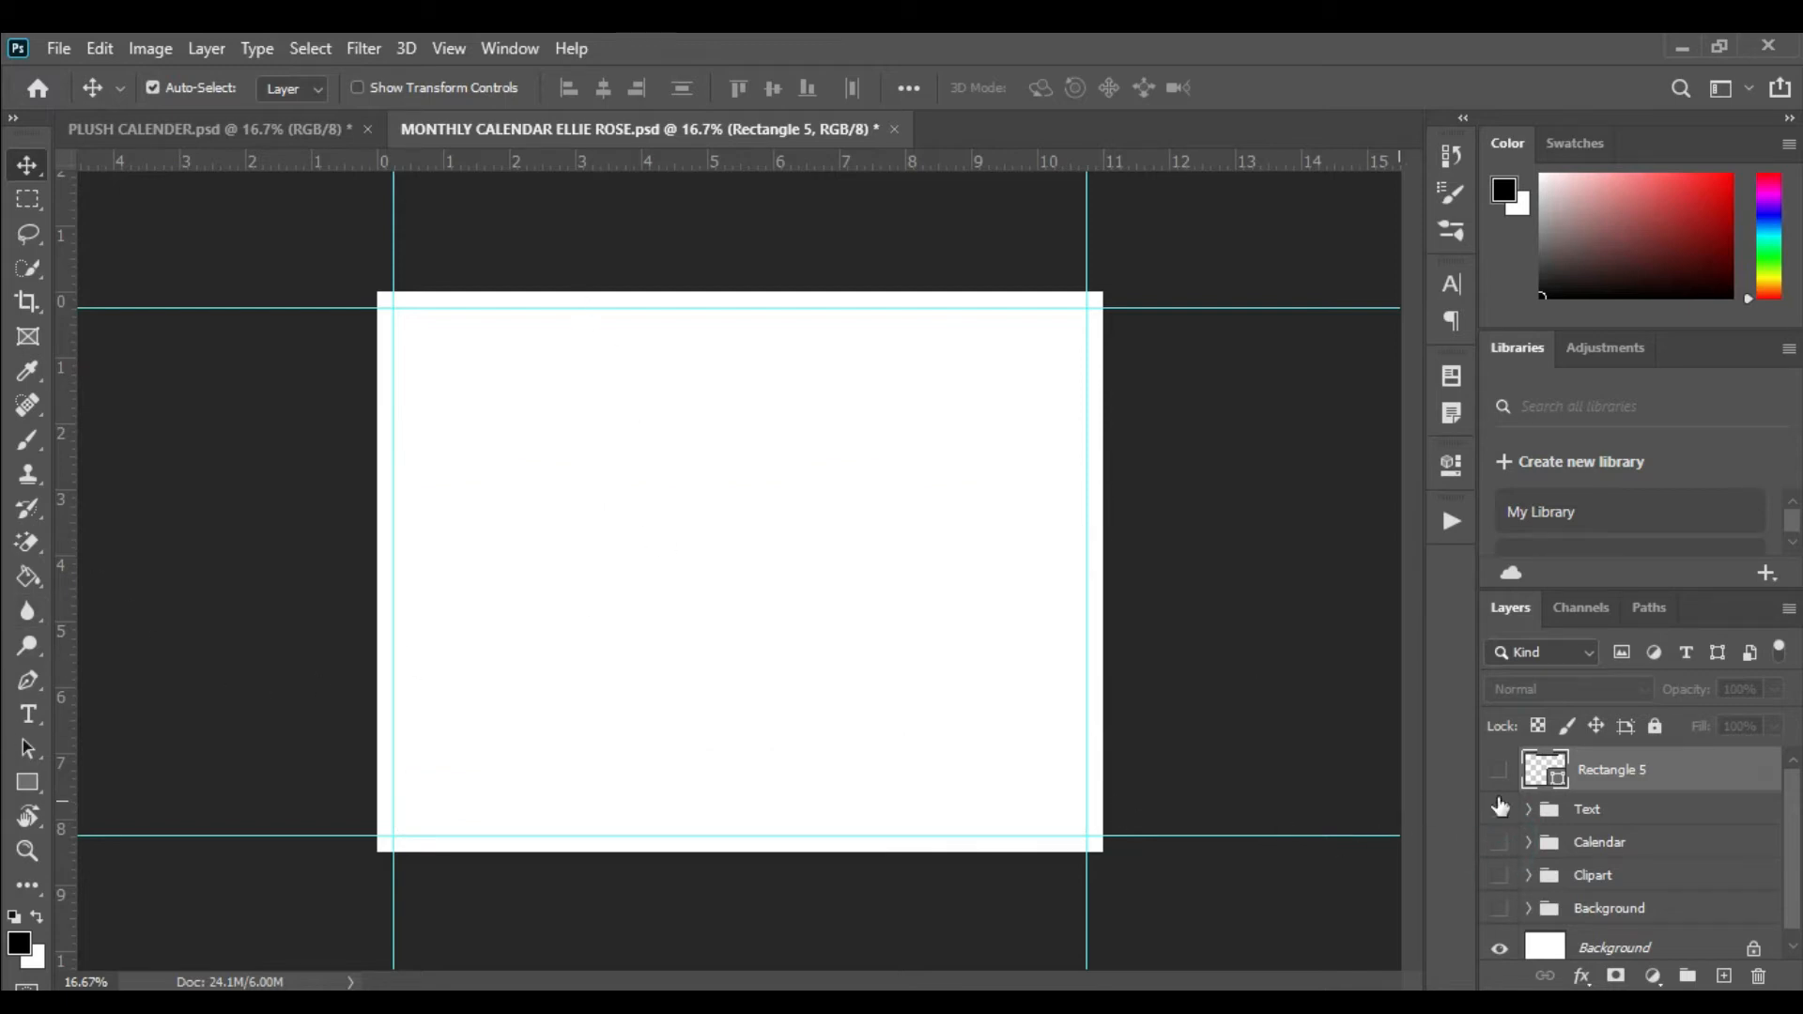
- Add a new layer and create a rounded rectangle 1.45 in wide and 1.060 in high with 10 px corner radii
{"action": "left_click", "coordinate": [1724, 976]}
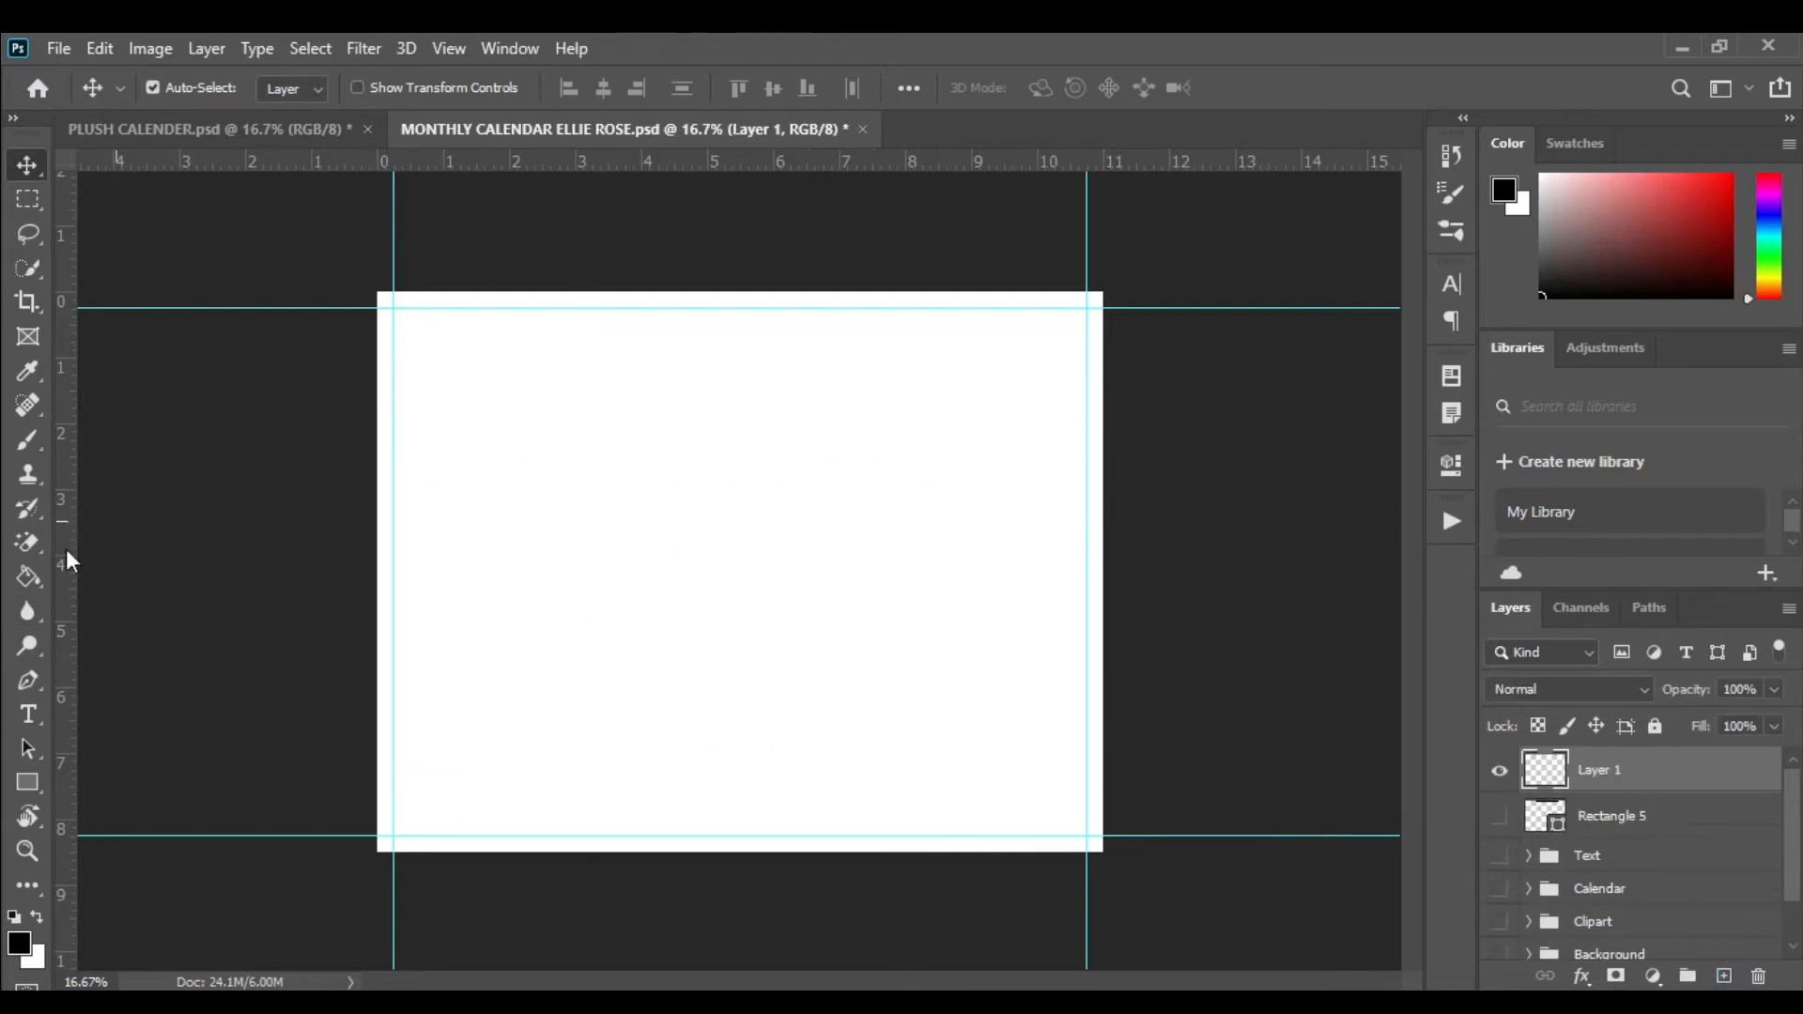
{"action": "left_click", "coordinate": [24, 785]}
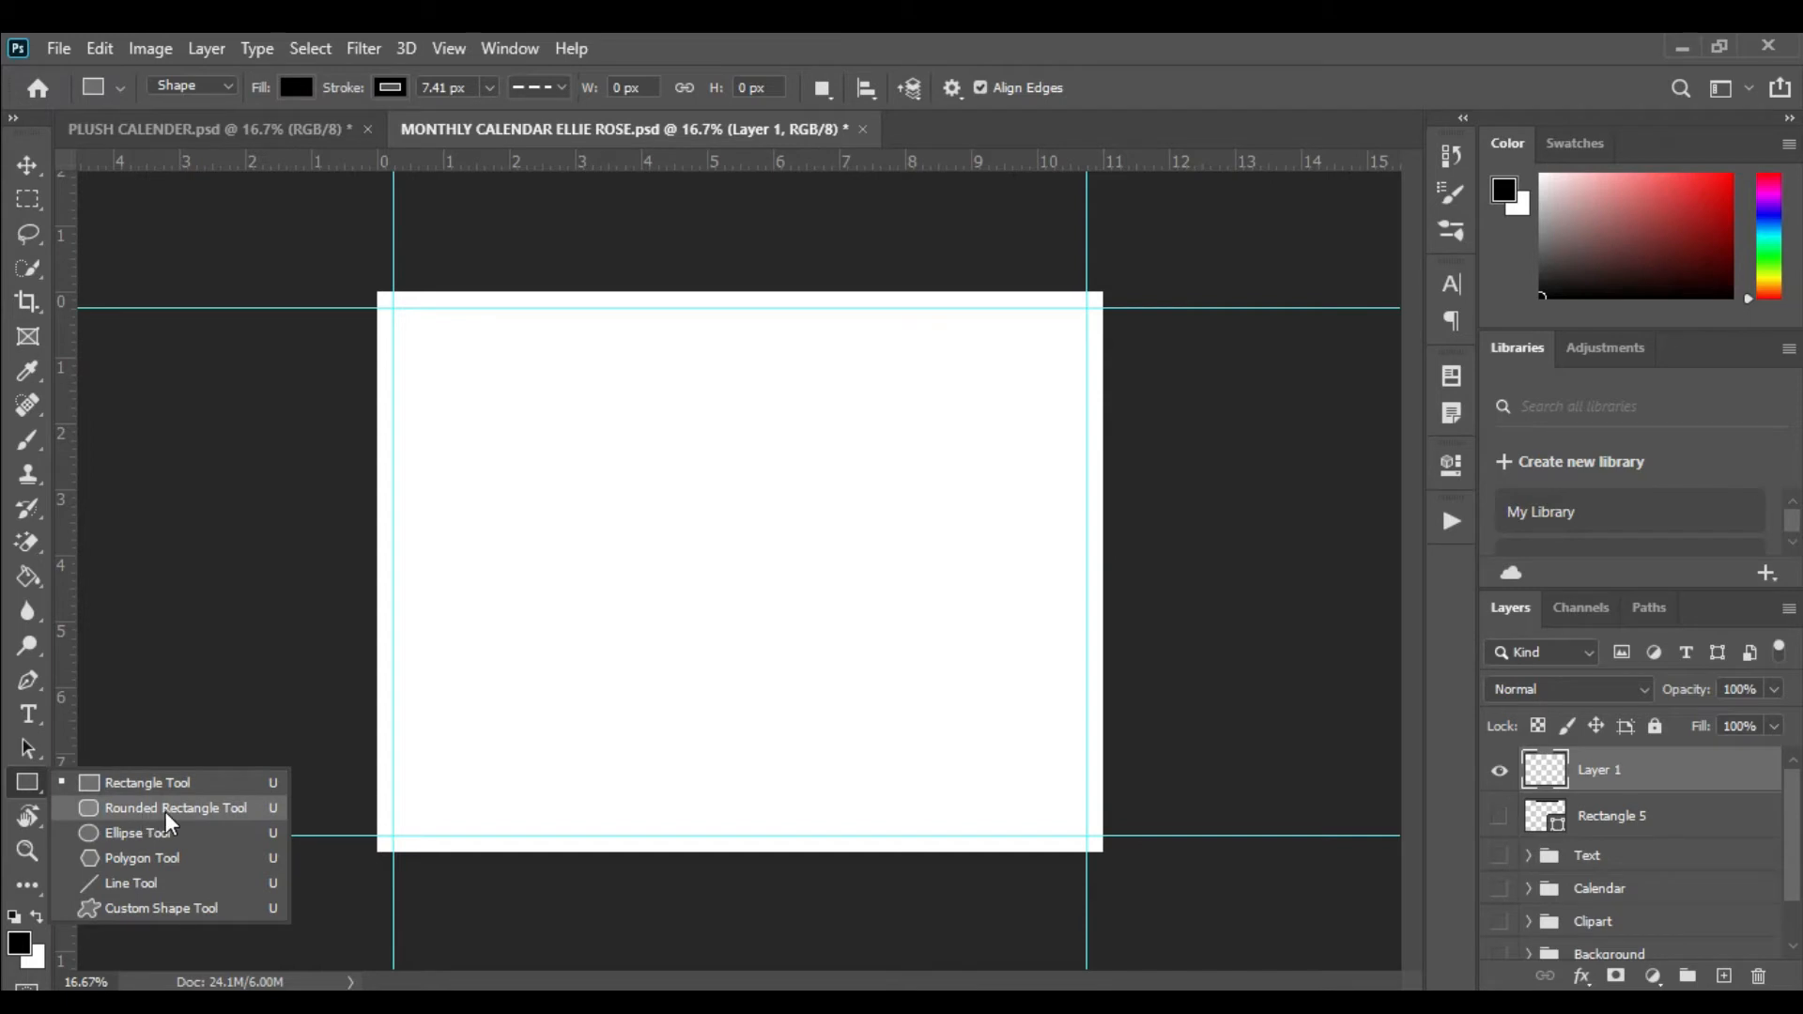
{"action": "left_click", "coordinate": [165, 806]}
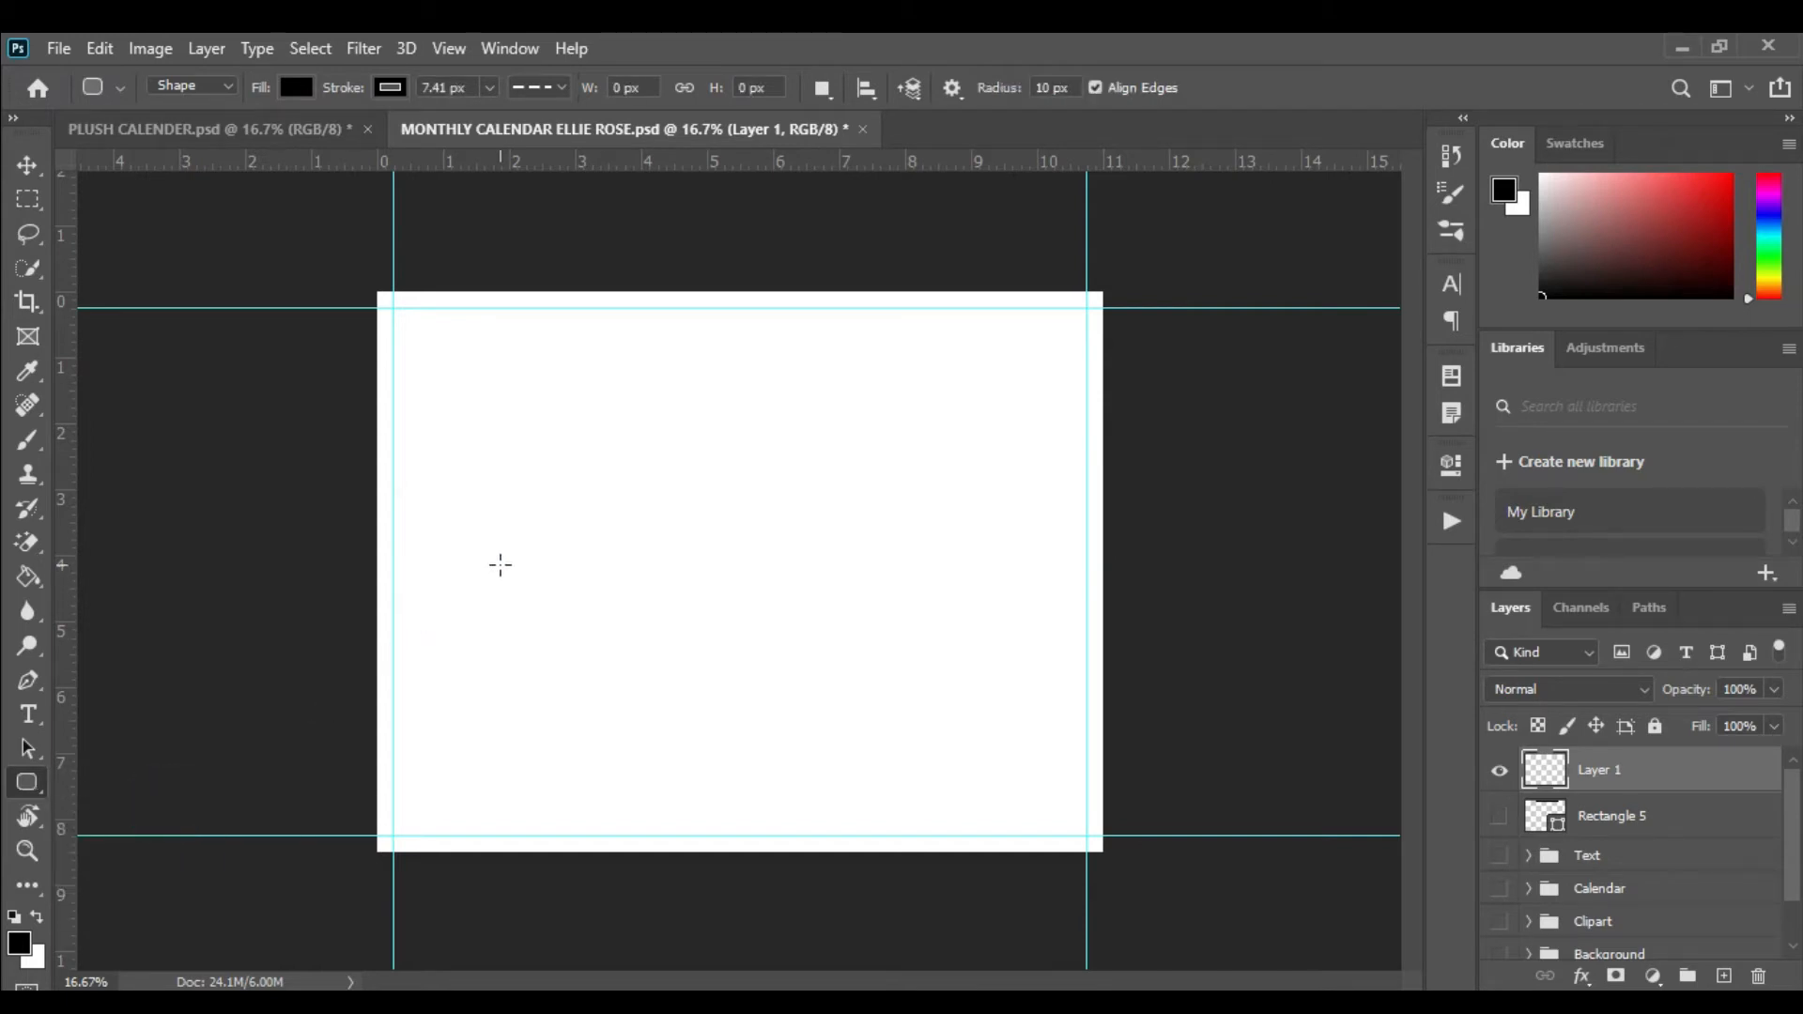
{"action": "left_click", "coordinate": [500, 564]}
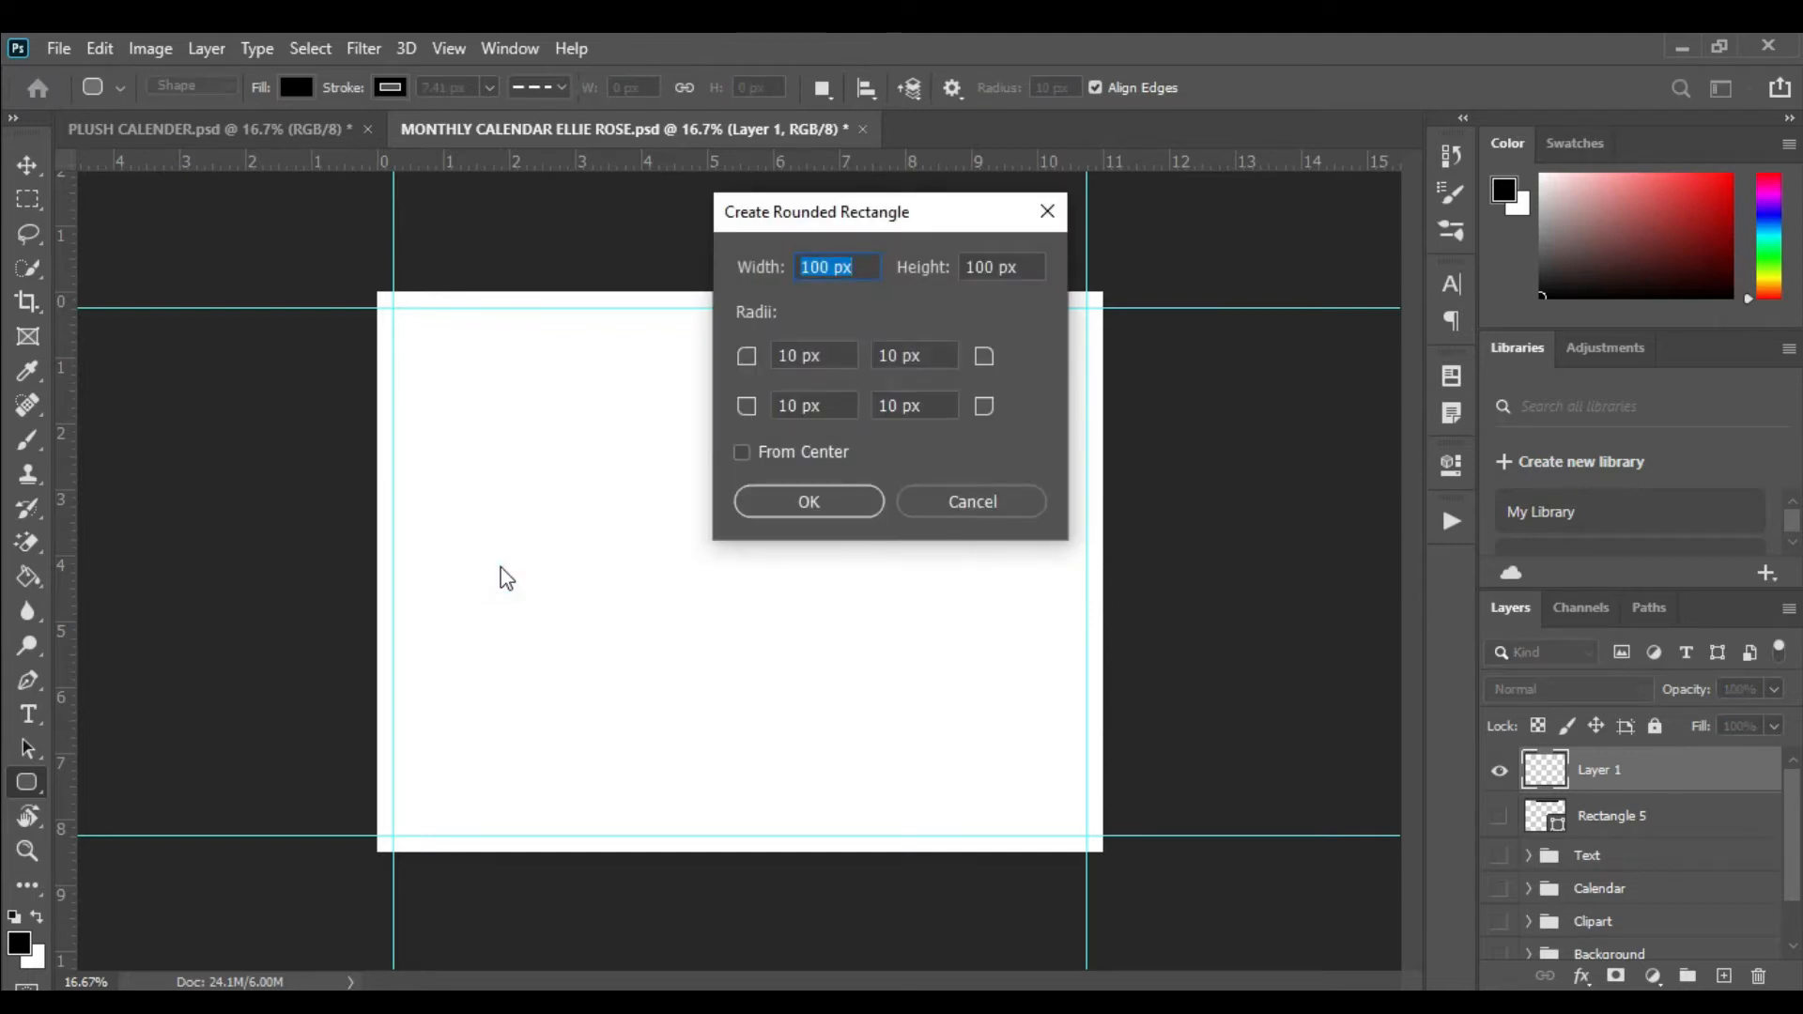
{"action": "type", "text": "1.45 in"}
{"action": "key", "text": "Tab"}
{"action": "type", "text": "1.060"}
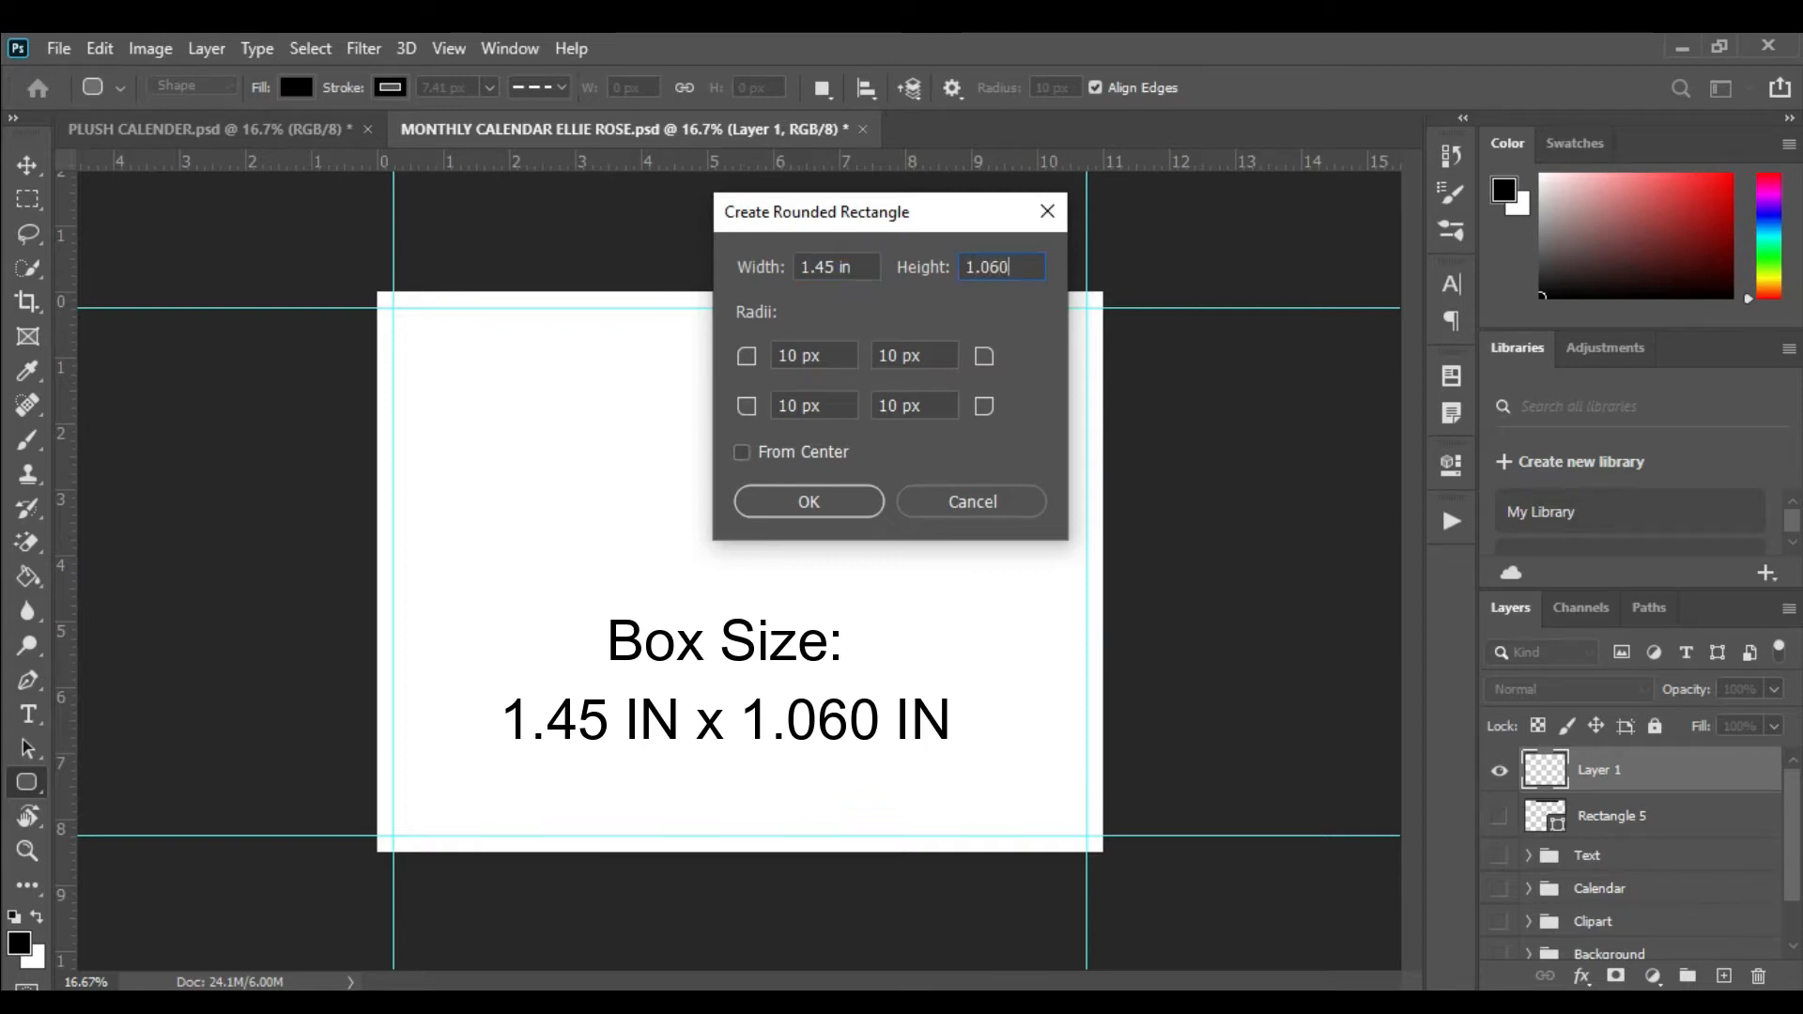
{"action": "type", "text": "IN"}
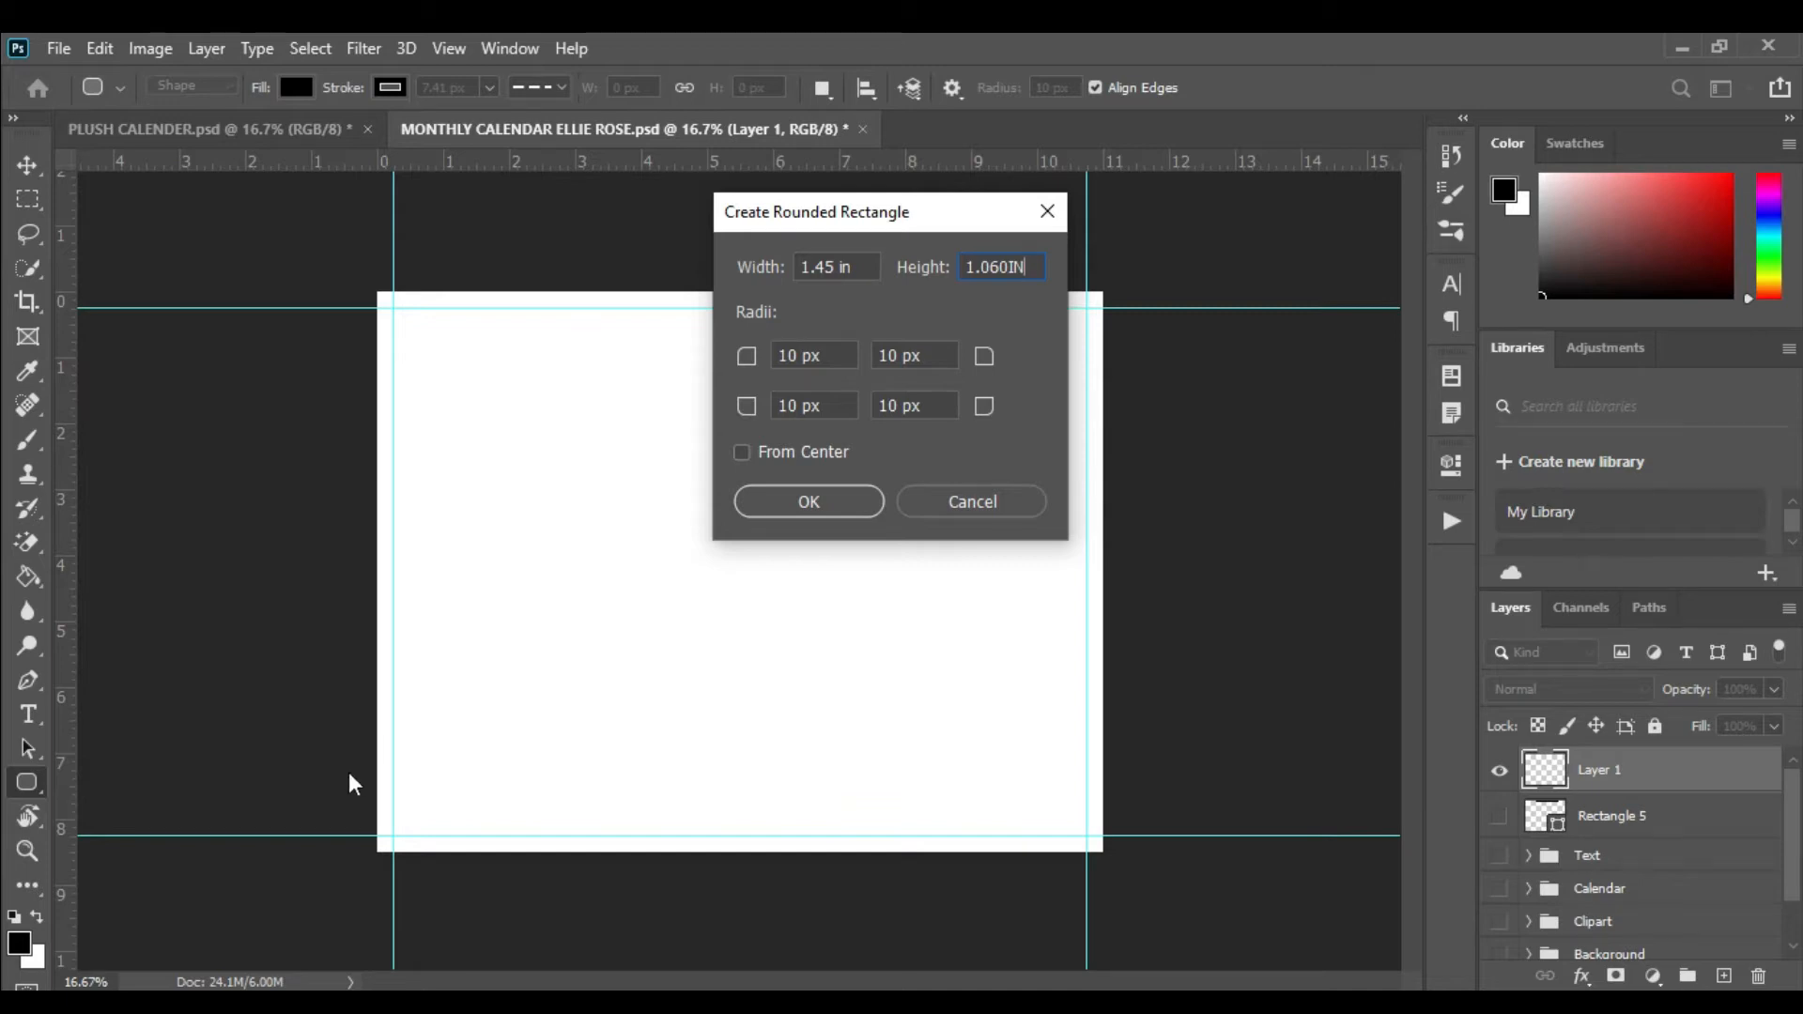
{"action": "left_click", "coordinate": [850, 500]}
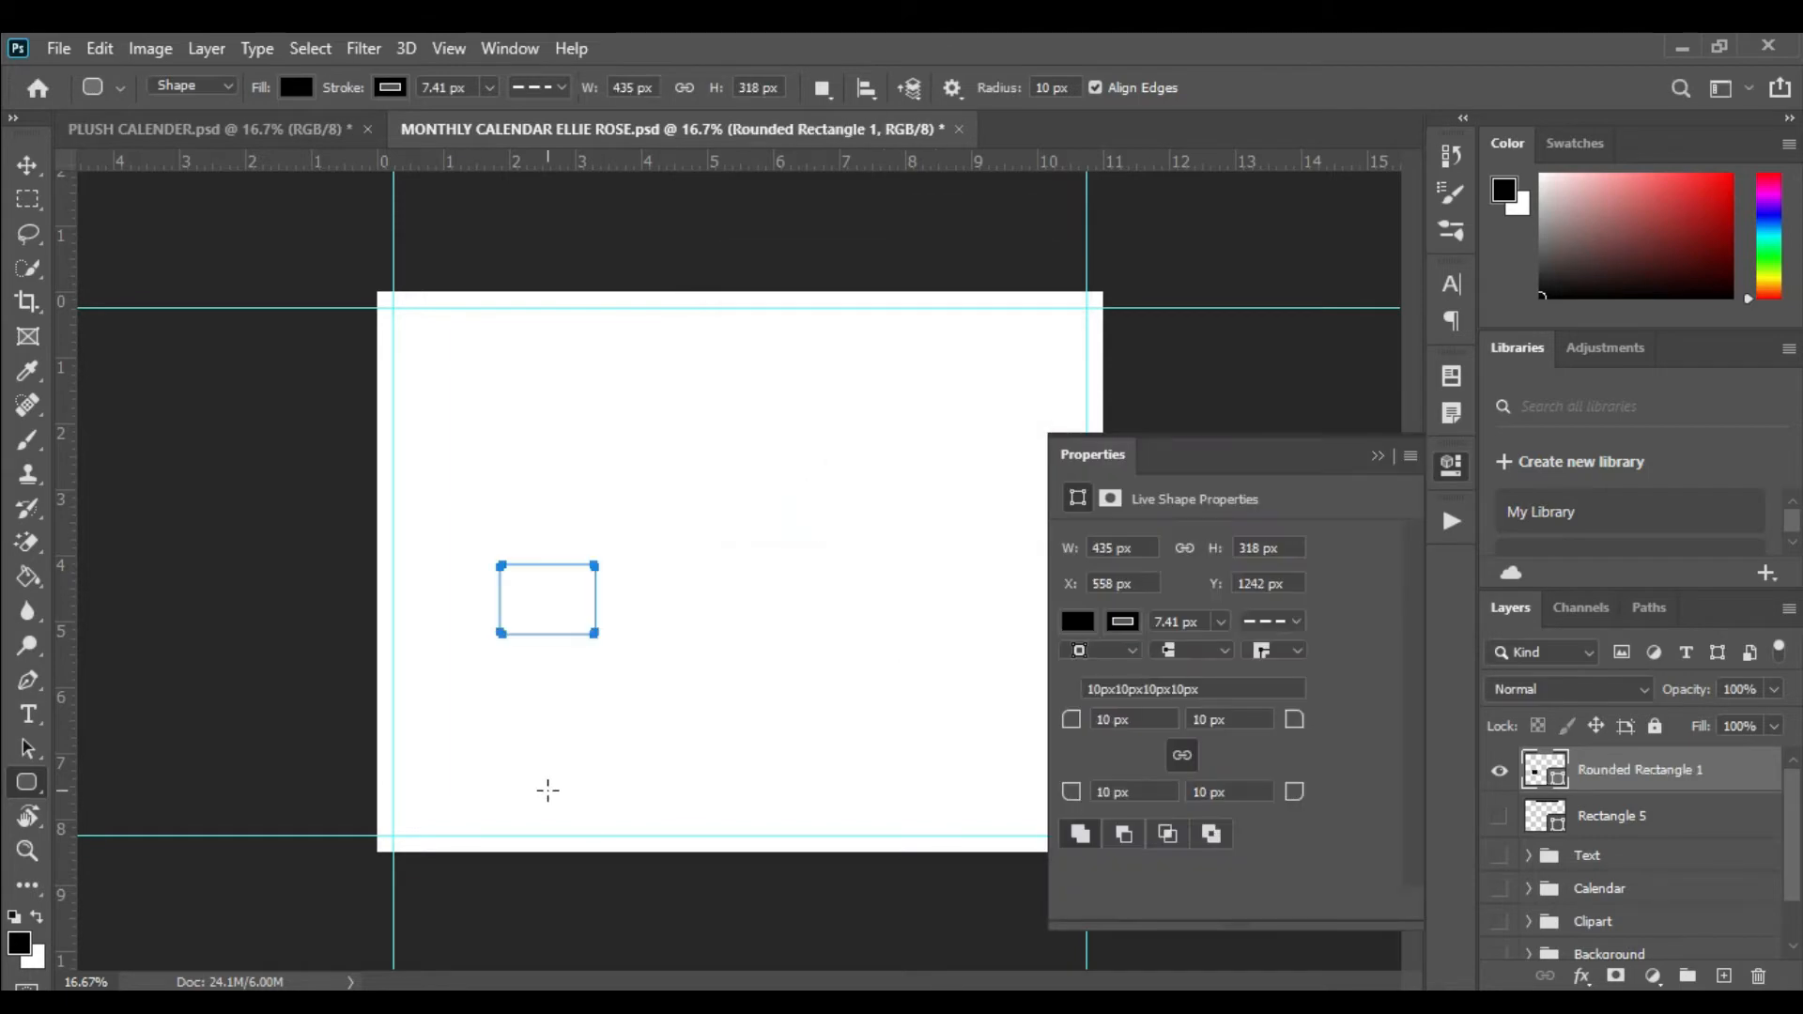
- Set the rounded rectangle's fill to cyan
{"action": "left_click", "coordinate": [1071, 622]}
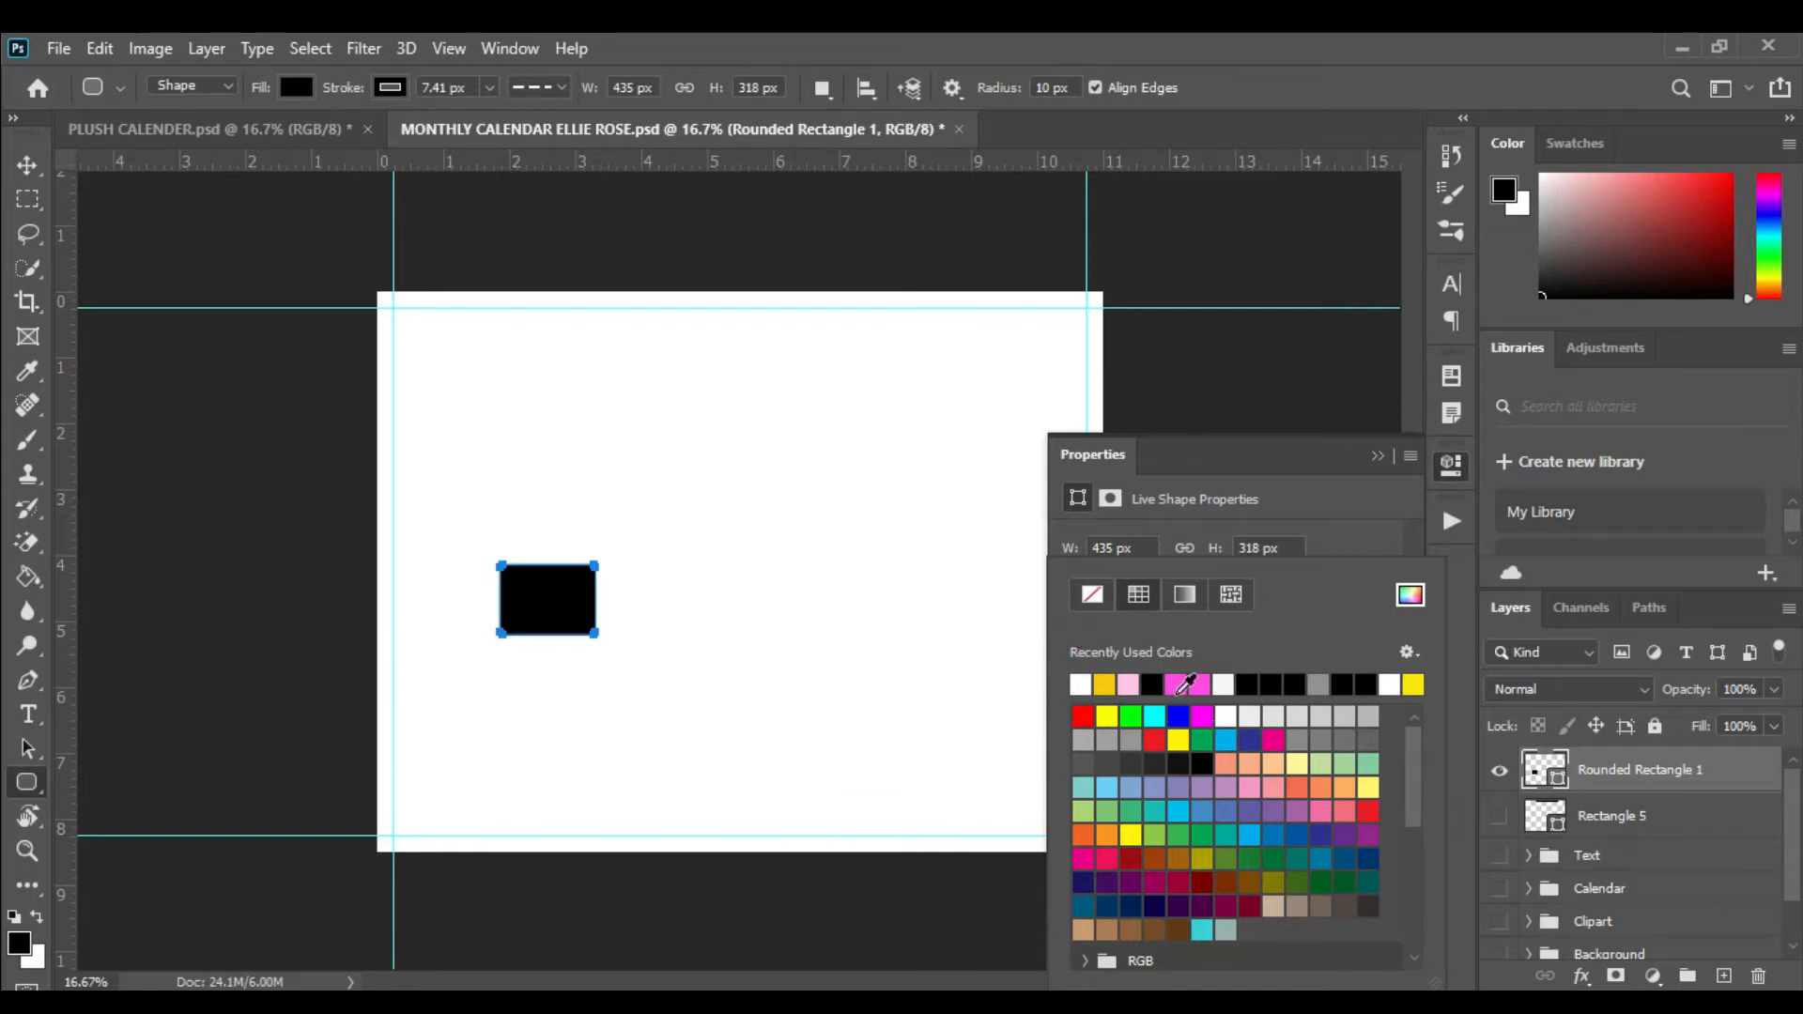
{"action": "left_click", "coordinate": [1156, 718]}
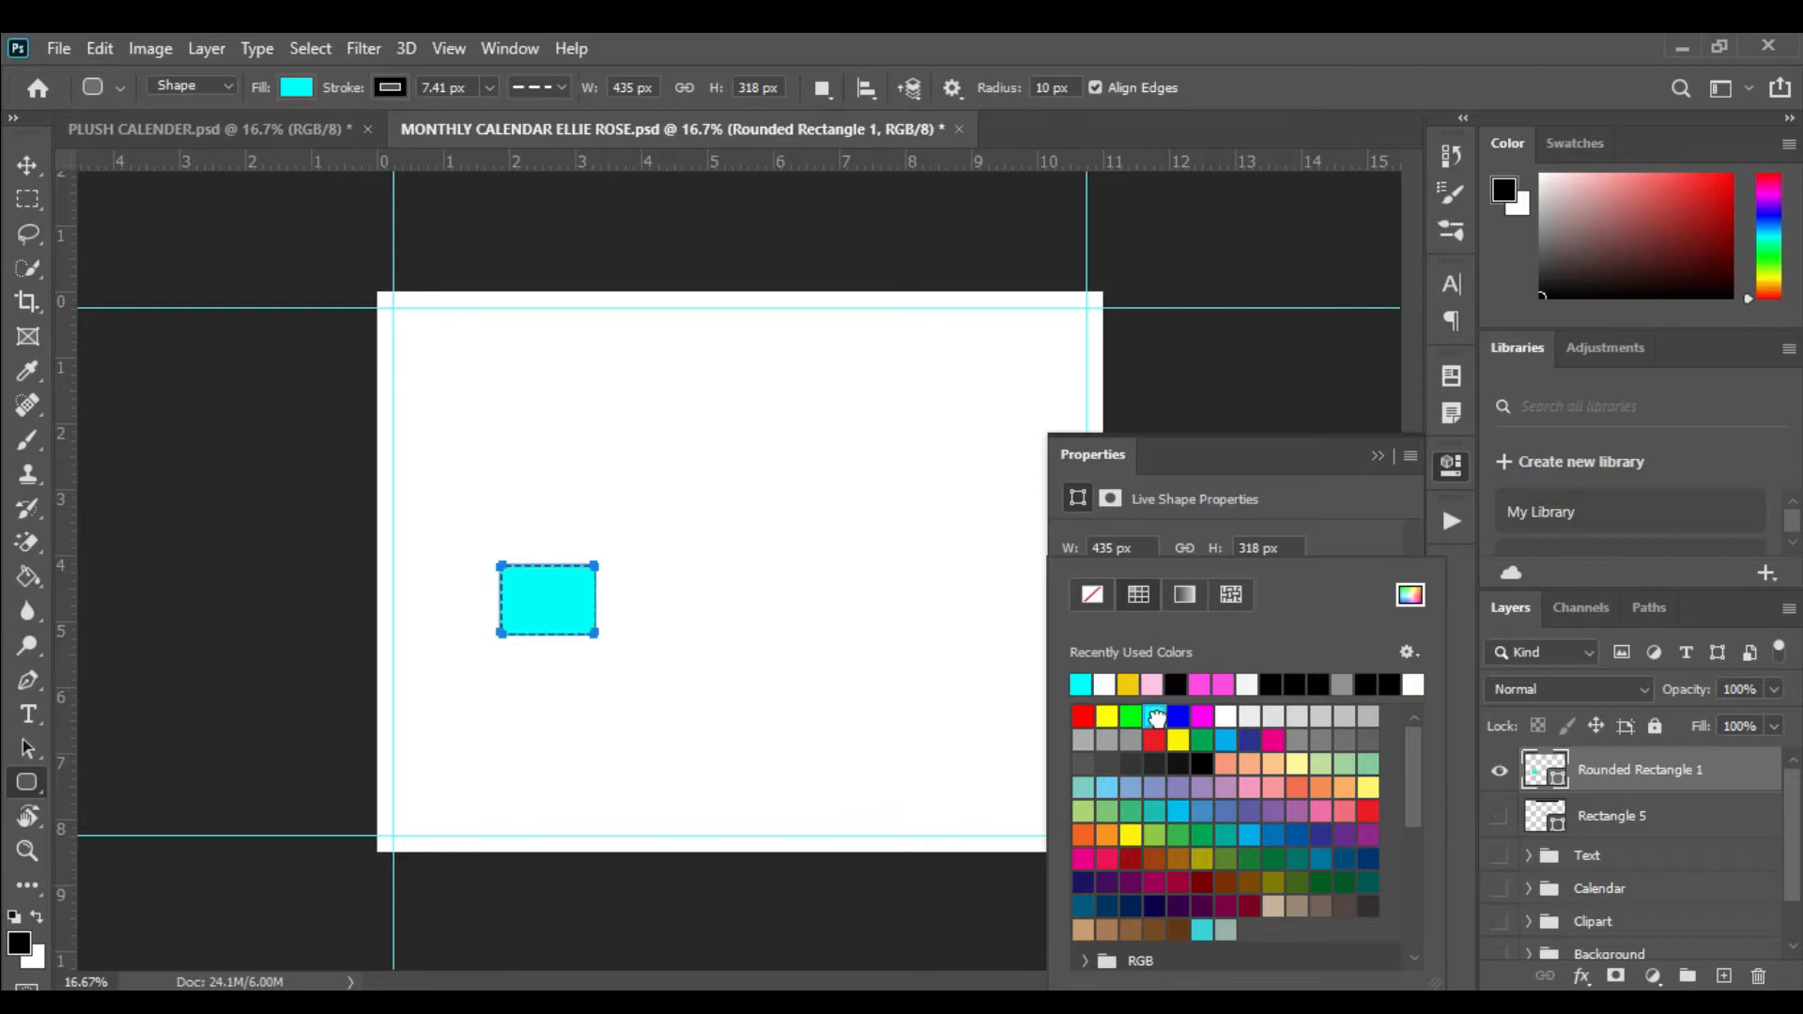
{"action": "left_click", "coordinate": [1303, 503]}
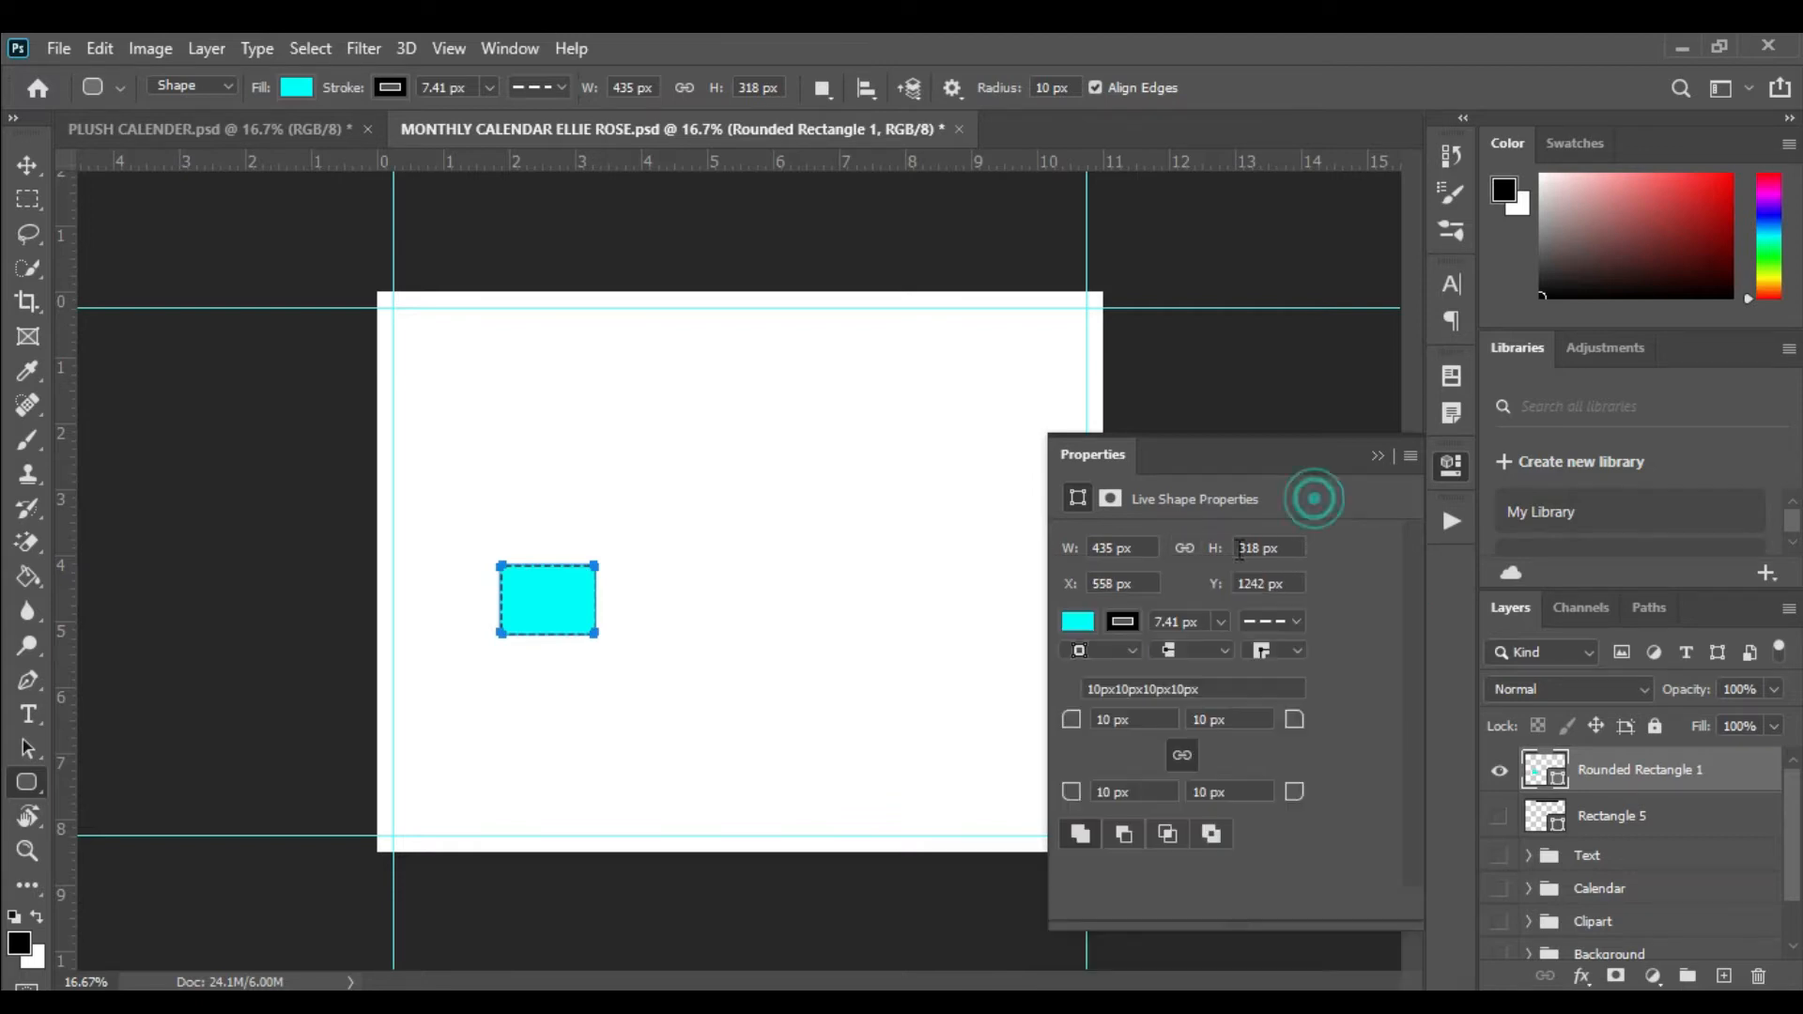
- Set the rounded rectangle's stroke to light grey and lower its layer opacity to 42%
{"action": "left_click", "coordinate": [1127, 618]}
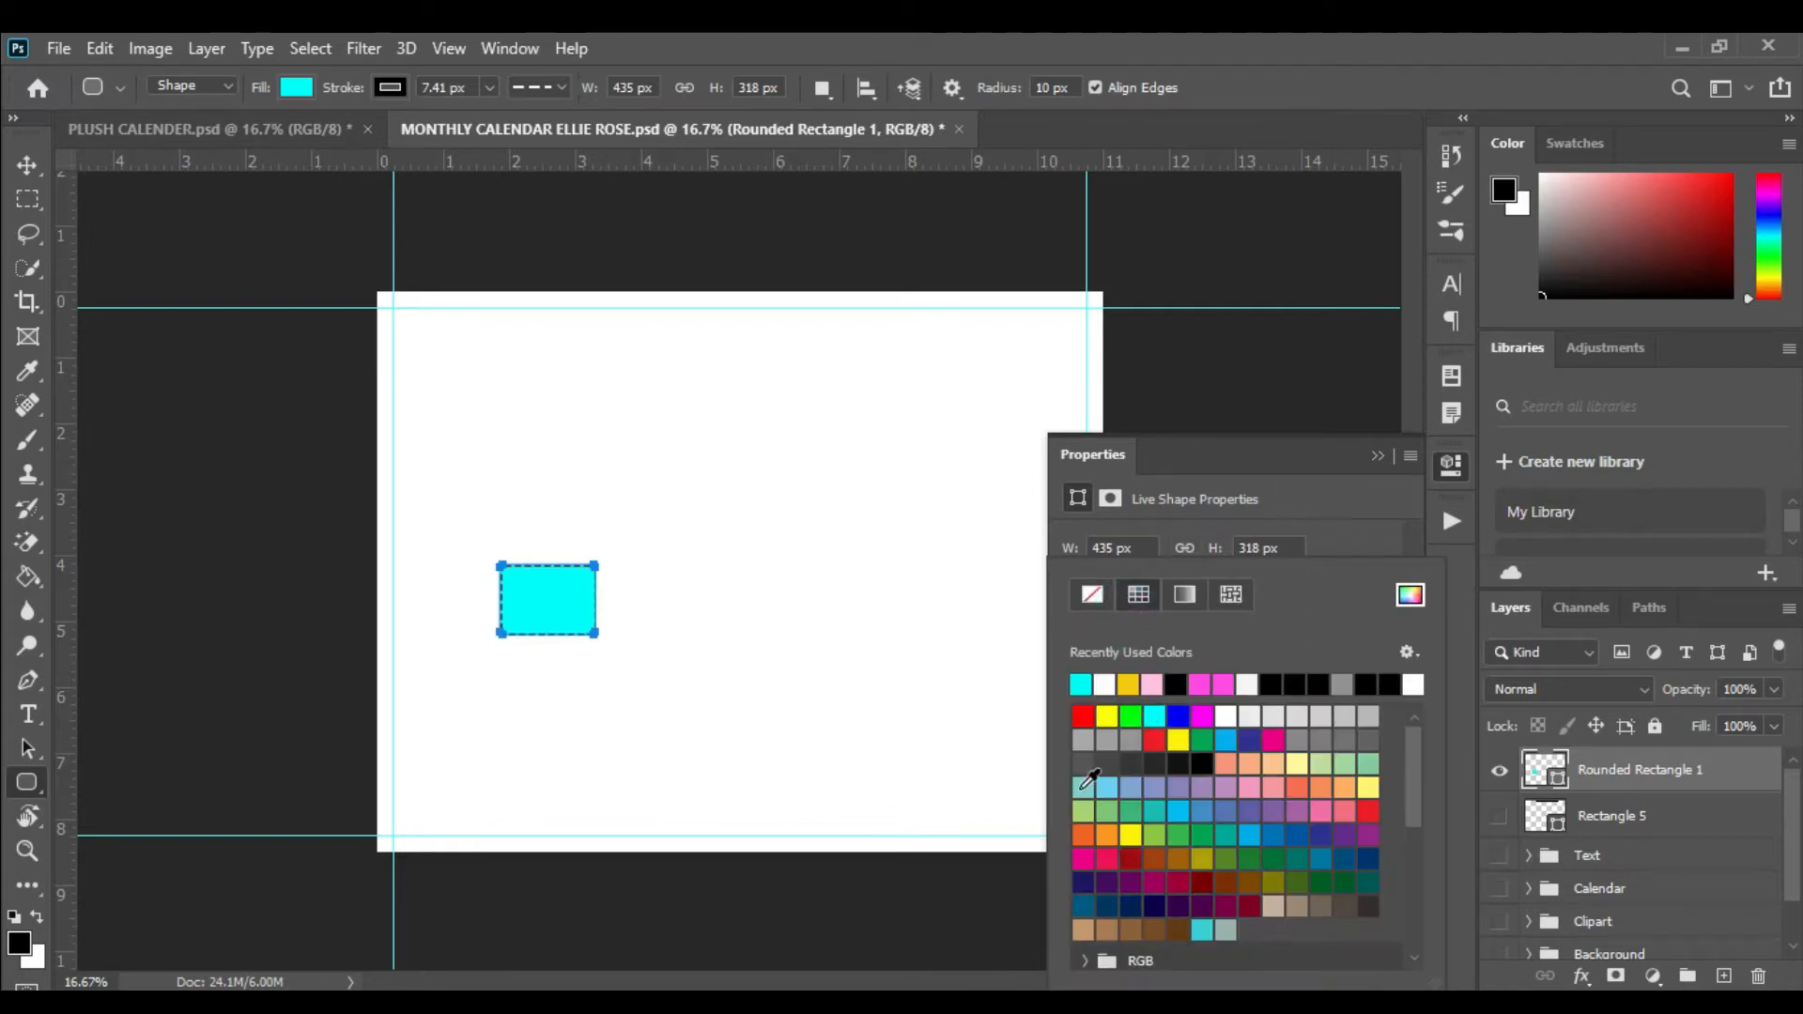
{"action": "left_click", "coordinate": [1131, 738]}
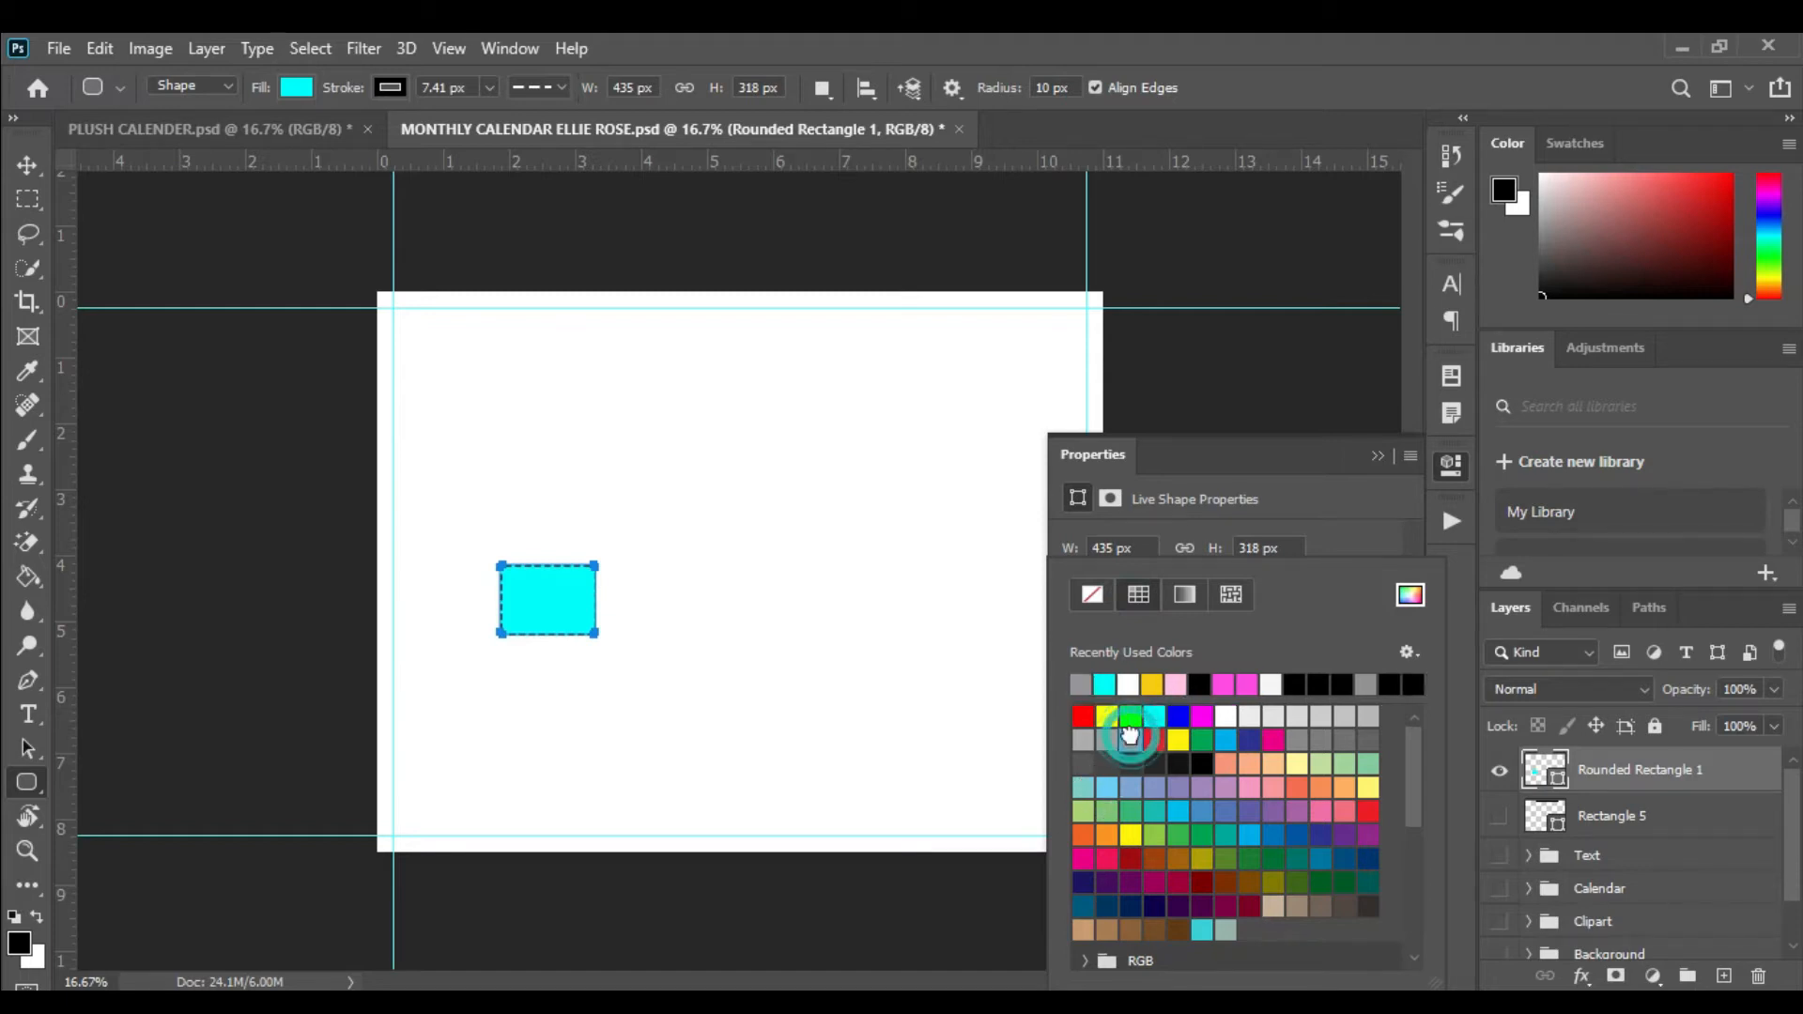
{"action": "left_click", "coordinate": [1322, 530]}
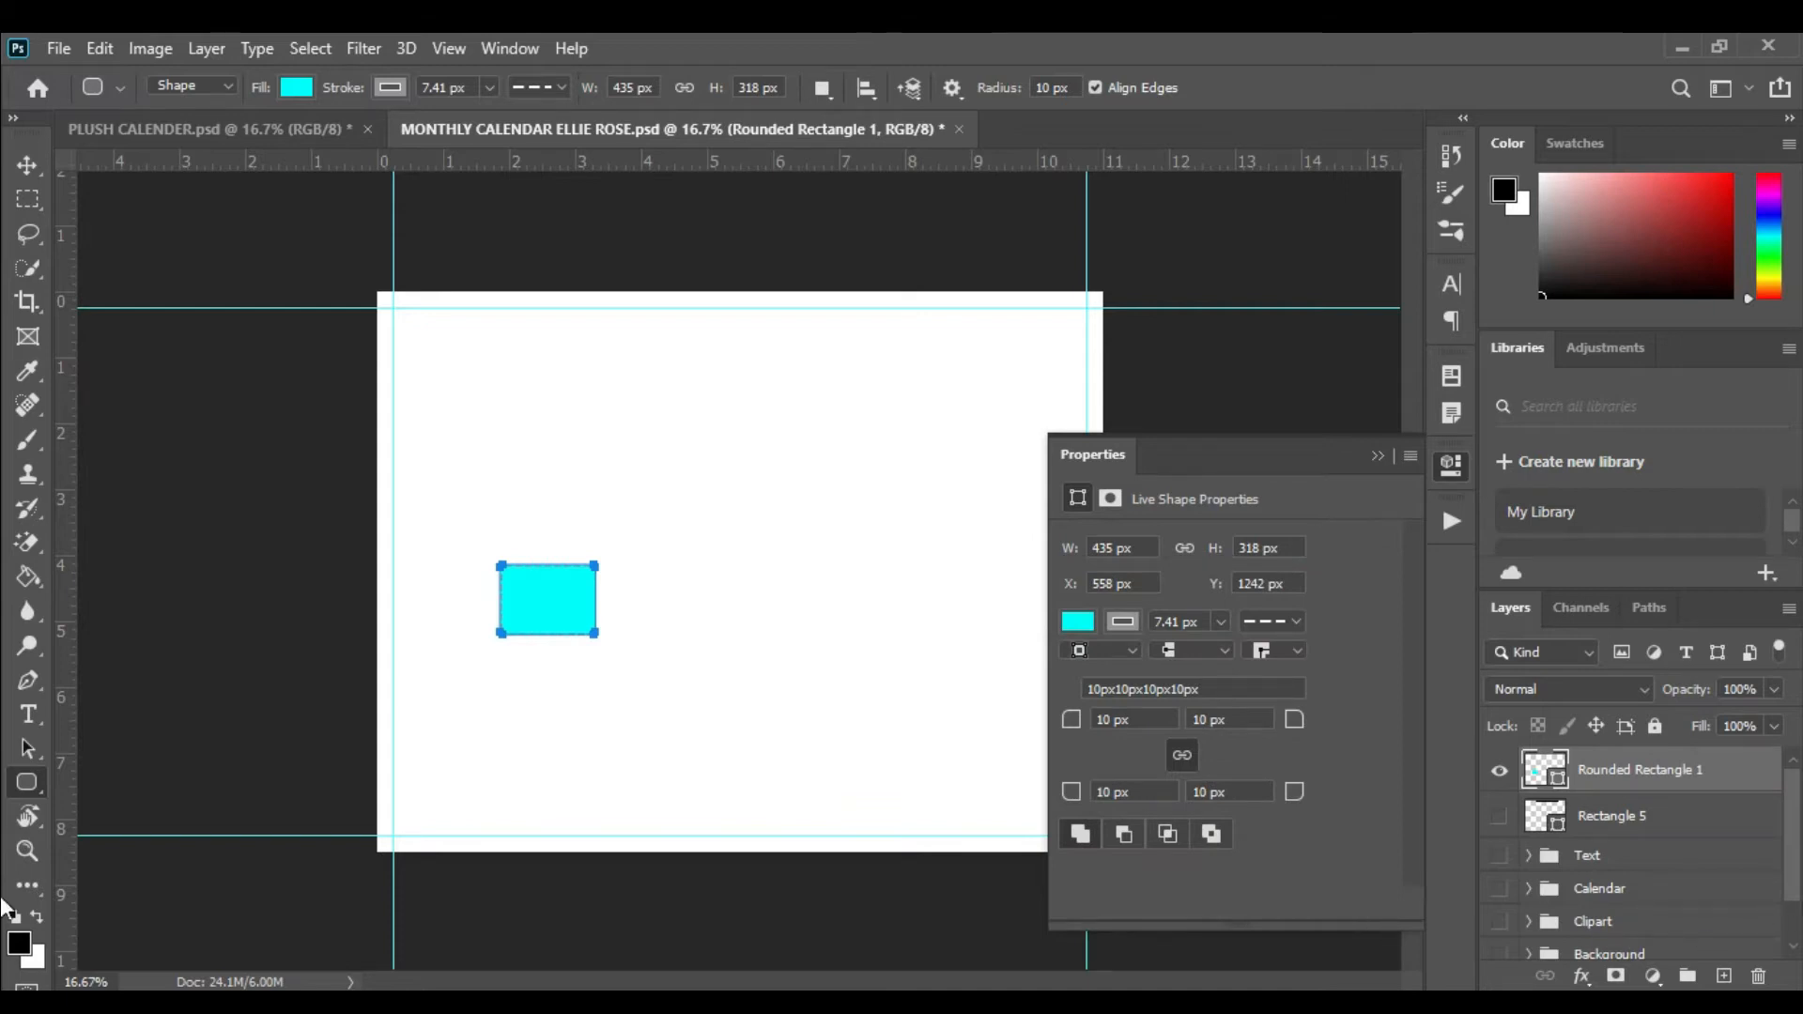
{"action": "left_click", "coordinate": [1774, 689]}
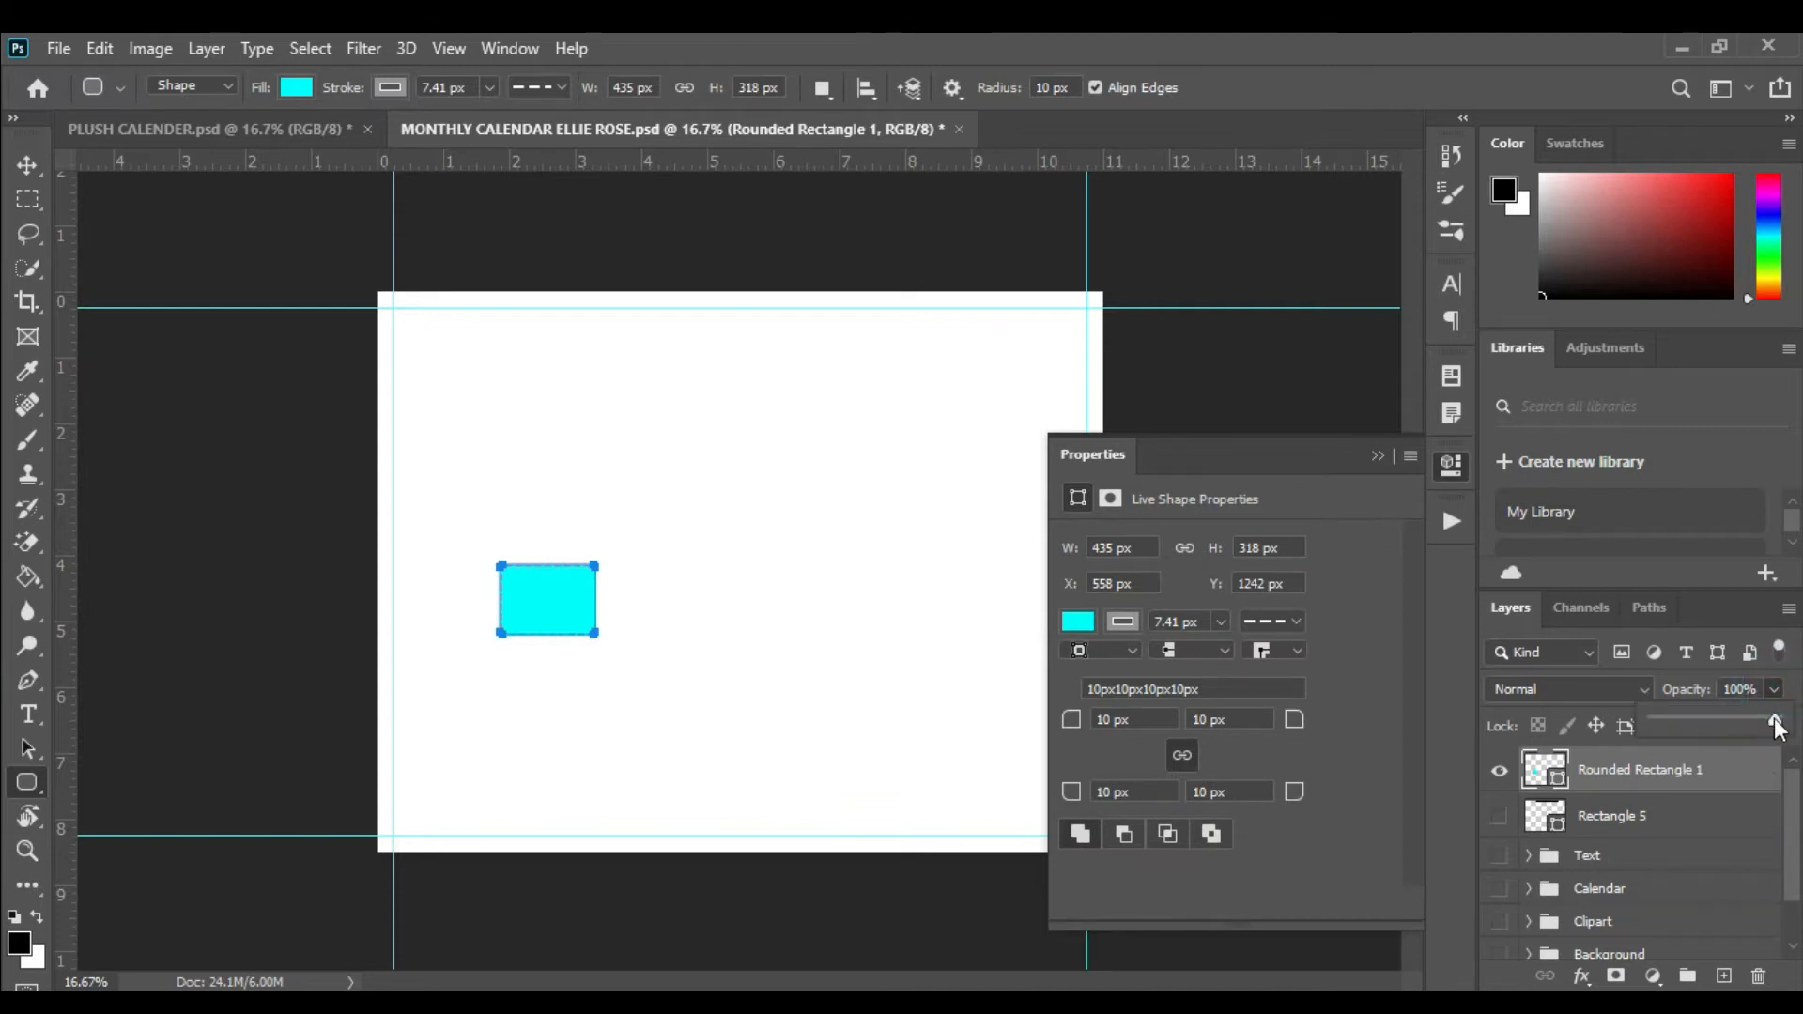
{"action": "left_click_drag", "start_coordinate": [1773, 721], "coordinate": [1705, 713]}
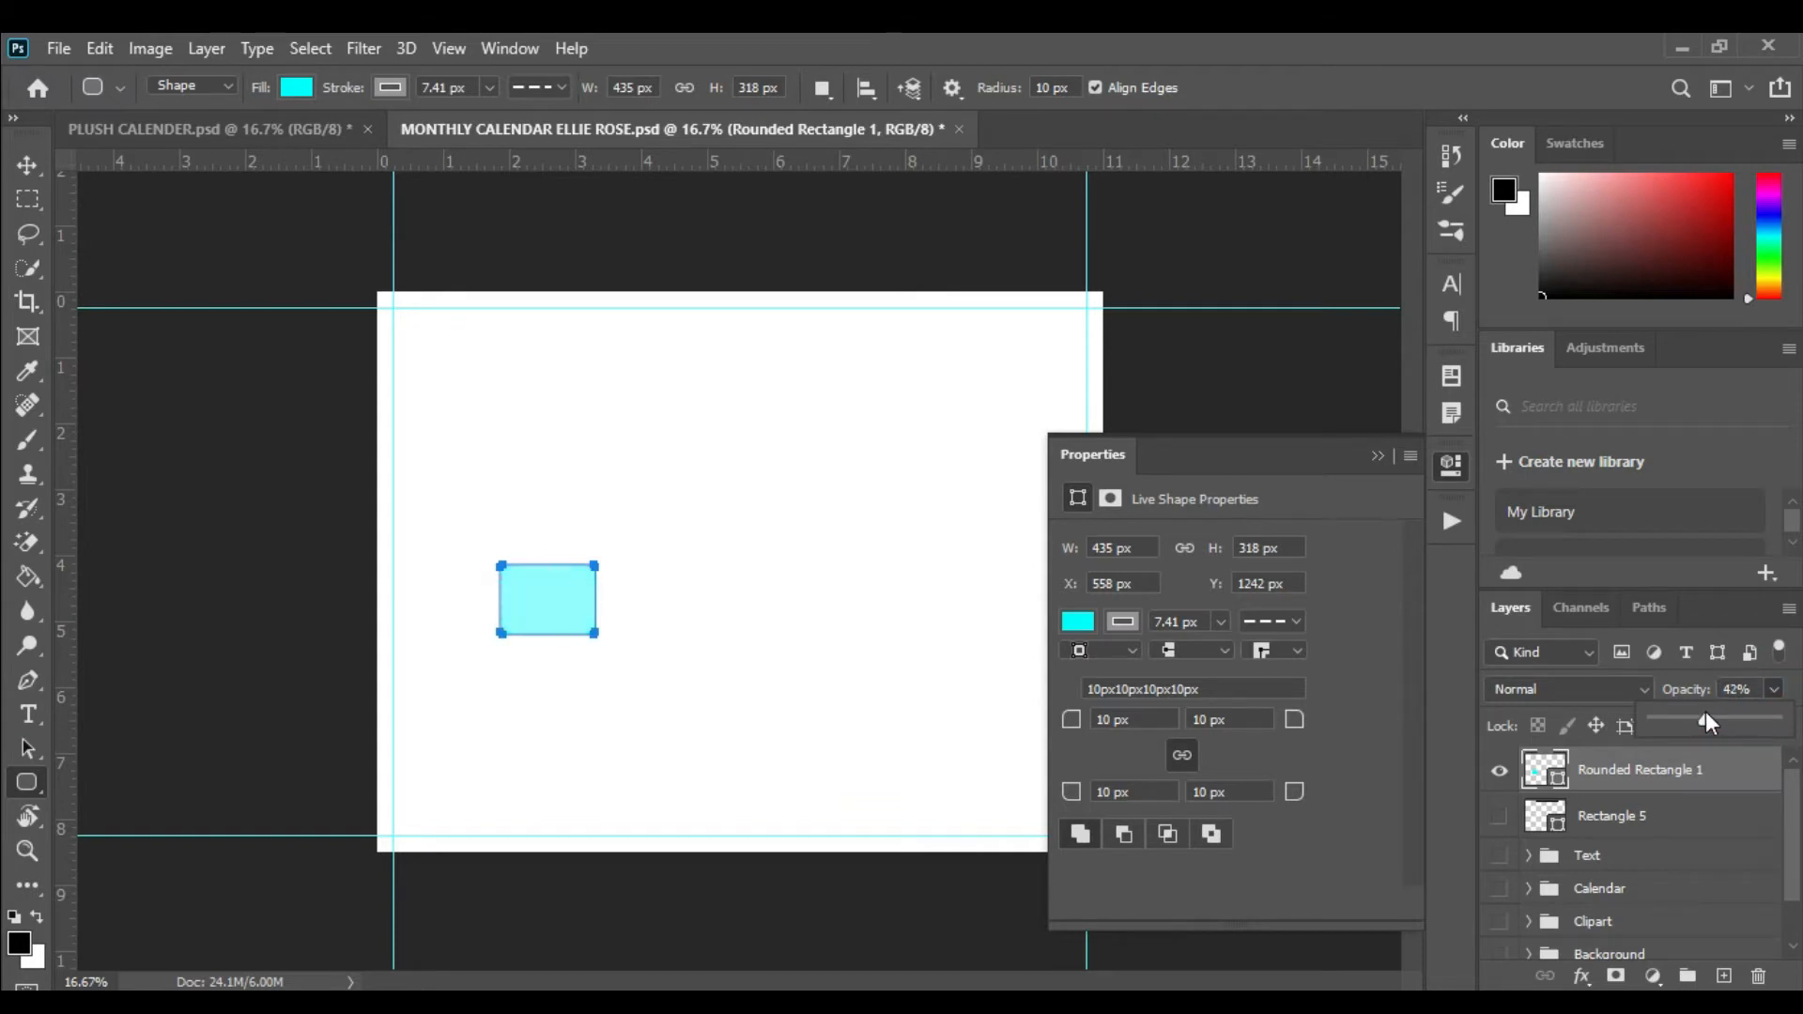
- Change the rounded rectangle's outline from dashed to a solid line
{"action": "left_click", "coordinate": [27, 166]}
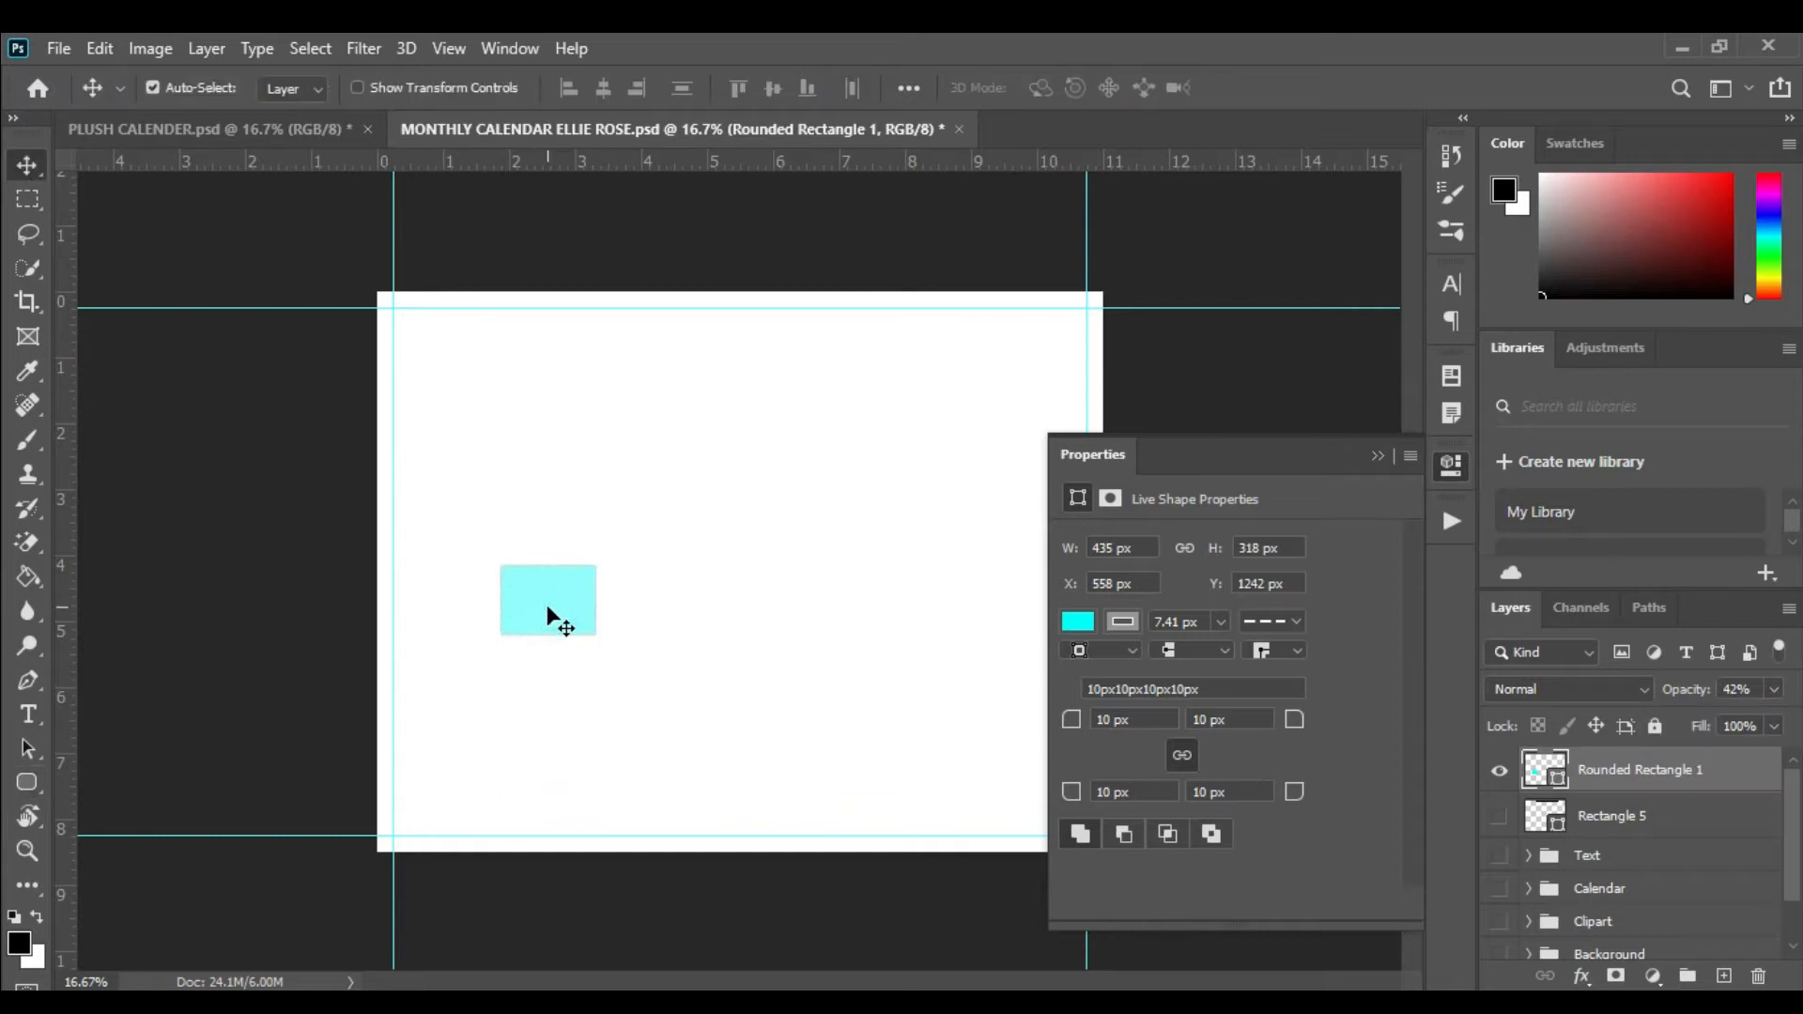
{"action": "key", "text": "ctrl+plus"}
{"action": "key", "text": "ctrl+plus"}
{"action": "key", "text": "ctrl+plus"}
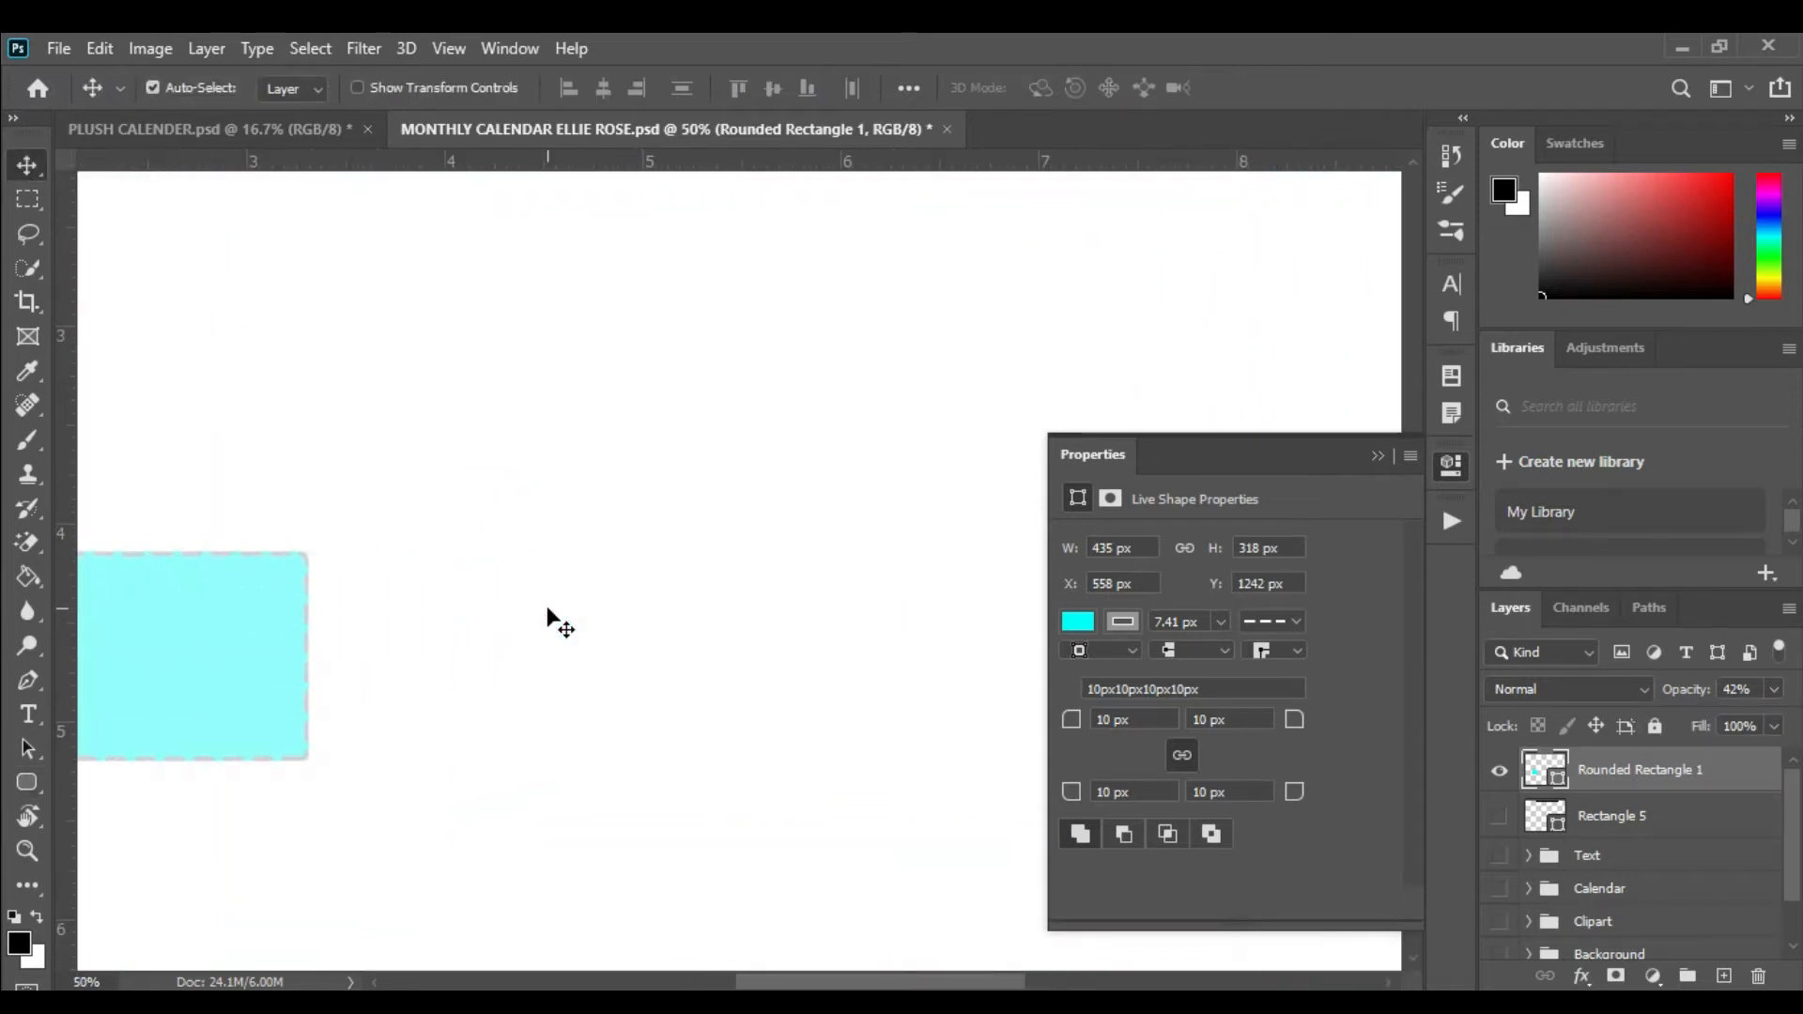
{"action": "left_click_drag", "start_coordinate": [188, 650], "coordinate": [551, 564]}
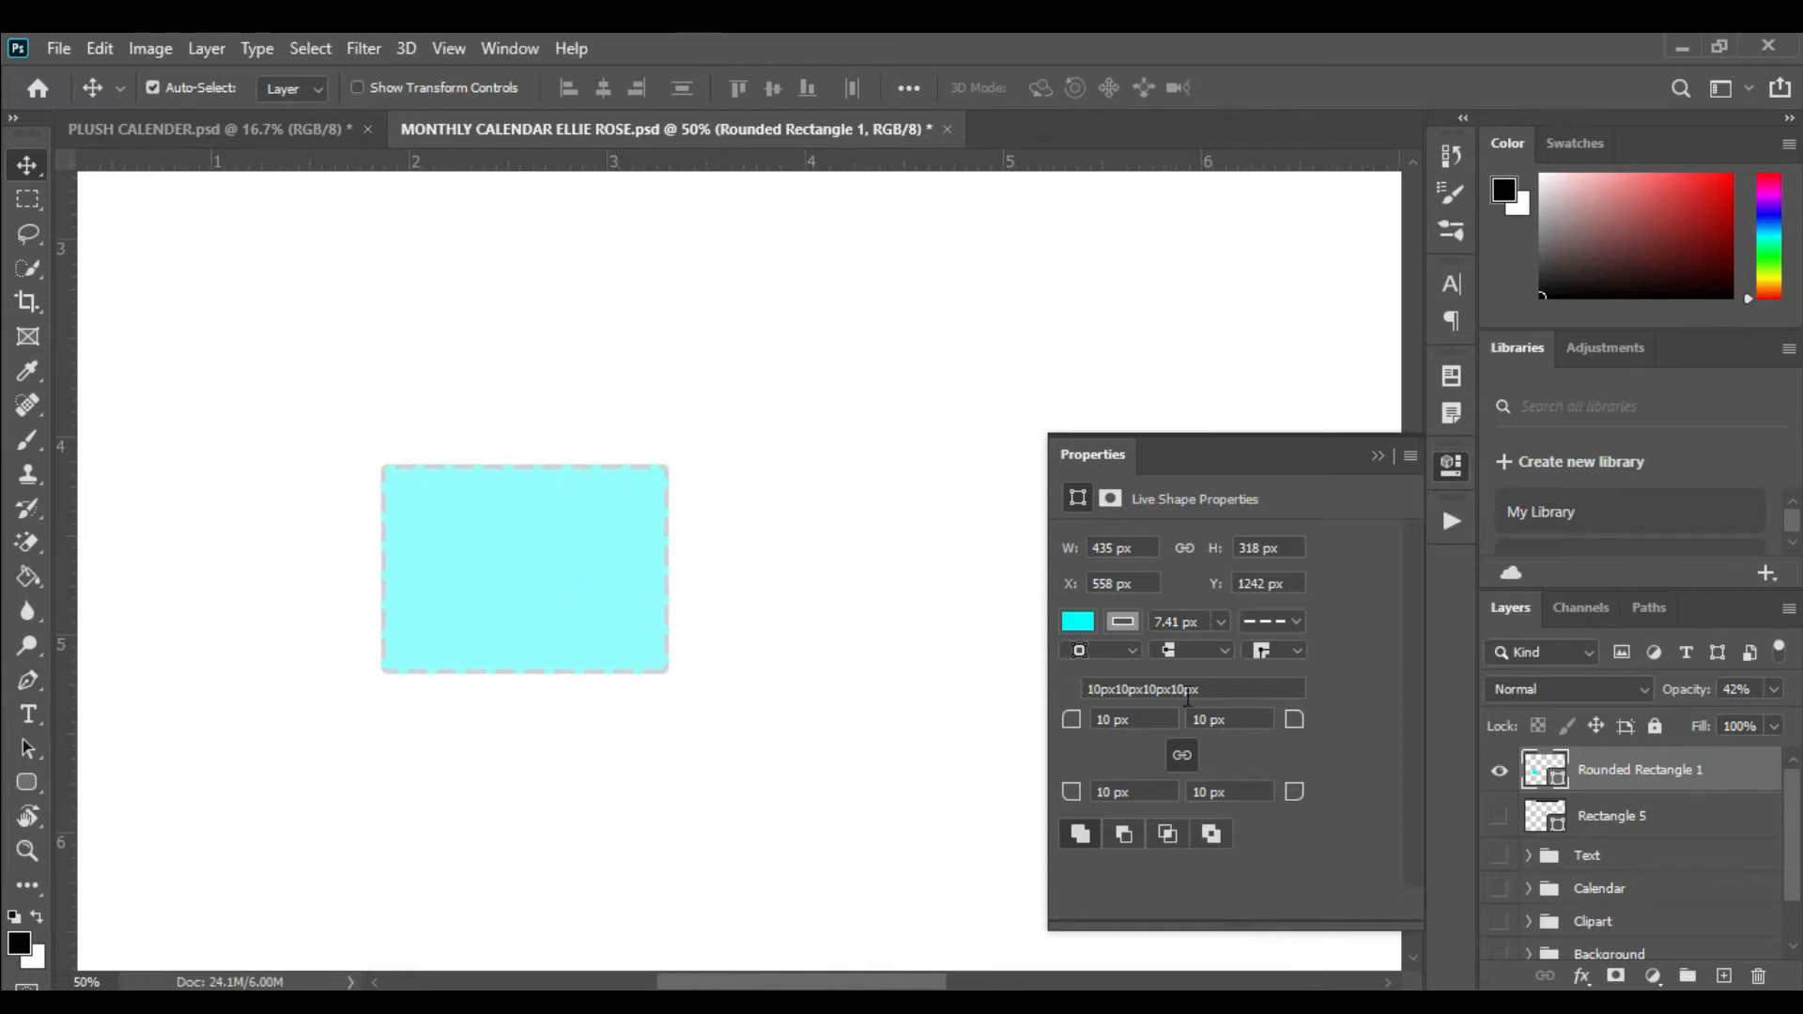
{"action": "left_click", "coordinate": [1290, 626]}
{"action": "left_click", "coordinate": [1259, 707]}
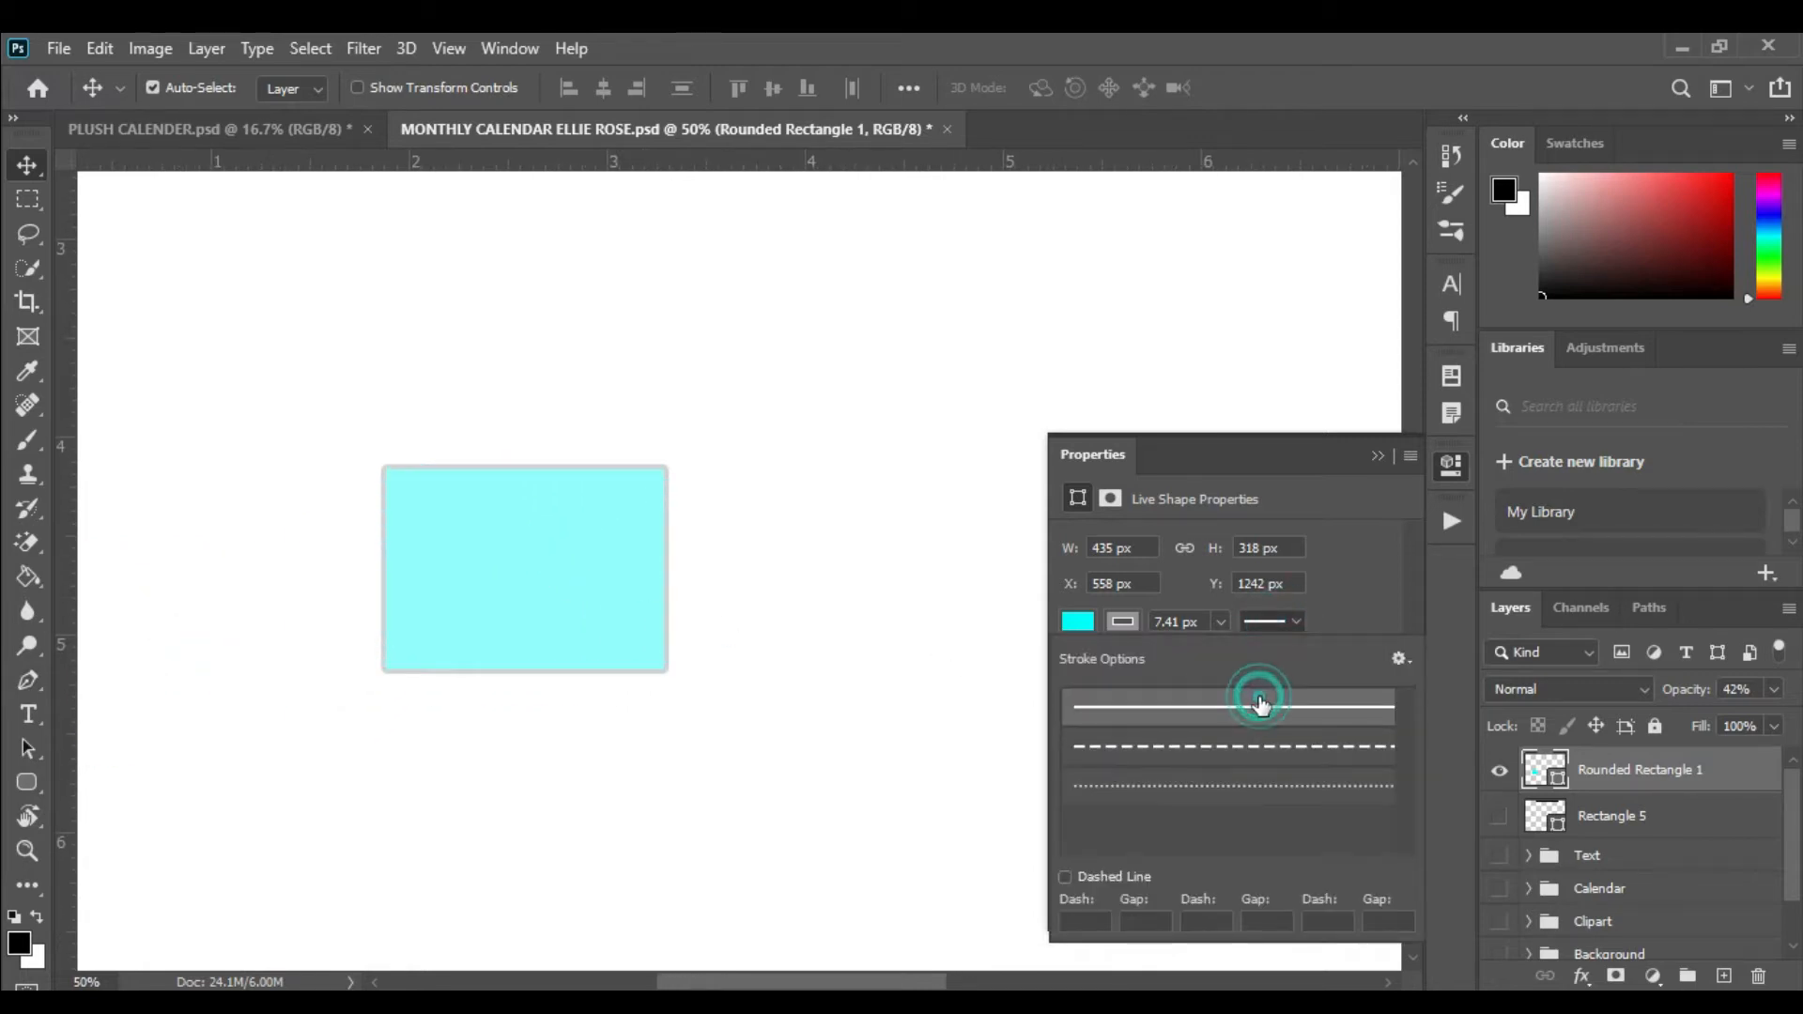
{"action": "left_click", "coordinate": [1354, 576]}
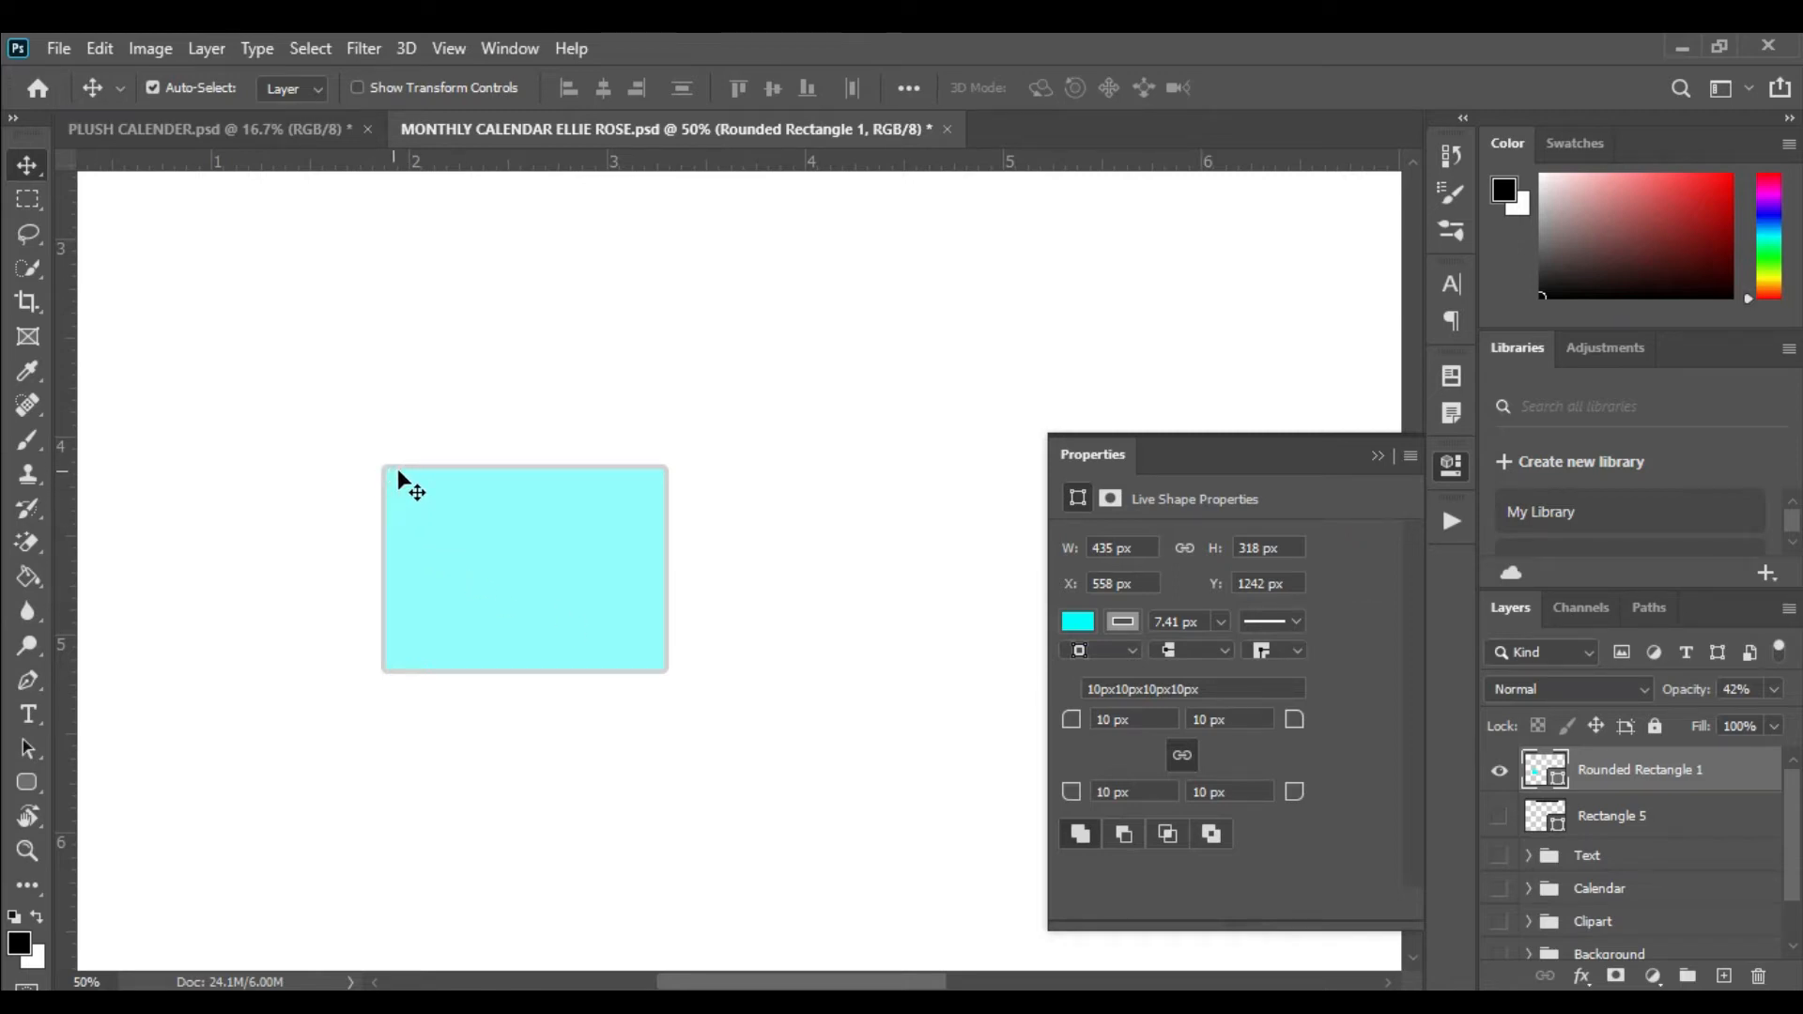
- Briefly show the Calendar group for comparison and set all four corner radii of the rounded rectangle to 44 px
{"action": "scroll", "coordinate": [599, 692], "scroll_direction": "down", "scroll_amount": 3}
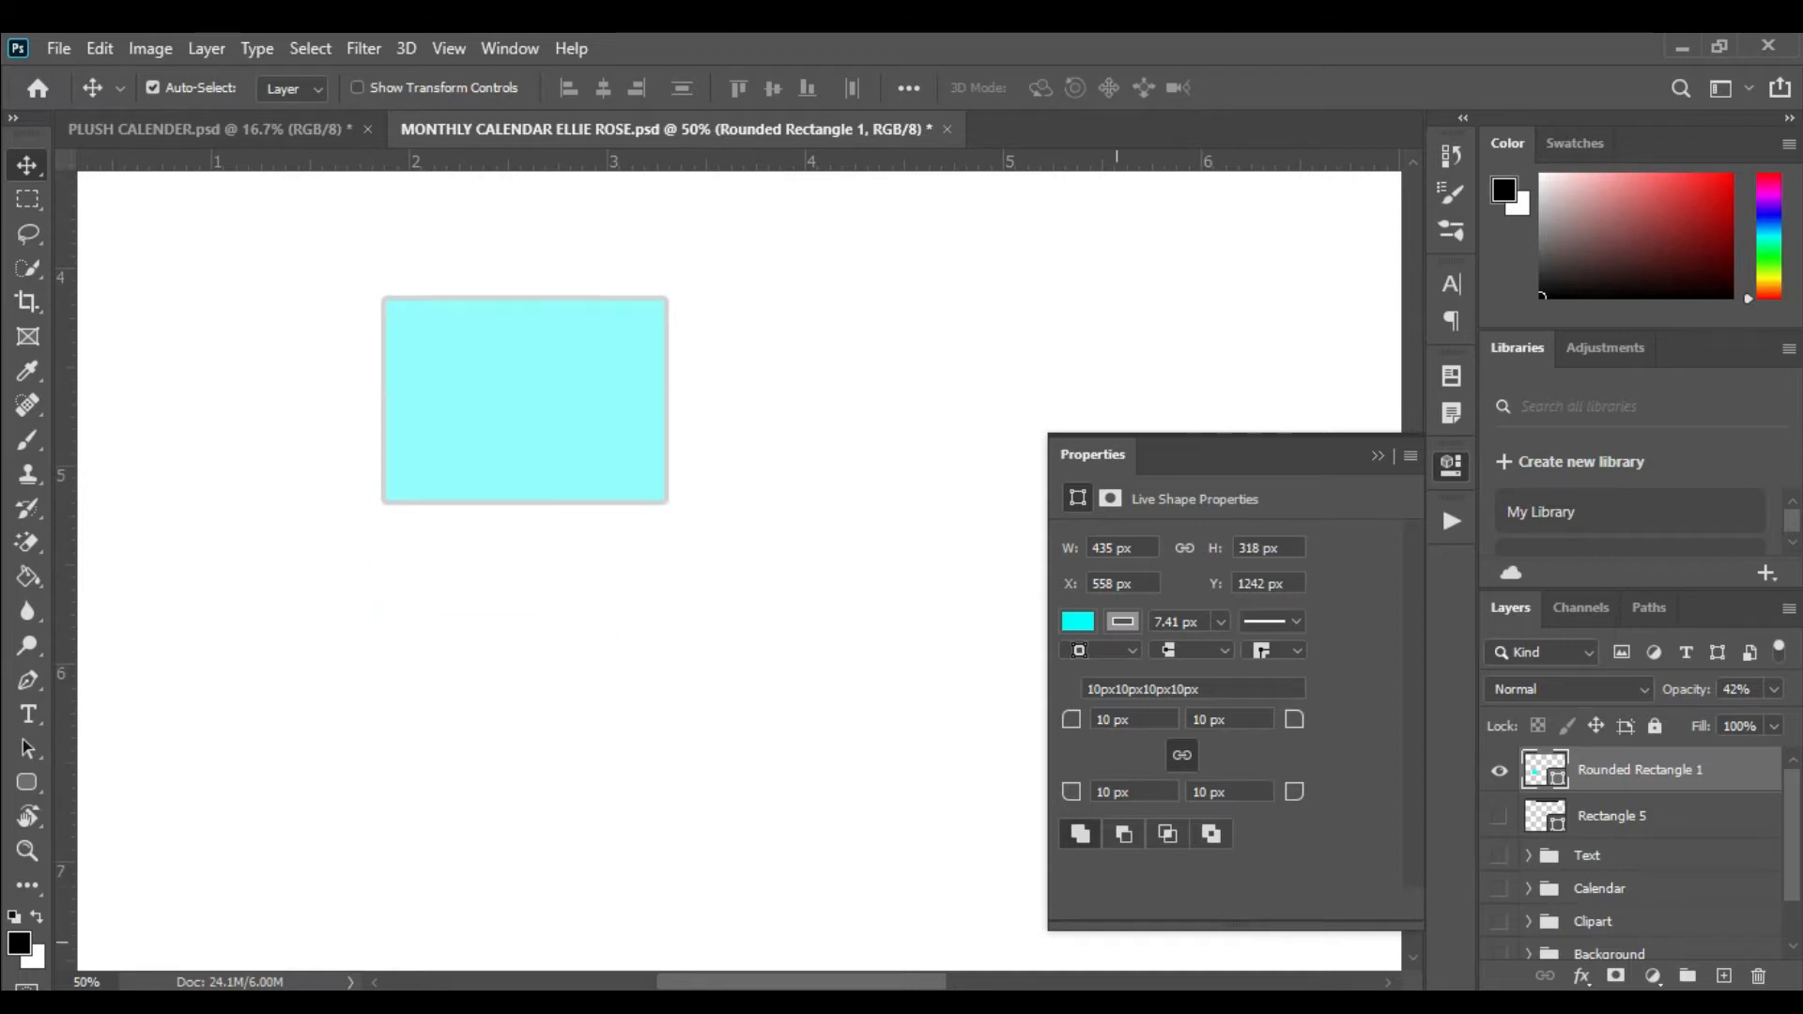
{"action": "left_click", "coordinate": [1500, 889]}
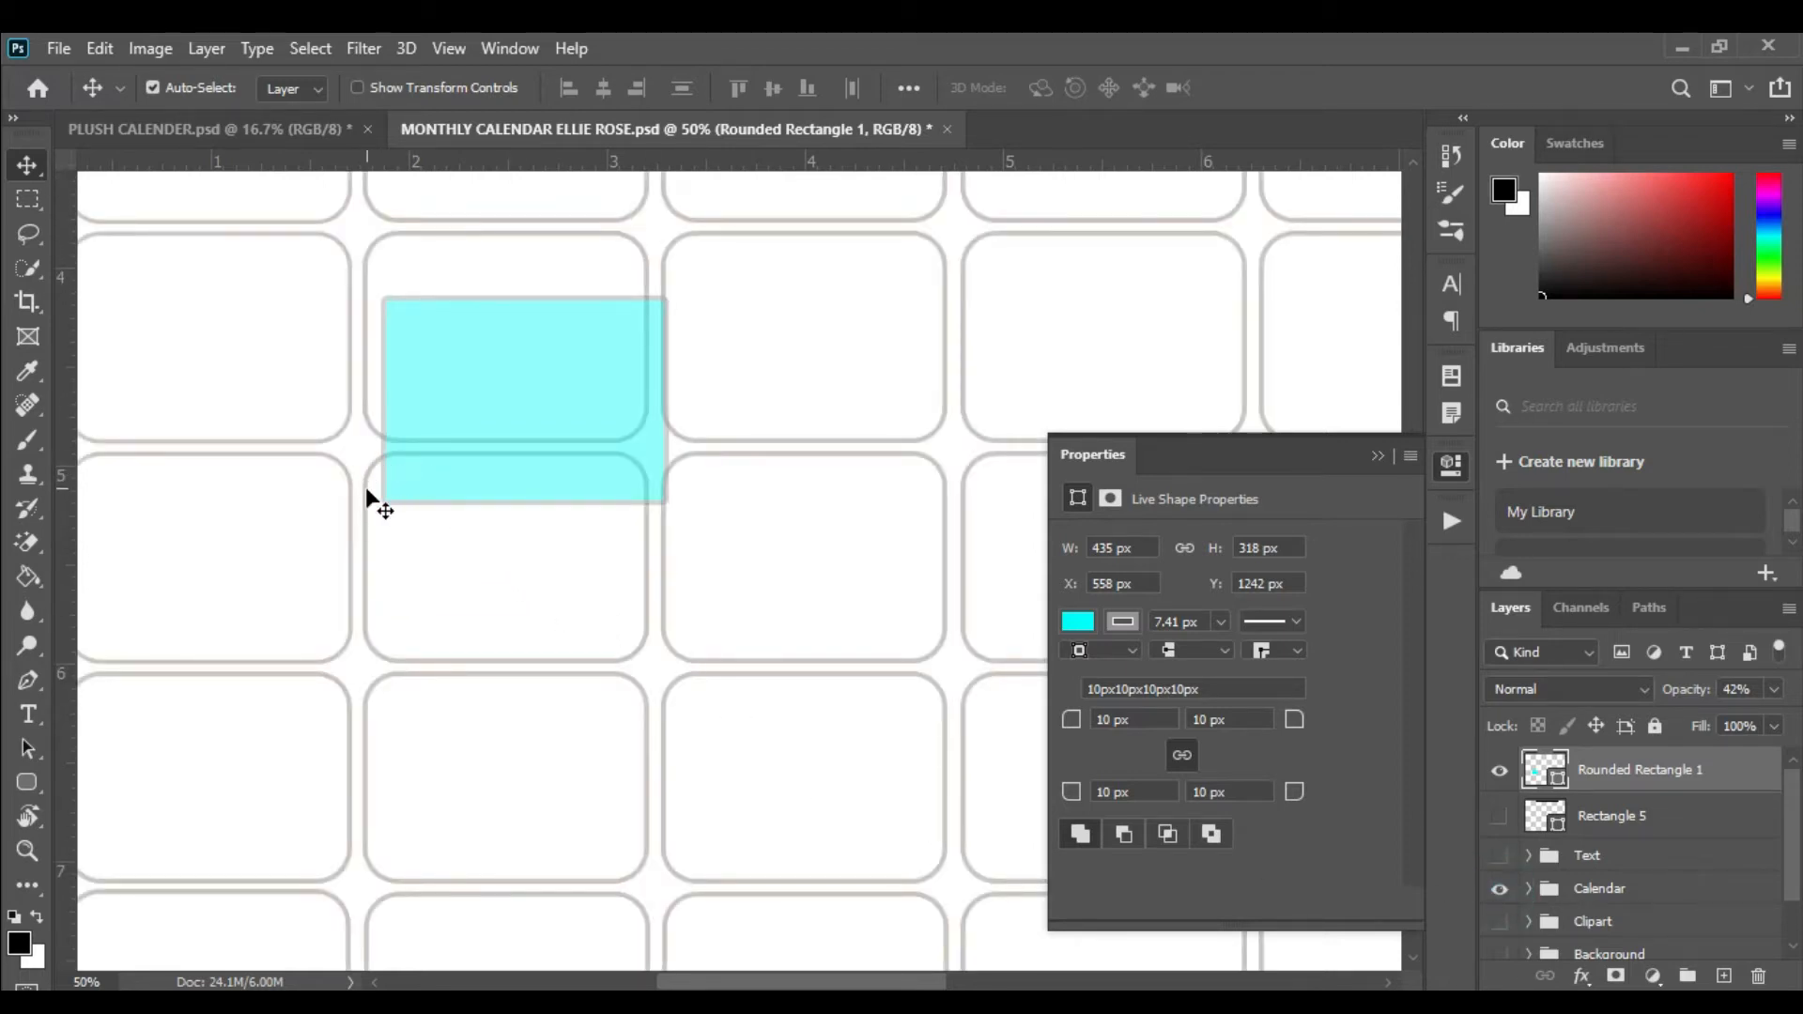
{"action": "left_click", "coordinate": [1500, 888]}
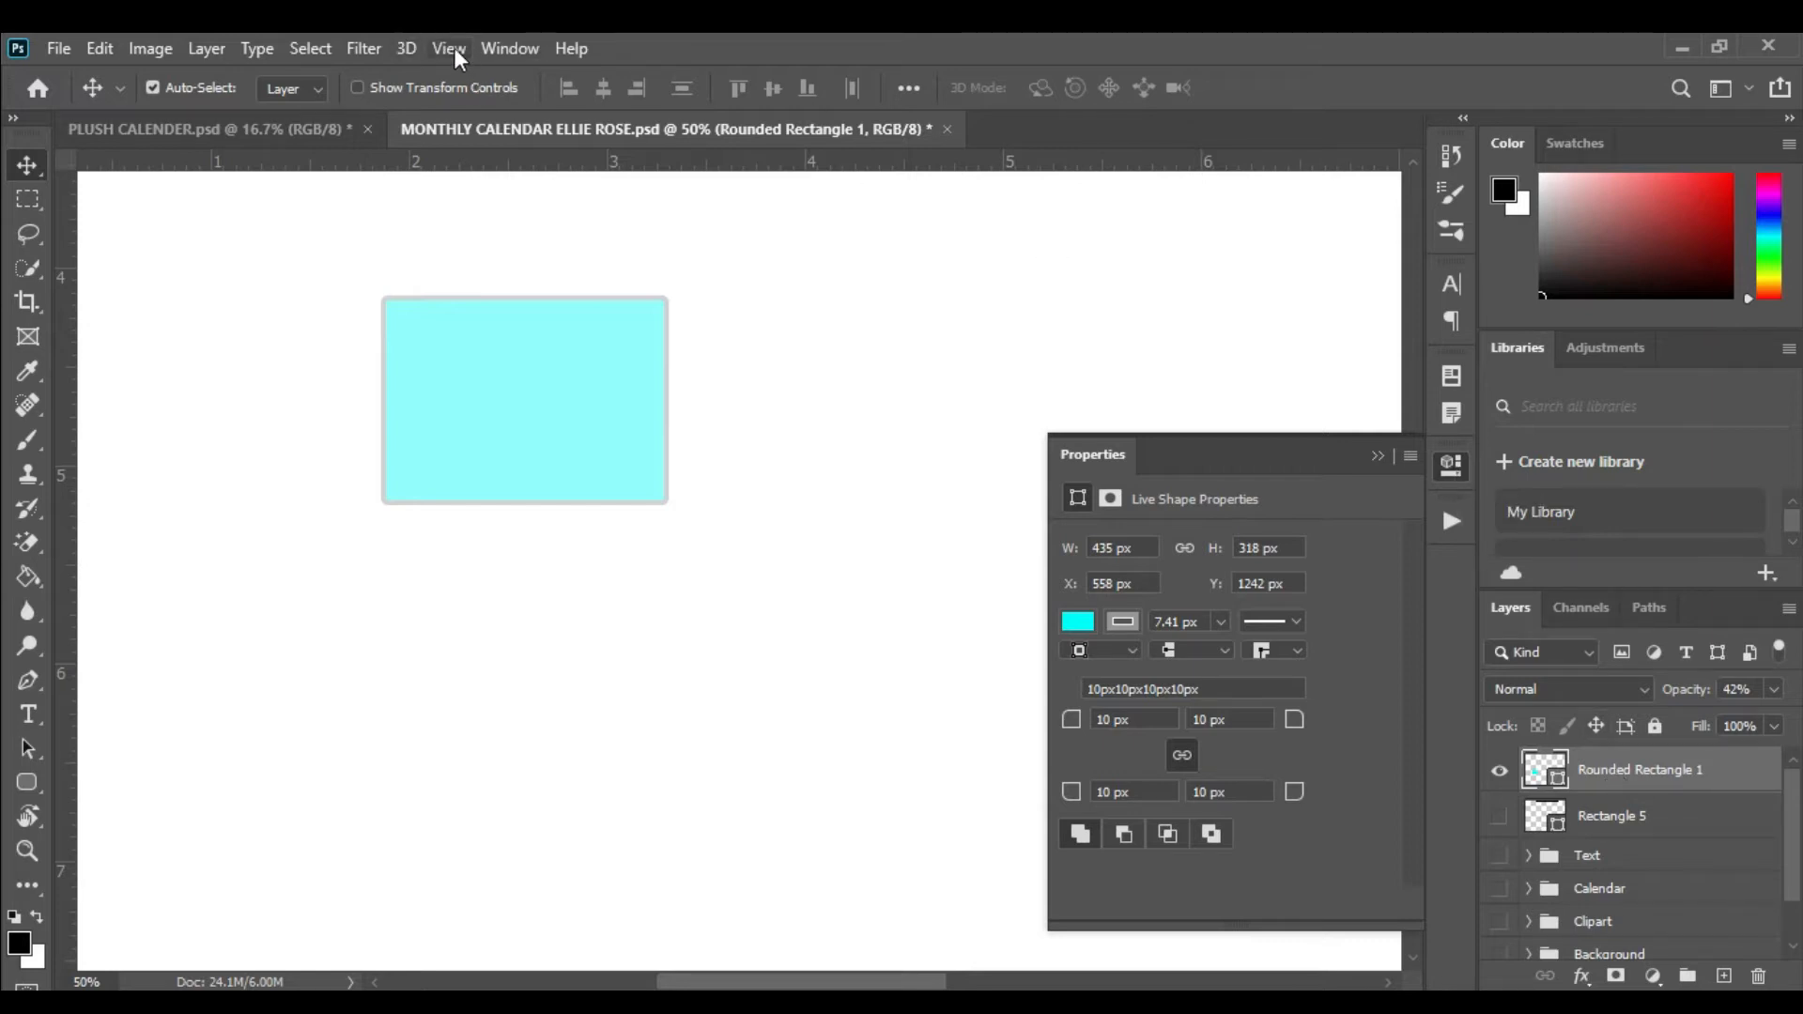
{"action": "left_click", "coordinate": [515, 47]}
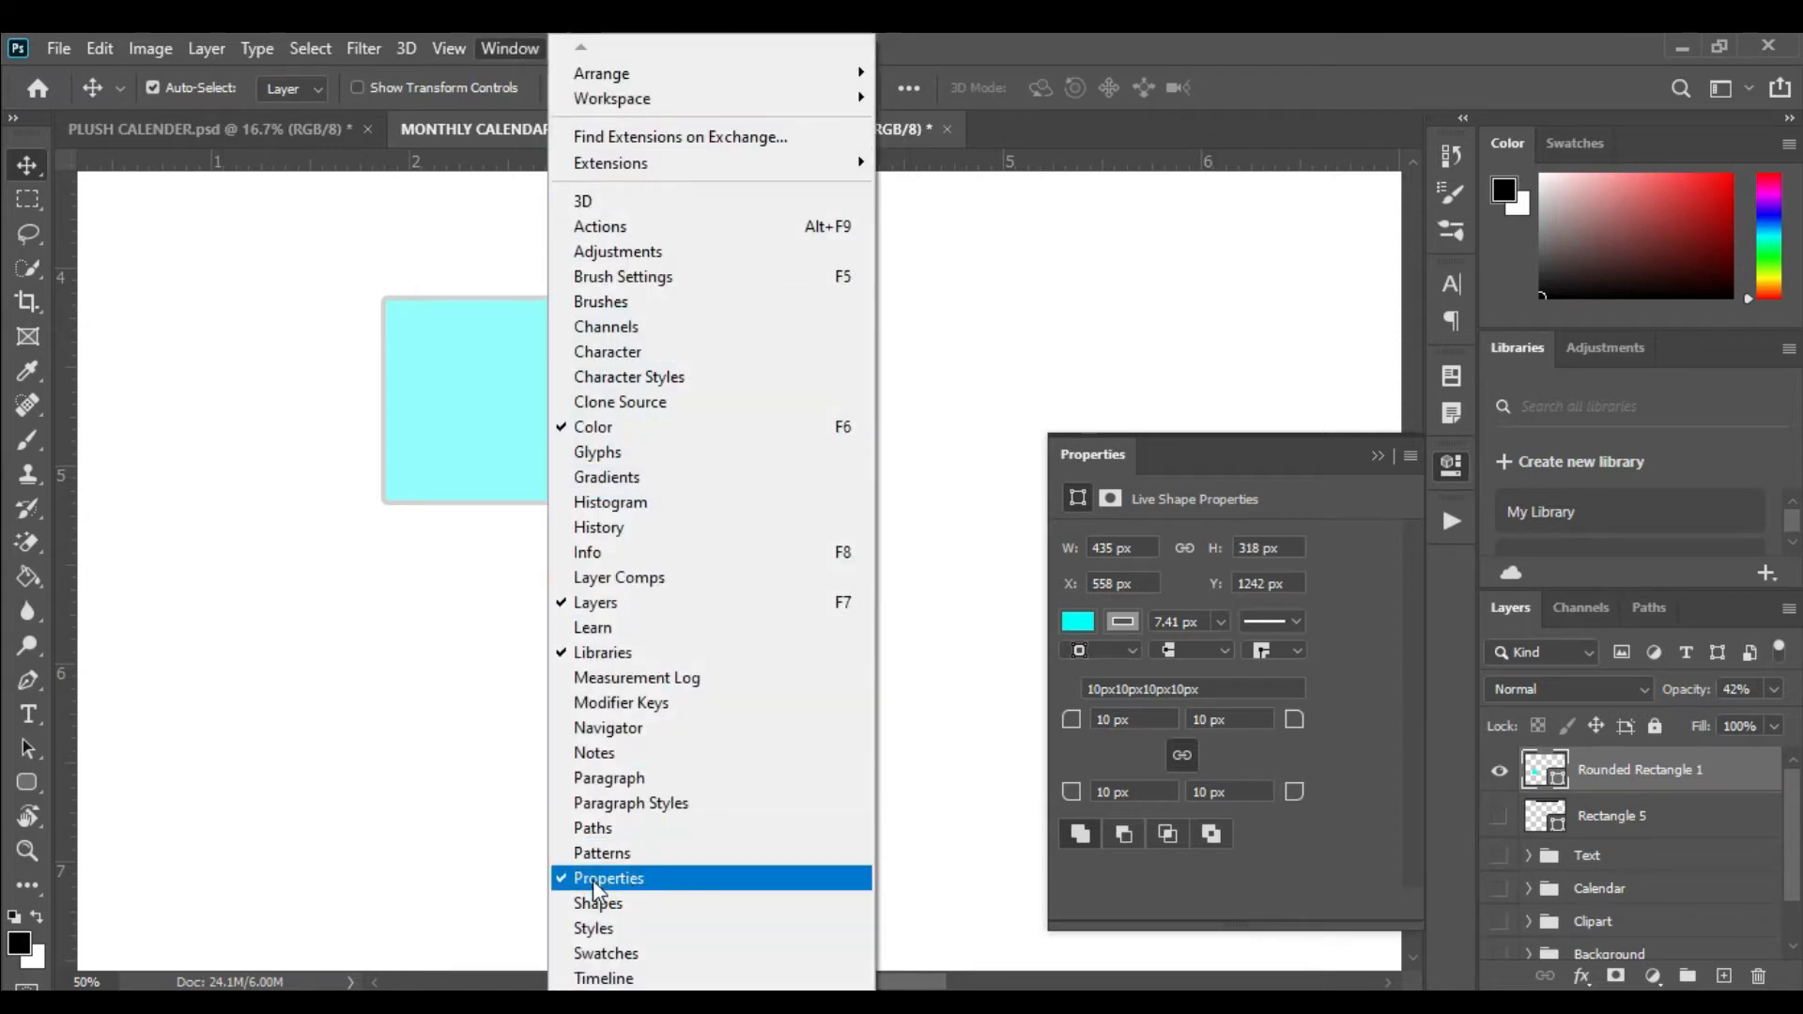
{"action": "left_click", "coordinate": [1146, 120]}
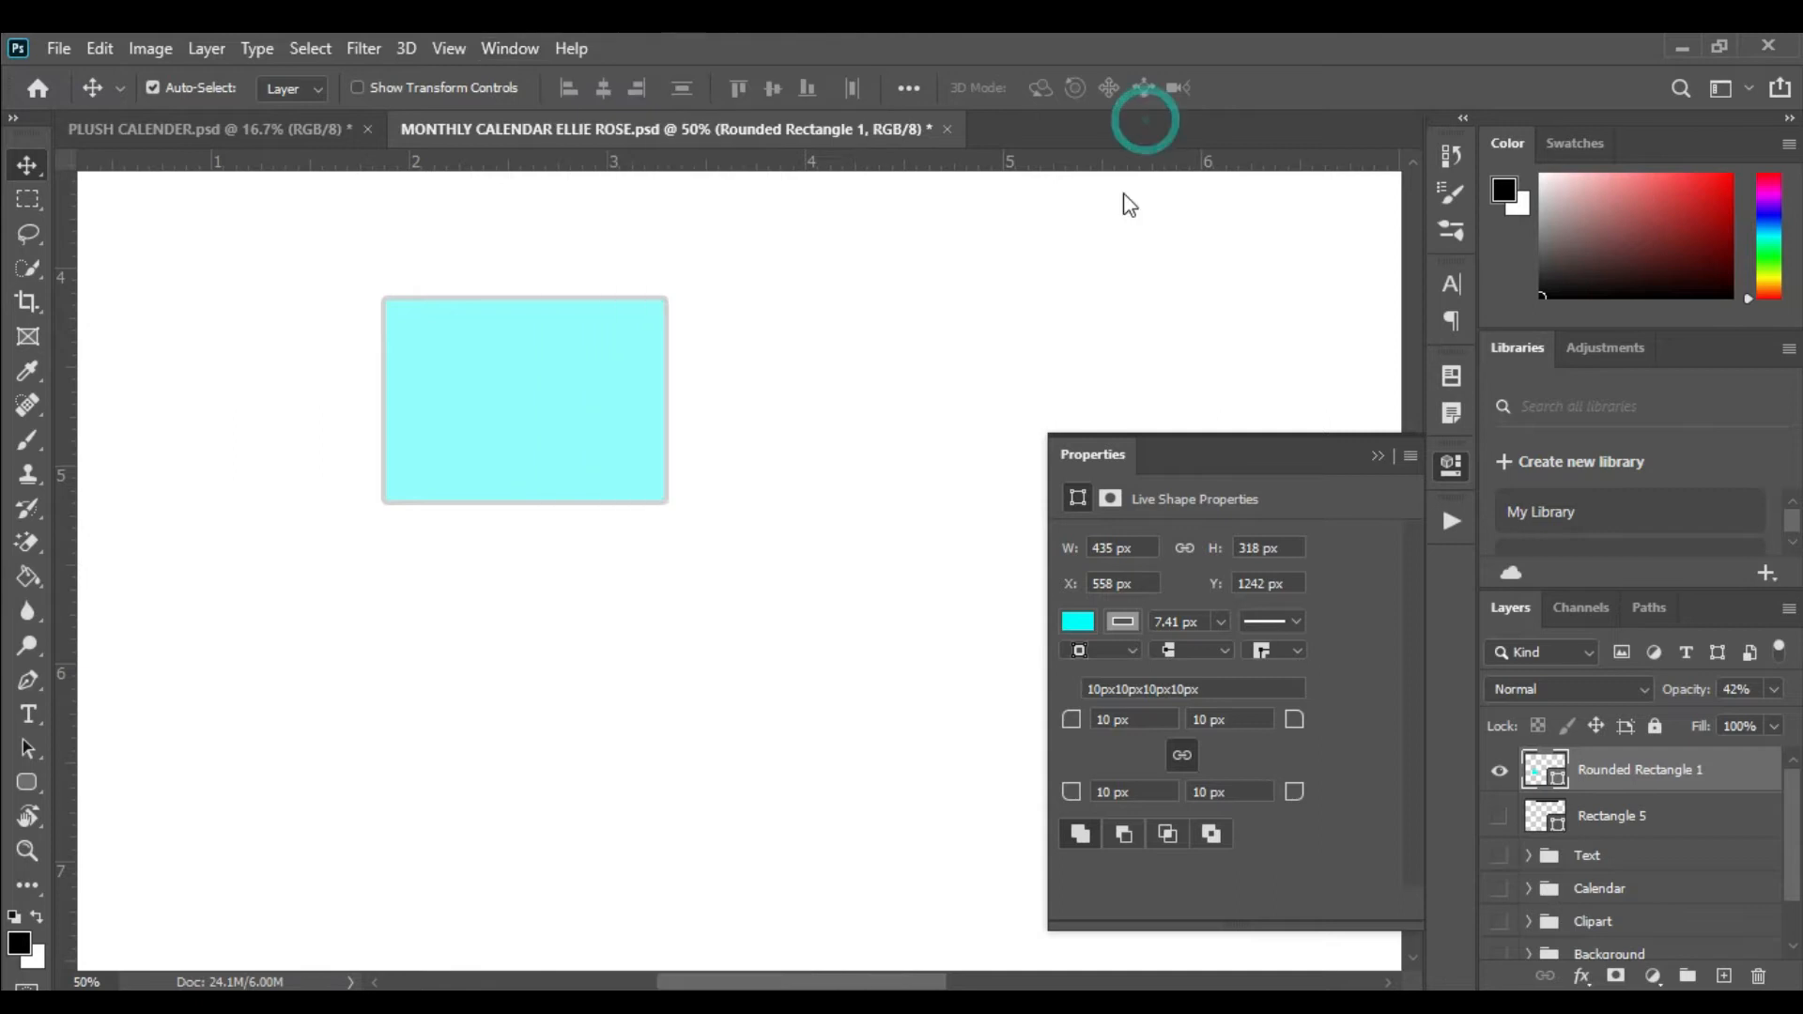
{"action": "left_click", "coordinate": [1073, 725]}
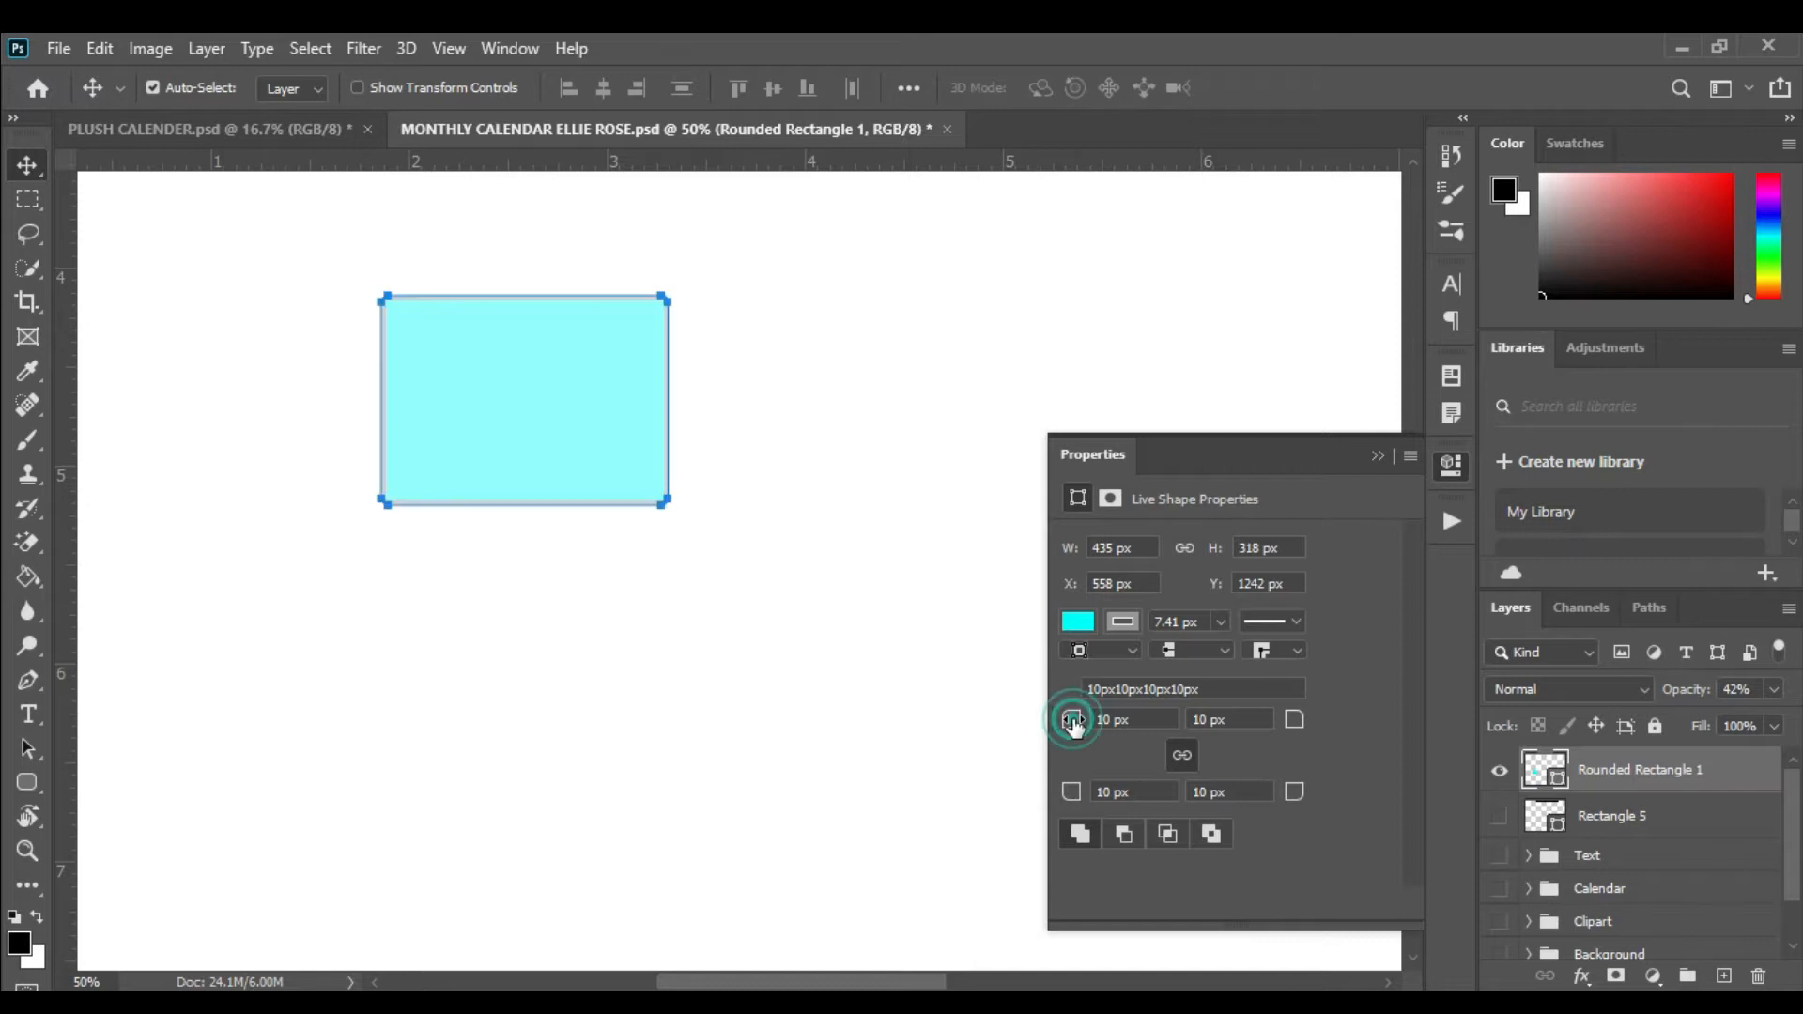
{"action": "left_click_drag", "start_coordinate": [1074, 725], "coordinate": [1120, 749]}
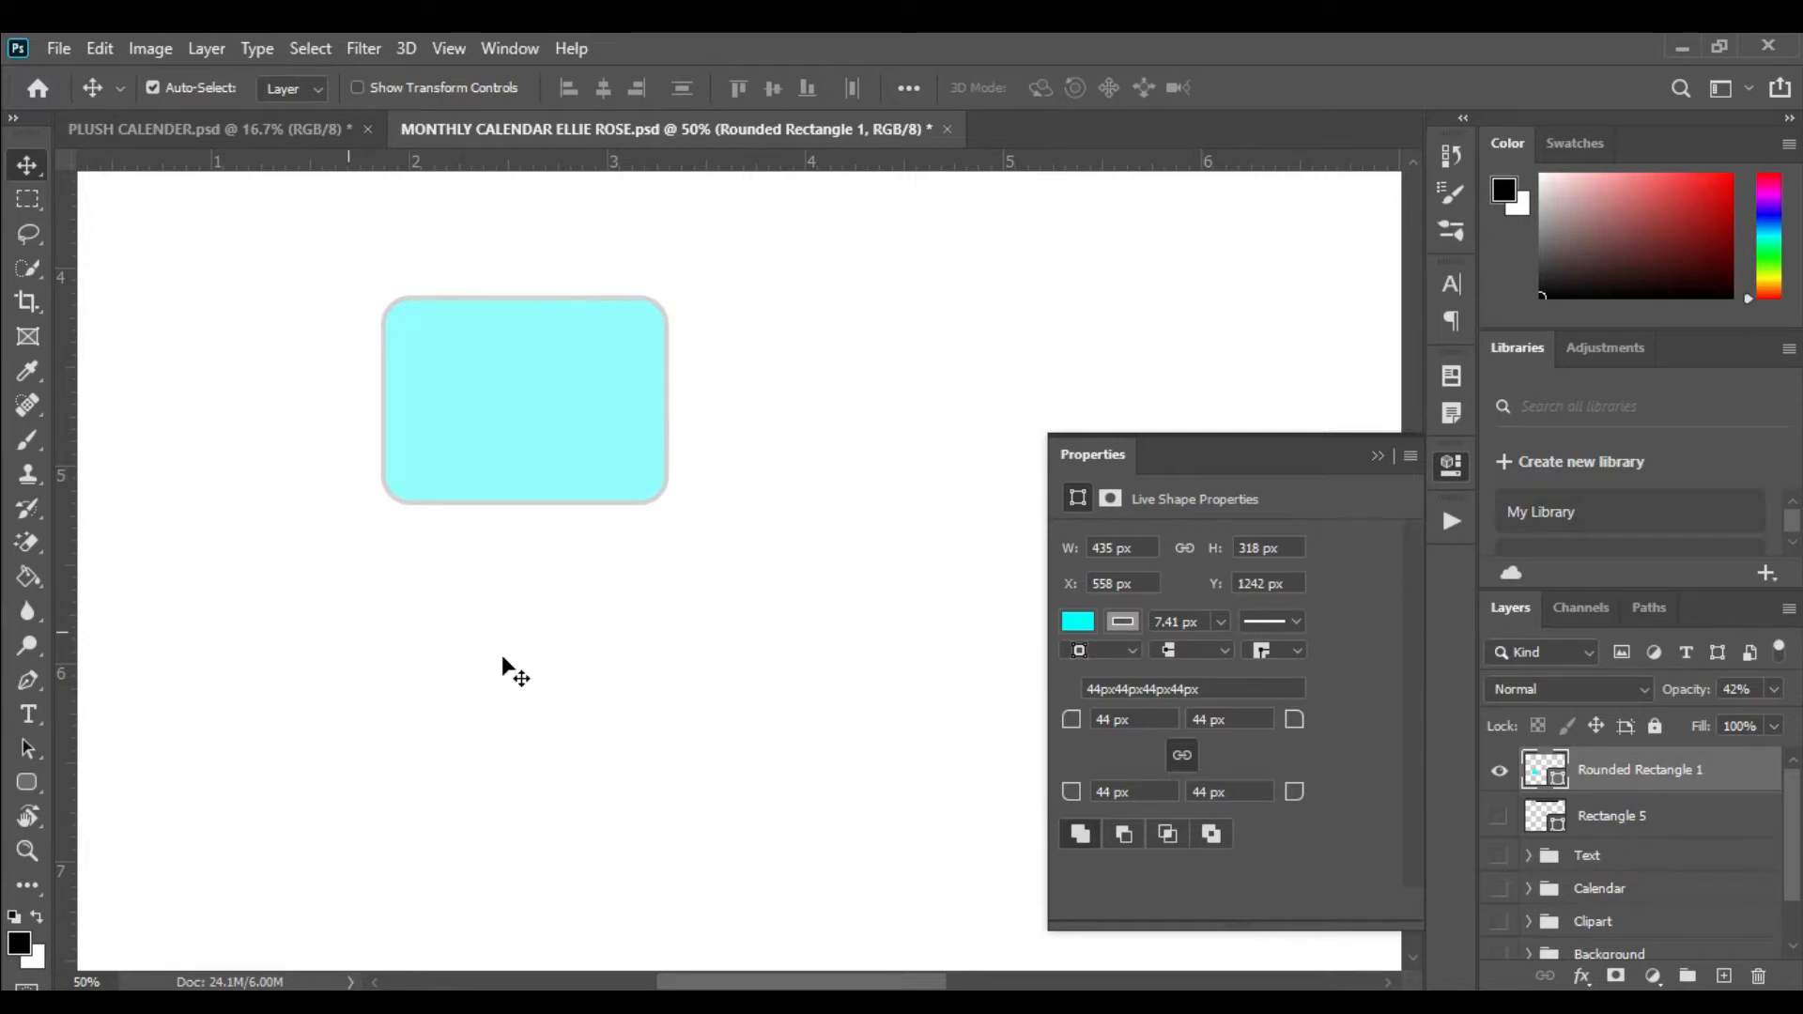
{"action": "left_click", "coordinate": [1377, 457]}
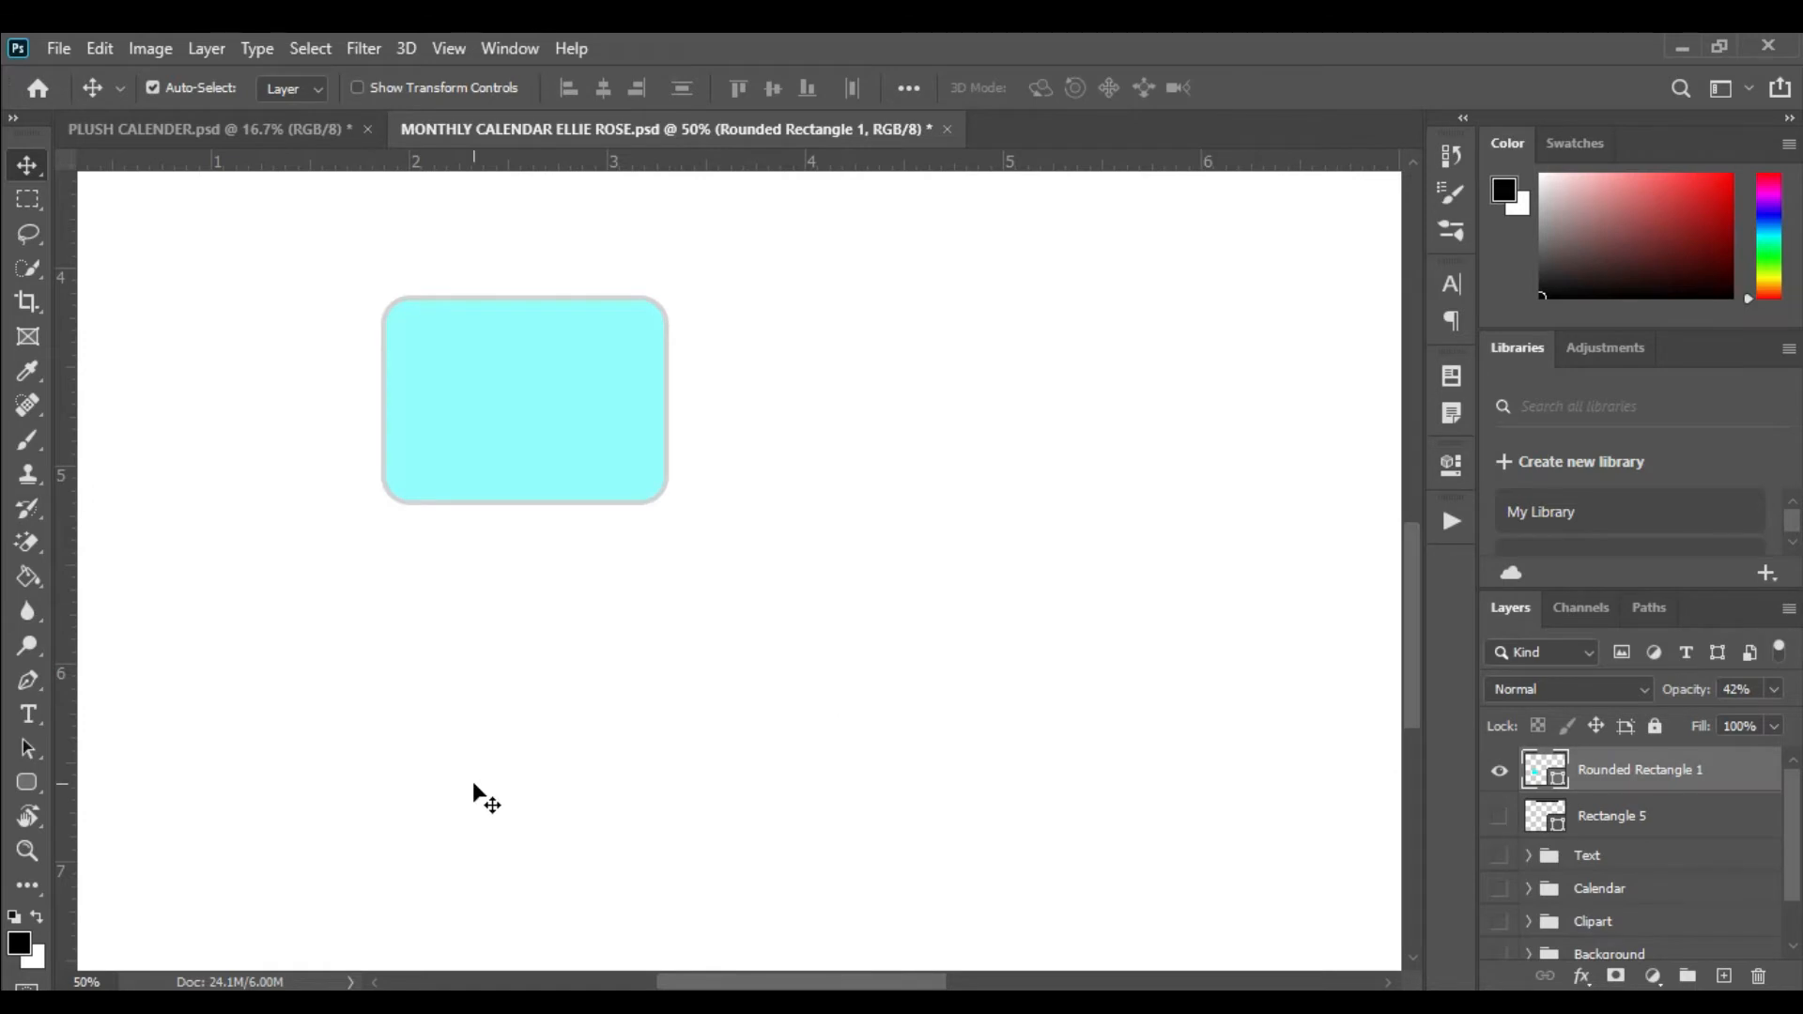
- Move the rounded rectangle so its left edge sits flush against the page's left margin guide
{"action": "key", "text": "ctrl+minus"}
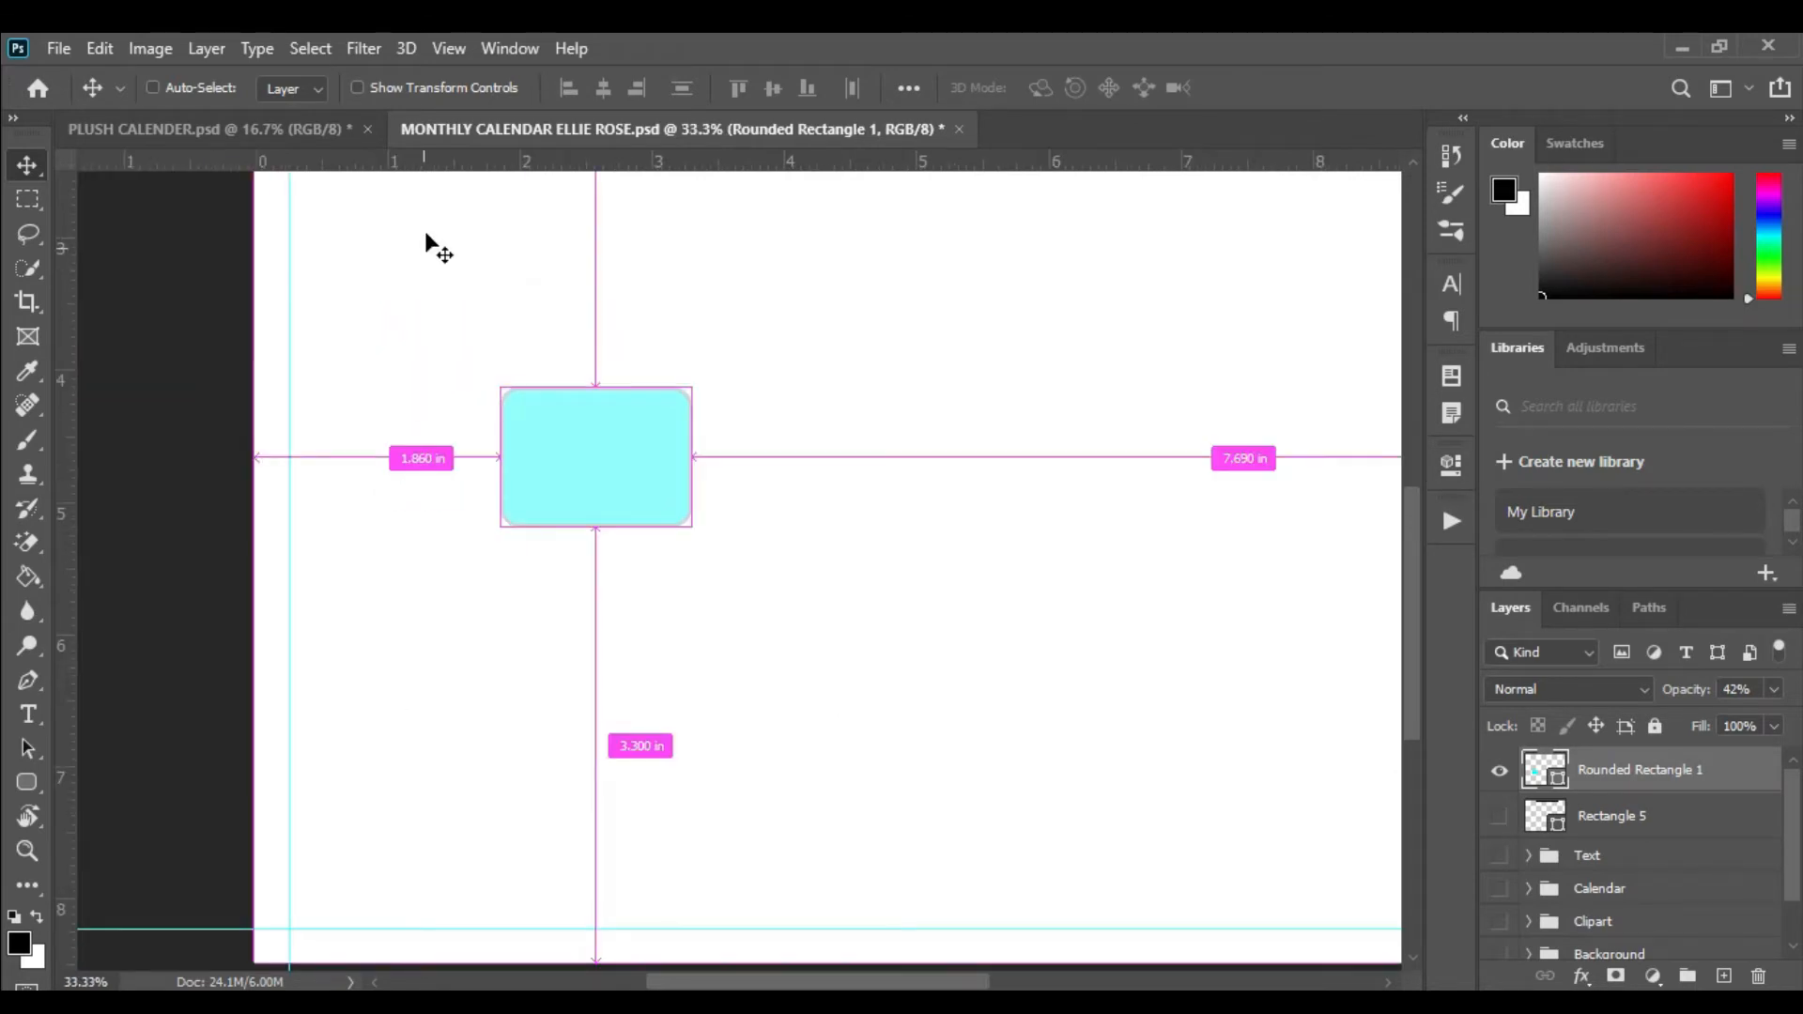
{"action": "left_click_drag", "start_coordinate": [563, 481], "coordinate": [364, 516]}
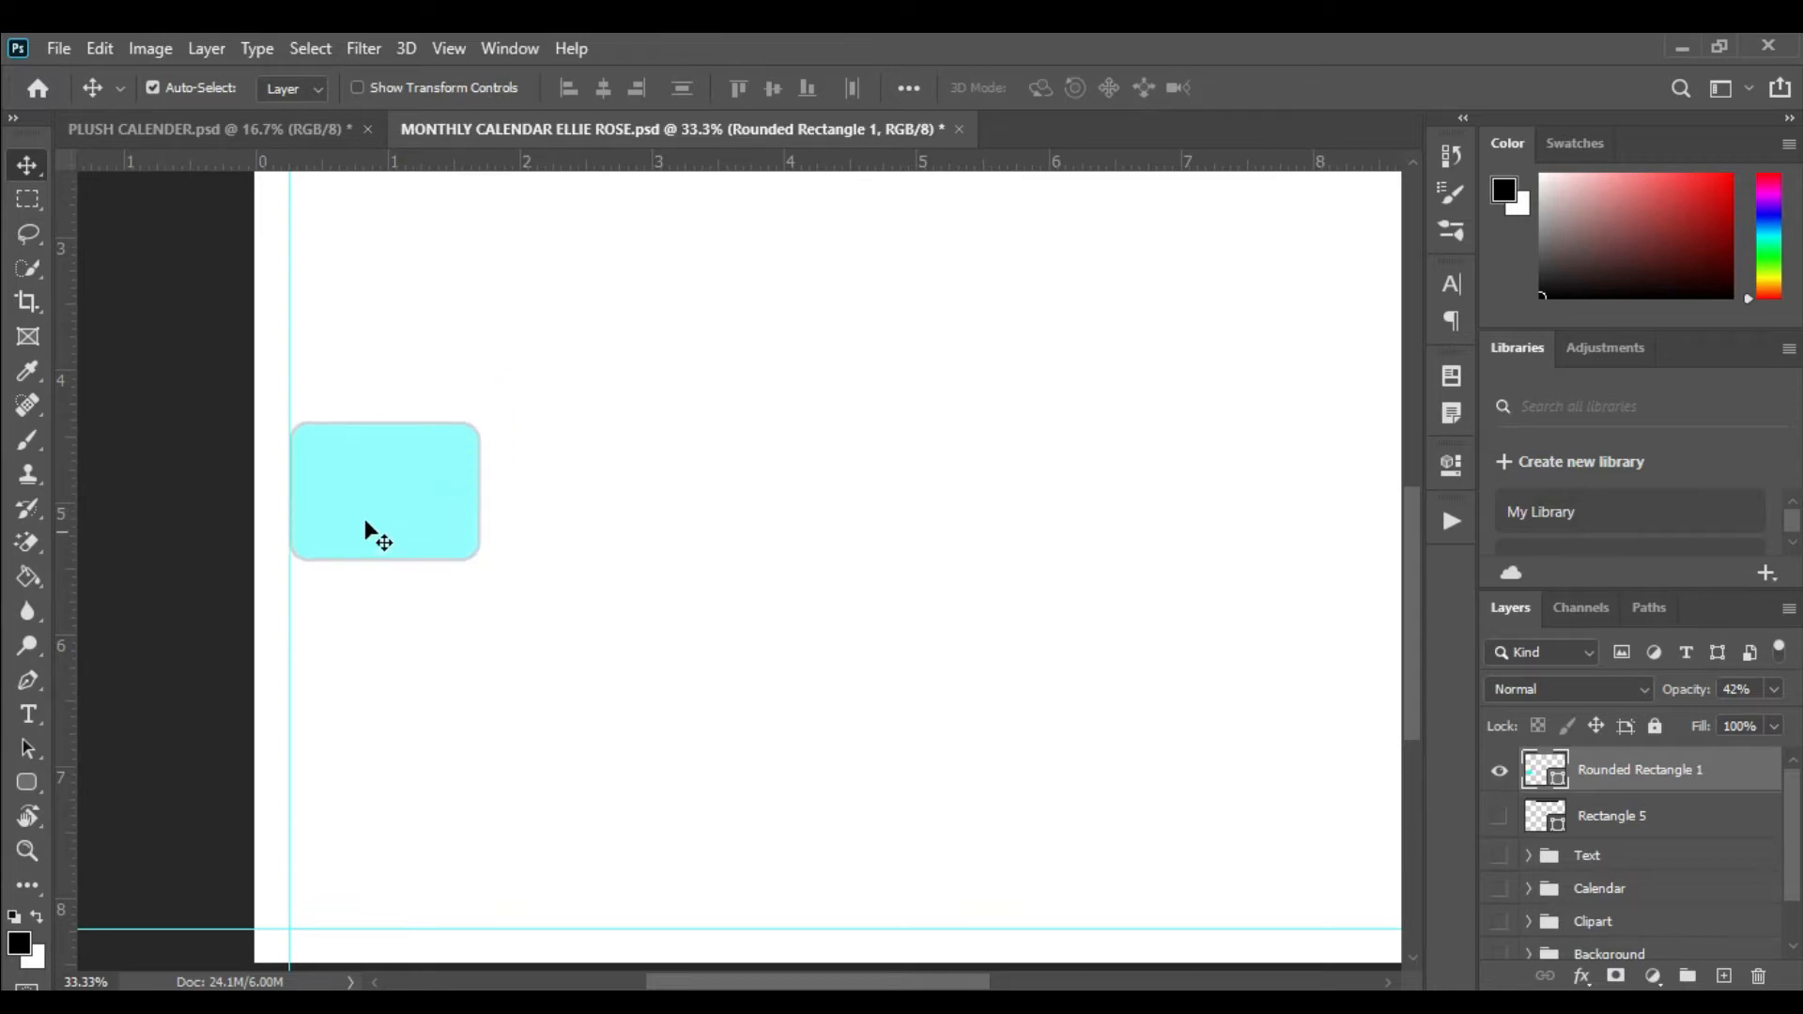
{"action": "key", "text": "Left"}
{"action": "key", "text": "Left"}
{"action": "key", "text": "Left"}
{"action": "key", "text": "Left"}
{"action": "key", "text": "Left"}
{"action": "key", "text": "Left"}
{"action": "key", "text": "Right"}
{"action": "key", "text": "Right"}
{"action": "key", "text": "Right"}
{"action": "key", "text": "ctrl+plus"}
{"action": "key", "text": "ctrl+plus"}
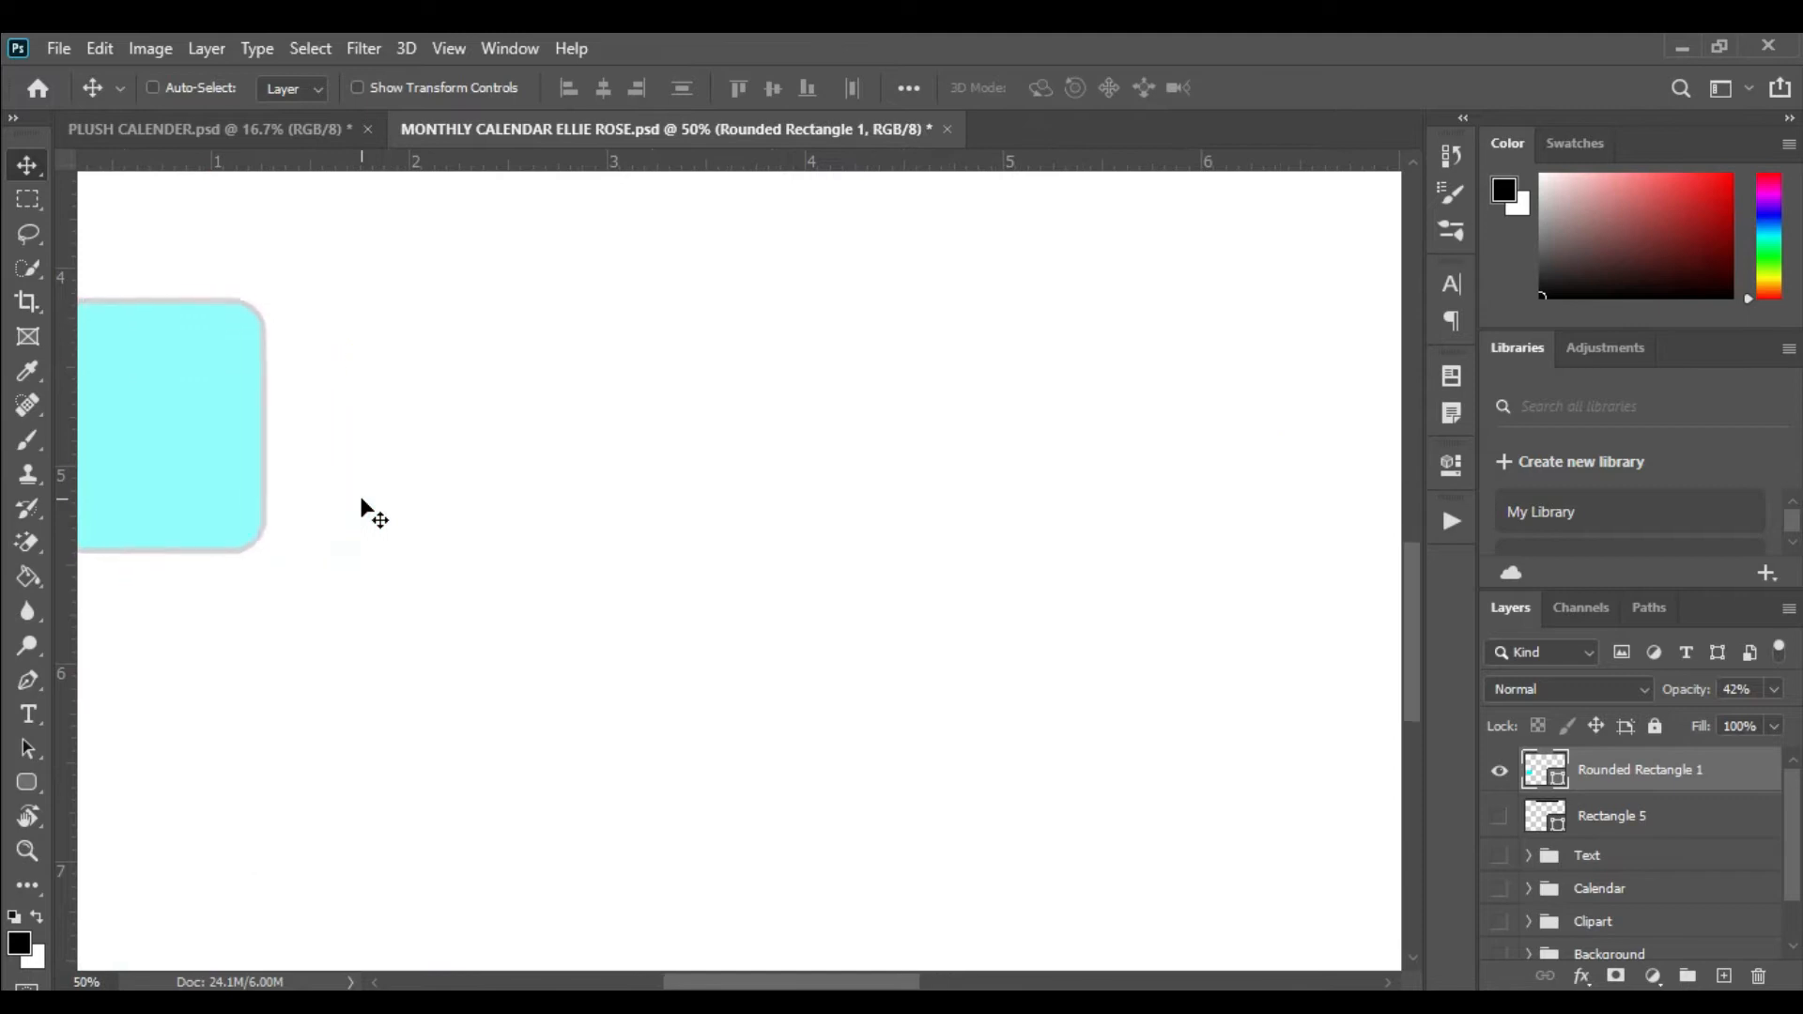
{"action": "left_click_drag", "start_coordinate": [250, 540], "coordinate": [503, 640]}
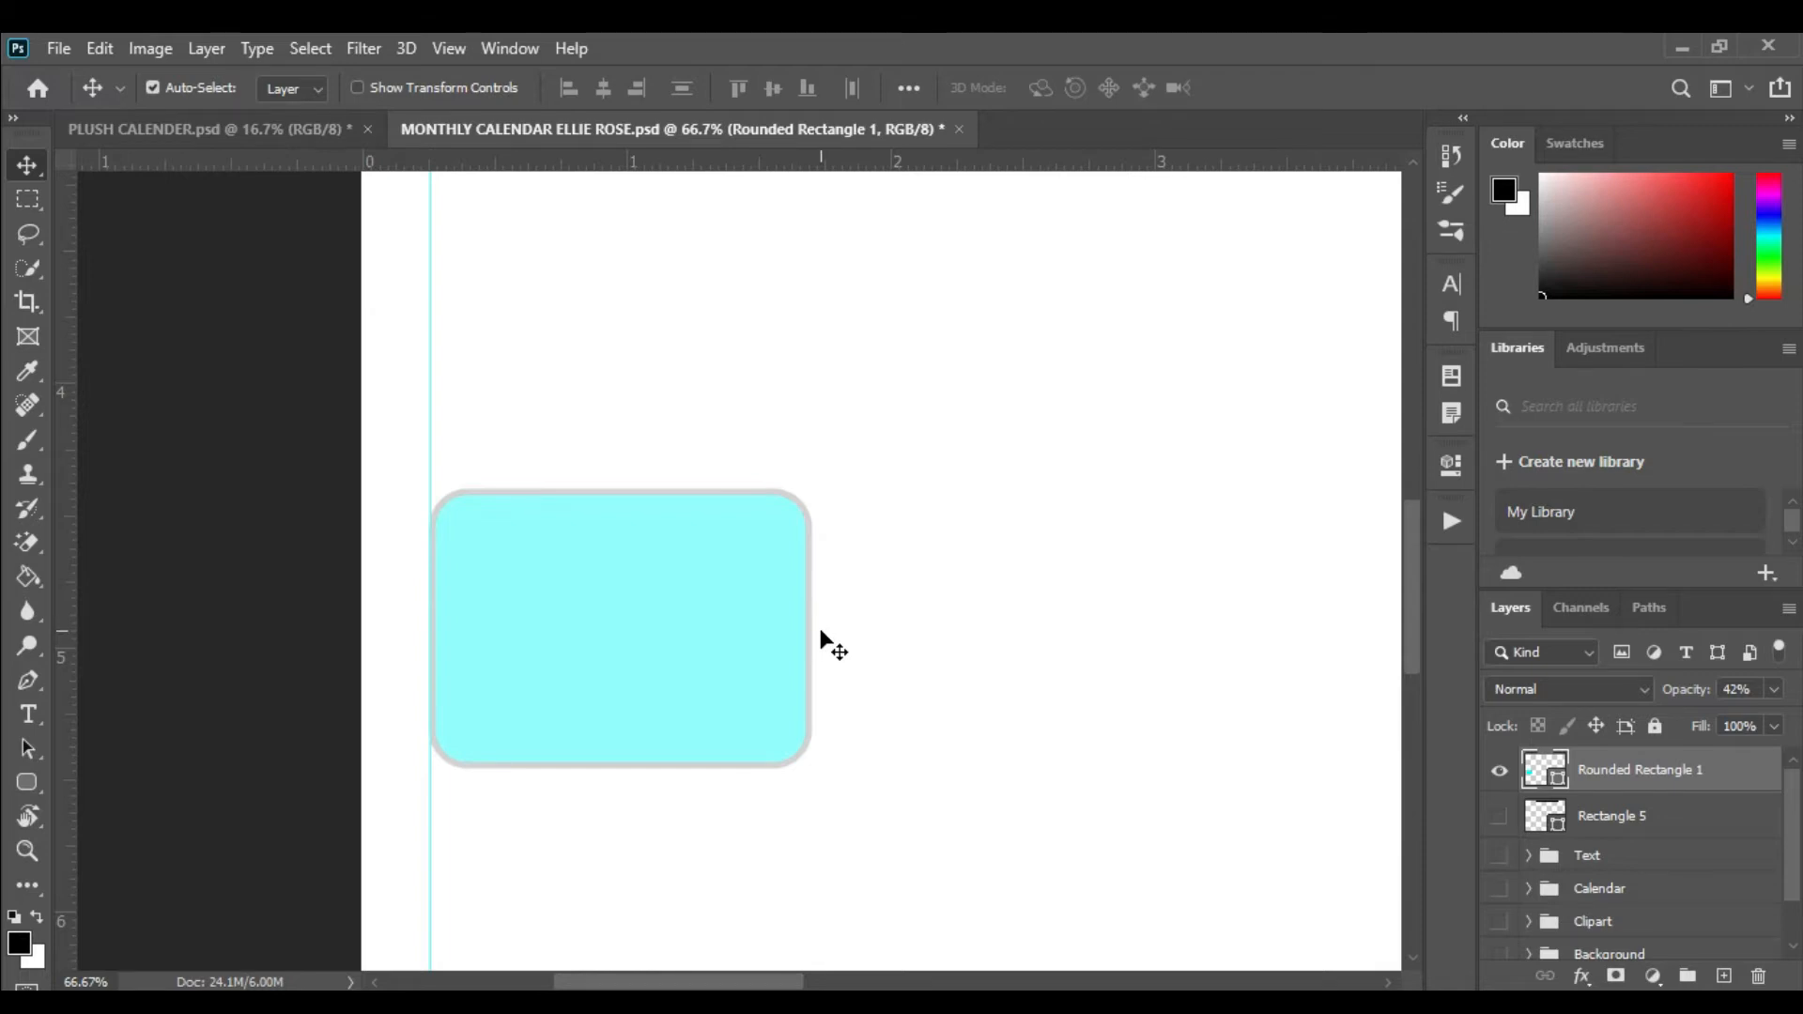
- Duplicate the Rounded Rectangle 1 layer and place the copy level with the original, flush against the page's right margin guide
{"action": "key", "text": "ctrl+minus"}
{"action": "key", "text": "ctrl+minus"}
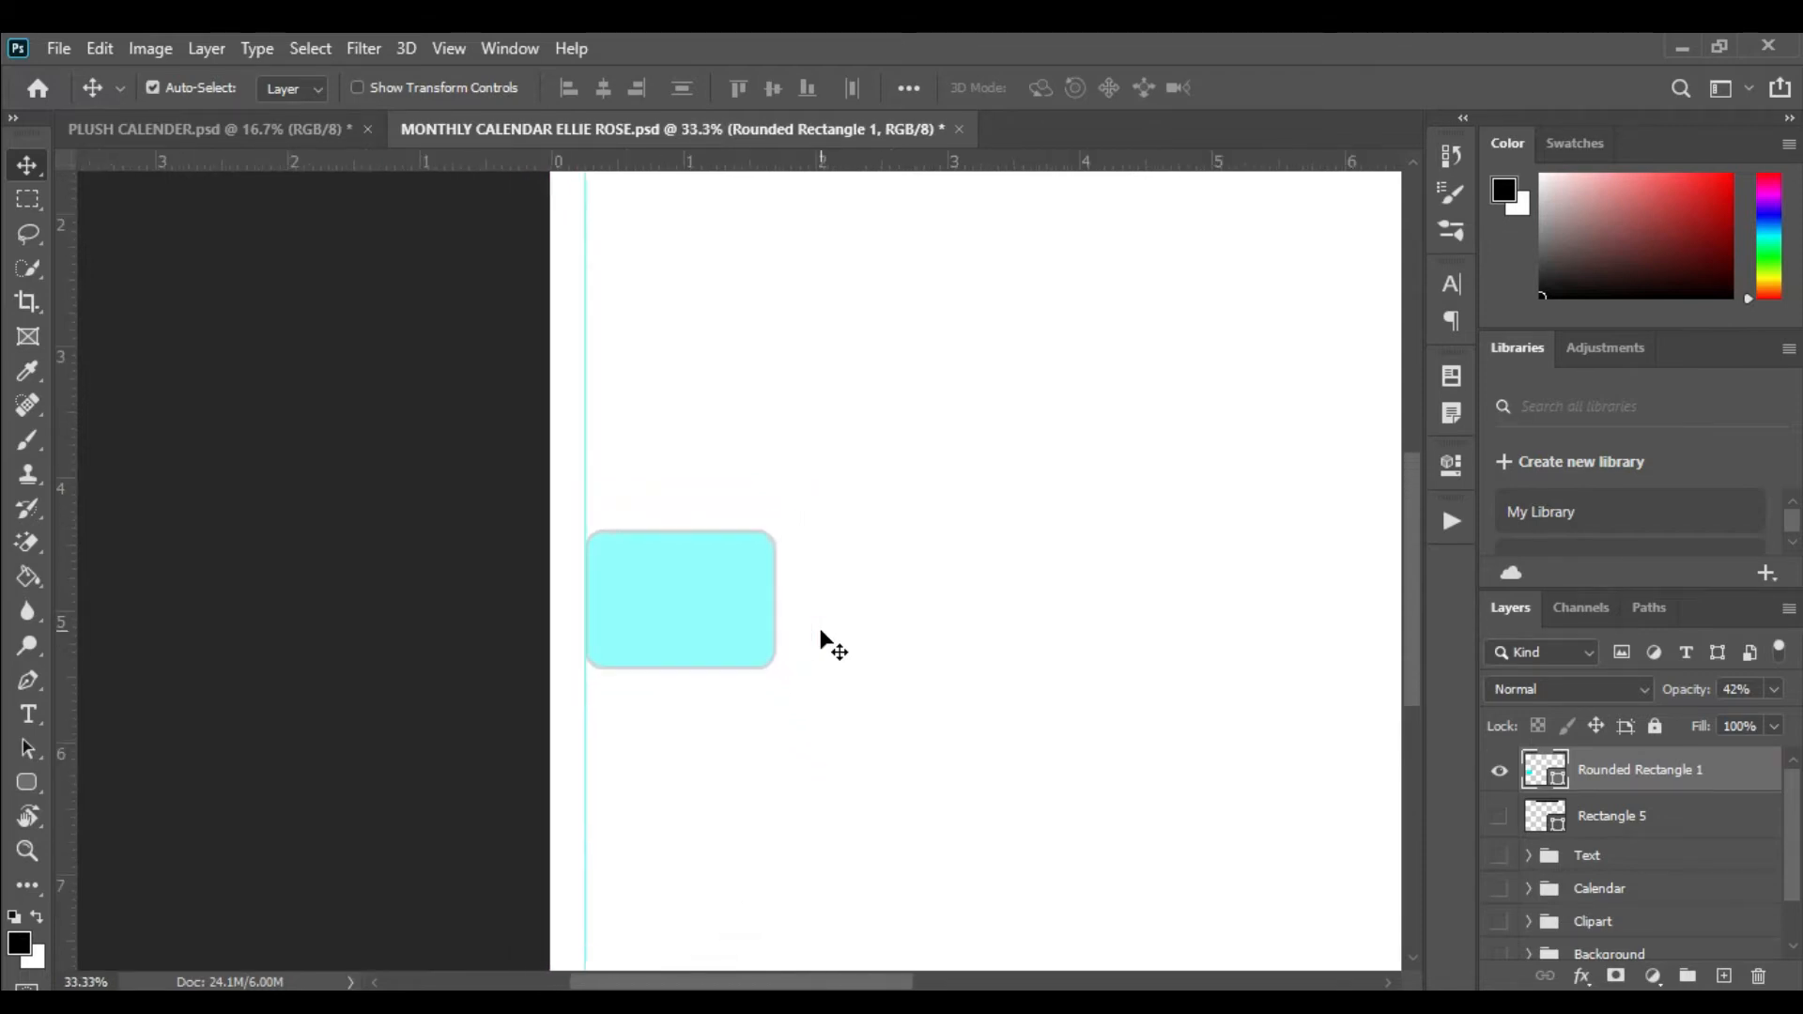
{"action": "key", "text": "ctrl+minus"}
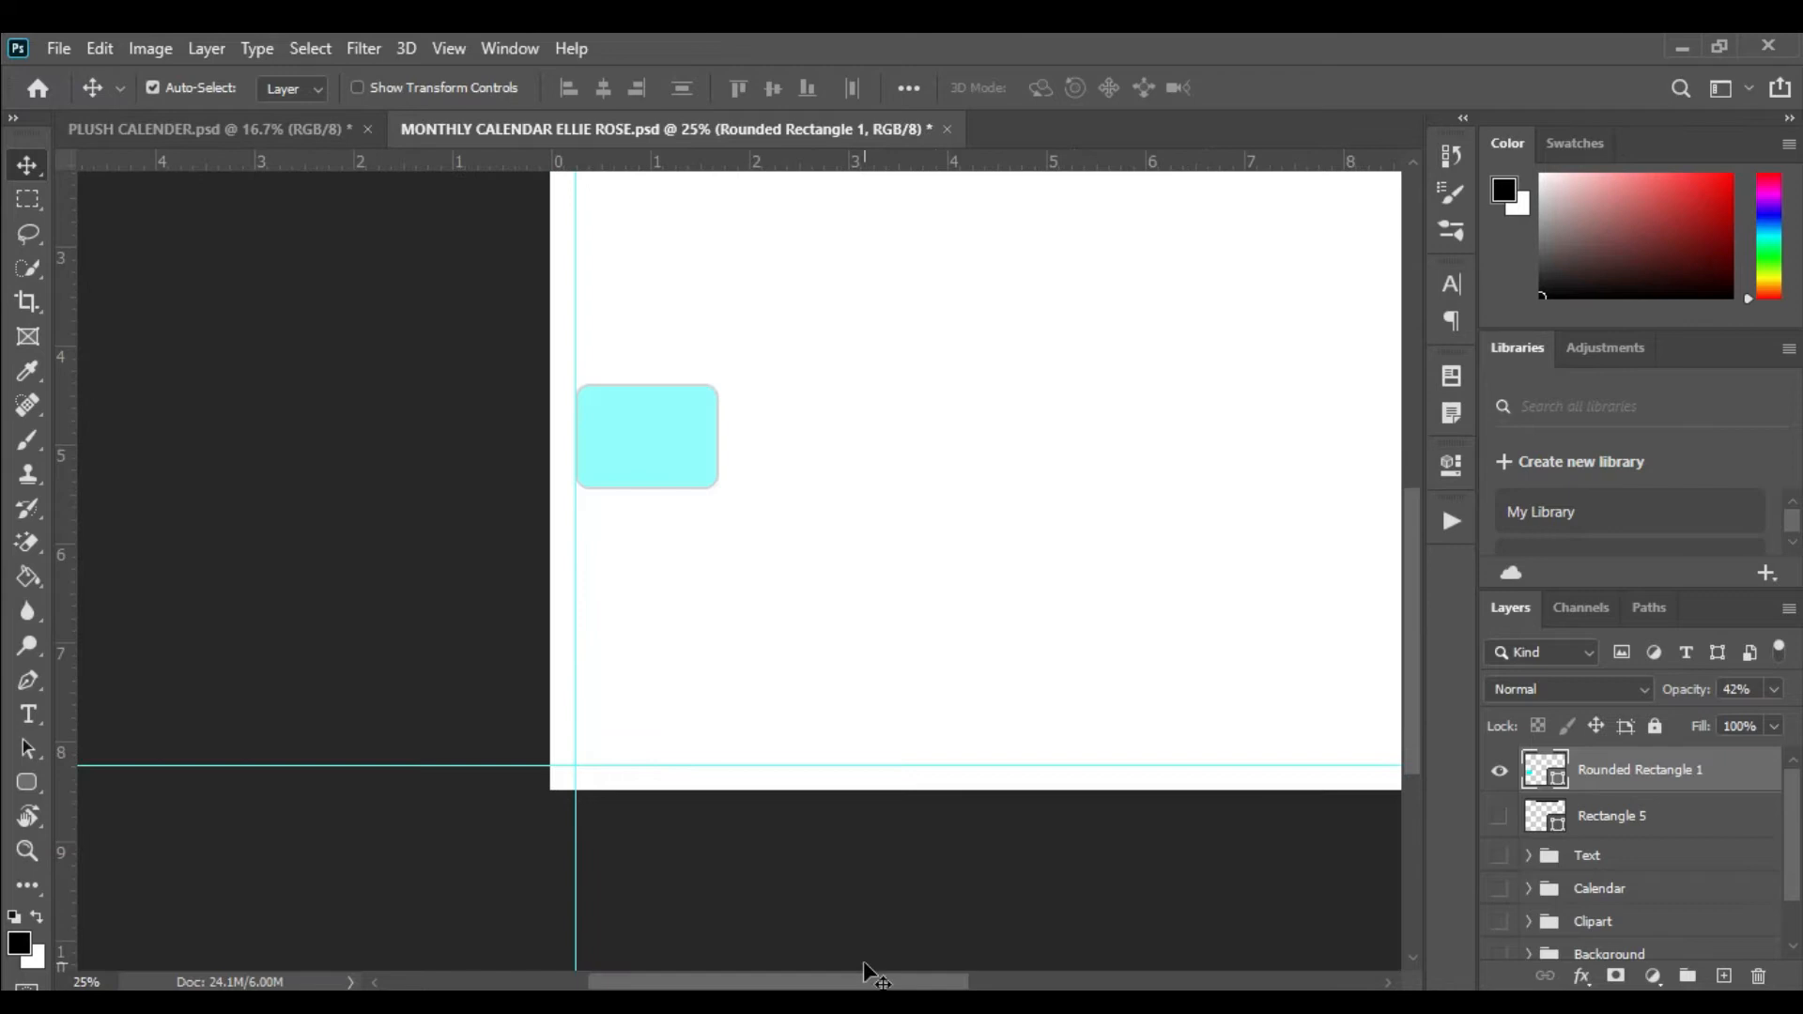
{"action": "left_click_drag", "start_coordinate": [864, 978], "coordinate": [958, 974]}
{"action": "scroll", "coordinate": [850, 802], "scroll_direction": "up", "scroll_amount": 3}
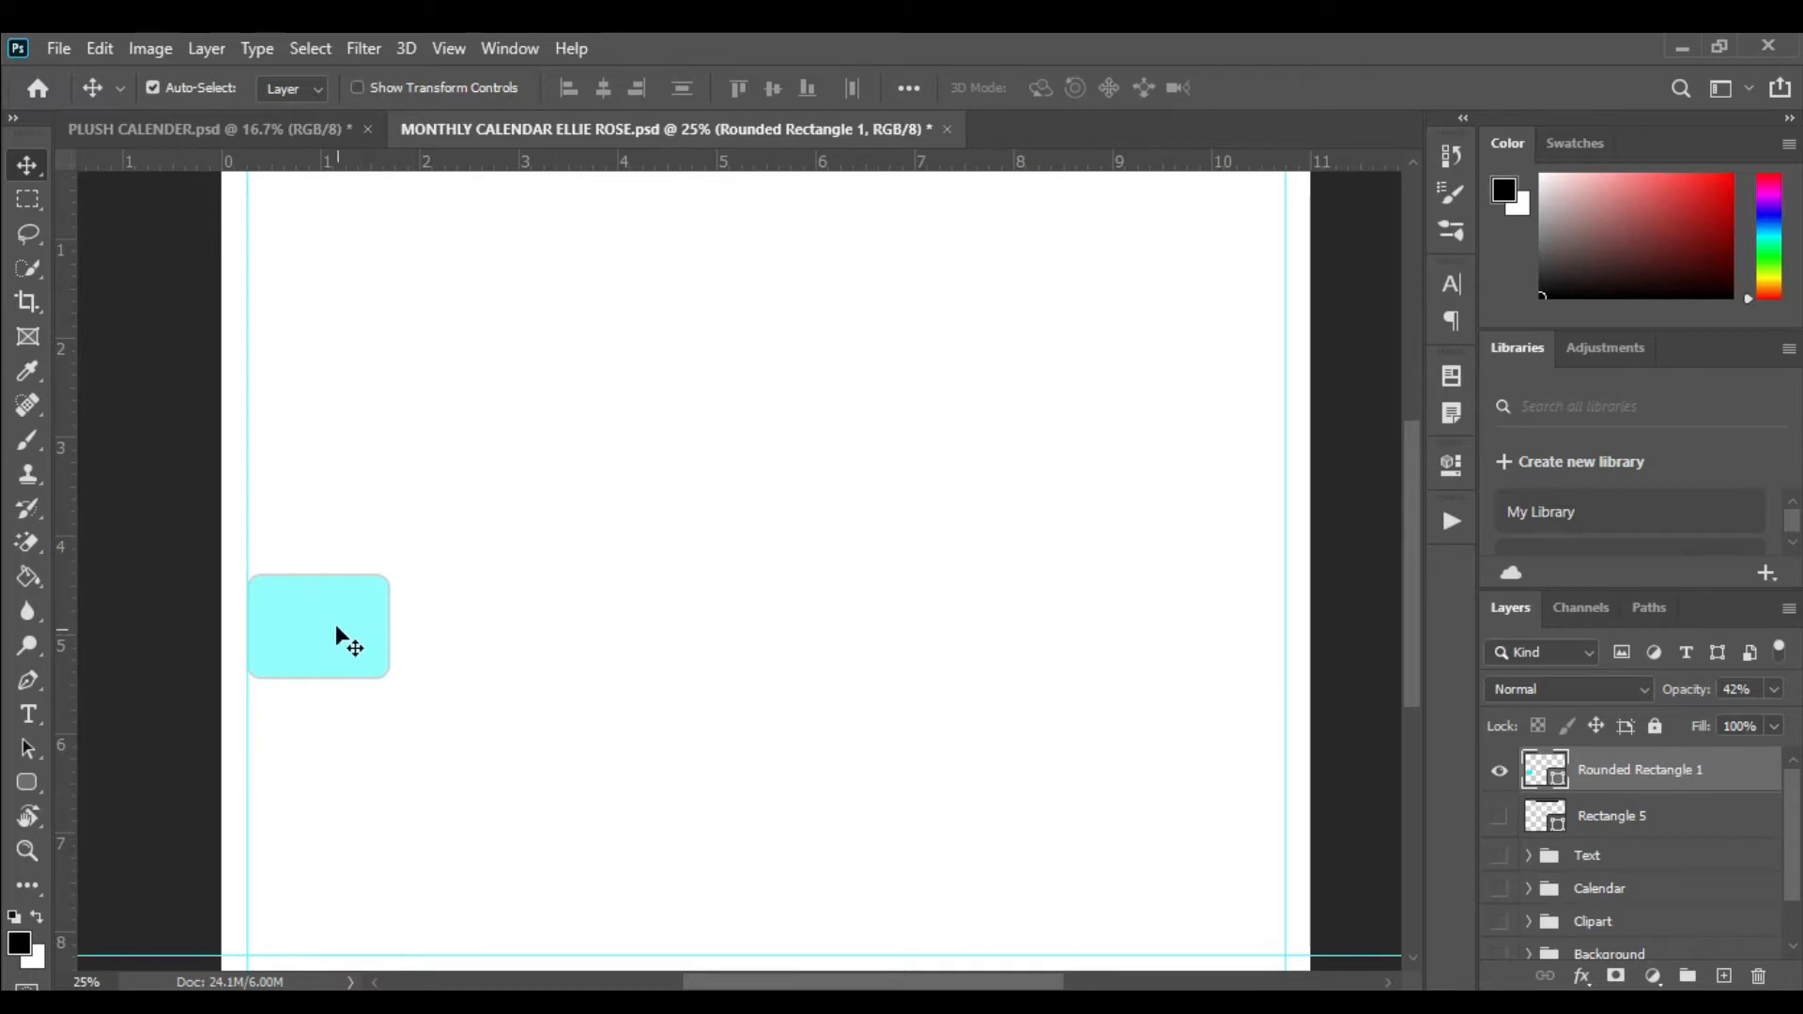
{"action": "left_click_drag", "start_coordinate": [1686, 777], "coordinate": [1726, 977]}
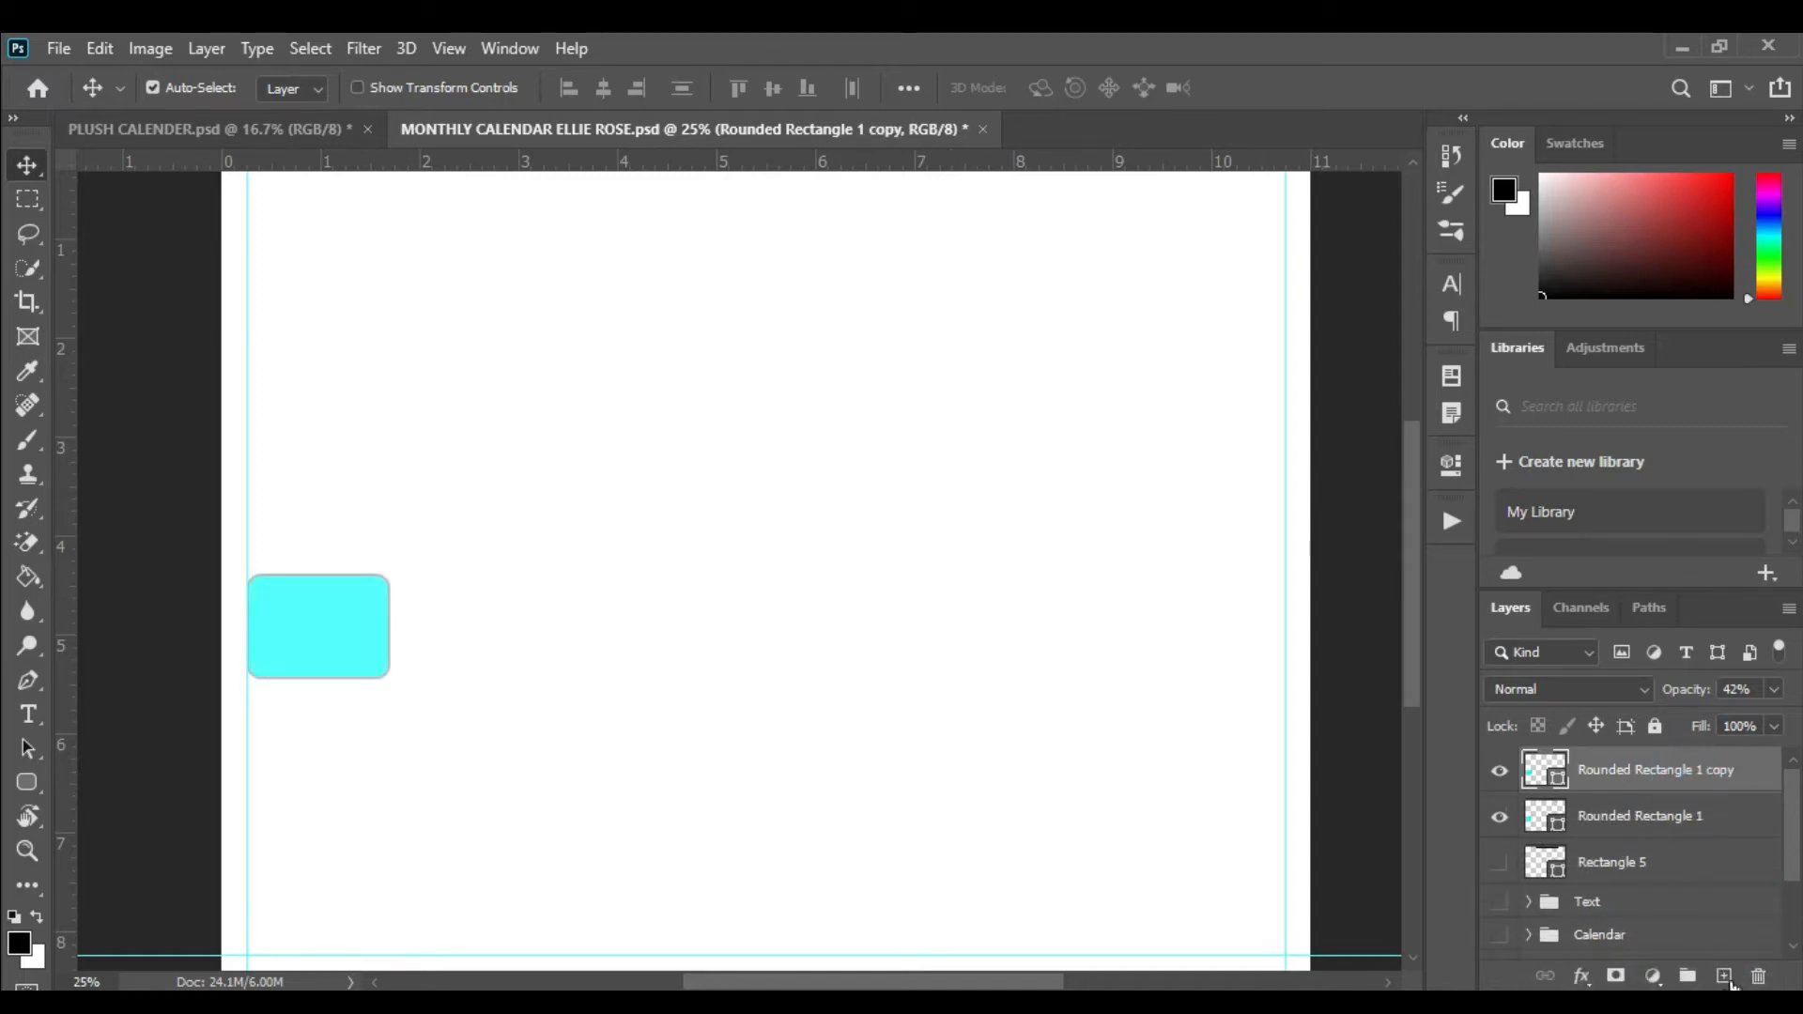
{"action": "left_click_drag", "start_coordinate": [312, 642], "coordinate": [1216, 683]}
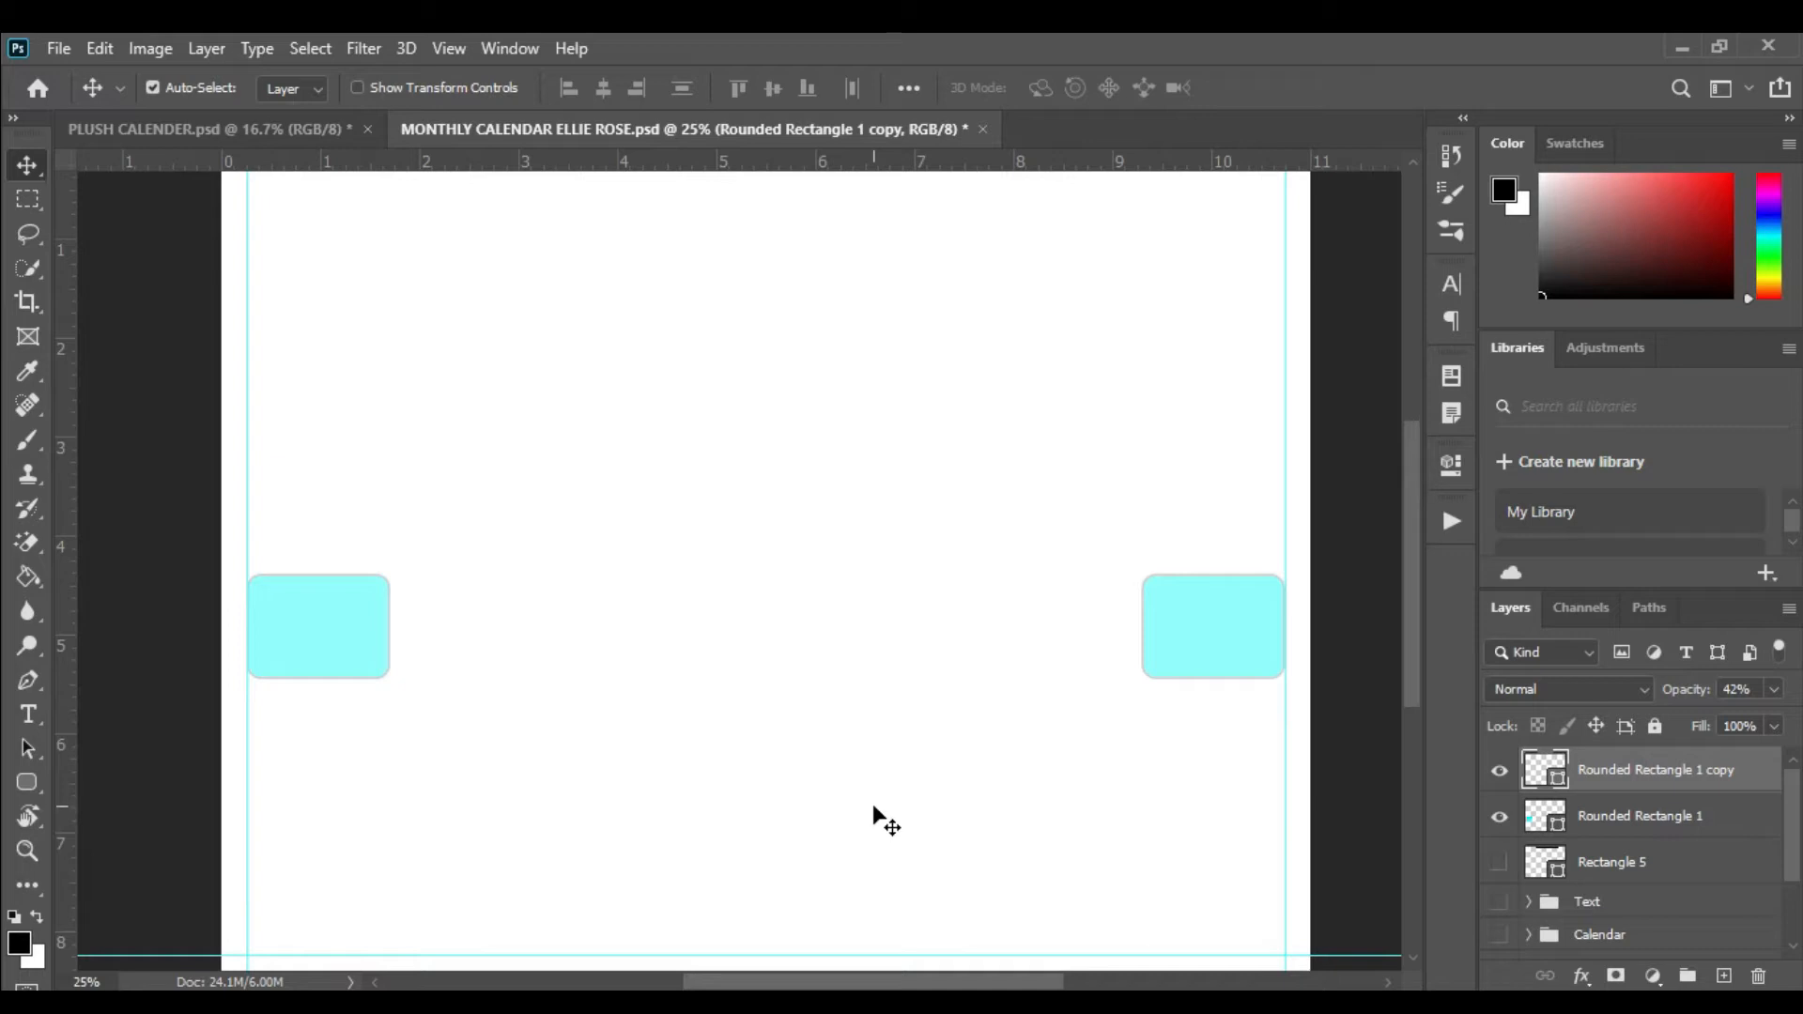
- Duplicate the box at the right margin guide five times in place, making seven boxes for the row
{"action": "left_click_drag", "start_coordinate": [1688, 776], "coordinate": [1724, 978]}
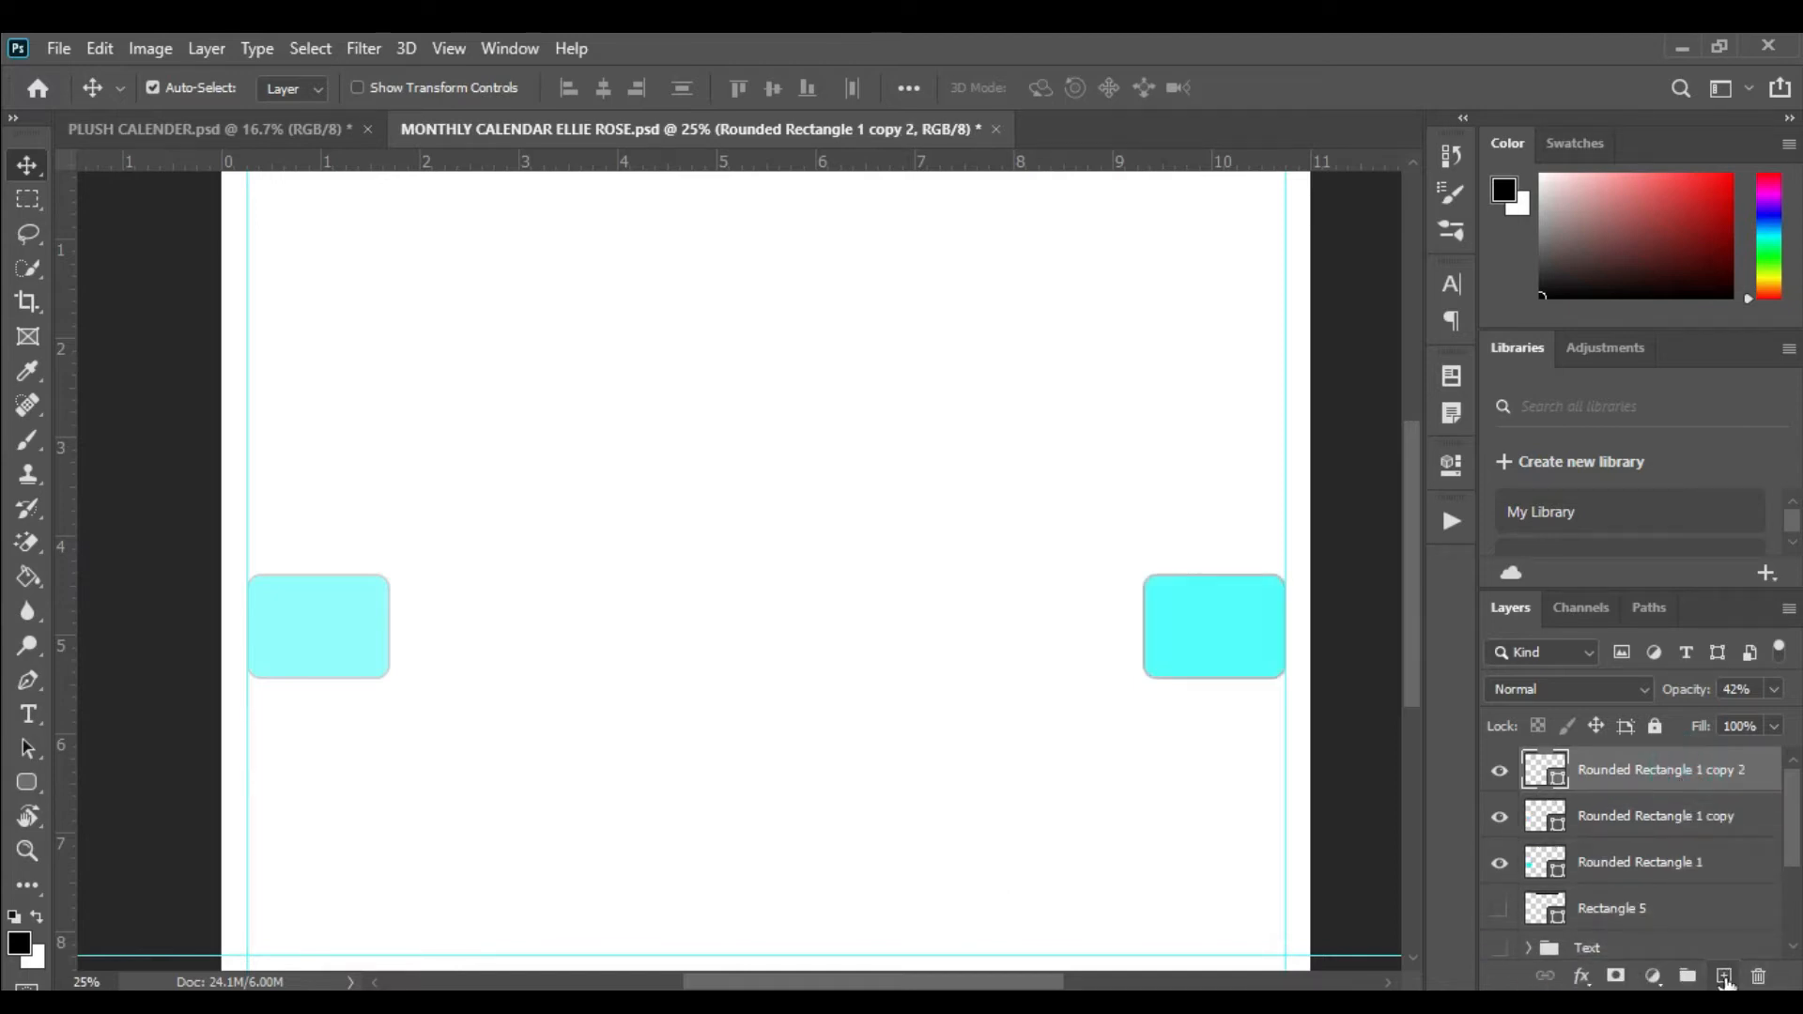
{"action": "left_click_drag", "start_coordinate": [1714, 778], "coordinate": [1726, 977]}
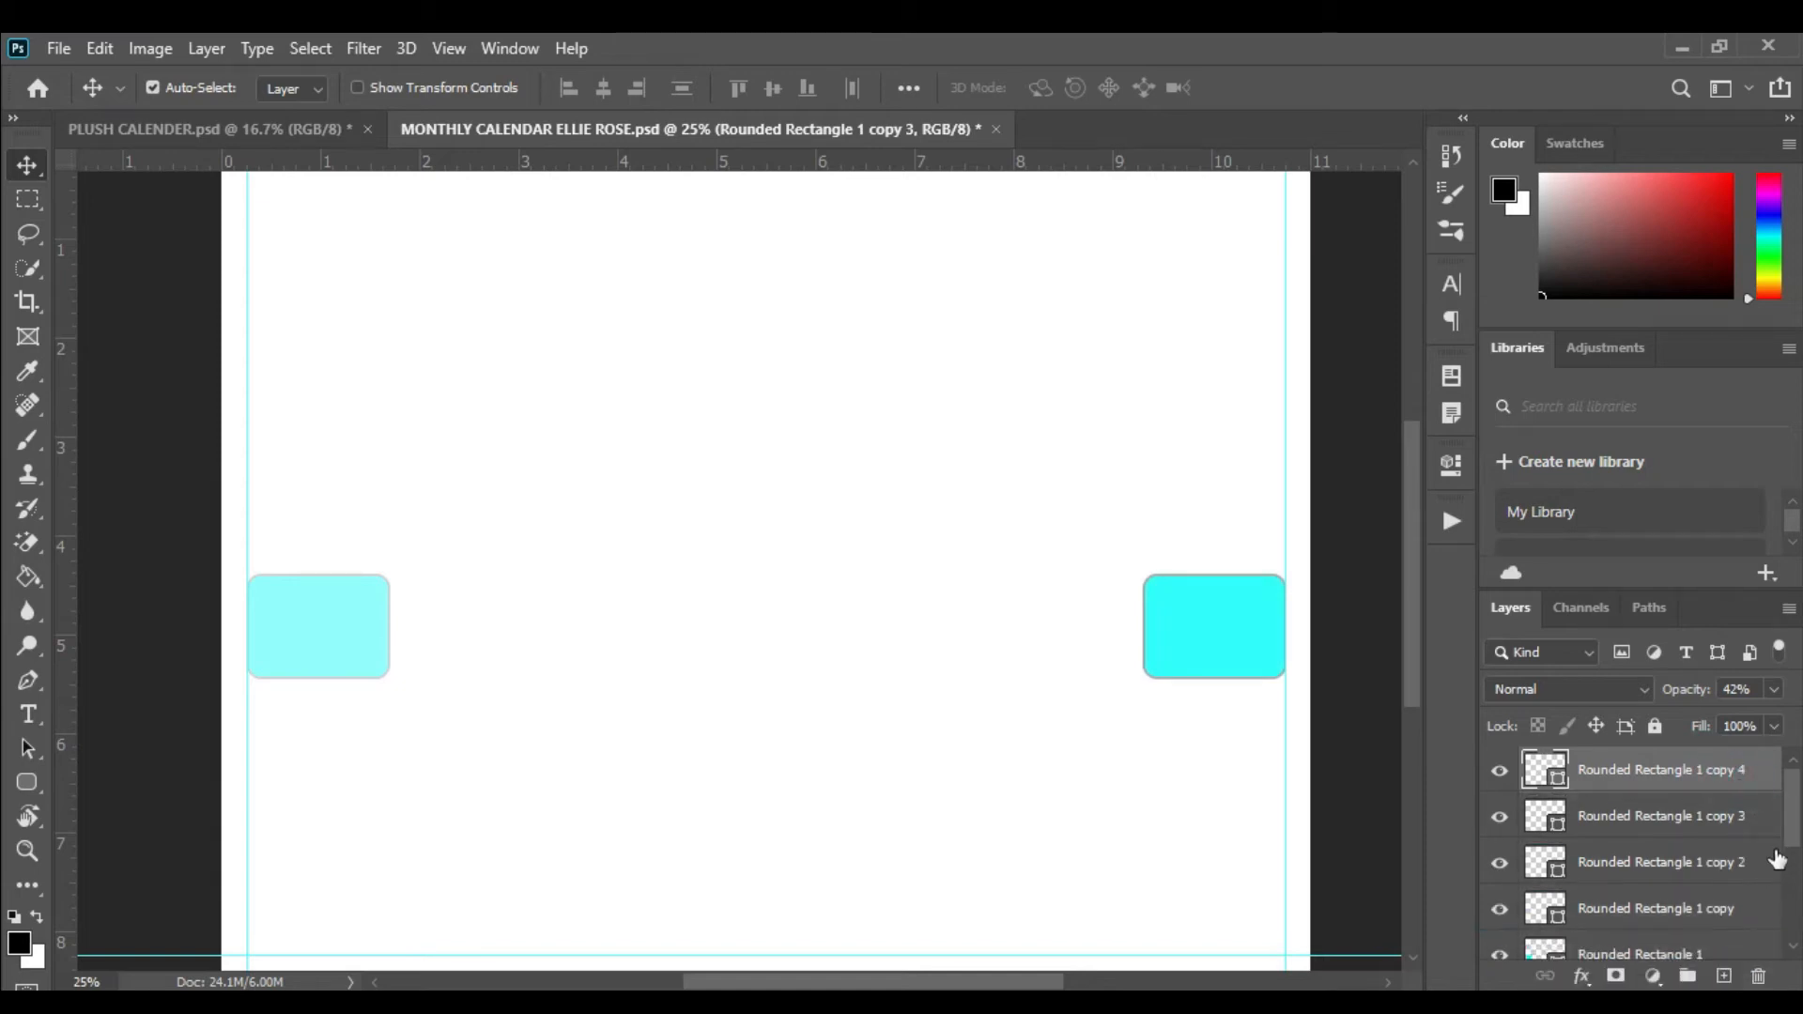
{"action": "left_click_drag", "start_coordinate": [1726, 789], "coordinate": [1727, 977]}
{"action": "left_click_drag", "start_coordinate": [1736, 792], "coordinate": [1726, 976]}
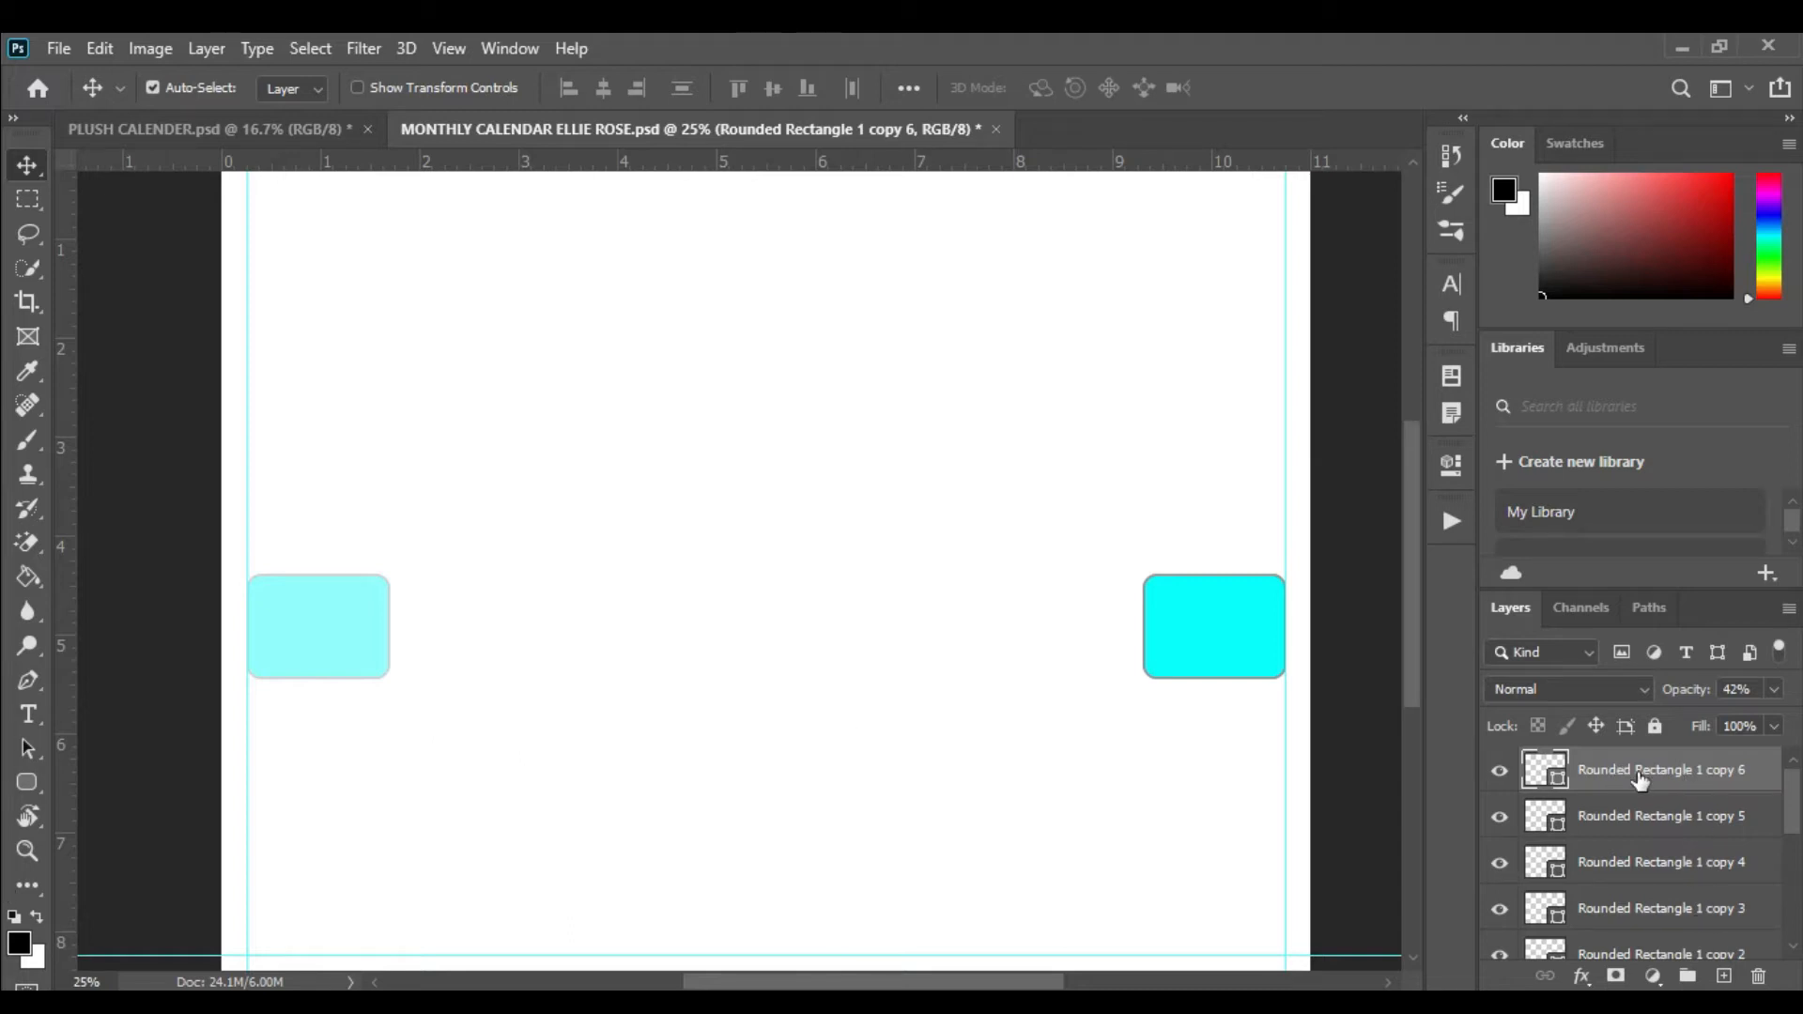
- Select all seven rounded rectangle layers and distribute them evenly in a horizontal row between the side margin guides
{"action": "scroll", "coordinate": [1634, 780], "scroll_direction": "down", "scroll_amount": 2}
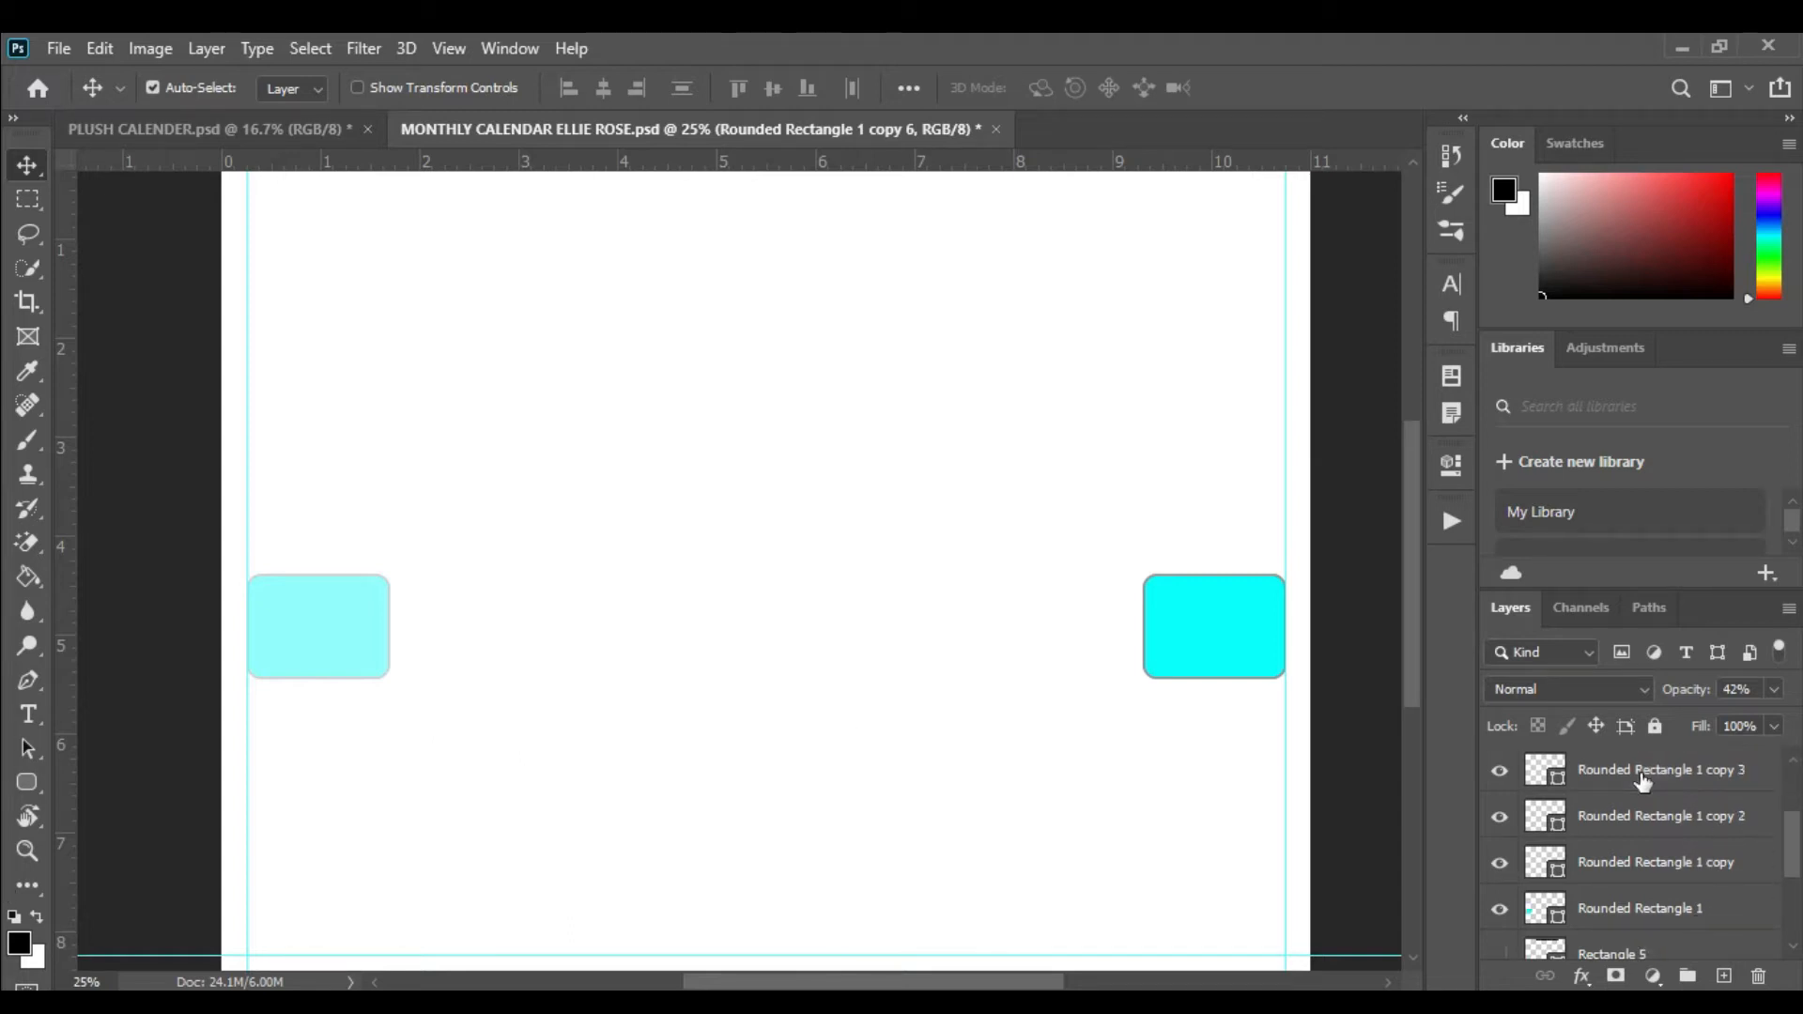
{"action": "scroll", "coordinate": [1641, 779], "scroll_direction": "down", "scroll_amount": 1}
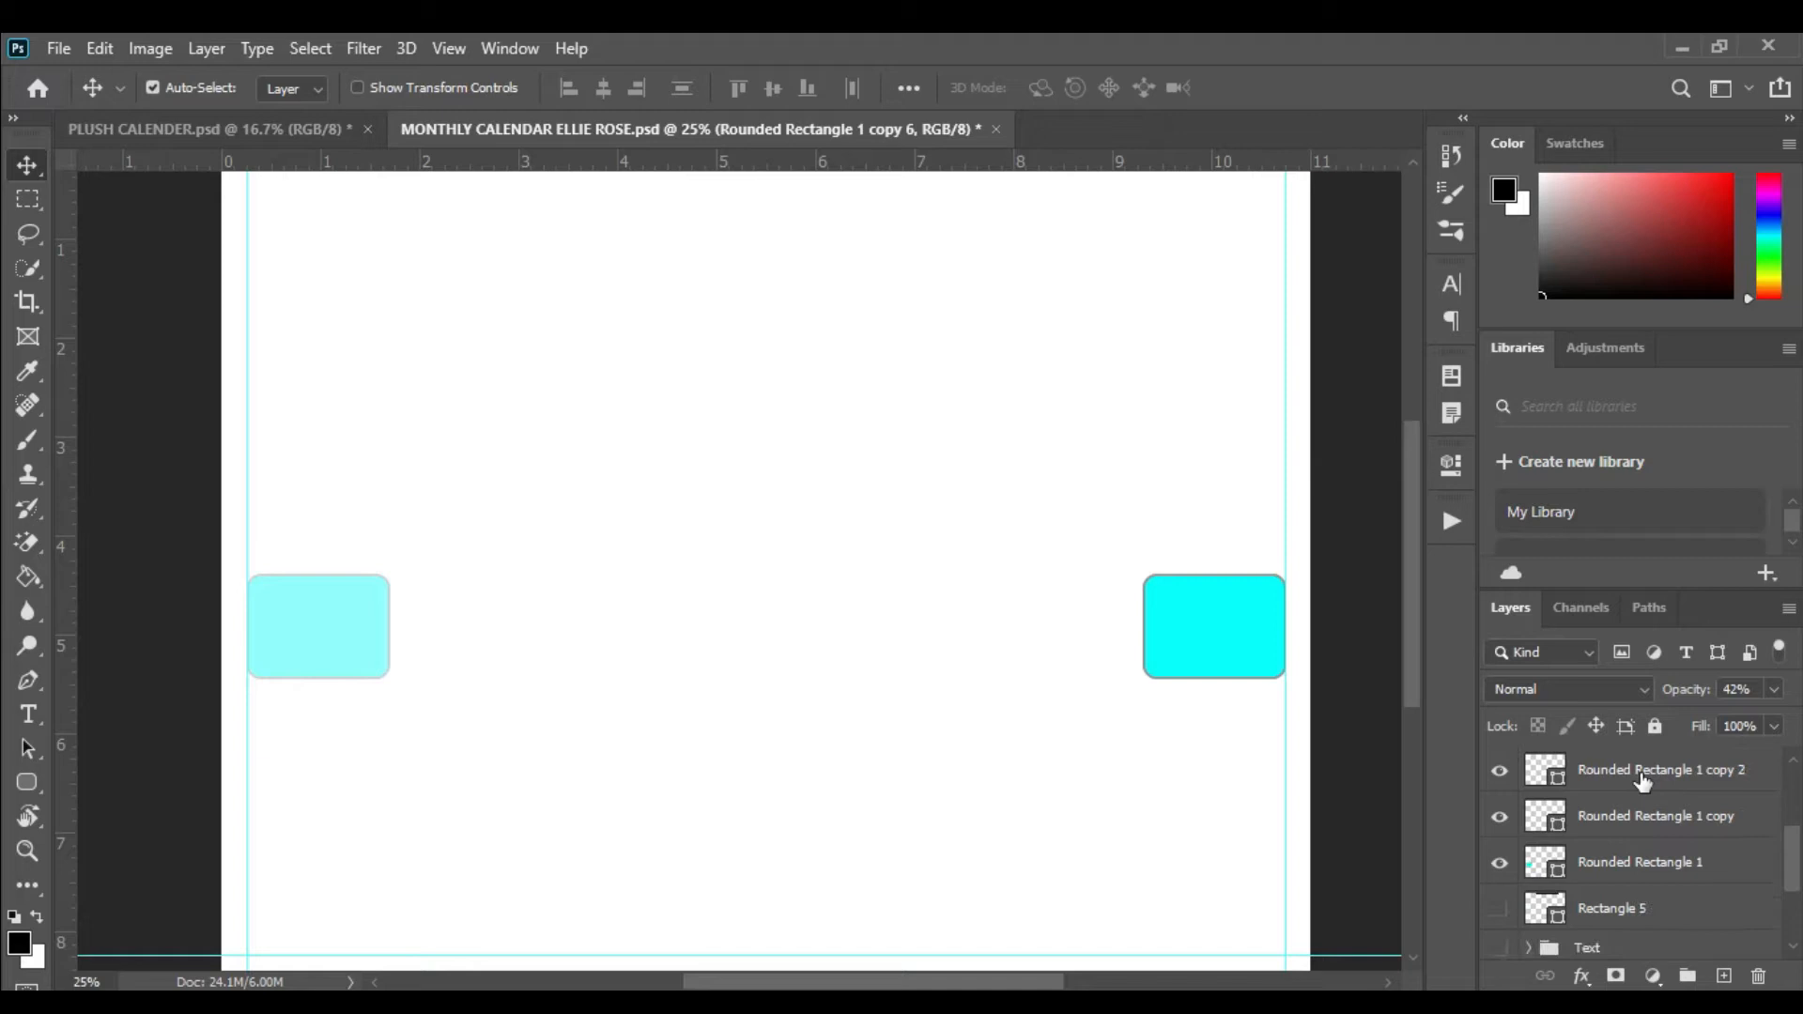
{"action": "left_click", "coordinate": [1633, 864], "text": "shift"}
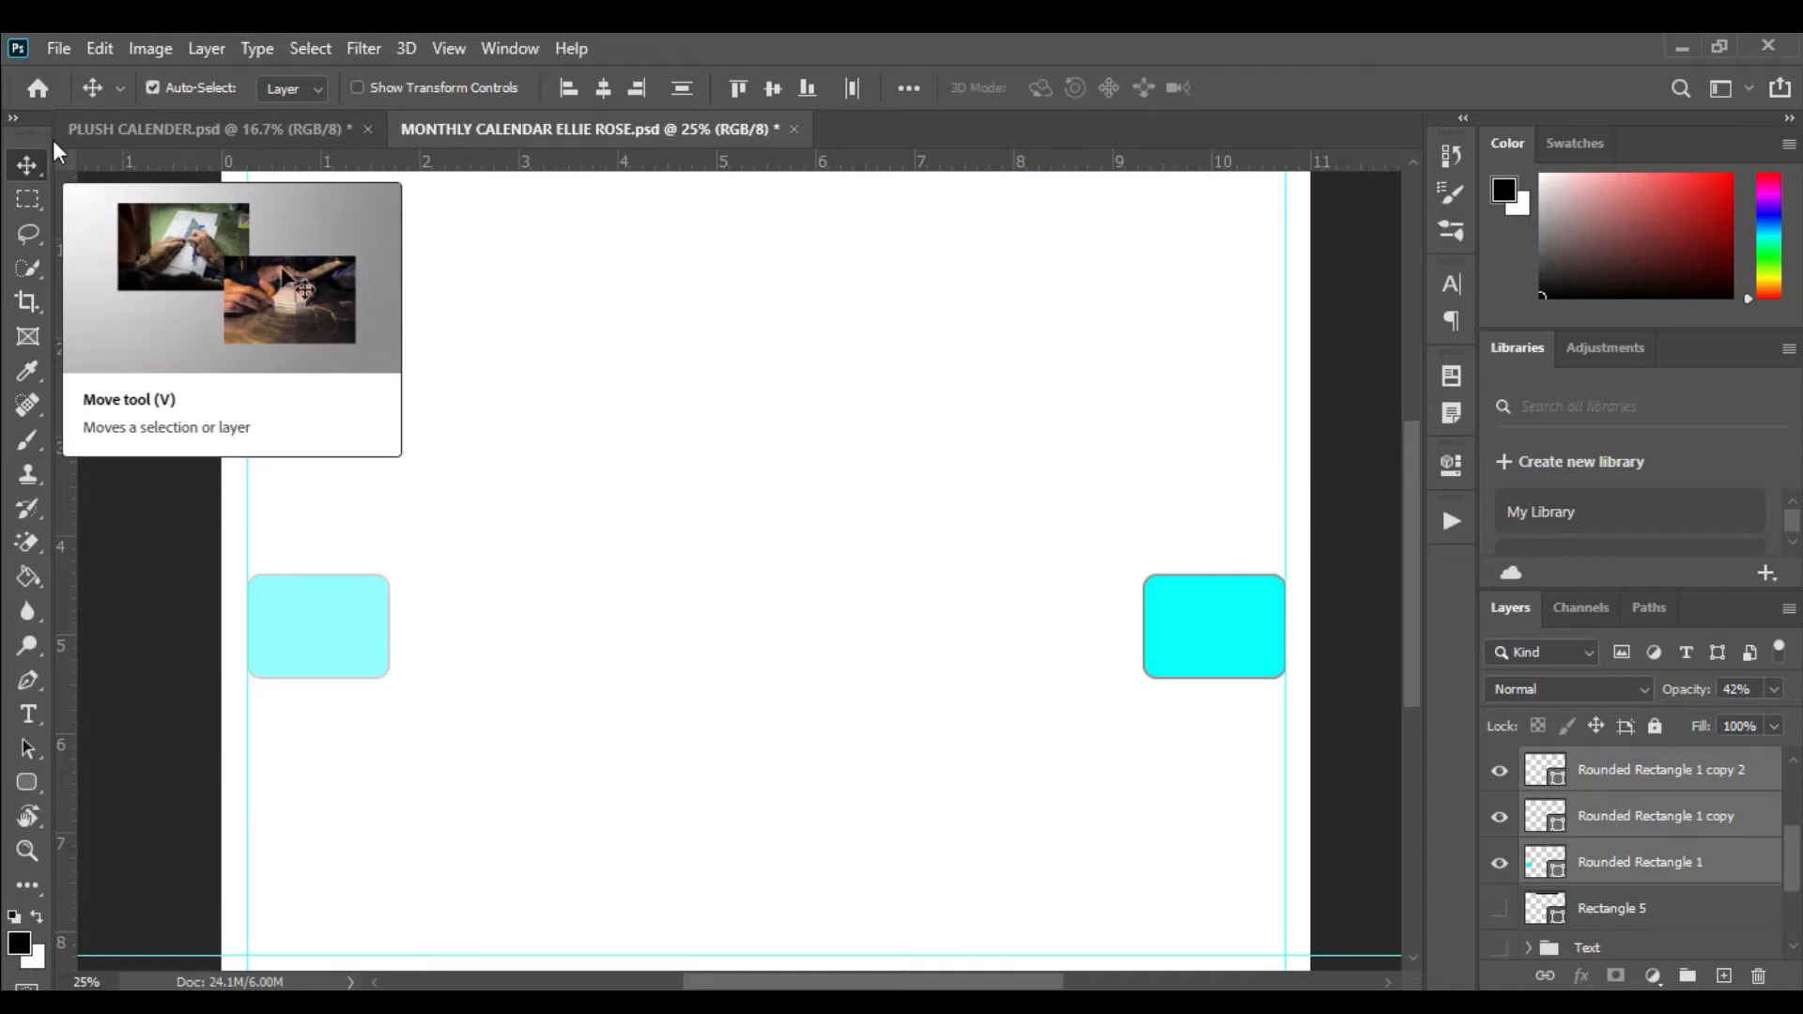
{"action": "left_click", "coordinate": [853, 92]}
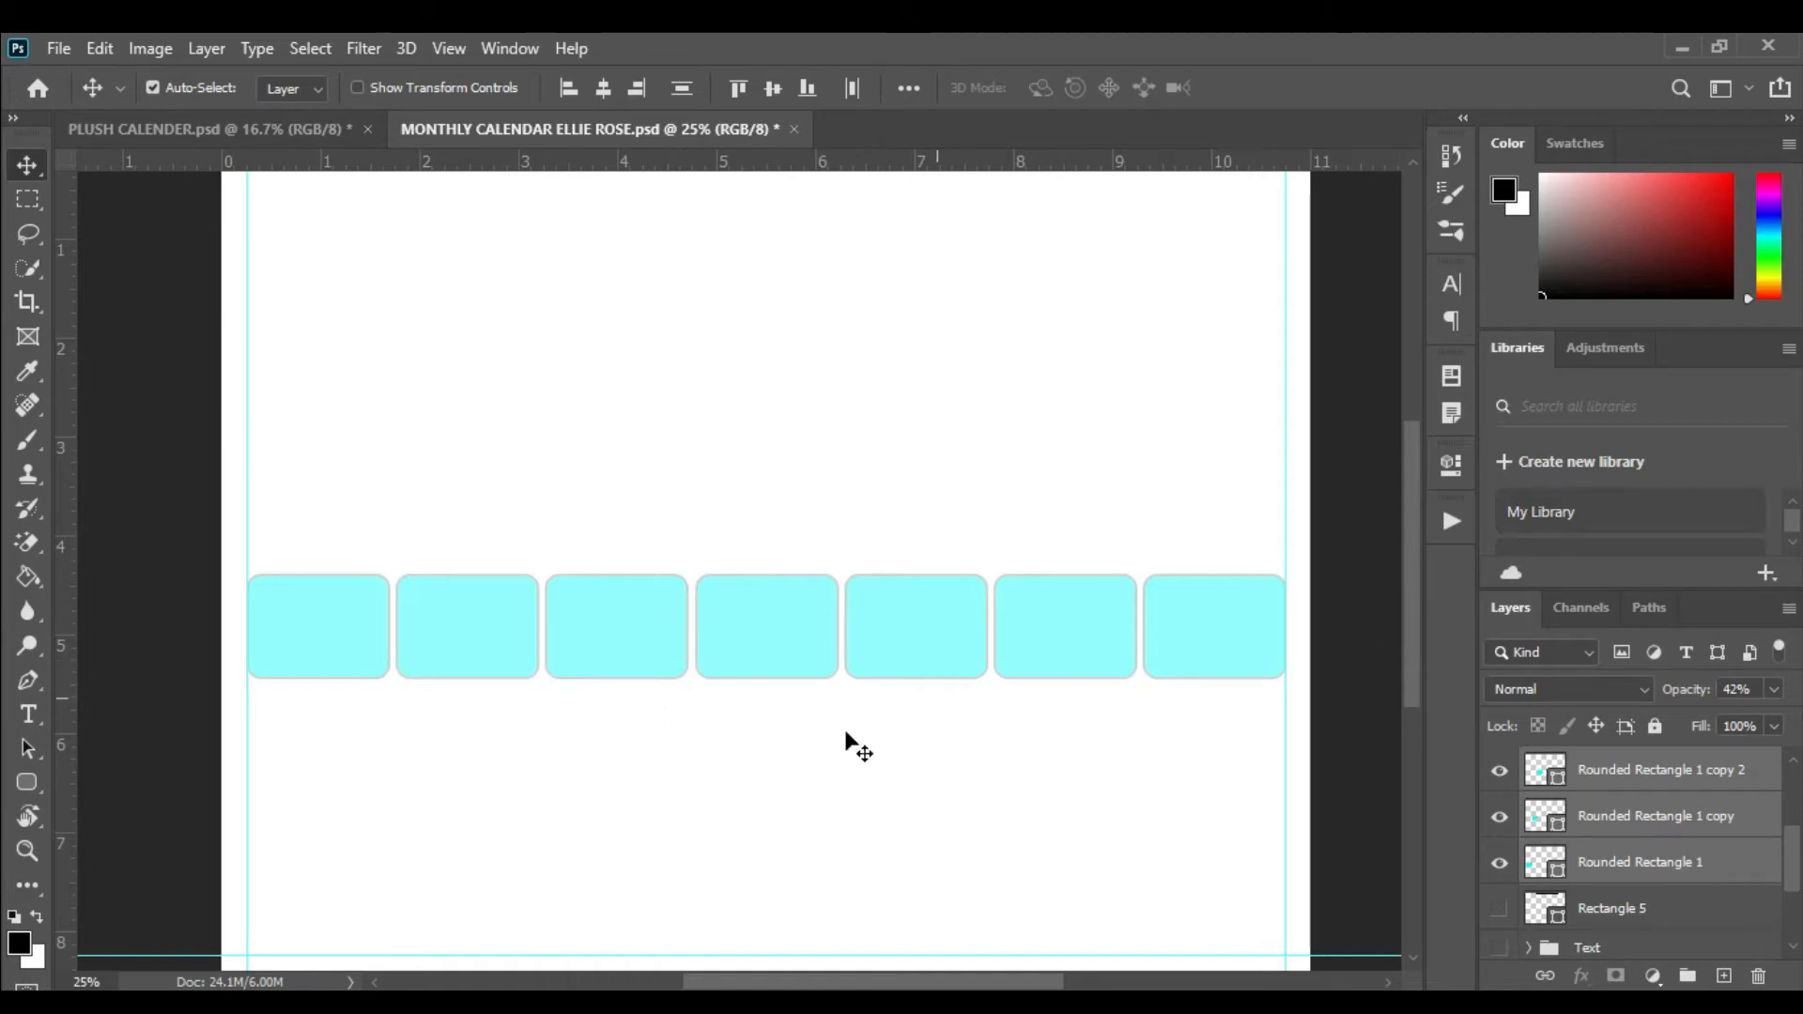
{"action": "scroll", "coordinate": [483, 582], "scroll_direction": "down", "scroll_amount": 2}
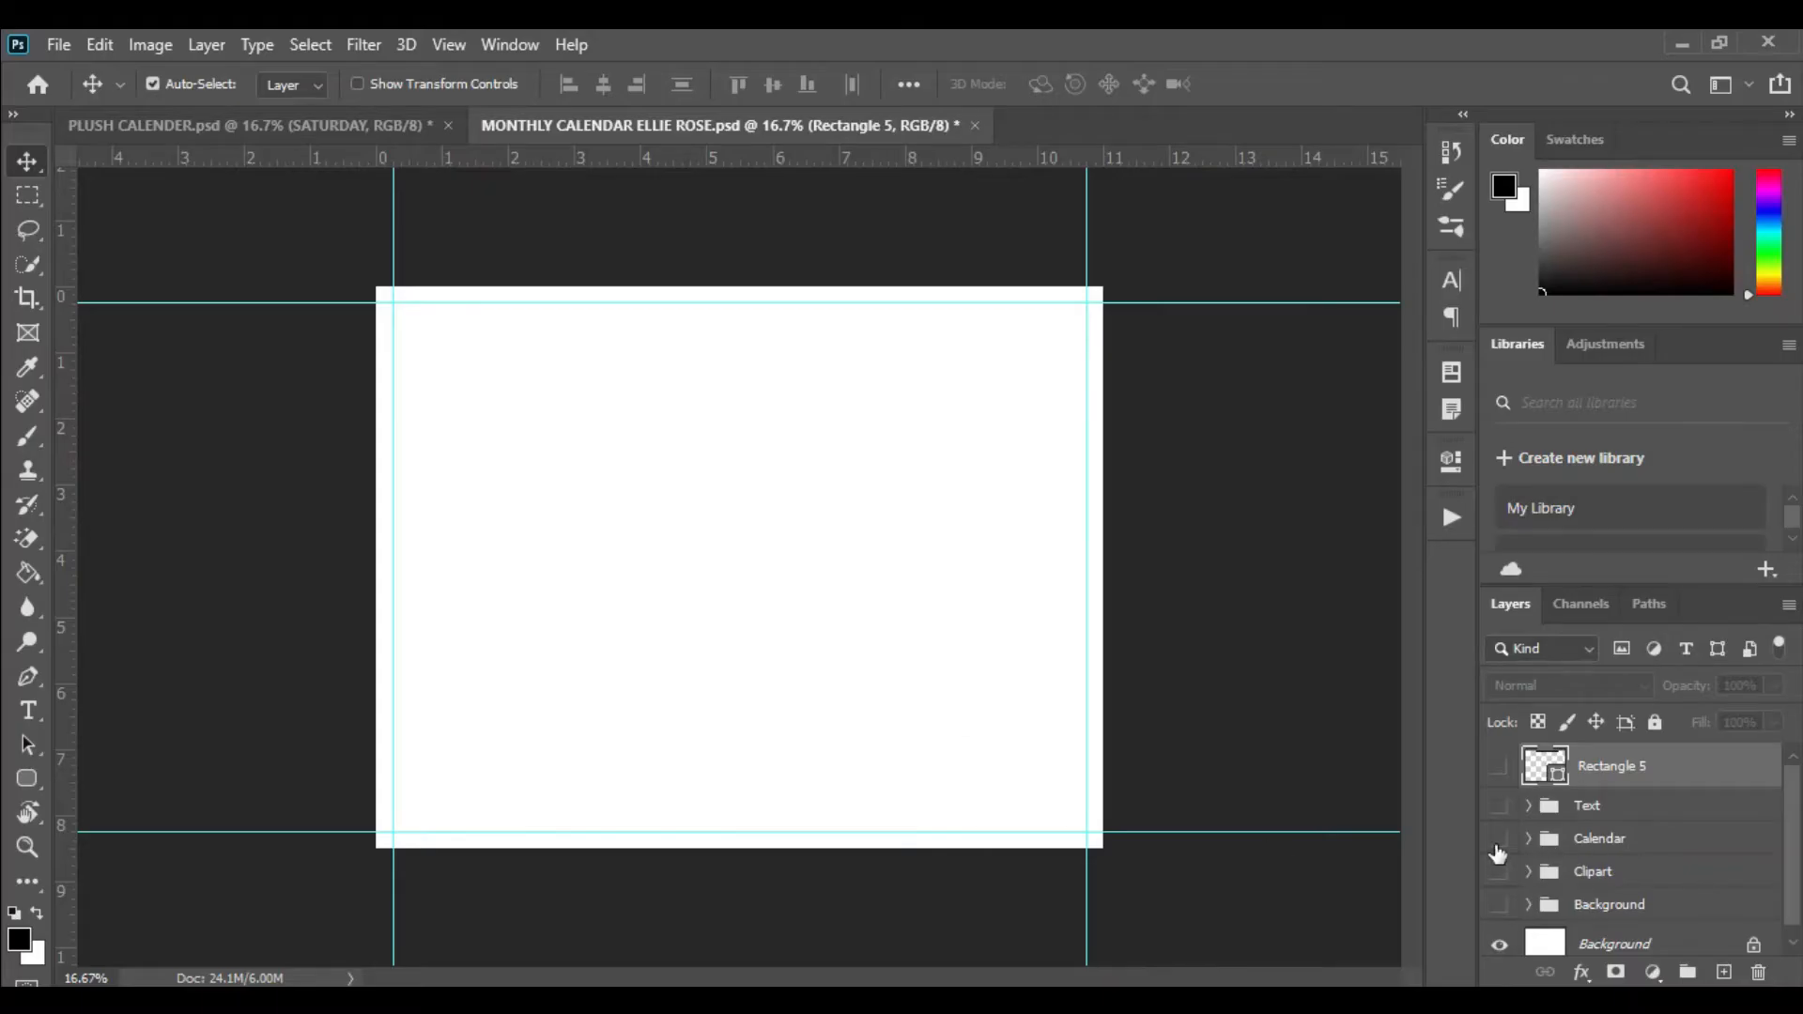
- Show the Calendar group with its finished box grid and expand it down to the Square Boxes subgroup's layers
{"action": "left_click", "coordinate": [1499, 842]}
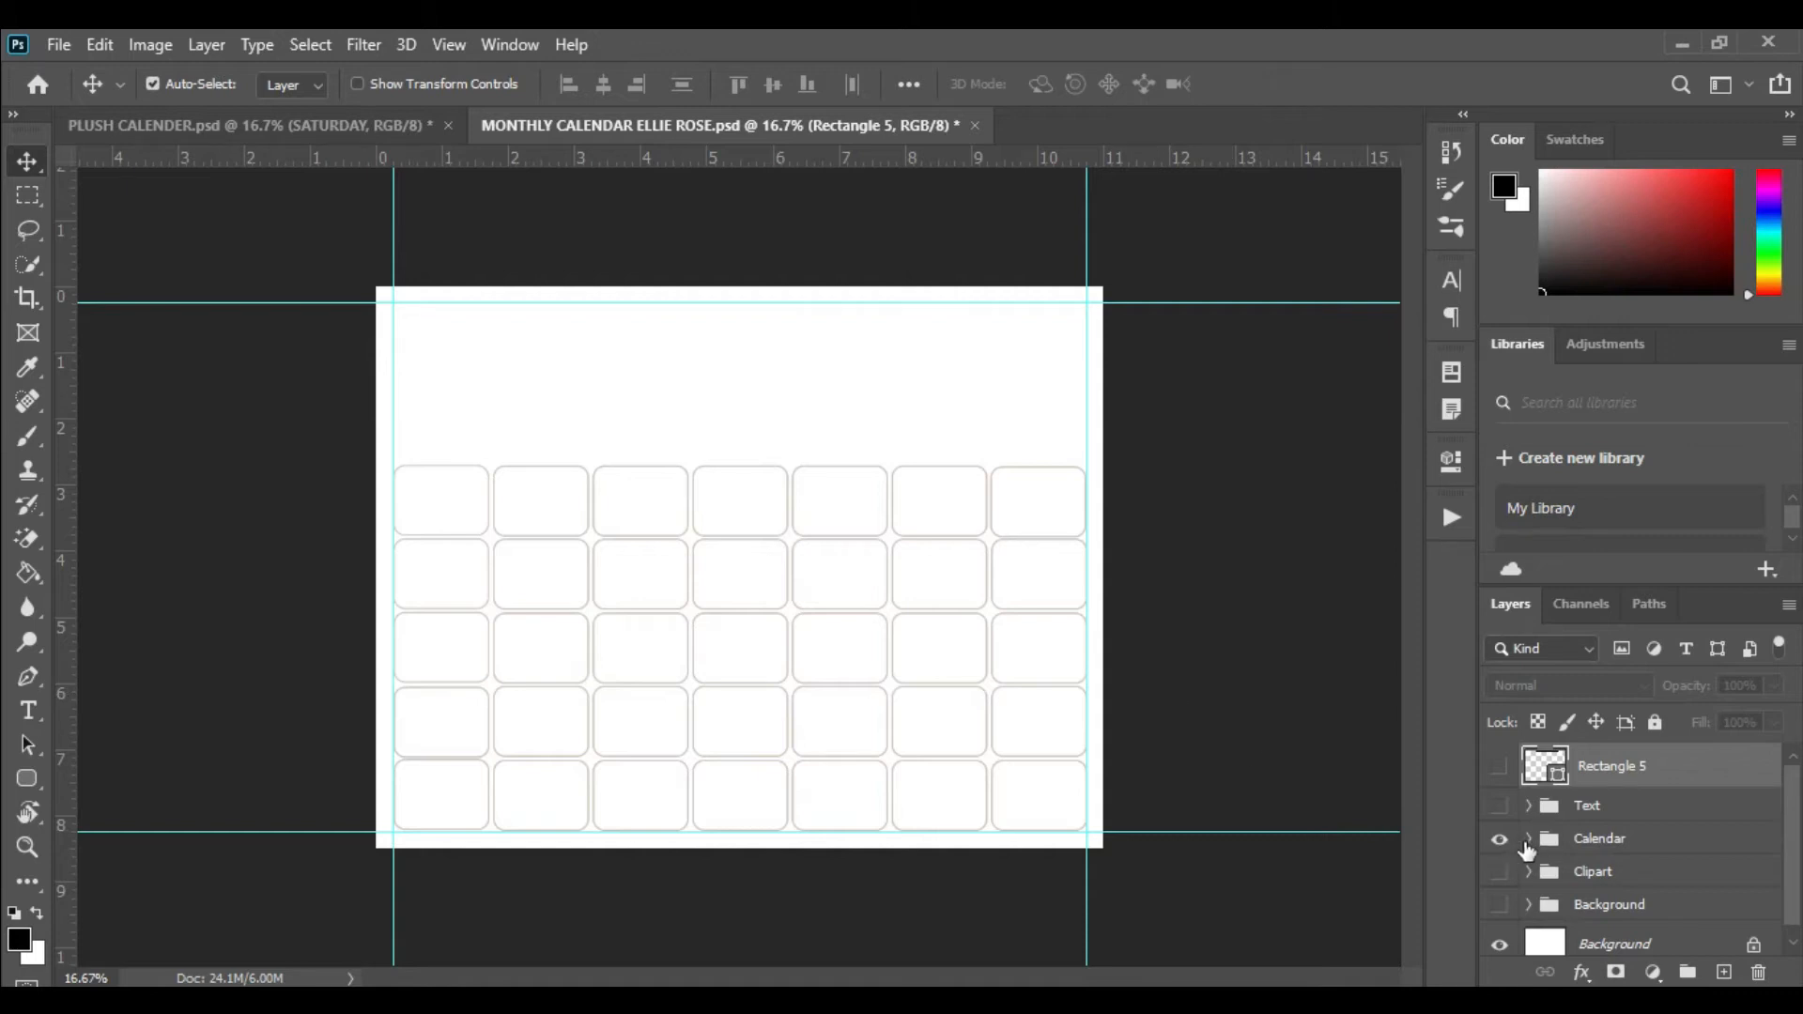
{"action": "left_click", "coordinate": [1528, 840]}
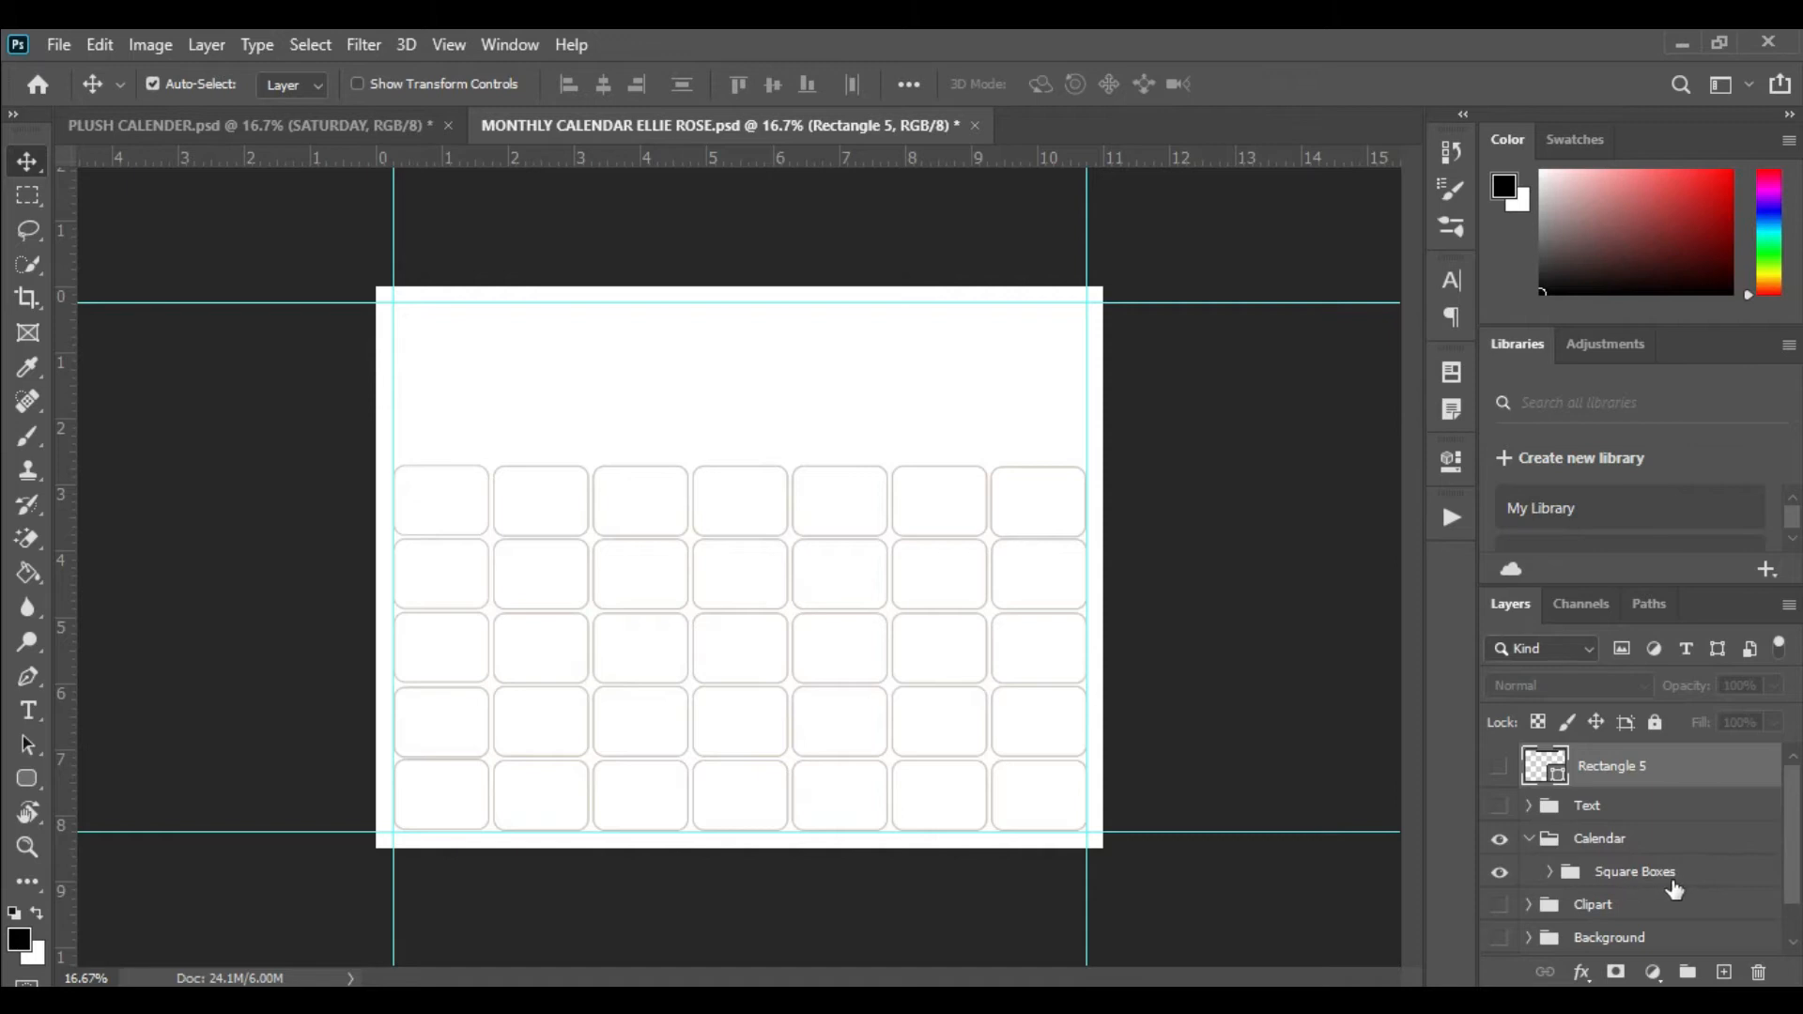
{"action": "left_click", "coordinate": [1501, 874]}
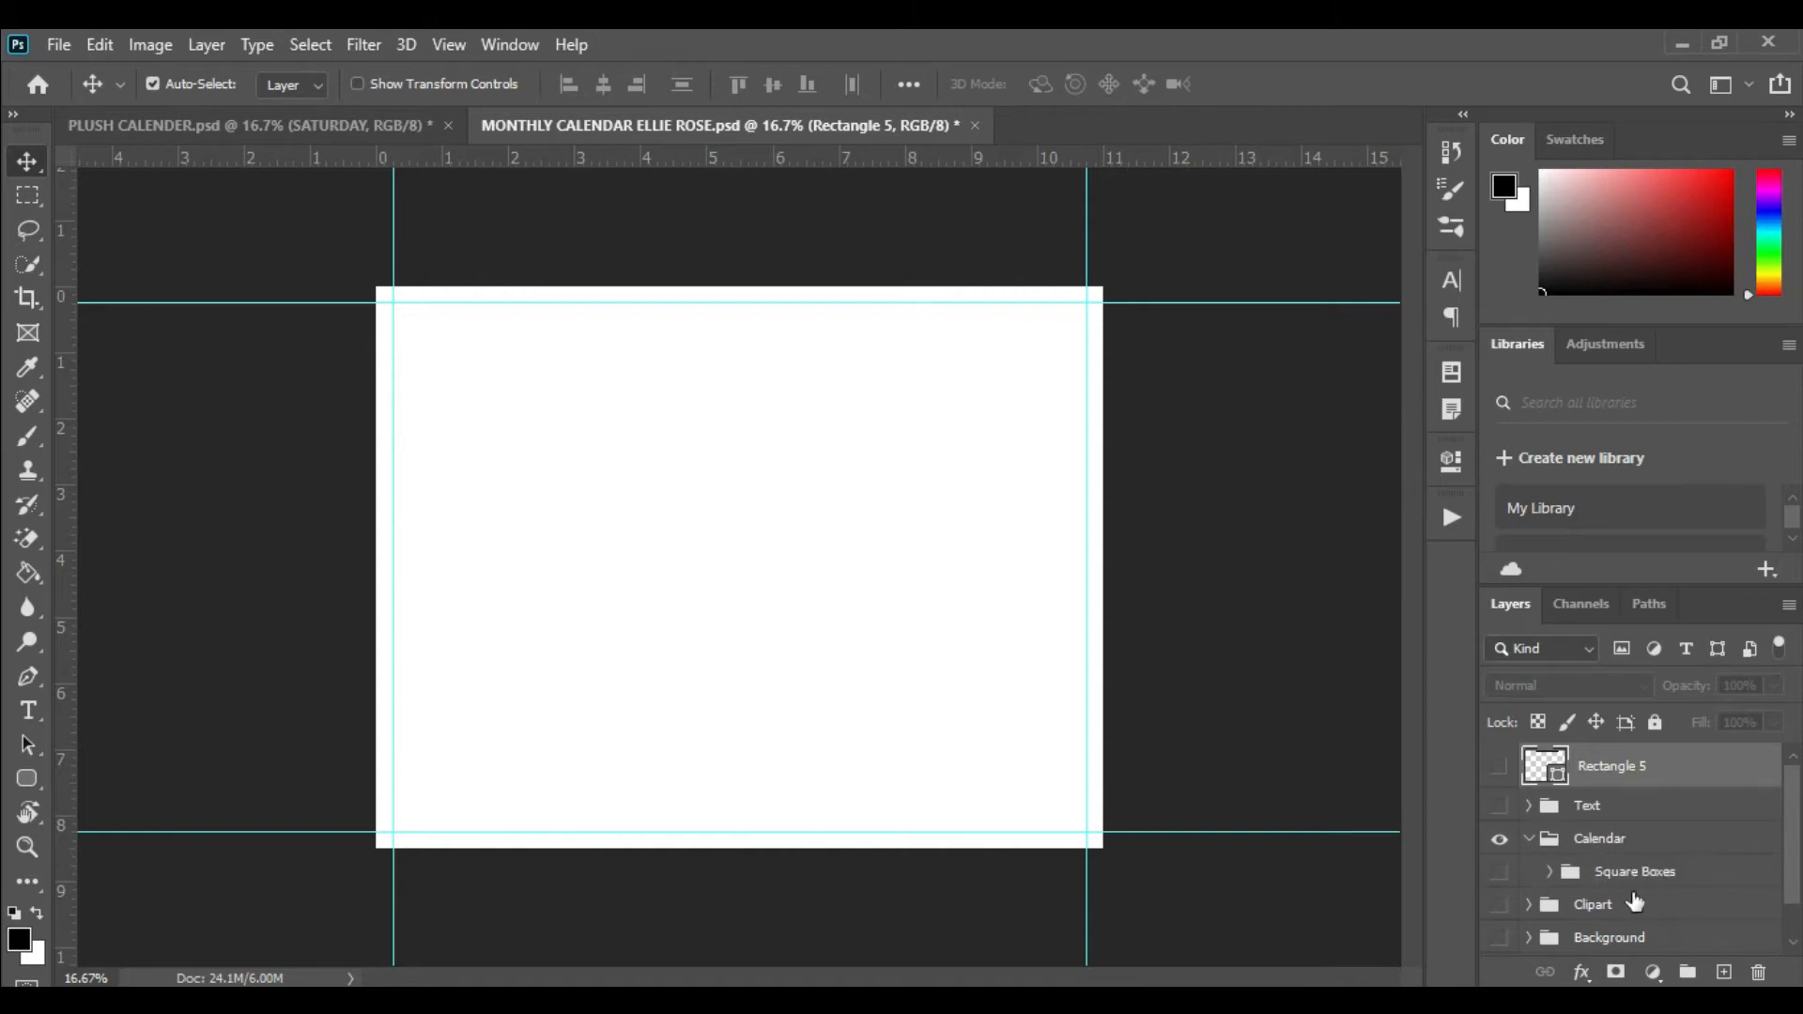
{"action": "left_click", "coordinate": [1500, 871]}
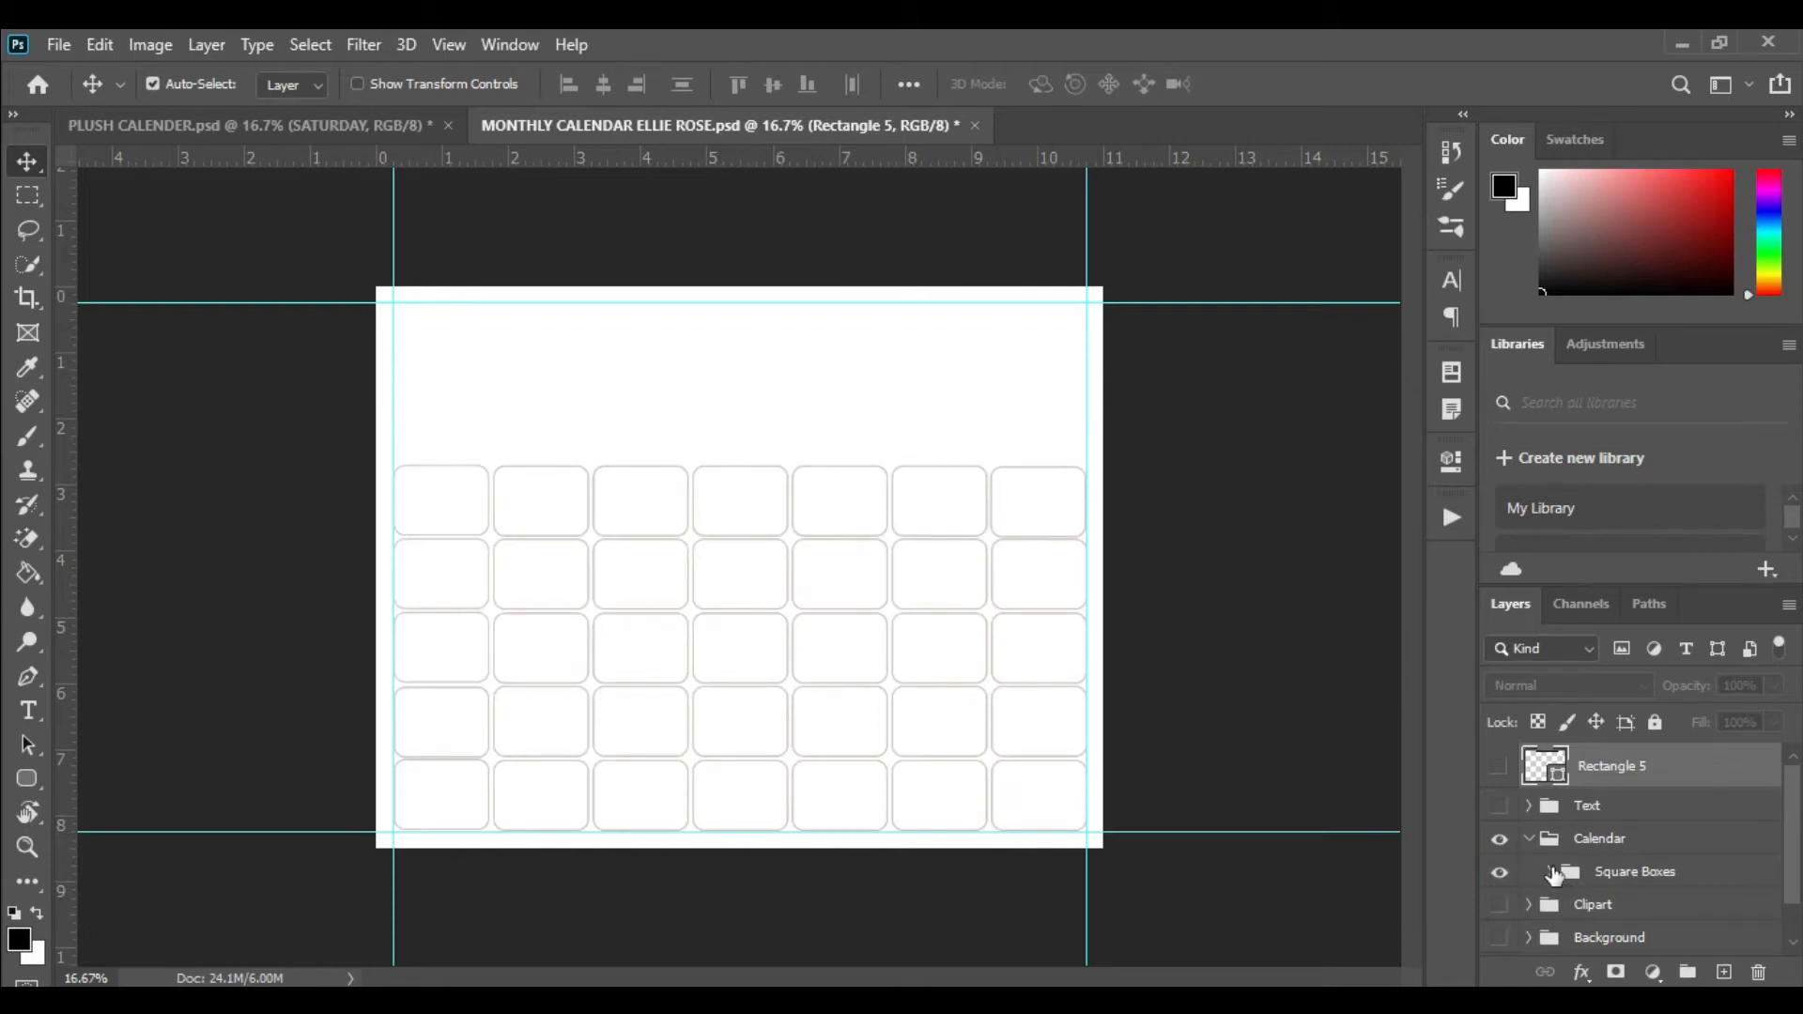
{"action": "left_click", "coordinate": [1551, 872]}
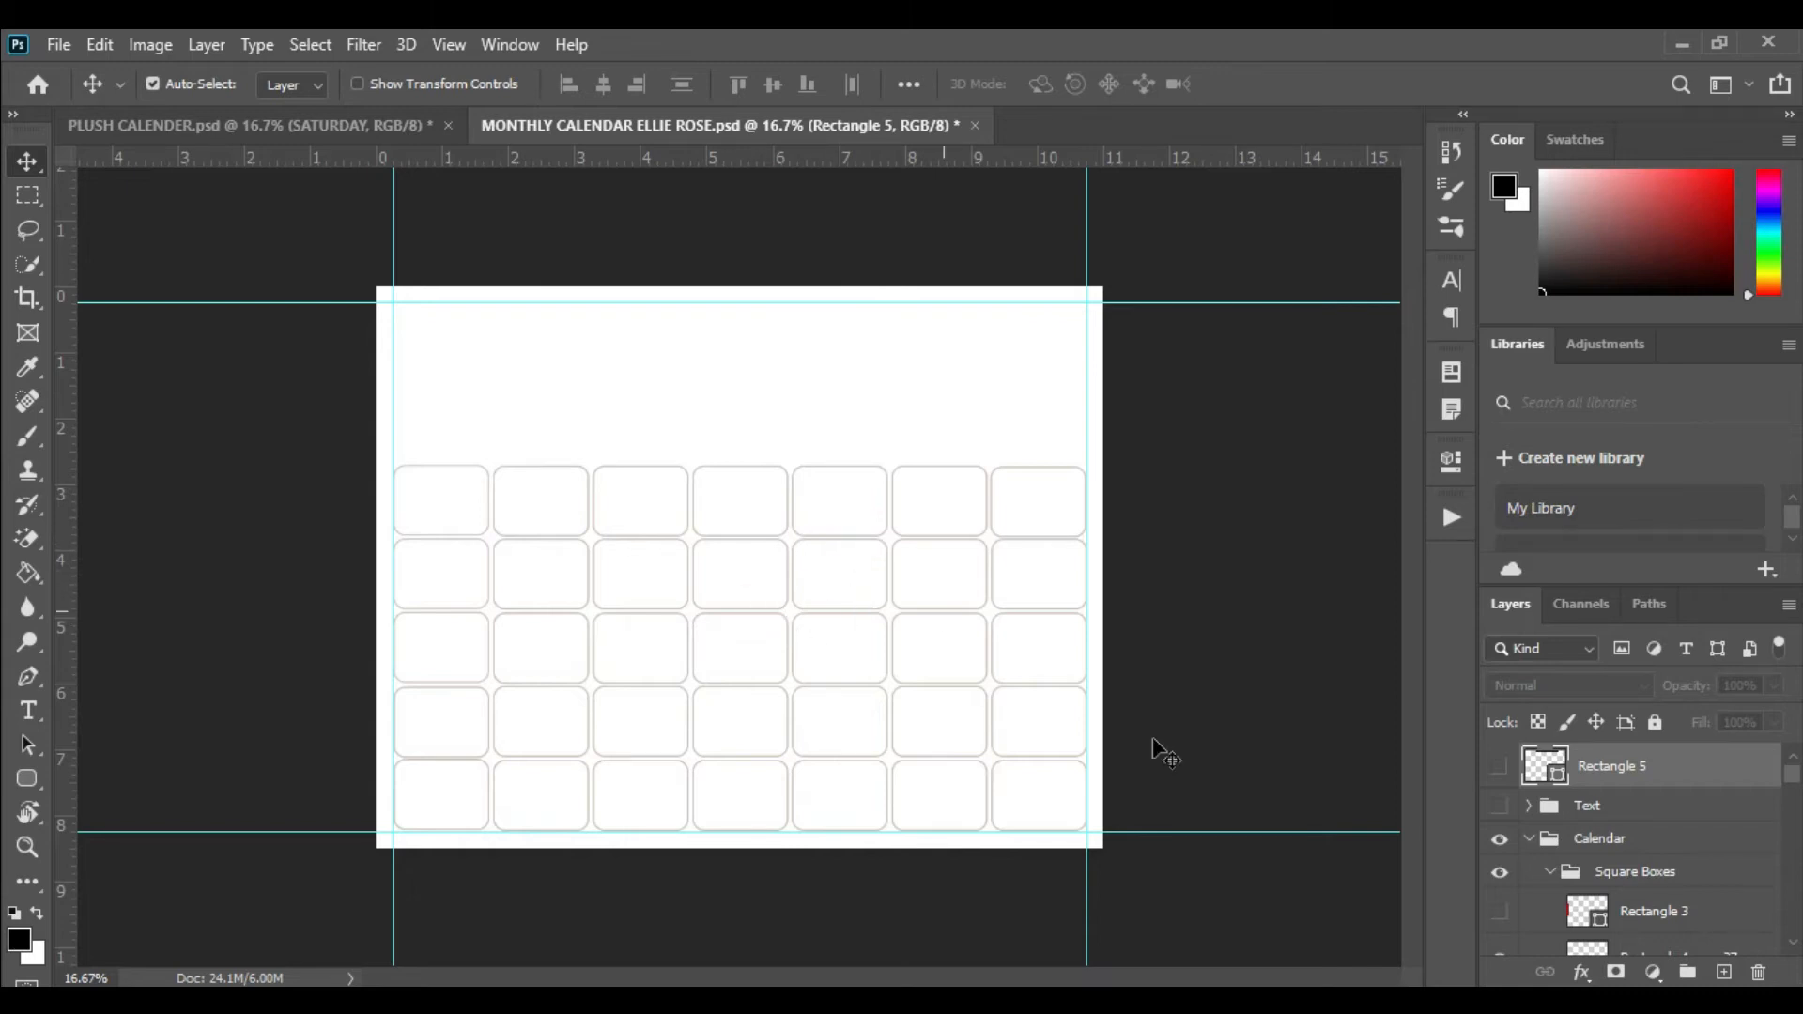
- Try a light pink fill on the Rectangle 4 copy 26 box and look at its stroke colour options
{"action": "scroll", "coordinate": [1711, 873], "scroll_direction": "down", "scroll_amount": 2}
{"action": "scroll", "coordinate": [1745, 829], "scroll_direction": "down", "scroll_amount": 2}
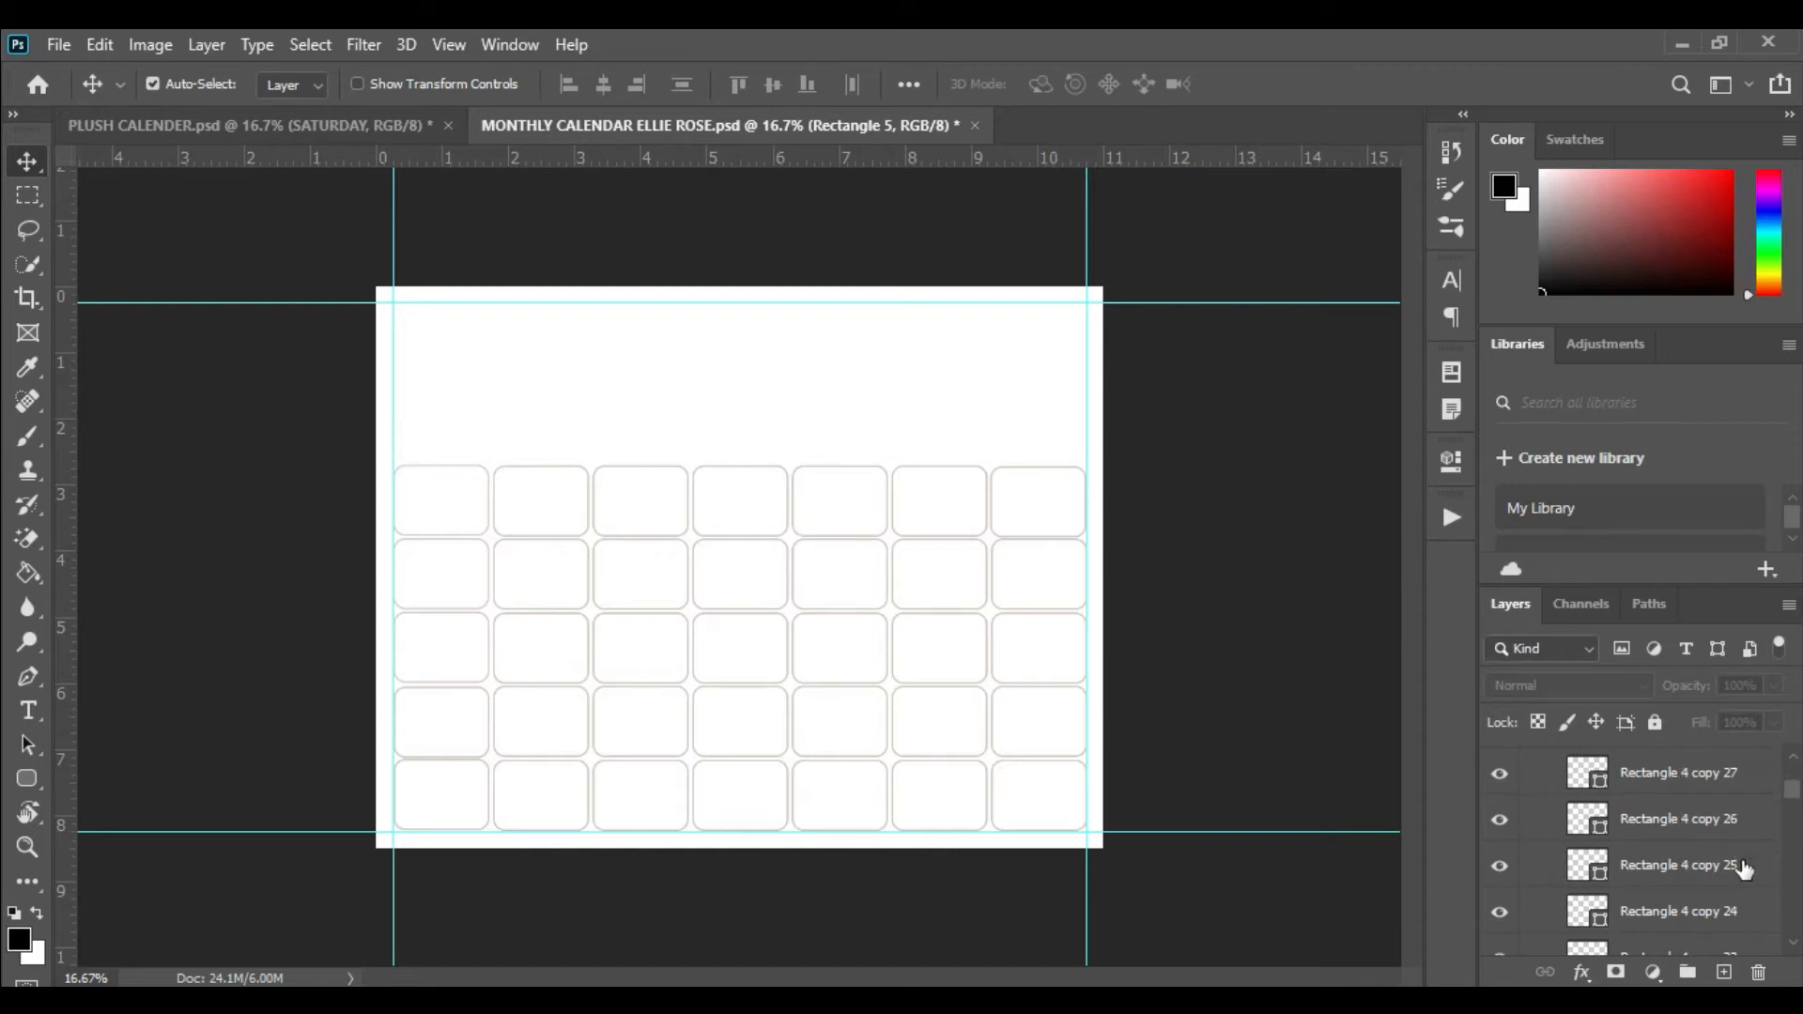
{"action": "double_click", "coordinate": [1603, 831]}
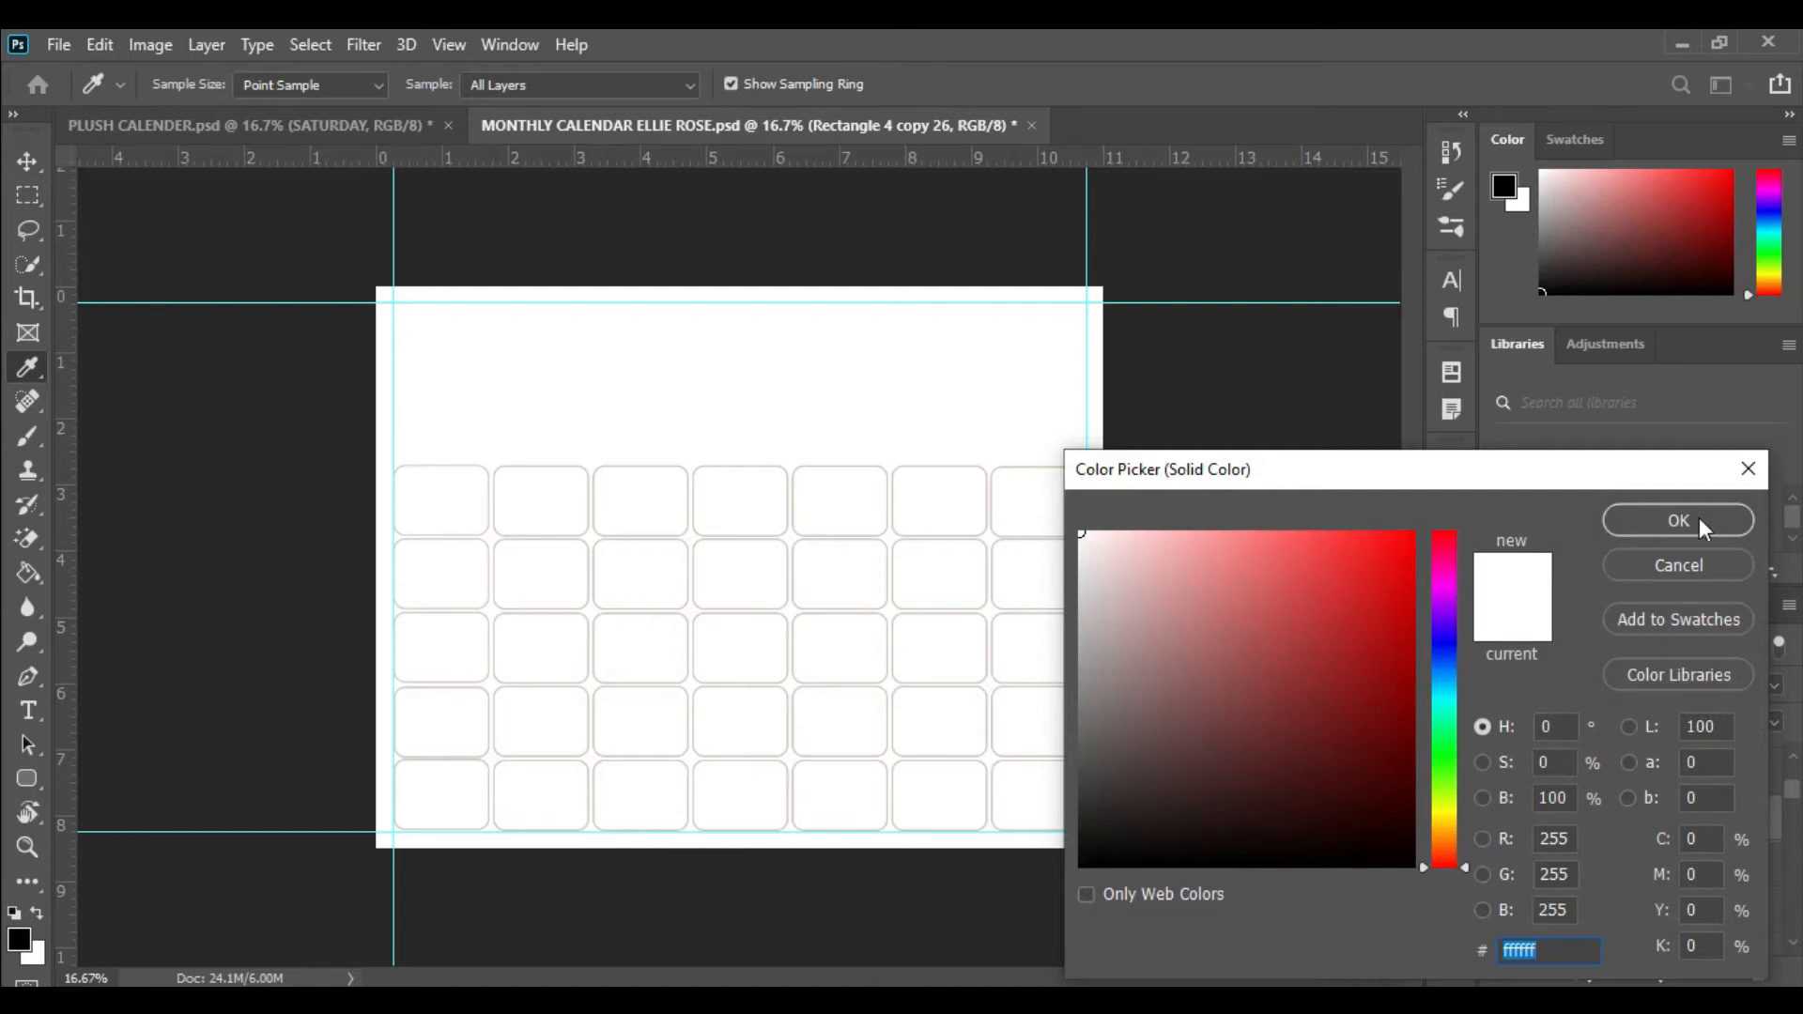
{"action": "left_click", "coordinate": [1729, 524]}
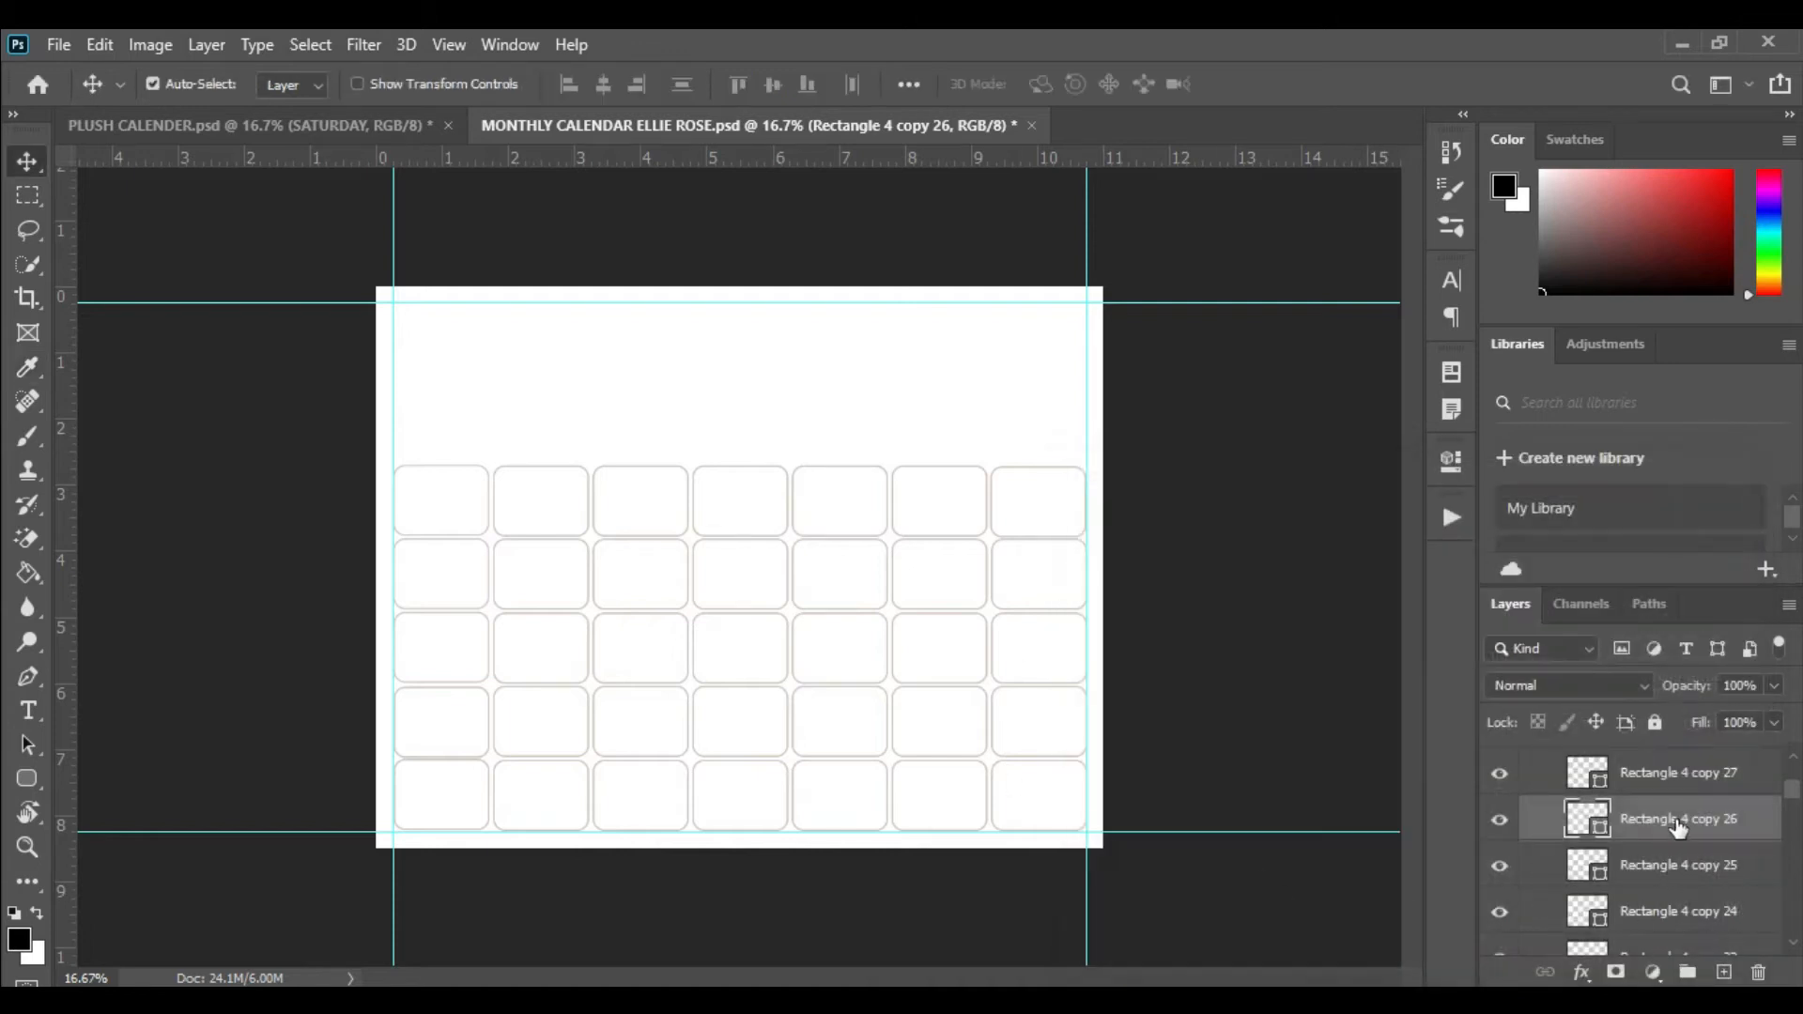
{"action": "left_click", "coordinate": [32, 776]}
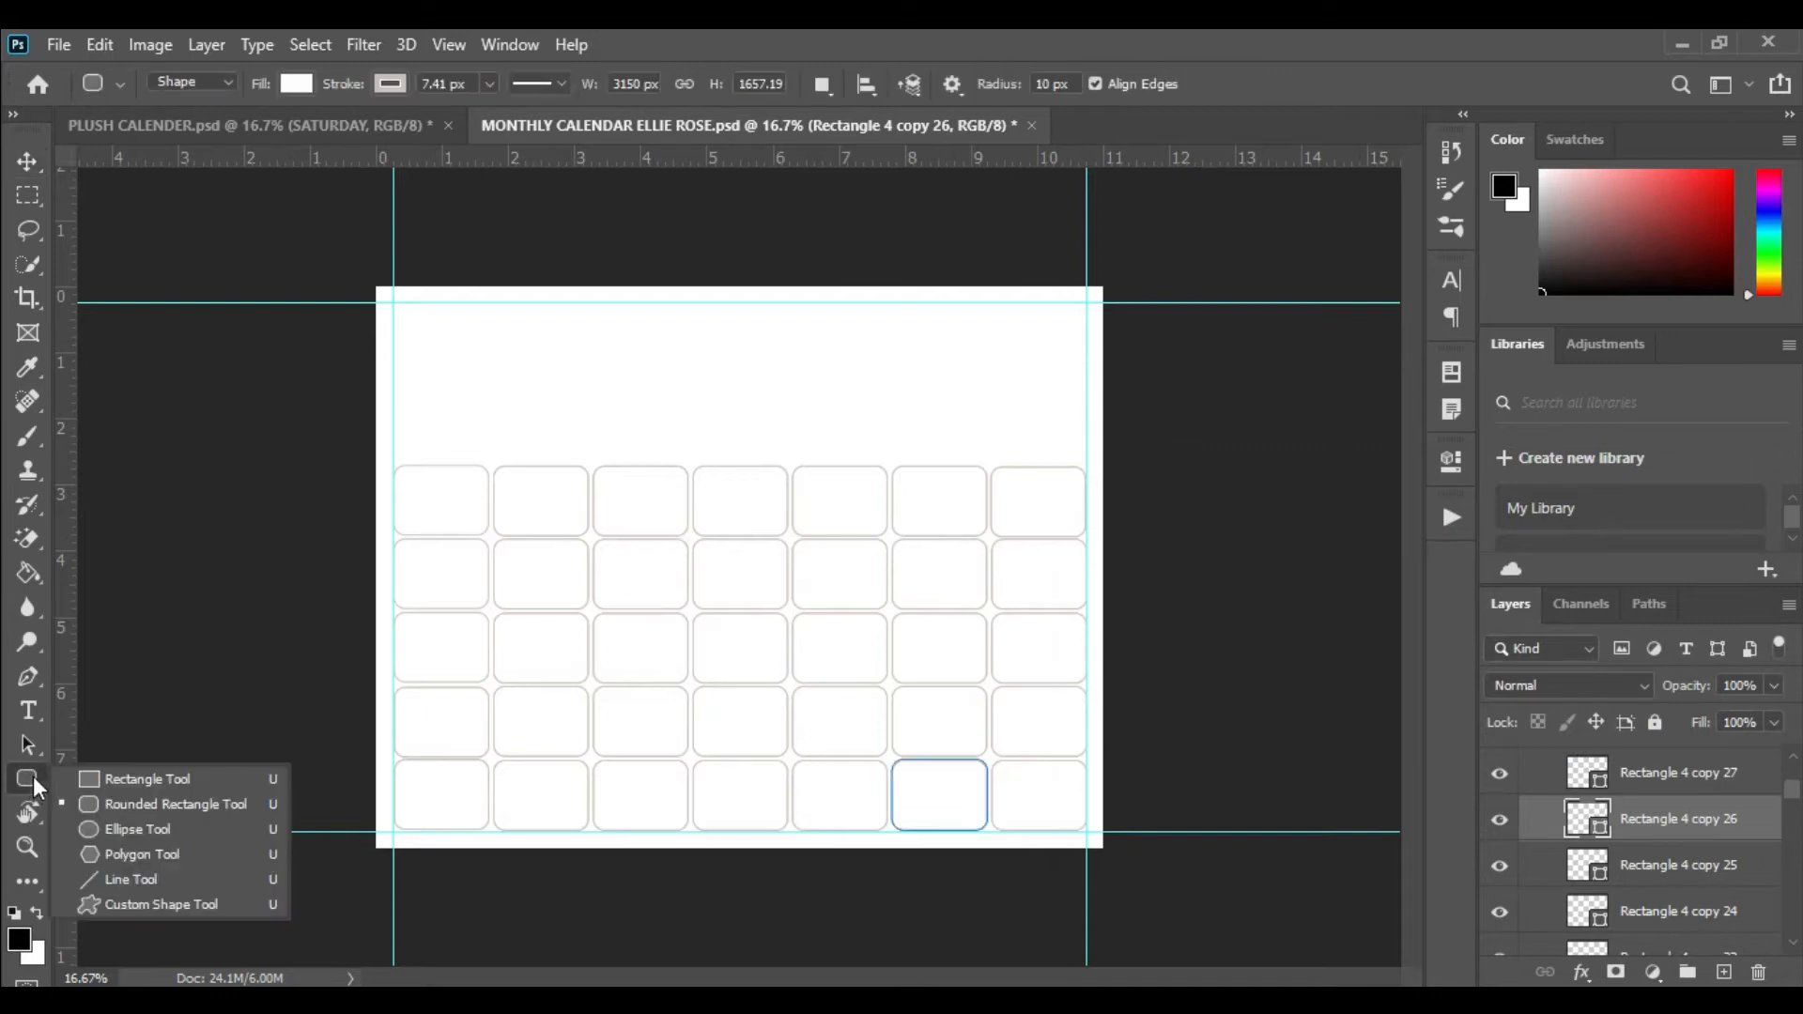
{"action": "left_click", "coordinate": [294, 83]}
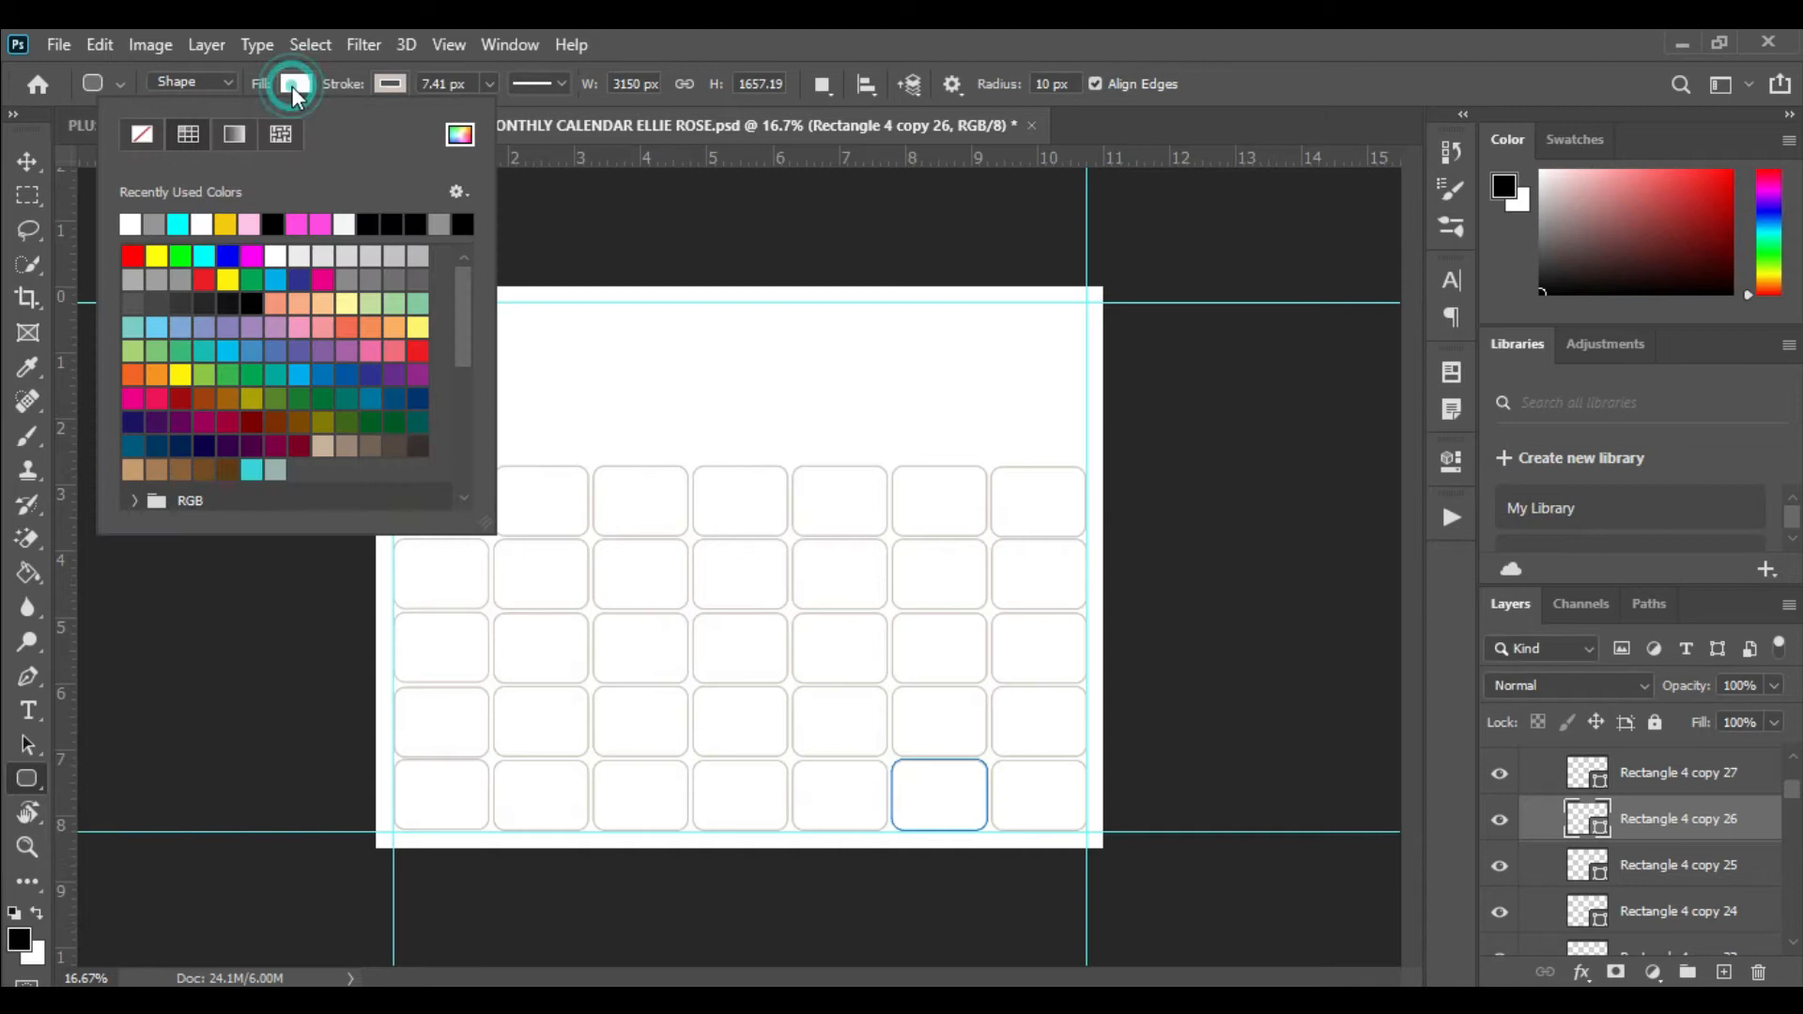
{"action": "left_click", "coordinate": [299, 327]}
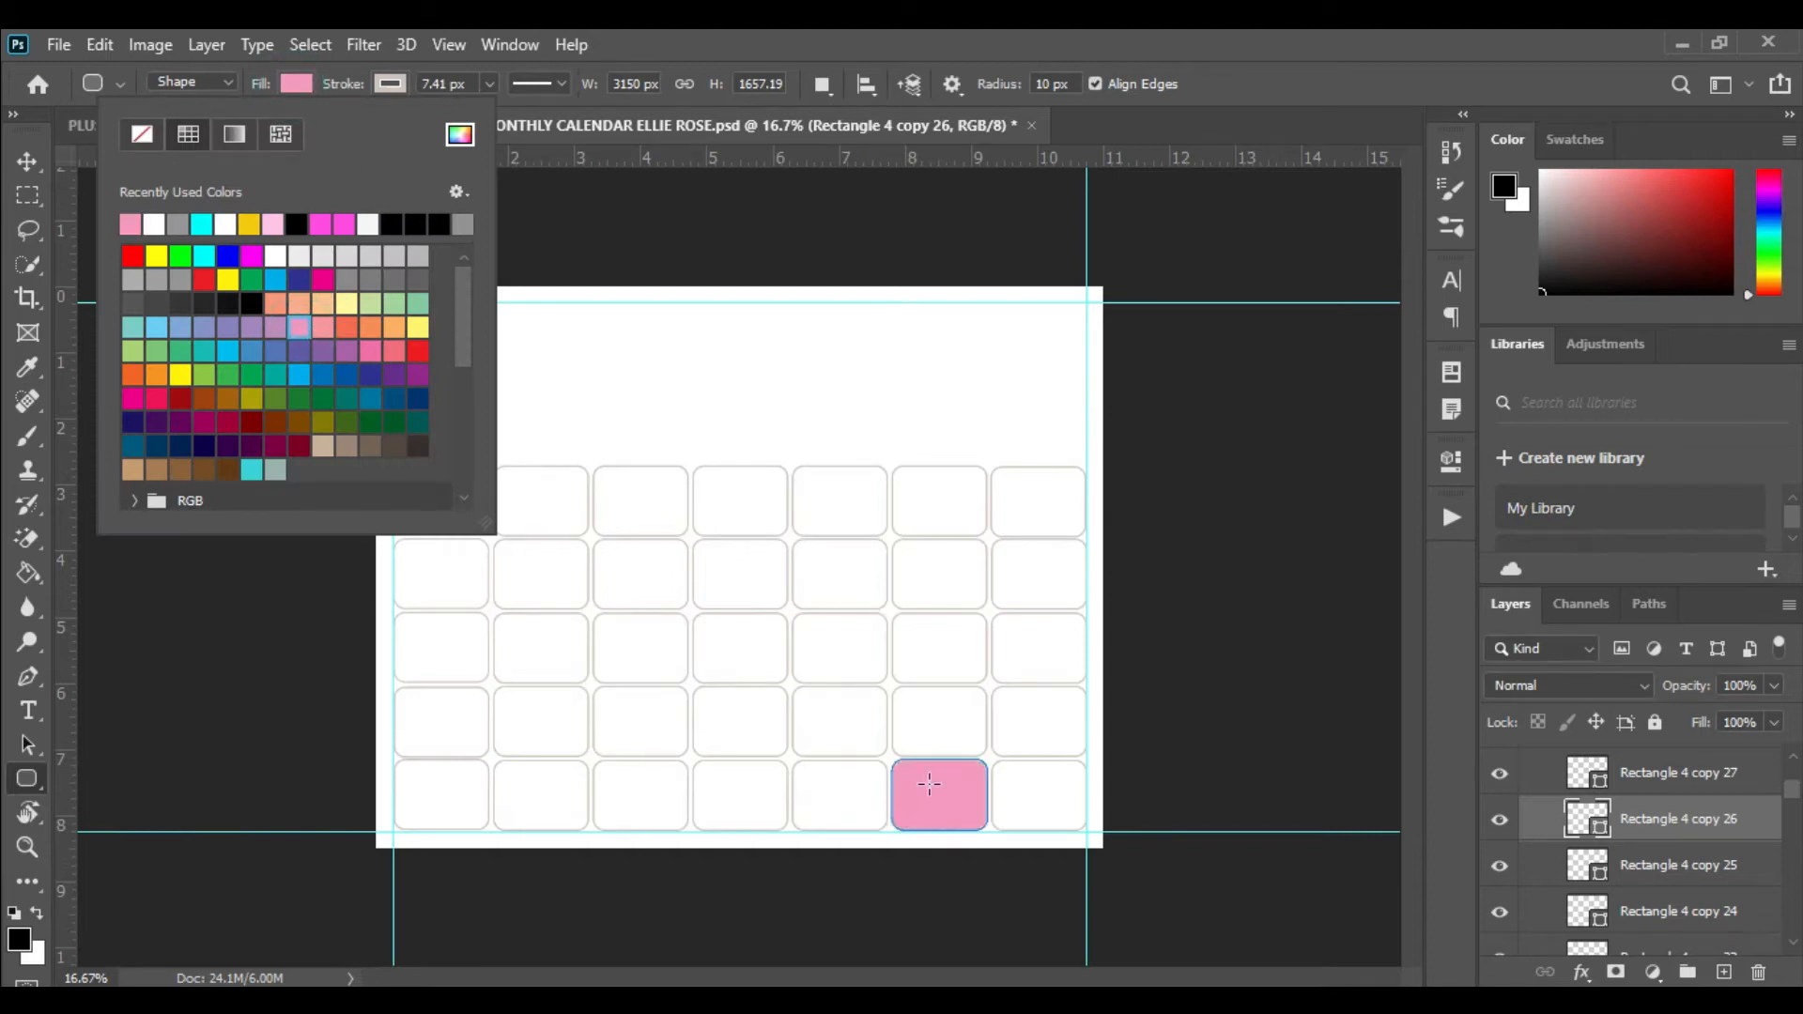
{"action": "left_click", "coordinate": [392, 85]}
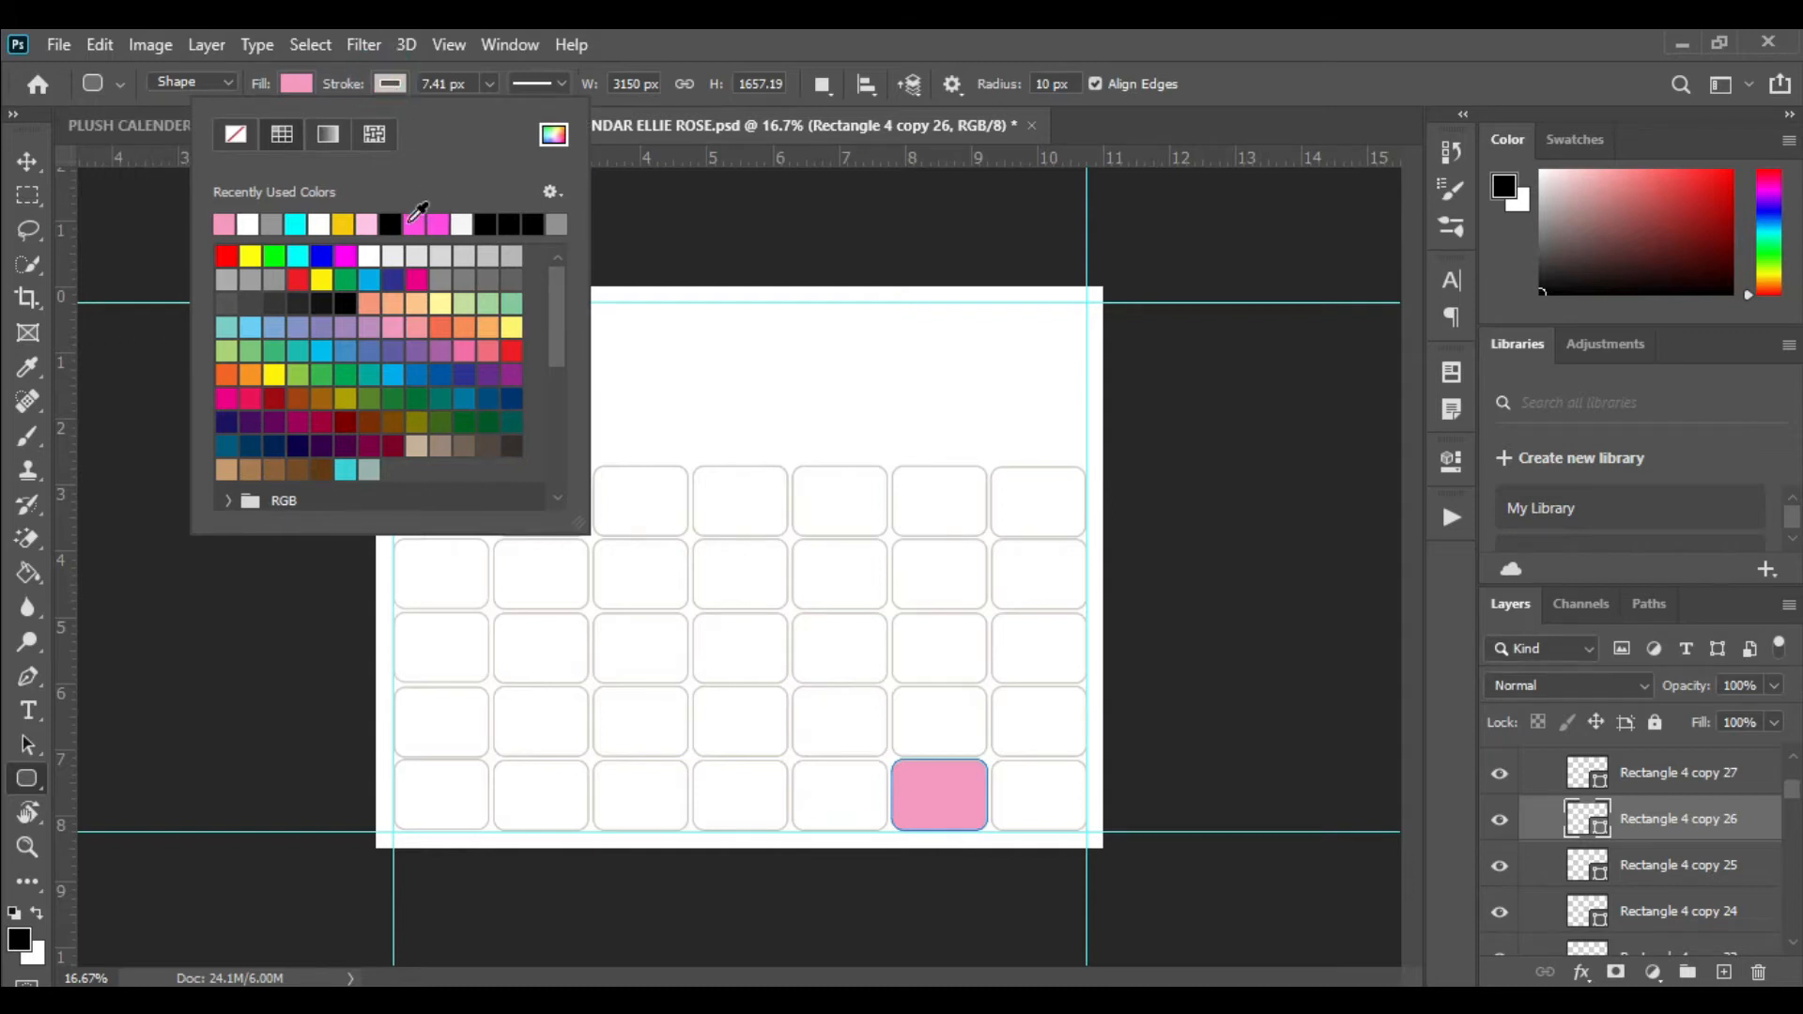
{"action": "left_click", "coordinate": [391, 83]}
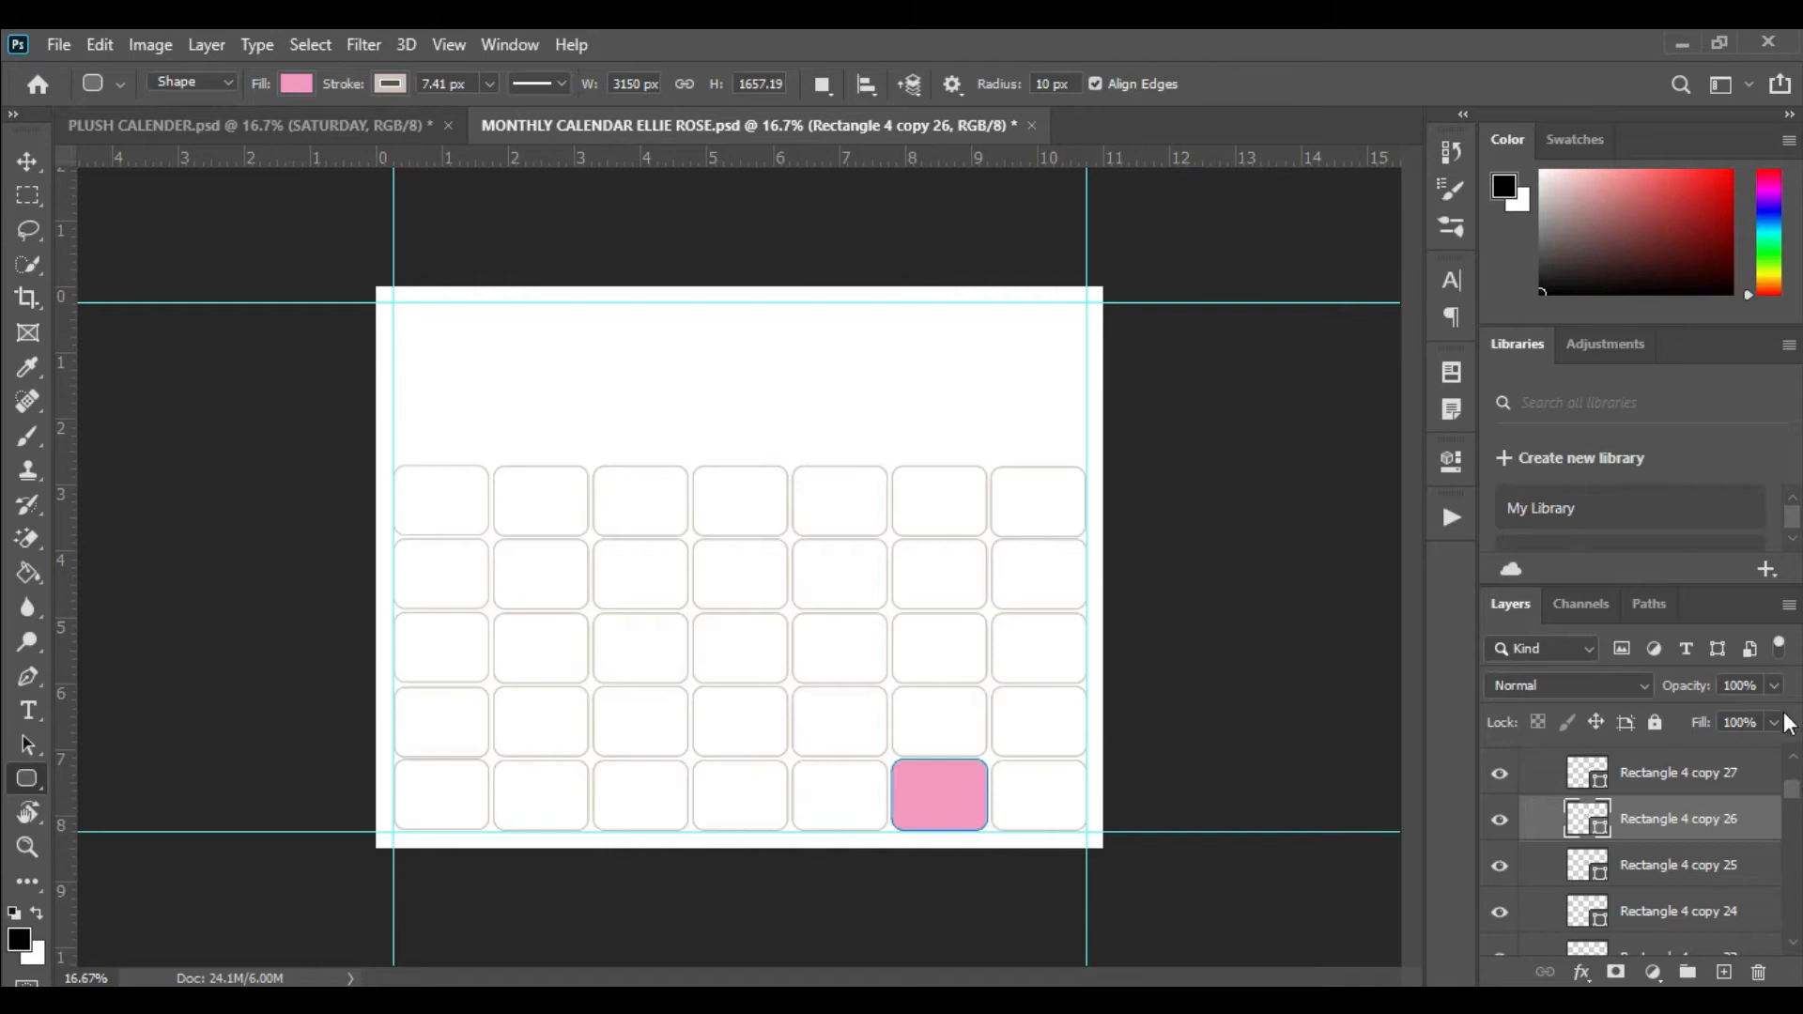
- Try 83% opacity on the pink box, undo both the opacity and fill changes, and return to the Move tool
{"action": "left_click", "coordinate": [1773, 686]}
{"action": "mouse_move", "coordinate": [1775, 716]}
{"action": "left_mouse_down"}
{"action": "mouse_move", "coordinate": [1695, 716]}
{"action": "mouse_move", "coordinate": [1754, 713]}
{"action": "left_mouse_up"}
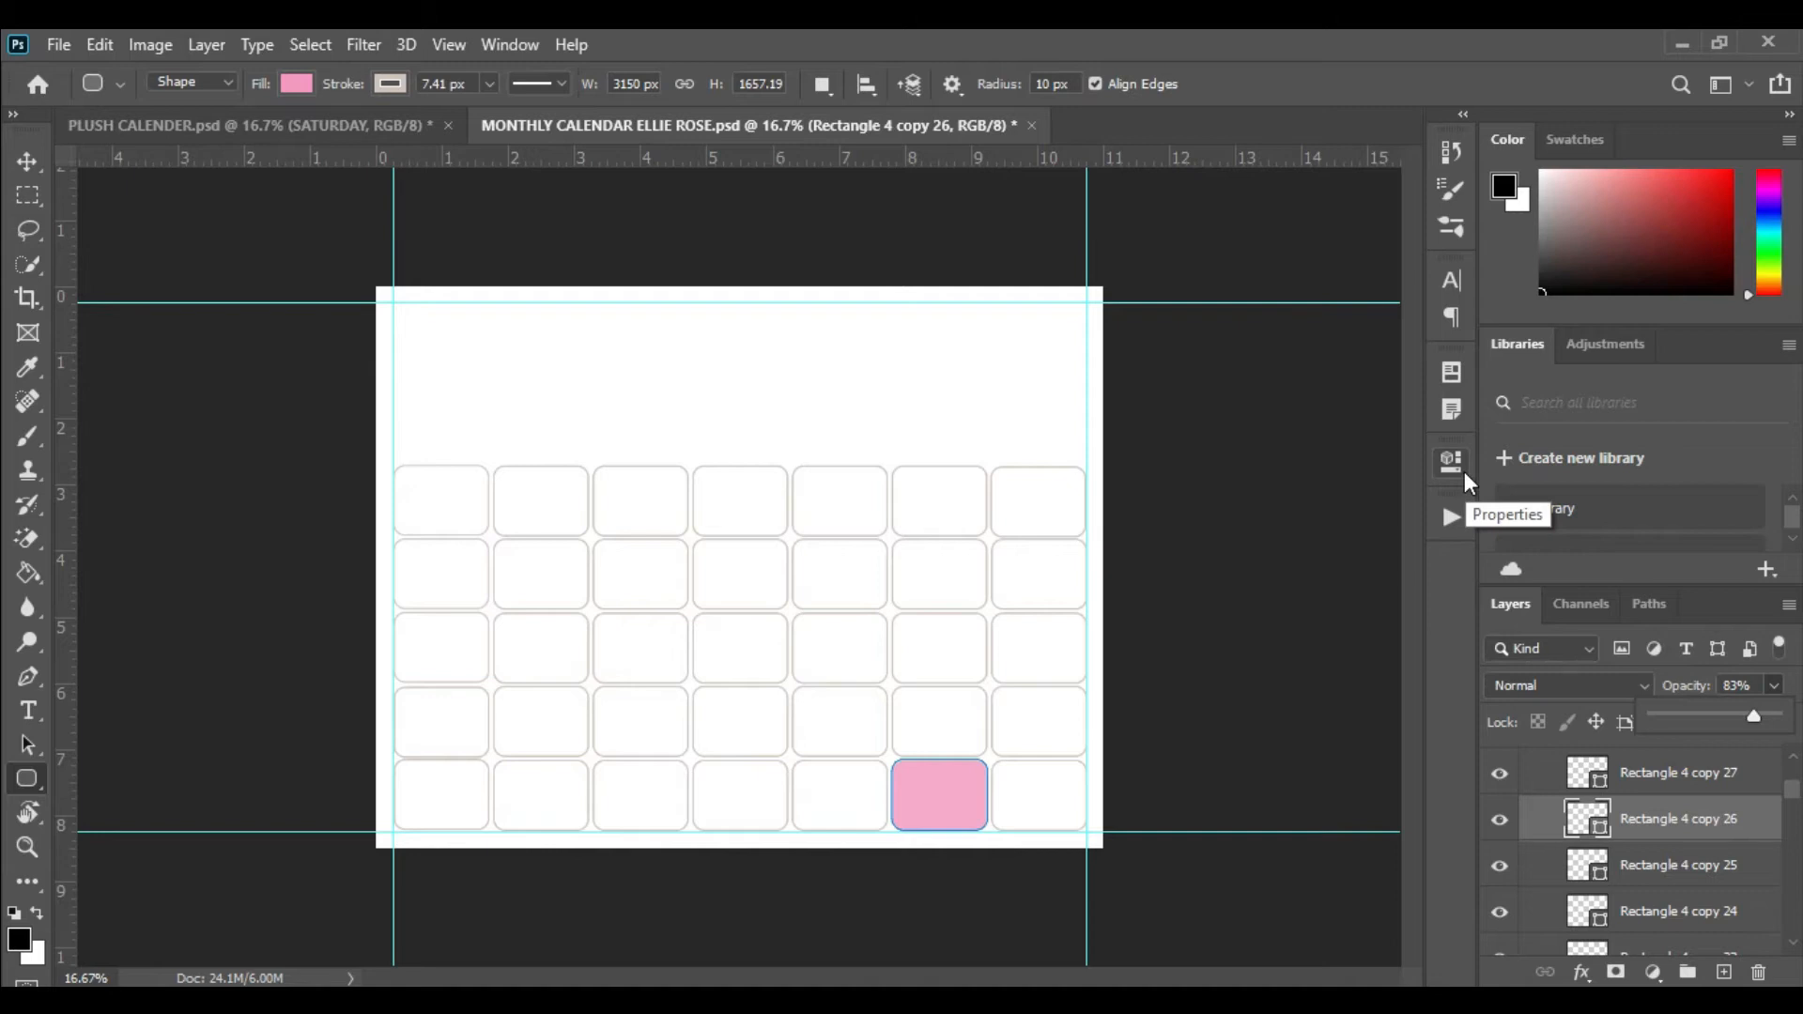
{"action": "key", "text": "0"}
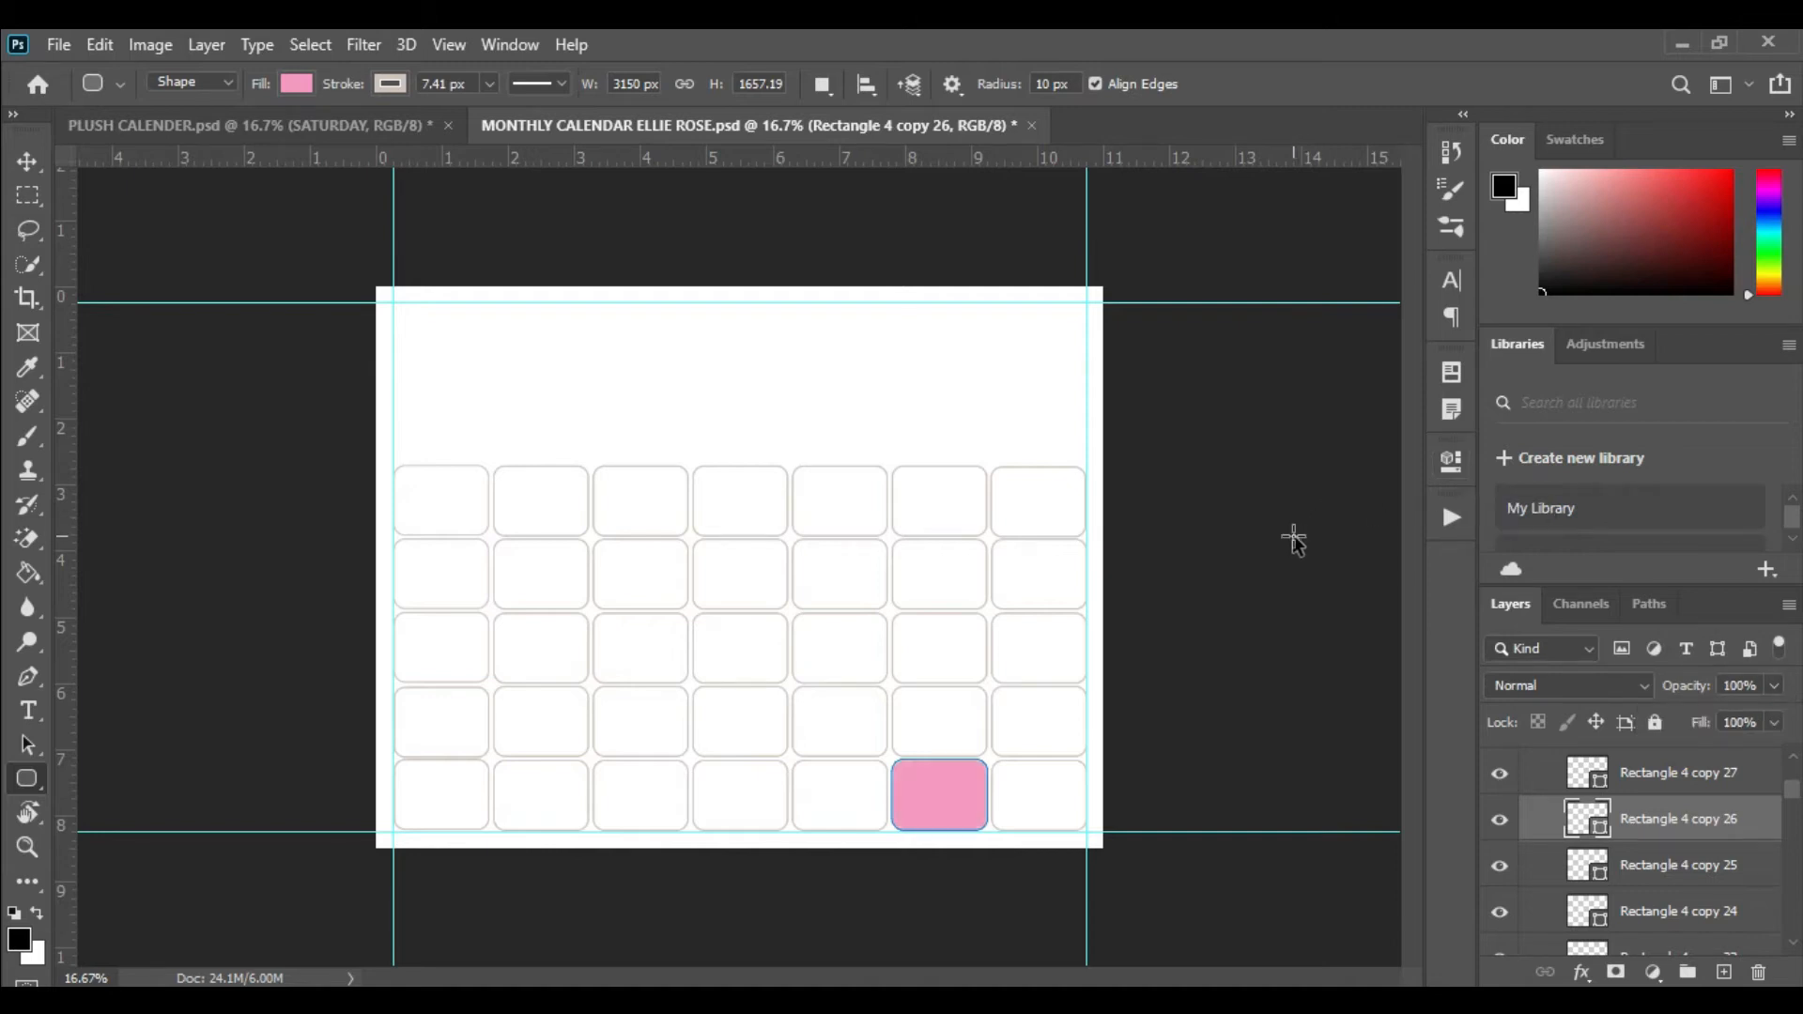
{"action": "key", "text": "ctrl+BackSpace"}
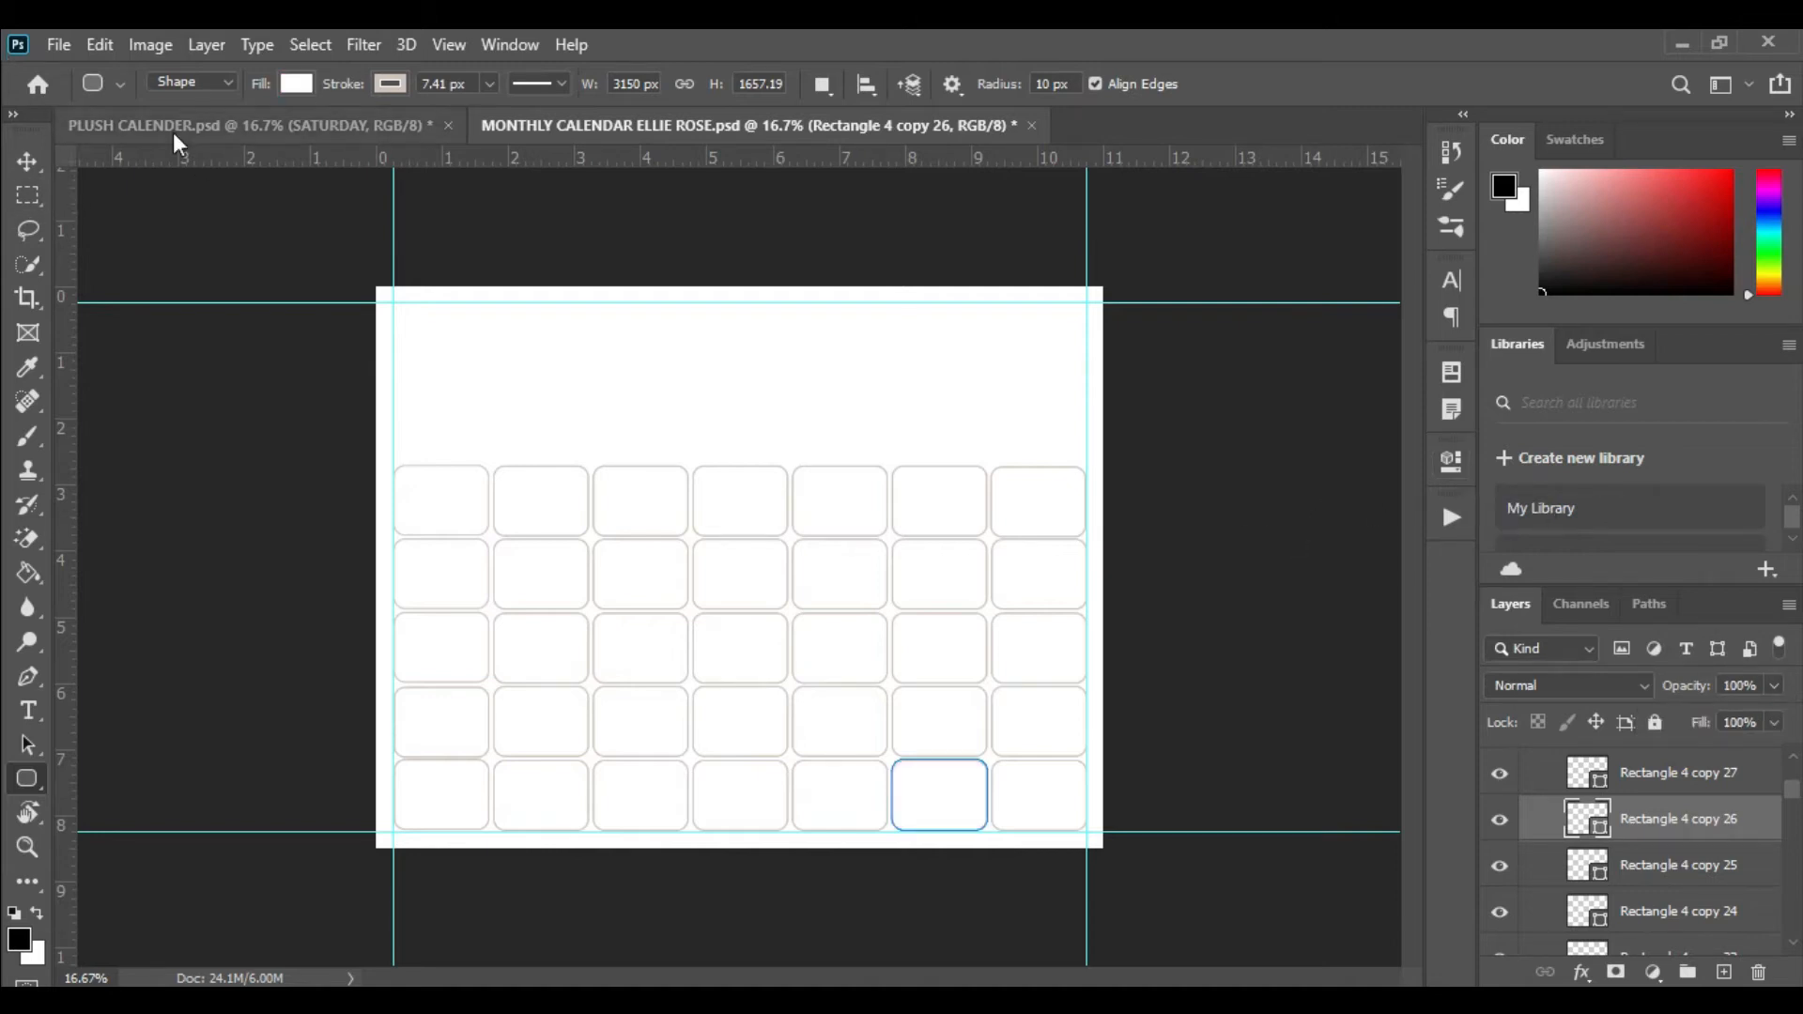
{"action": "left_click", "coordinate": [29, 160]}
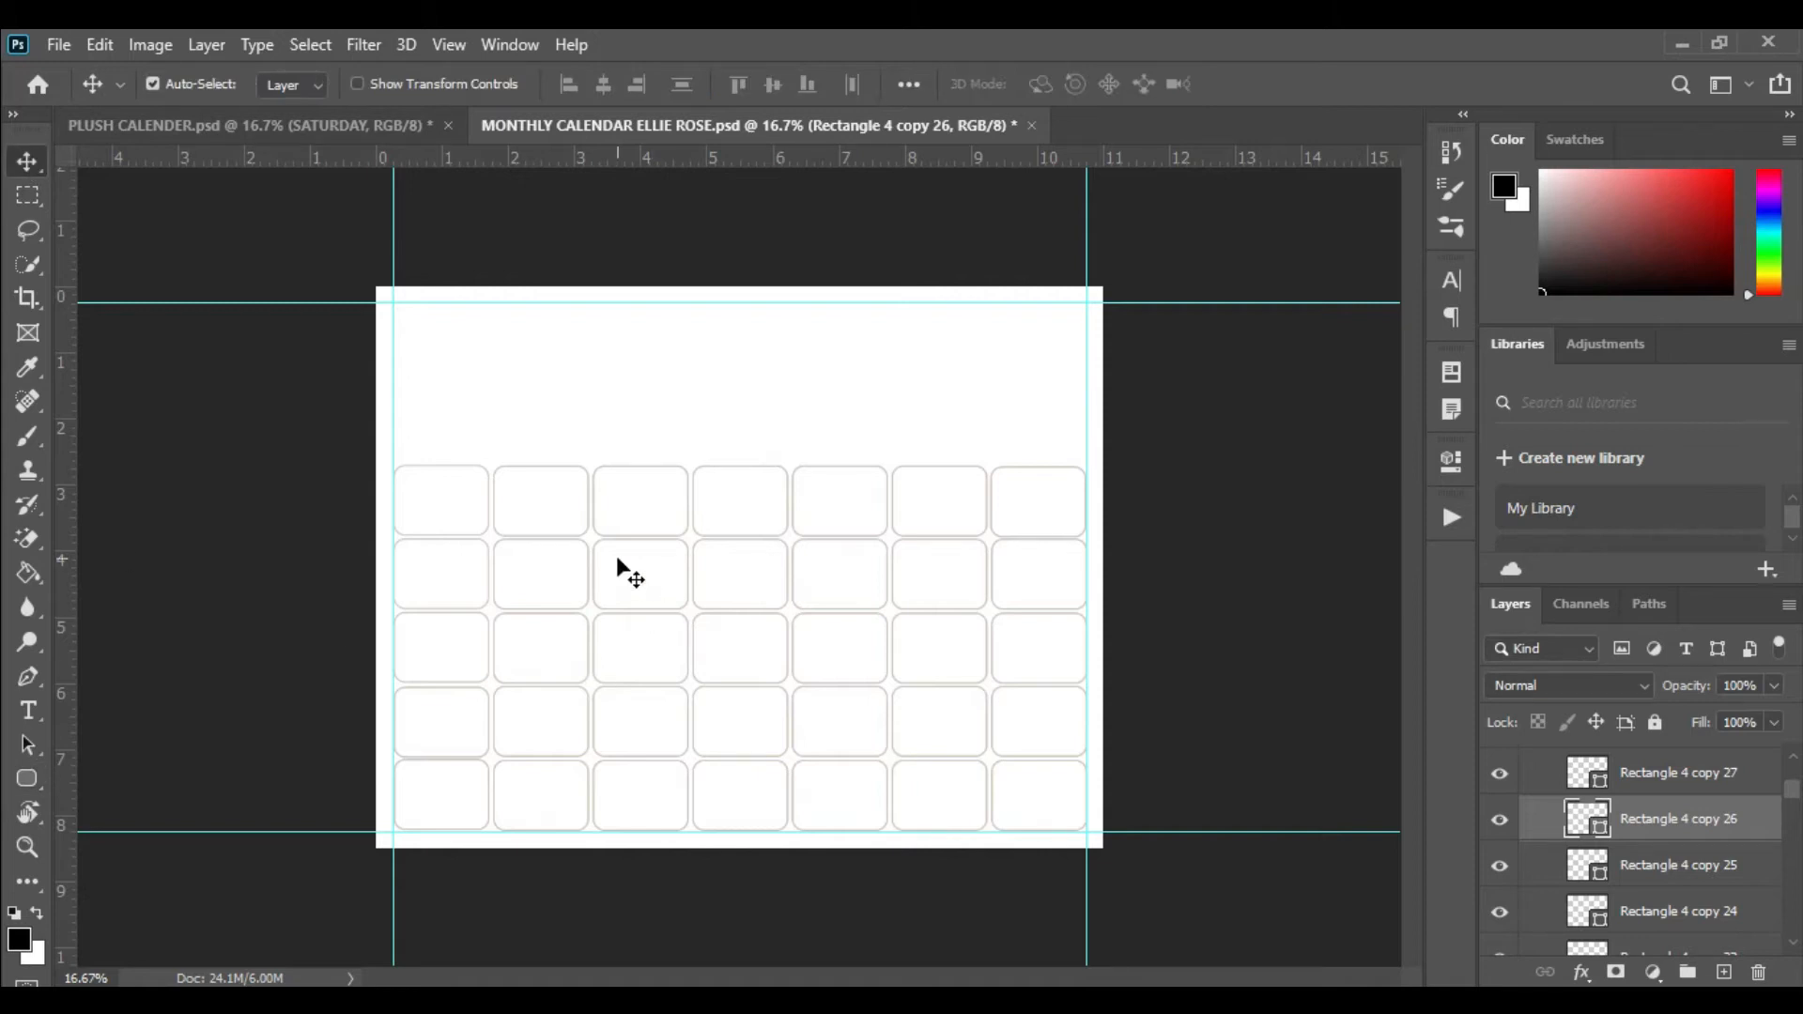
- Collapse the Calendar group, and expand and select the Background group
{"action": "scroll", "coordinate": [1651, 885], "scroll_direction": "up", "scroll_amount": 5}
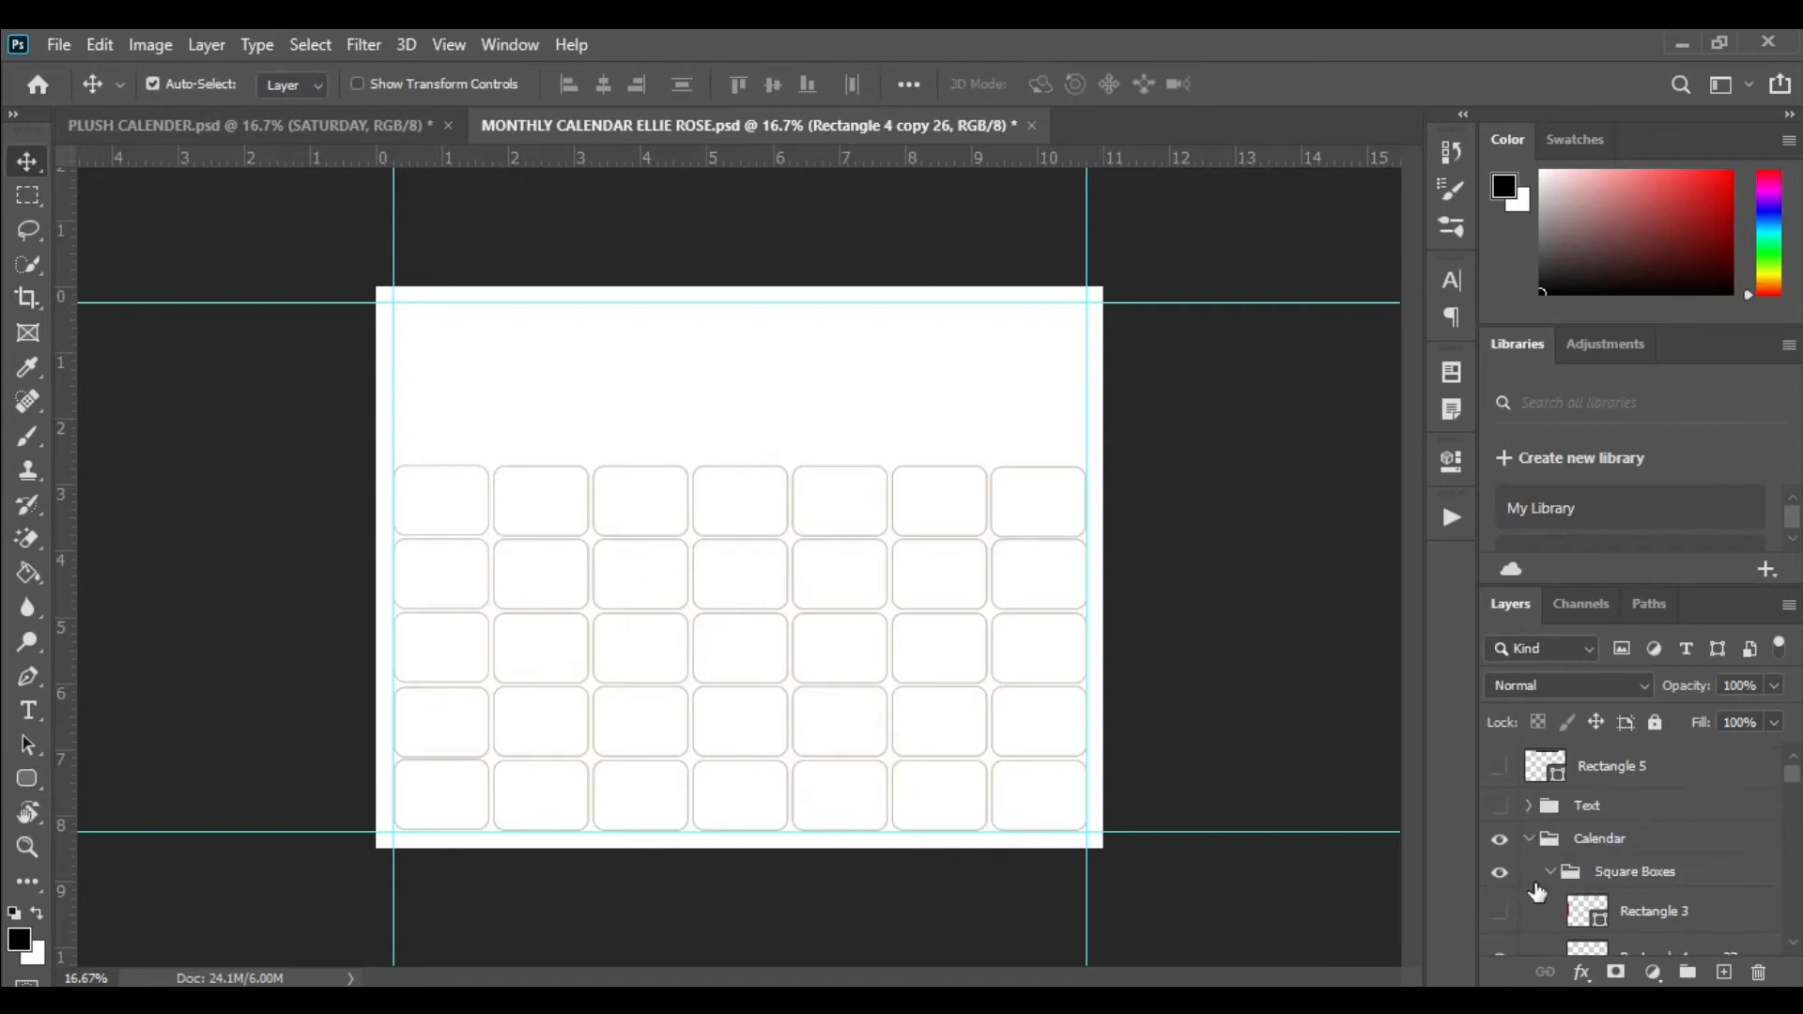
{"action": "left_click", "coordinate": [1531, 842]}
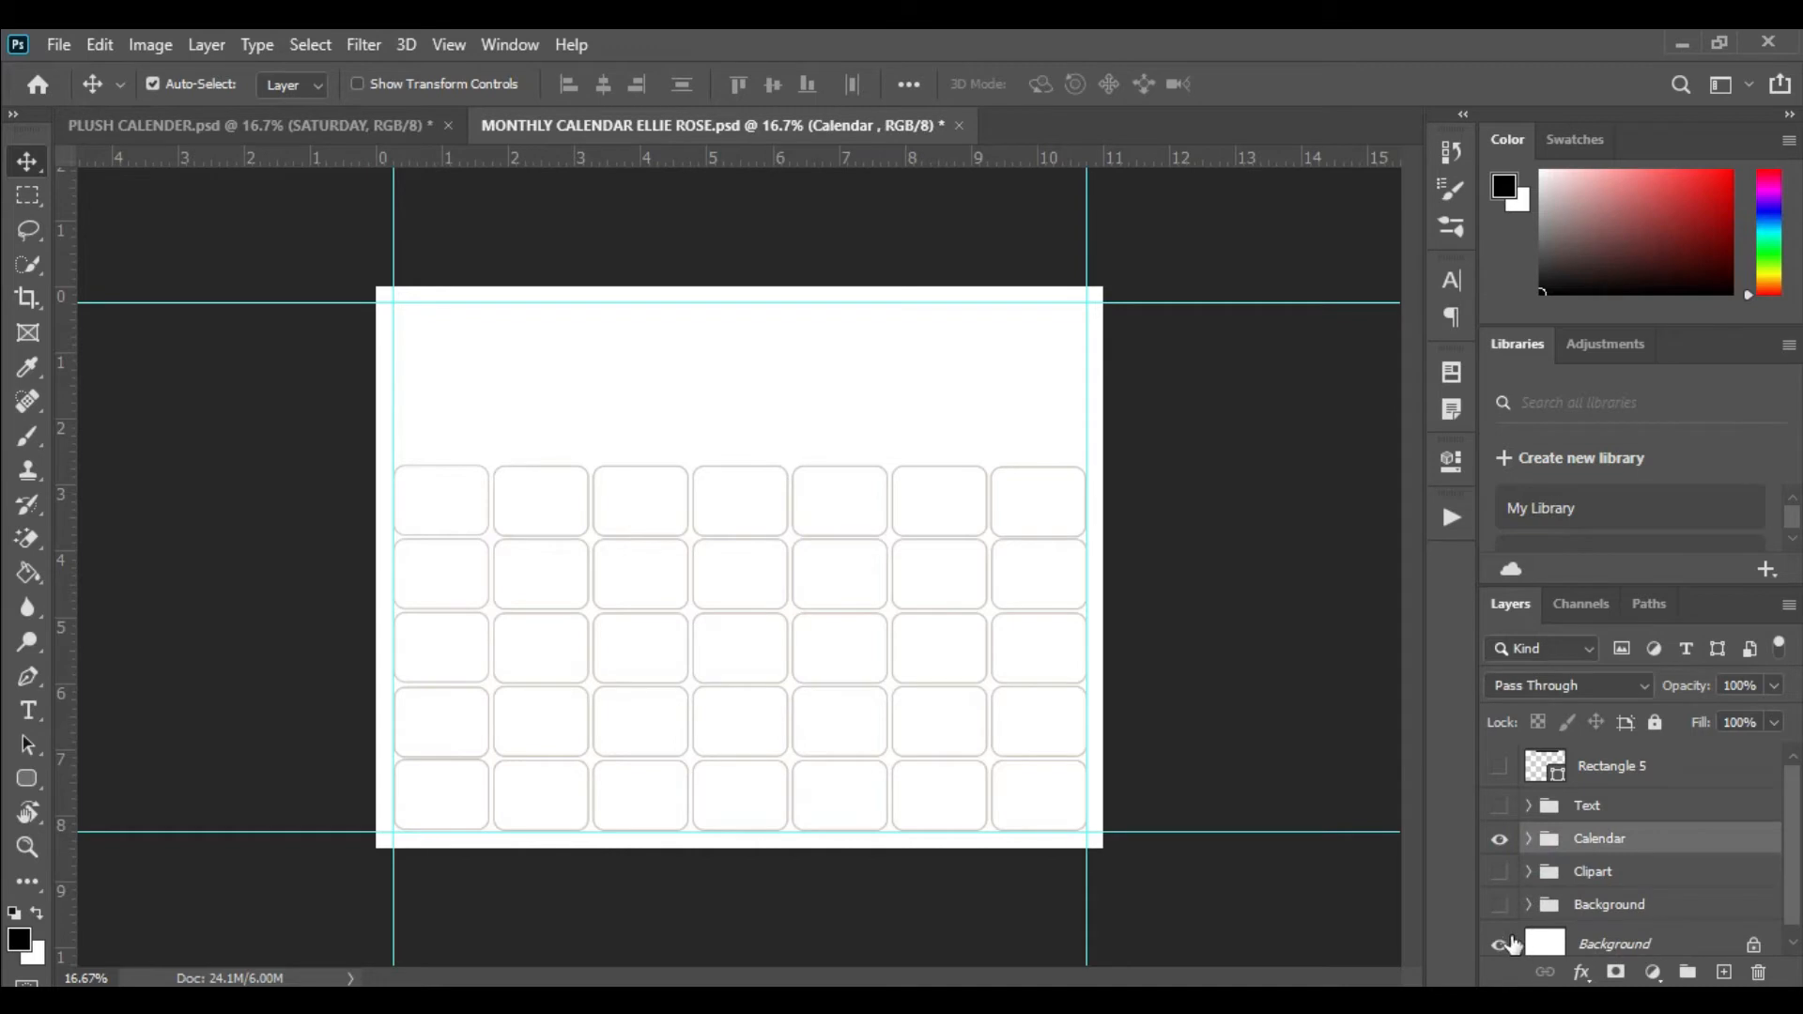
{"action": "left_click", "coordinate": [1529, 906]}
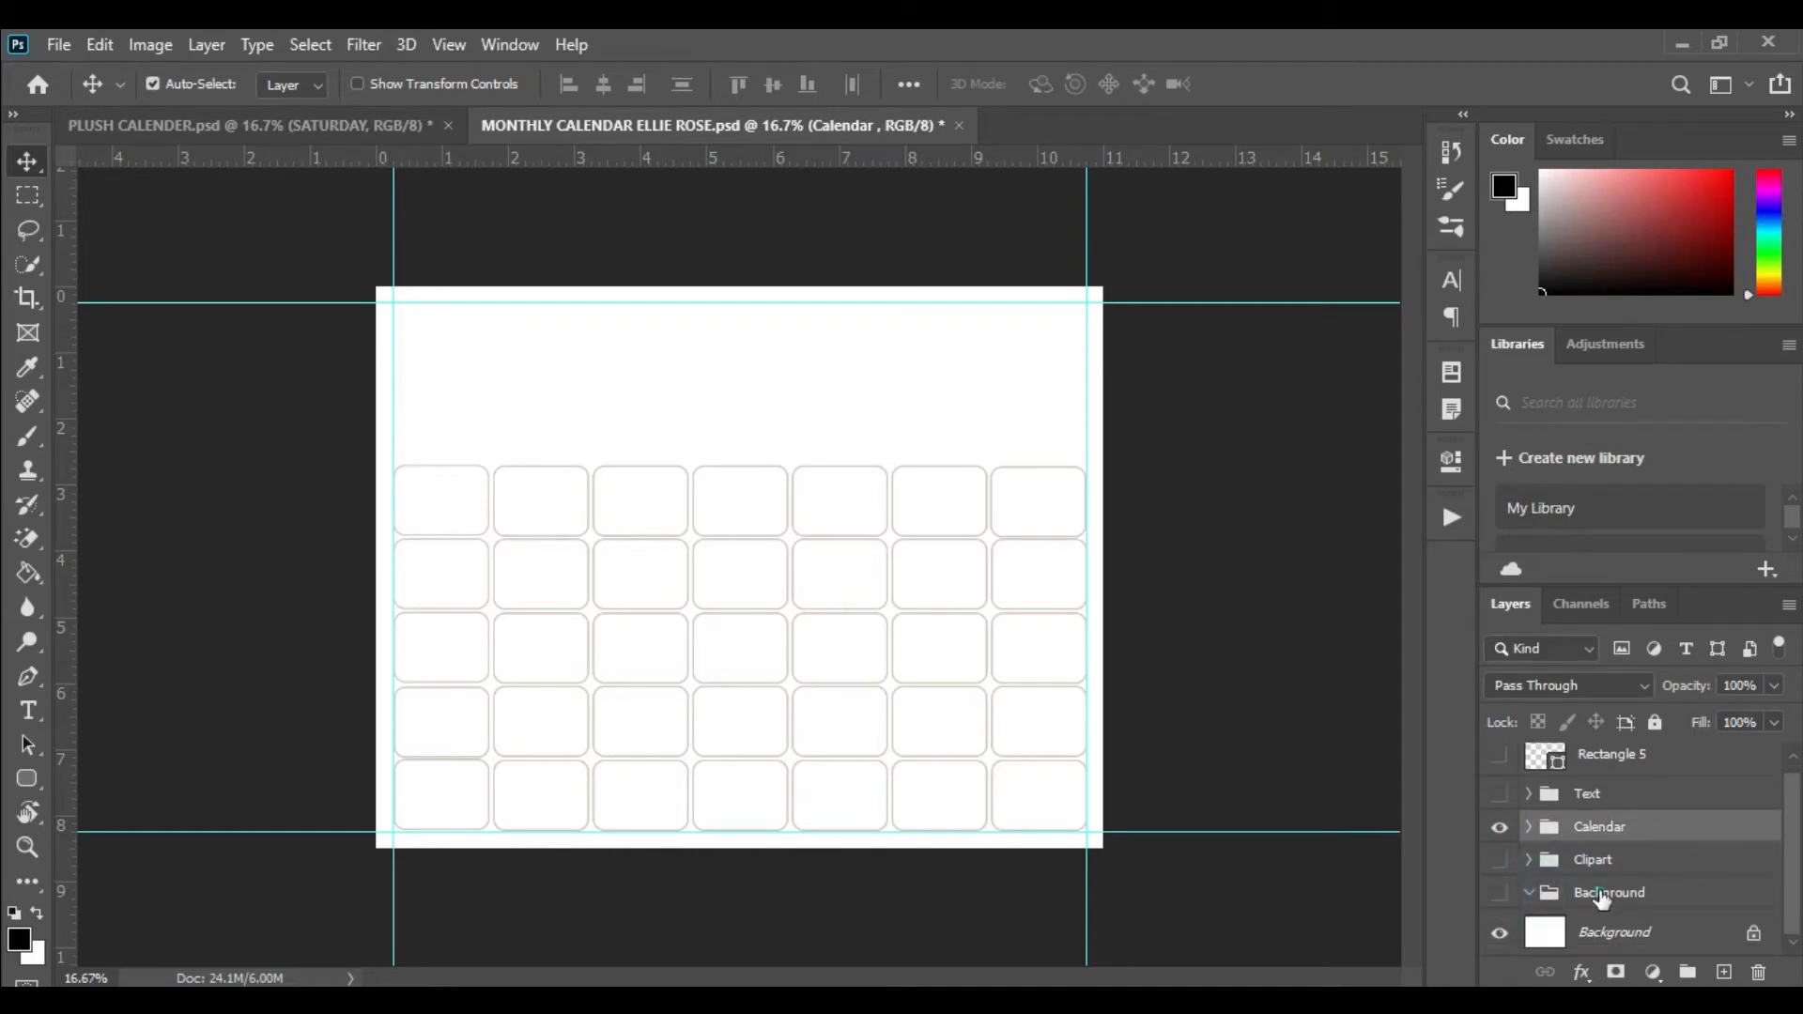
{"action": "left_click", "coordinate": [1653, 892]}
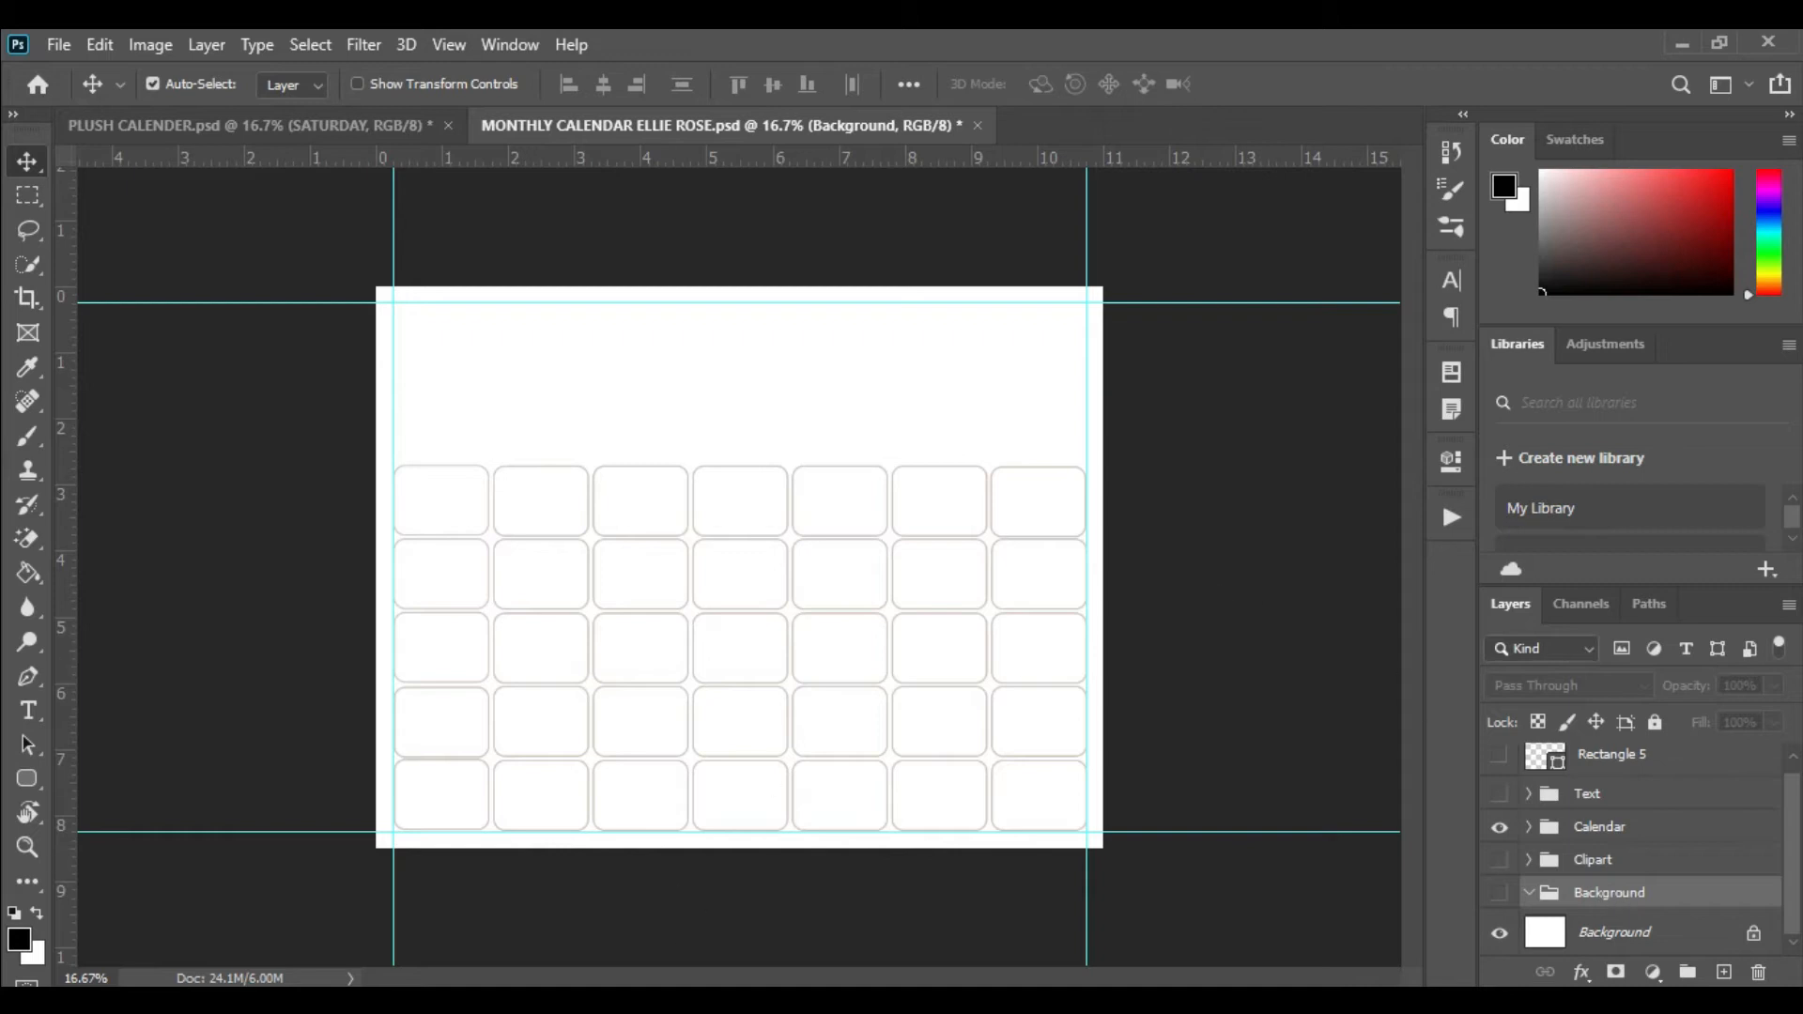
- Place 1244GIRLIEPAPERS16-07 from the Plush clipart folder in File Explorer, align it to the page's top-left corner and scale it to about 92% to cover the page
{"action": "key", "text": "alt+Tab"}
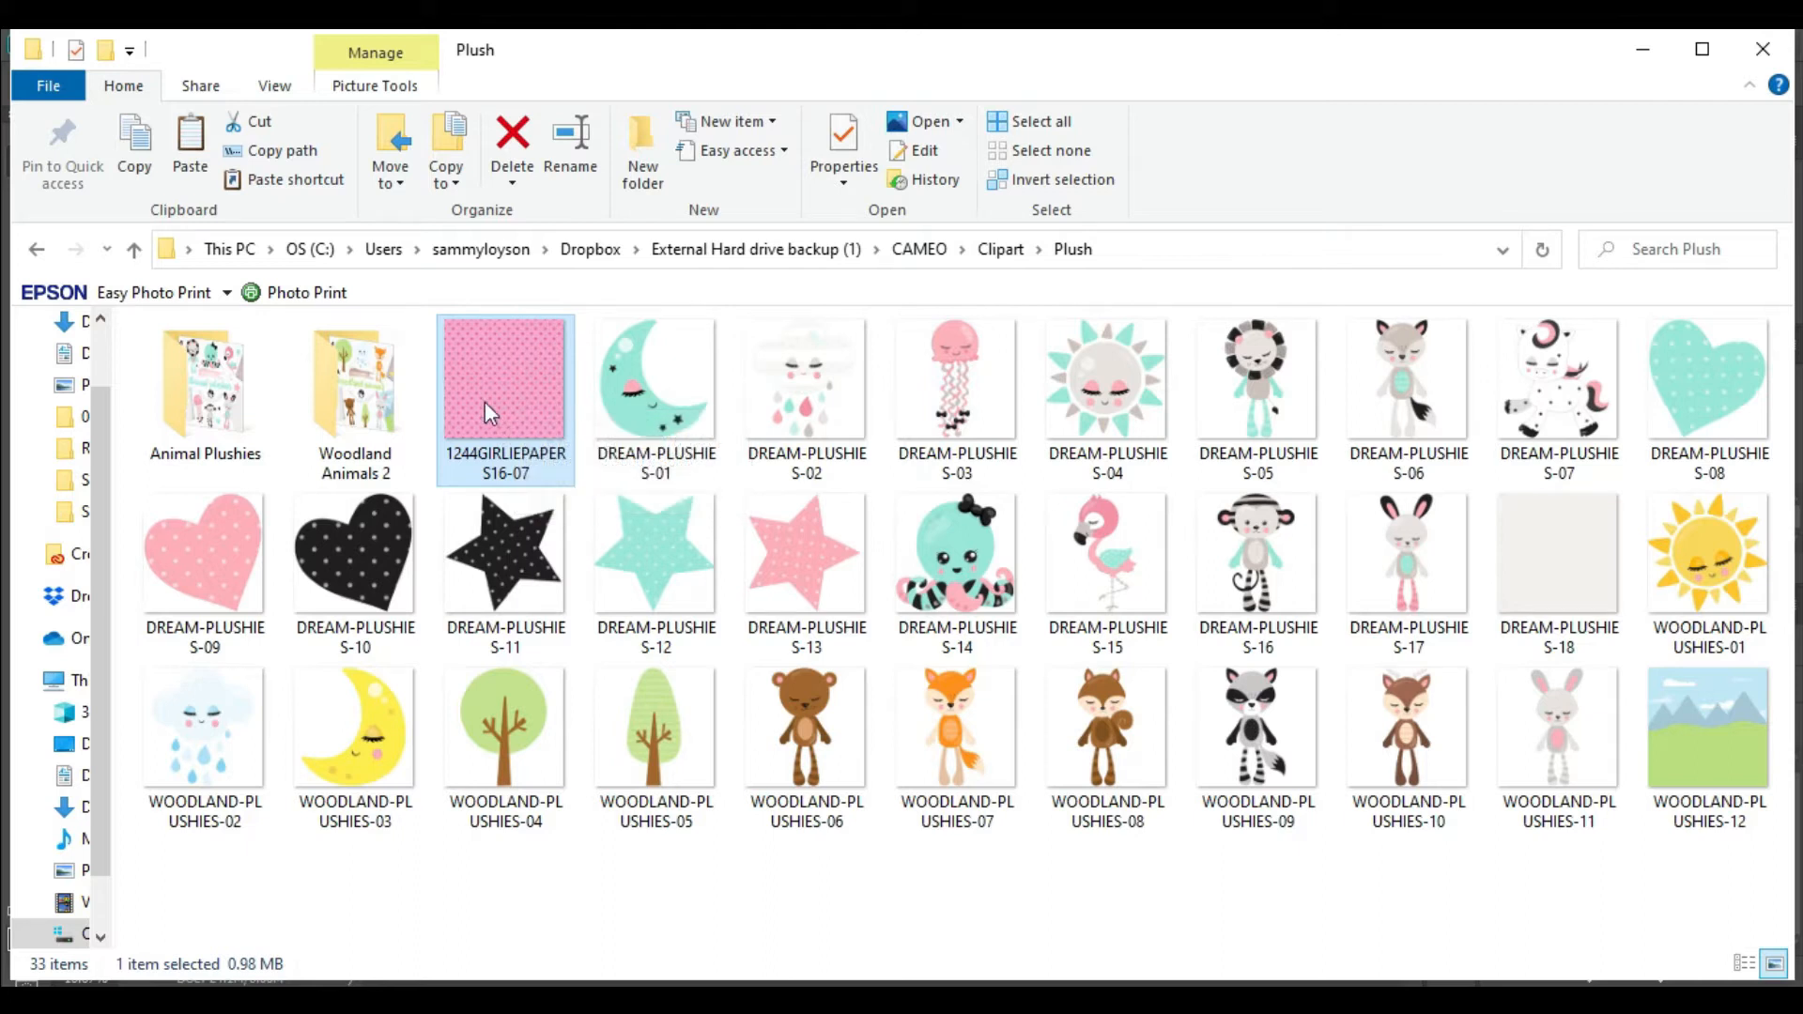
{"action": "left_click_drag", "start_coordinate": [482, 399], "coordinate": [881, 952]}
{"action": "left_click_drag", "start_coordinate": [881, 858], "coordinate": [881, 858]}
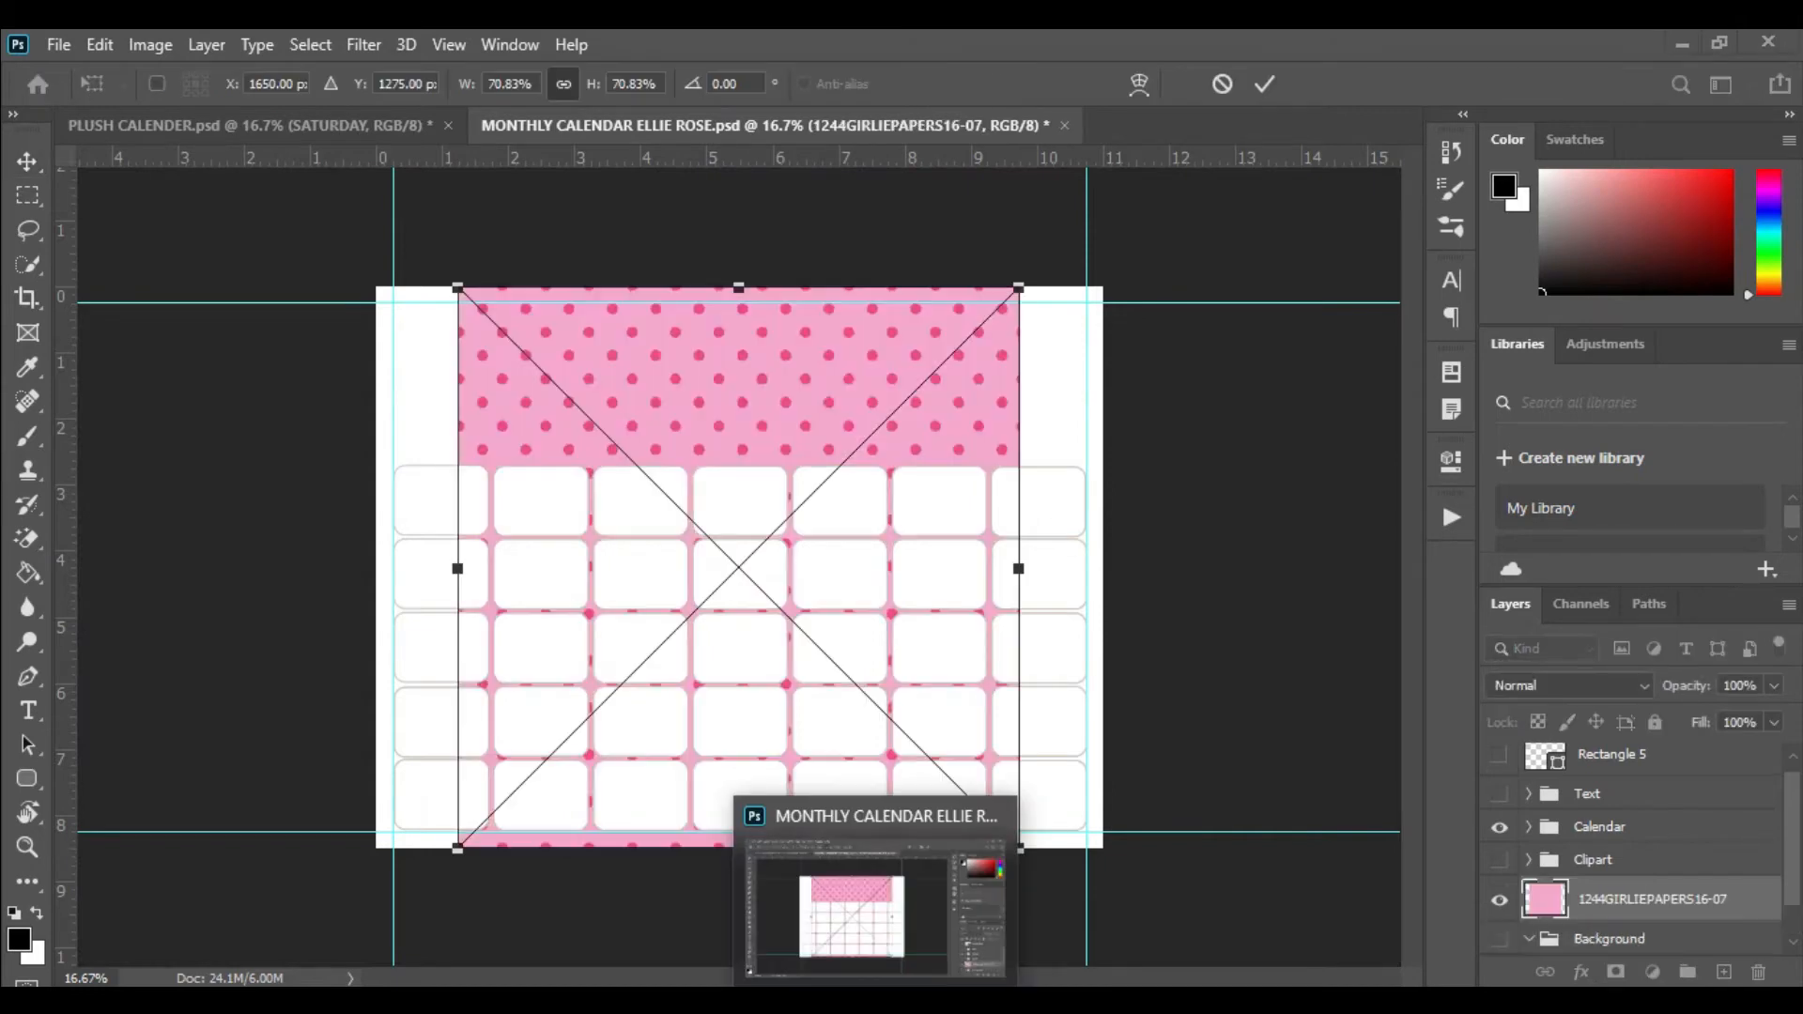
{"action": "left_click_drag", "start_coordinate": [826, 402], "coordinate": [742, 398]}
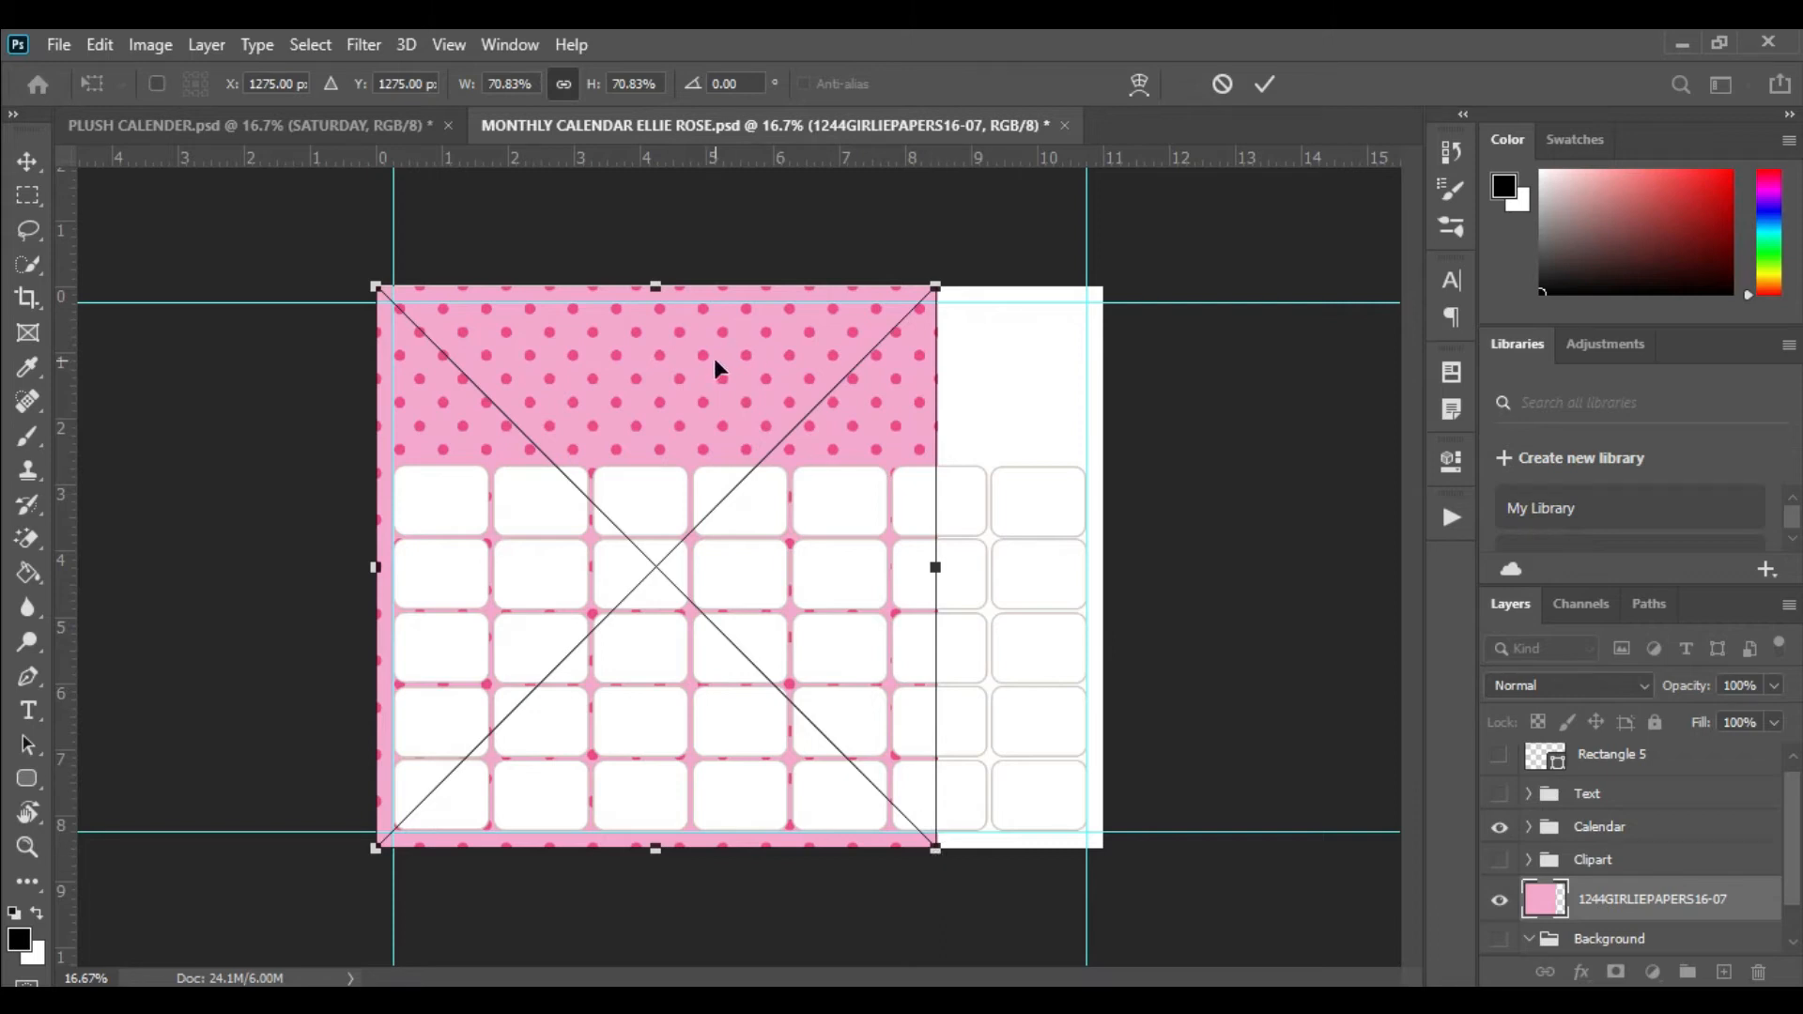
{"action": "left_click_drag", "start_coordinate": [931, 844], "coordinate": [1108, 987]}
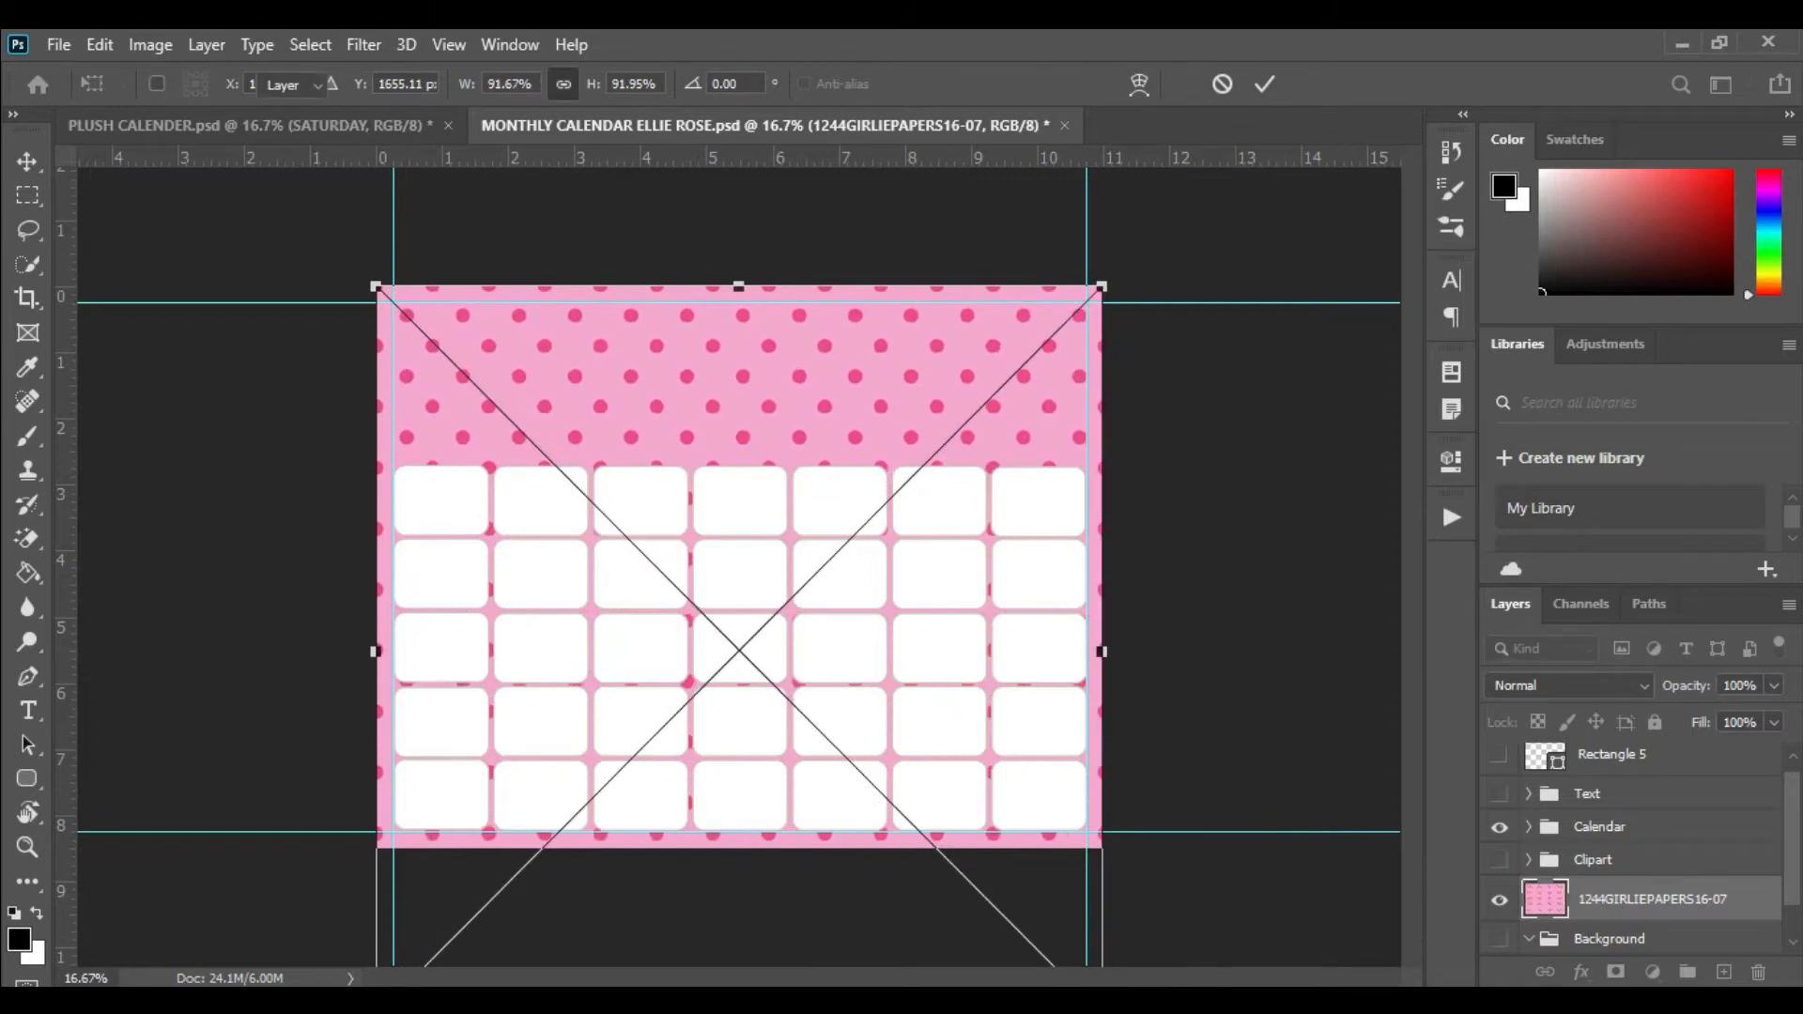
{"action": "key", "text": "Return"}
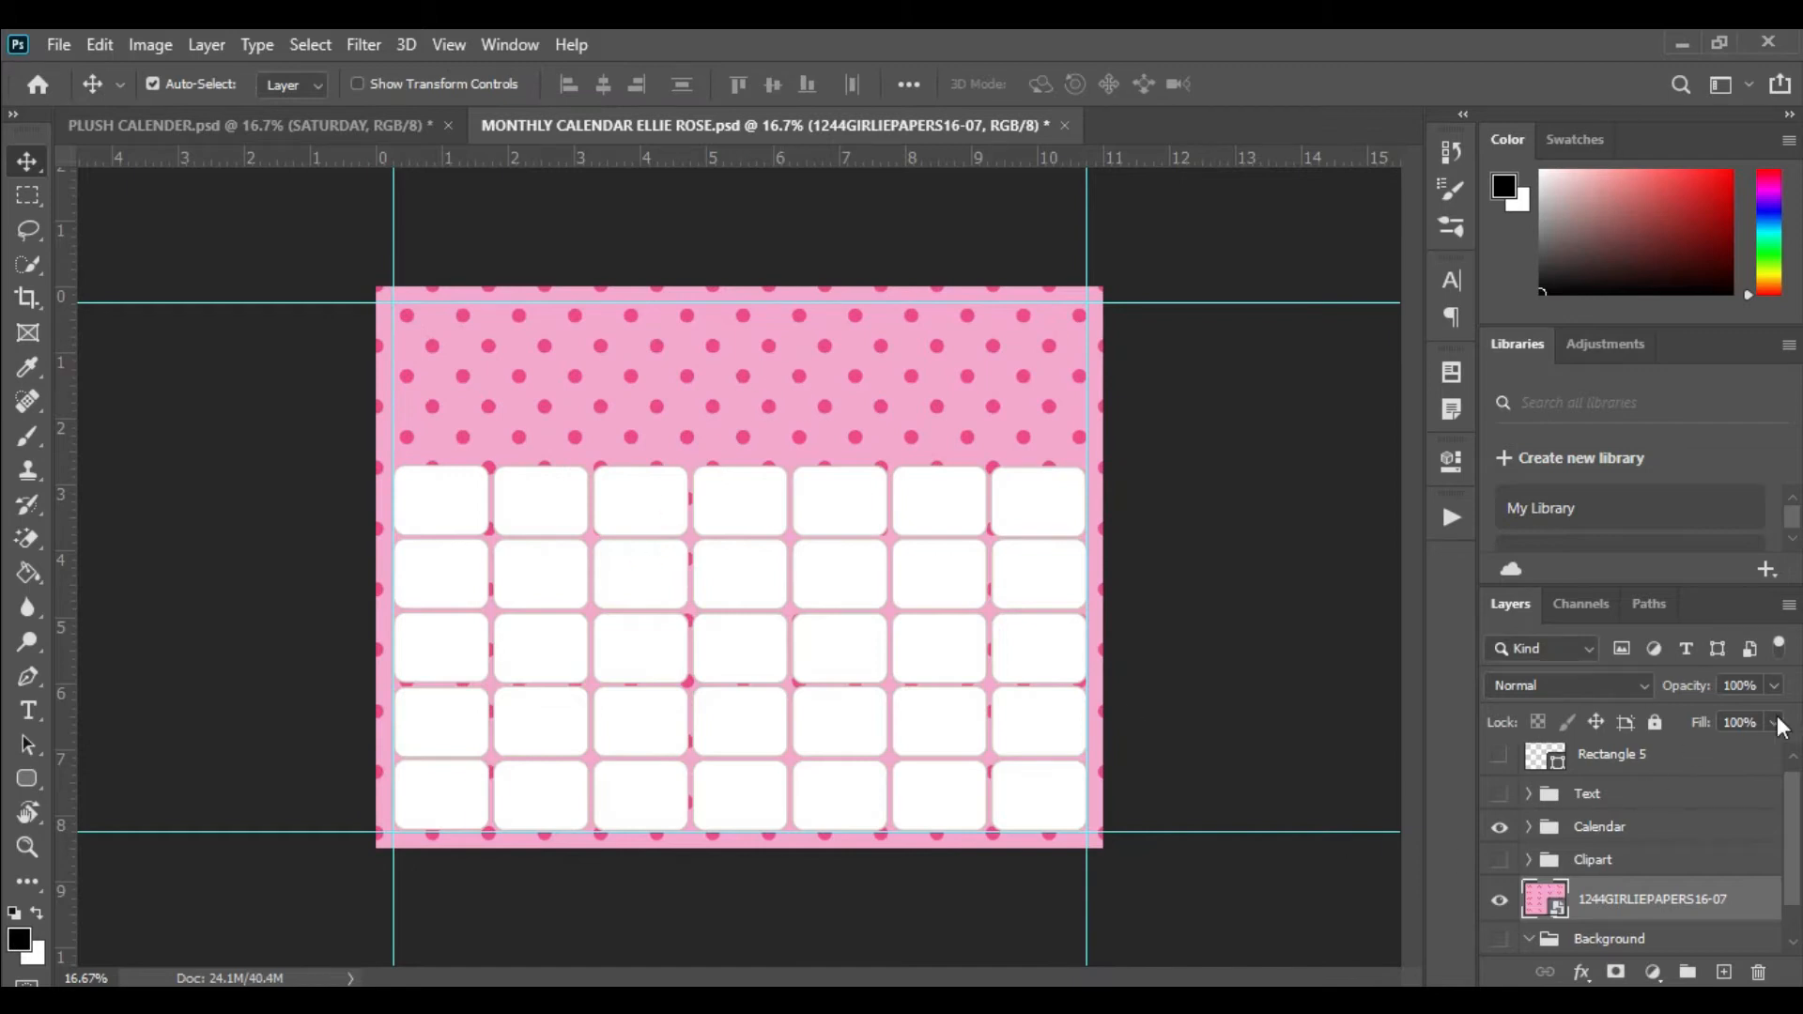
- Lower the polka-dot paper layer's opacity to 48%
{"action": "left_click", "coordinate": [1775, 687]}
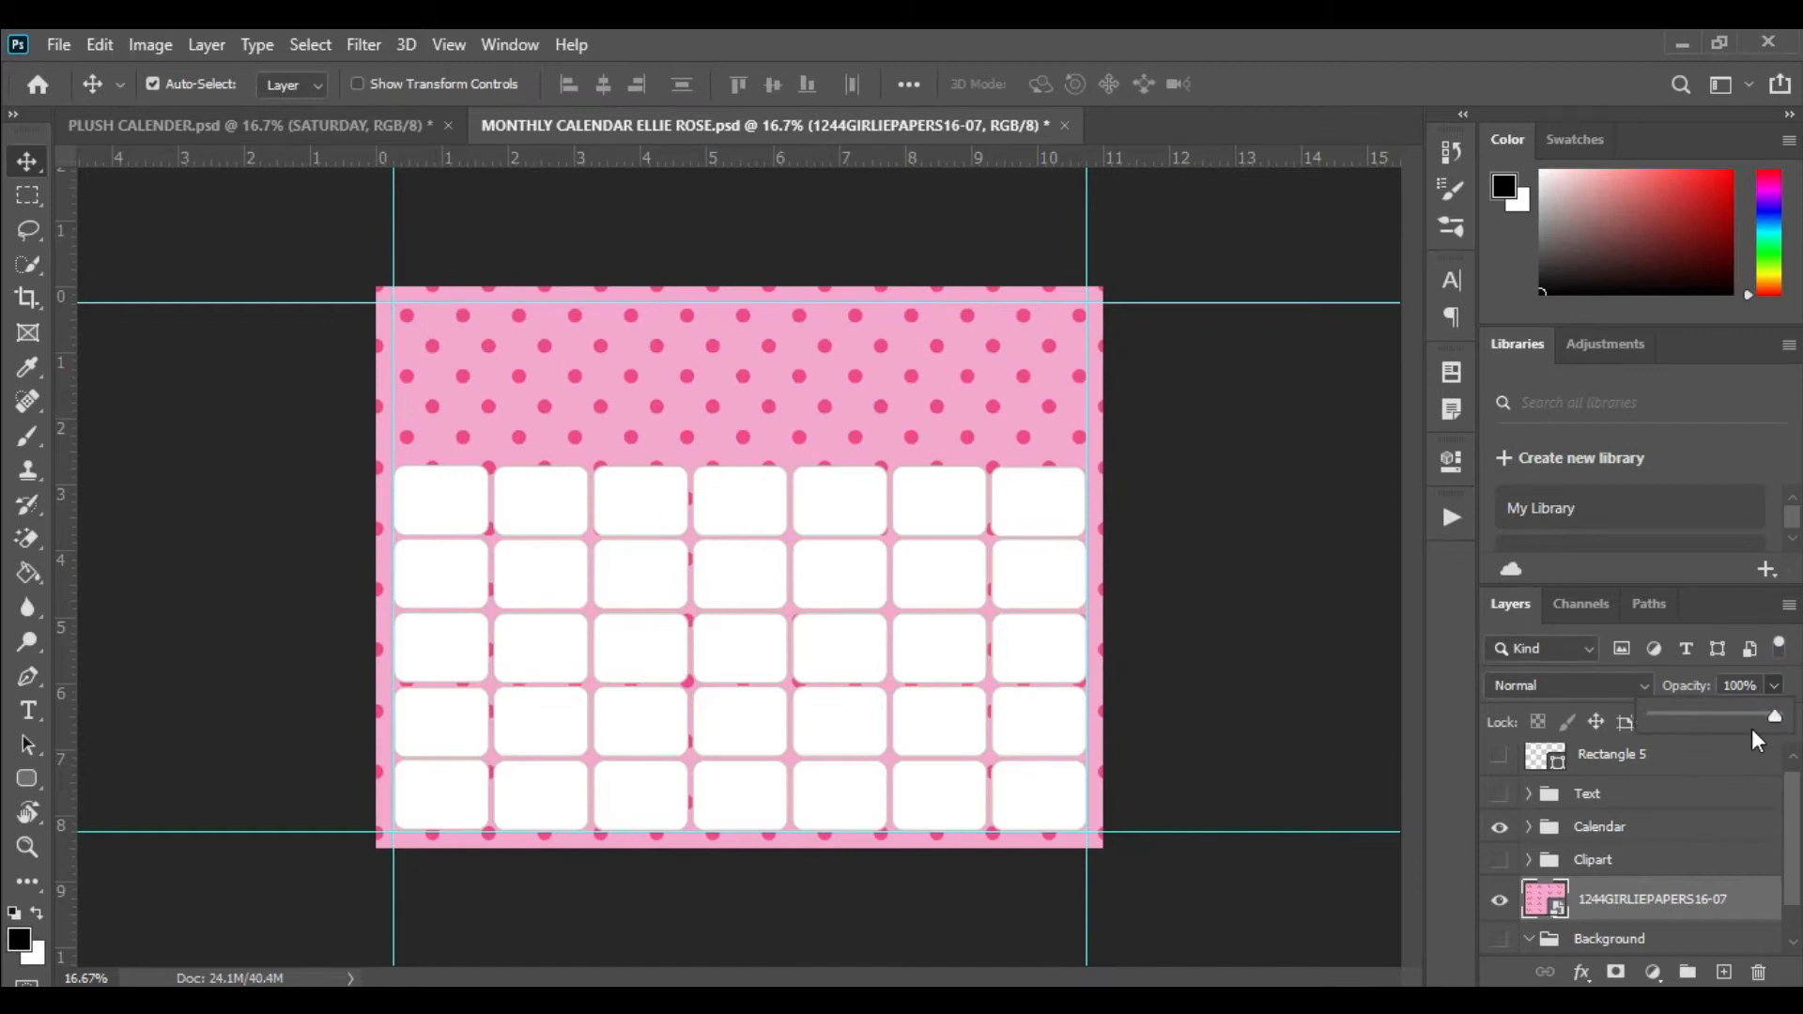
{"action": "left_click_drag", "start_coordinate": [1778, 722], "coordinate": [1719, 718]}
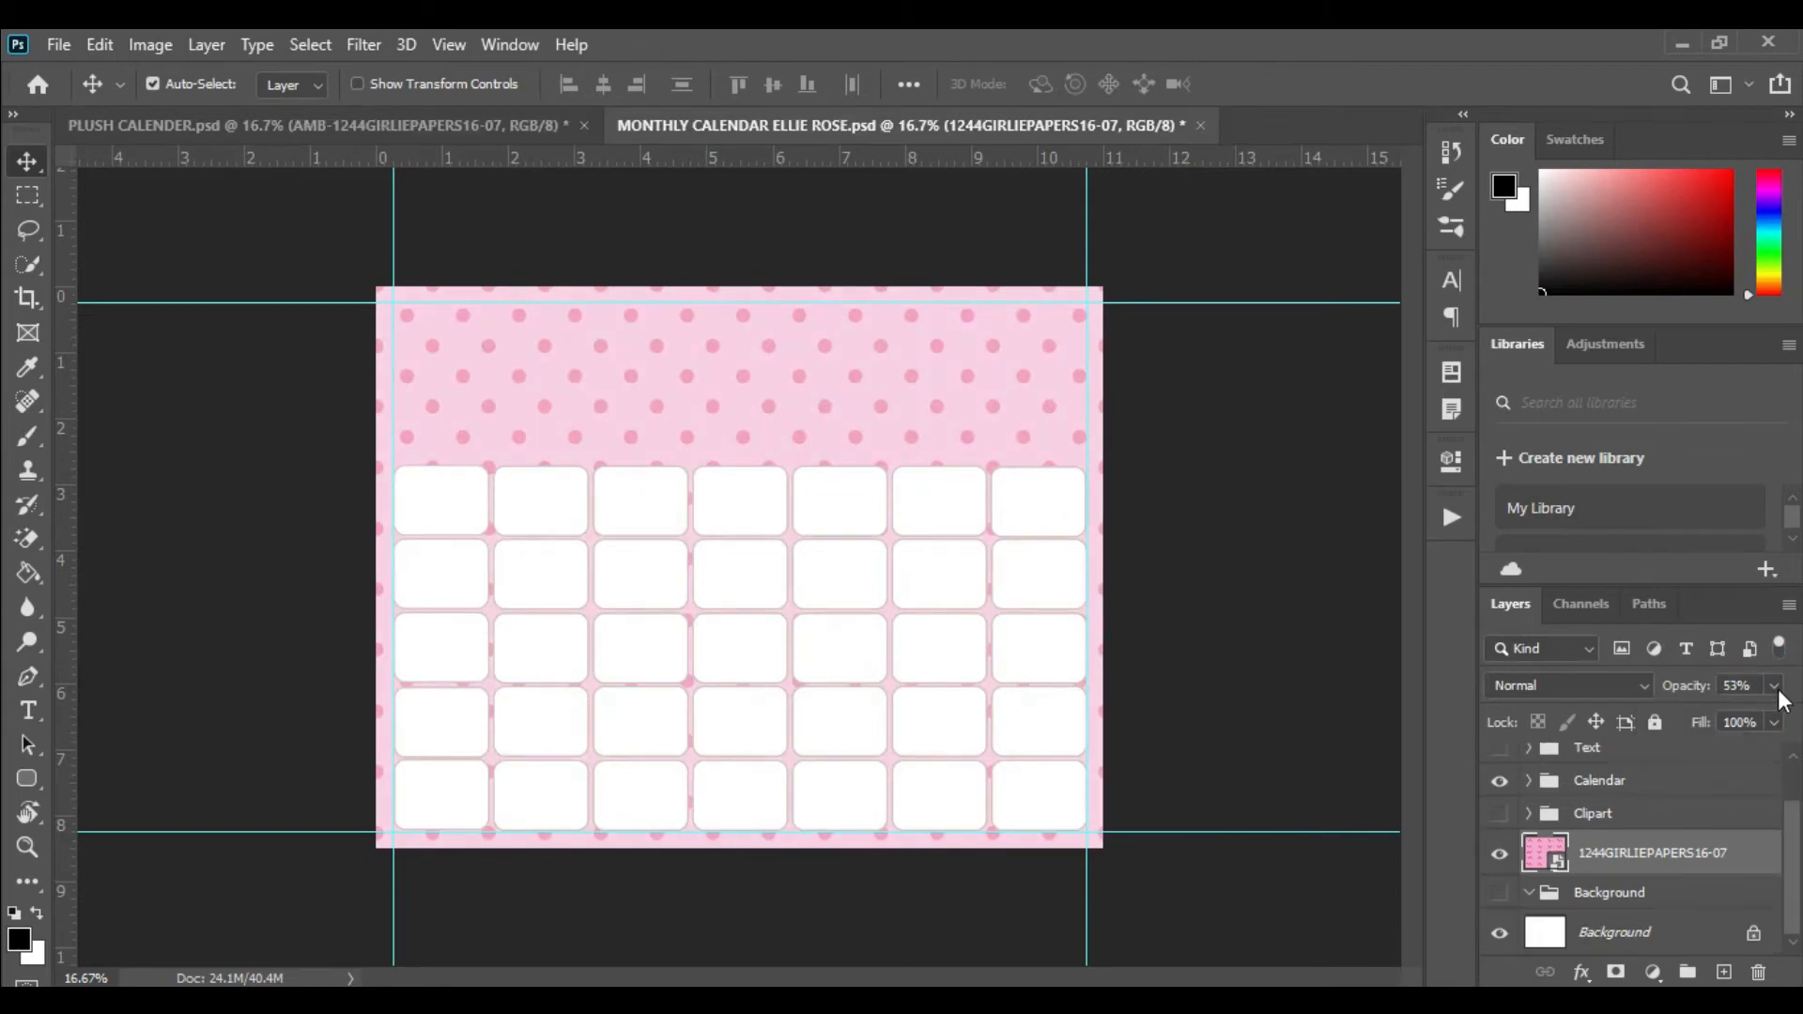
{"action": "left_click", "coordinate": [1775, 688]}
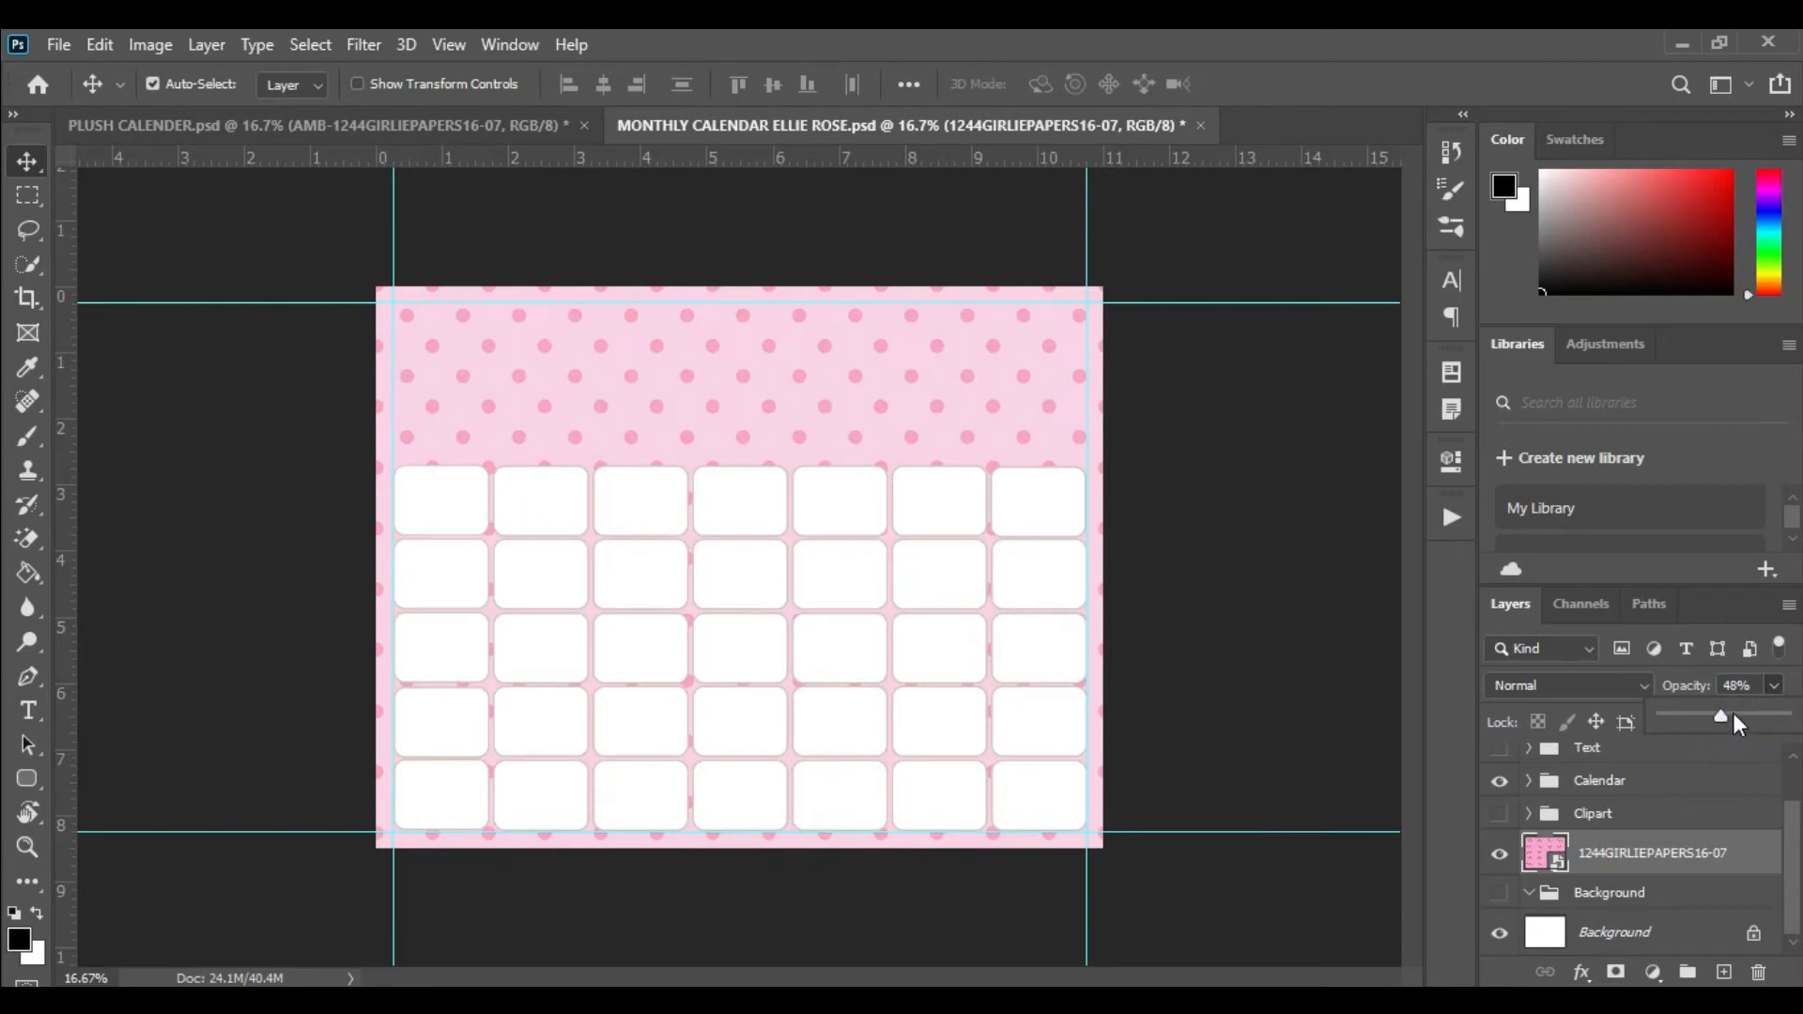
{"action": "left_click", "coordinate": [683, 432]}
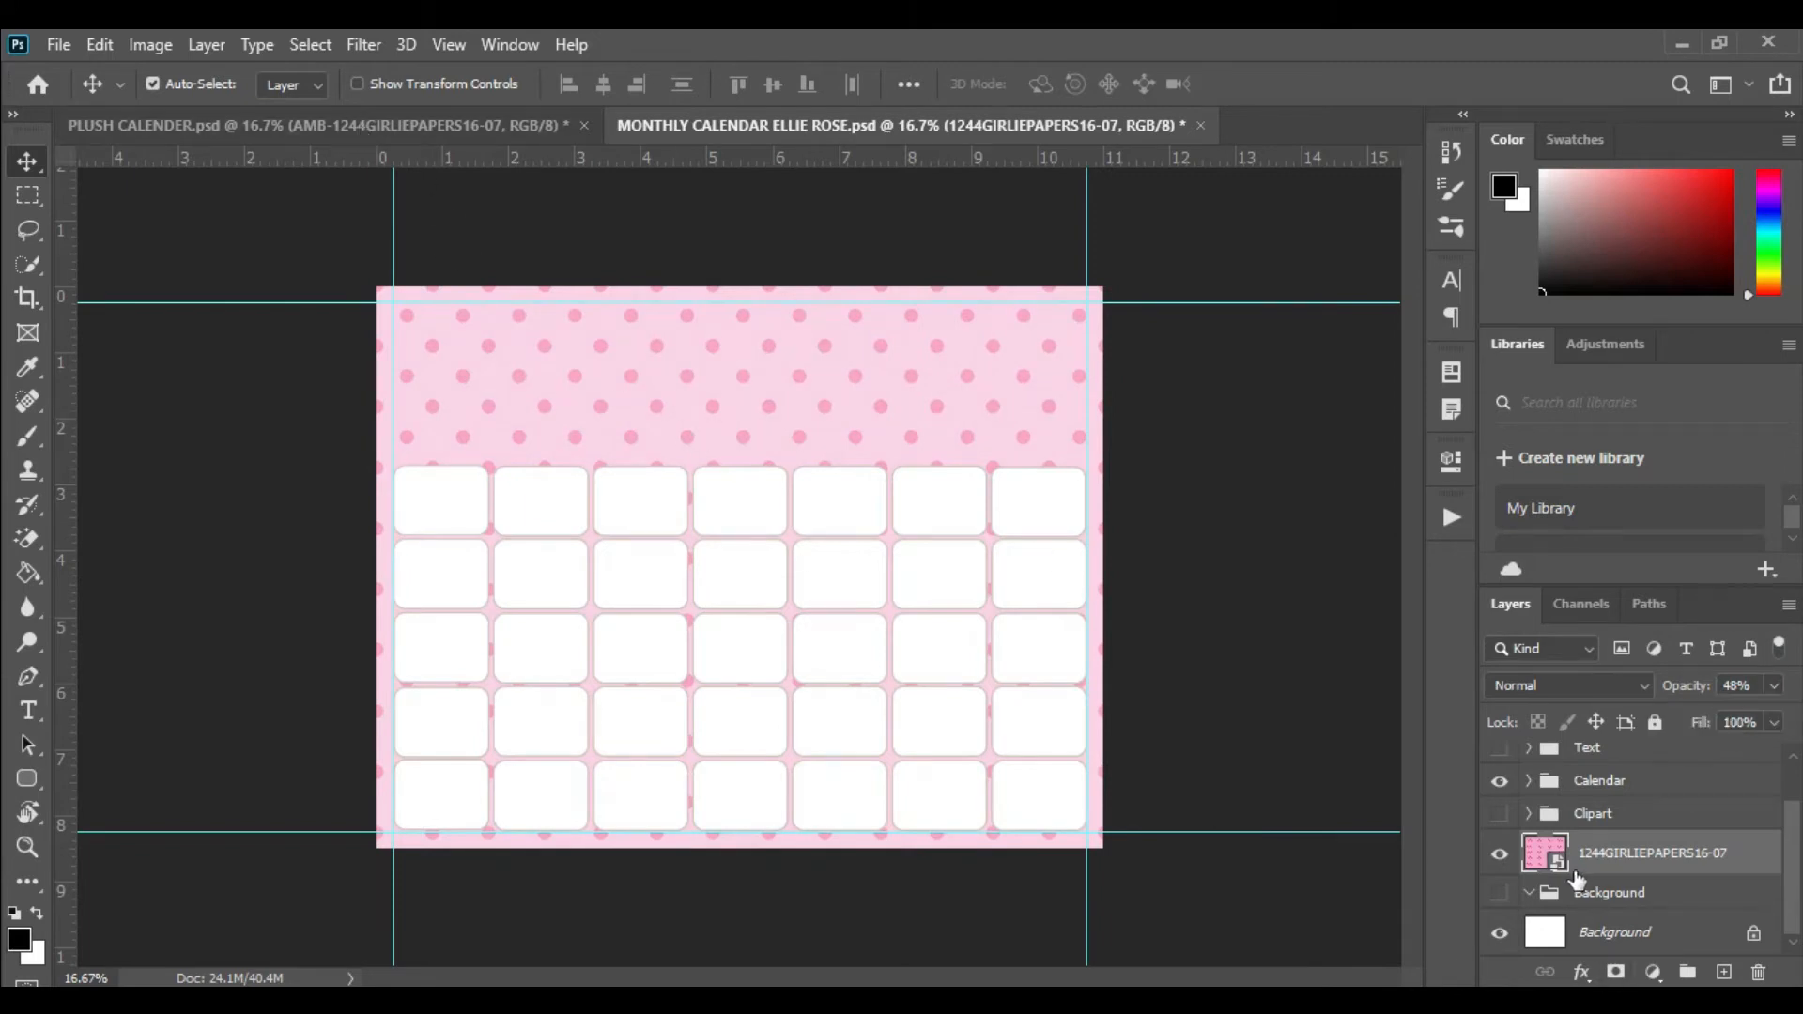
- Move the polka-dot paper layer into the Background group, collapse the group and make it visible
{"action": "left_click_drag", "start_coordinate": [1621, 860], "coordinate": [1617, 902]}
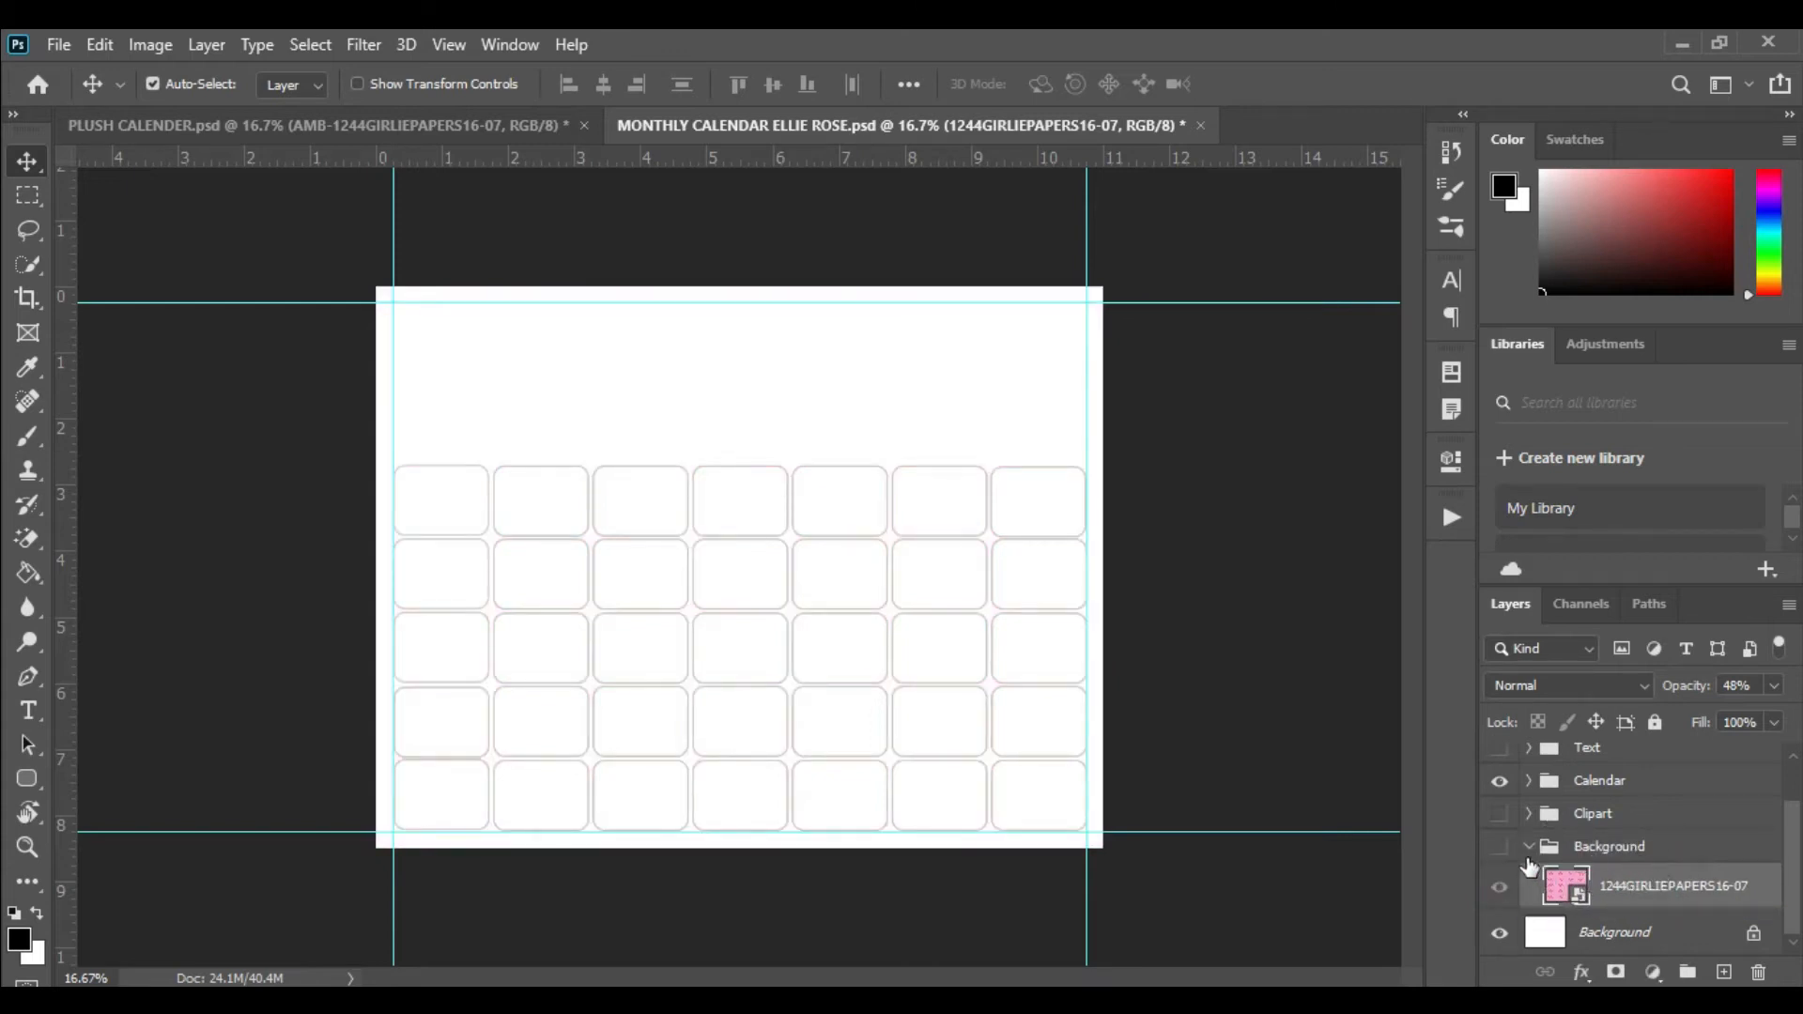
{"action": "left_click", "coordinate": [1529, 850]}
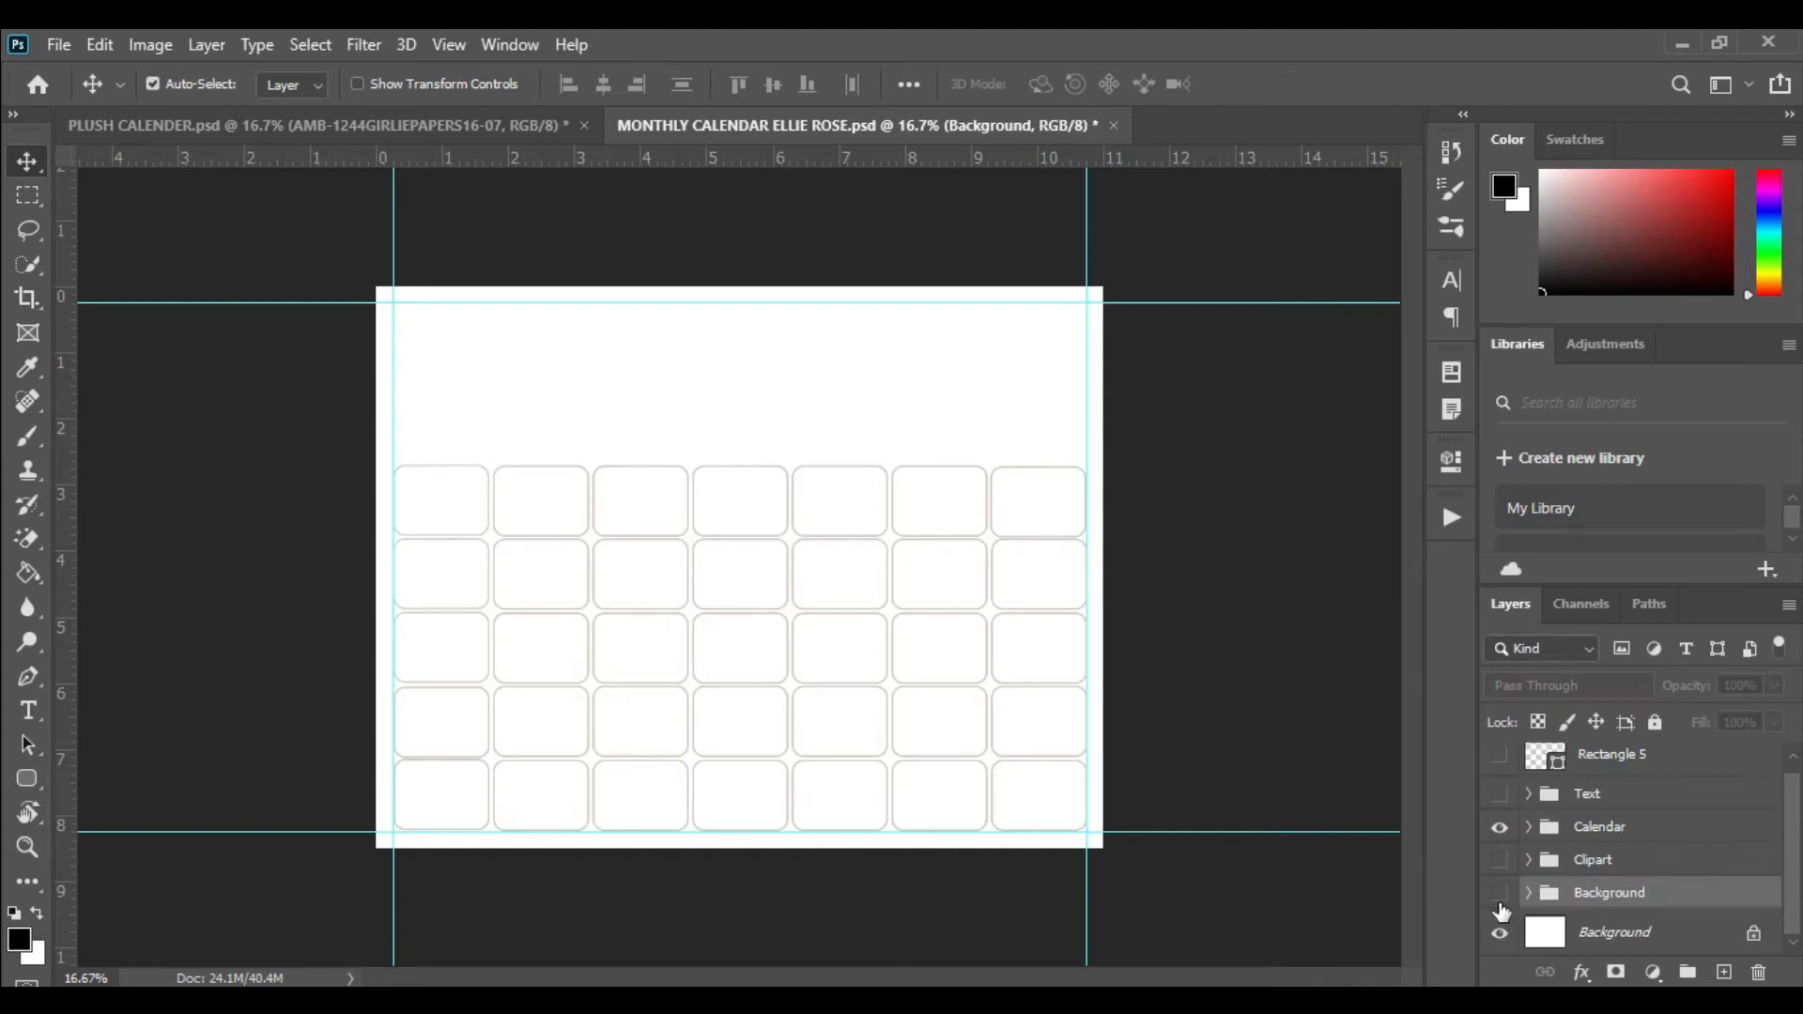
{"action": "left_click", "coordinate": [1500, 894]}
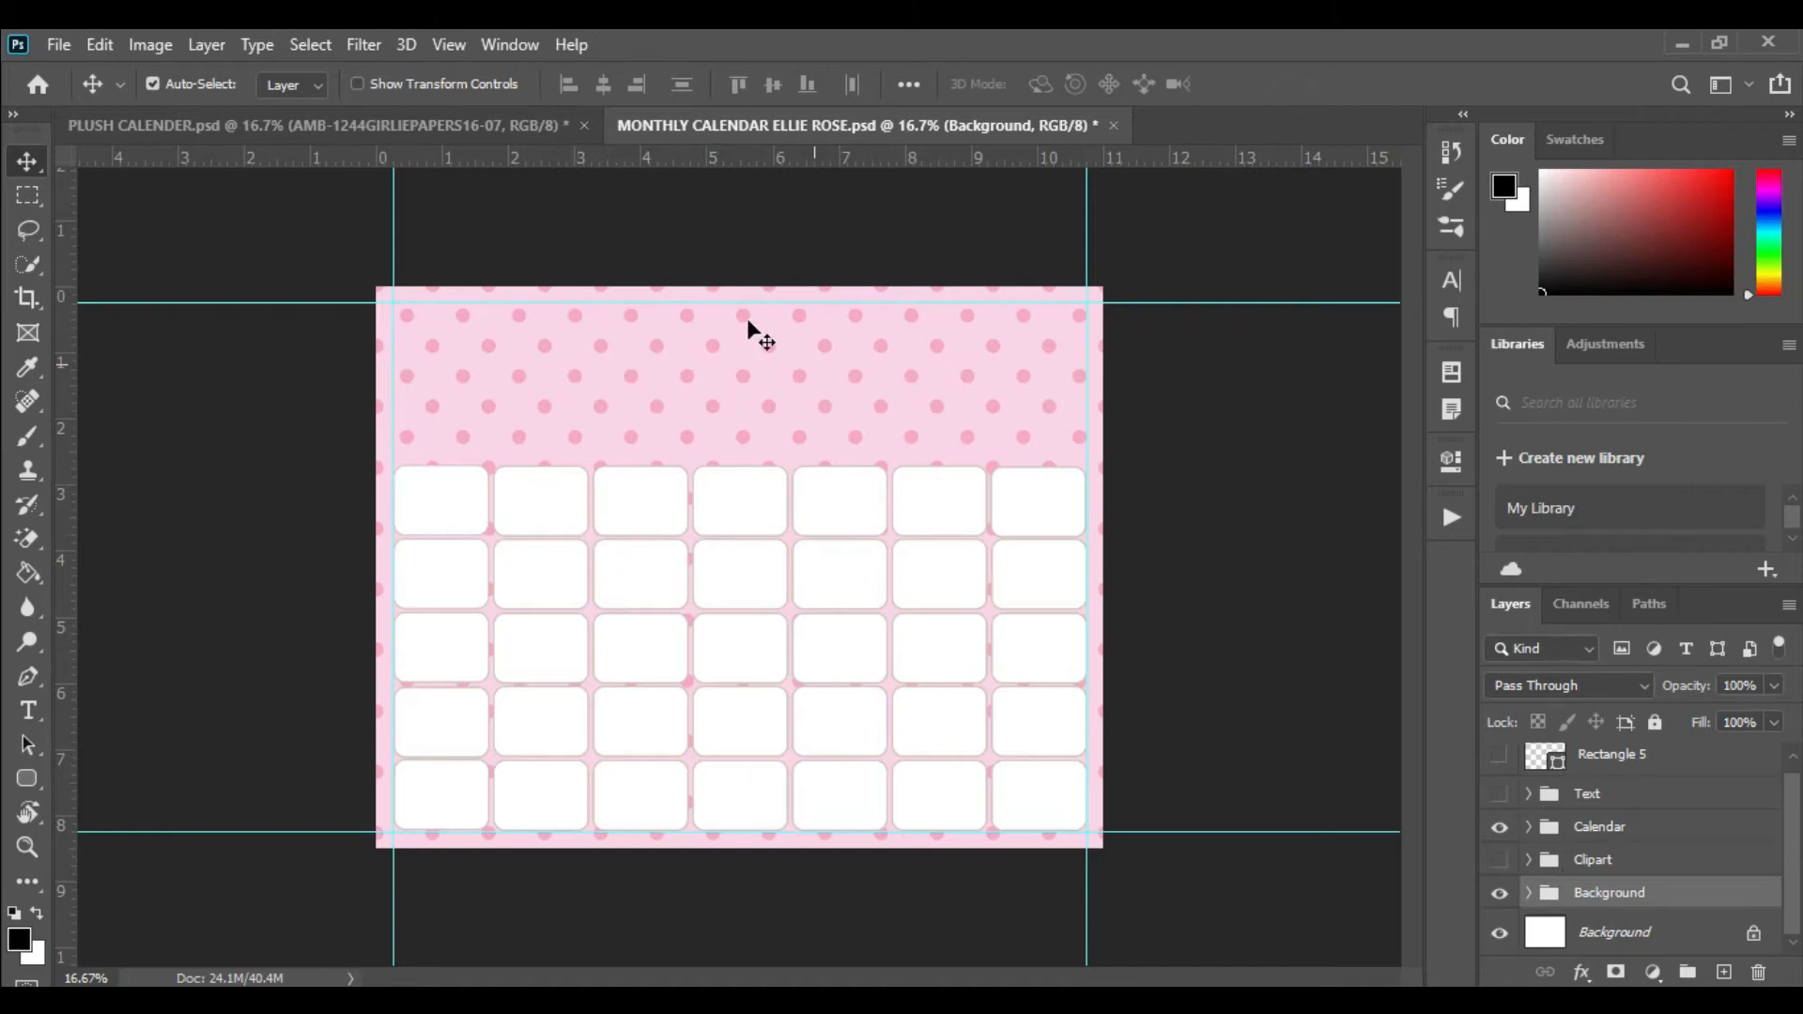
- Add a new blank layer, move it into the Text group and expand that group
{"action": "left_click", "coordinate": [1597, 798]}
{"action": "left_click", "coordinate": [1725, 970]}
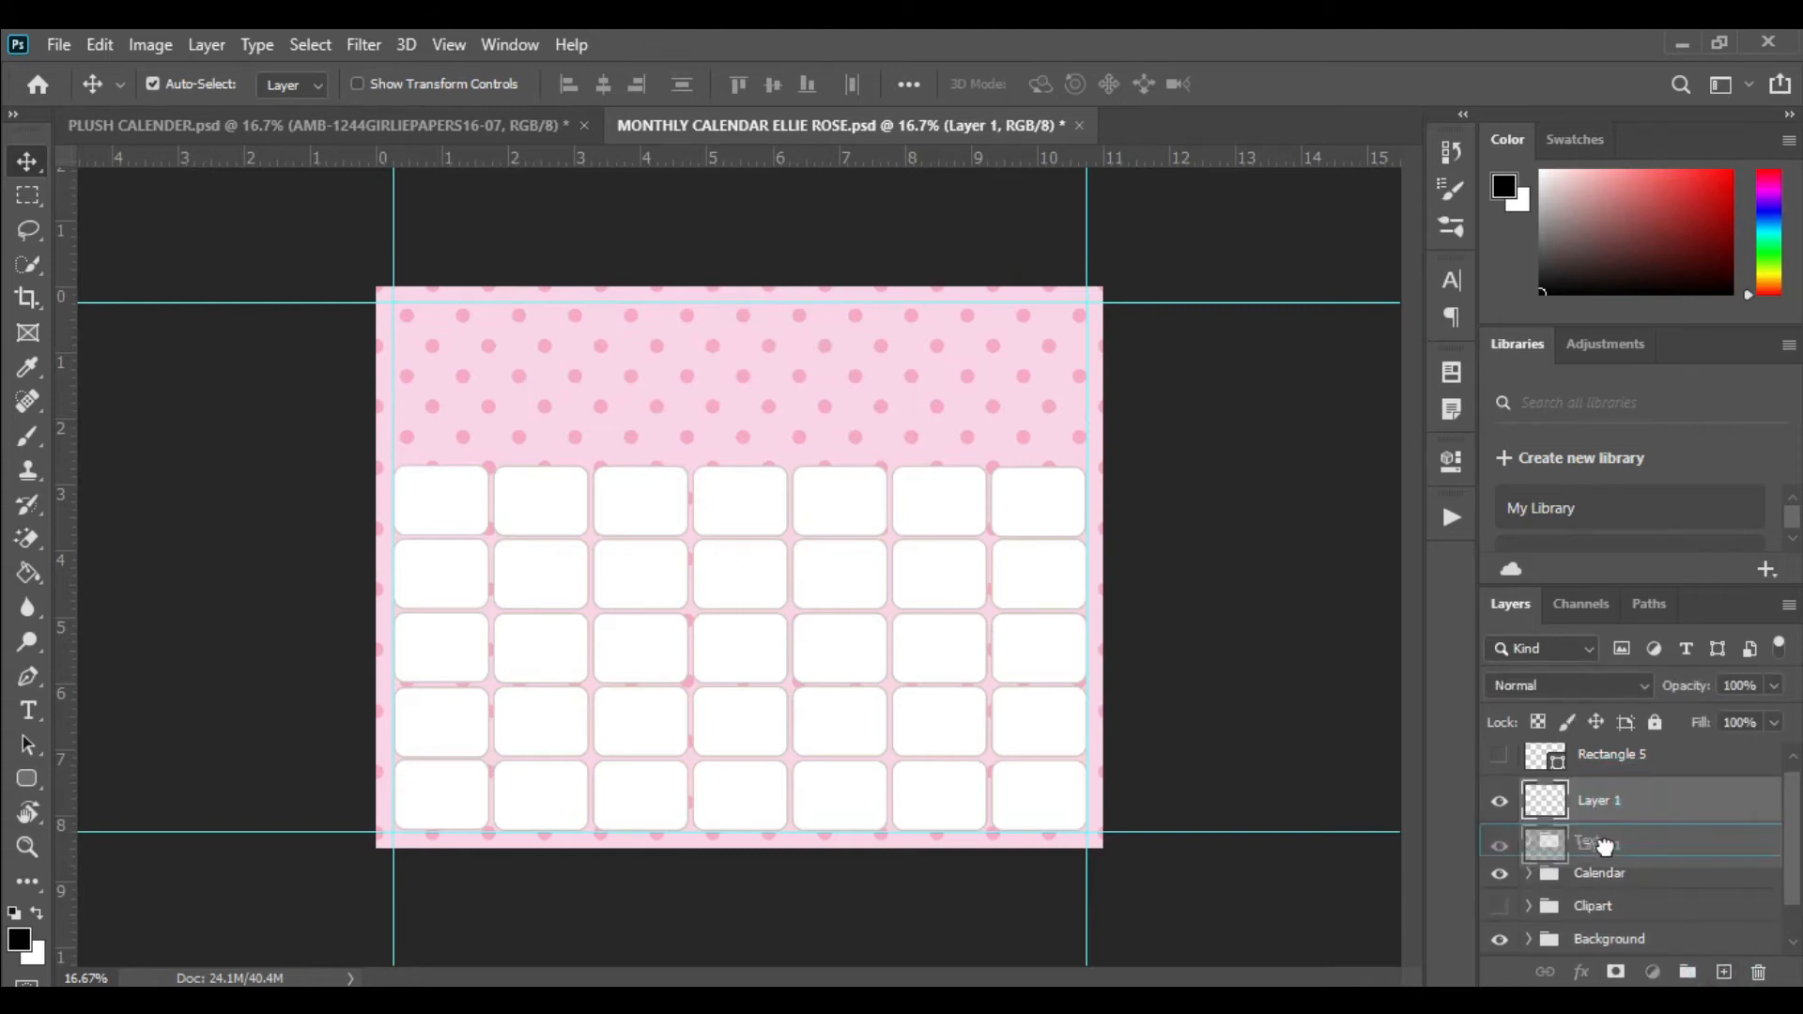
{"action": "key", "text": "Delete"}
{"action": "left_click", "coordinate": [1529, 796]}
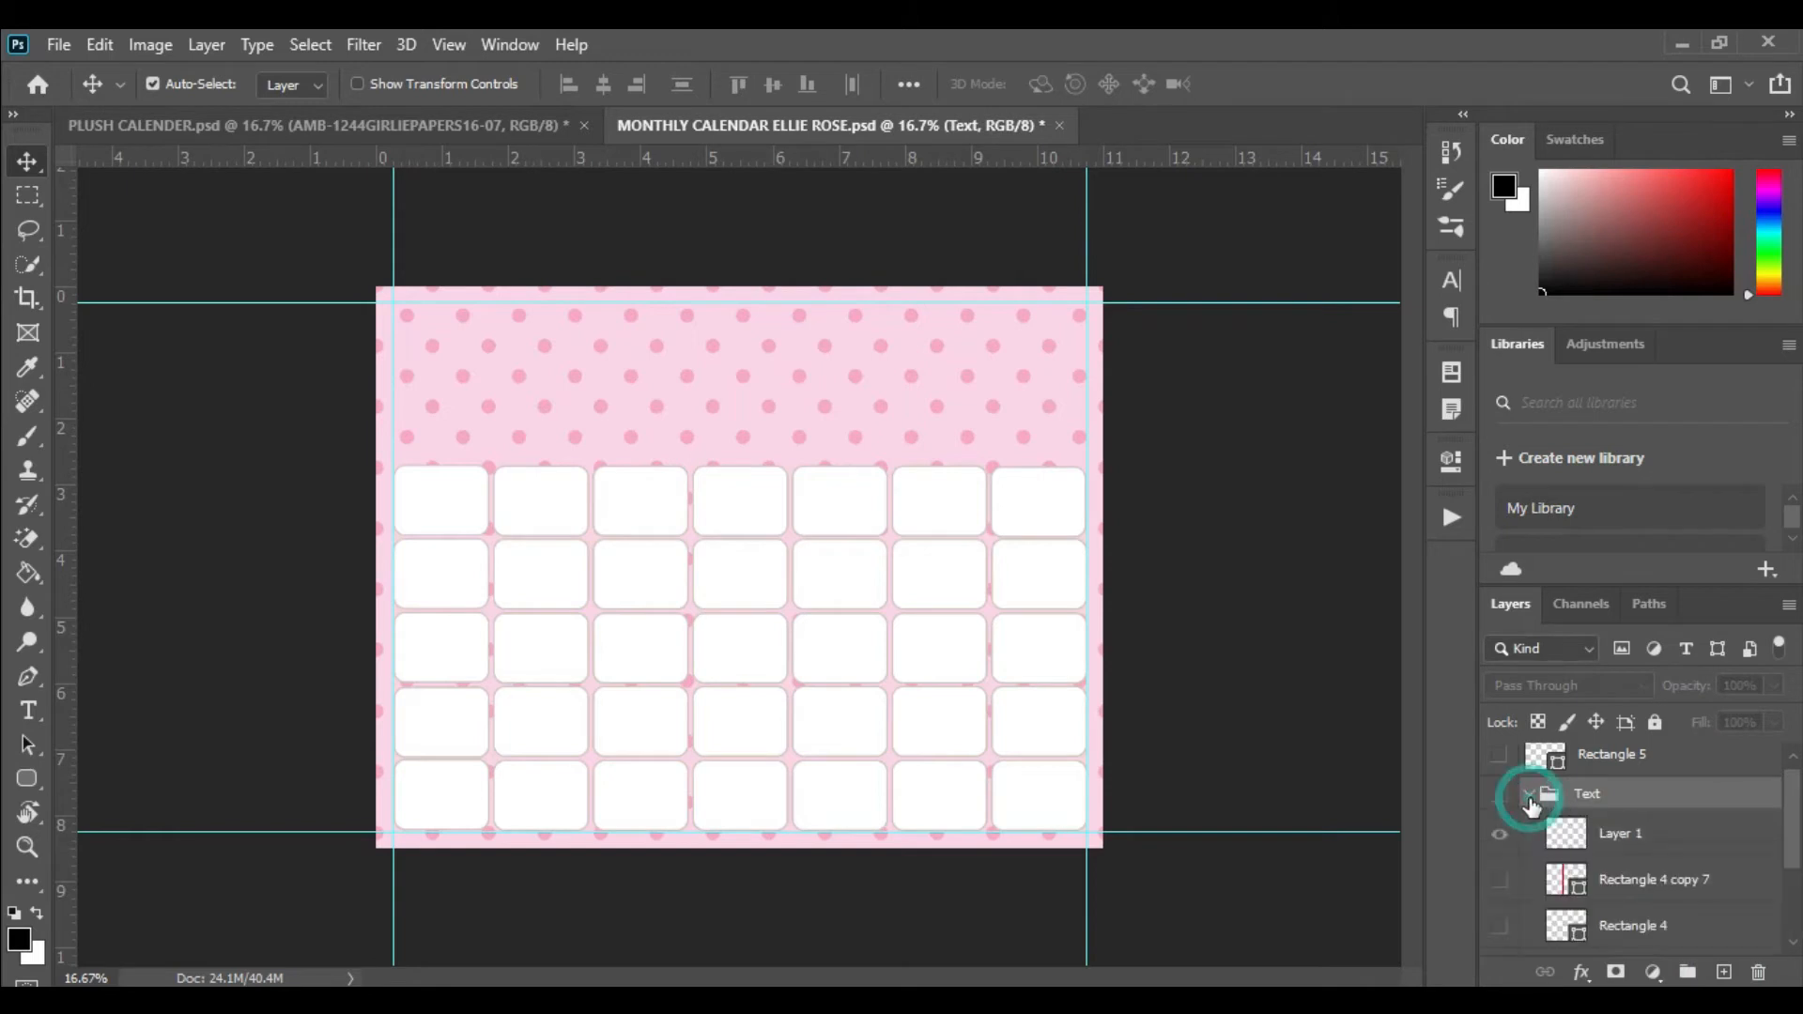
- Move Layer 1 above the Text group and add the heading JANUARY in 72 pt Willow Market above the date grid
{"action": "left_click_drag", "start_coordinate": [1538, 835], "coordinate": [1575, 791]}
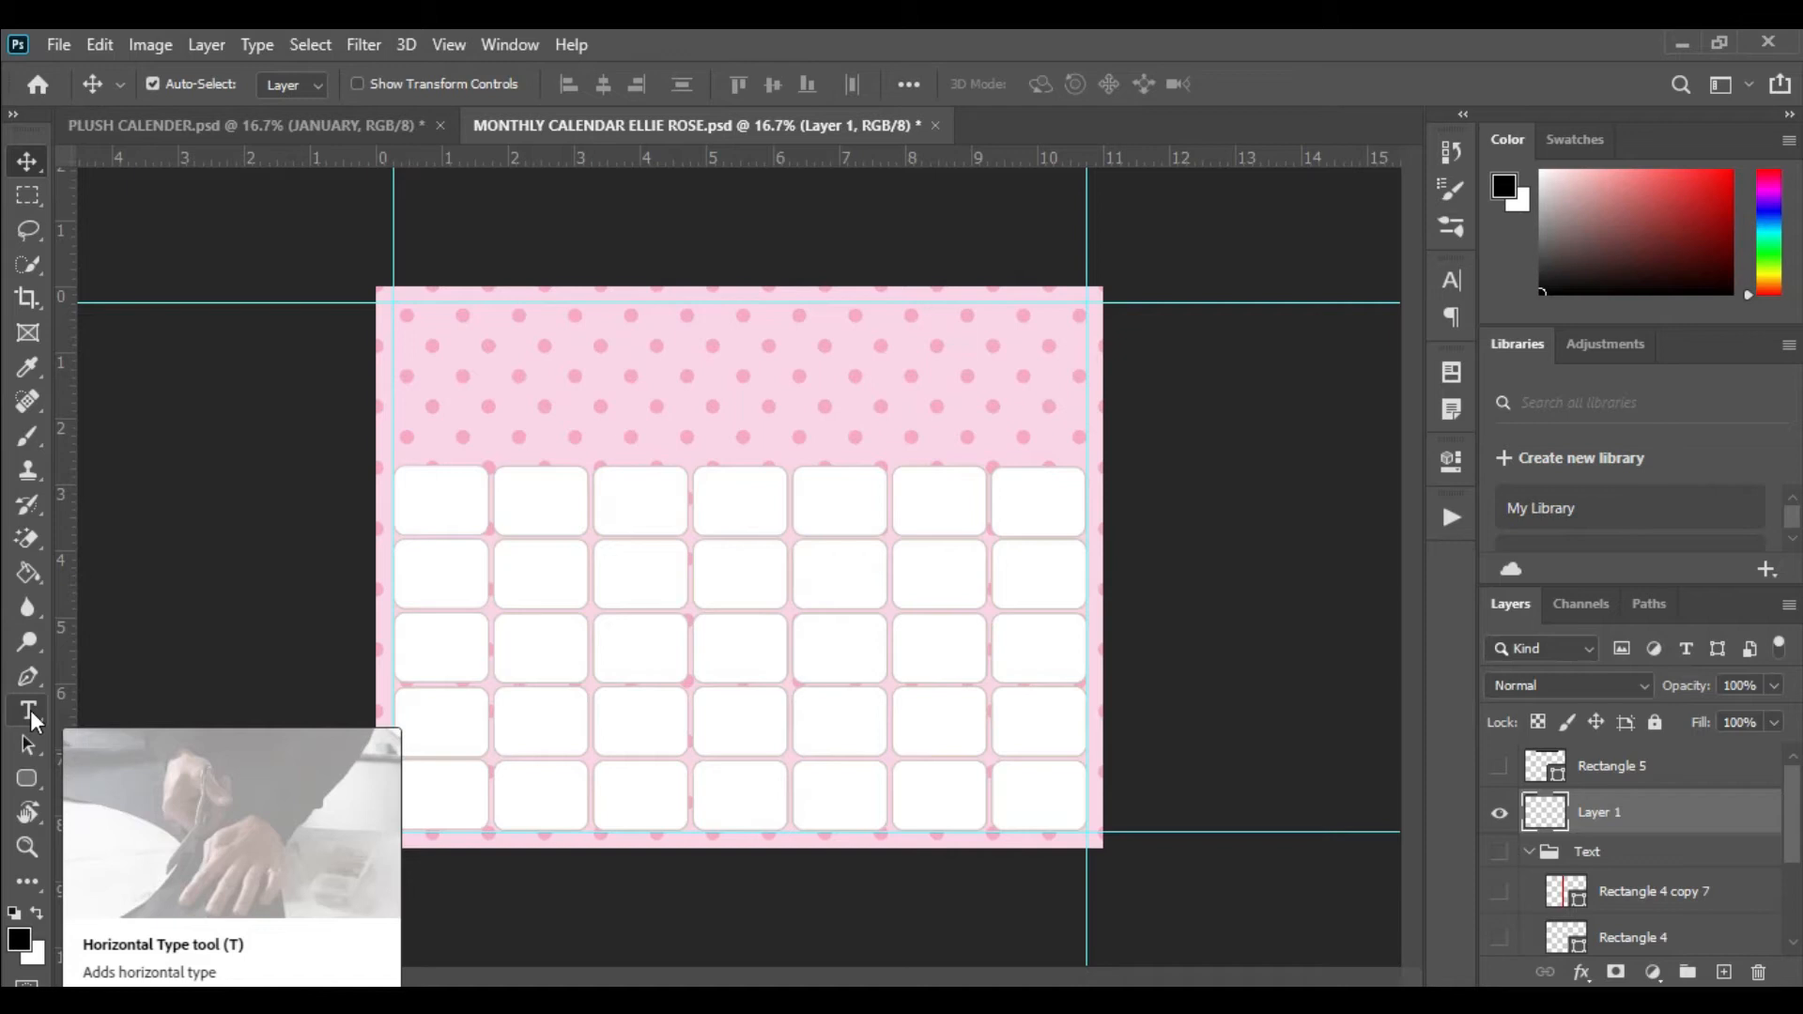
{"action": "left_click", "coordinate": [29, 713]}
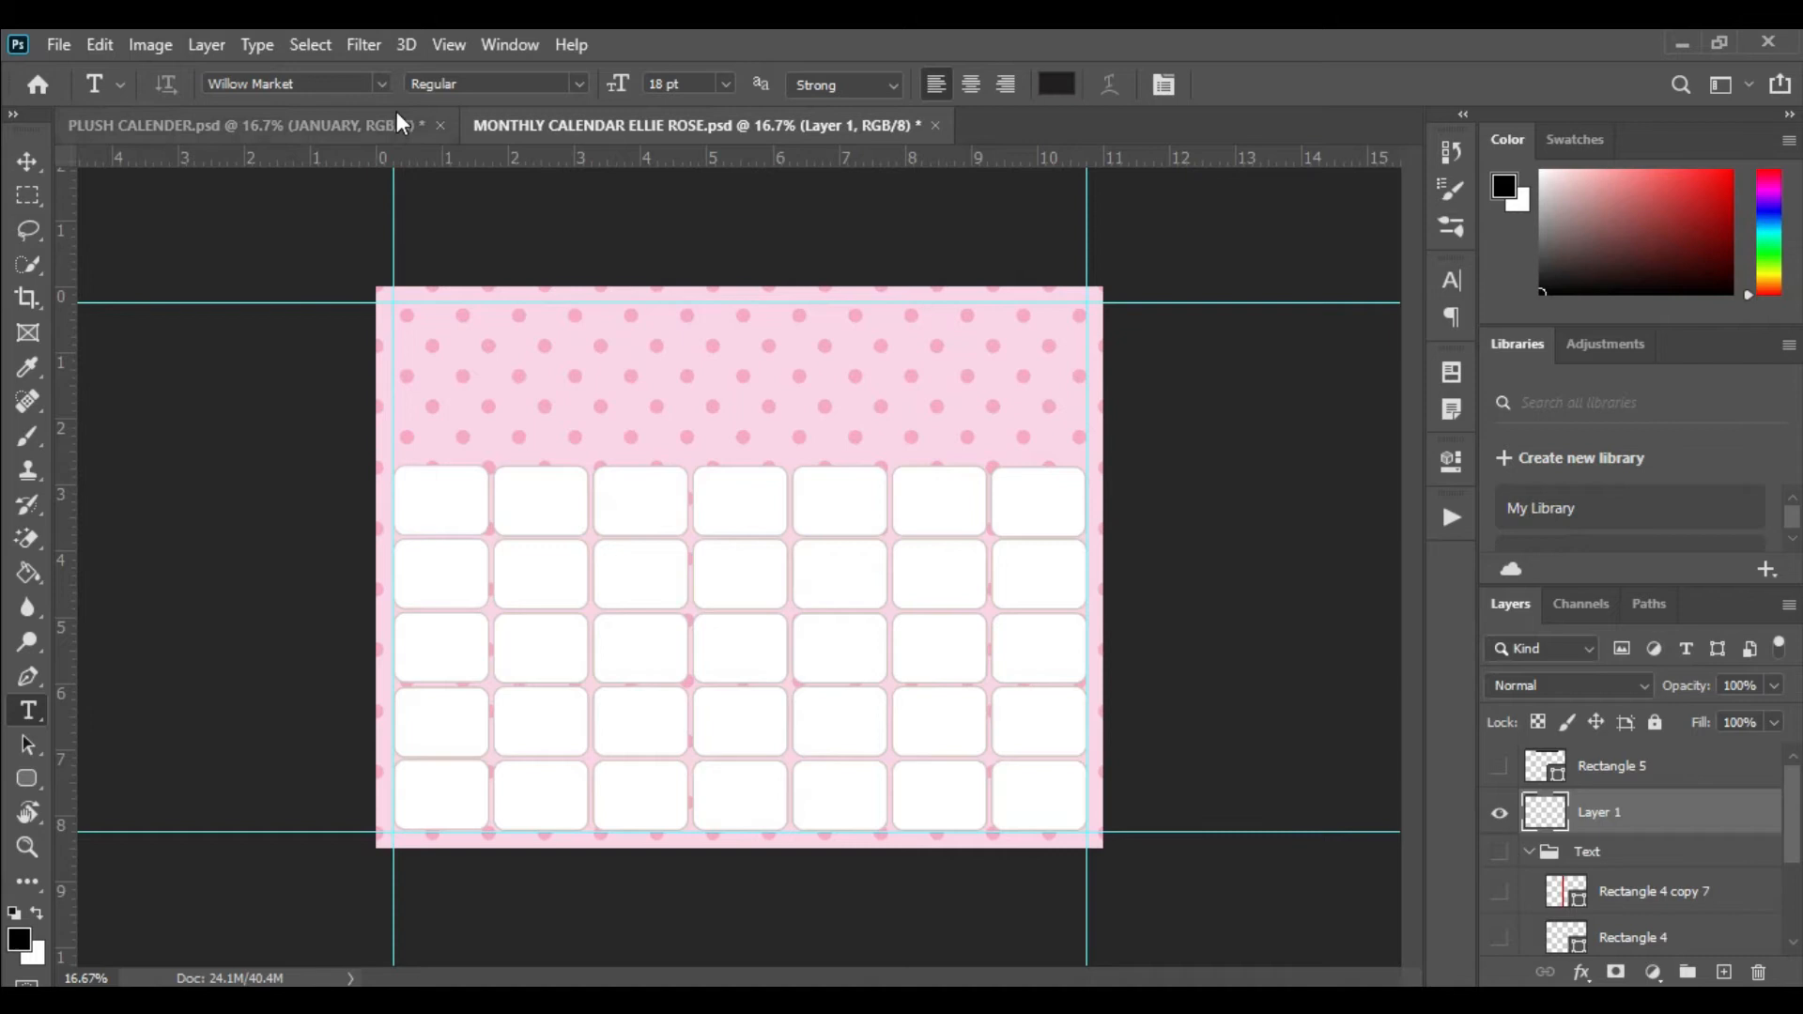
{"action": "left_click", "coordinate": [381, 82]}
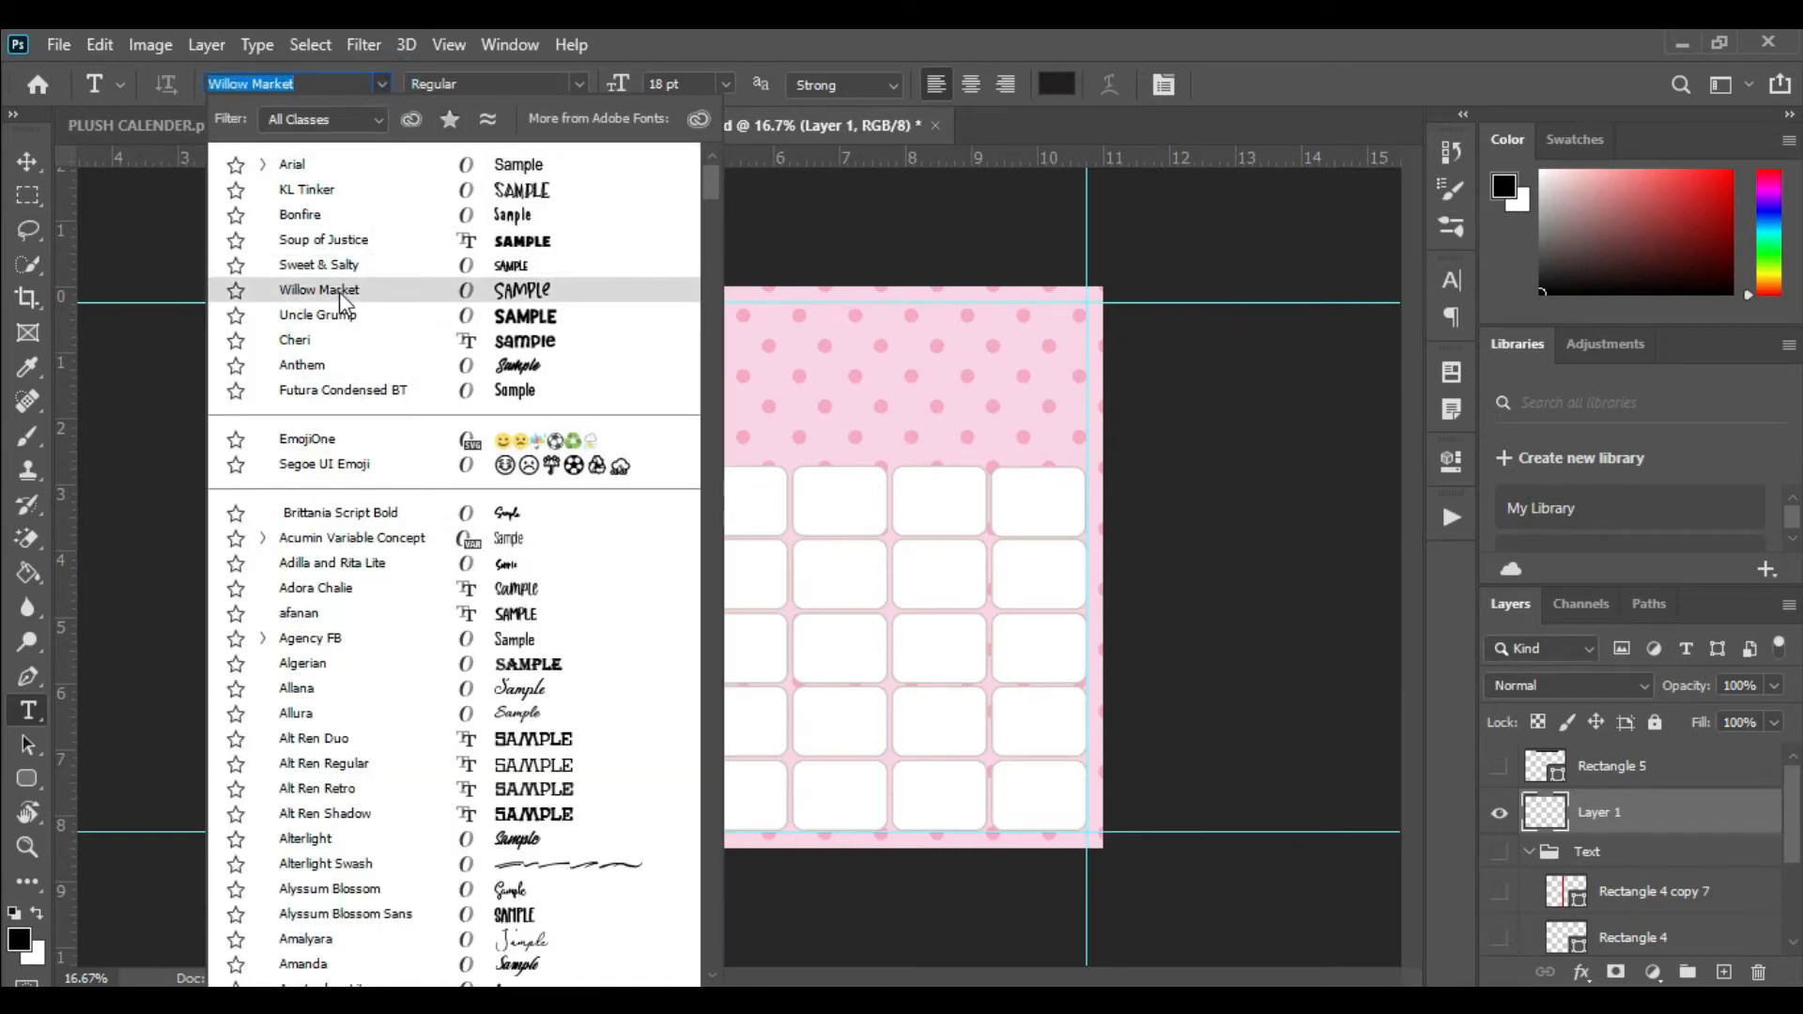
{"action": "left_click", "coordinate": [341, 295]}
{"action": "left_click", "coordinate": [727, 83]}
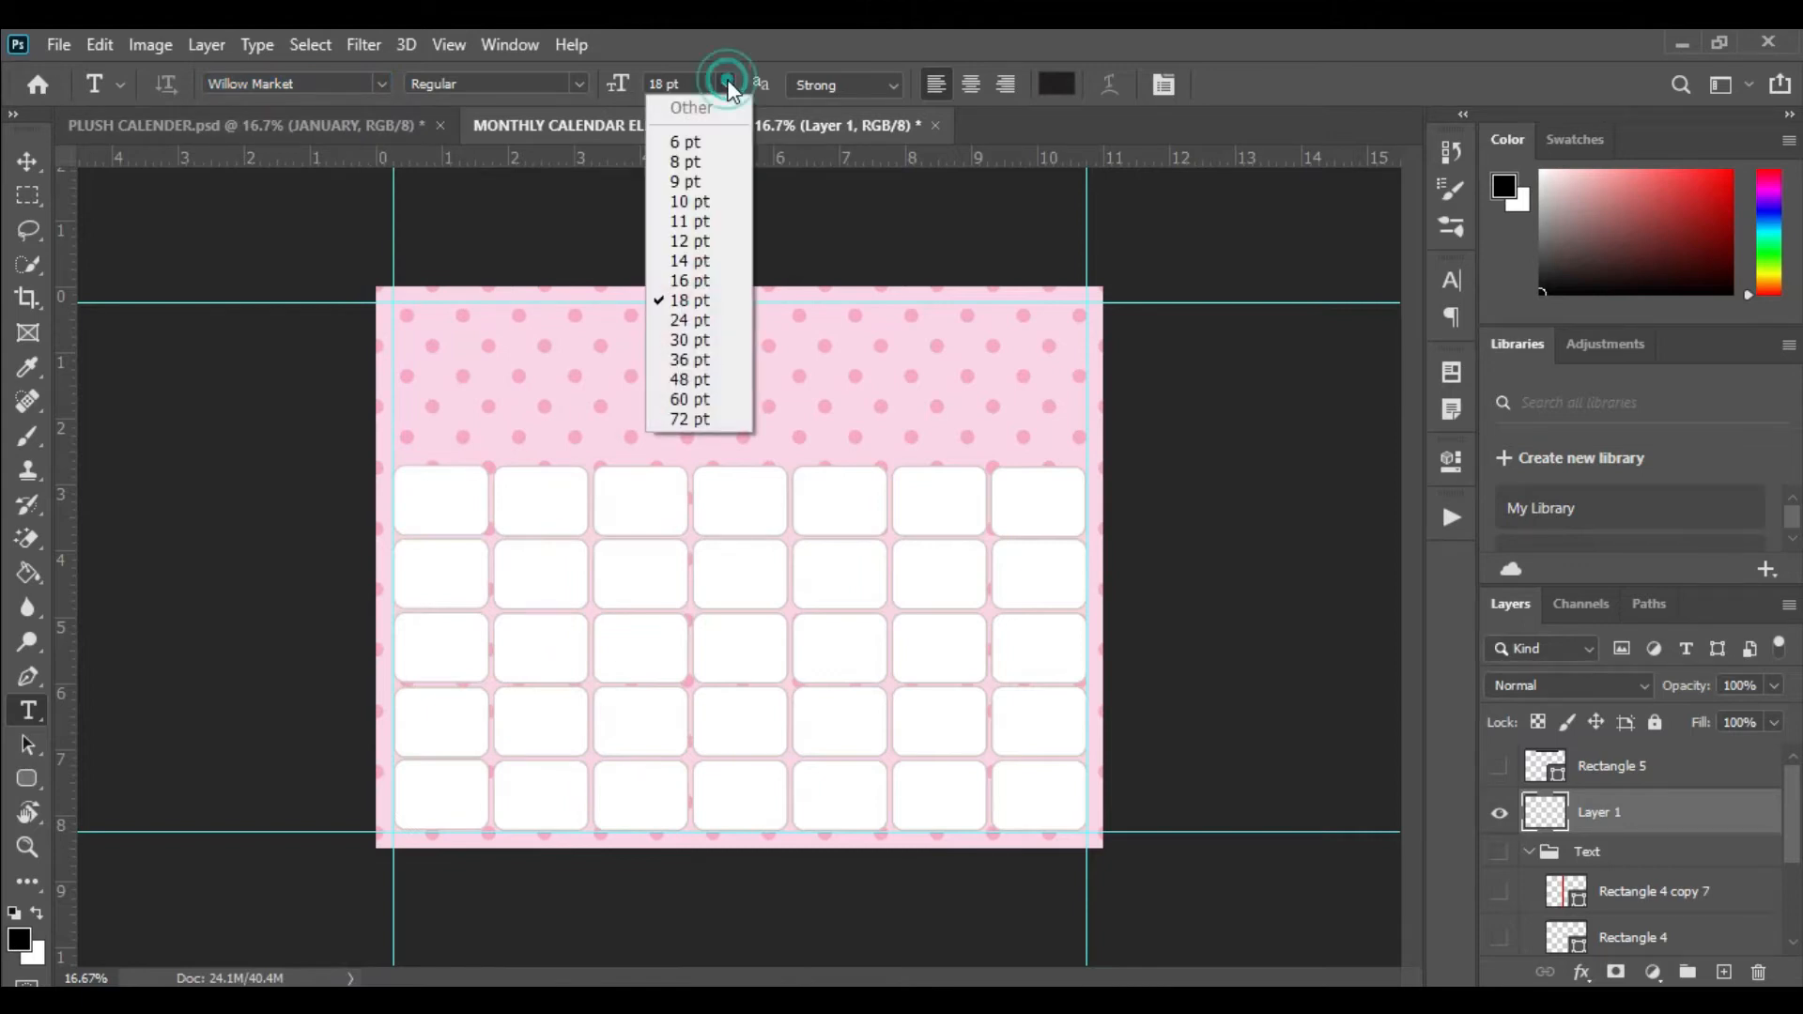
{"action": "left_click", "coordinate": [680, 419]}
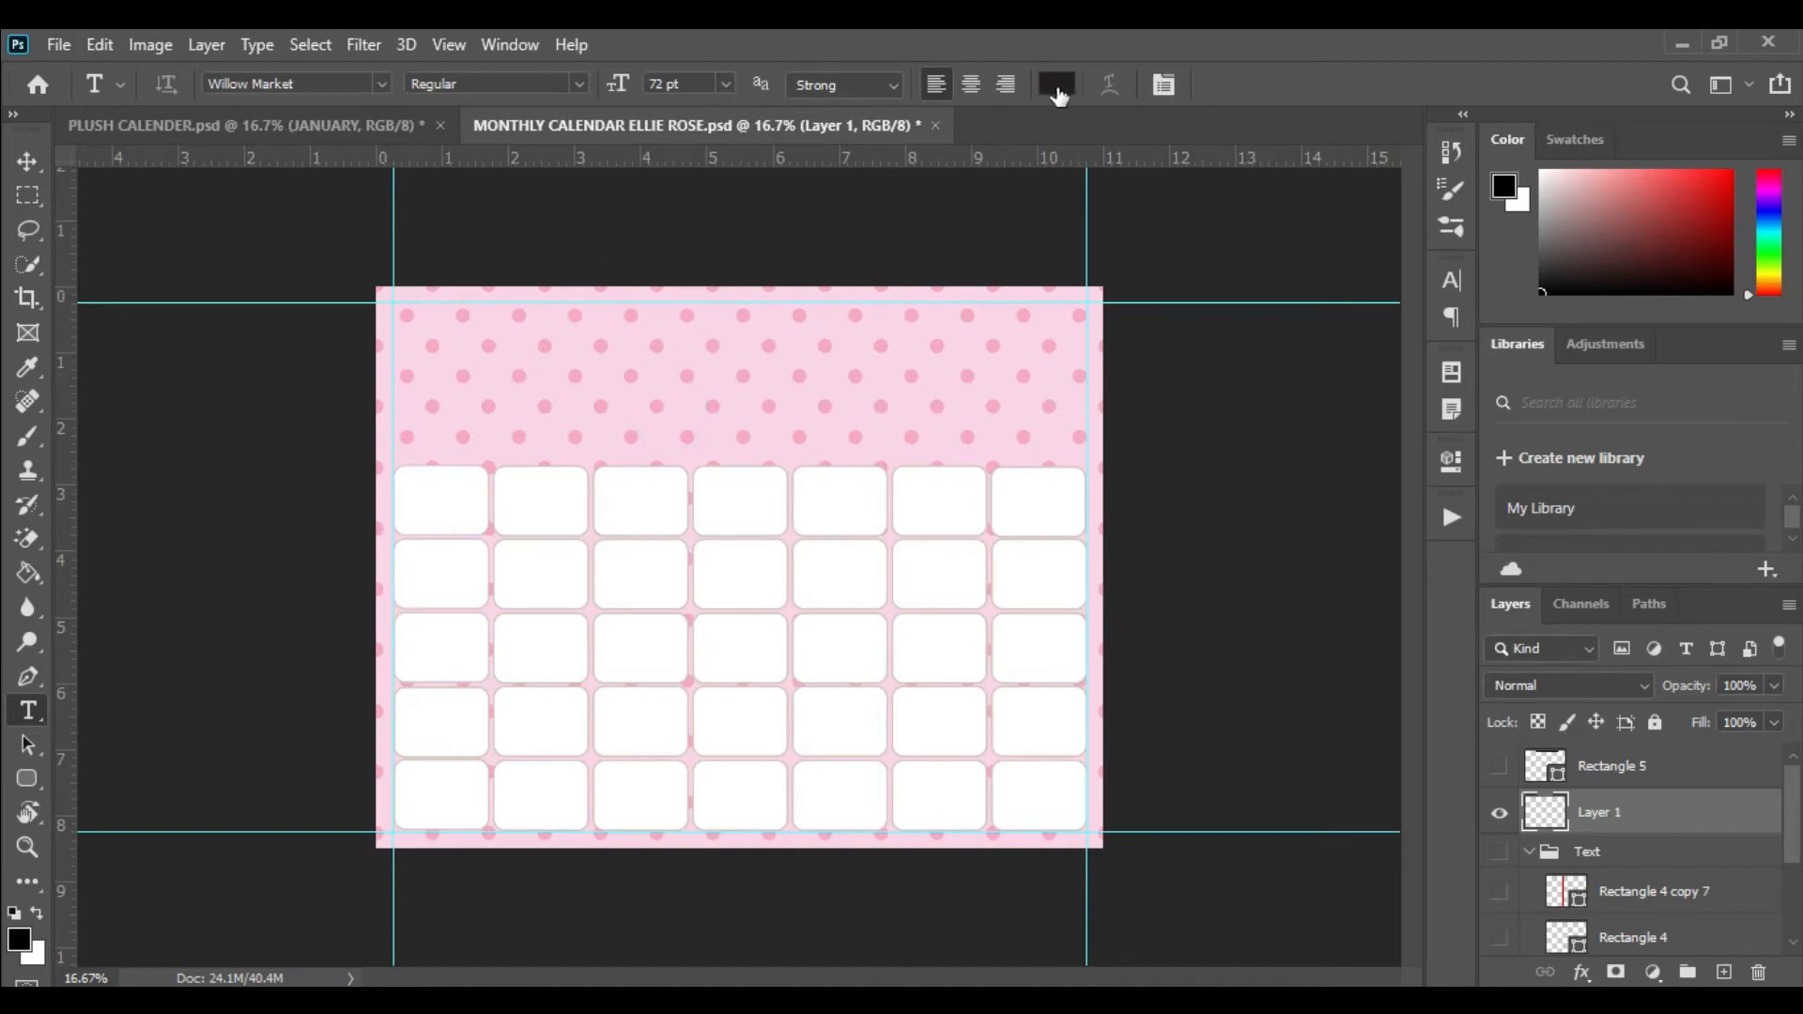
{"action": "left_click", "coordinate": [649, 373]}
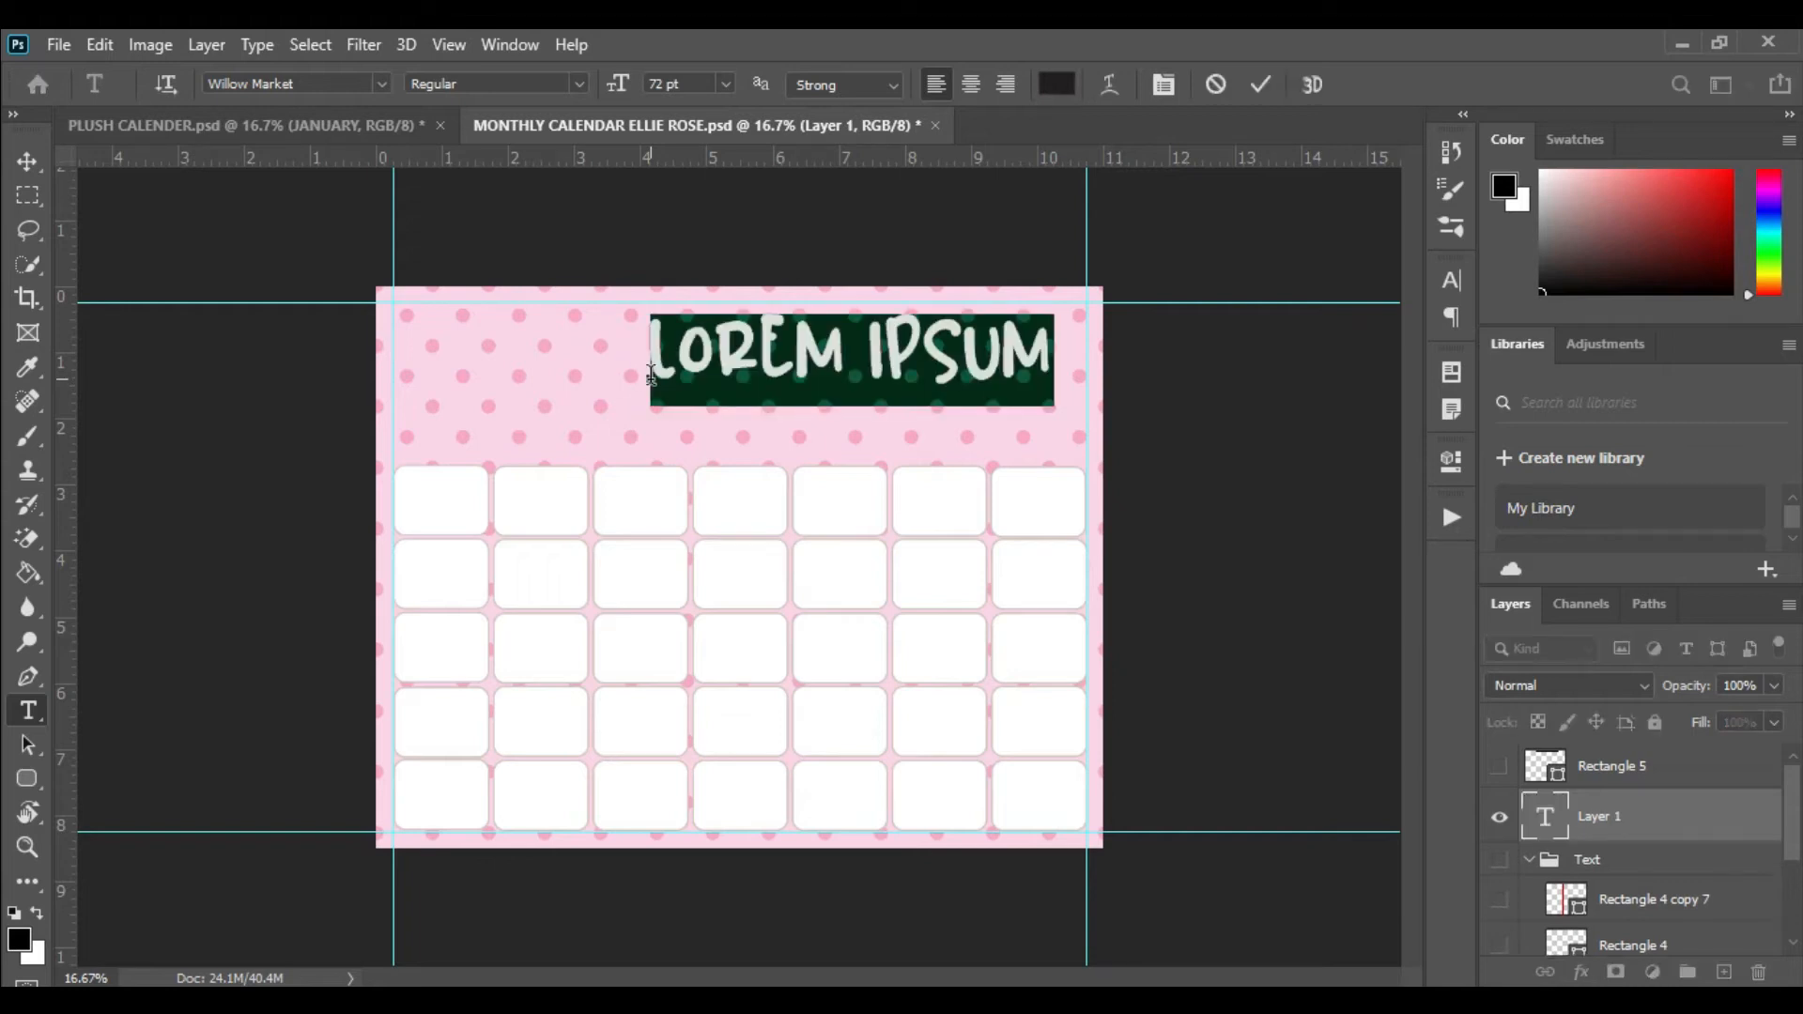
{"action": "type", "text": "JA"}
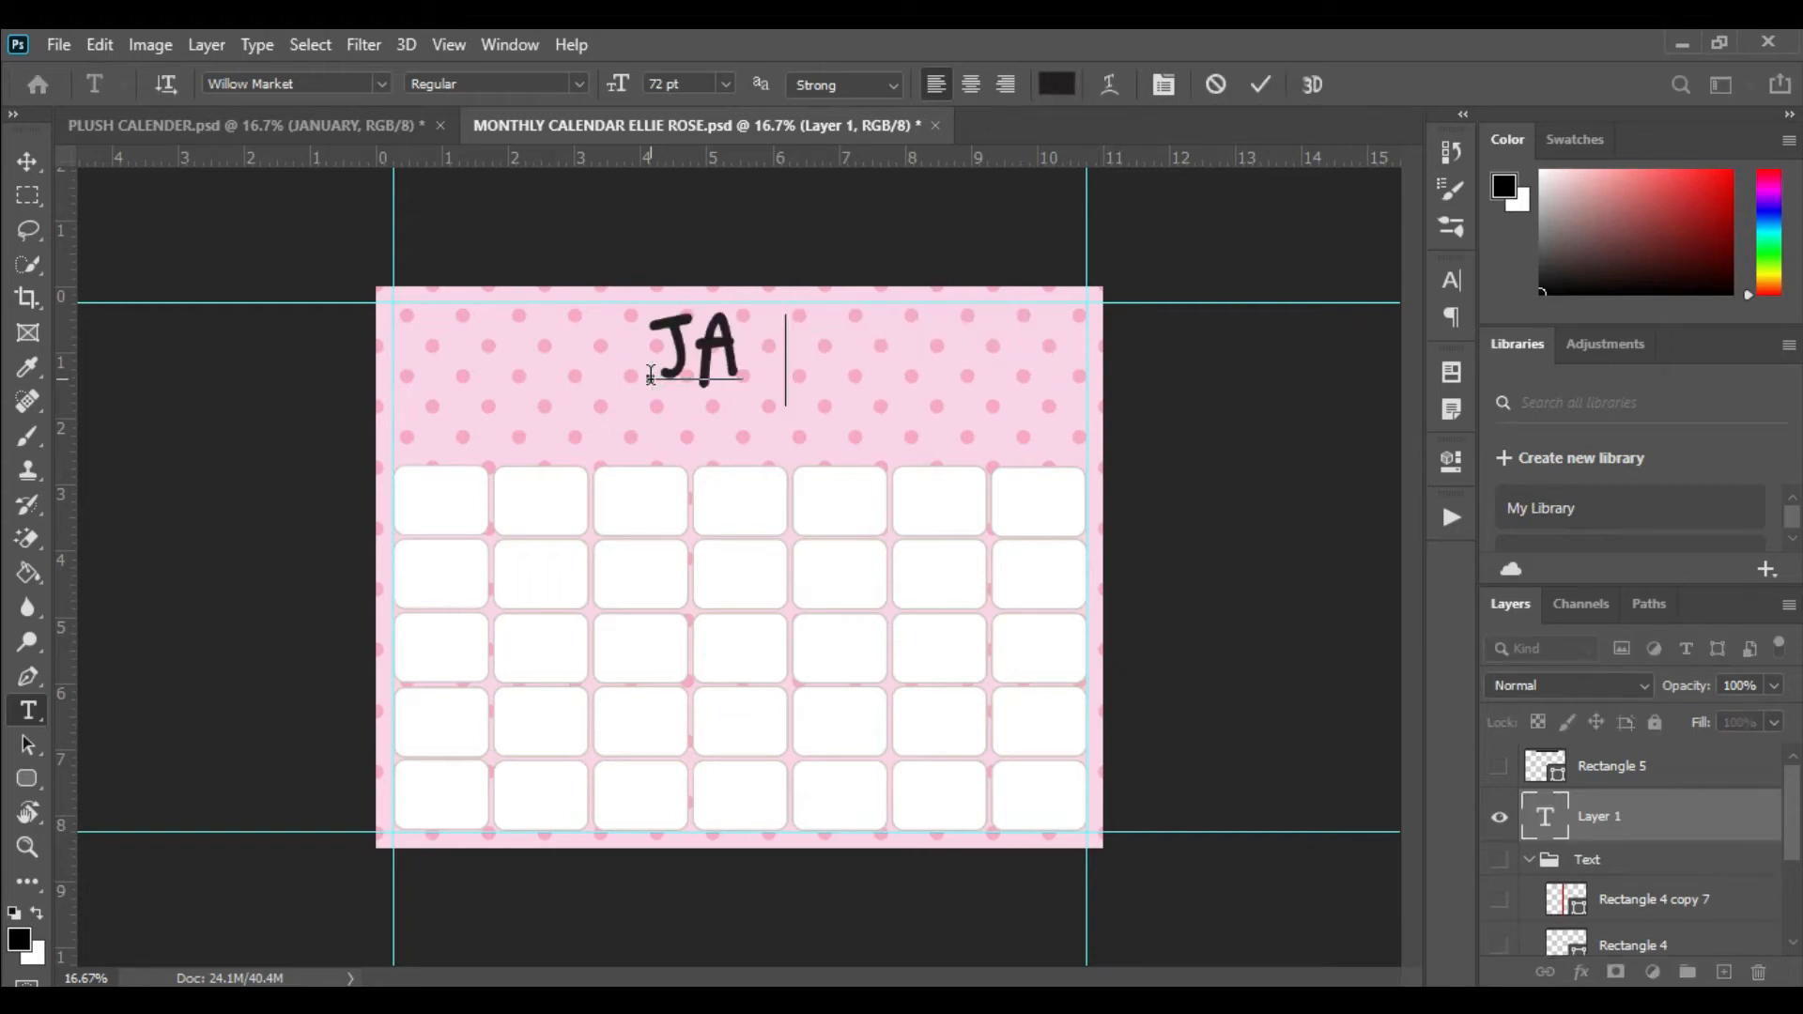
{"action": "type", "text": "NUARY"}
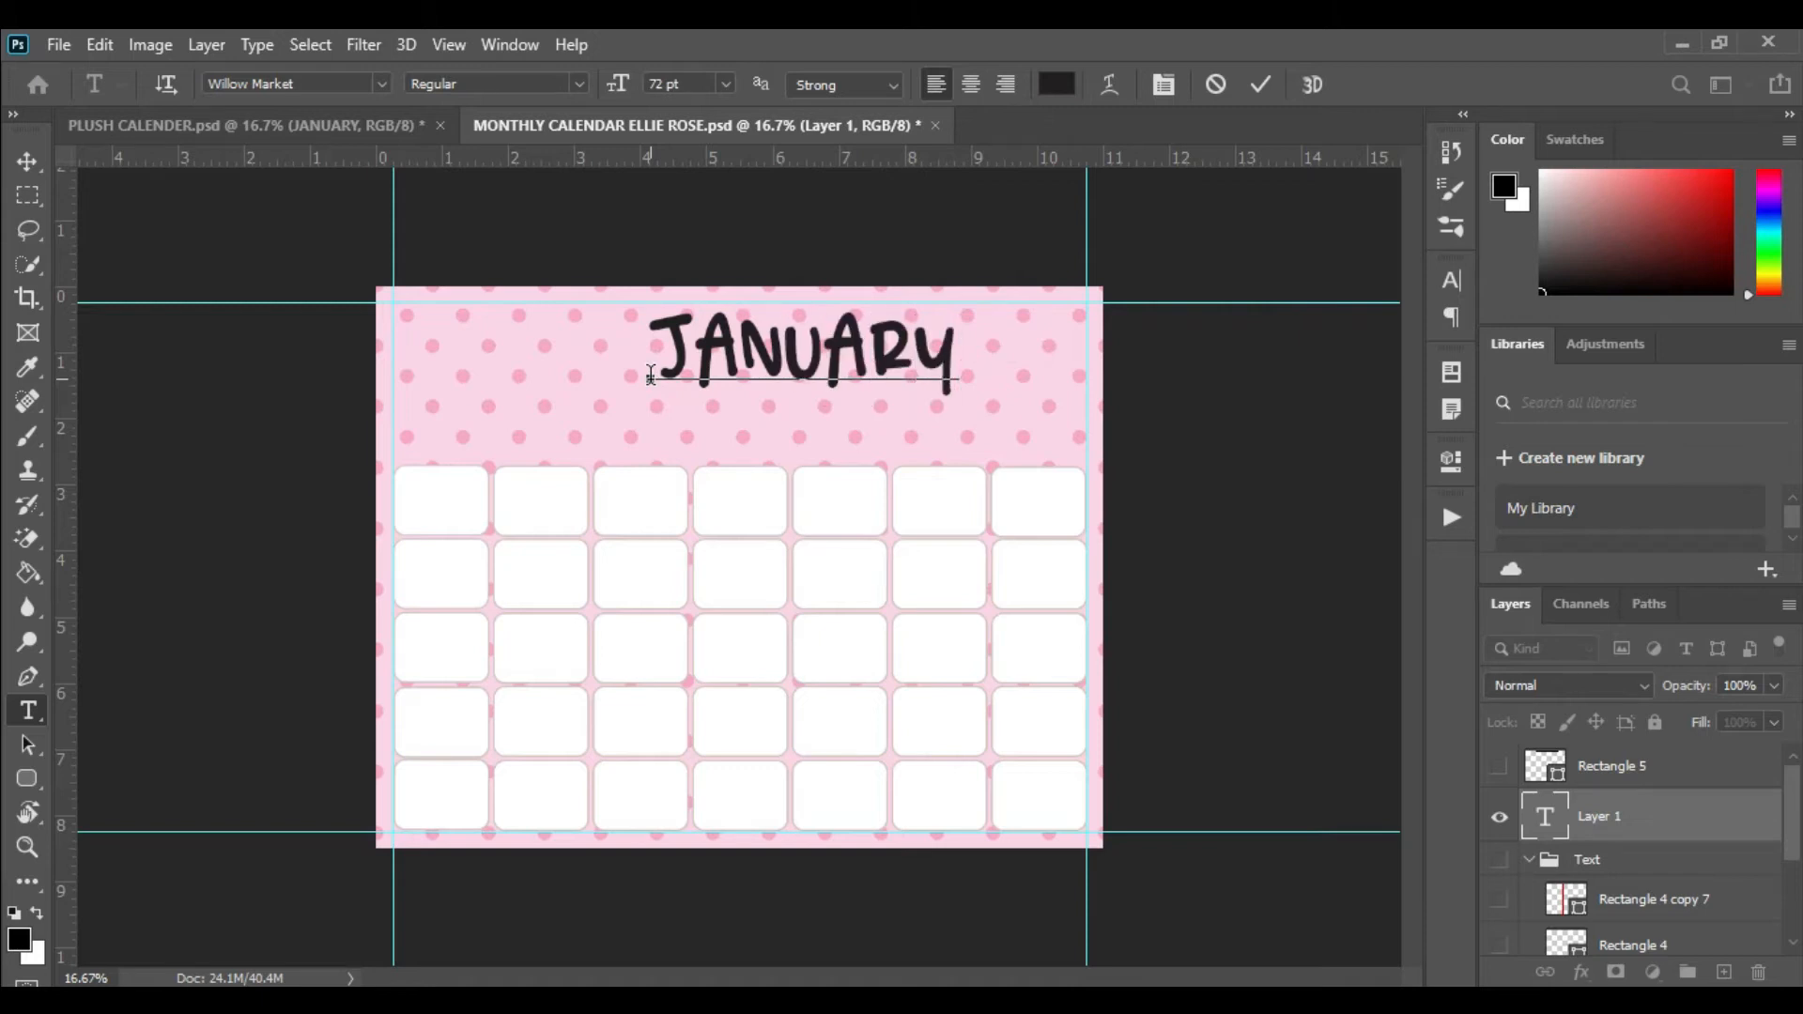
- Centre the JANUARY heading horizontally on the page using a full-width marquee selection, and clear the selection
{"action": "left_click", "coordinate": [26, 161]}
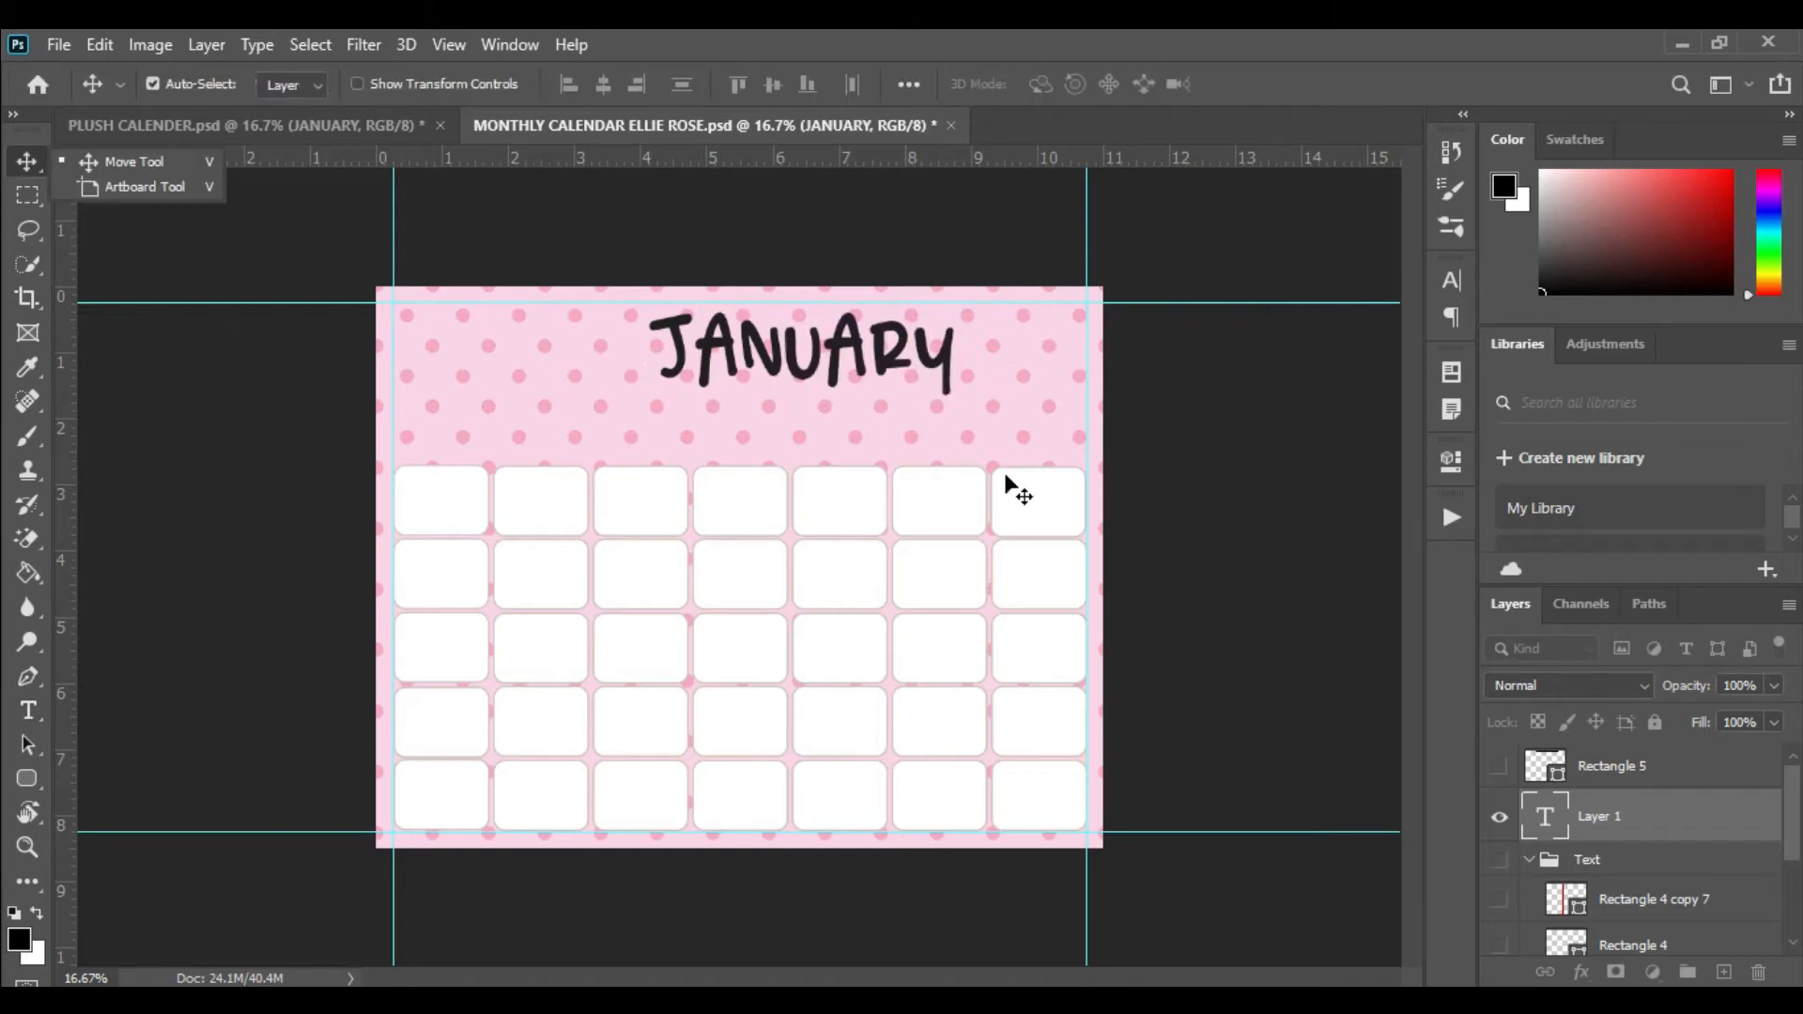
{"action": "left_click_drag", "start_coordinate": [883, 358], "coordinate": [823, 369]}
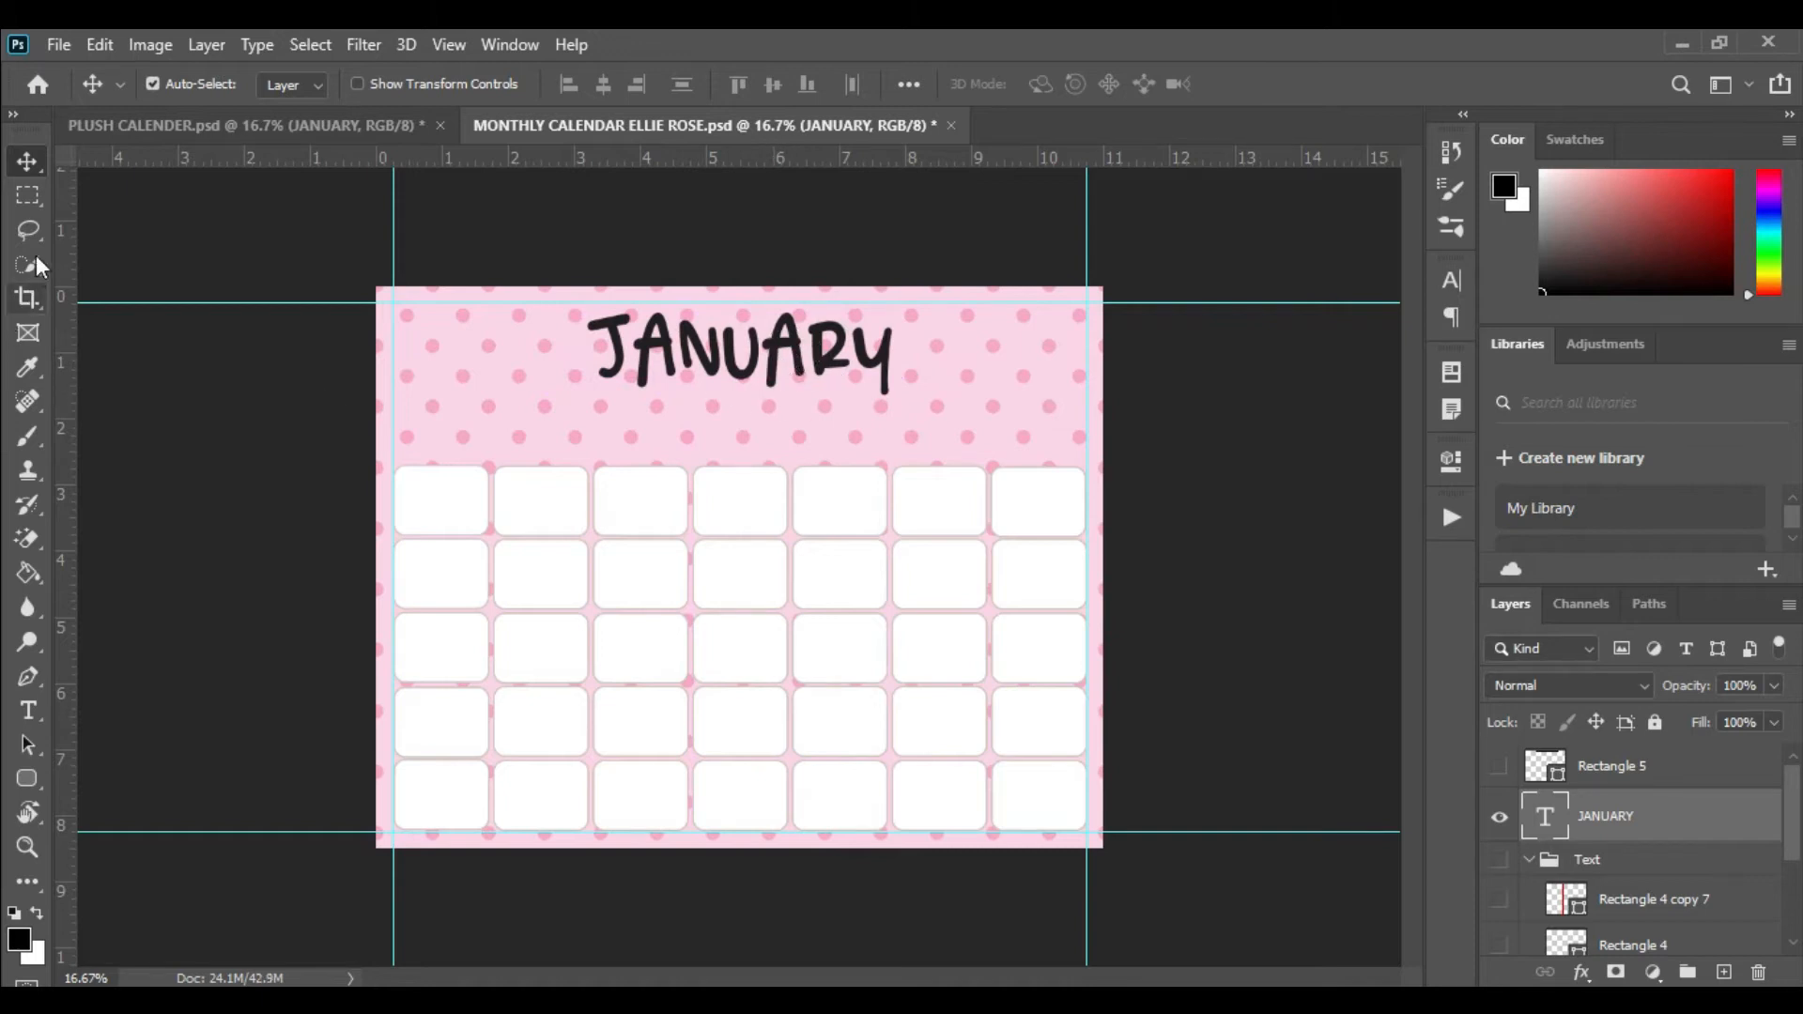
{"action": "left_click", "coordinate": [34, 193]}
{"action": "left_click_drag", "start_coordinate": [278, 344], "coordinate": [1312, 443]}
{"action": "left_click", "coordinate": [36, 165]}
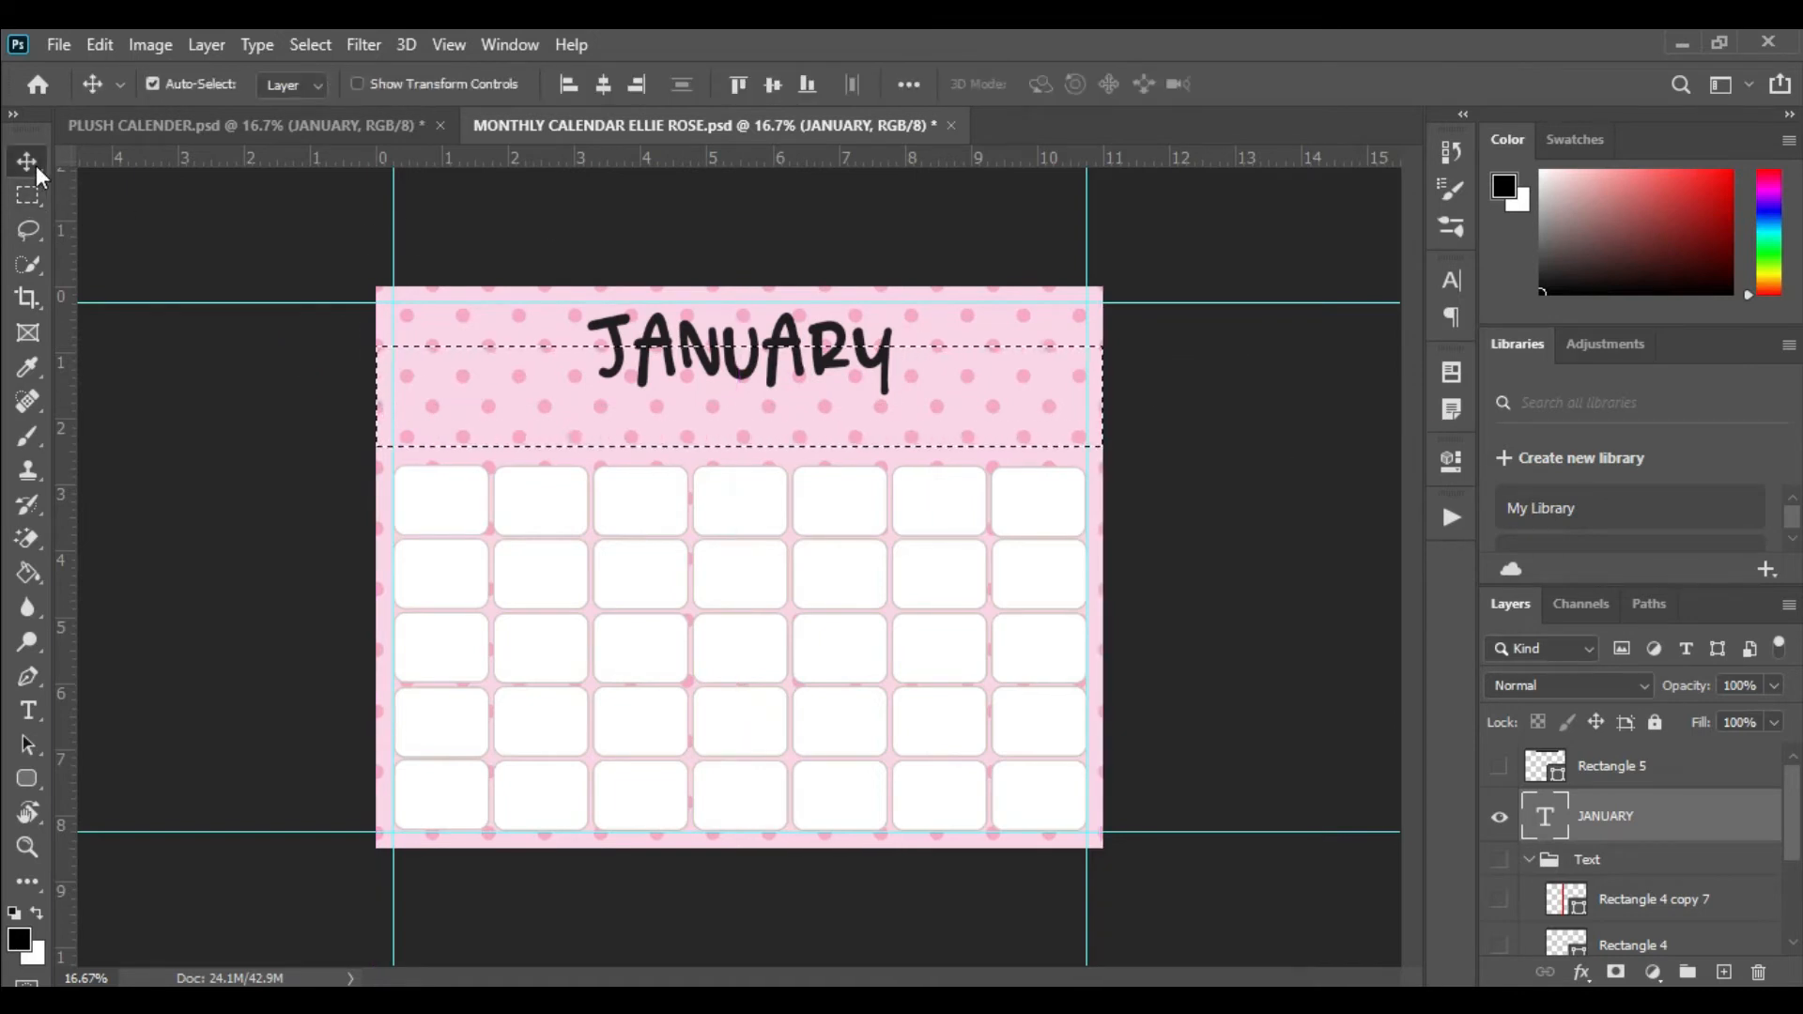
{"action": "left_click", "coordinate": [603, 85]}
{"action": "key", "text": "ctrl"}
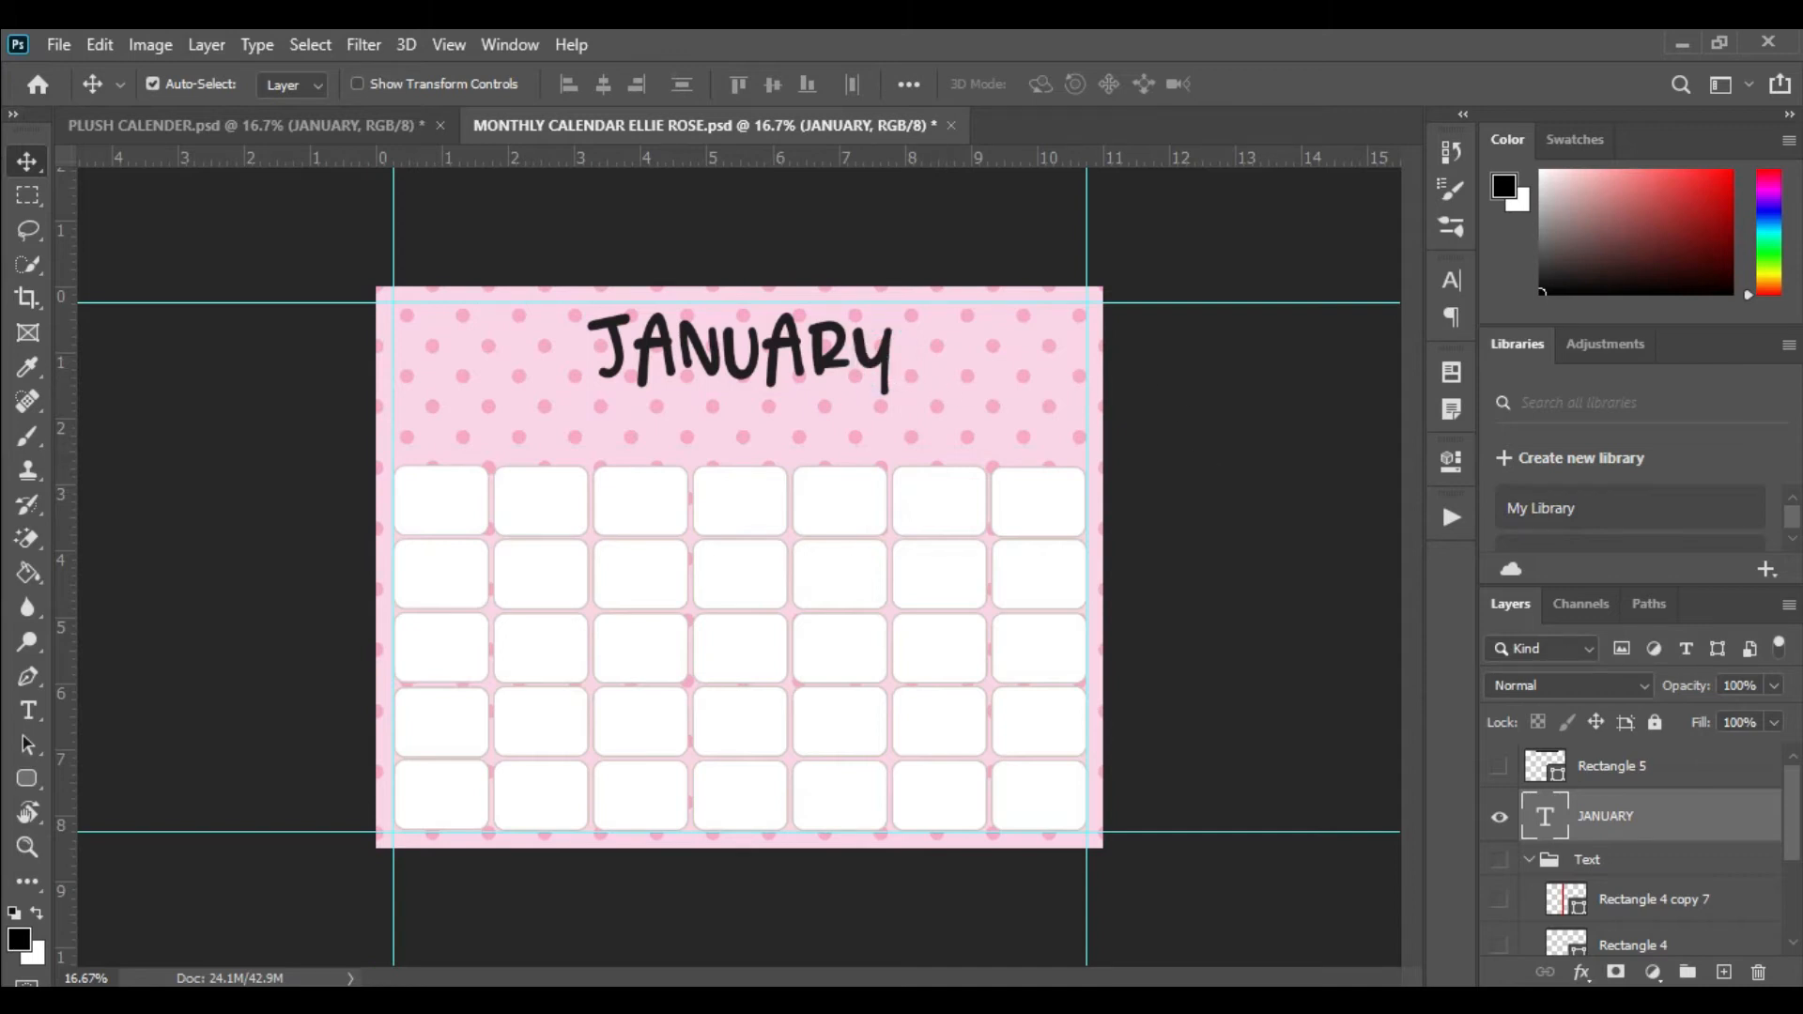
- Apply a 29 px outside Stroke in white (ffffff) to the JANUARY heading
{"action": "left_click", "coordinate": [1583, 974]}
{"action": "left_click", "coordinate": [1626, 778]}
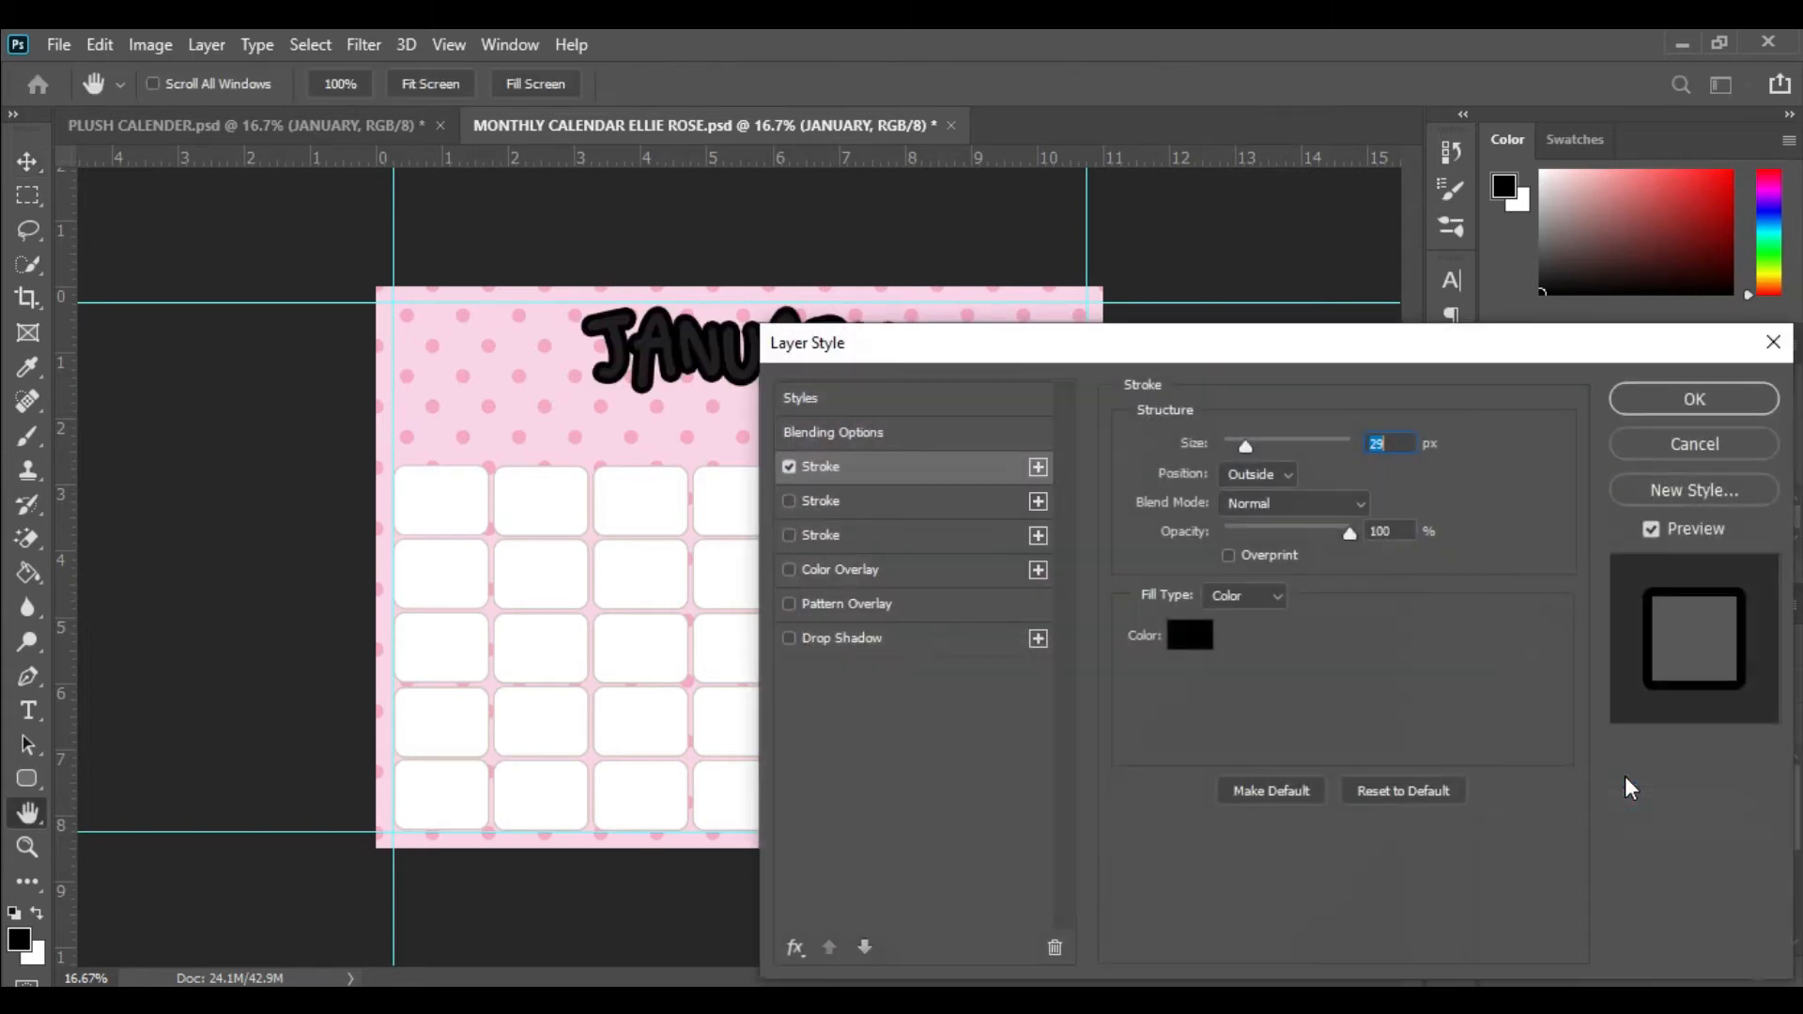
{"action": "left_click", "coordinate": [1189, 641]}
{"action": "type", "text": "ffffff"}
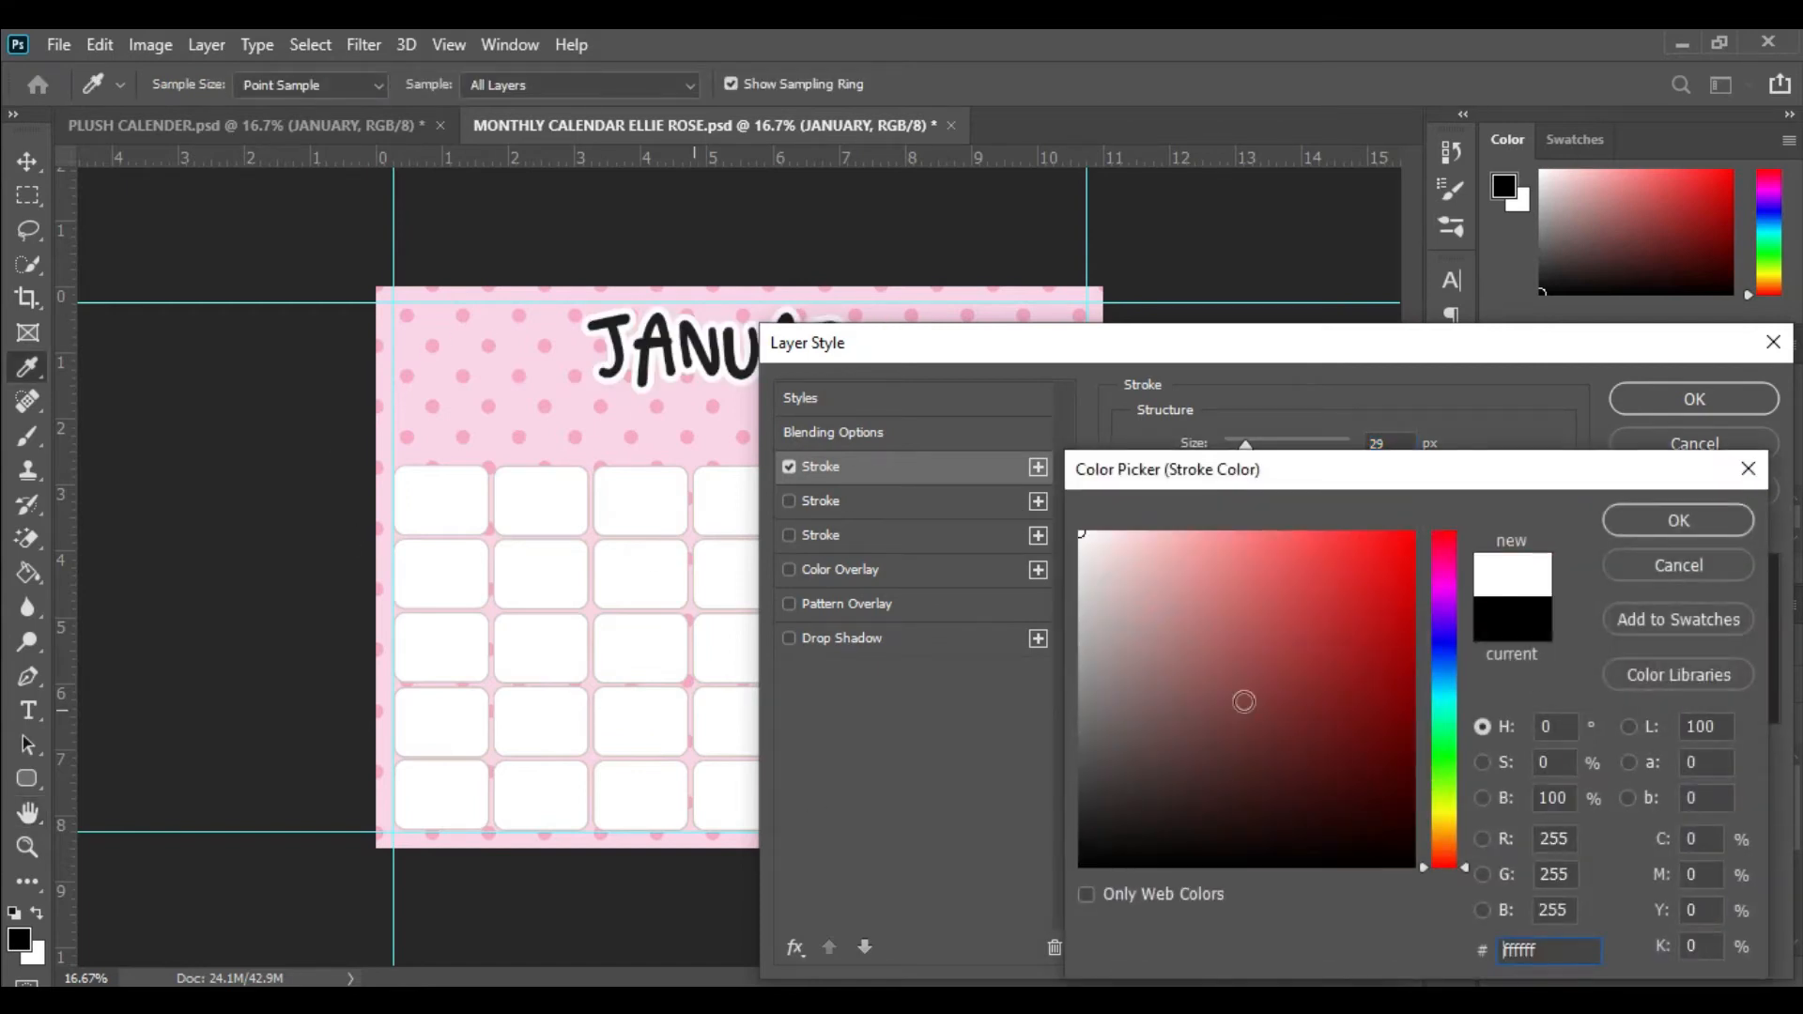
{"action": "left_click", "coordinate": [1728, 521]}
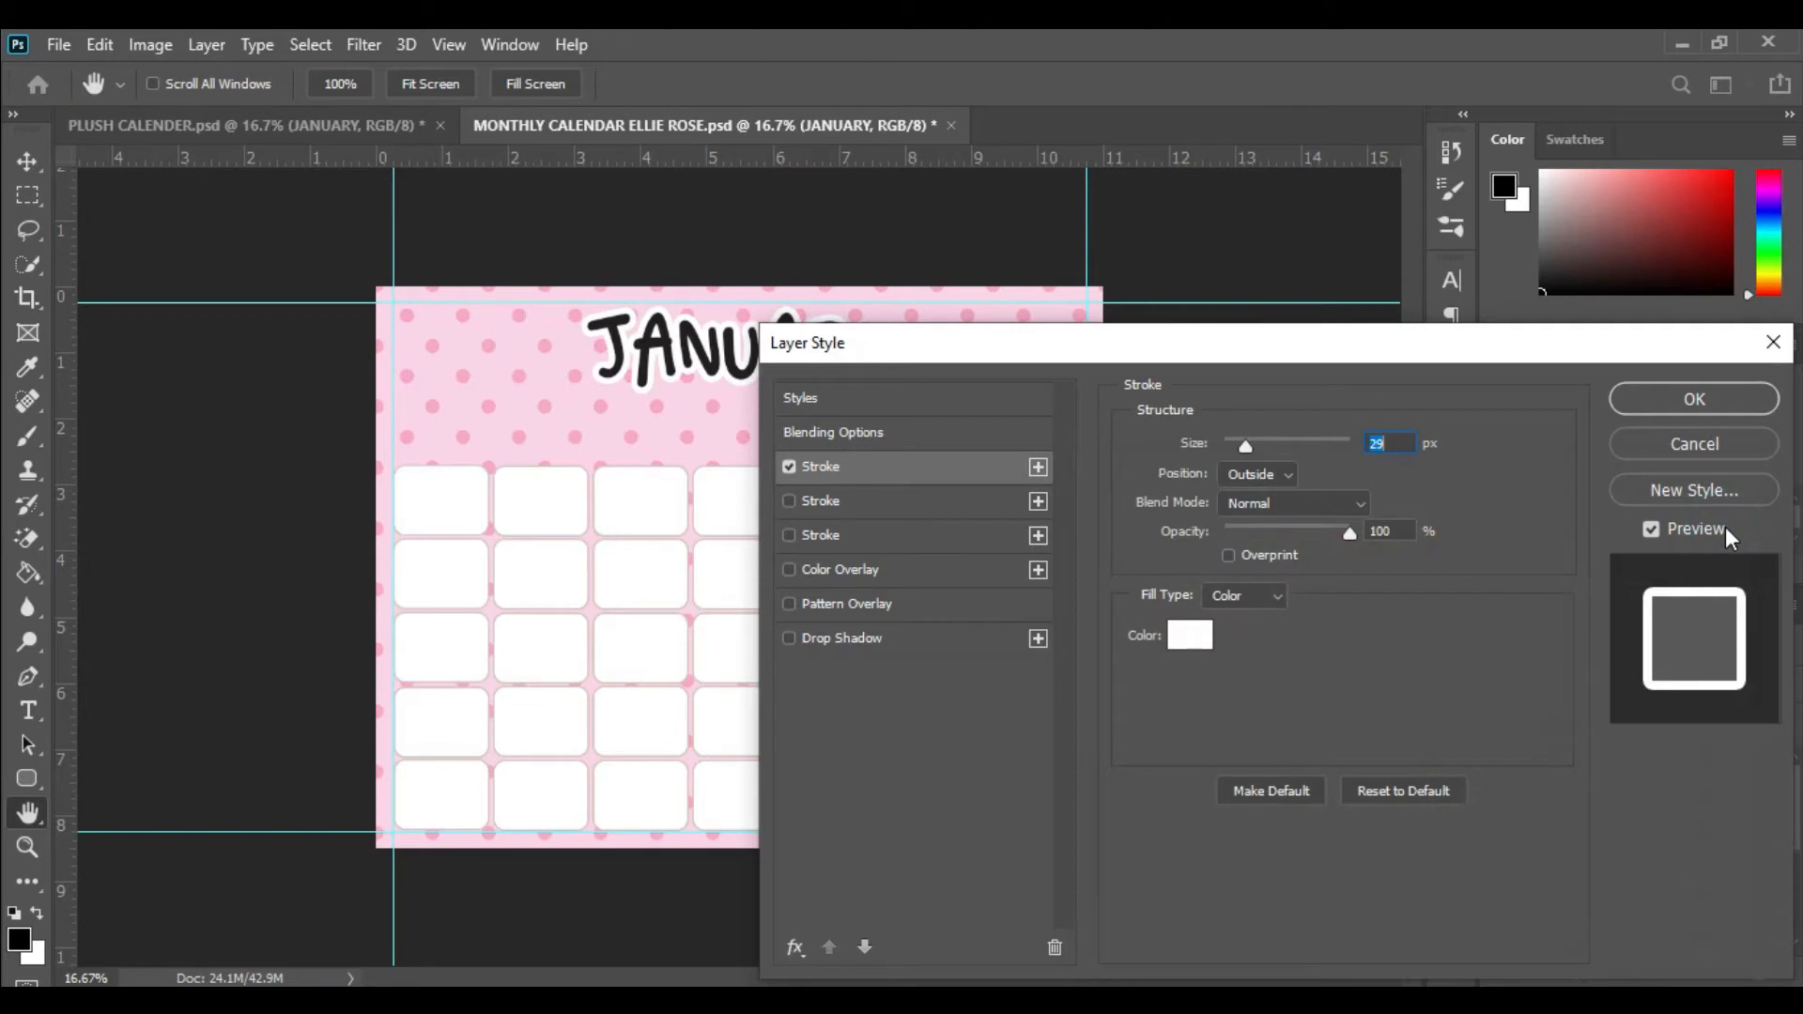
{"action": "left_click", "coordinate": [1681, 404]}
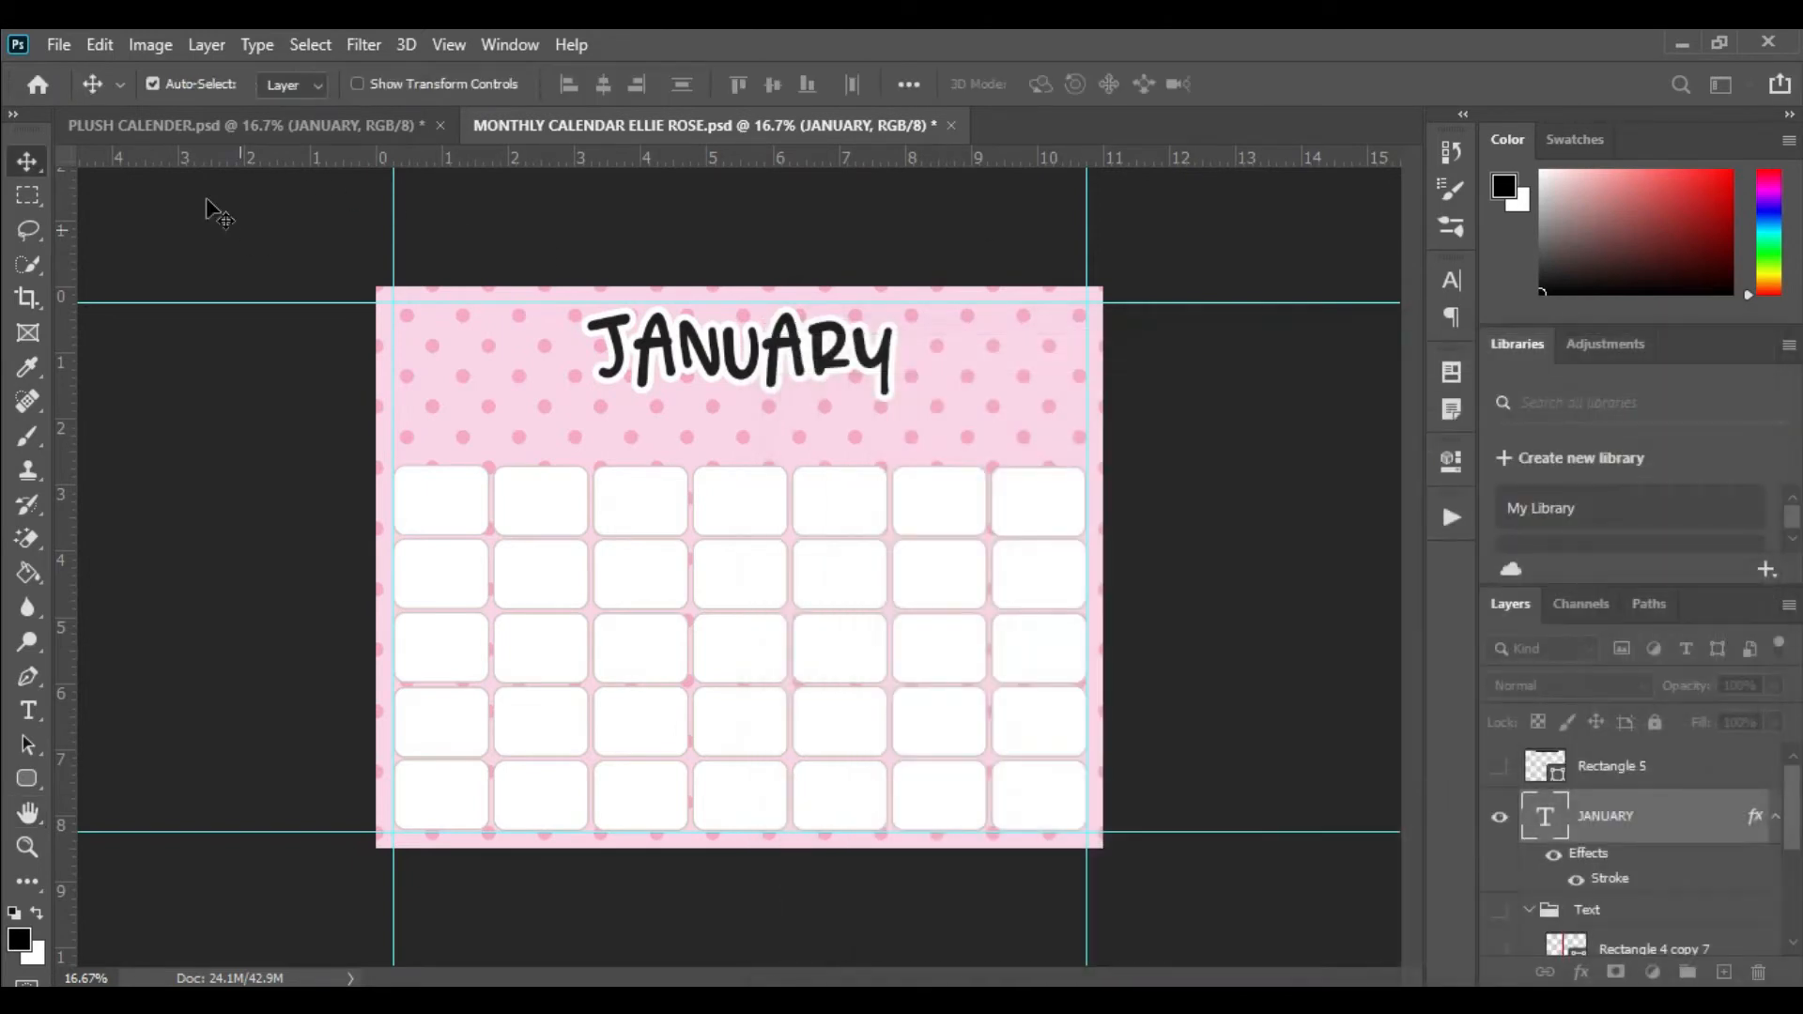
- Move the JANUARY layer into the Text group and make the group visible
{"action": "key", "text": "t"}
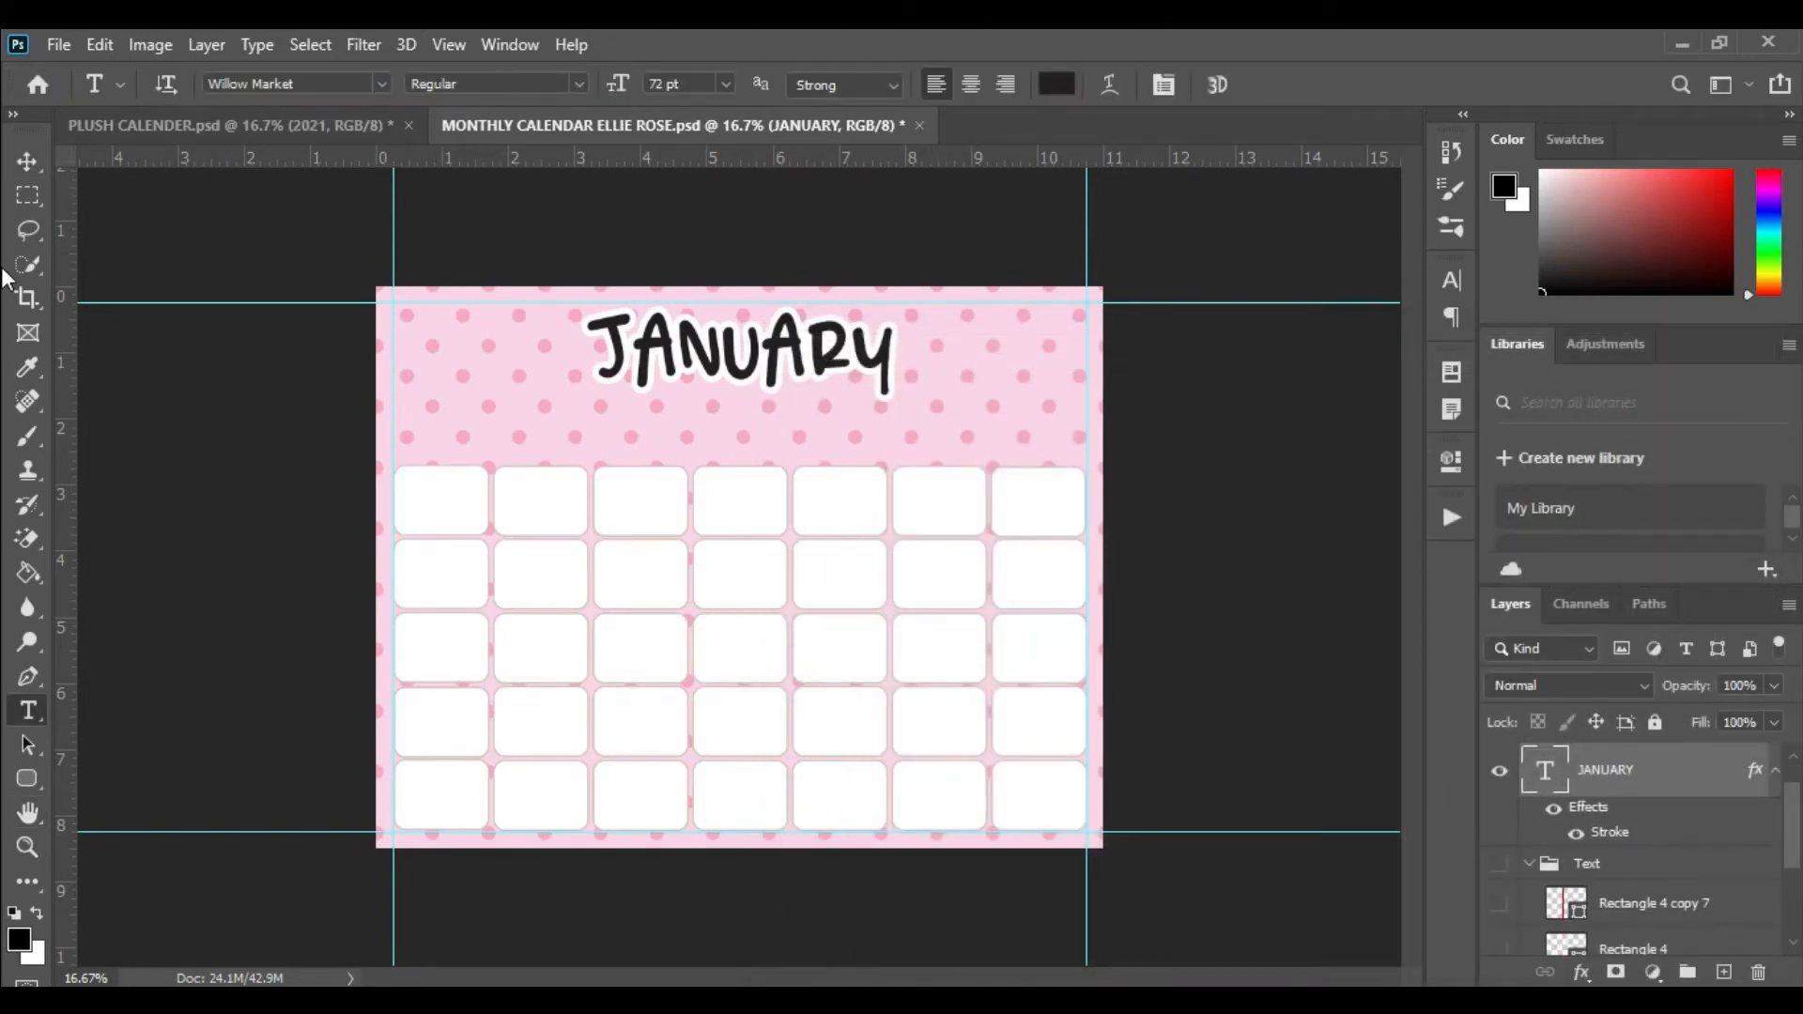
{"action": "left_click", "coordinate": [28, 162]}
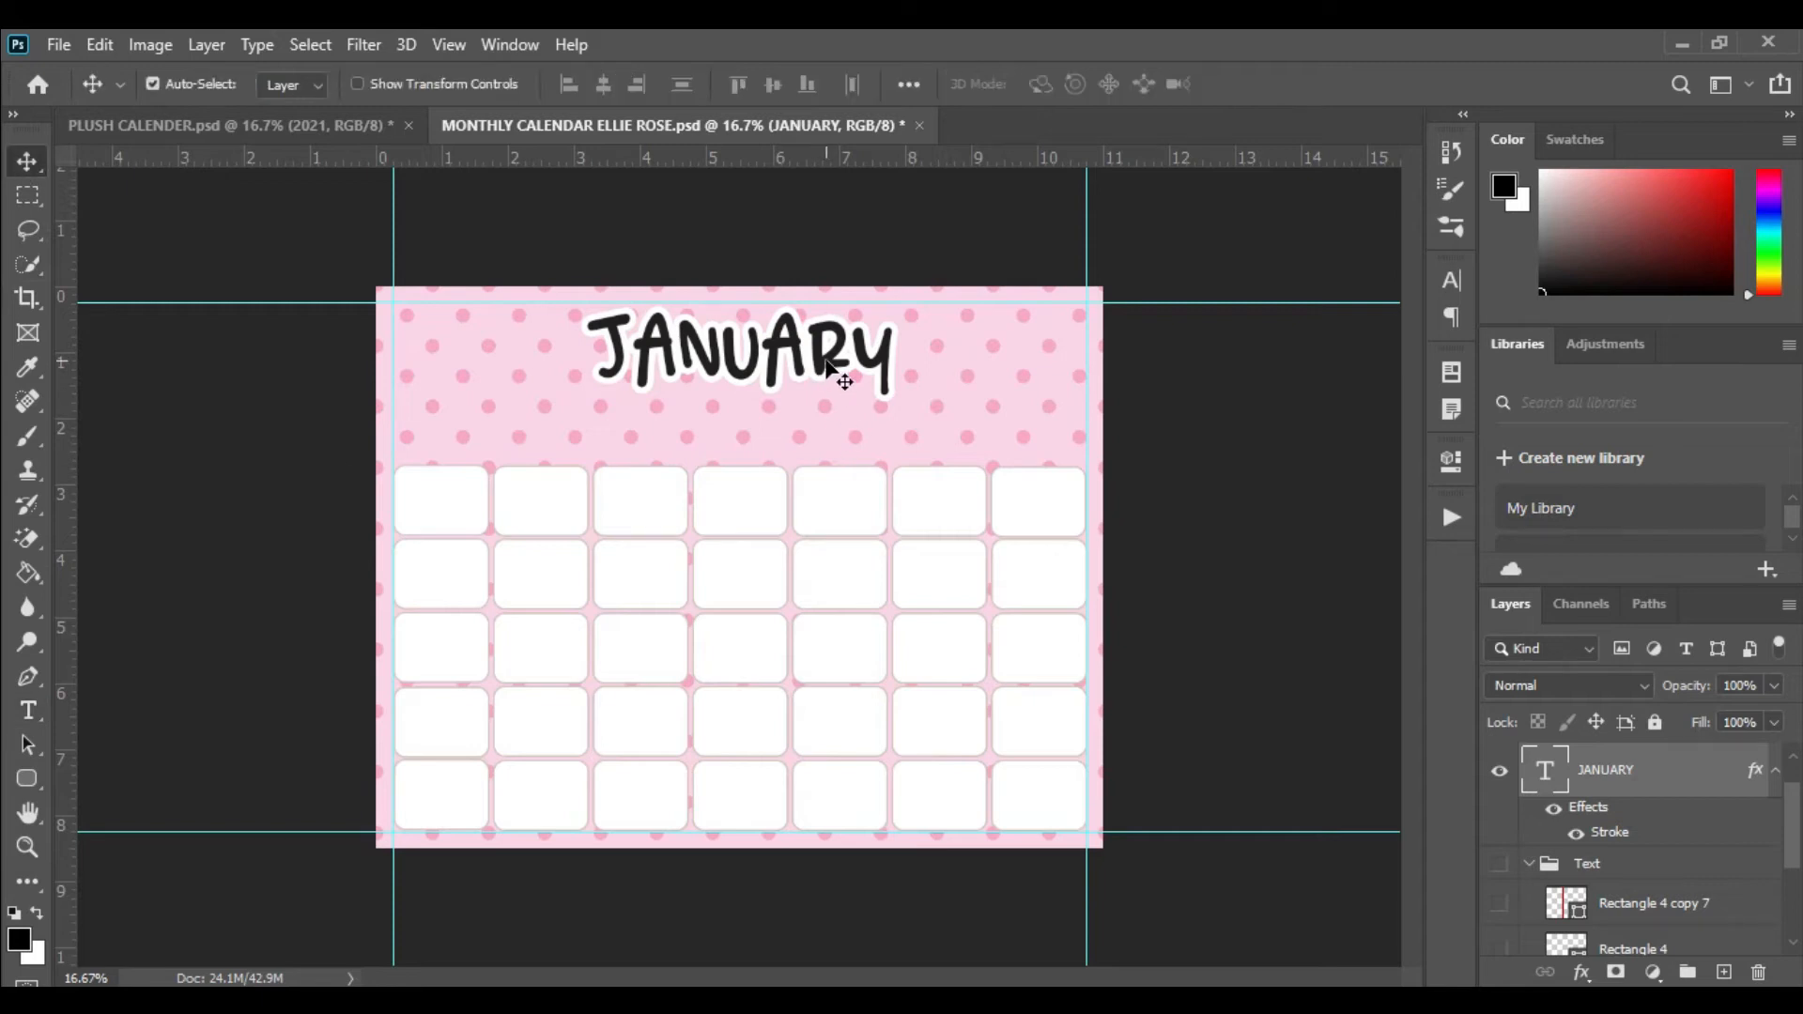
{"action": "left_click_drag", "start_coordinate": [1670, 773], "coordinate": [1636, 870]}
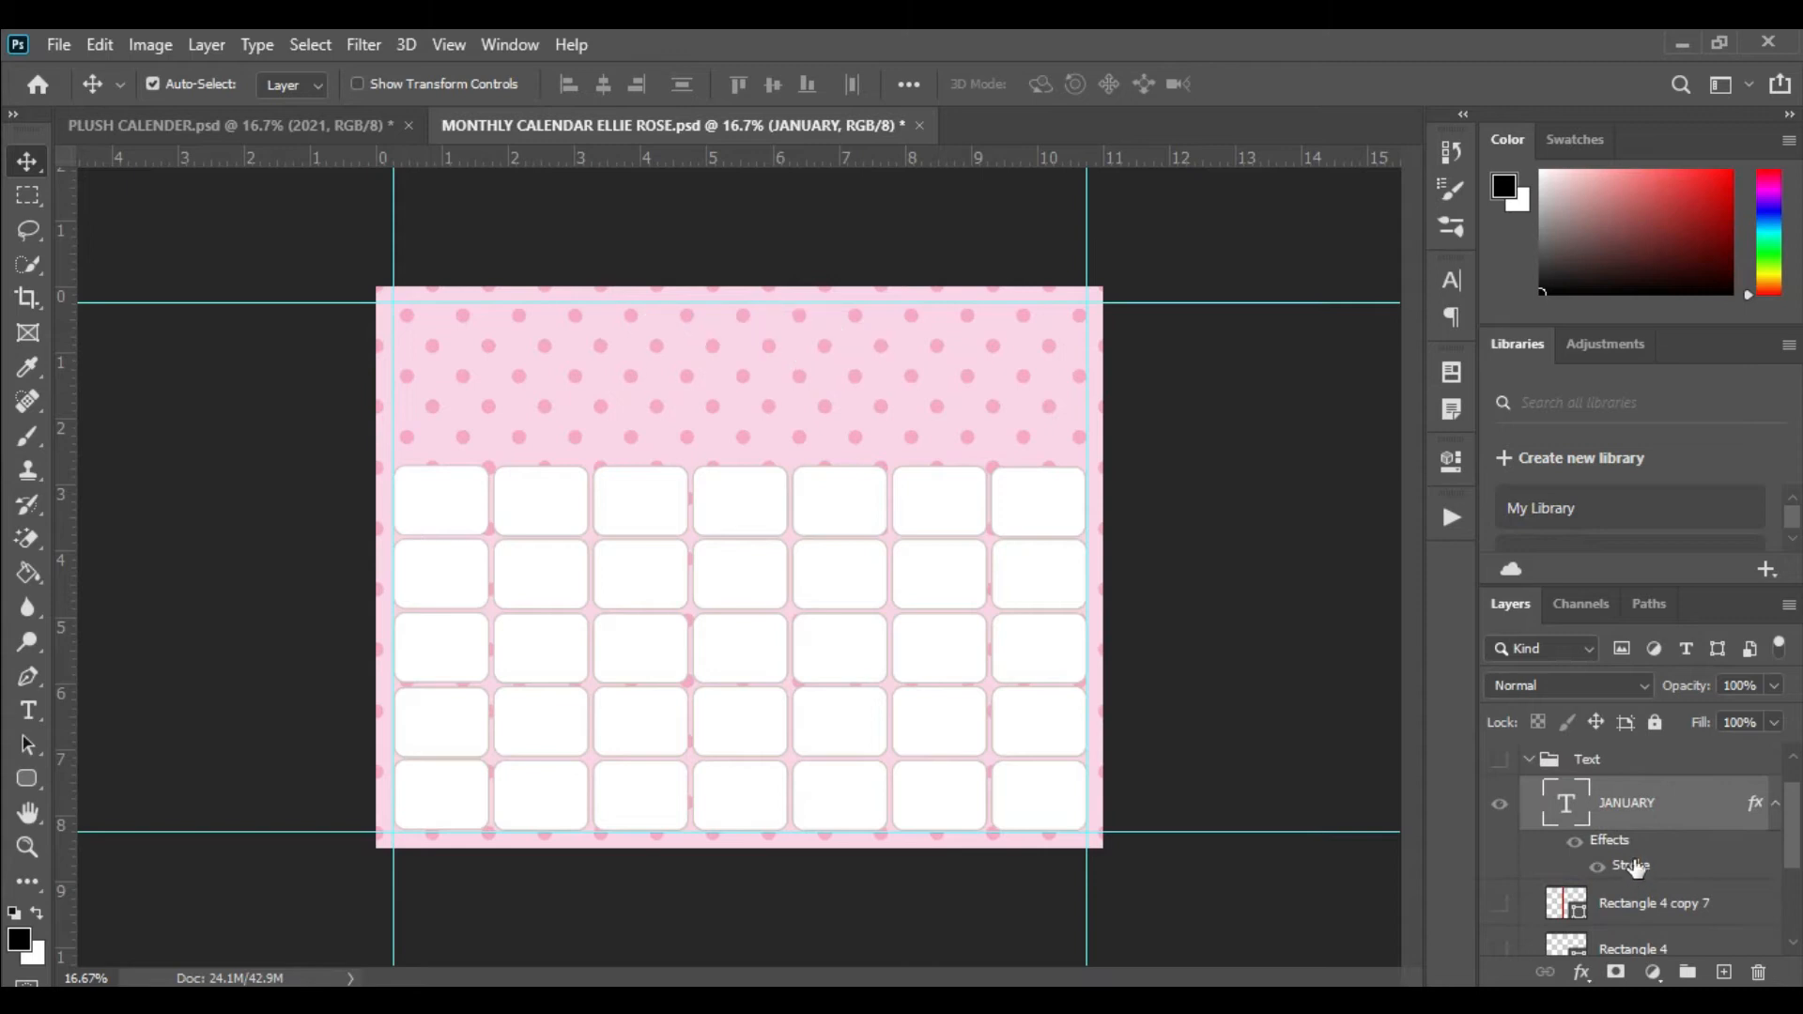
{"action": "left_click", "coordinate": [1500, 759]}
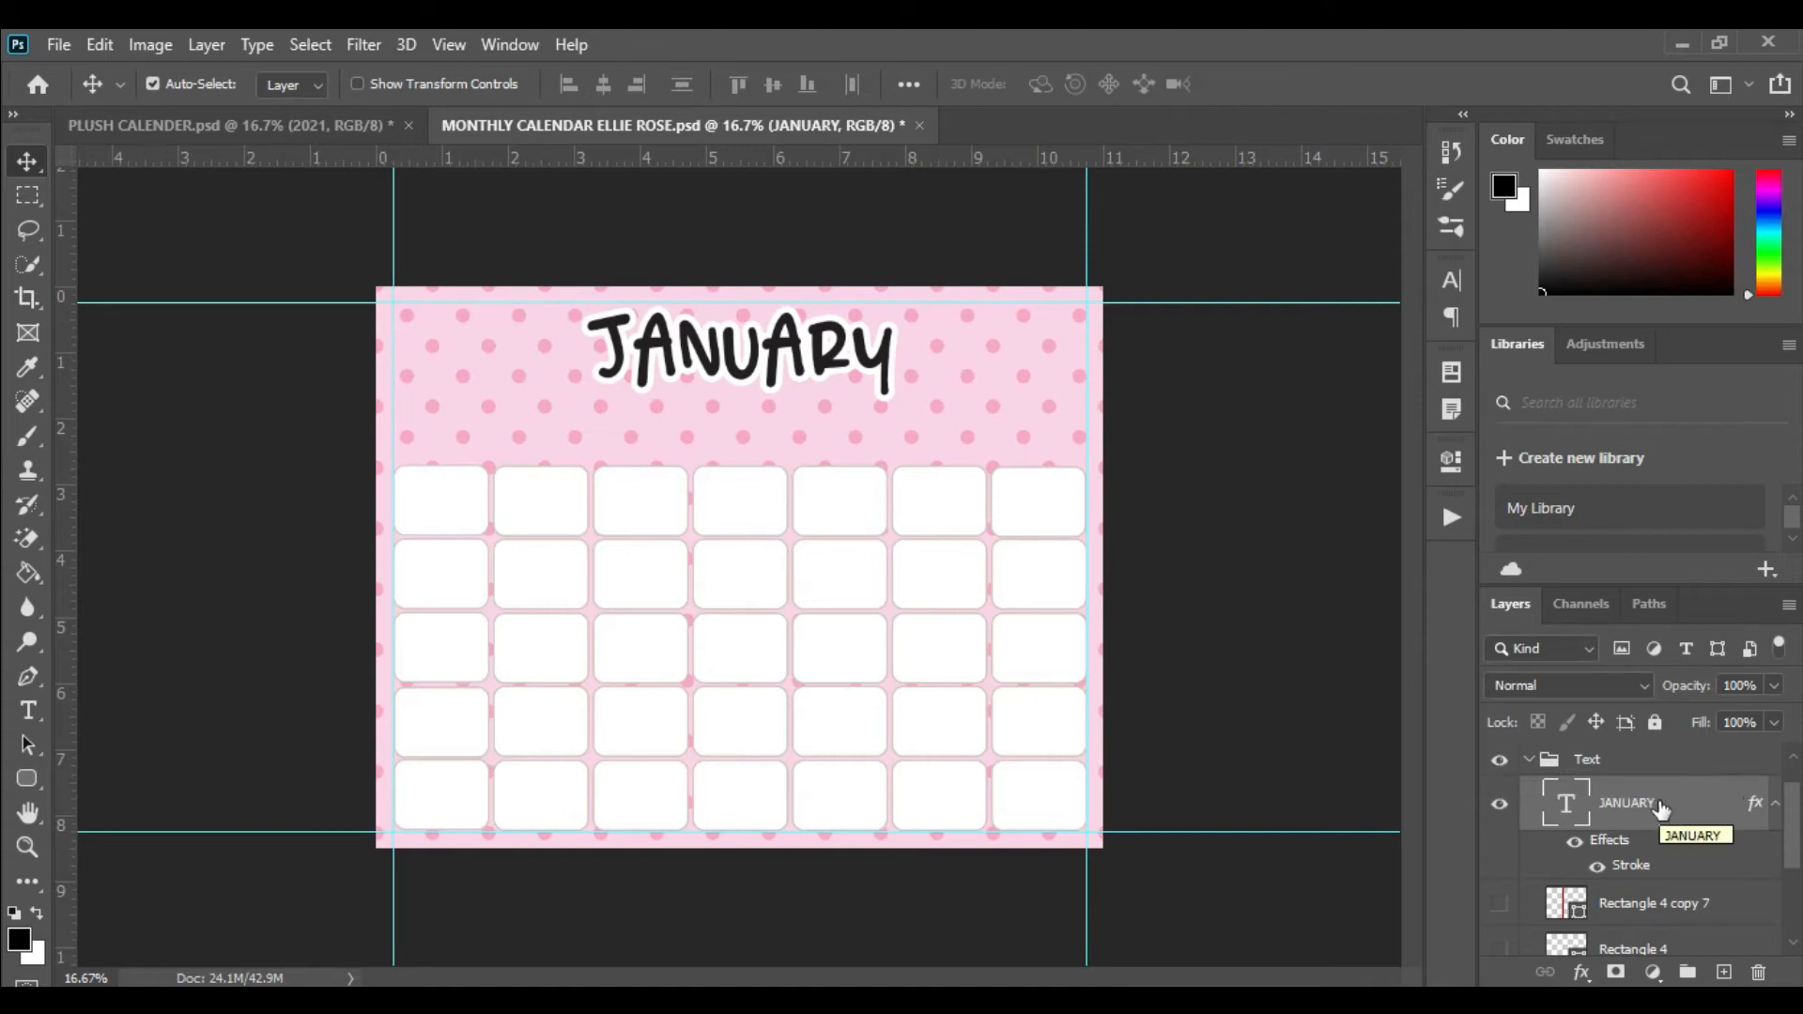
- Add a new layer in the Text group and enter 2021 in 72 pt KL Tinker below the JANUARY heading
{"action": "left_click", "coordinate": [1724, 972]}
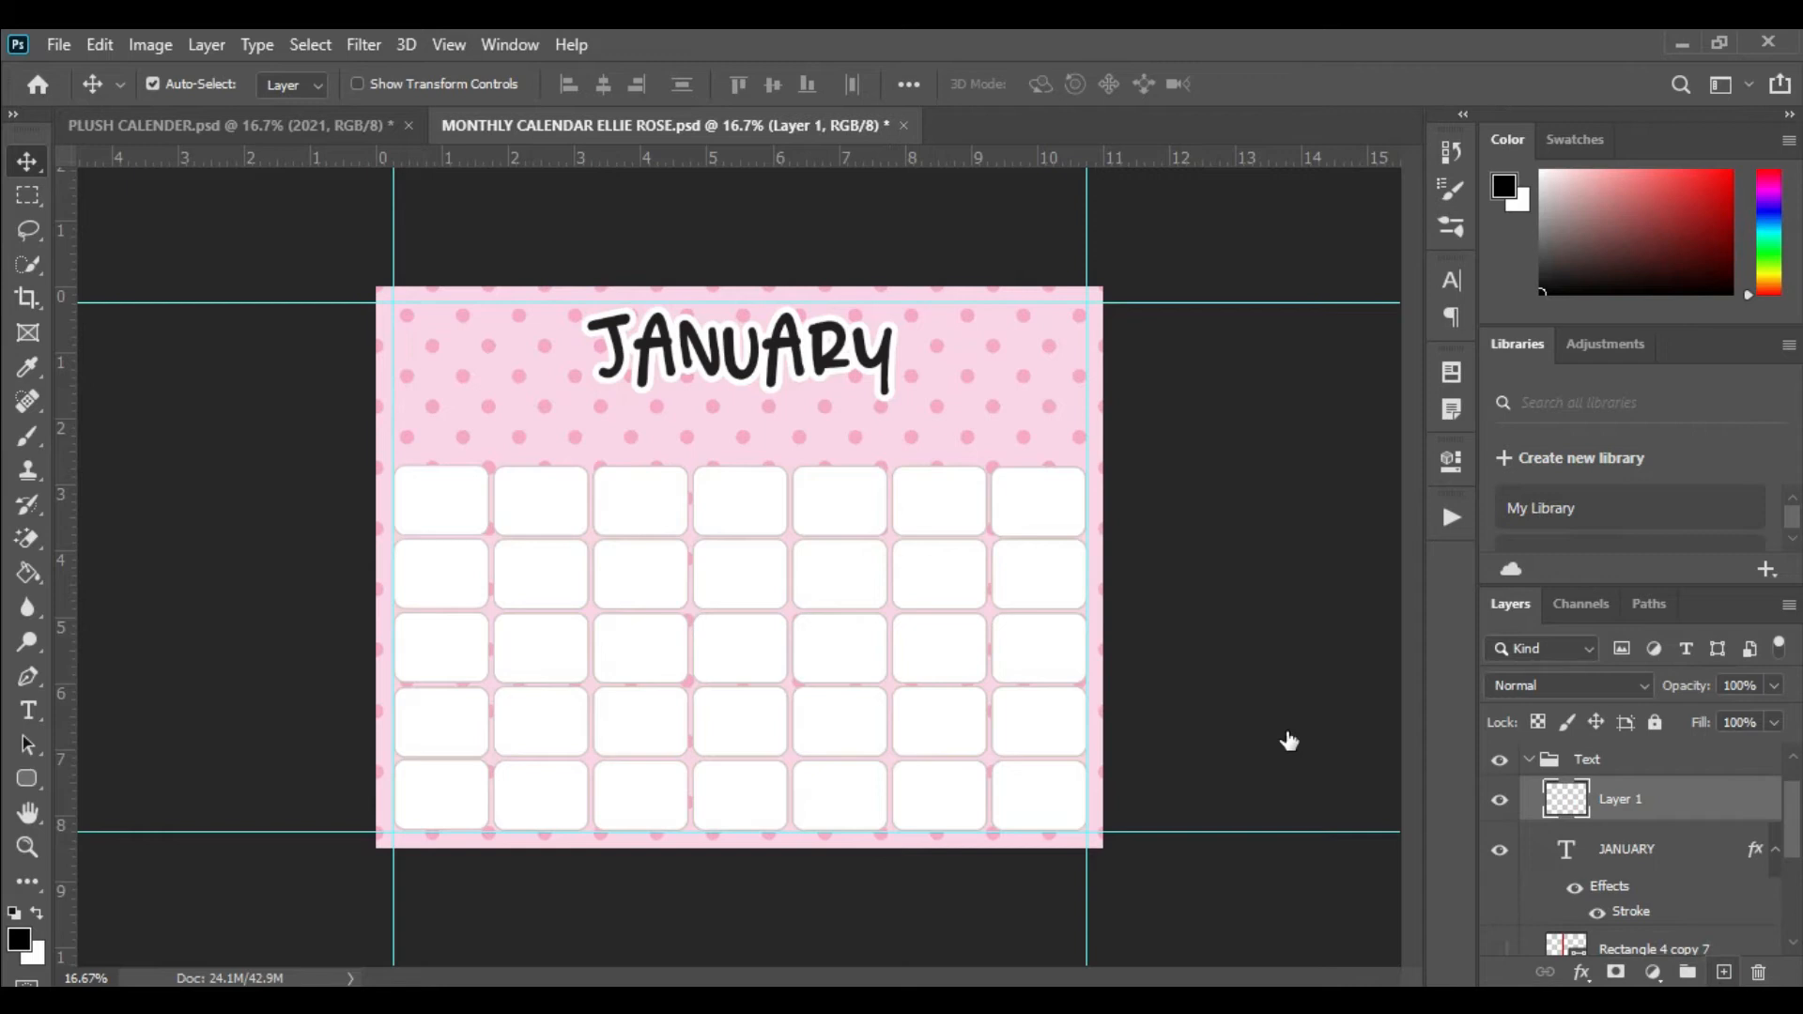
{"action": "left_click", "coordinate": [30, 714]}
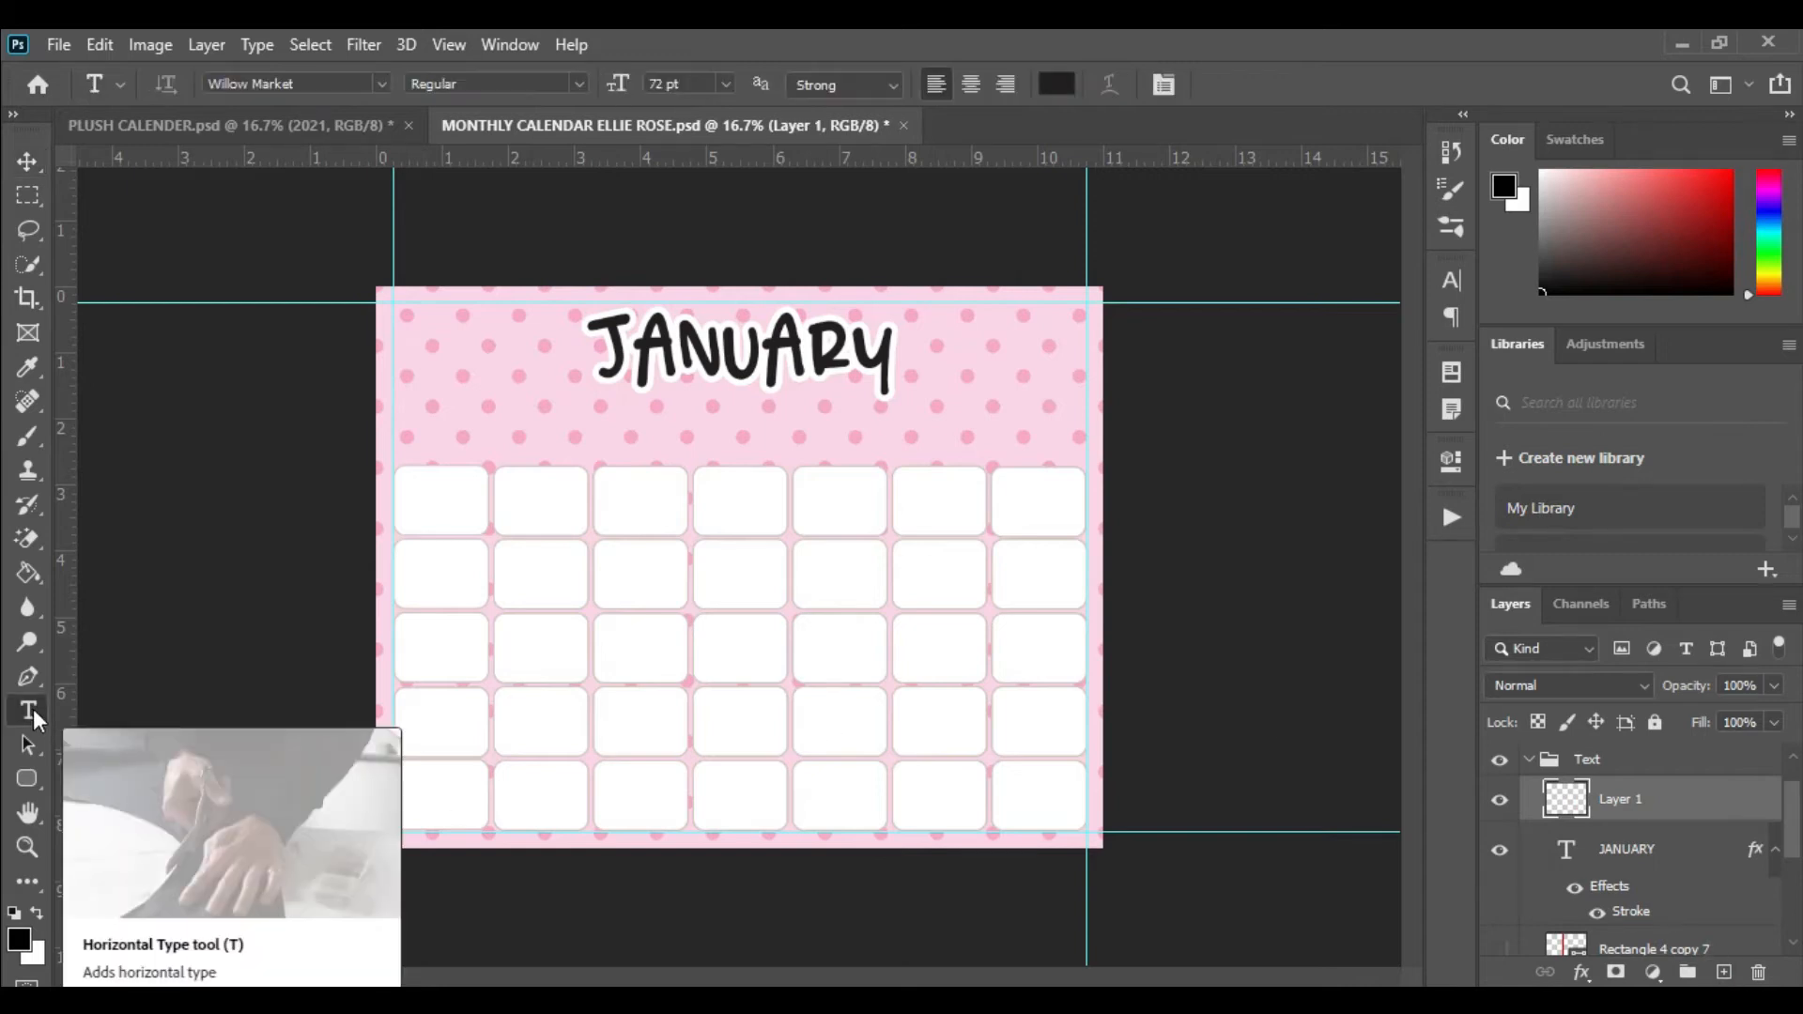
{"action": "left_click", "coordinate": [381, 84]}
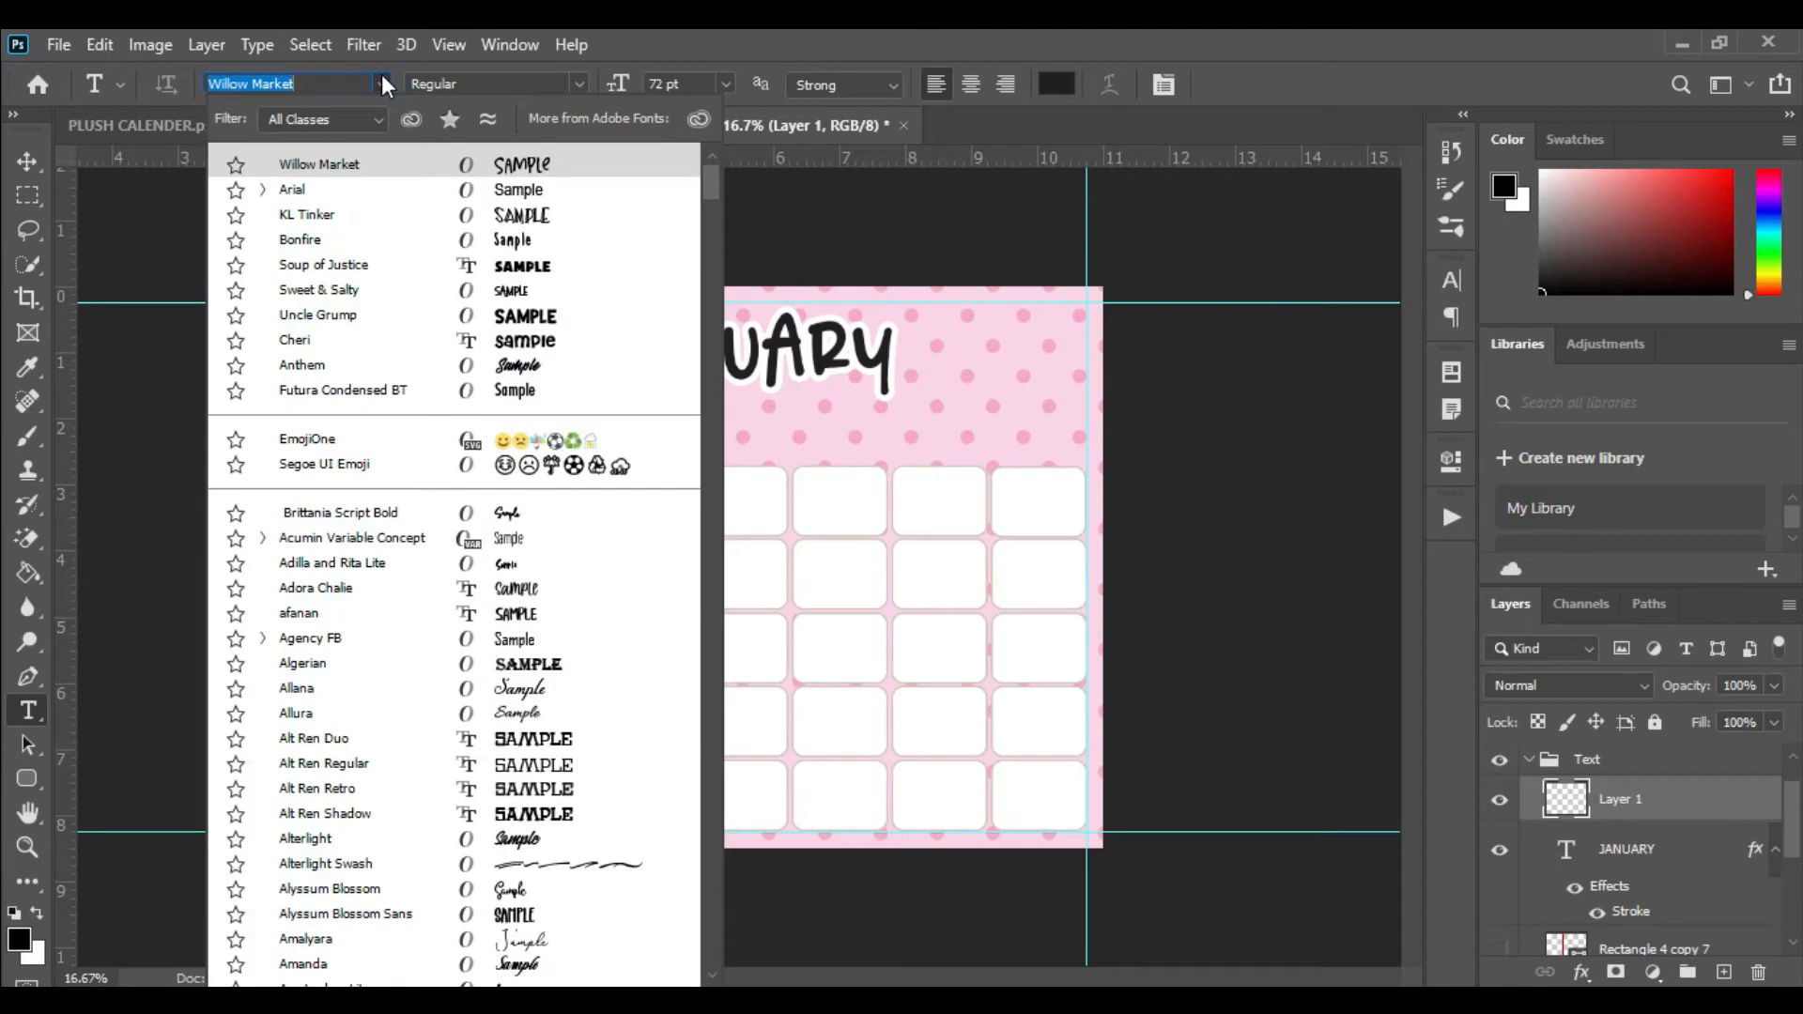
{"action": "left_click", "coordinate": [319, 214]}
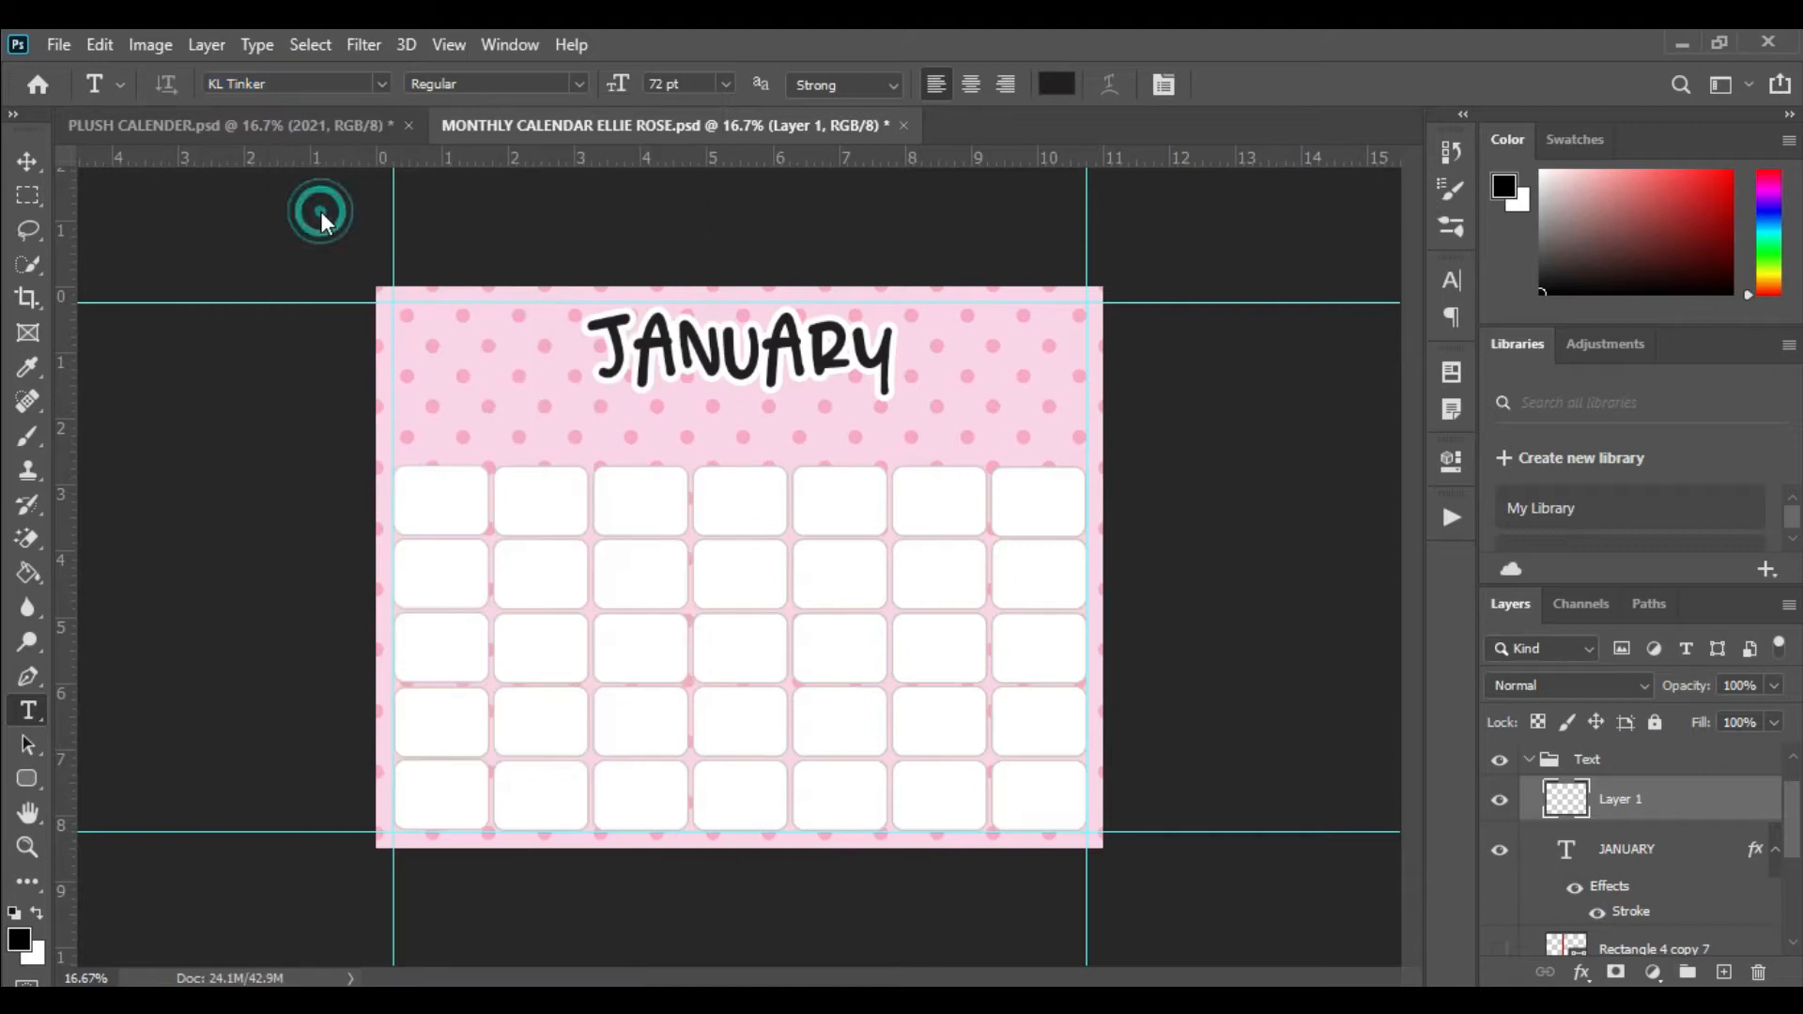
{"action": "left_click", "coordinate": [730, 84]}
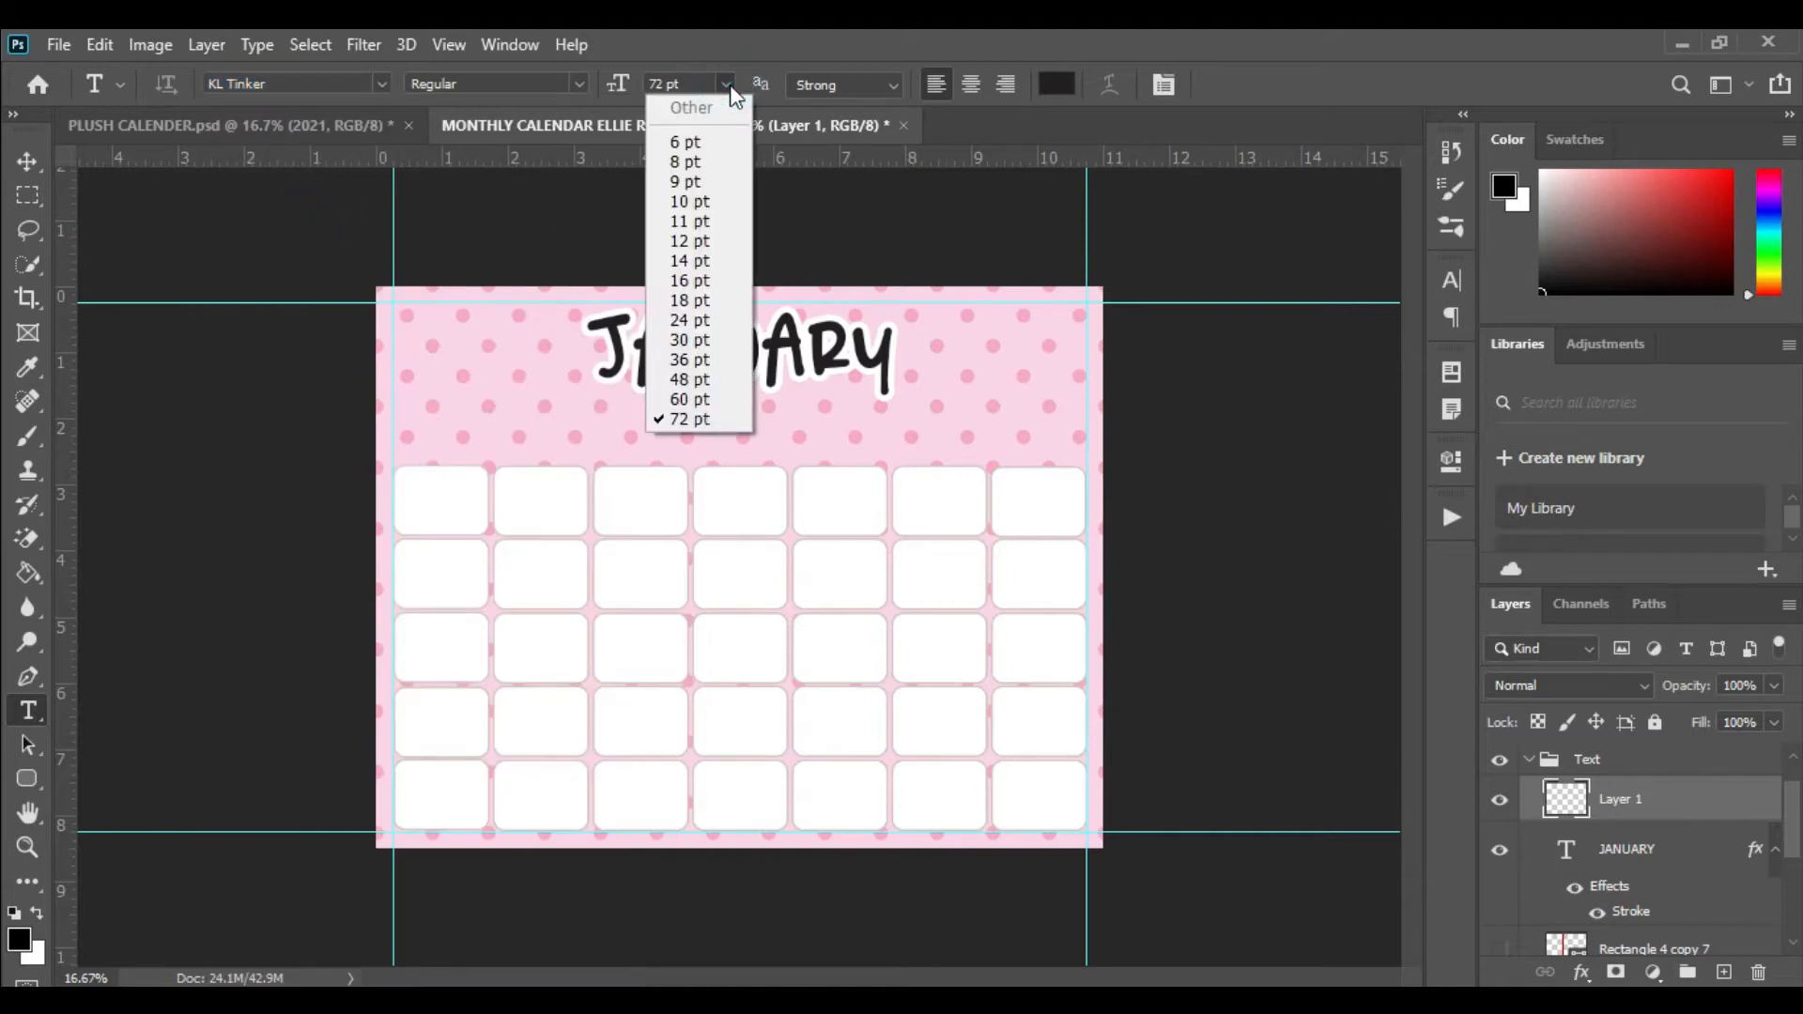
{"action": "left_click", "coordinate": [732, 87]}
{"action": "left_click", "coordinate": [695, 423]}
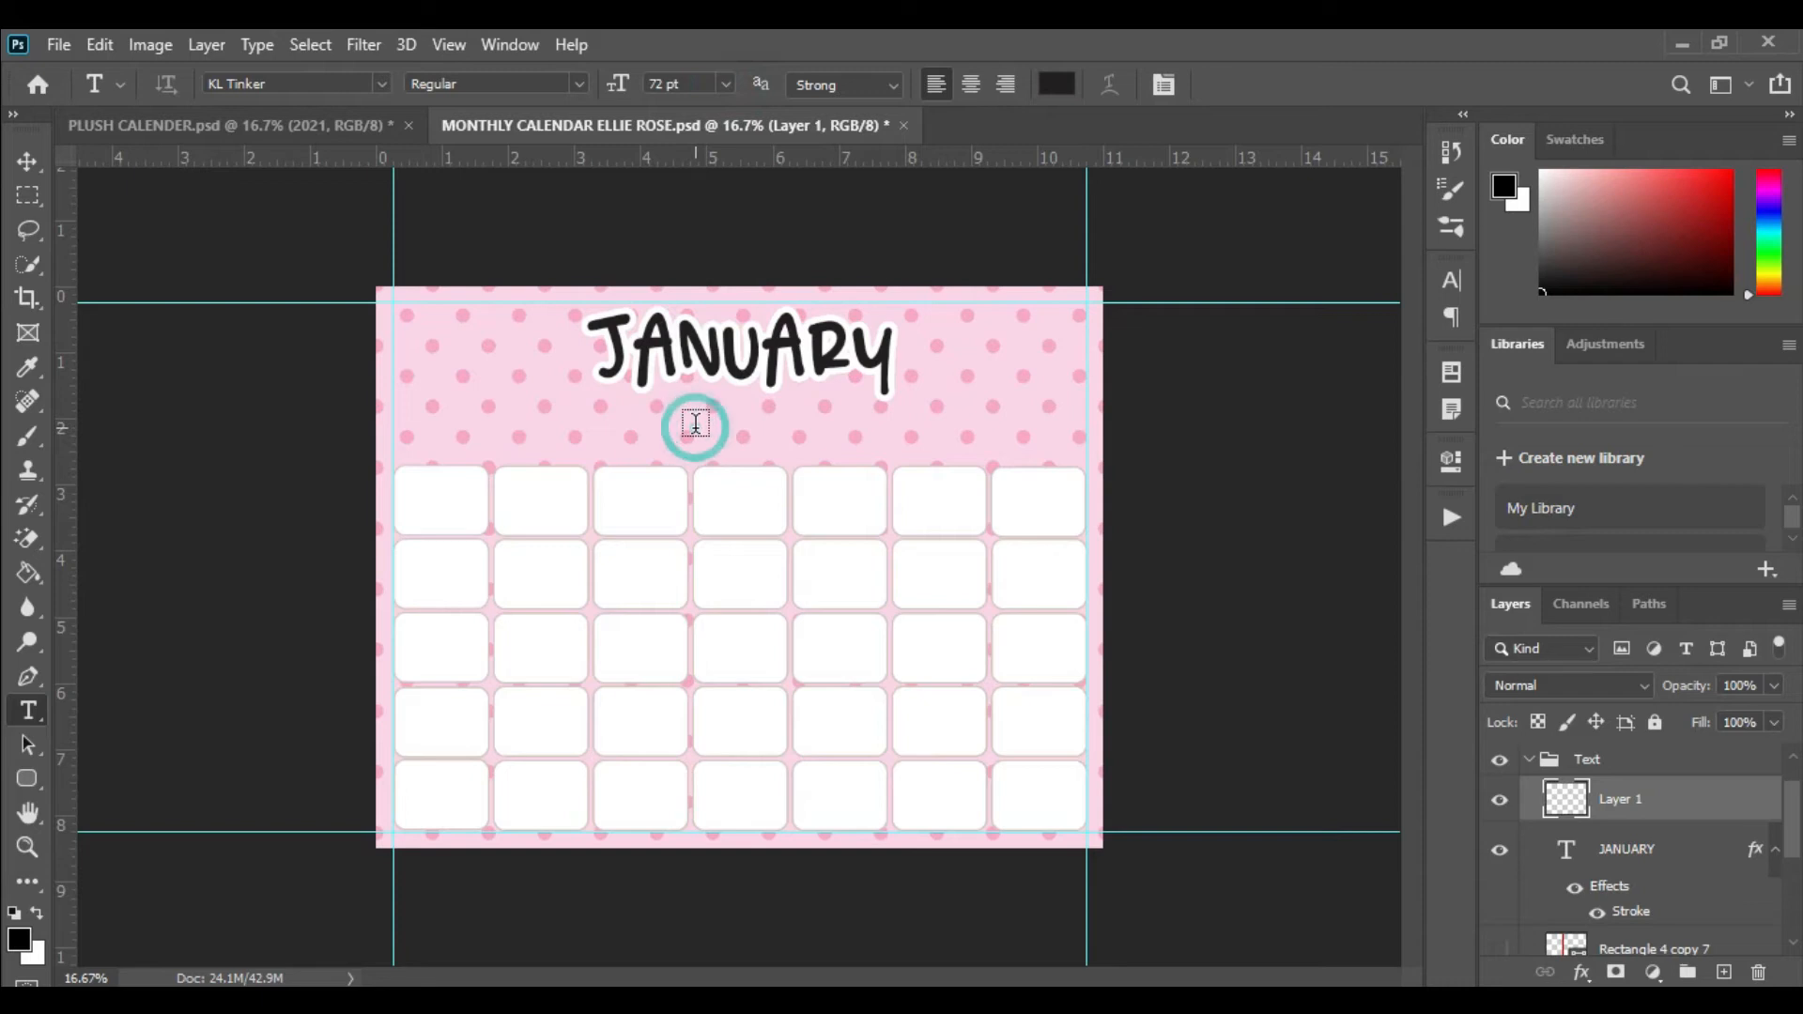
{"action": "type", "text": "2021"}
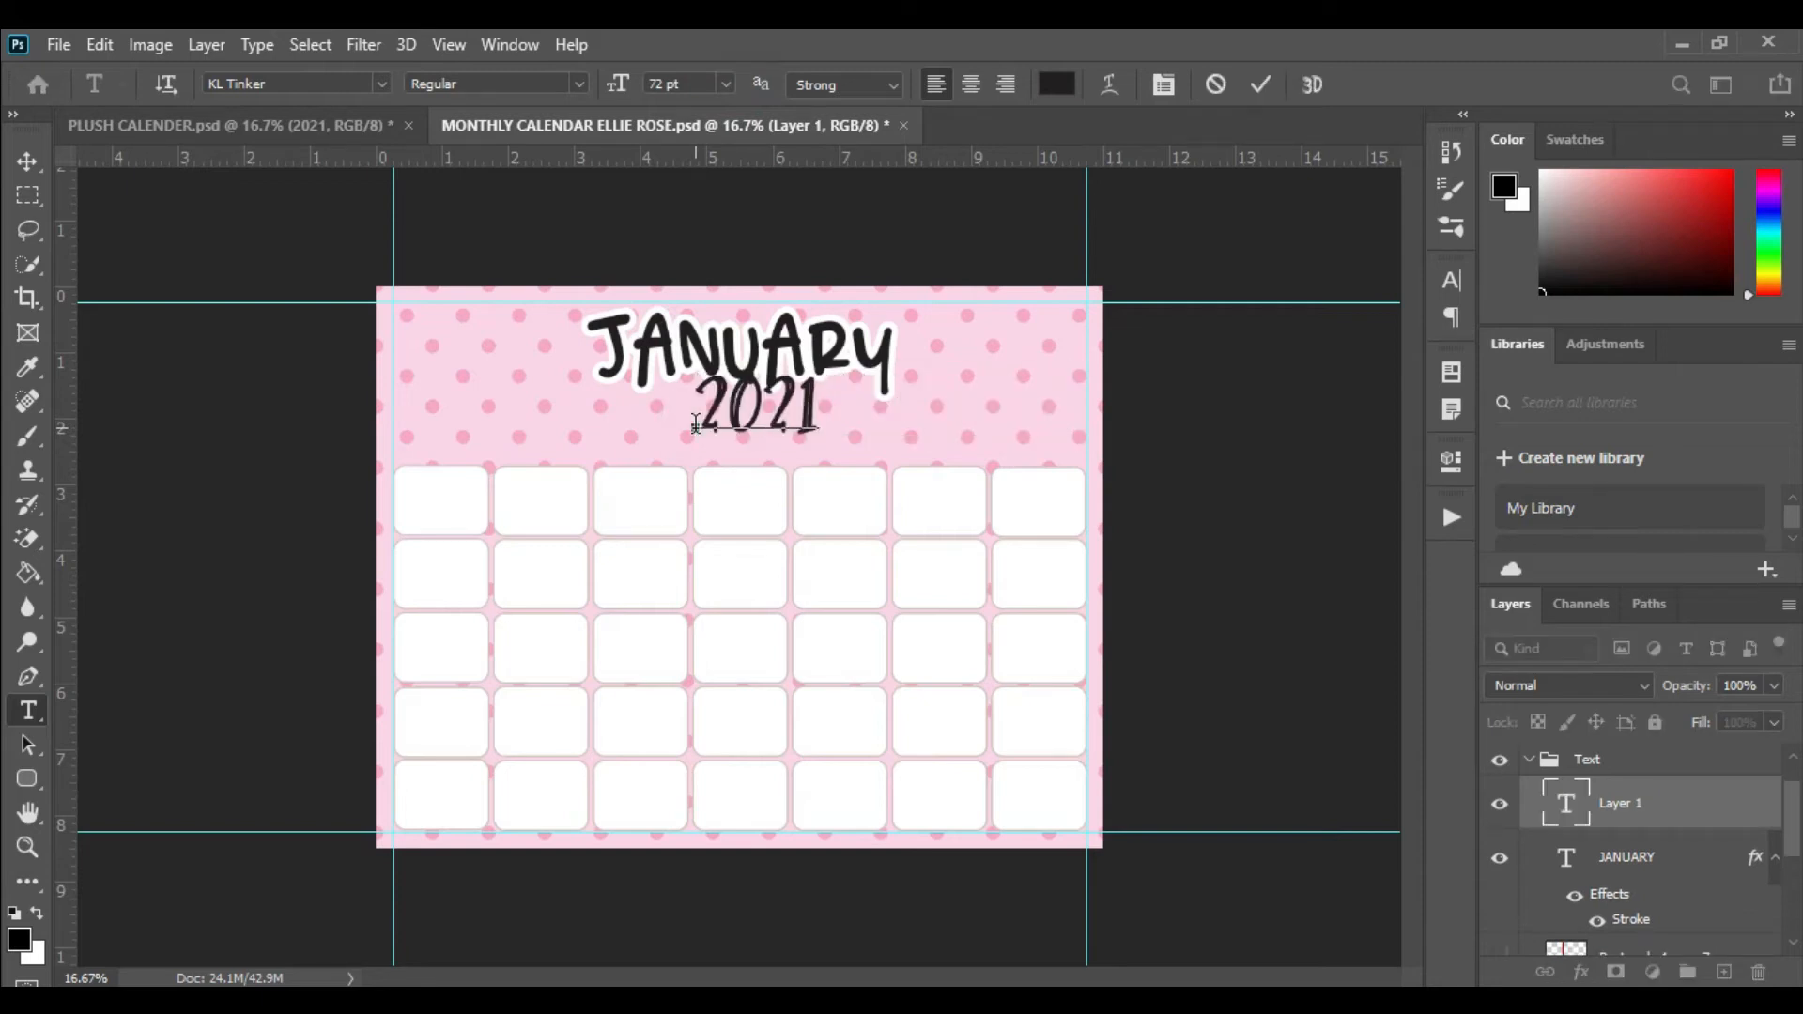
- Apply a 29 px white outside Stroke to the 2021 text
{"action": "left_click", "coordinate": [27, 161]}
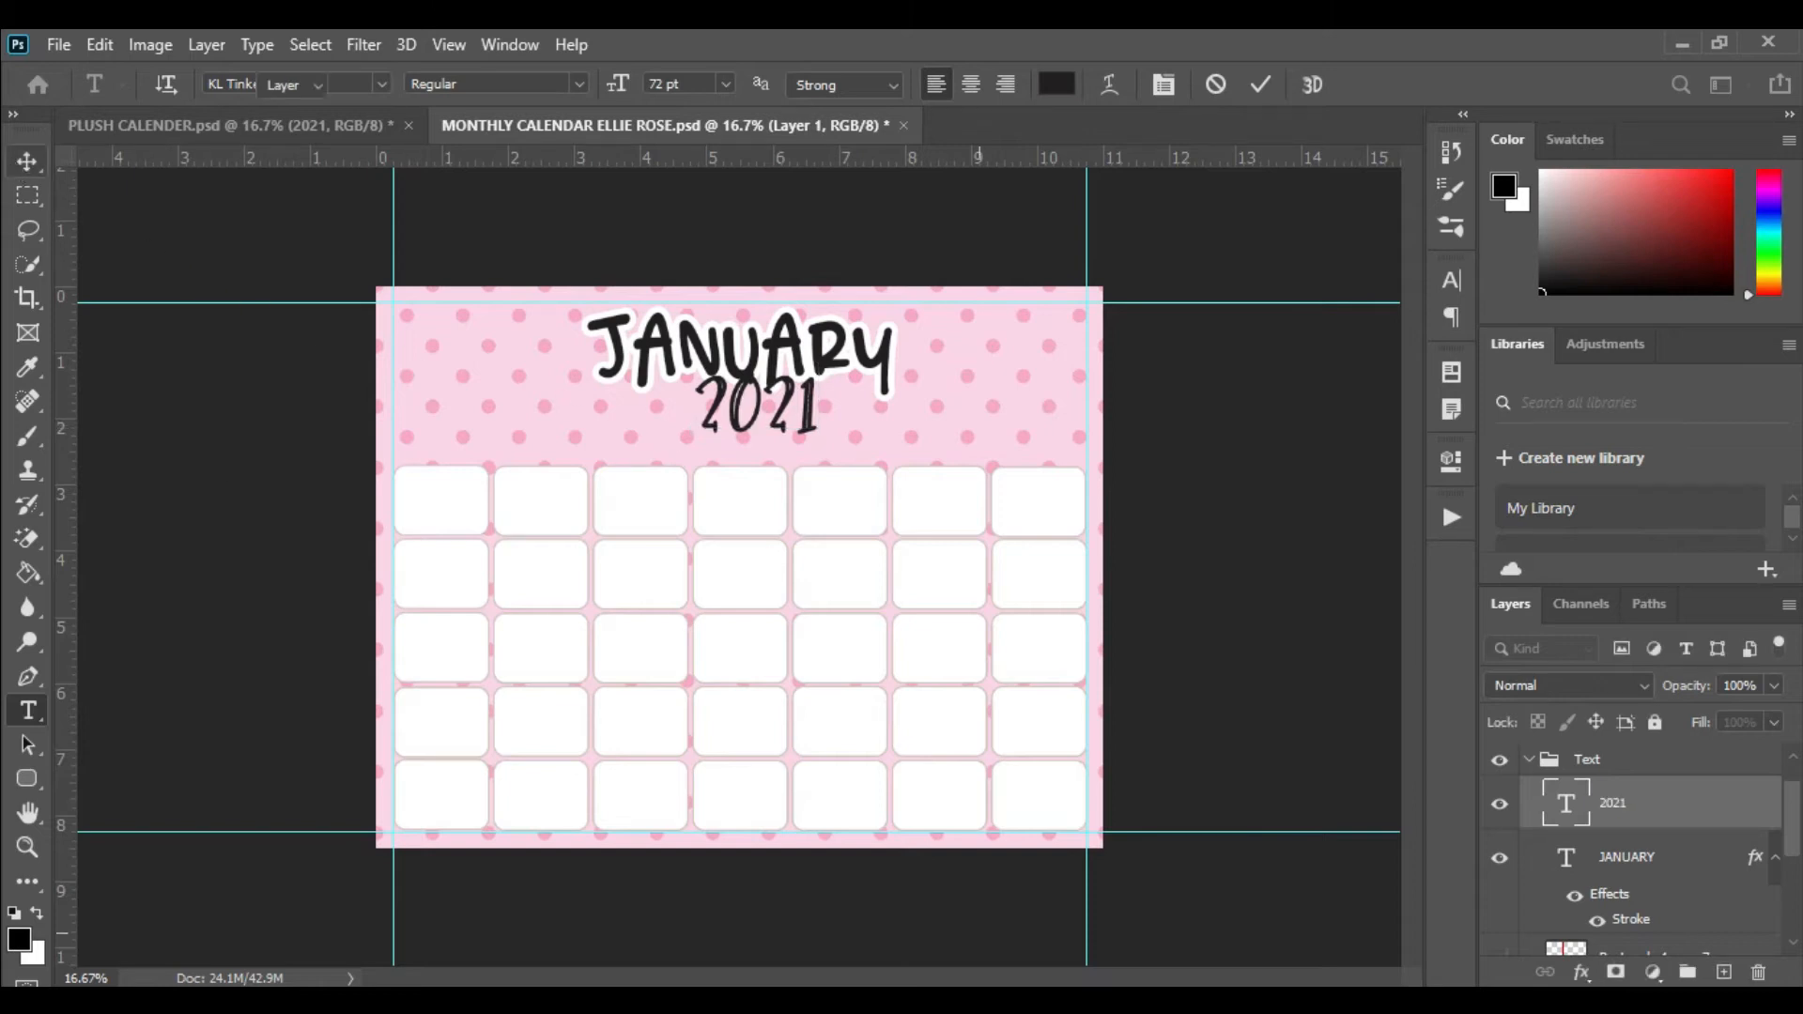
{"action": "left_click", "coordinate": [1582, 973]}
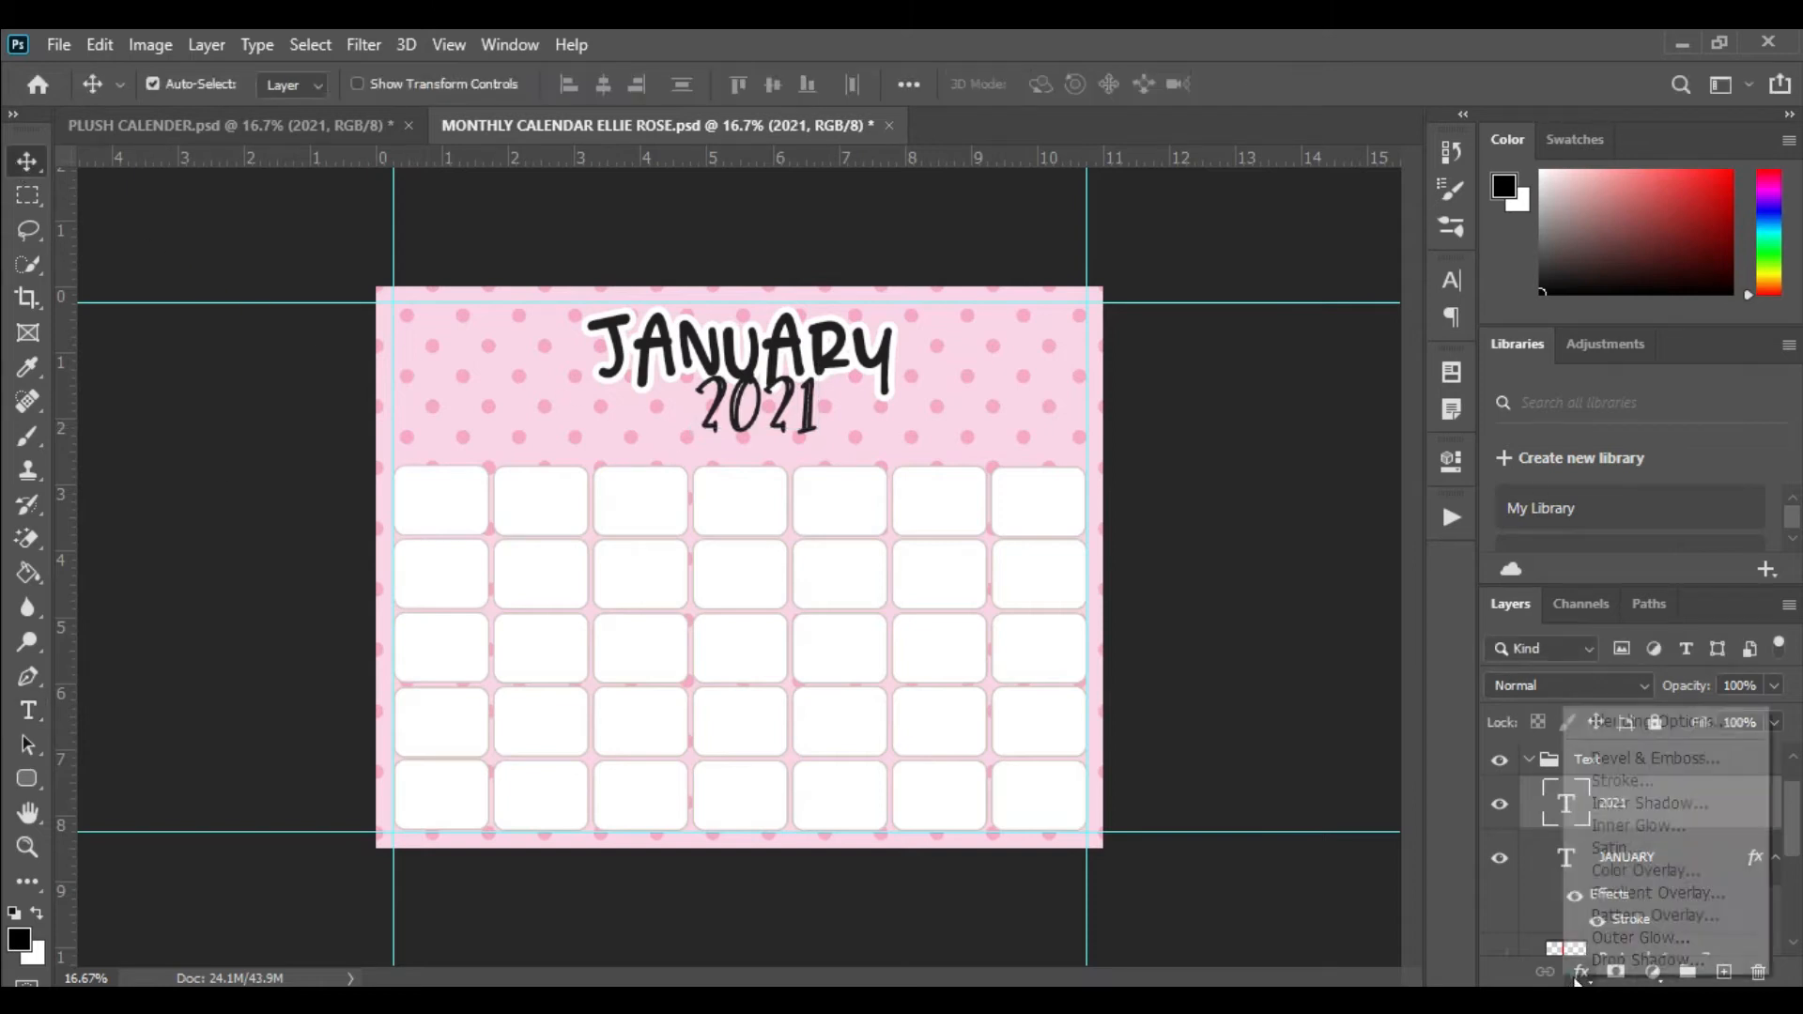
{"action": "left_click", "coordinate": [1608, 780]}
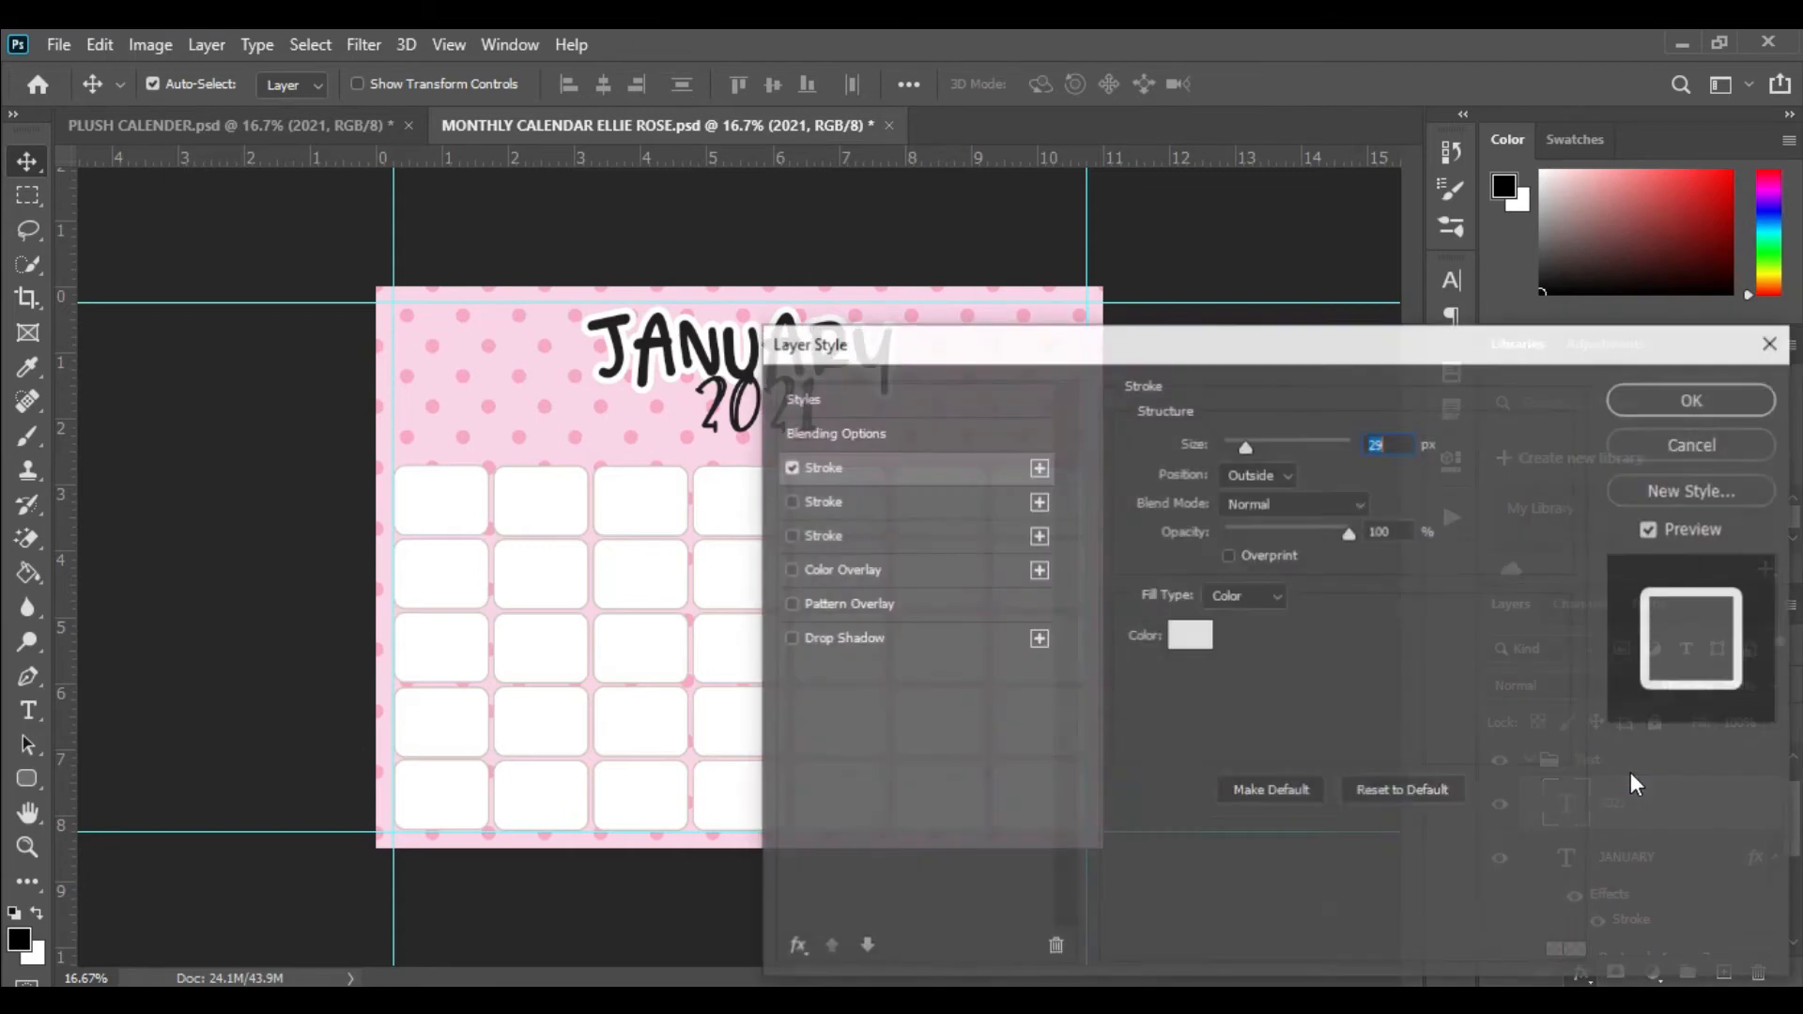
{"action": "left_click", "coordinate": [1690, 402]}
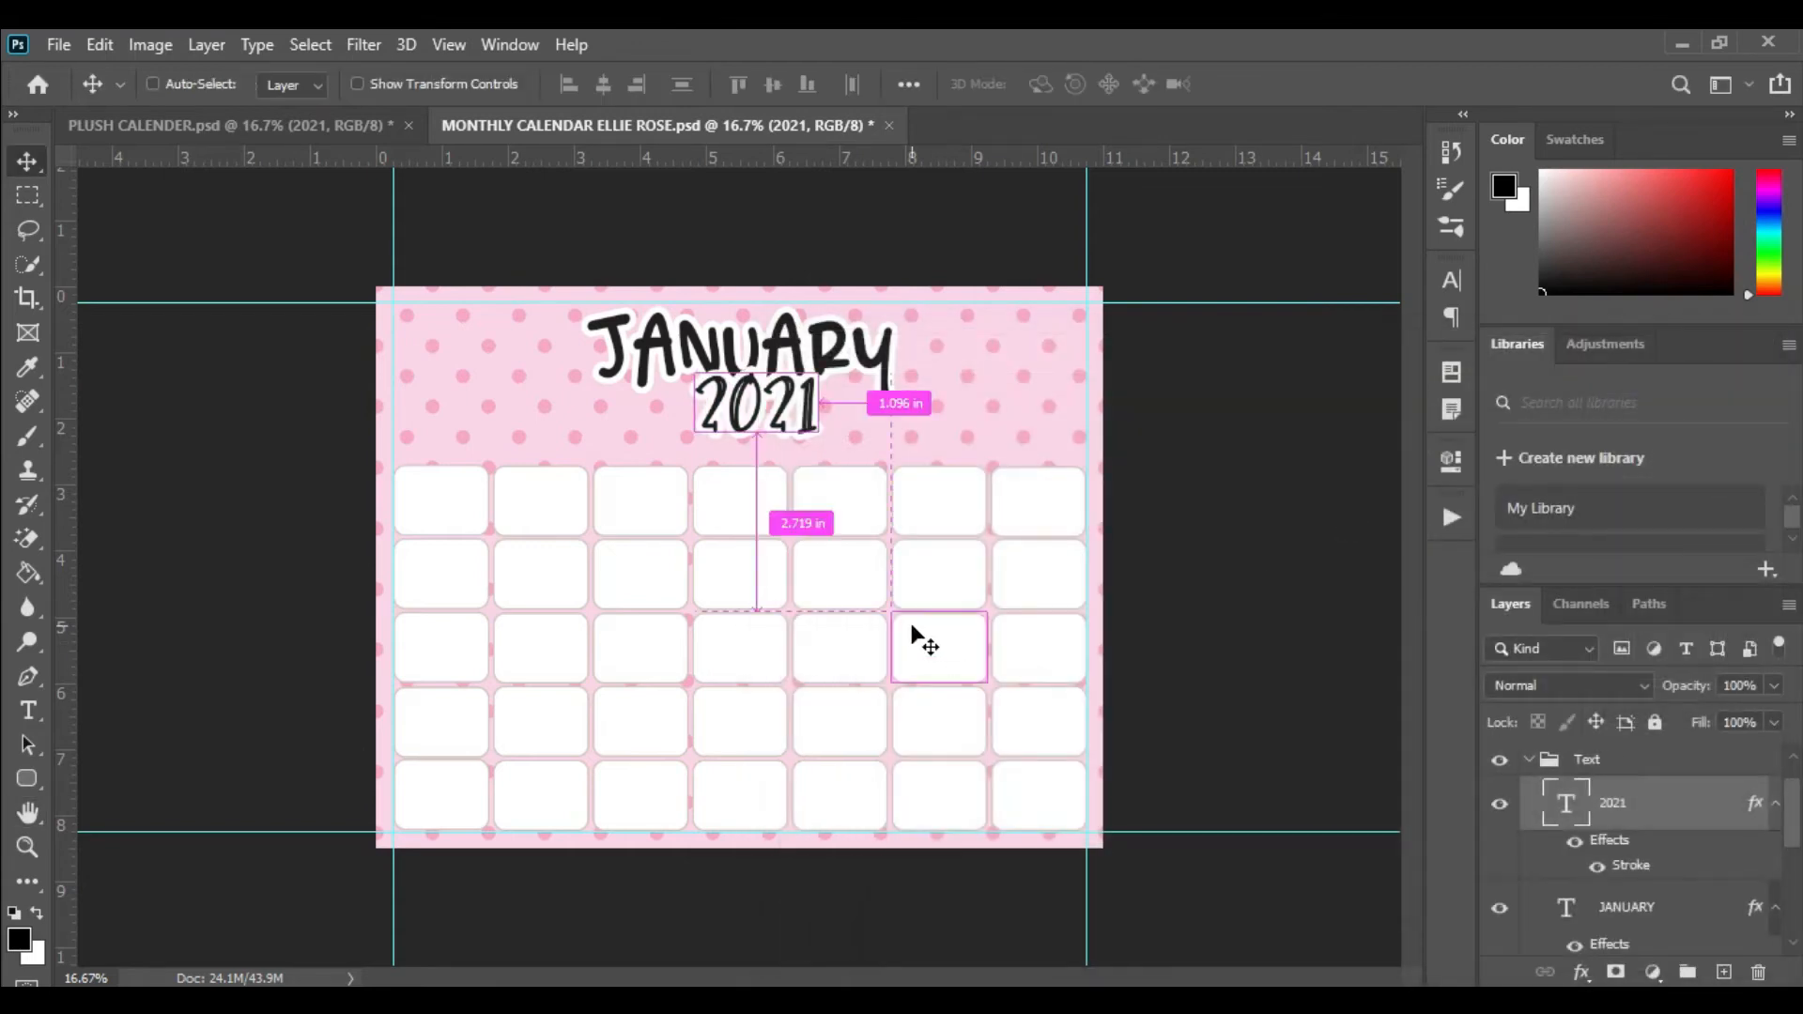
- Enlarge the 2021 text and centre it between the JANUARY heading and the date grid
{"action": "key", "text": "ctrl+t"}
{"action": "mouse_move", "coordinate": [817, 443]}
{"action": "left_mouse_down"}
{"action": "mouse_move", "coordinate": [885, 504]}
{"action": "mouse_move", "coordinate": [785, 428]}
{"action": "left_mouse_up"}
{"action": "key", "text": "Return"}
{"action": "left_click_drag", "start_coordinate": [827, 360], "coordinate": [826, 364]}
{"action": "left_click", "coordinate": [820, 416]}
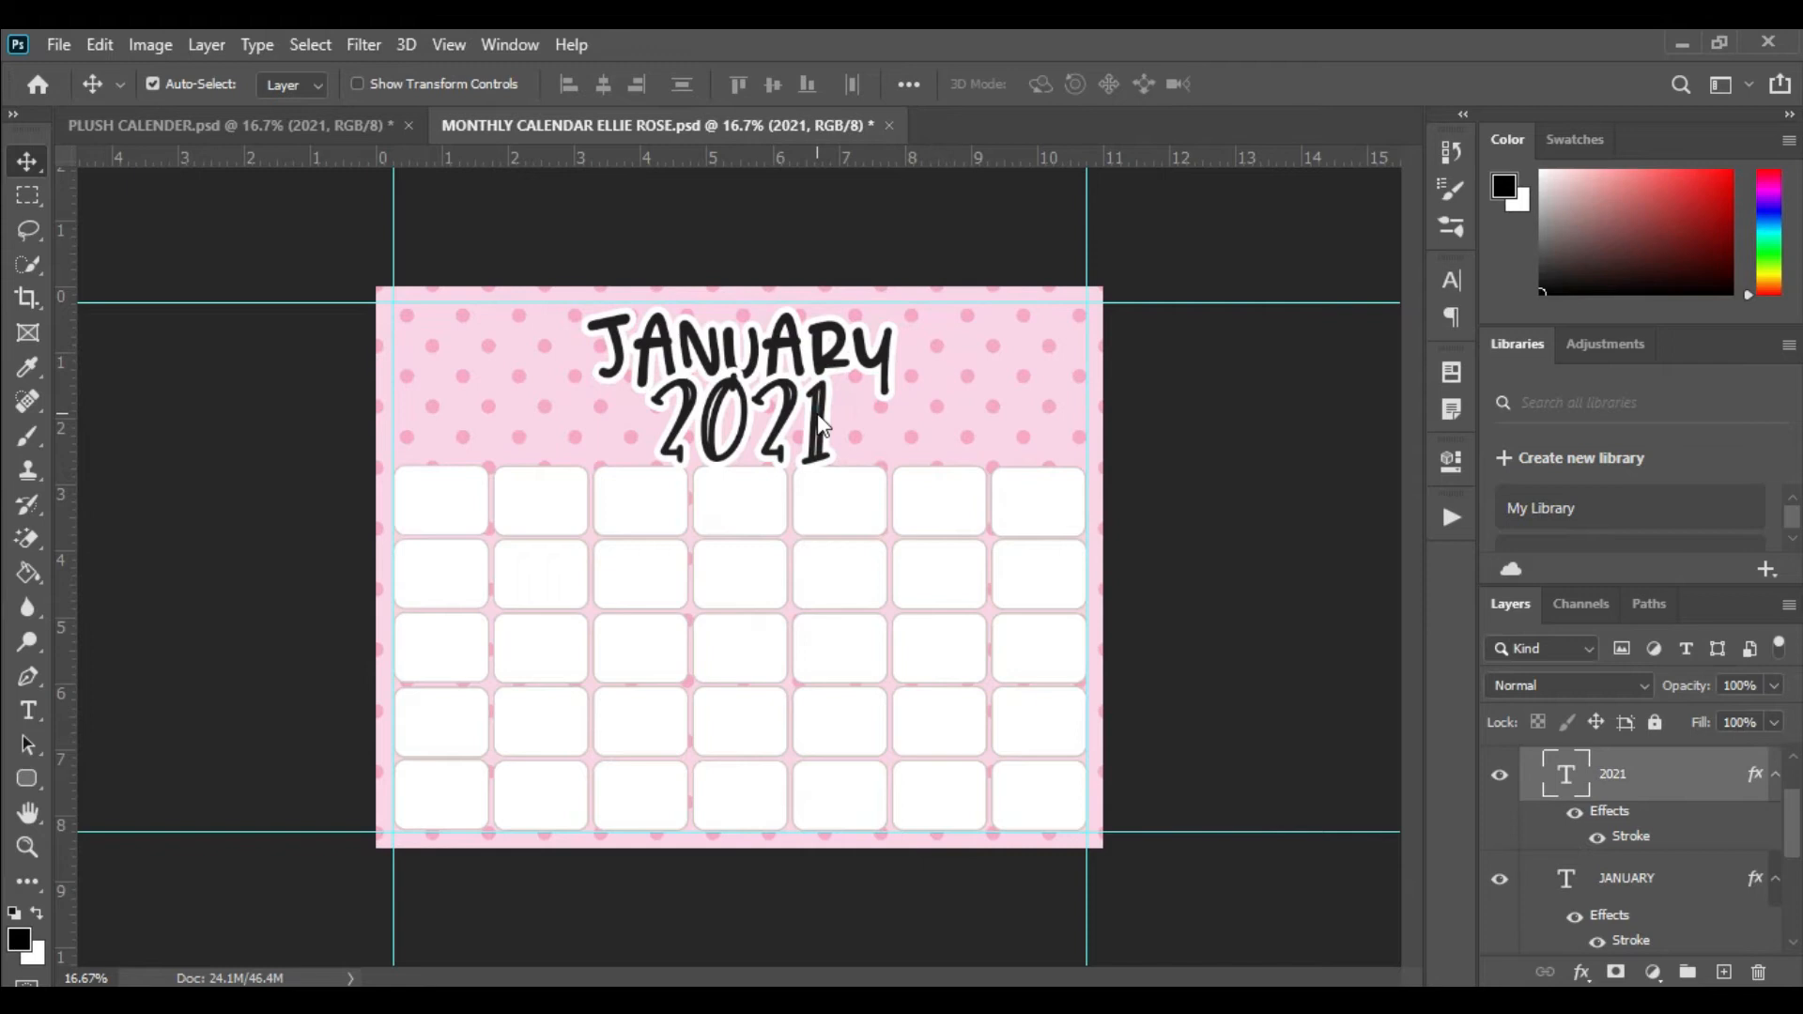
{"action": "key", "text": "ctrl+t"}
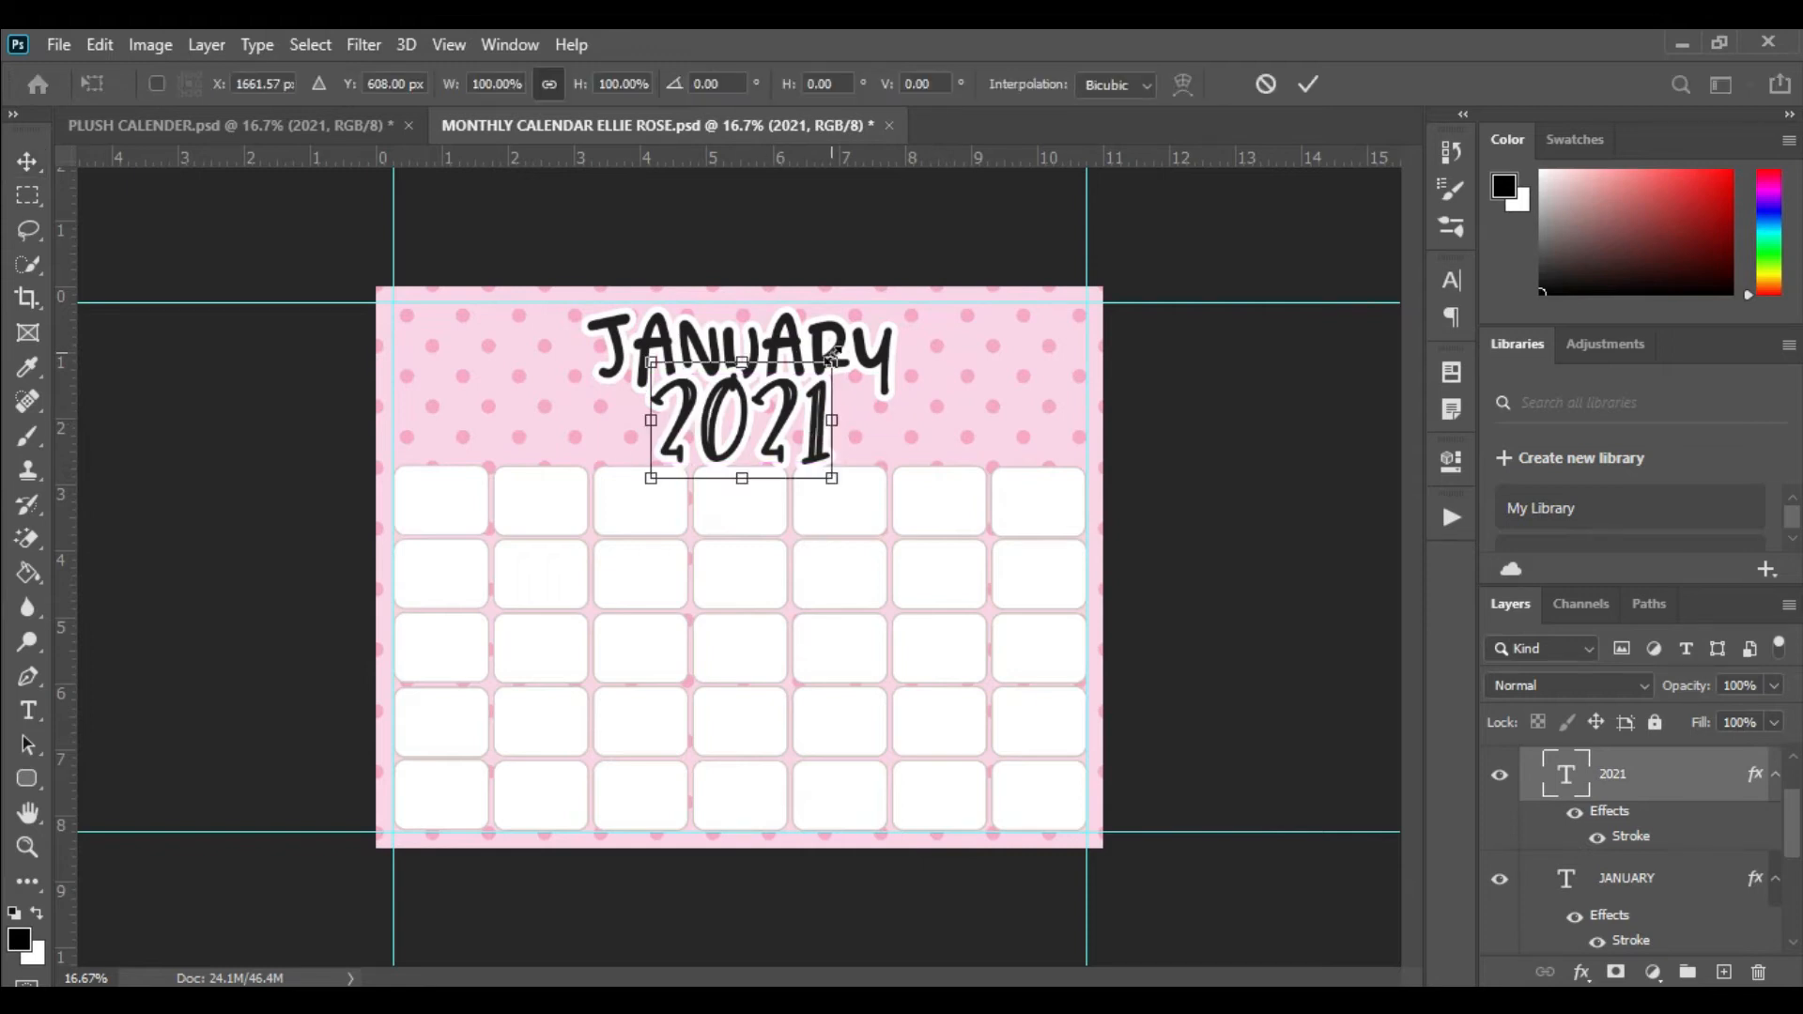
{"action": "left_click_drag", "start_coordinate": [832, 359], "coordinate": [781, 419]}
{"action": "key", "text": "Return"}
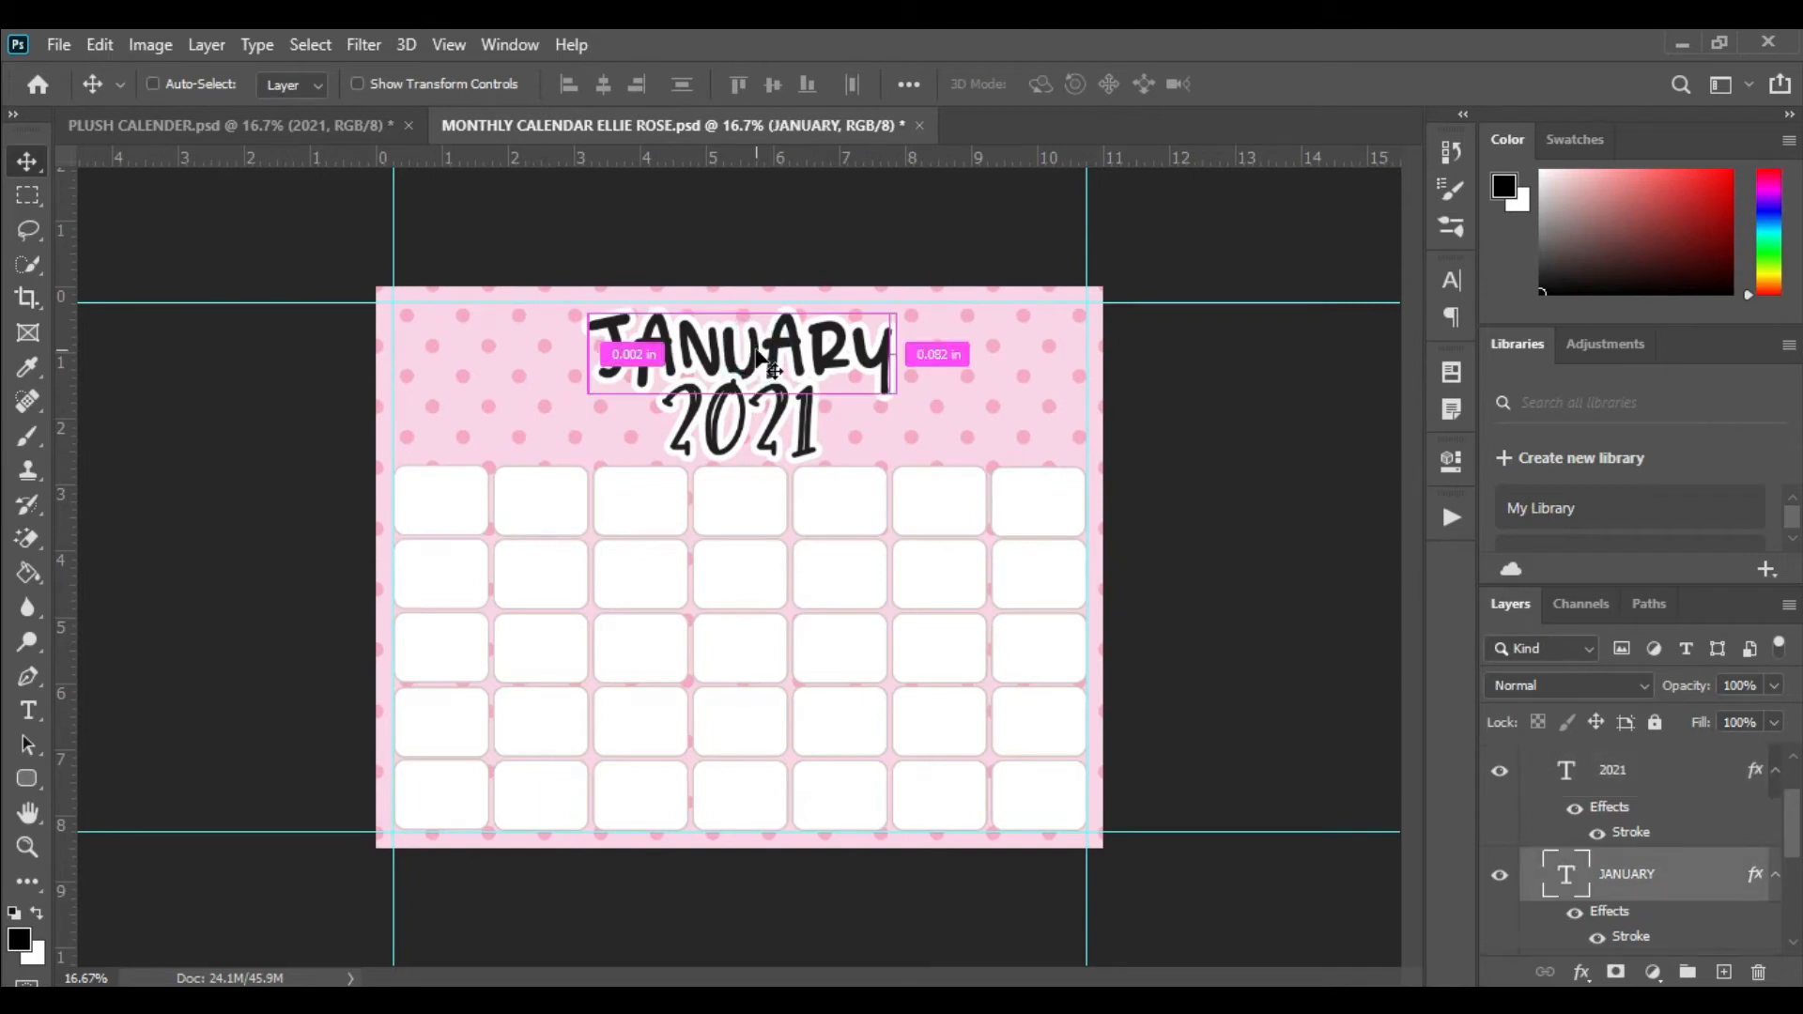
- Scale the JANUARY heading to 93.33% and nudge it up, keeping it centred above 2021
{"action": "key", "text": "ctrl+t"}
{"action": "left_click_drag", "start_coordinate": [585, 410], "coordinate": [609, 398]}
{"action": "left_click_drag", "start_coordinate": [785, 348], "coordinate": [775, 344]}
{"action": "key", "text": "Up"}
{"action": "key", "text": "Up"}
{"action": "key", "text": "Up"}
{"action": "key", "text": "Up"}
{"action": "key", "text": "Up"}
{"action": "key", "text": "Up"}
{"action": "key", "text": "Up"}
{"action": "key", "text": "Up"}
{"action": "key", "text": "Up"}
{"action": "key", "text": "Up"}
{"action": "key", "text": "Up"}
{"action": "key", "text": "Up"}
{"action": "key", "text": "Up"}
{"action": "key", "text": "Up"}
{"action": "key", "text": "Up"}
{"action": "key", "text": "Up"}
{"action": "key", "text": "Up"}
{"action": "key", "text": "Up"}
{"action": "key", "text": "Up"}
{"action": "key", "text": "Up"}
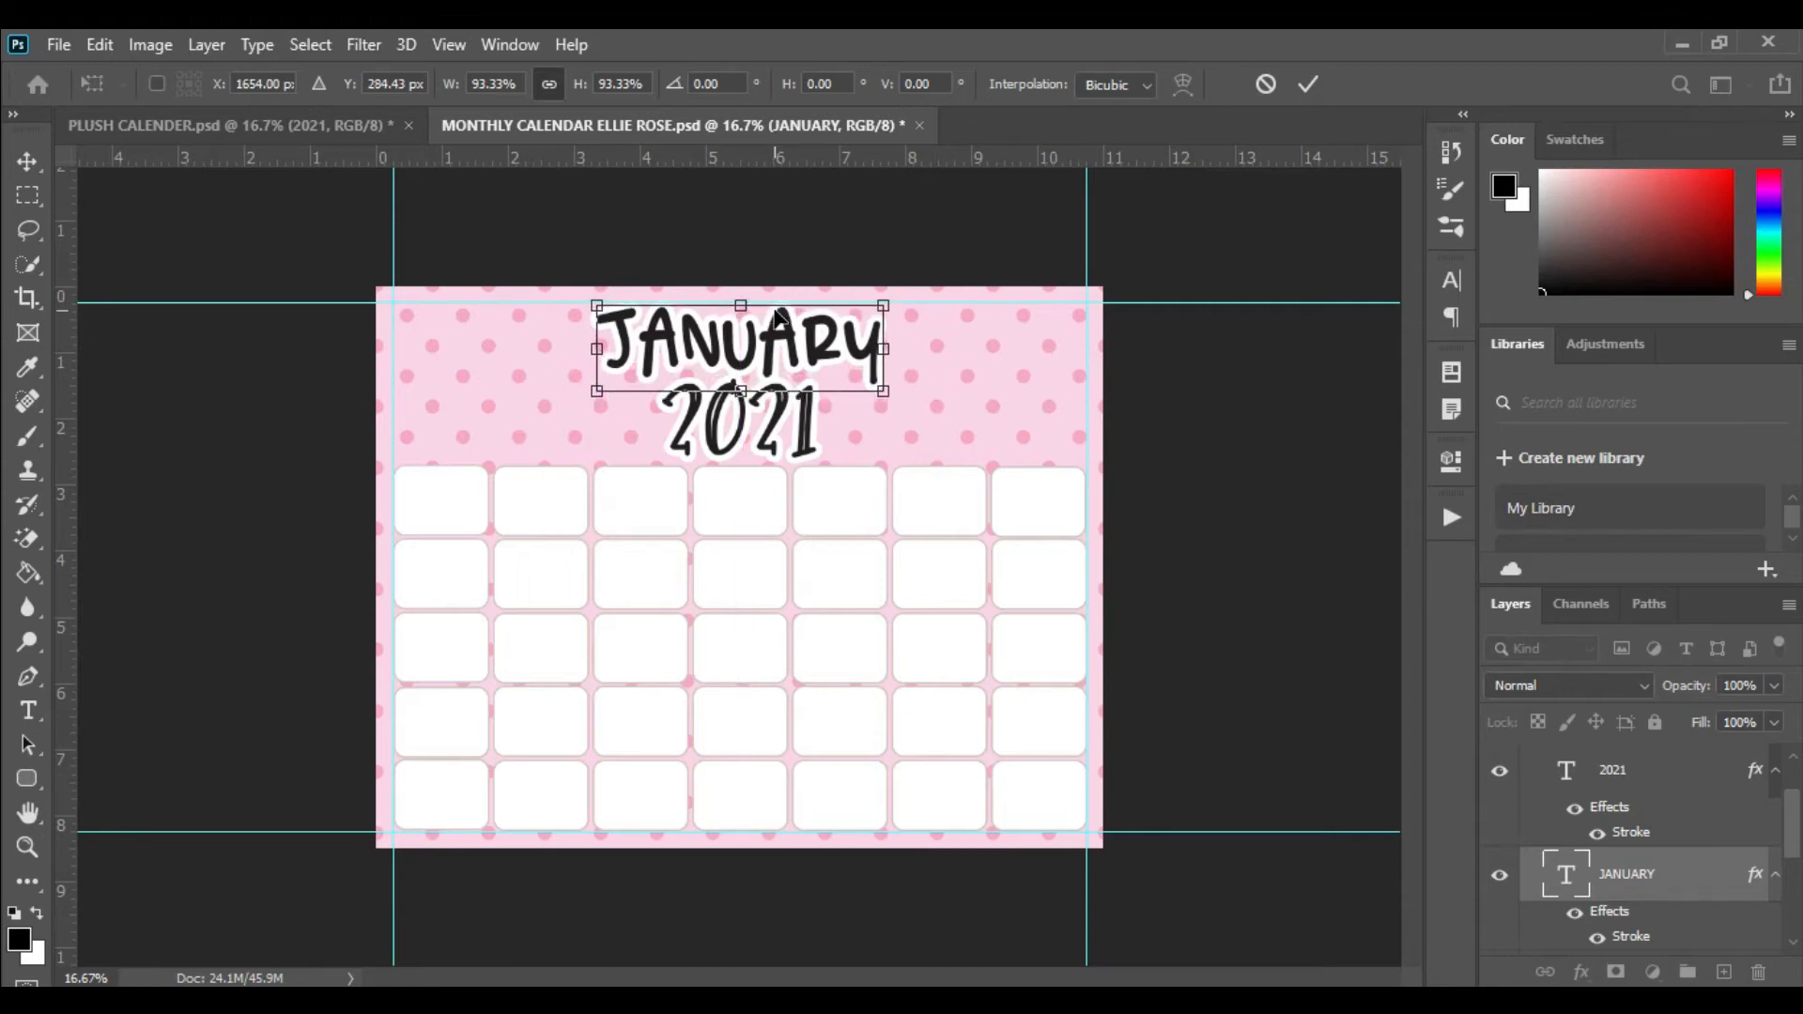
{"action": "key", "text": "Return"}
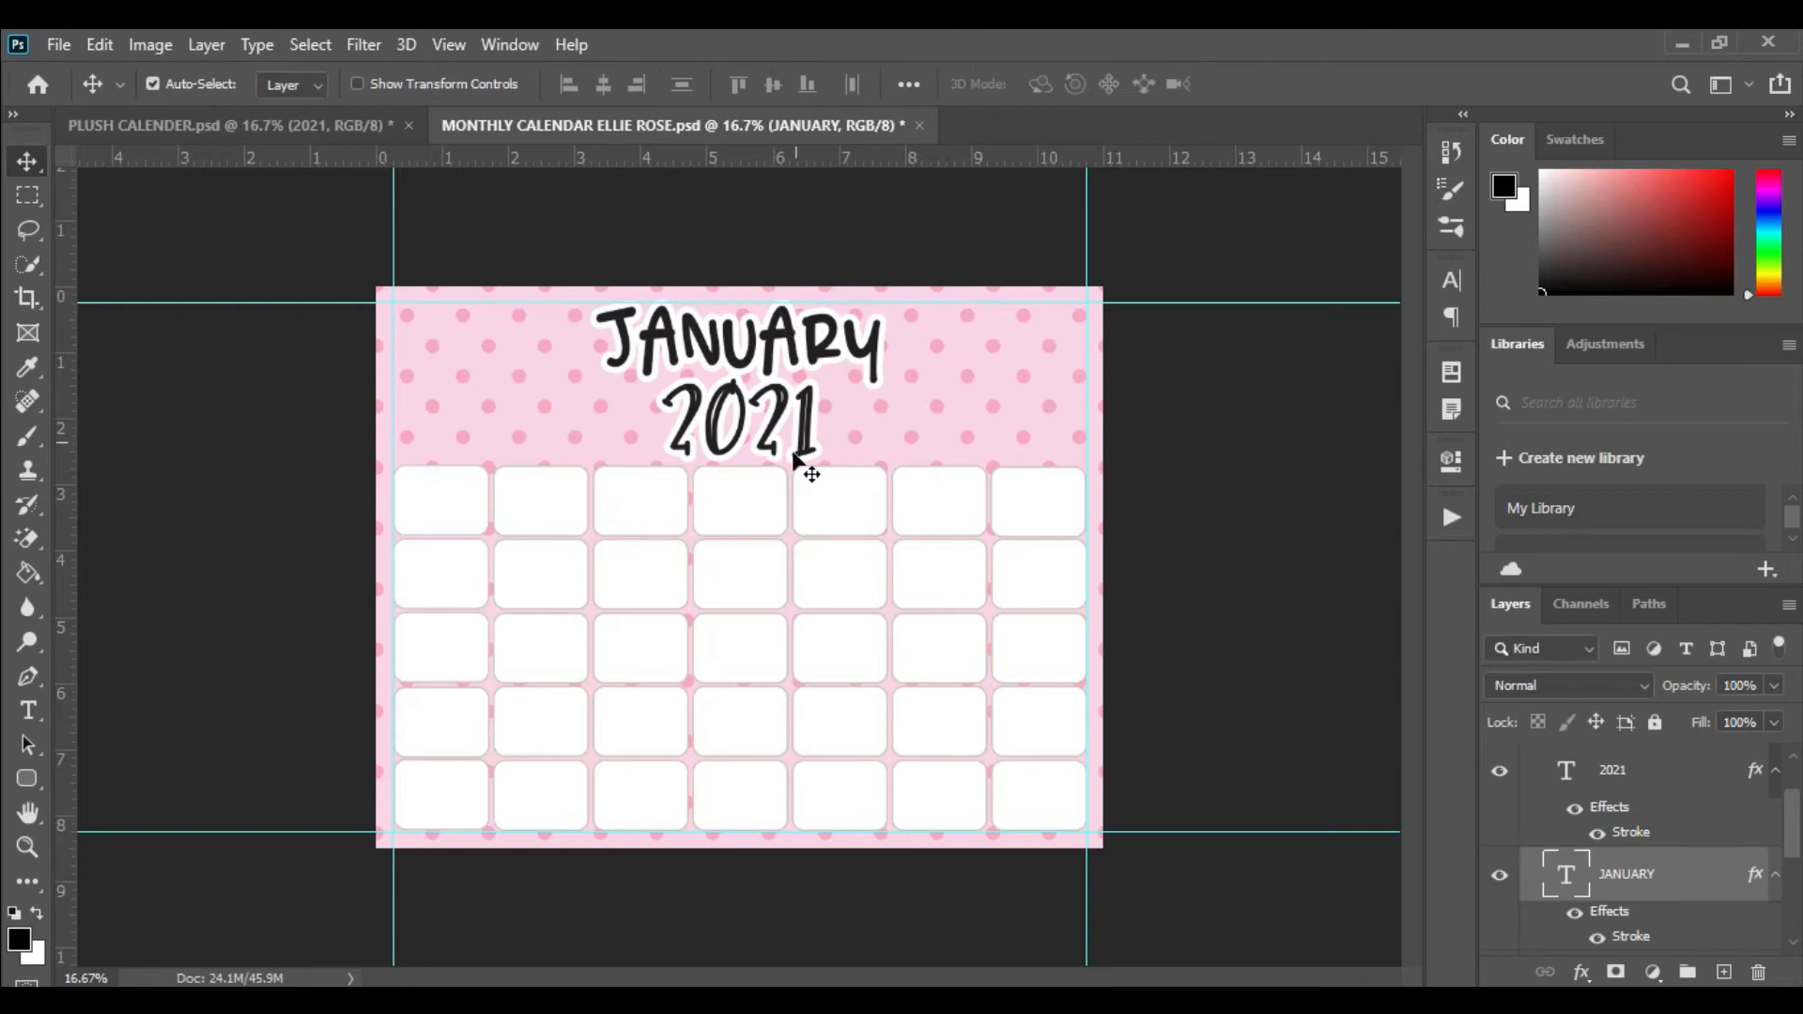
{"action": "left_click_drag", "start_coordinate": [805, 433], "coordinate": [808, 439]}
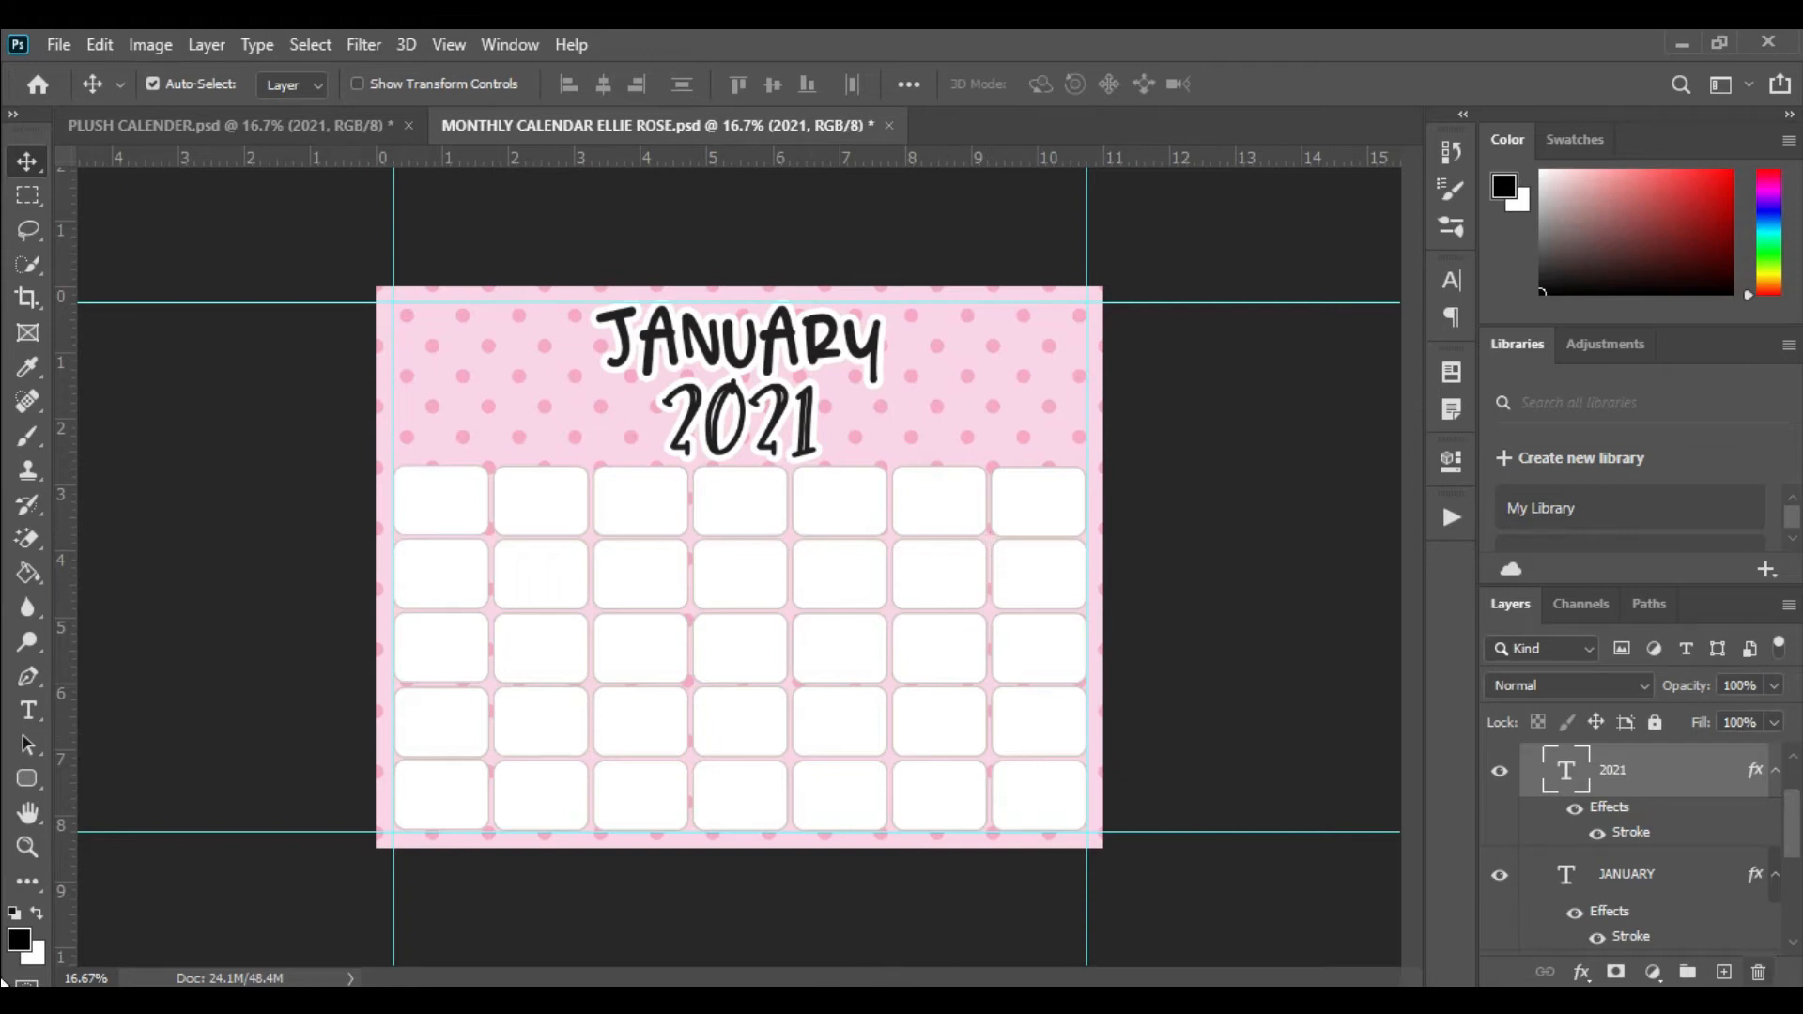
- Collapse the Text group in the layer stack
{"action": "scroll", "coordinate": [1597, 827], "scroll_direction": "up", "scroll_amount": 2}
{"action": "left_click", "coordinate": [1528, 808]}
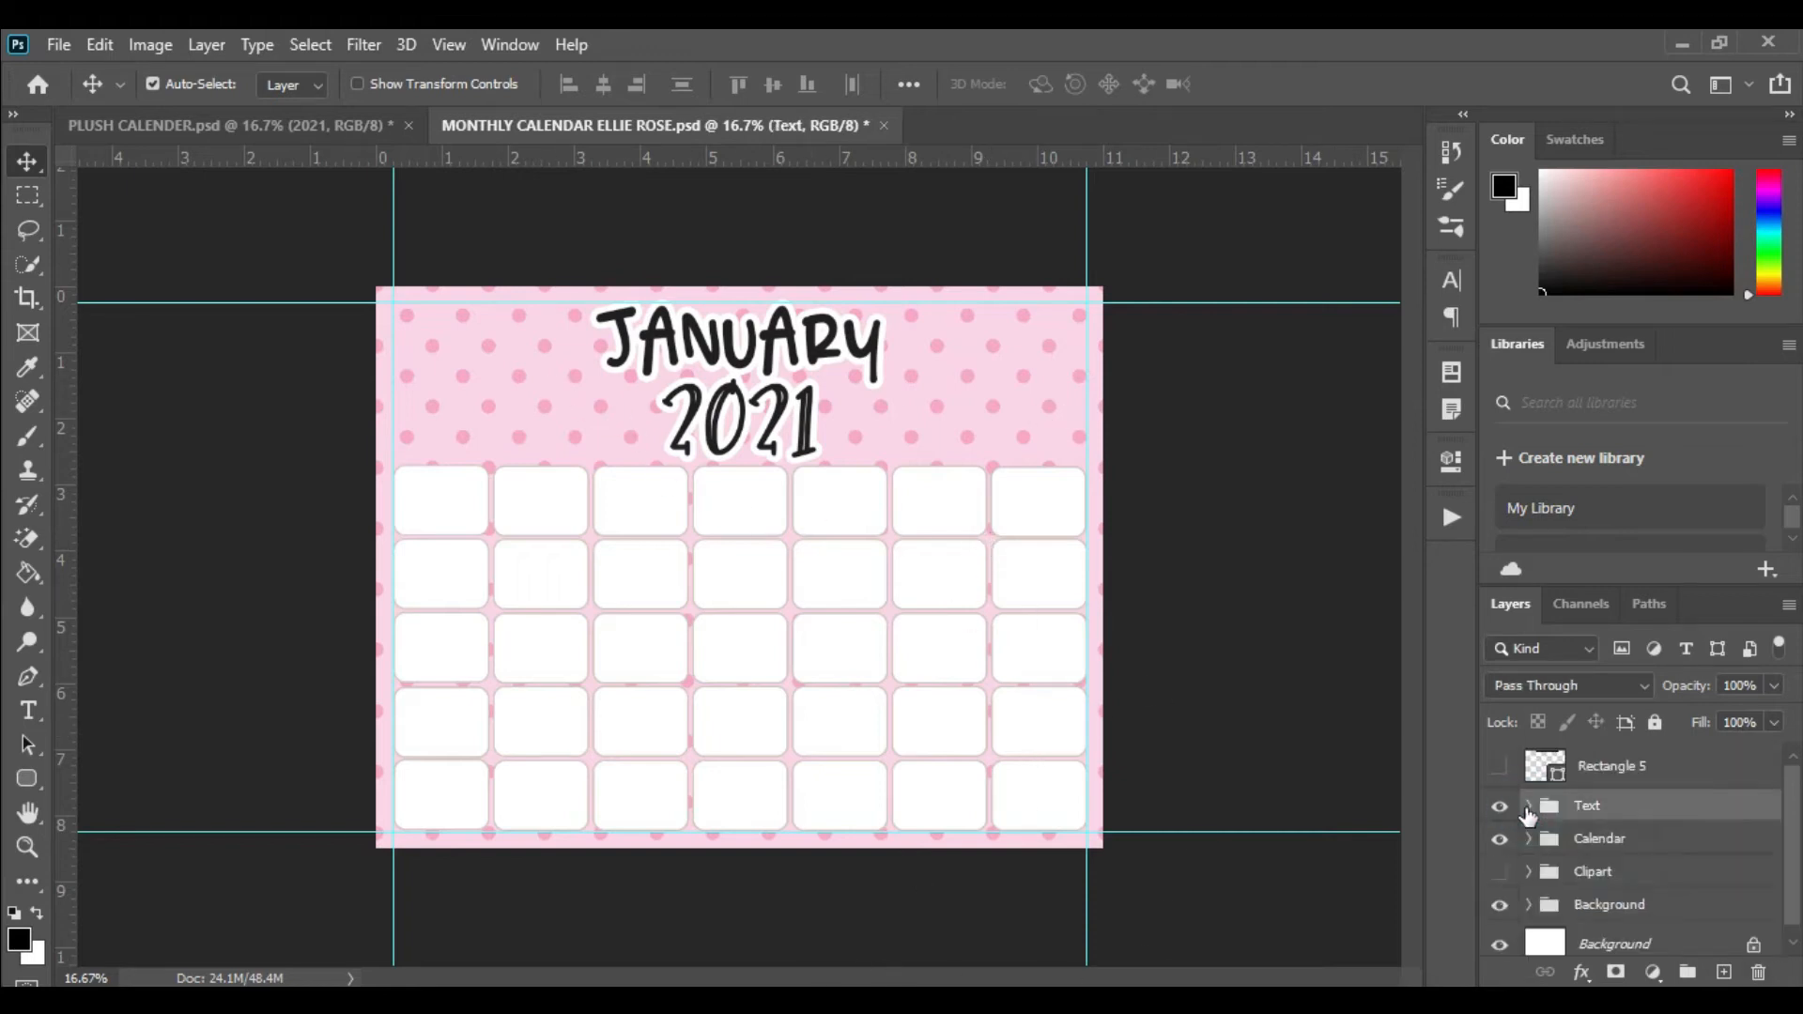
- Place DREAM-PLUSHIES-16, -14, -02 and -06 from the Plush clipart folder into the calendar at their default size
{"action": "left_click", "coordinate": [752, 1001]}
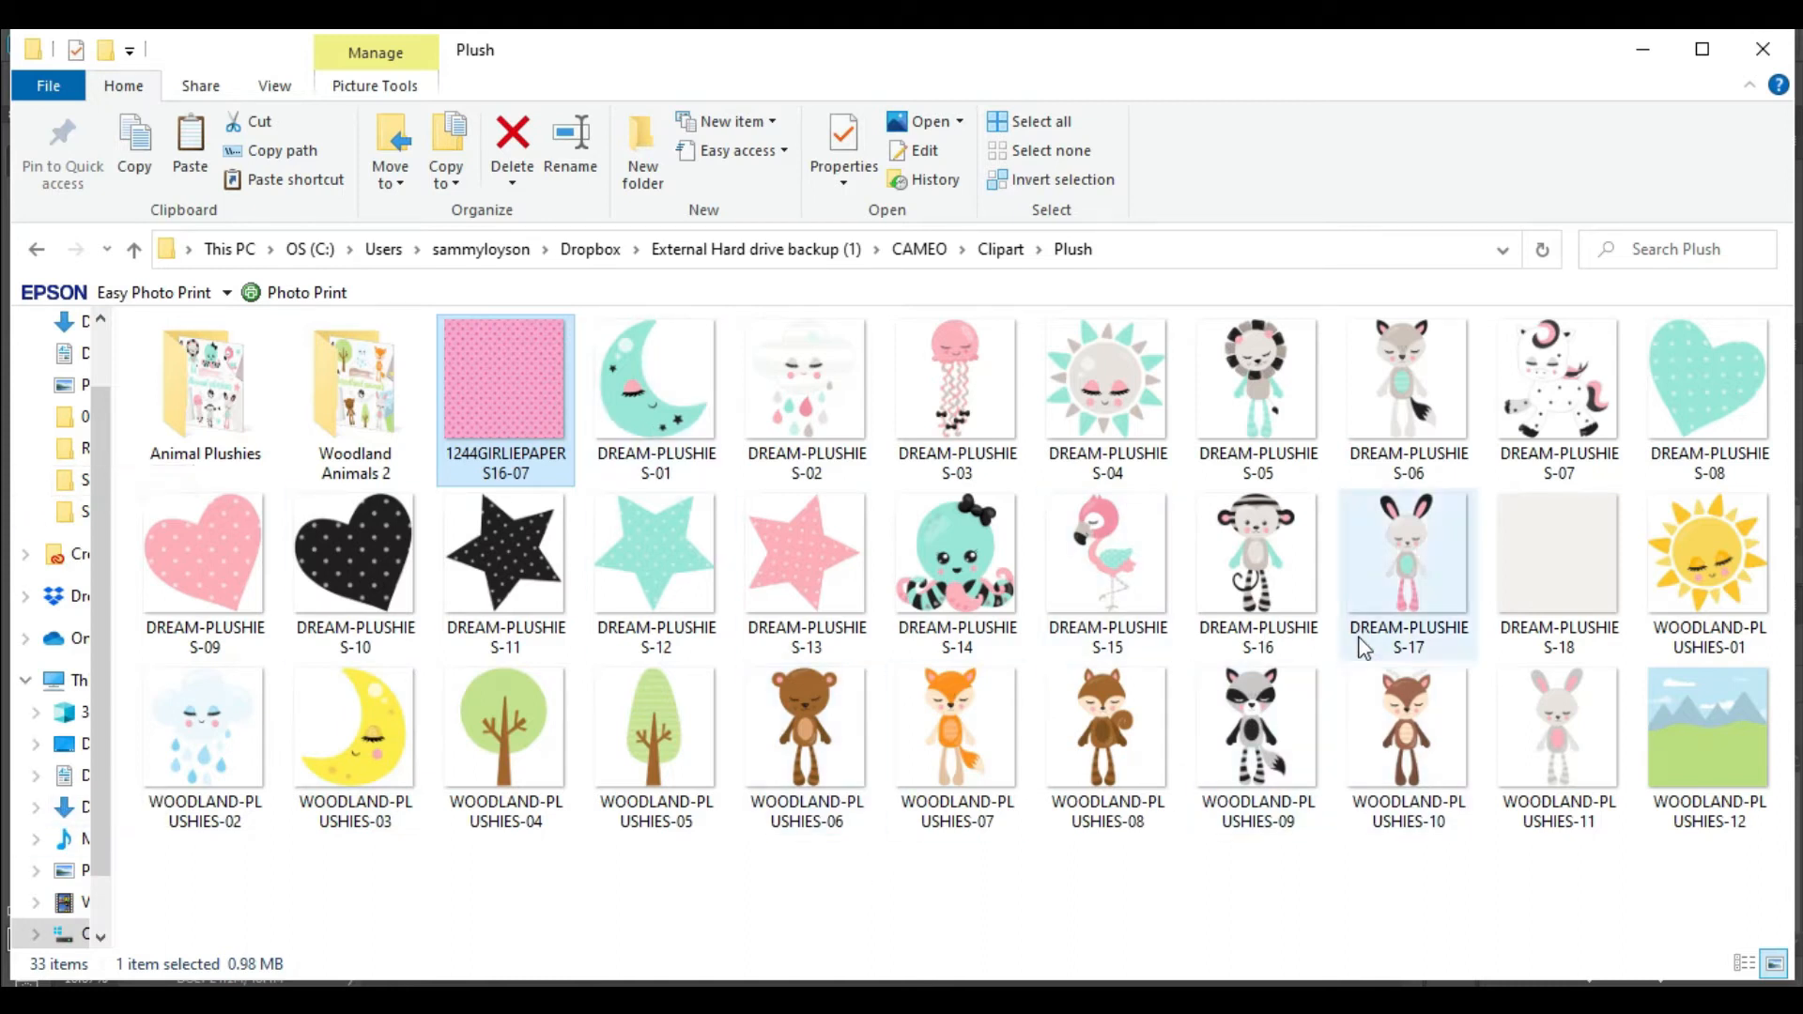
{"action": "left_click", "coordinate": [1255, 537]}
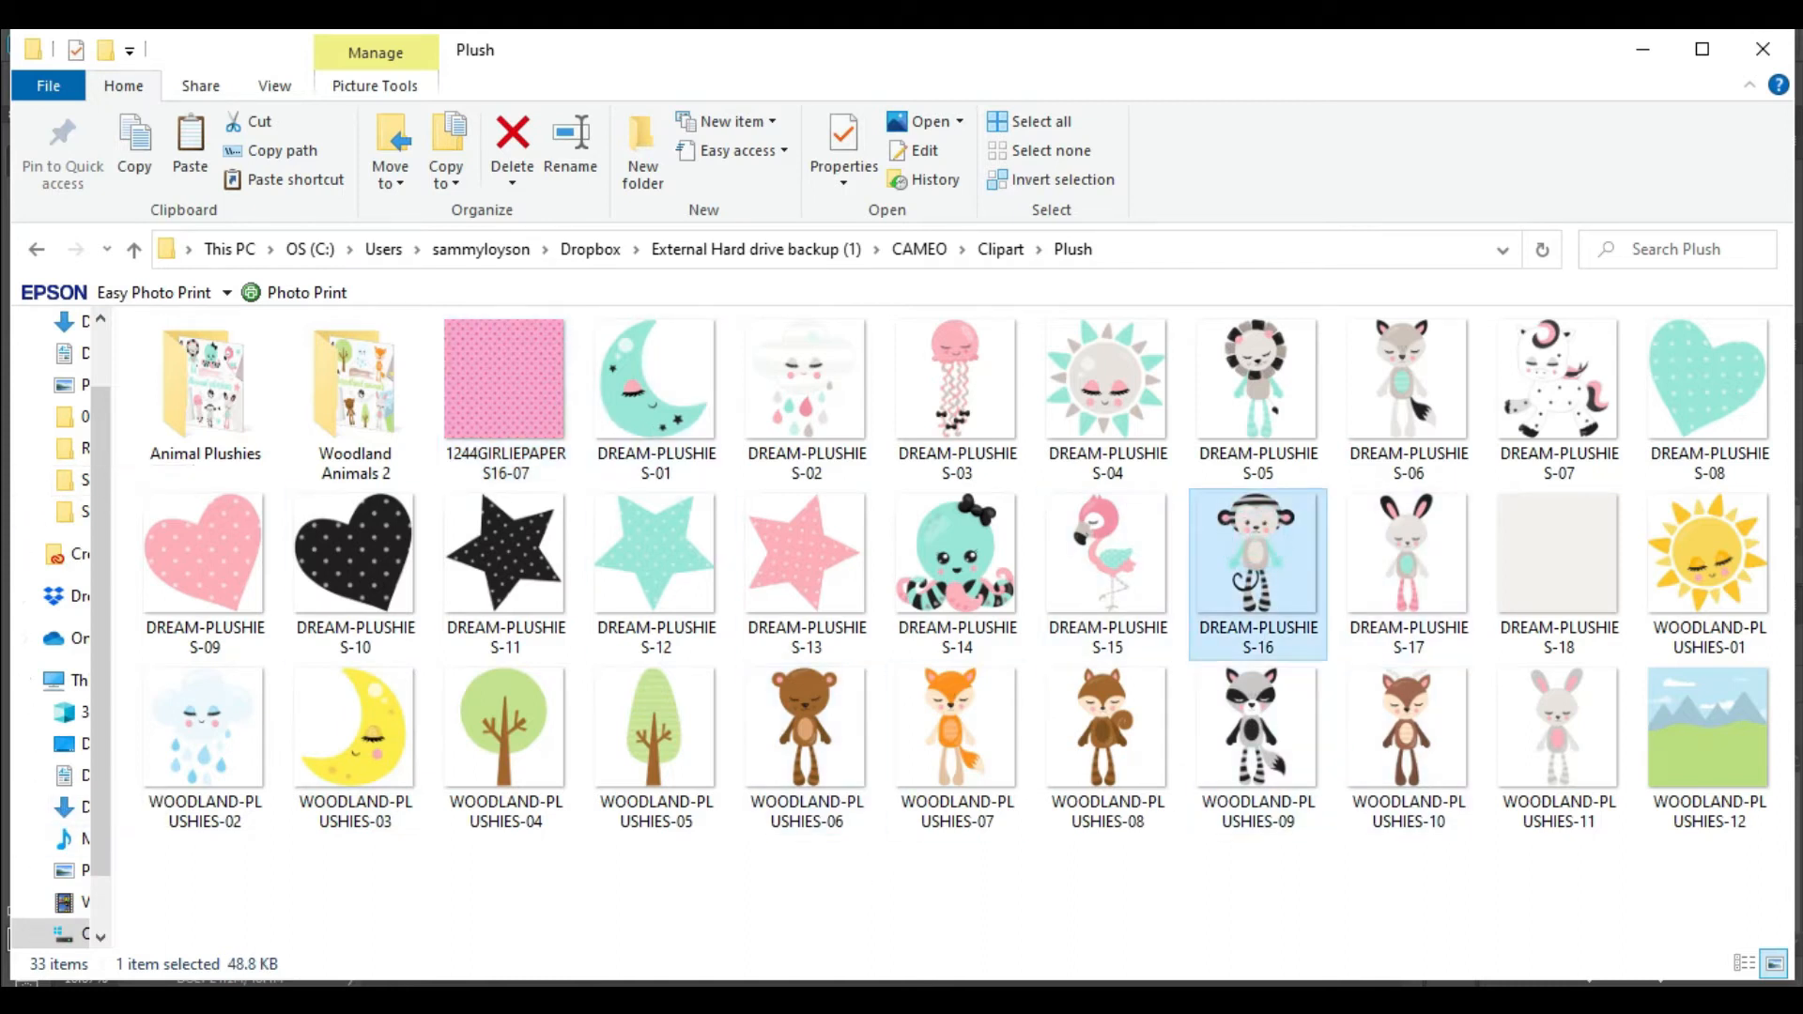
{"action": "left_click", "coordinate": [971, 569], "text": "ctrl"}
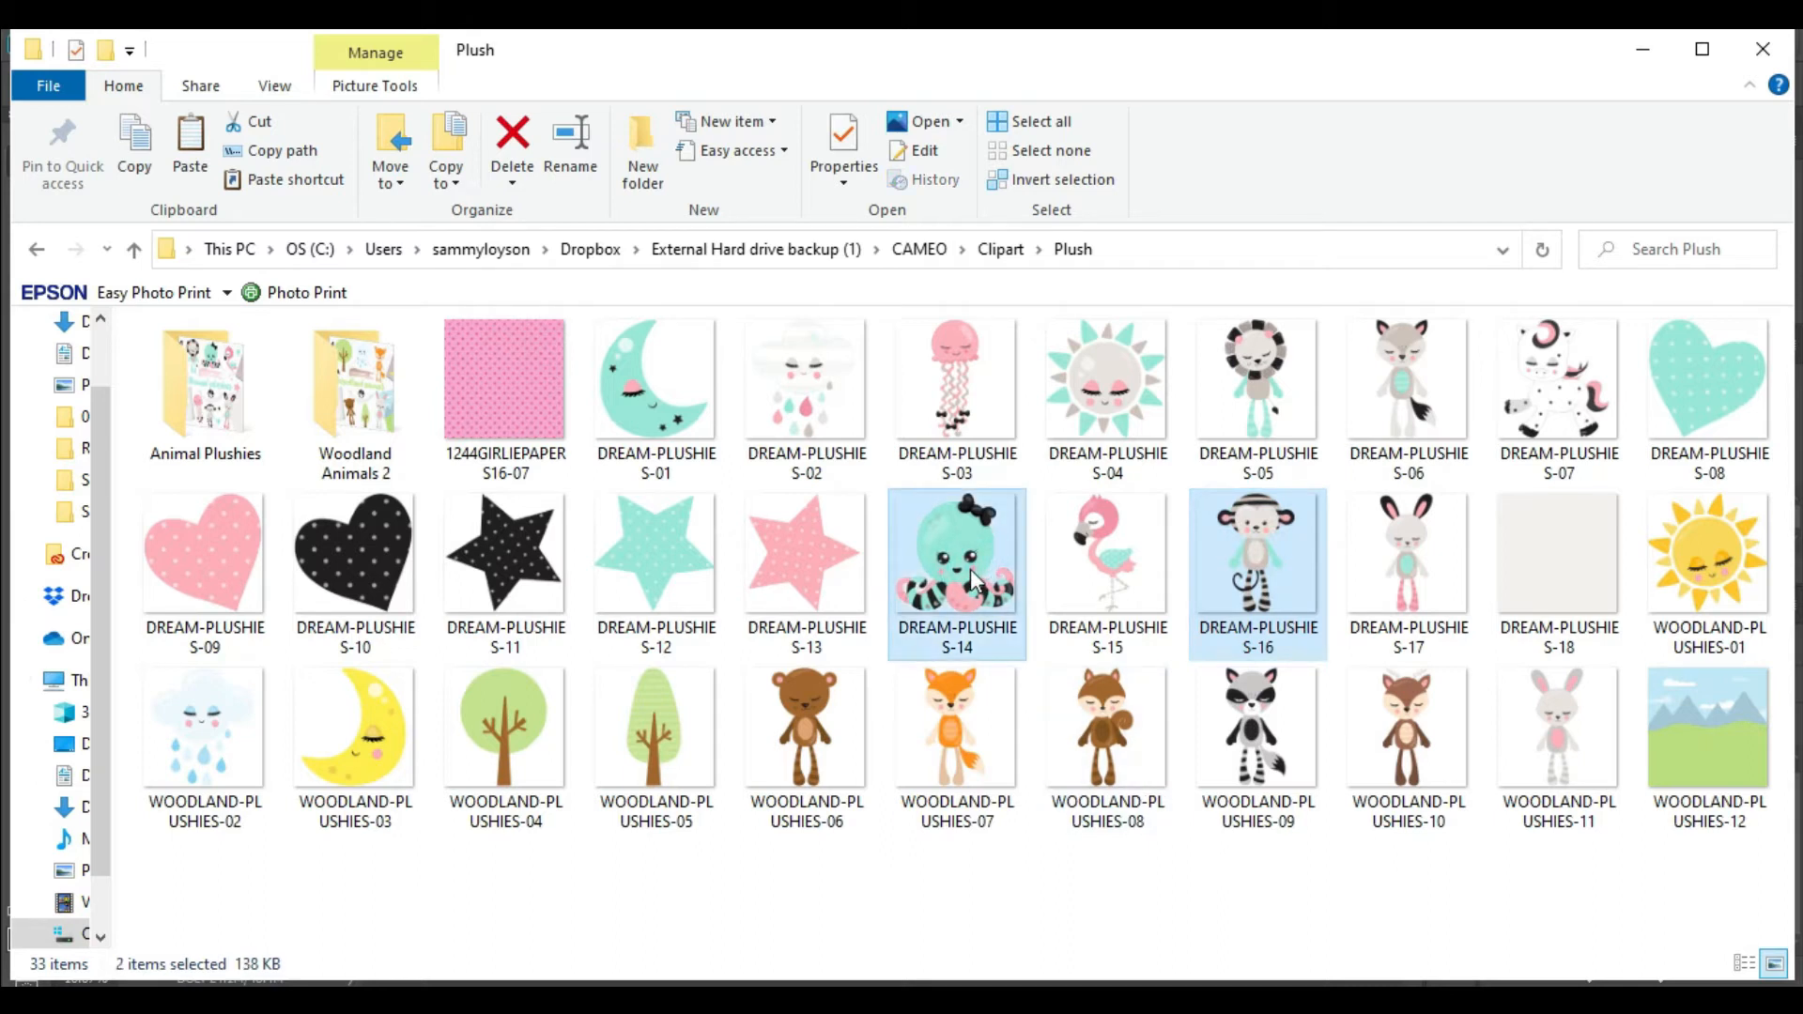
{"action": "left_click", "coordinate": [806, 395], "text": "ctrl"}
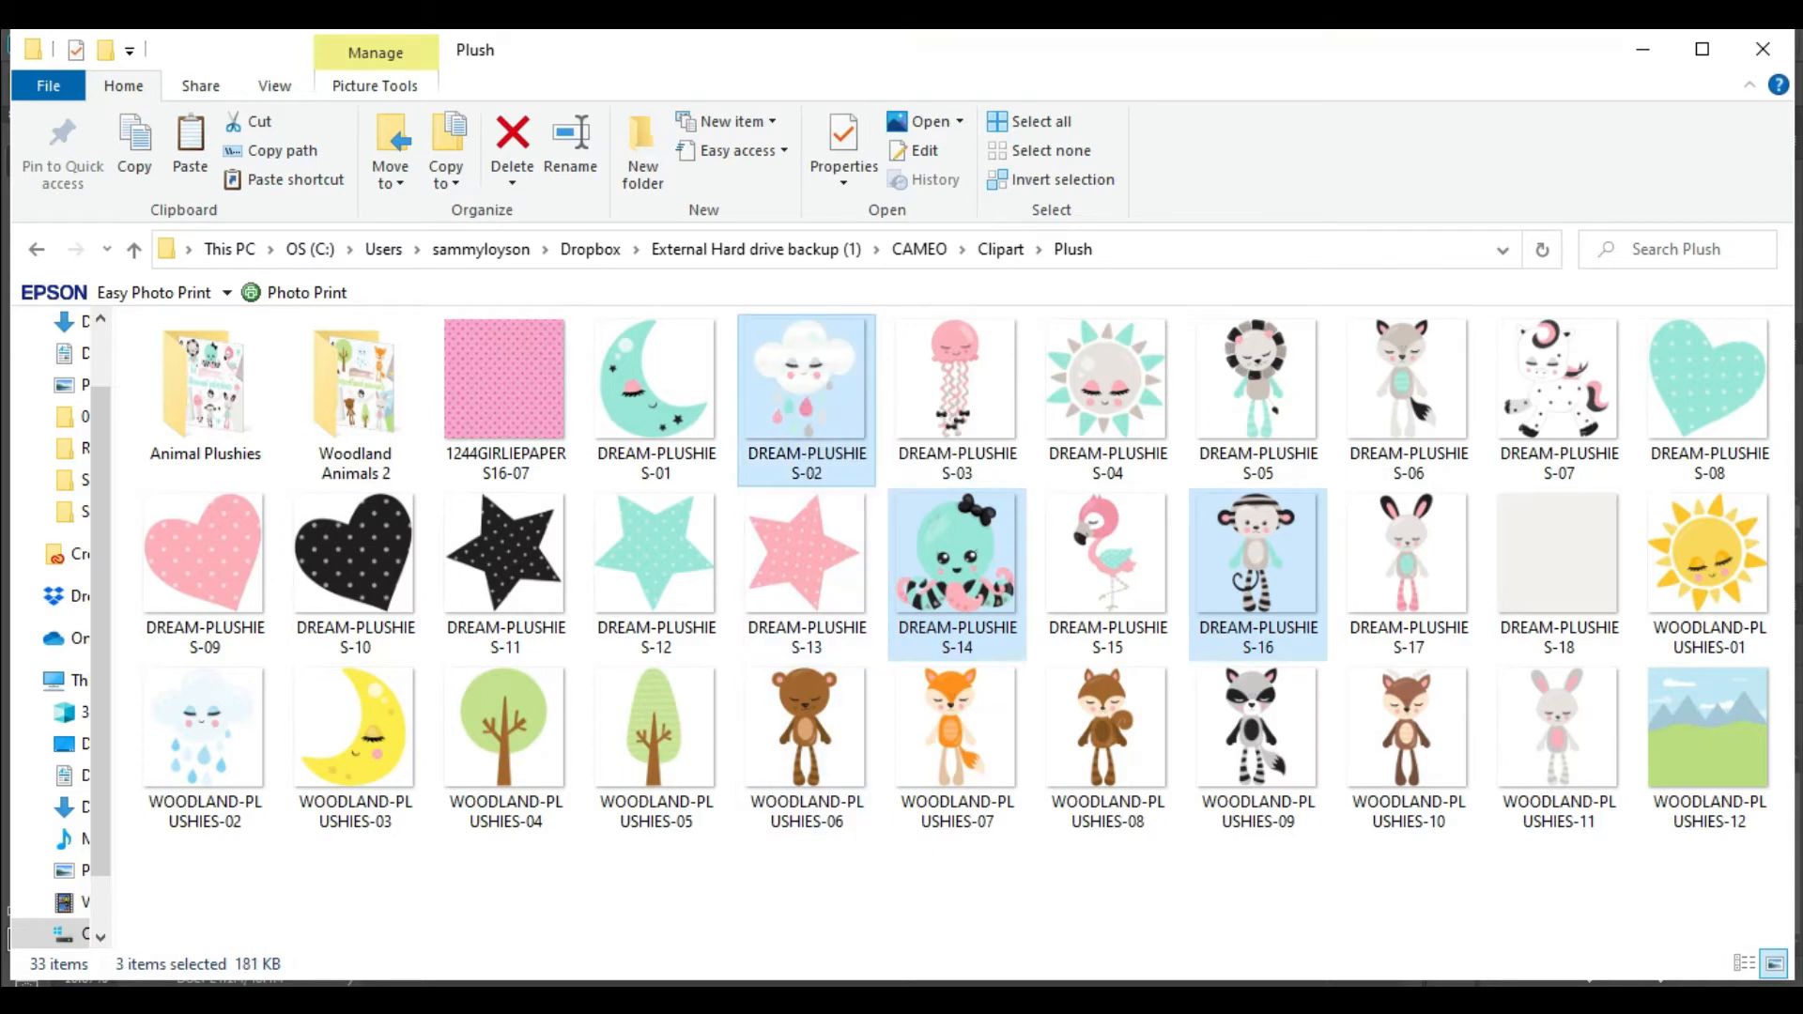
{"action": "left_click", "coordinate": [1439, 396], "text": "ctrl"}
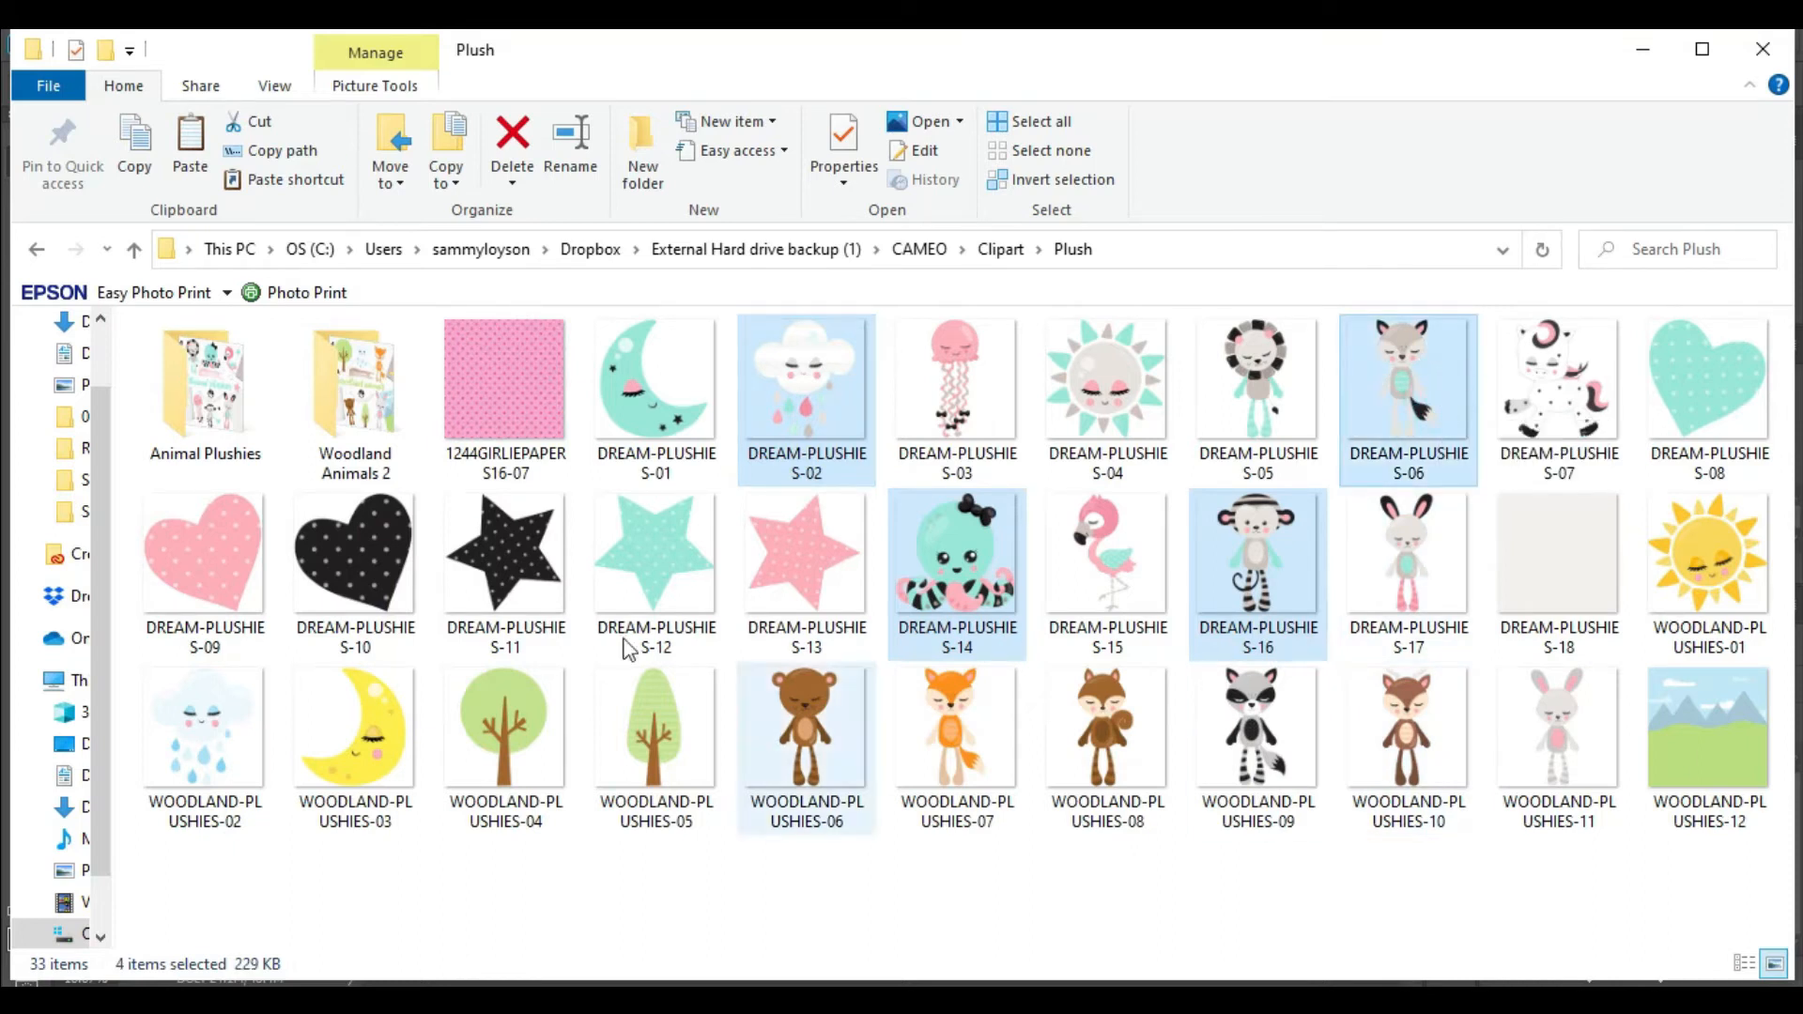
{"action": "left_click_drag", "start_coordinate": [1371, 447], "coordinate": [883, 758]}
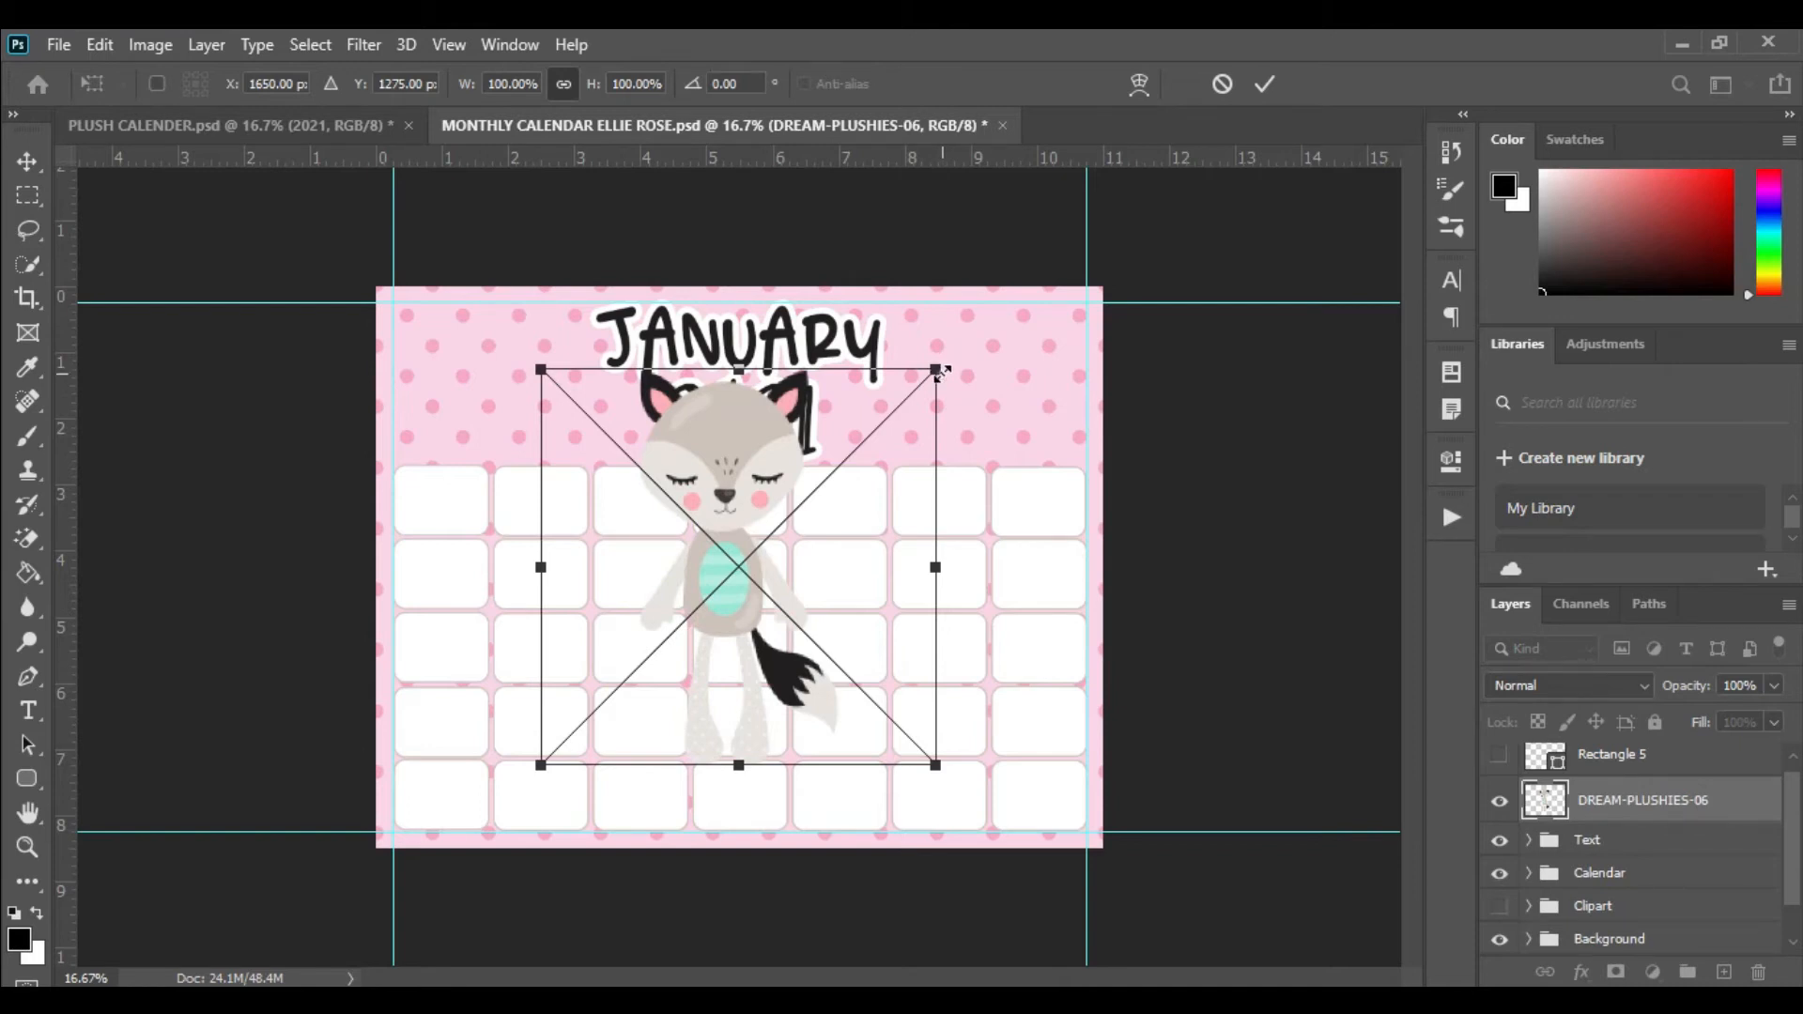
{"action": "key", "text": "Return"}
{"action": "key", "text": "Return"}
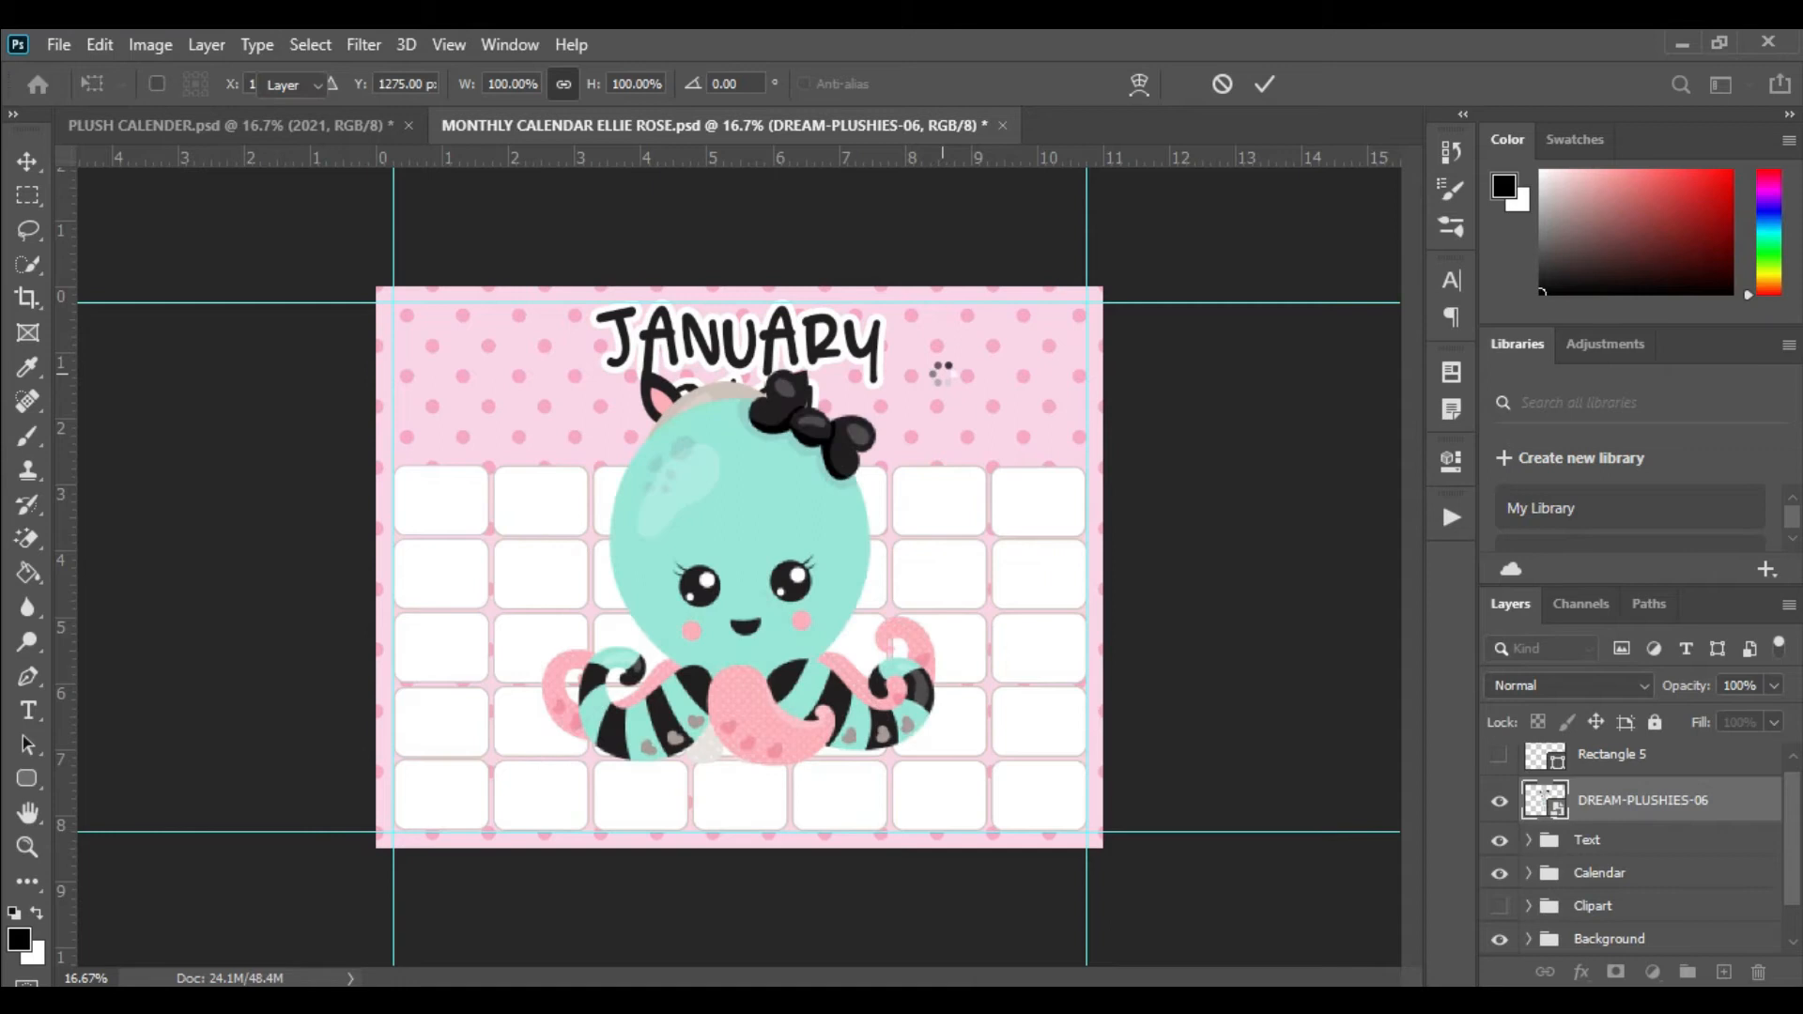
{"action": "key", "text": "Return"}
{"action": "key", "text": "Return"}
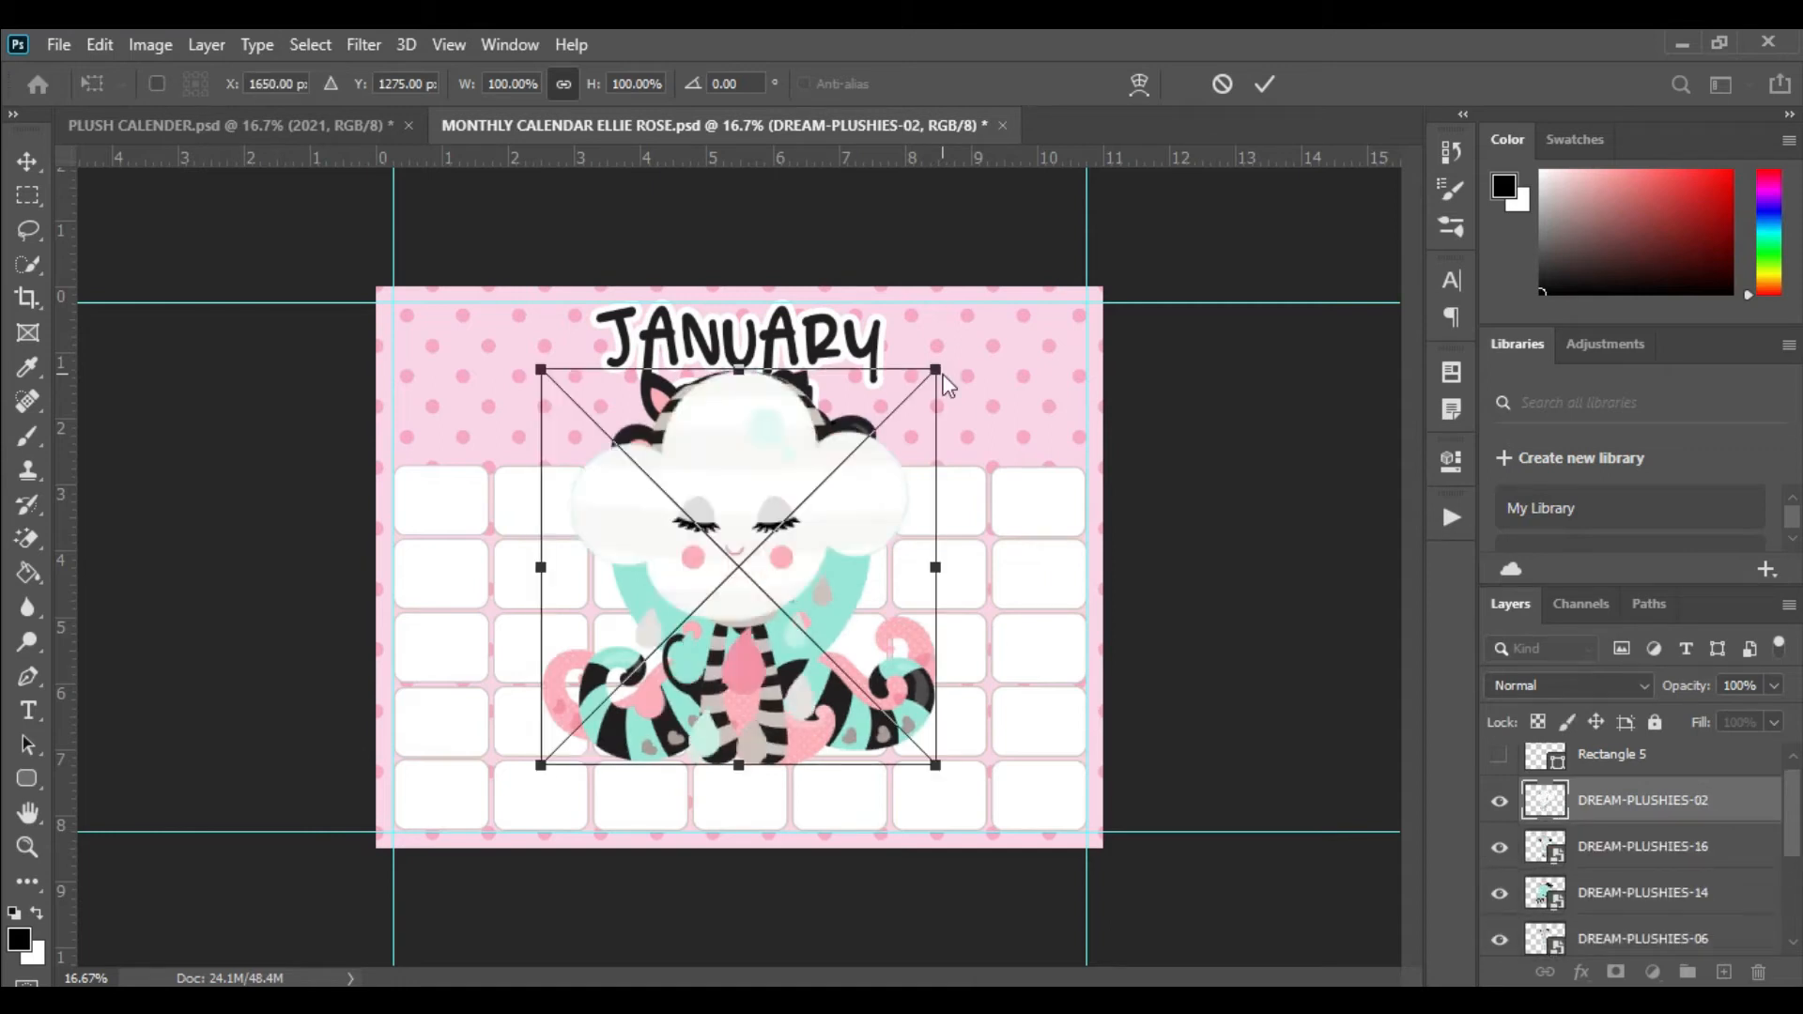
{"action": "key", "text": "Return"}
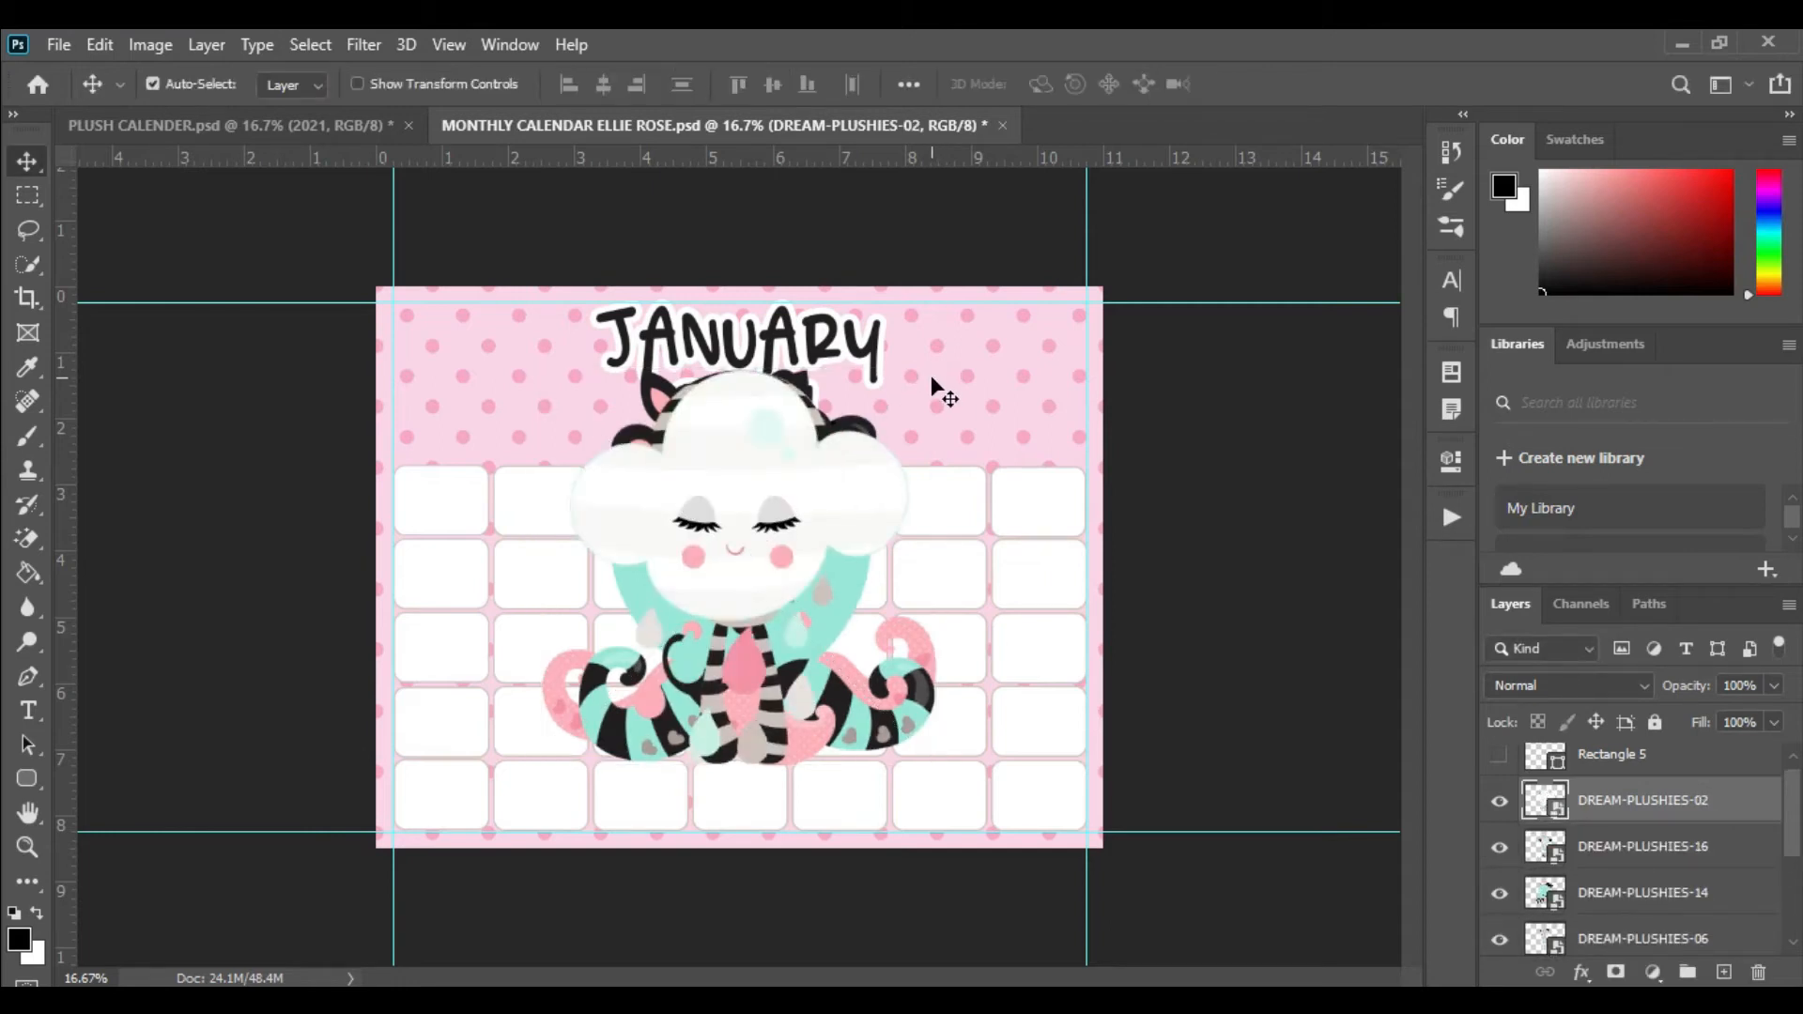
- Scale the four DREAM-PLUSHIES layers down together to fit the header height and move them beside the title
{"action": "scroll", "coordinate": [1615, 916], "scroll_direction": "down", "scroll_amount": 1}
{"action": "left_click", "coordinate": [1622, 896], "text": "shift"}
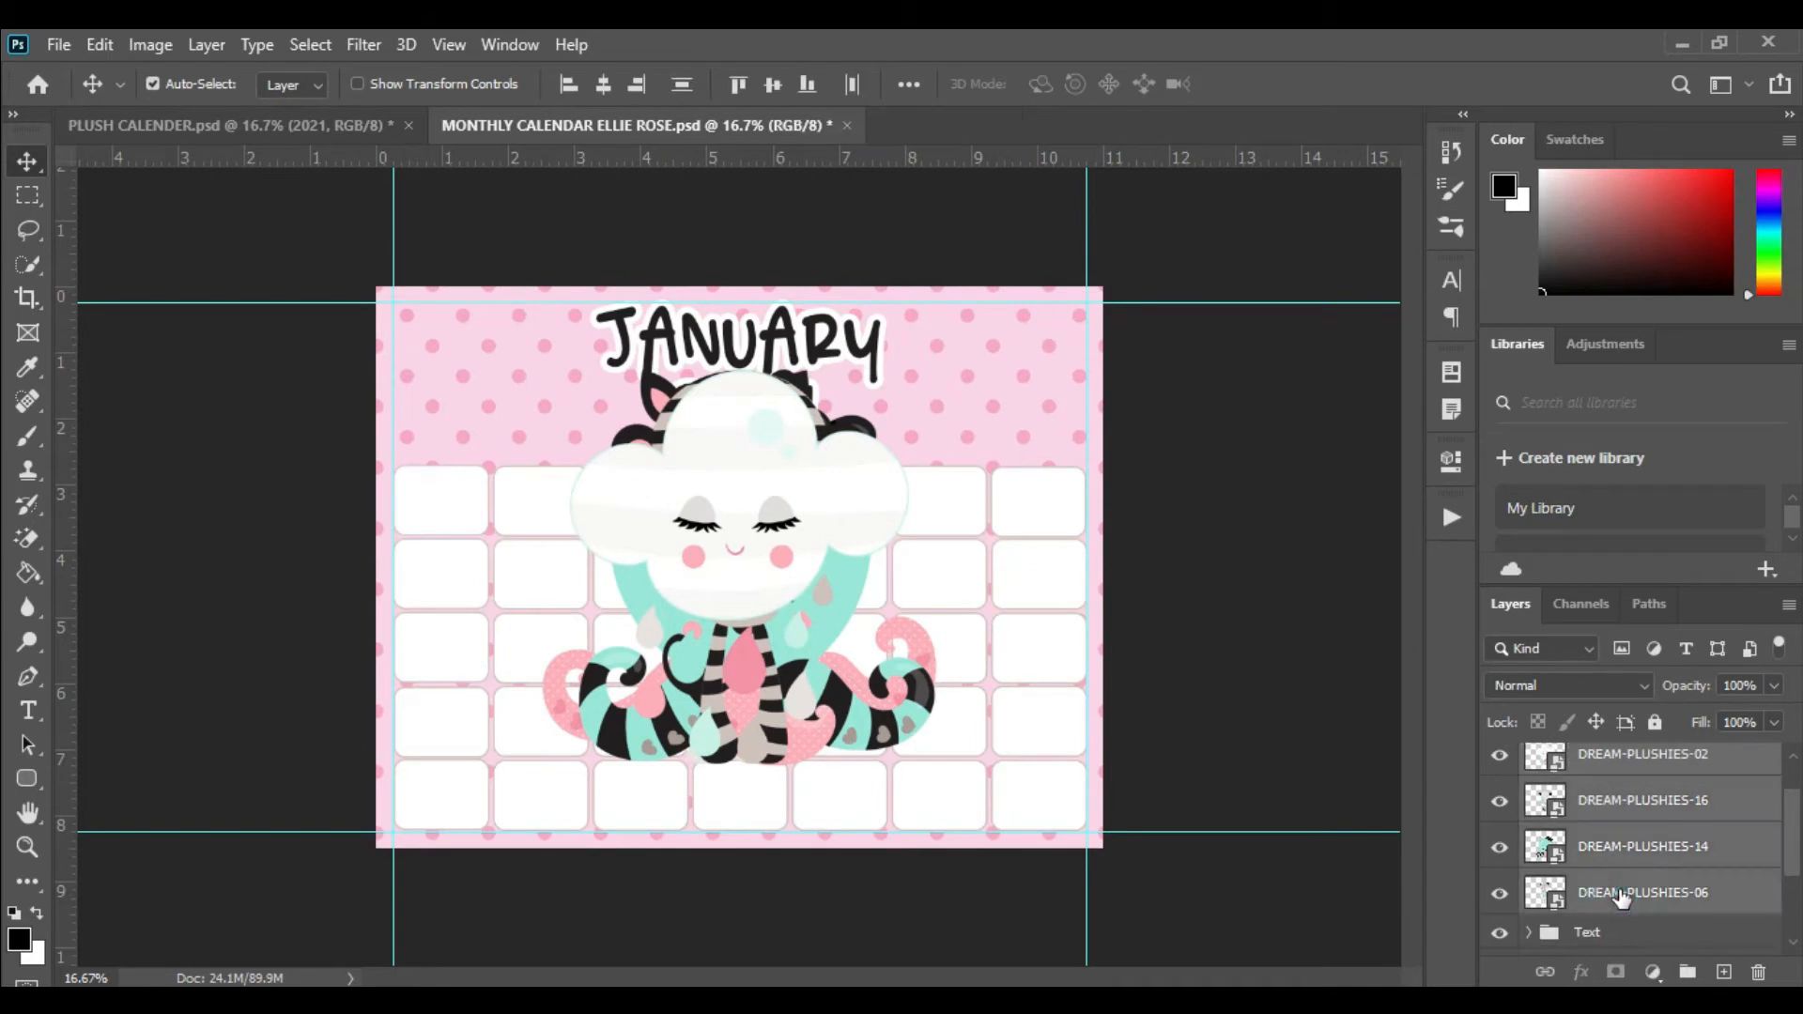
{"action": "key", "text": "ctrl+t"}
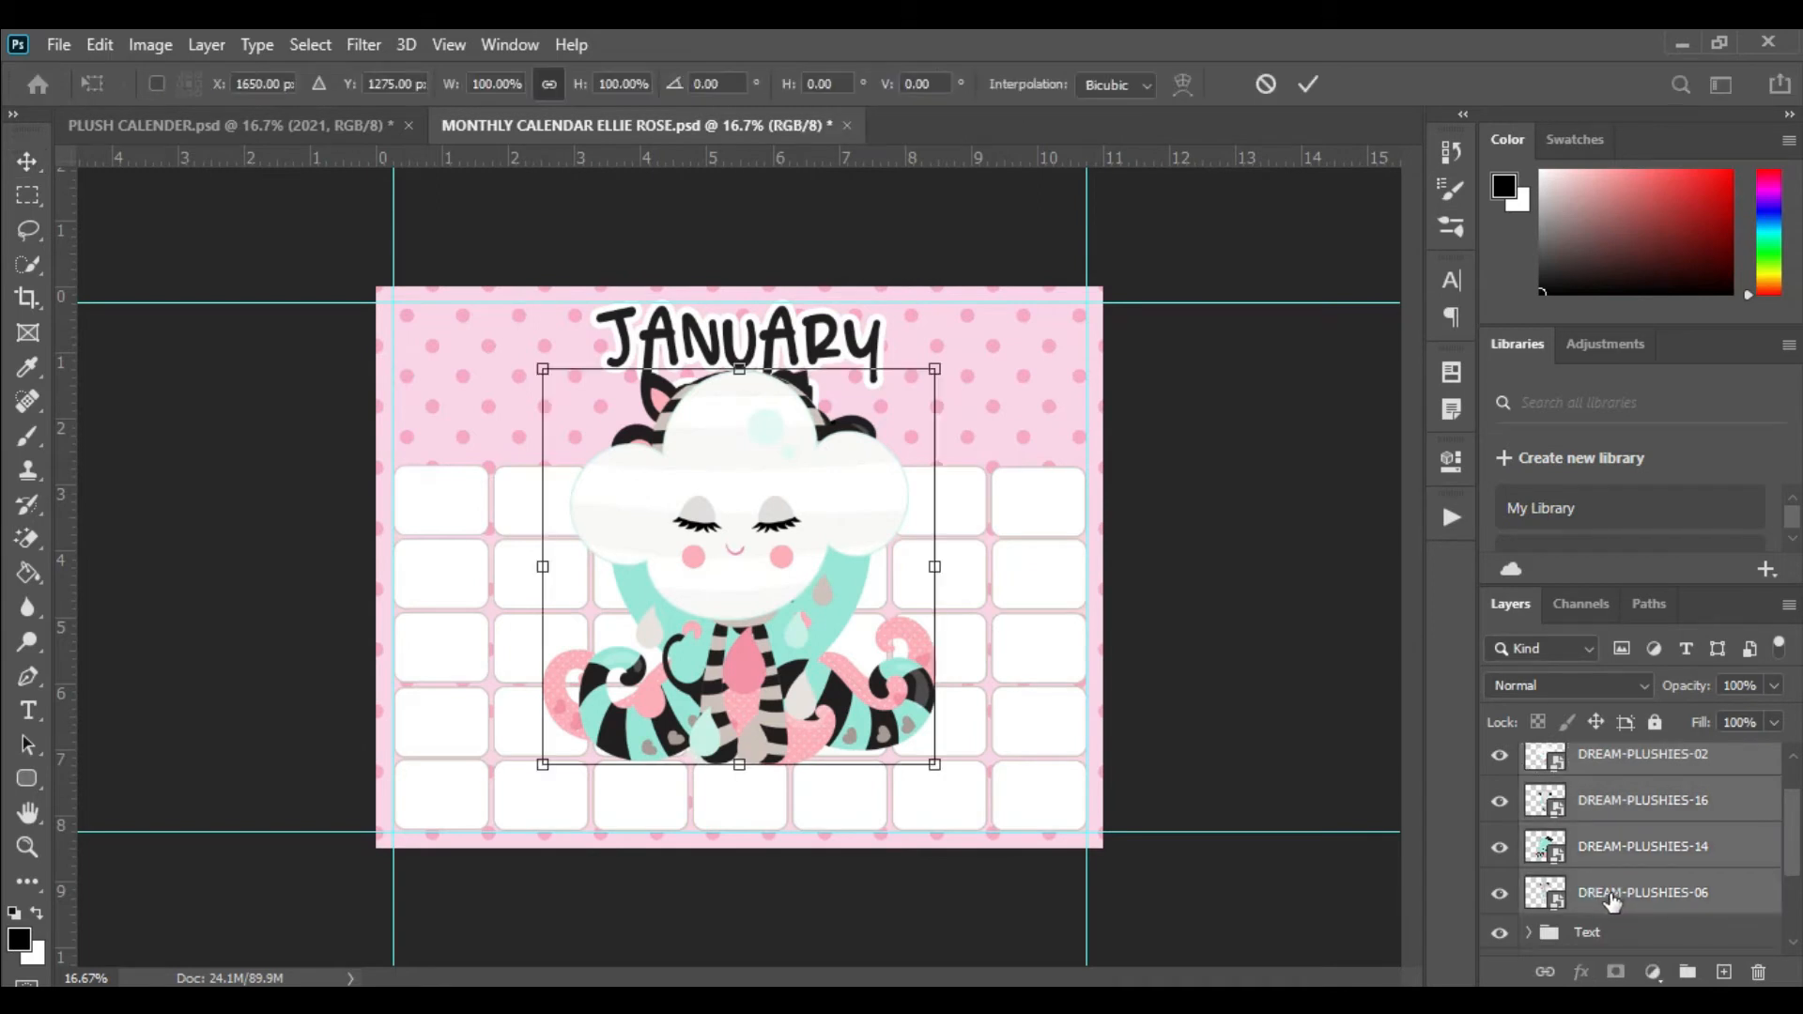
{"action": "left_click_drag", "start_coordinate": [934, 369], "coordinate": [682, 624]}
{"action": "left_click_drag", "start_coordinate": [606, 681], "coordinate": [482, 361]}
{"action": "left_click_drag", "start_coordinate": [563, 304], "coordinate": [560, 309]}
{"action": "key", "text": "Return"}
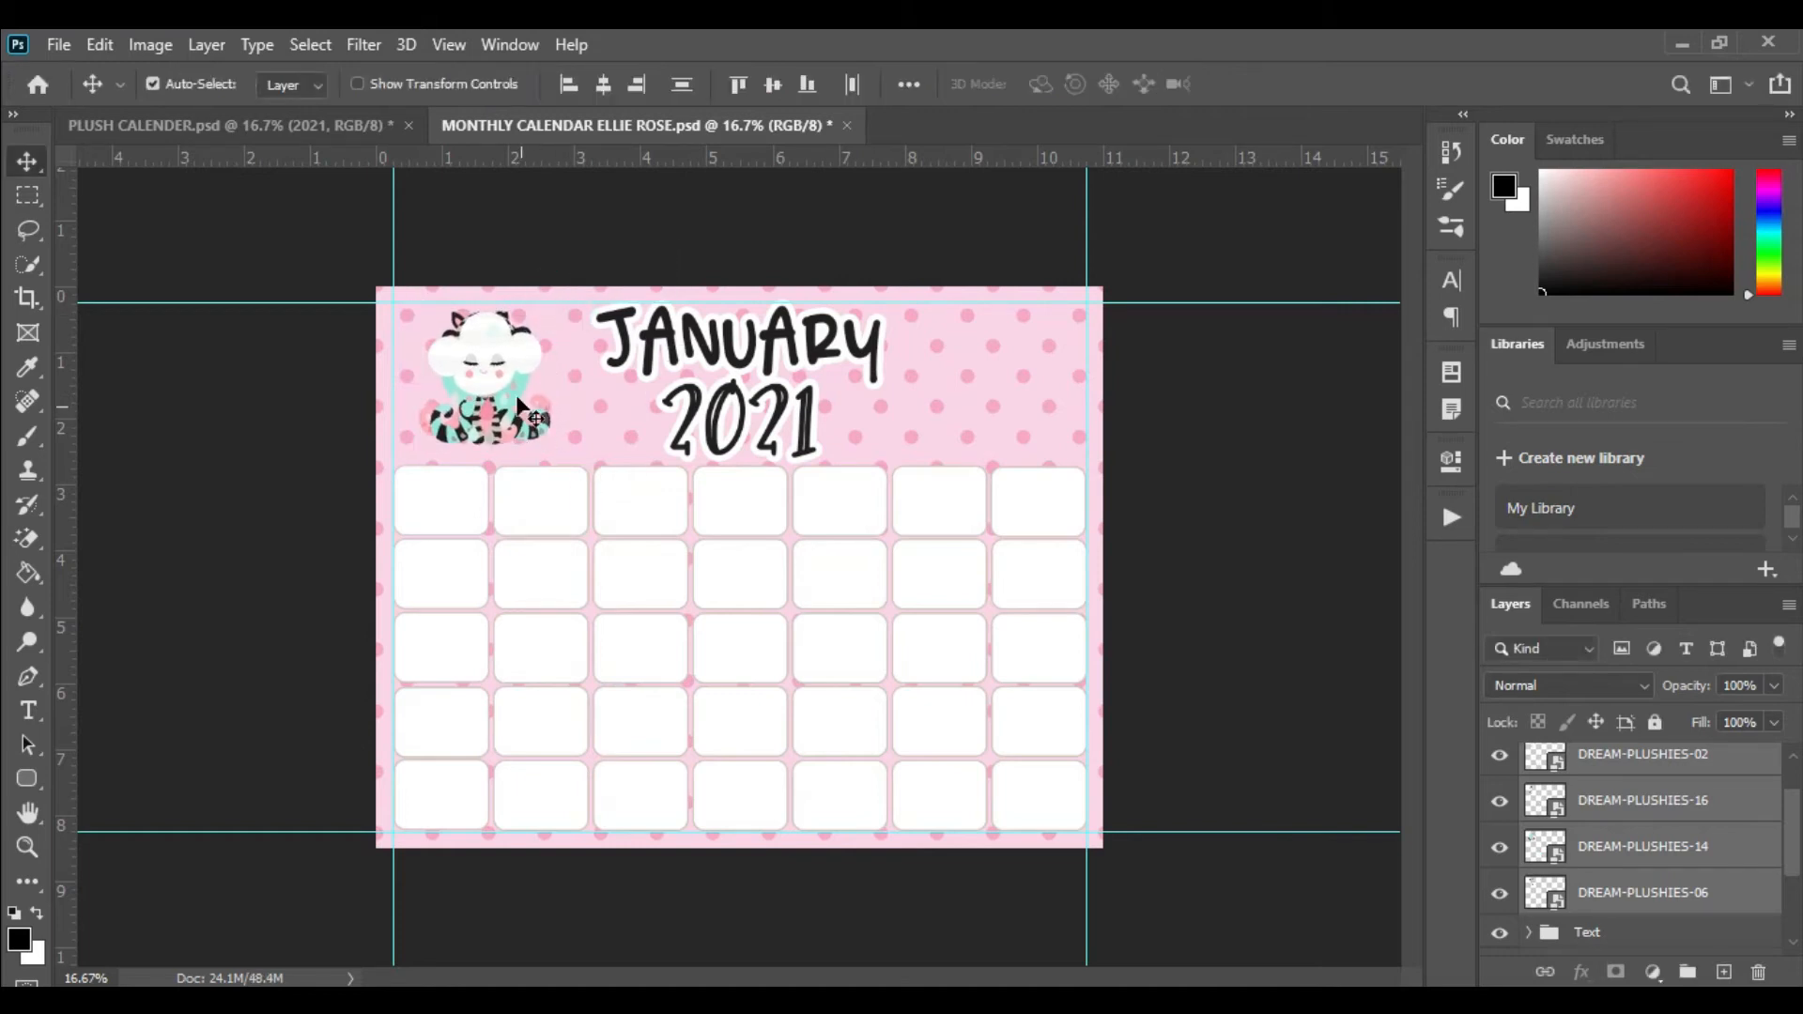
{"action": "left_click_drag", "start_coordinate": [489, 388], "coordinate": [579, 397]}
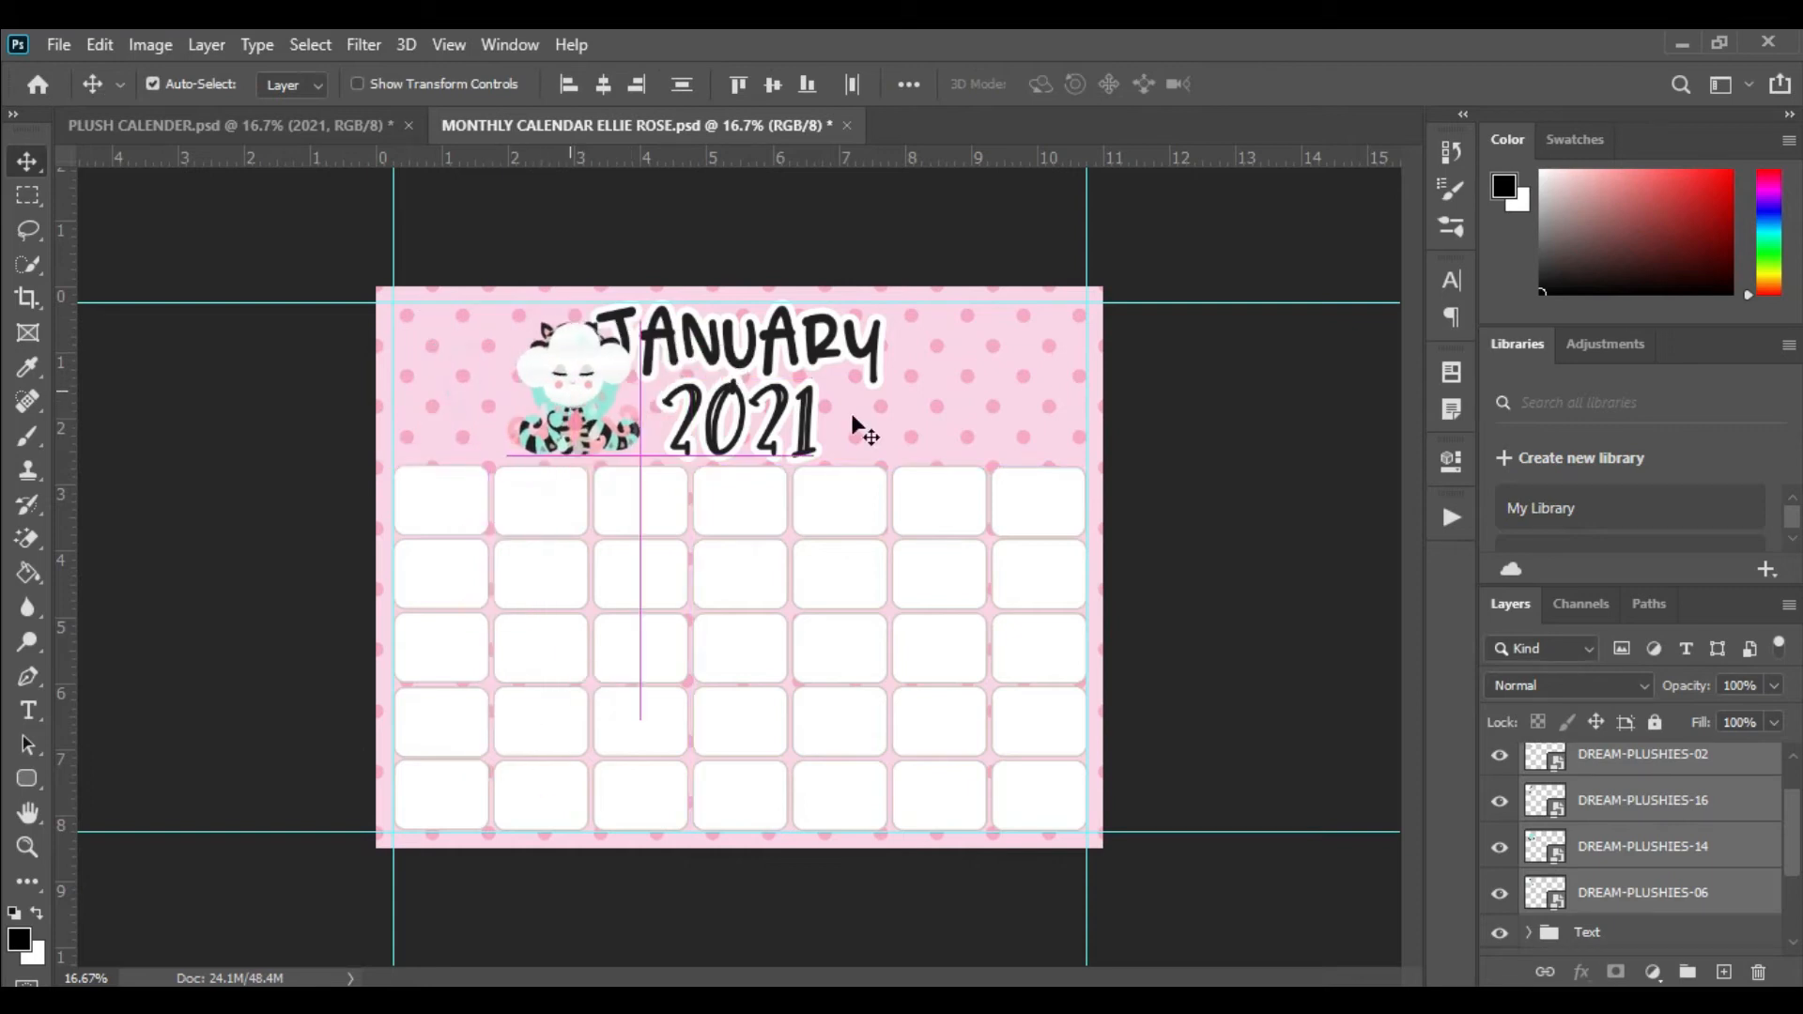
{"action": "left_click", "coordinate": [909, 401]}
{"action": "scroll", "coordinate": [1646, 881], "scroll_direction": "down", "scroll_amount": 1}
{"action": "scroll", "coordinate": [1646, 881], "scroll_direction": "up", "scroll_amount": 5}
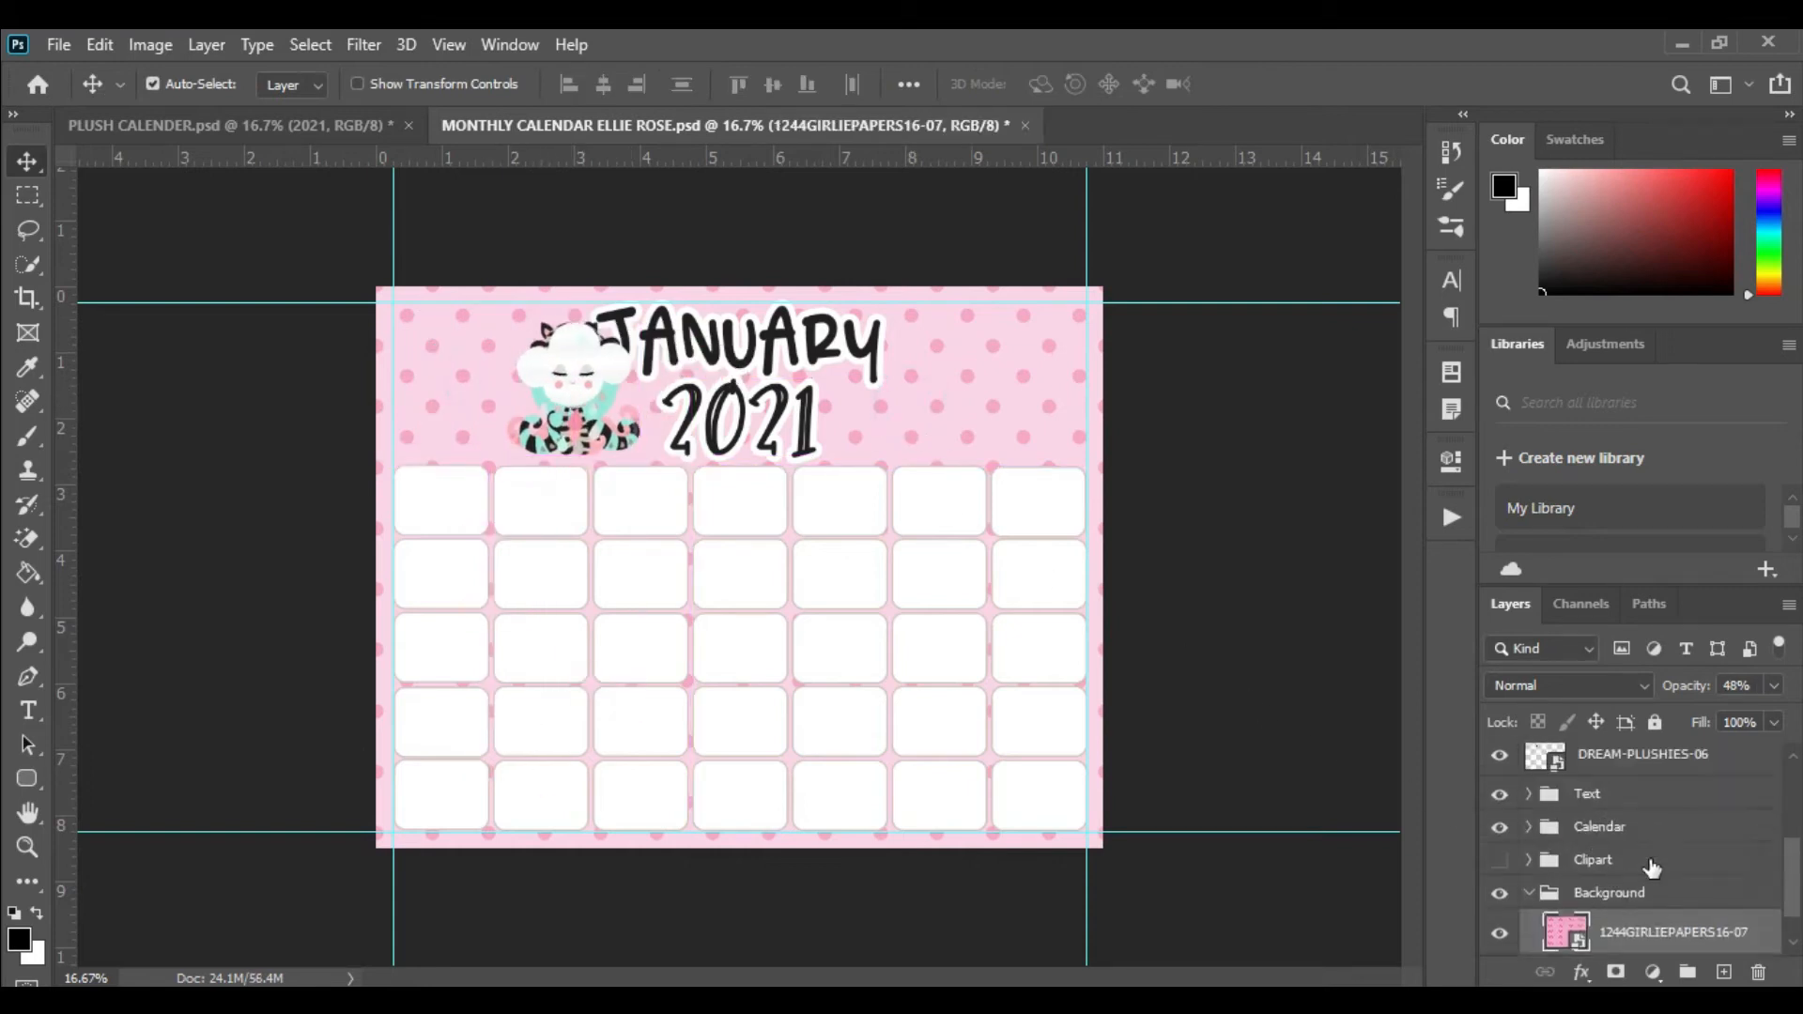
- Spread the clipart across the header, with monkey and octopus left of the title and cloud and fox right of it
{"action": "left_click", "coordinate": [570, 364]}
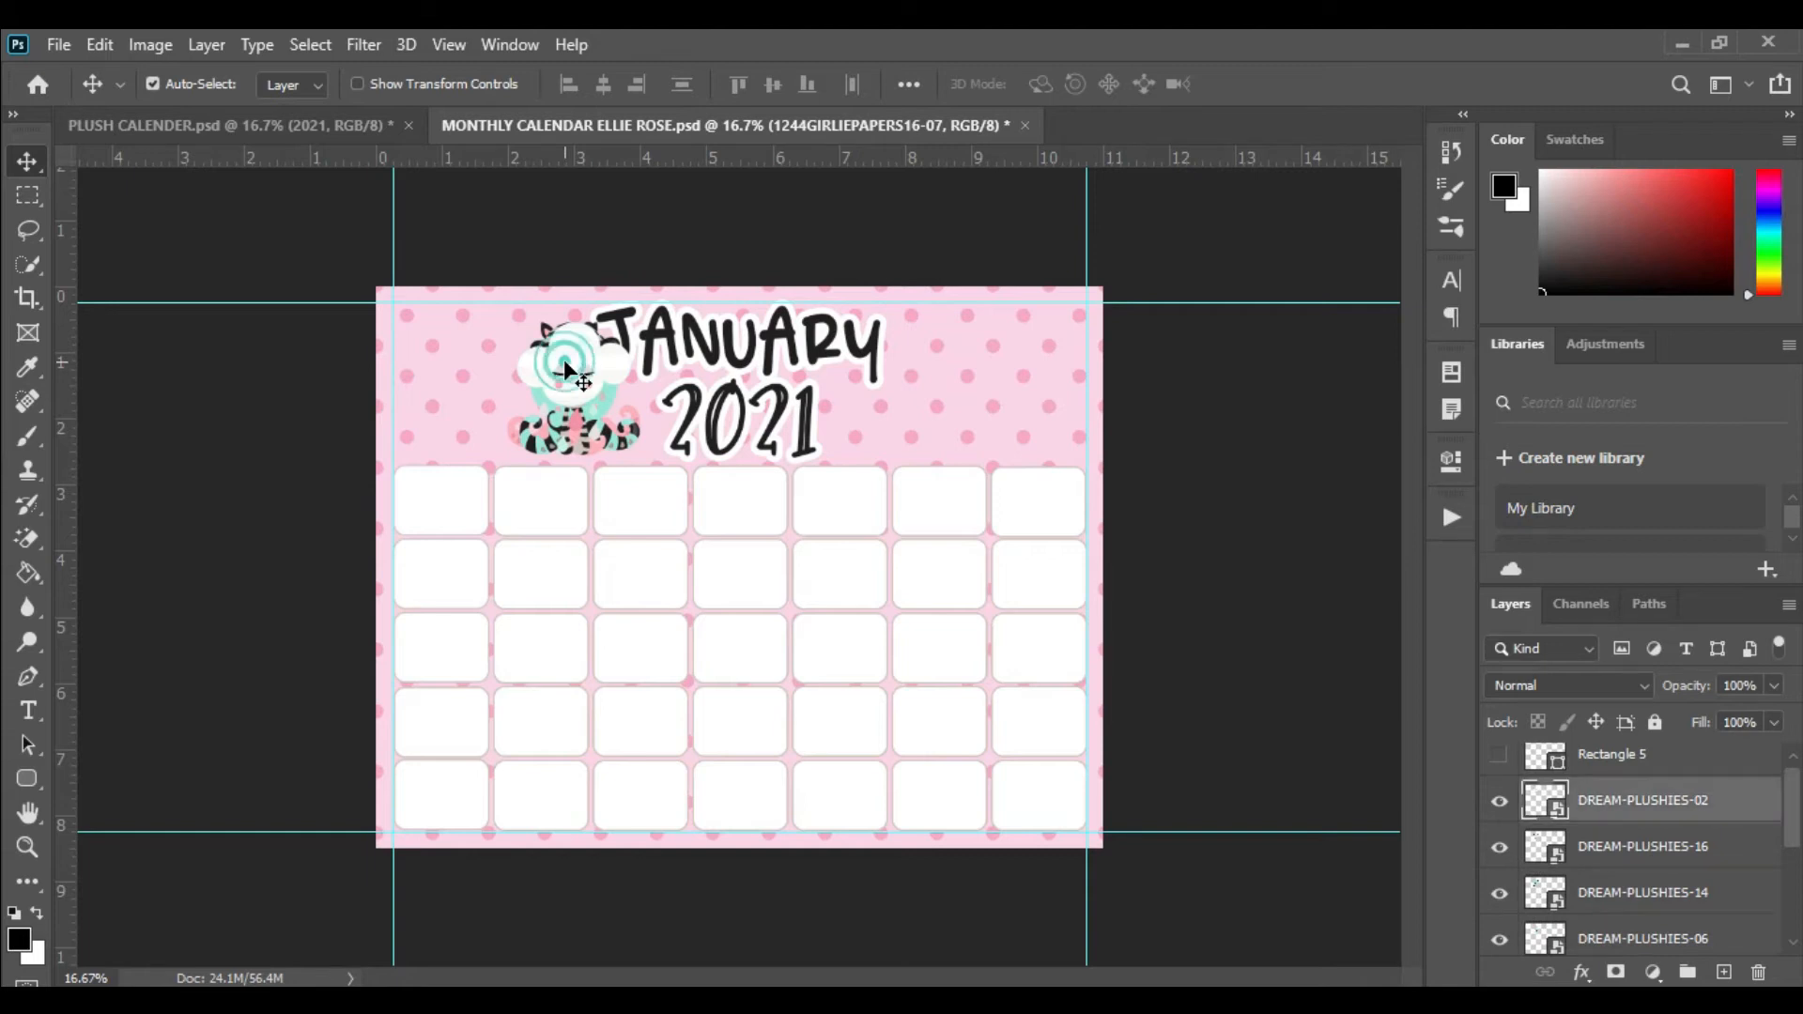
{"action": "left_click_drag", "start_coordinate": [570, 366], "coordinate": [517, 361]}
{"action": "left_click_drag", "start_coordinate": [681, 329], "coordinate": [1049, 359]}
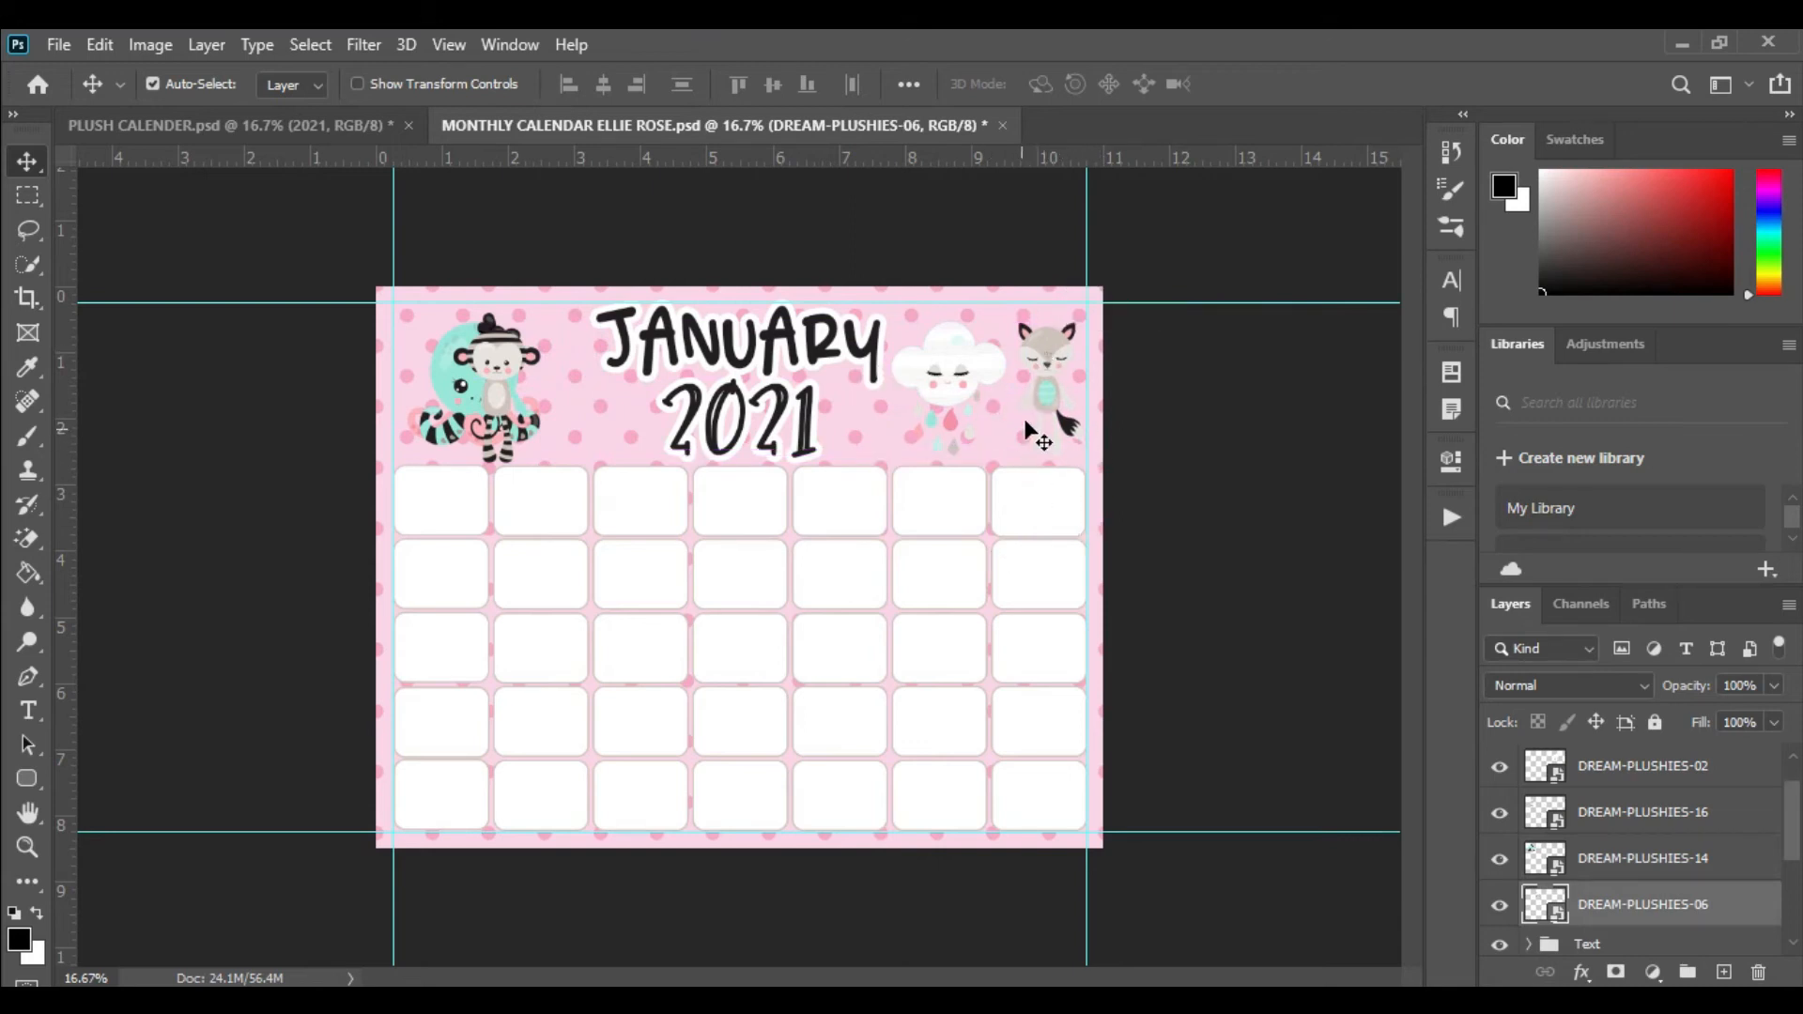
{"action": "key", "text": "shift+Left"}
{"action": "key", "text": "shift+Left"}
{"action": "key", "text": "shift+Left"}
{"action": "left_click_drag", "start_coordinate": [501, 379], "coordinate": [578, 396]}
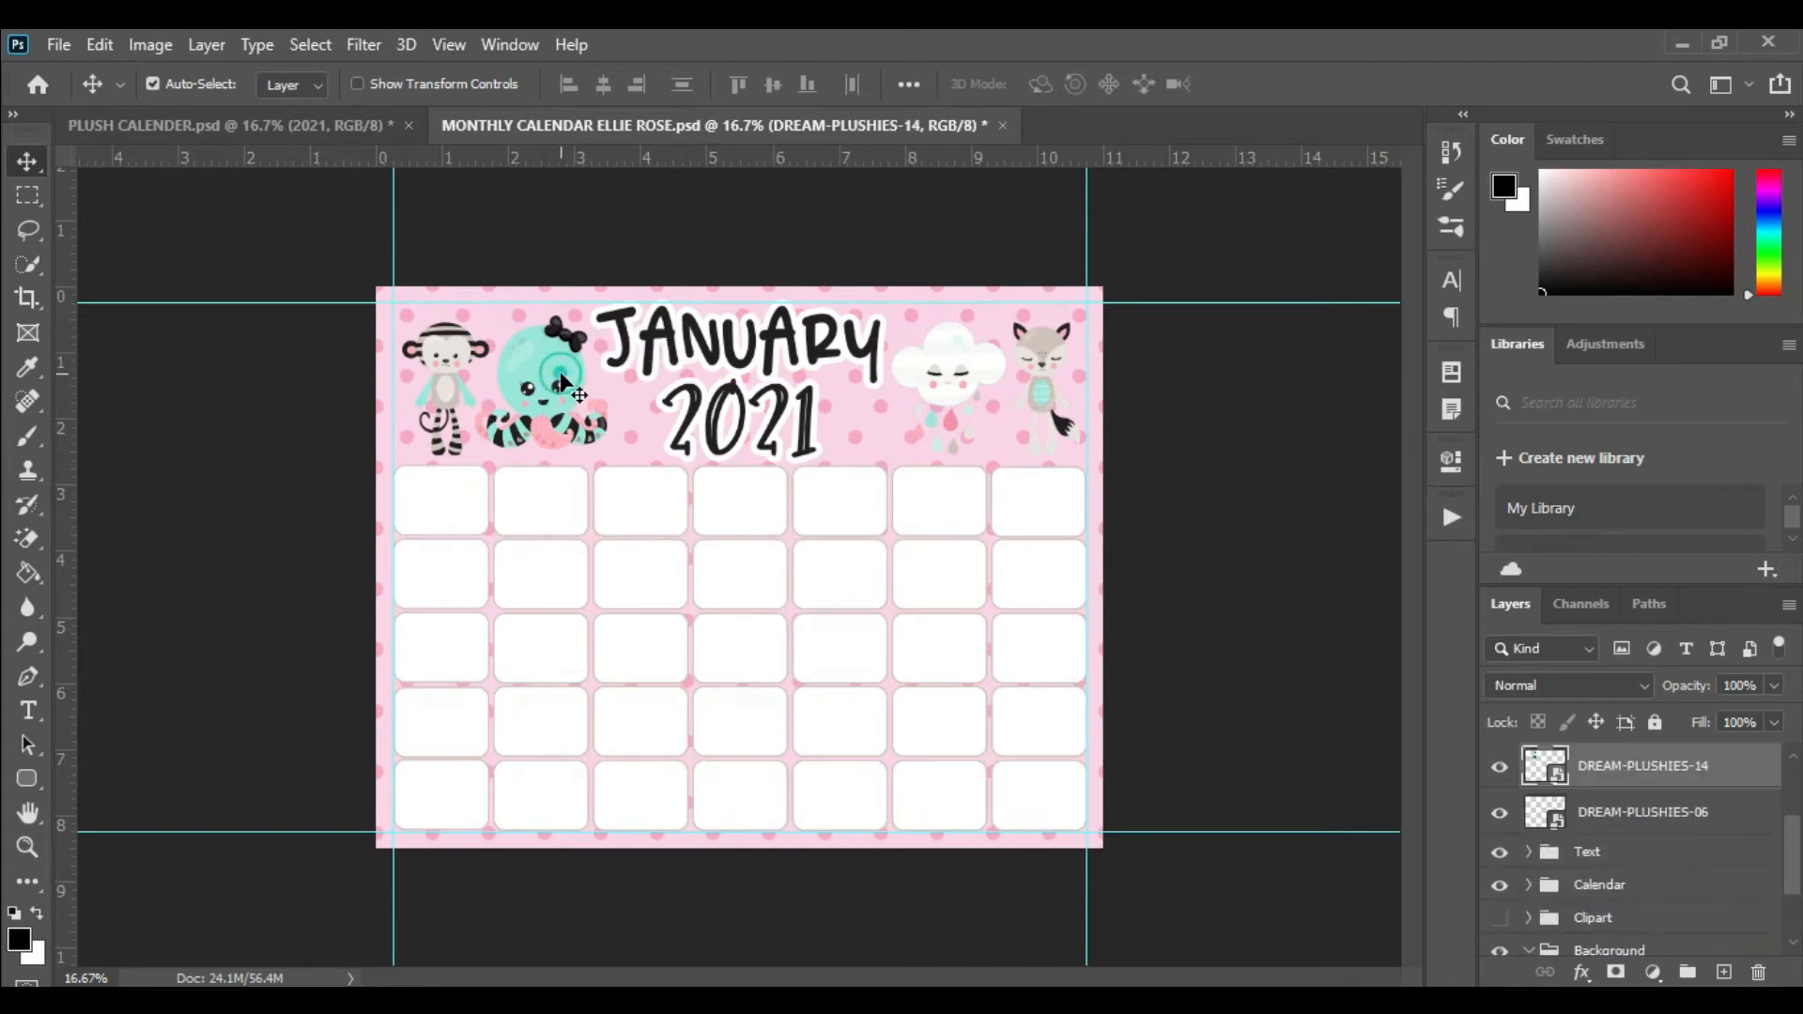
- Scale the octopus down slightly and position it between the monkey and the title
{"action": "key", "text": "ctrl+t"}
{"action": "left_click_drag", "start_coordinate": [606, 316], "coordinate": [576, 340]}
{"action": "key", "text": "Return"}
{"action": "left_click_drag", "start_coordinate": [543, 406], "coordinate": [558, 410]}
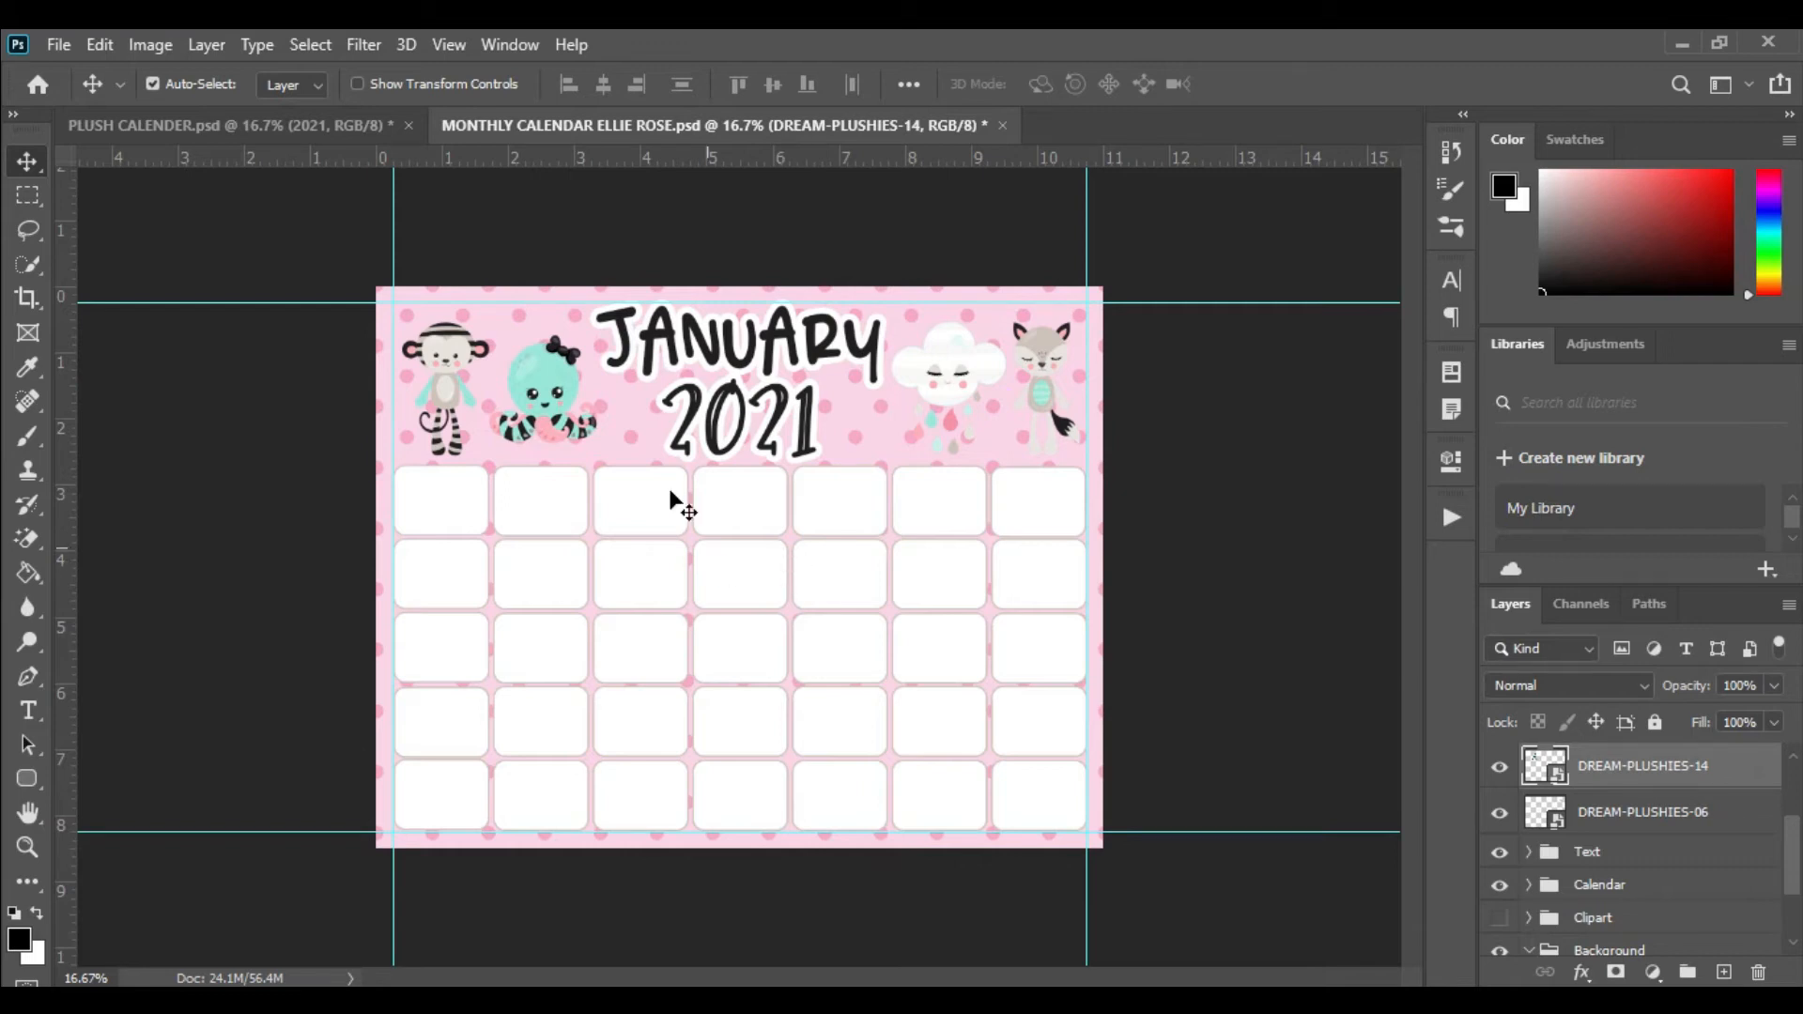
- Apply a 16 px white outside Stroke to the monkey layer DREAM-PLUSHIES-16
{"action": "key", "text": "ctrl+v"}
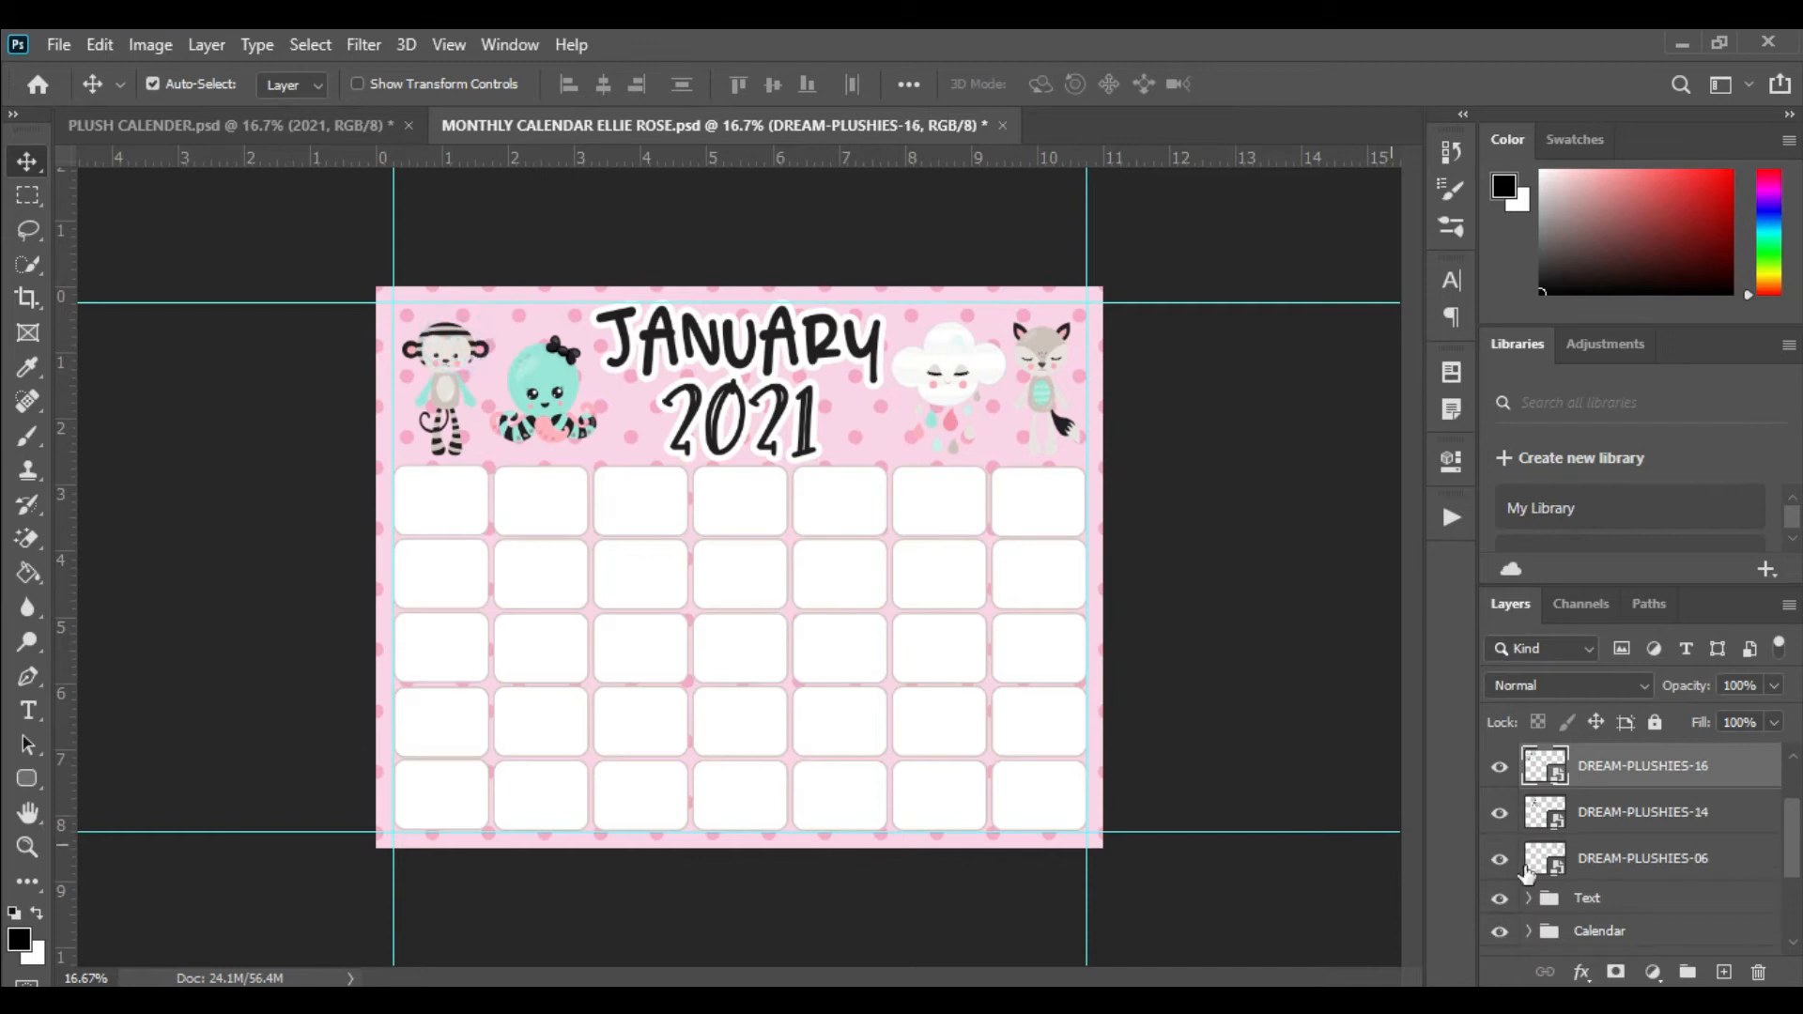
{"action": "left_click", "coordinate": [1581, 972]}
{"action": "left_click", "coordinate": [1647, 791]}
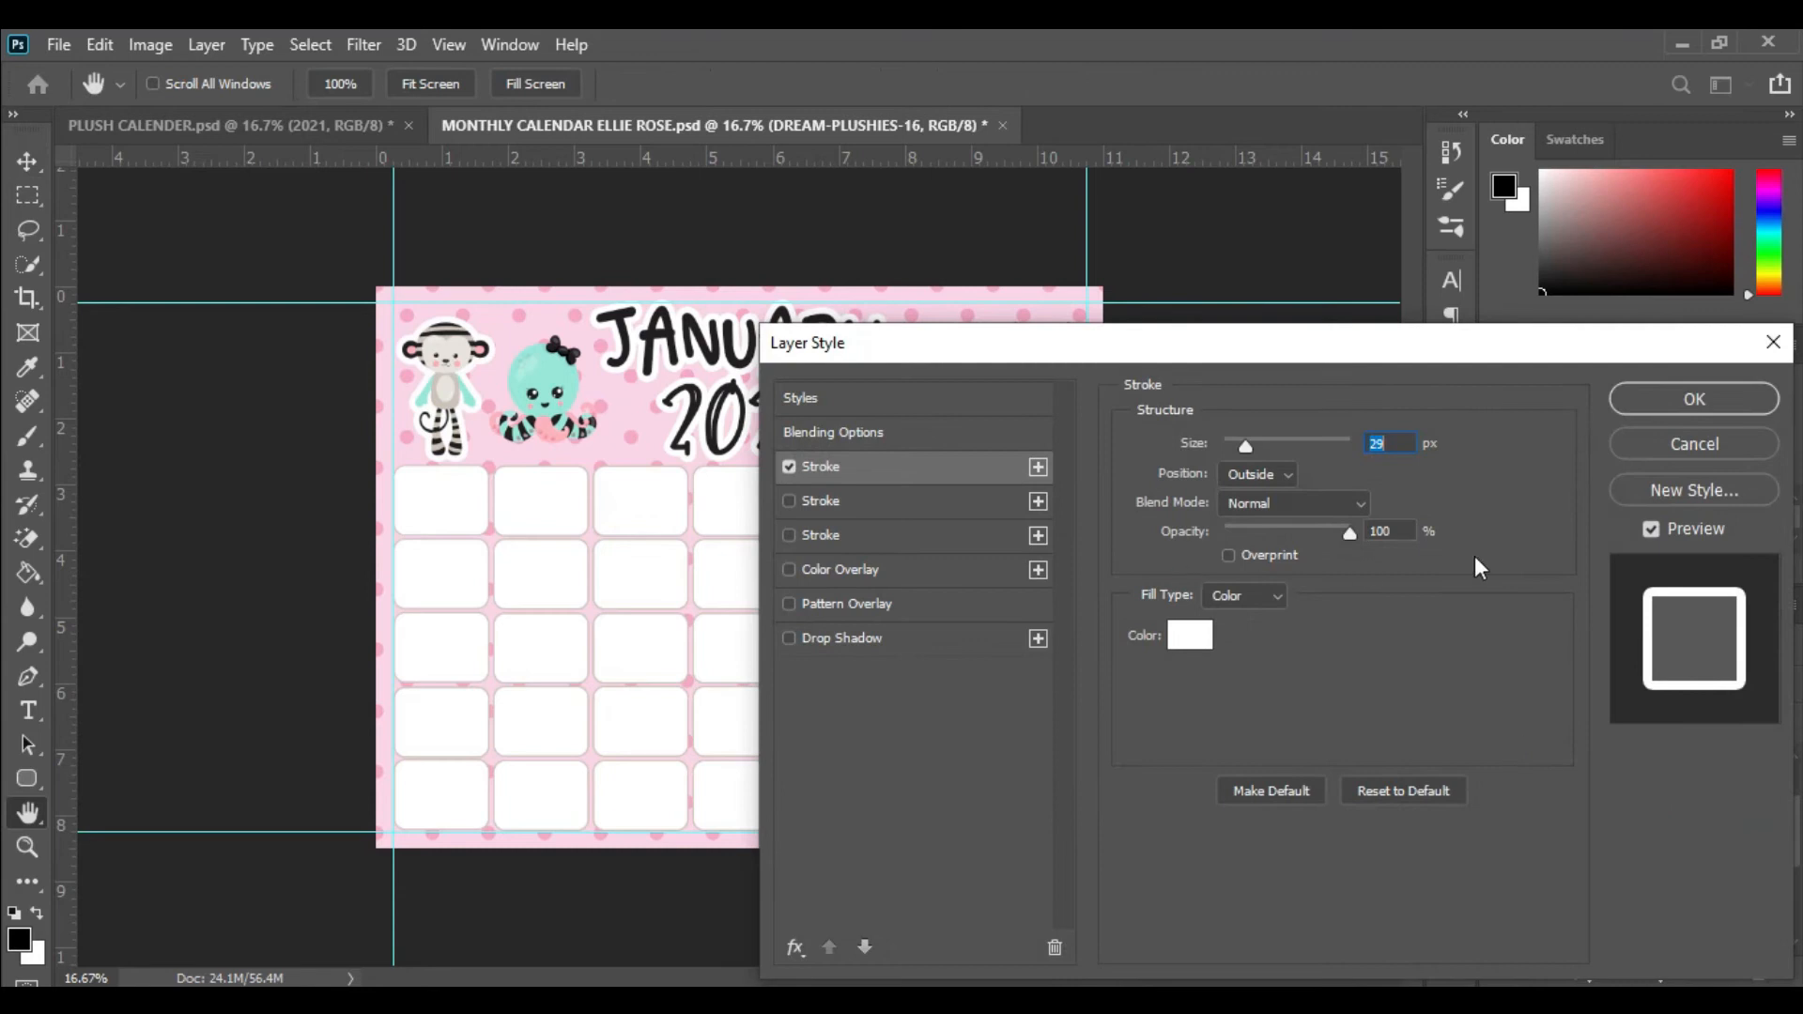
{"action": "left_click_drag", "start_coordinate": [1249, 448], "coordinate": [1242, 447]}
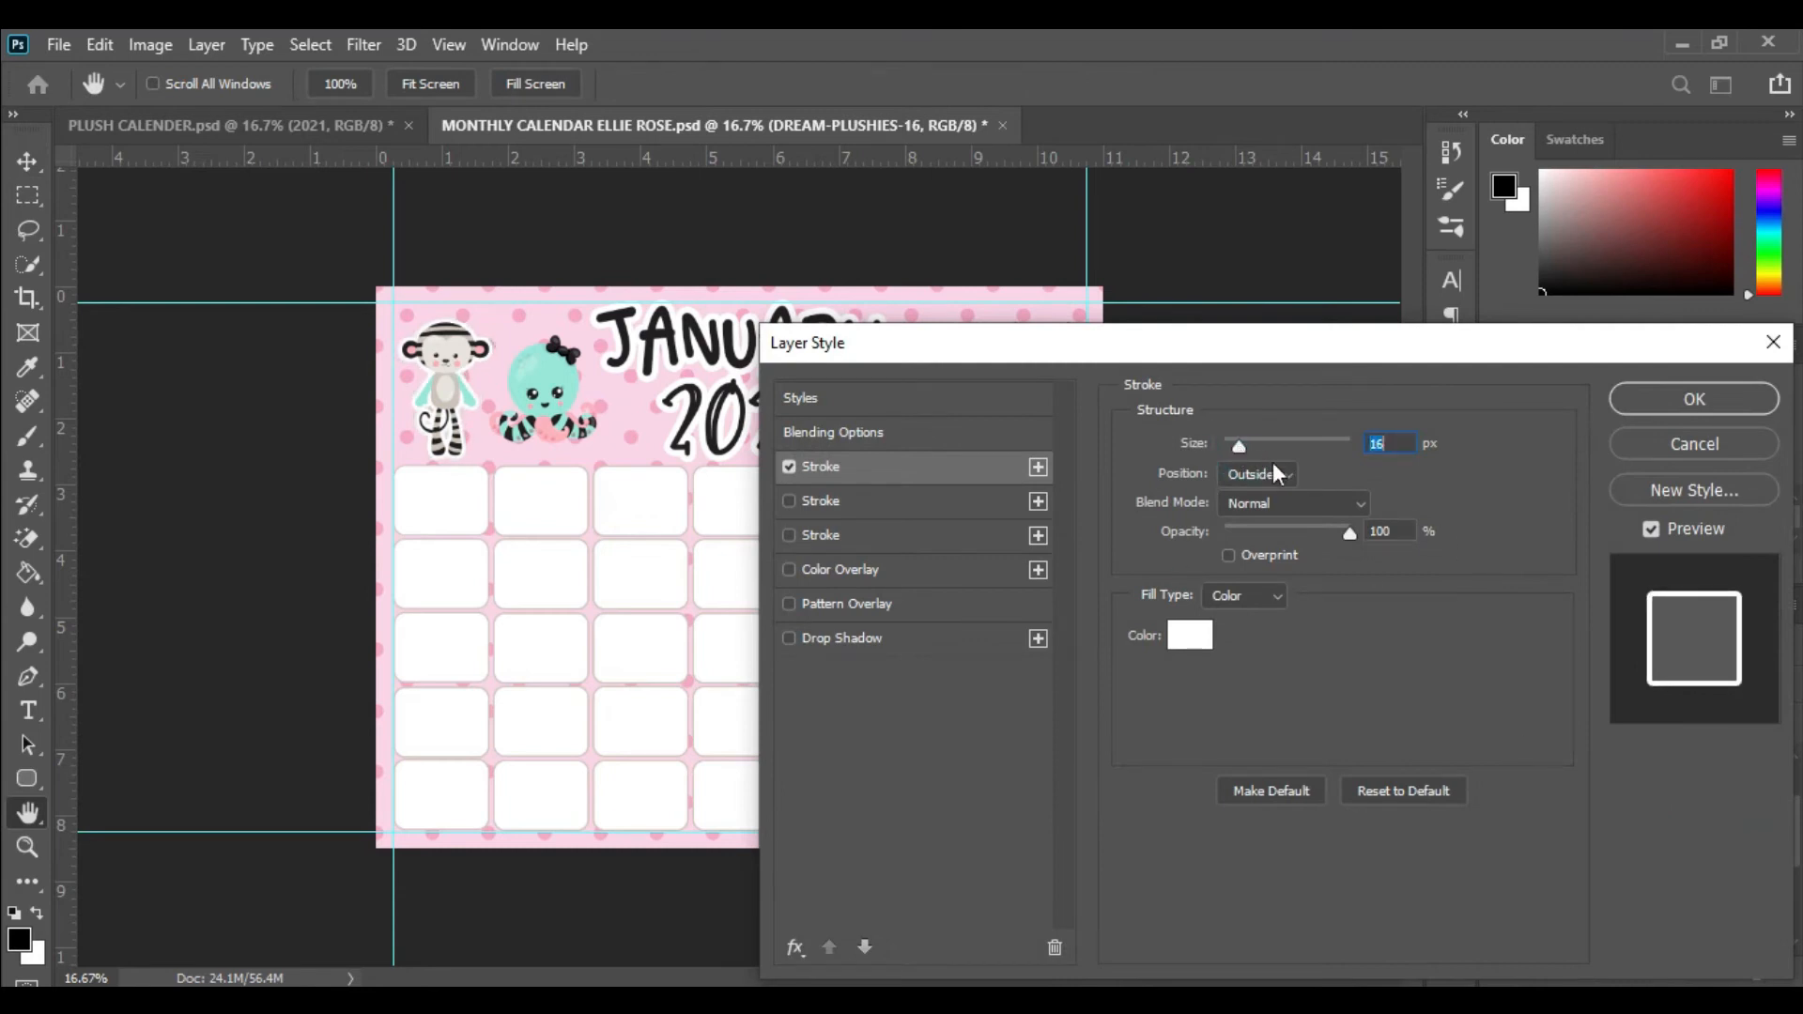
{"action": "left_click", "coordinate": [1738, 404]}
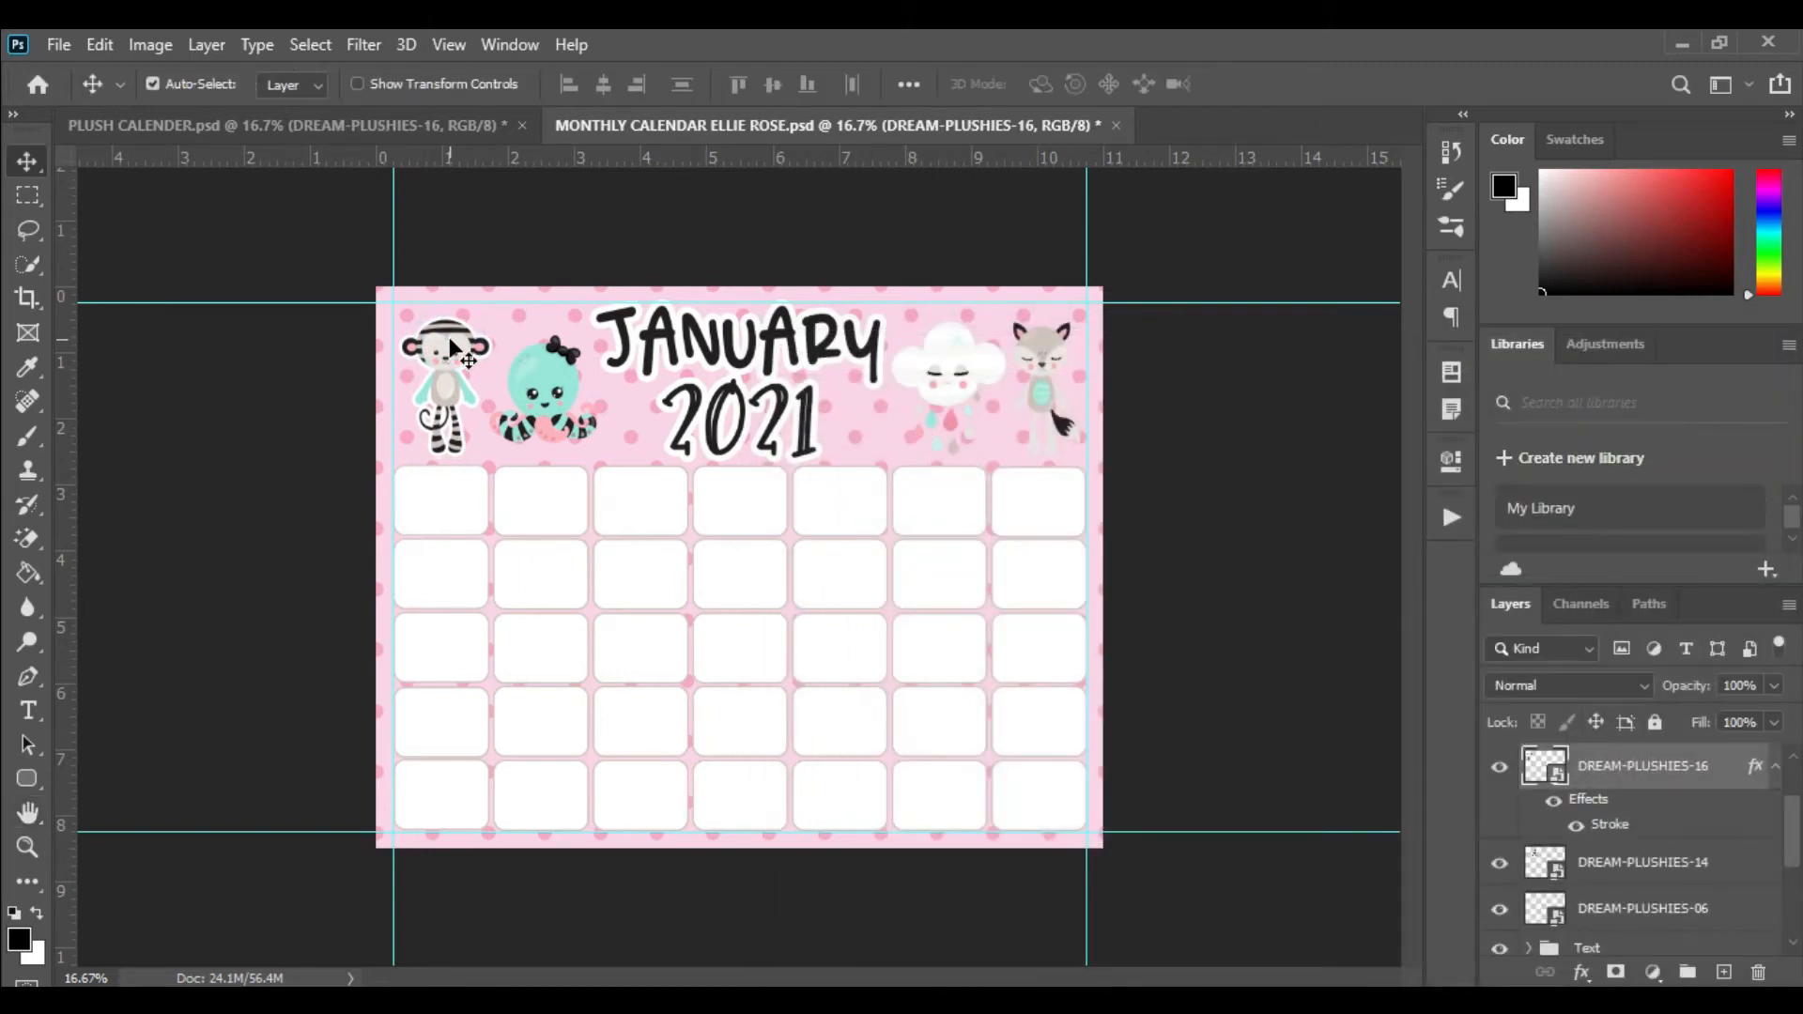
- Add a black Drop Shadow to the monkey layer, increasing its opacity and adjusting its angle and distance
{"action": "left_click", "coordinate": [1582, 975]}
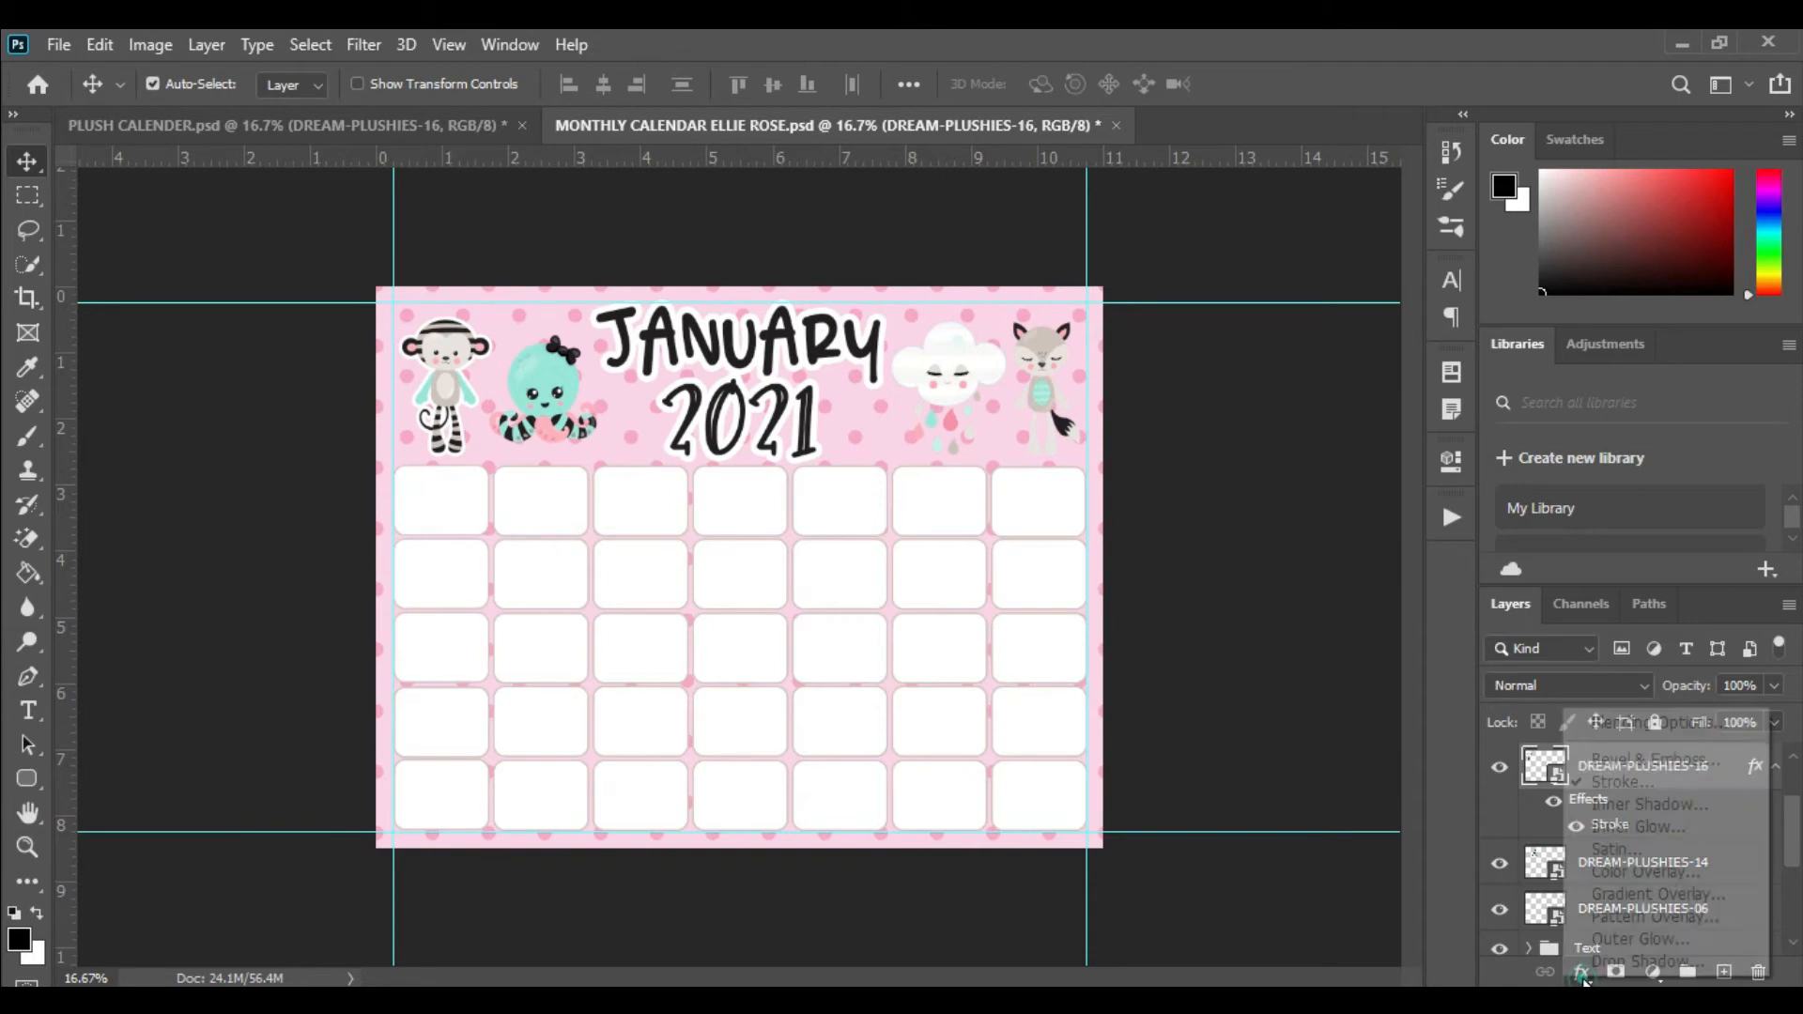
{"action": "left_click", "coordinate": [1611, 958]}
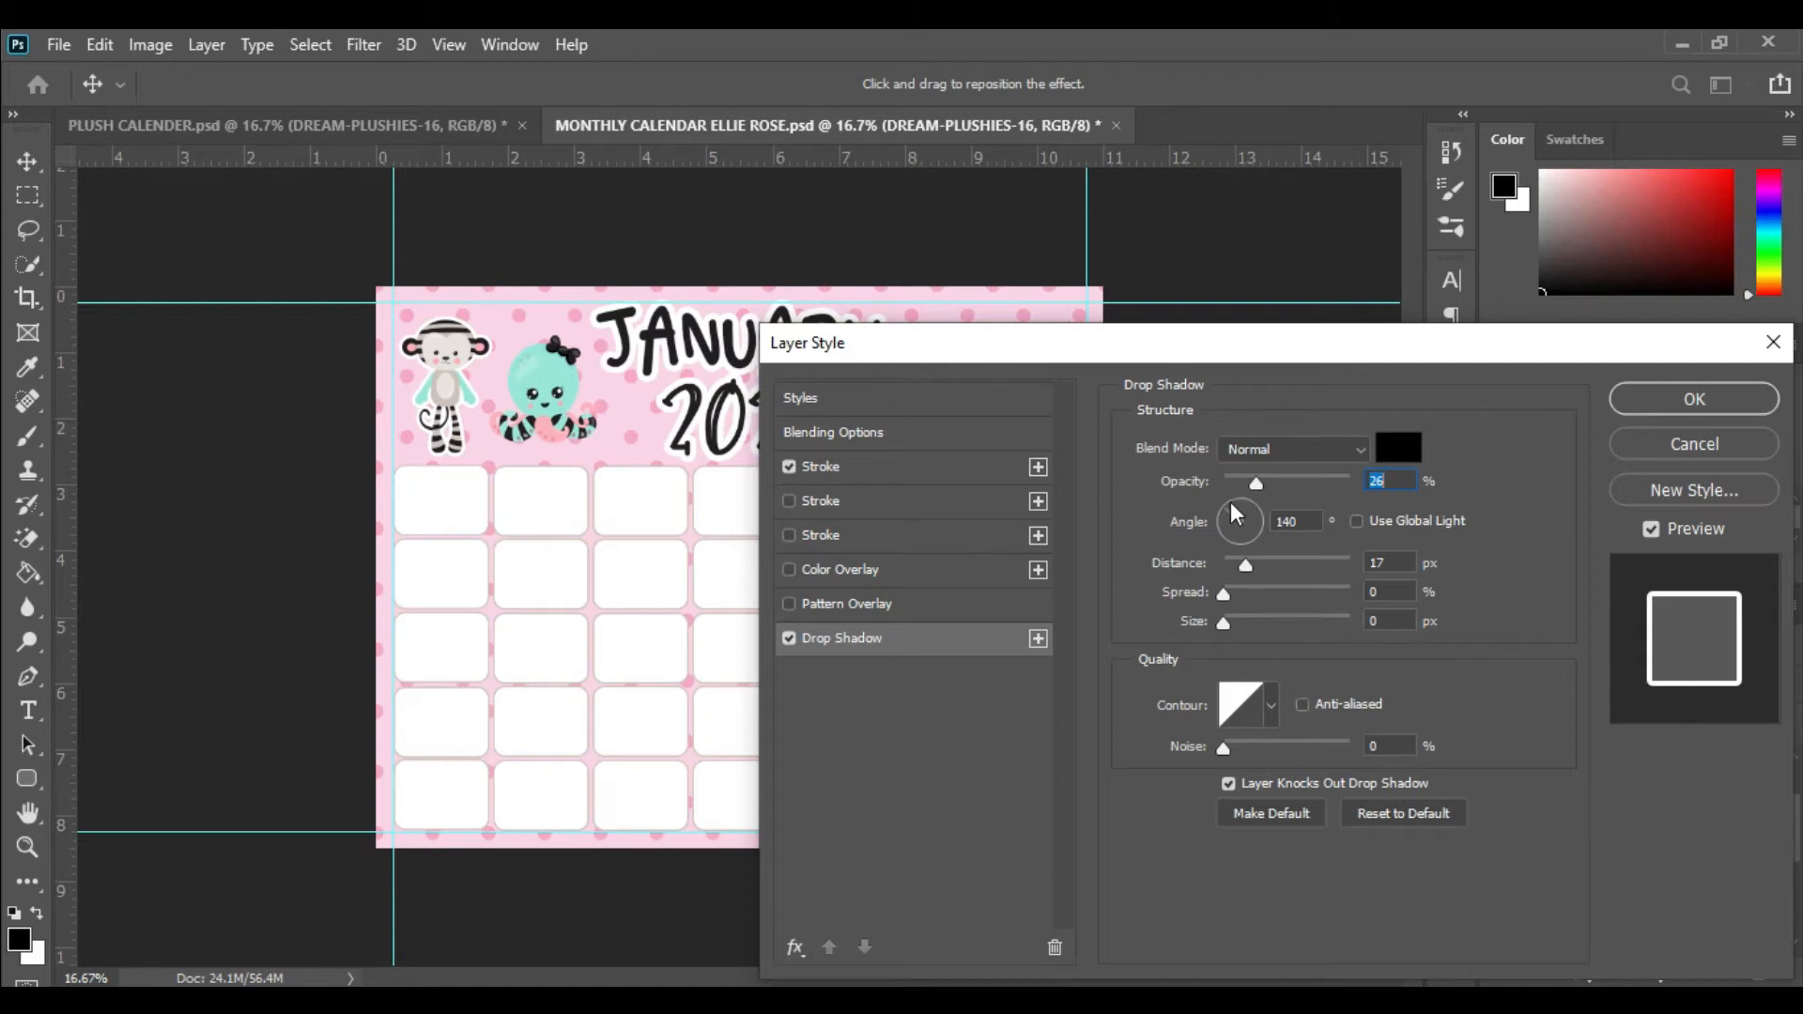
{"action": "left_click_drag", "start_coordinate": [1255, 483], "coordinate": [1270, 483]}
{"action": "left_click_drag", "start_coordinate": [1270, 563], "coordinate": [1264, 563]}
{"action": "left_click", "coordinate": [1257, 563]}
{"action": "left_click", "coordinate": [1234, 501]}
{"action": "left_click_drag", "start_coordinate": [1257, 566], "coordinate": [1263, 561]}
{"action": "left_click", "coordinate": [1261, 561]}
{"action": "left_click", "coordinate": [1694, 401]}
- Apply a 16 px white outside Stroke and a Drop Shadow to the octopus layer DREAM-PLUSHIES-14
{"action": "left_click", "coordinate": [558, 371]}
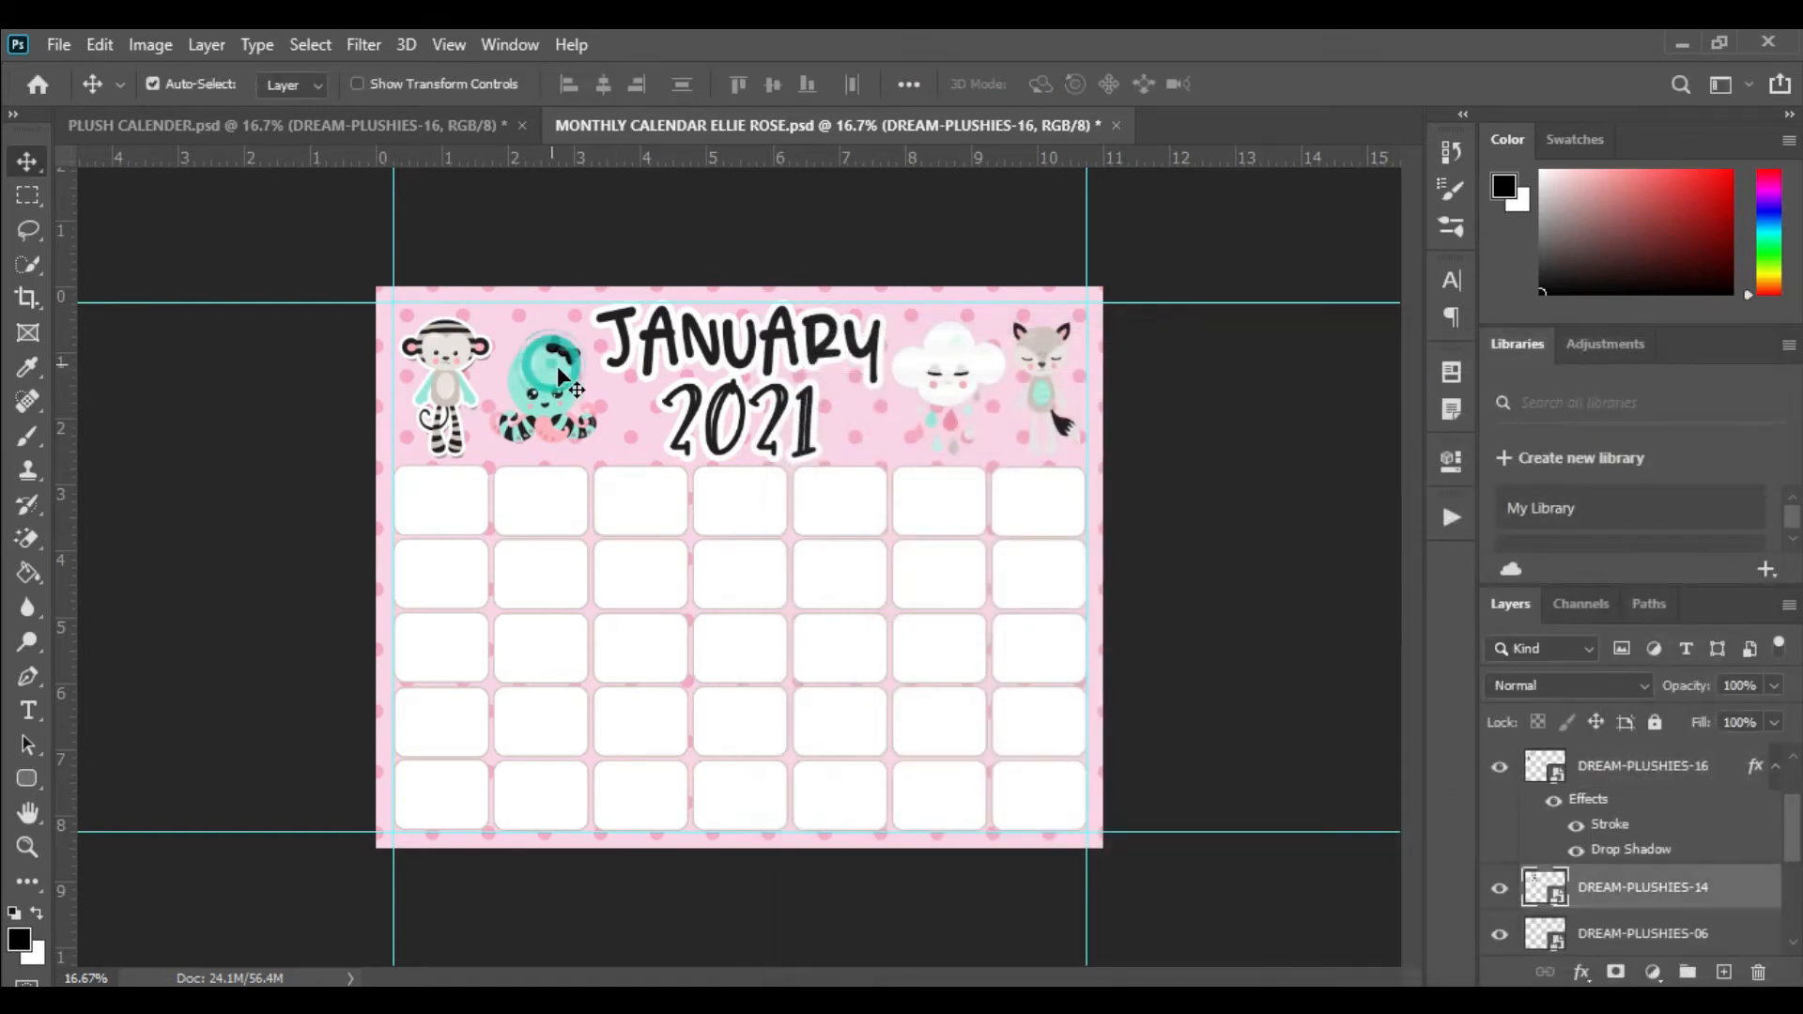
{"action": "left_click", "coordinate": [1582, 972]}
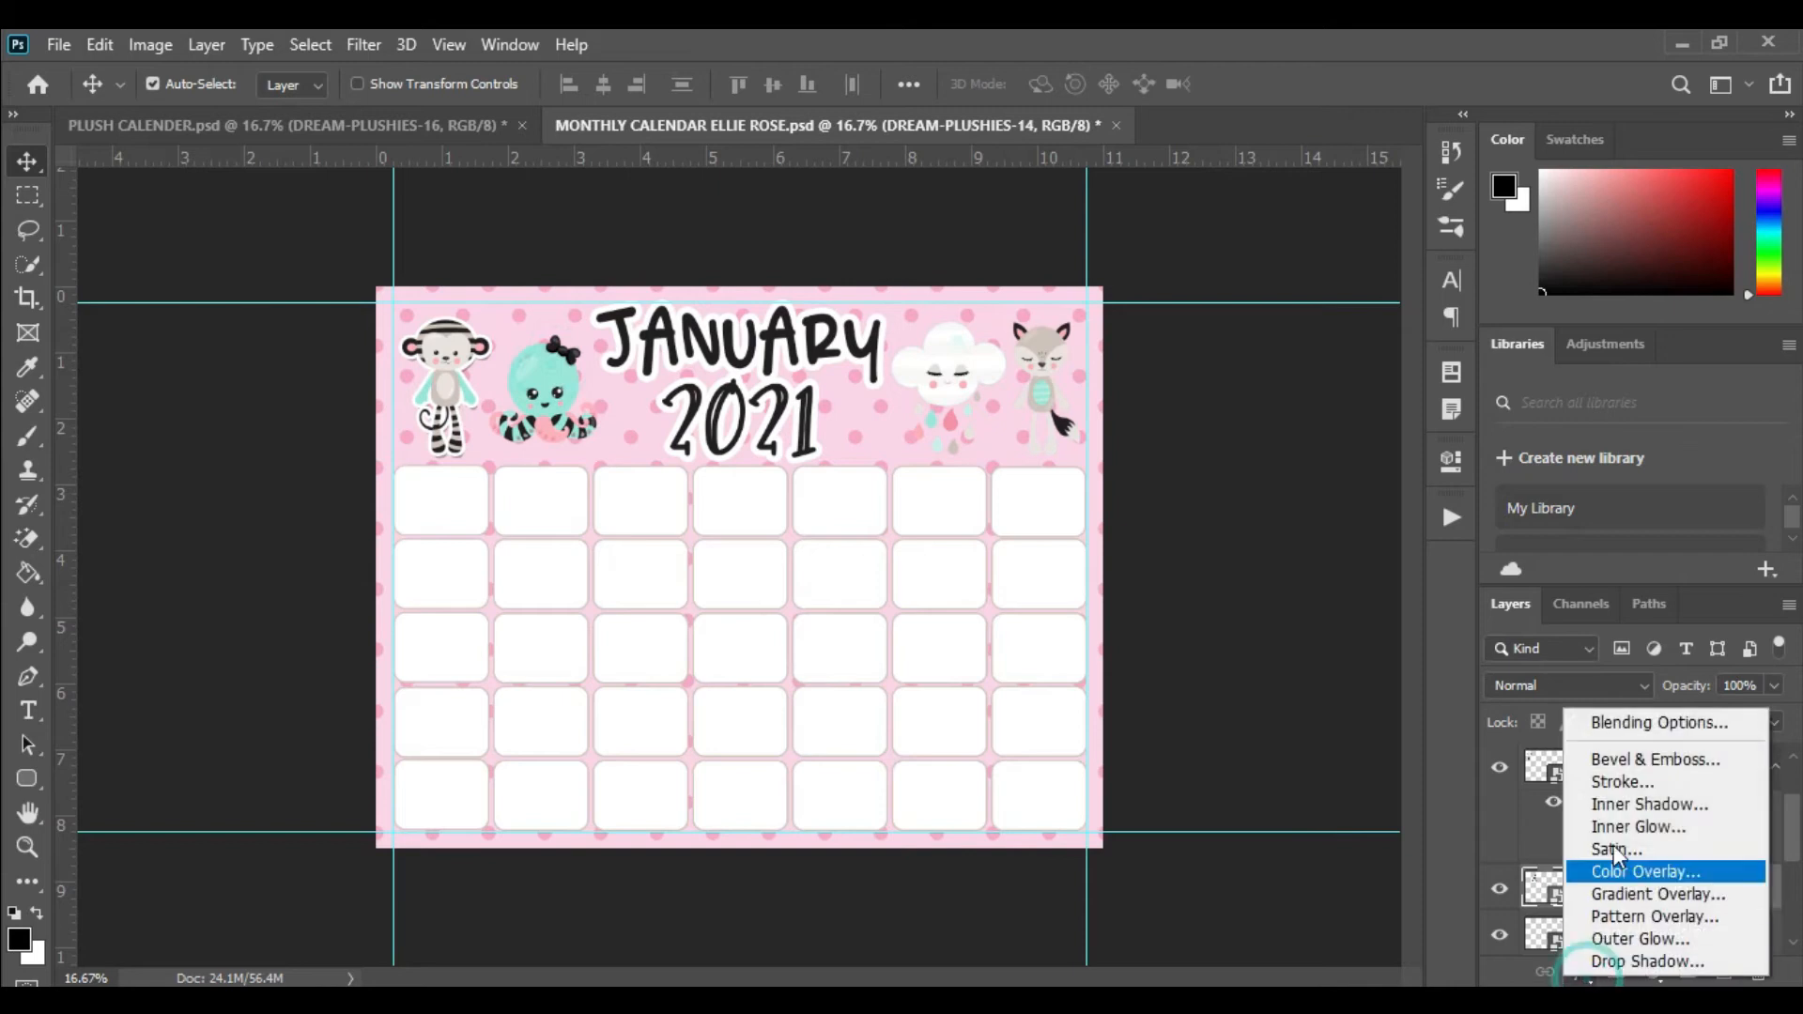
{"action": "left_click", "coordinate": [1619, 787]}
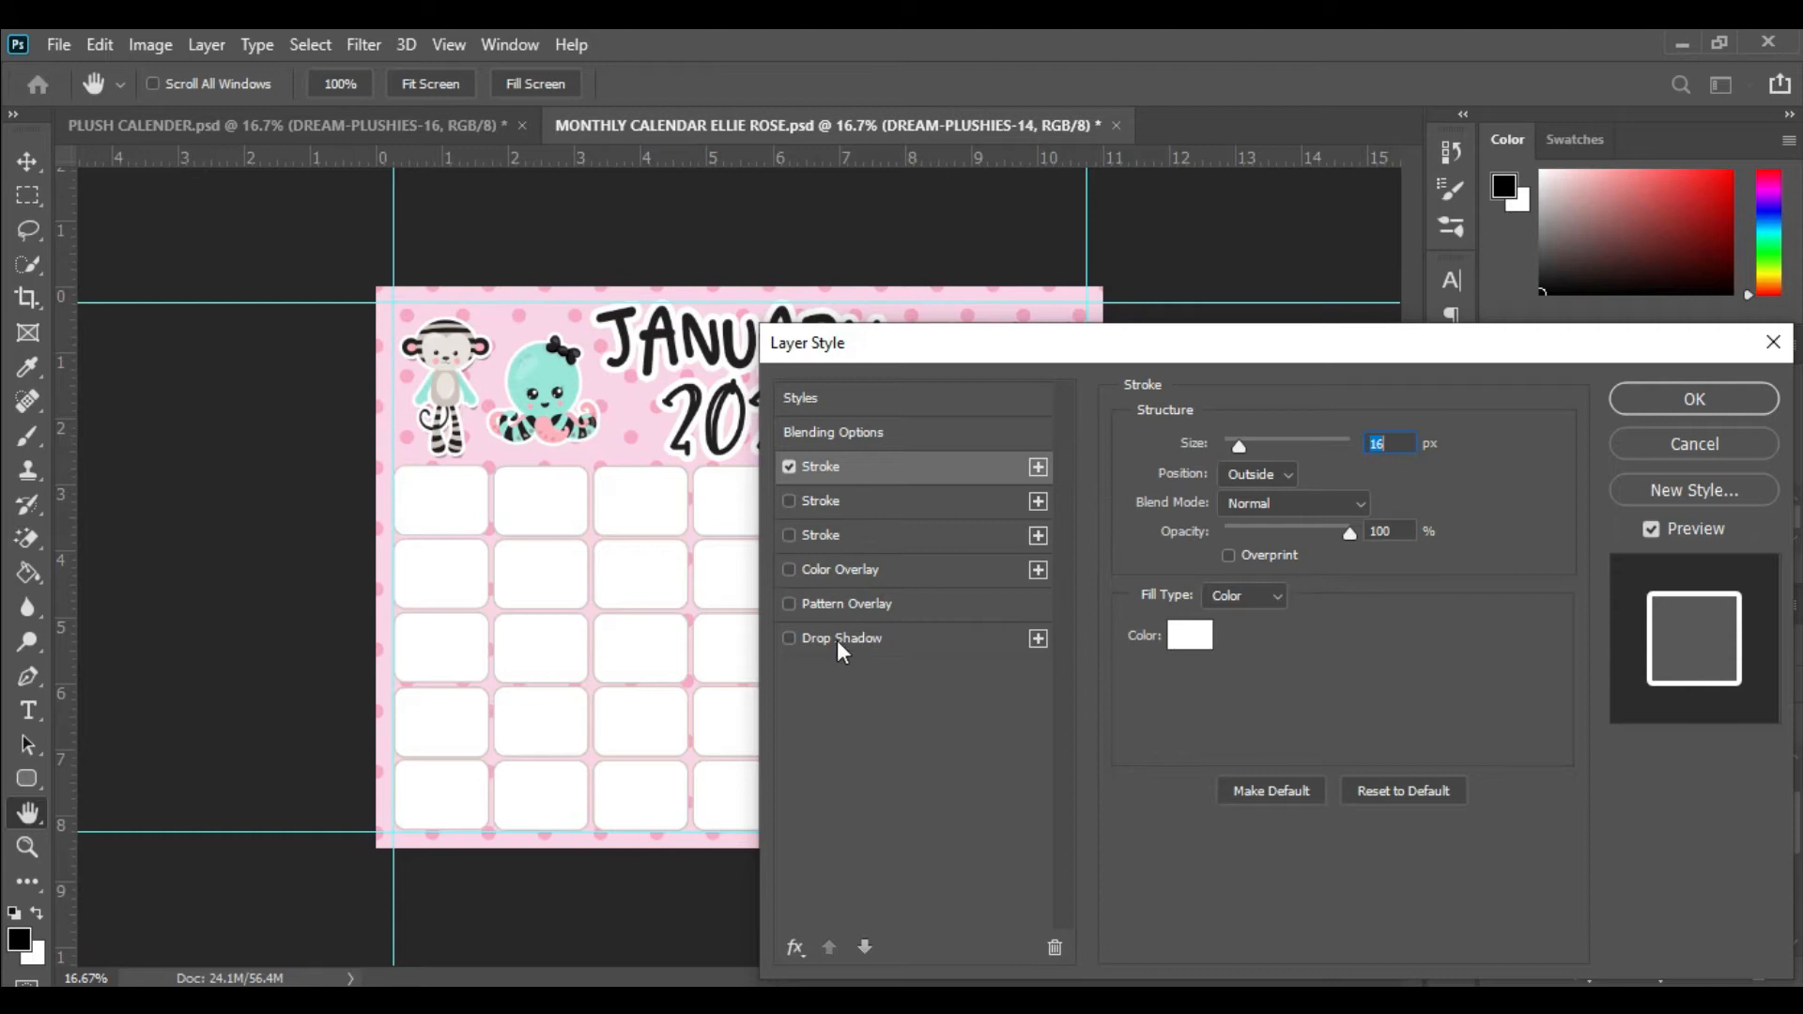
{"action": "left_click", "coordinate": [789, 639]}
{"action": "left_click", "coordinate": [1695, 398]}
- Apply a 16 px white outside Stroke and a Drop Shadow to the cloud layer DREAM-PLUSHIES-02
{"action": "left_click", "coordinate": [969, 374]}
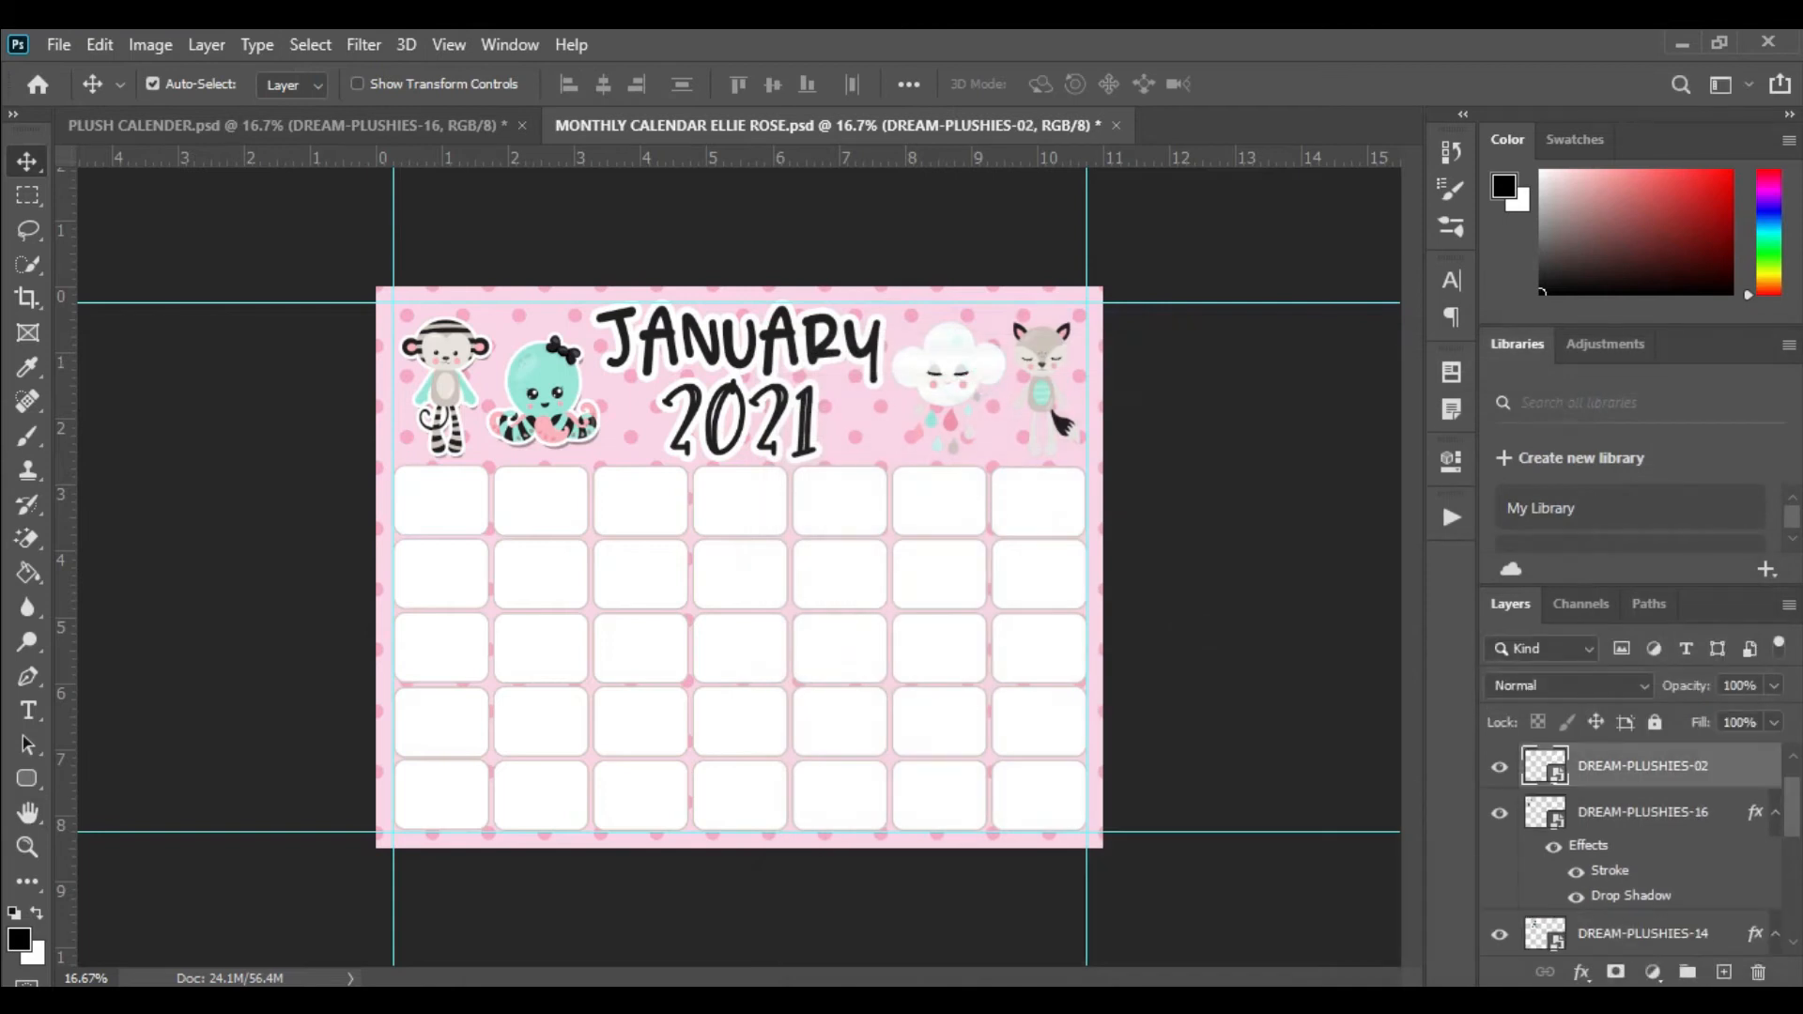
{"action": "left_click", "coordinate": [1582, 972]}
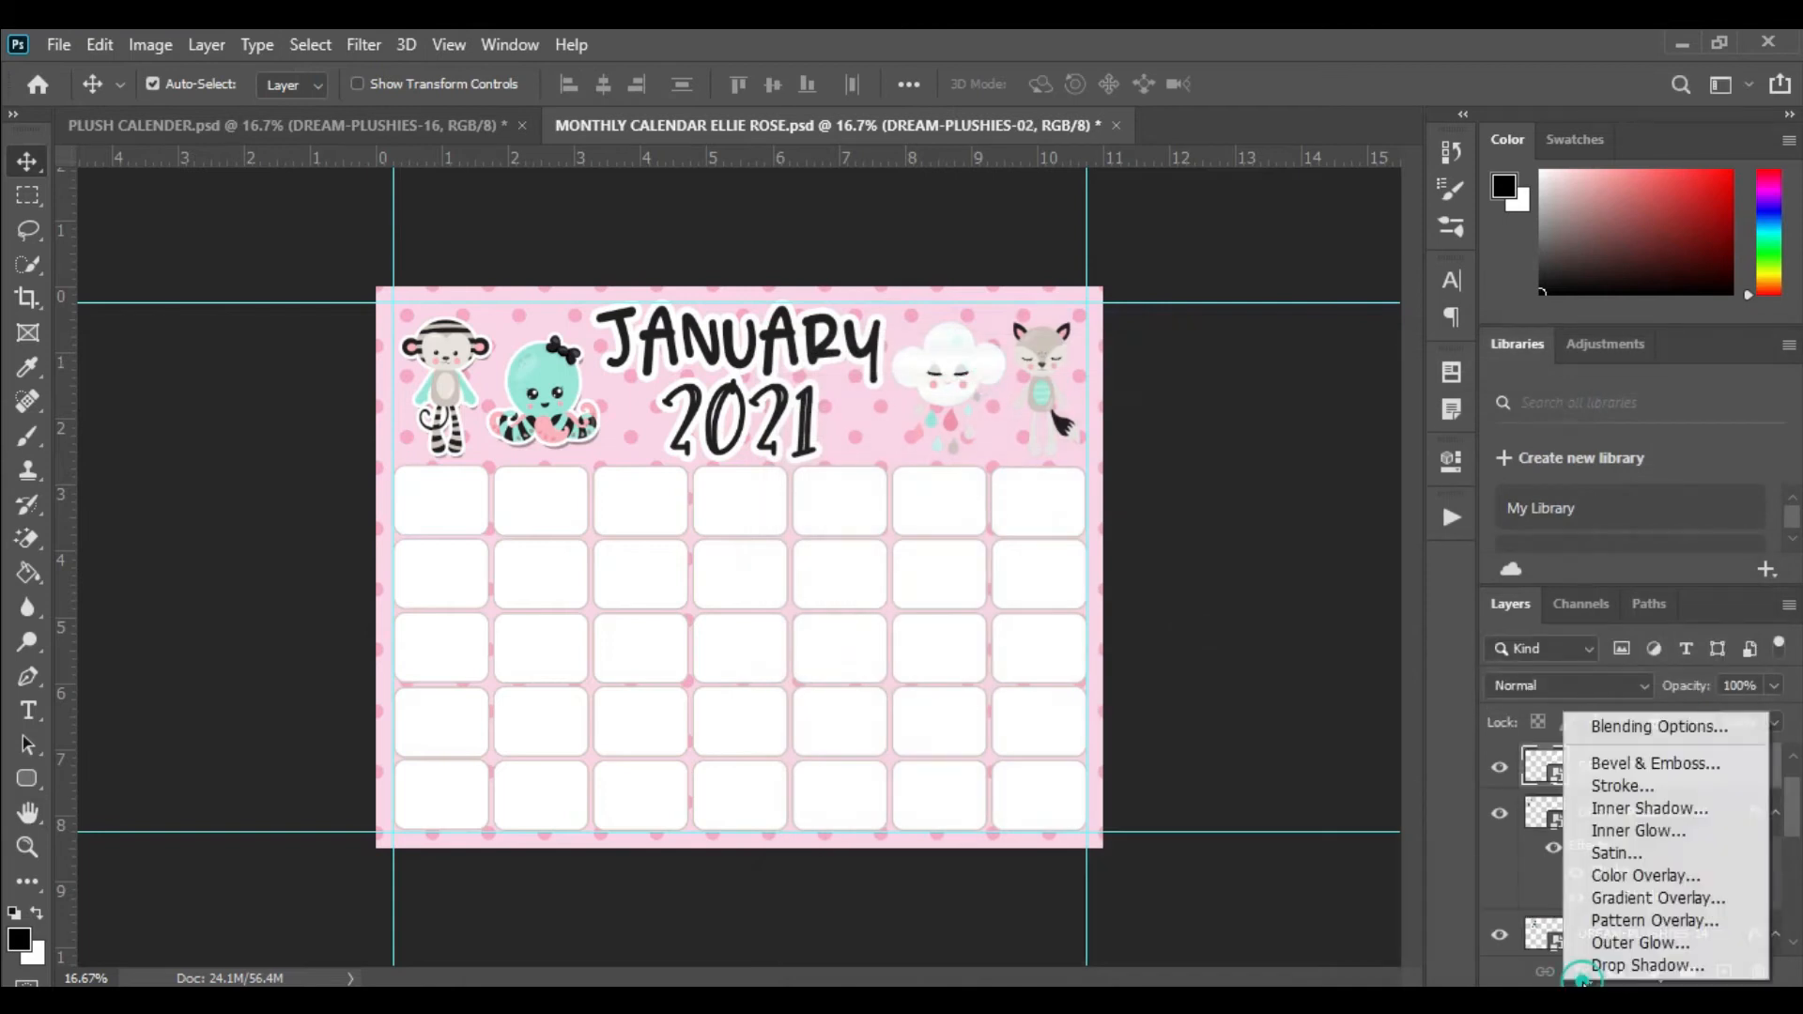
{"action": "left_click", "coordinate": [1625, 786]}
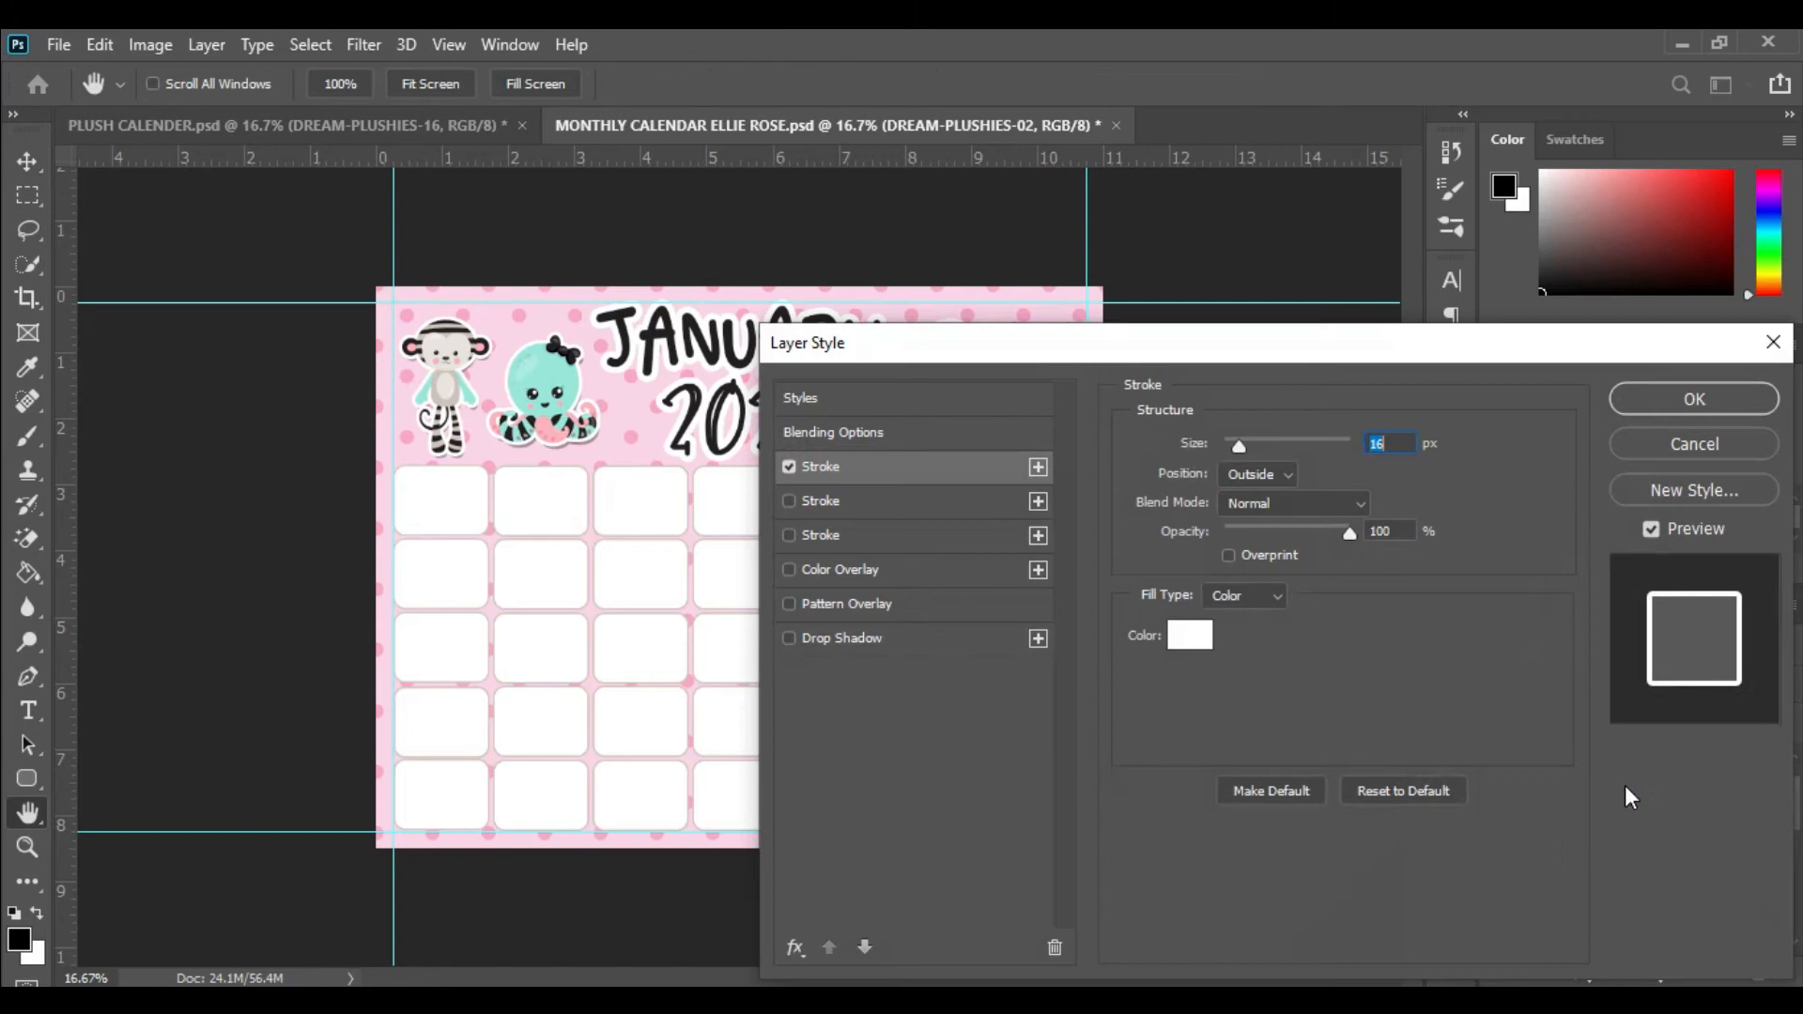
{"action": "left_click_drag", "start_coordinate": [1326, 351], "coordinate": [1439, 458]}
{"action": "left_click_drag", "start_coordinate": [1479, 613], "coordinate": [1427, 587]}
{"action": "left_click", "coordinate": [884, 868]}
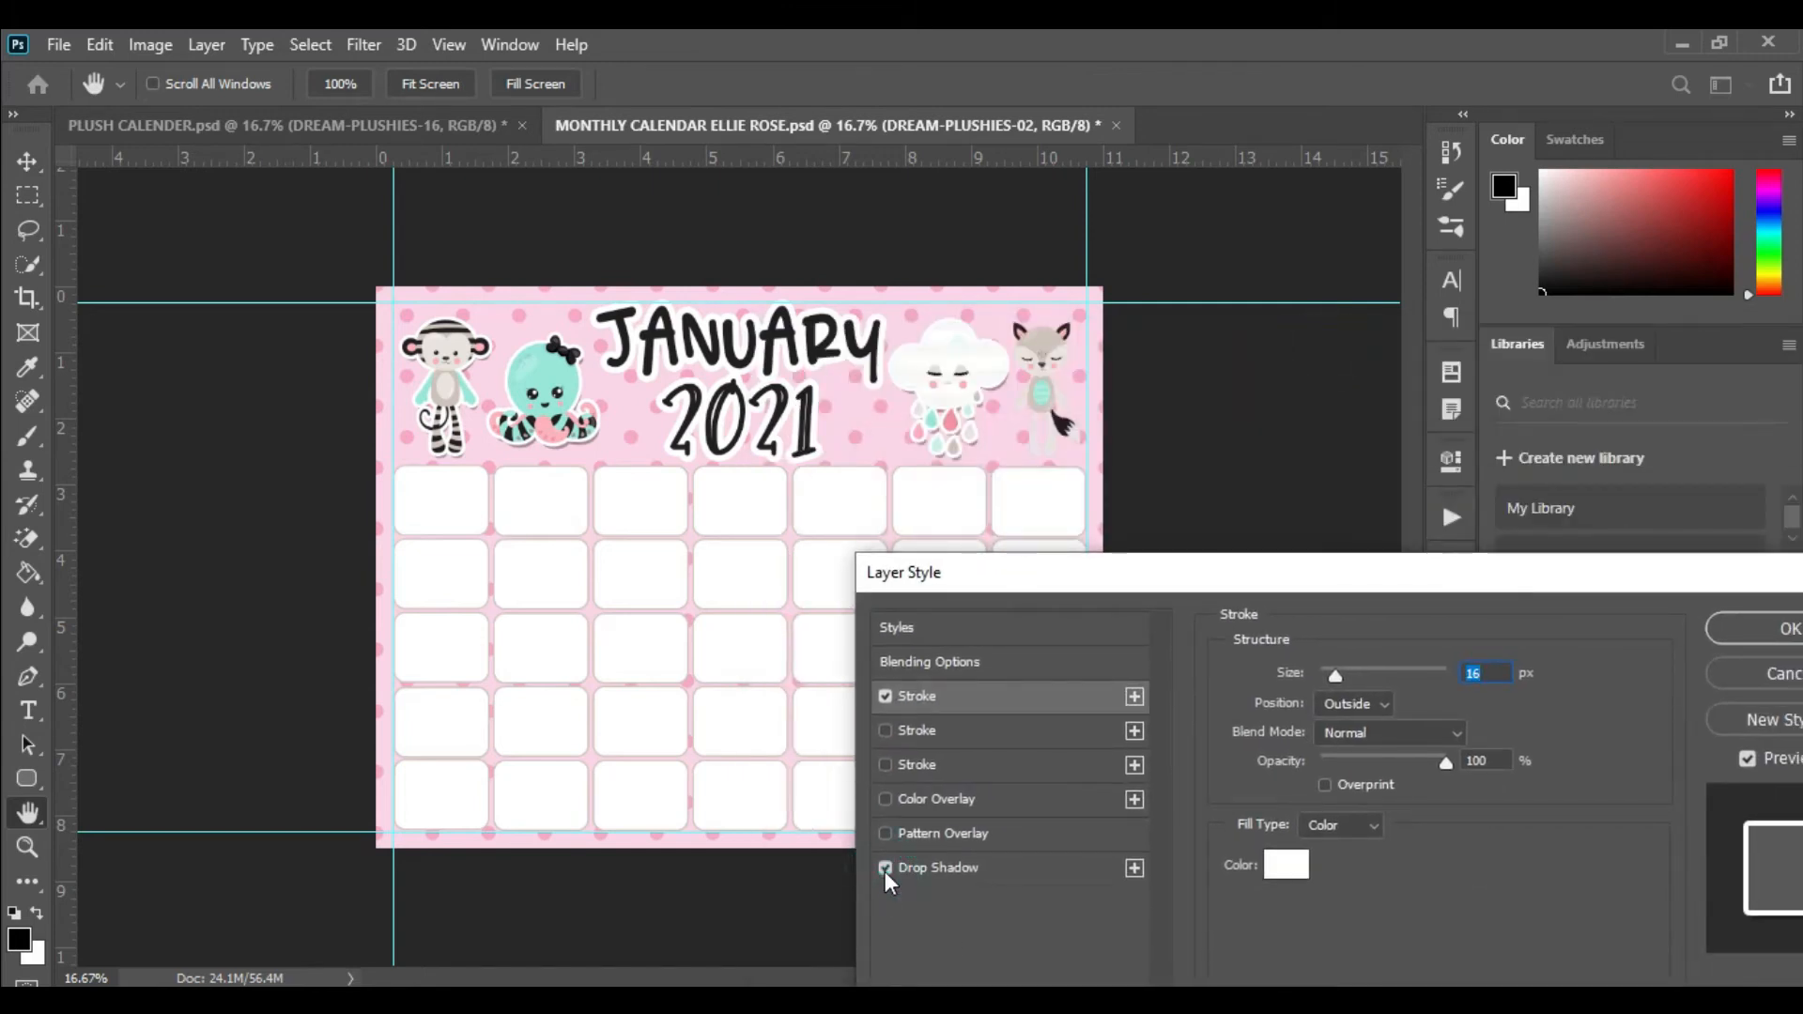
{"action": "left_click", "coordinate": [1732, 627]}
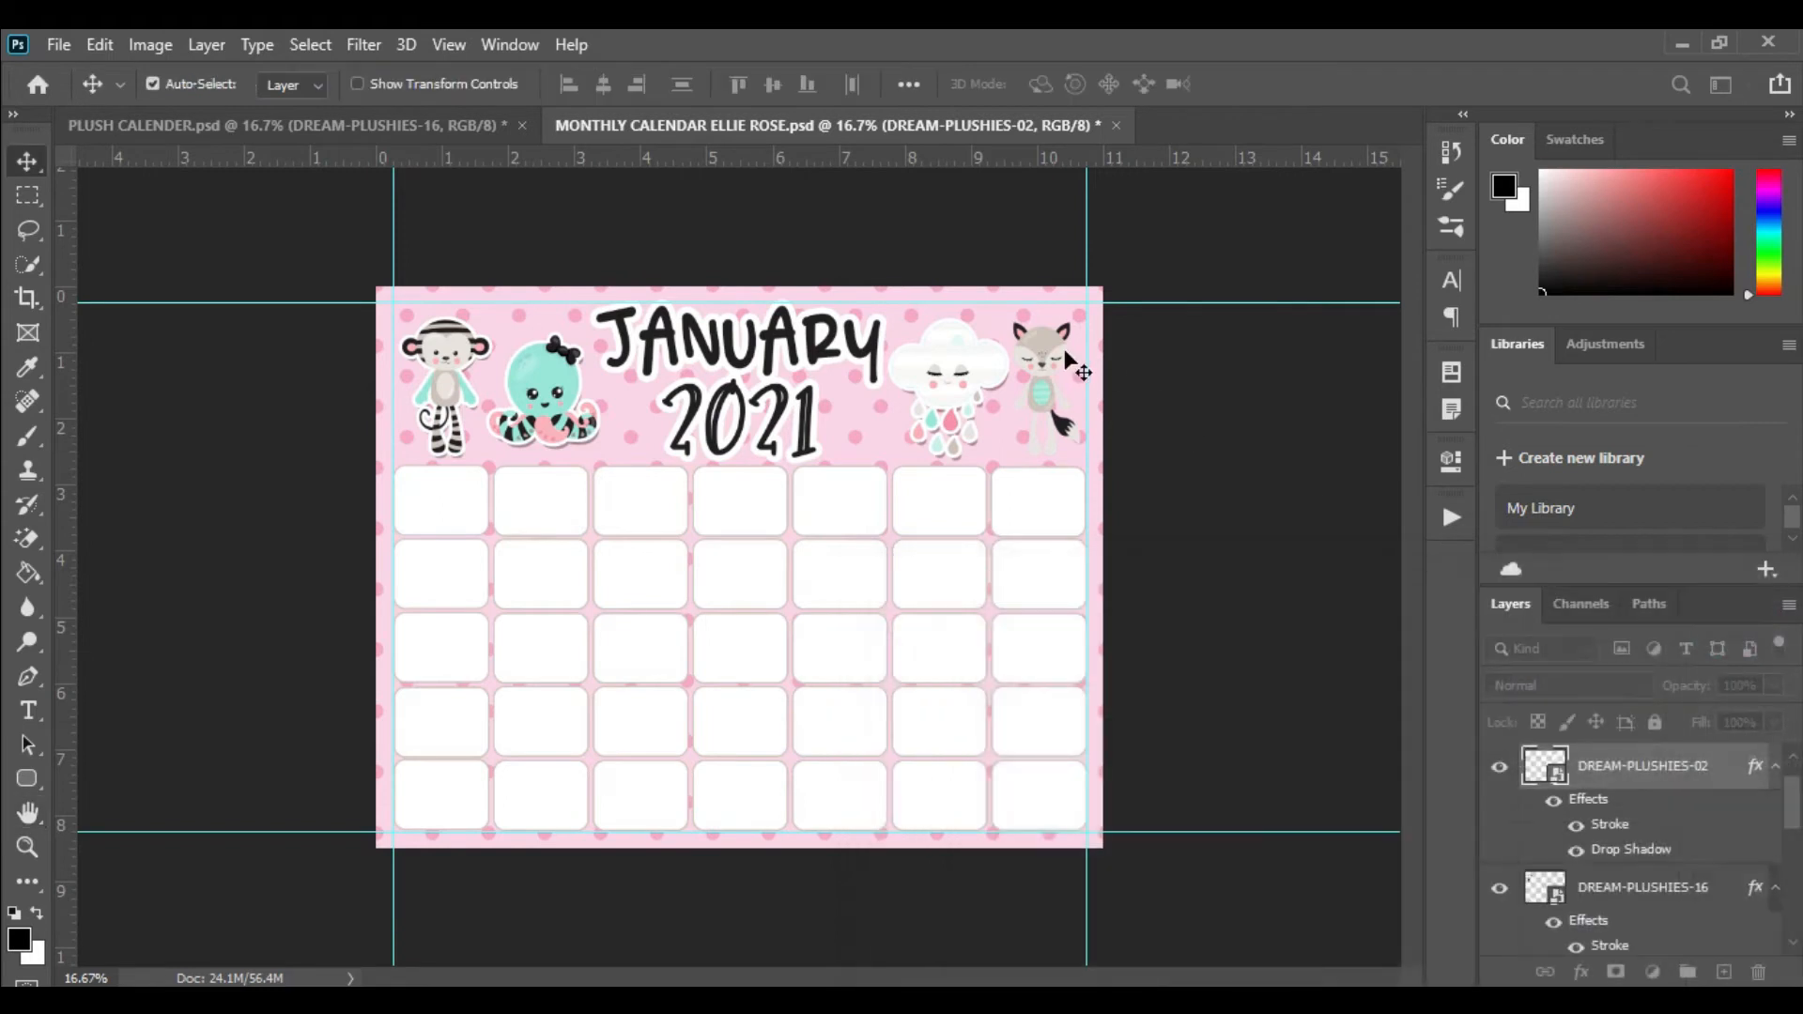
- Apply a 16 px white outside Stroke and a Drop Shadow to the fox layer DREAM-PLUSHIES-06
{"action": "left_click", "coordinate": [1582, 977]}
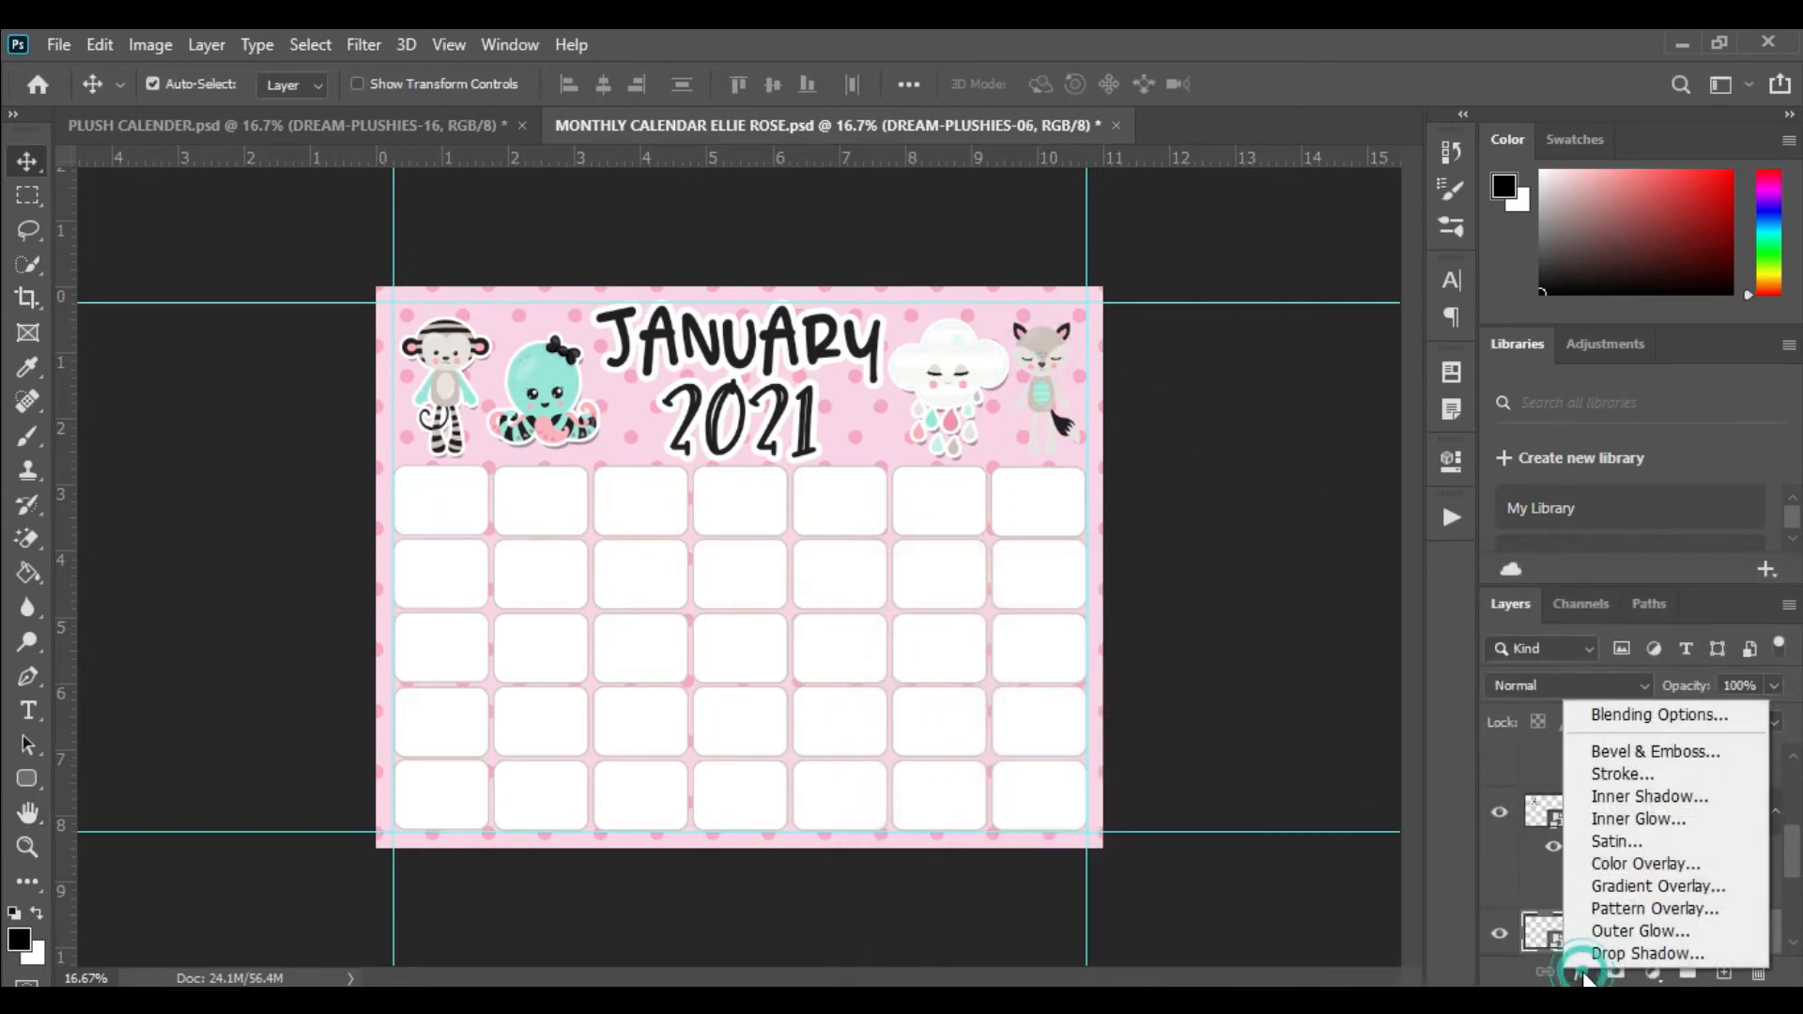
{"action": "left_click", "coordinate": [1612, 769]}
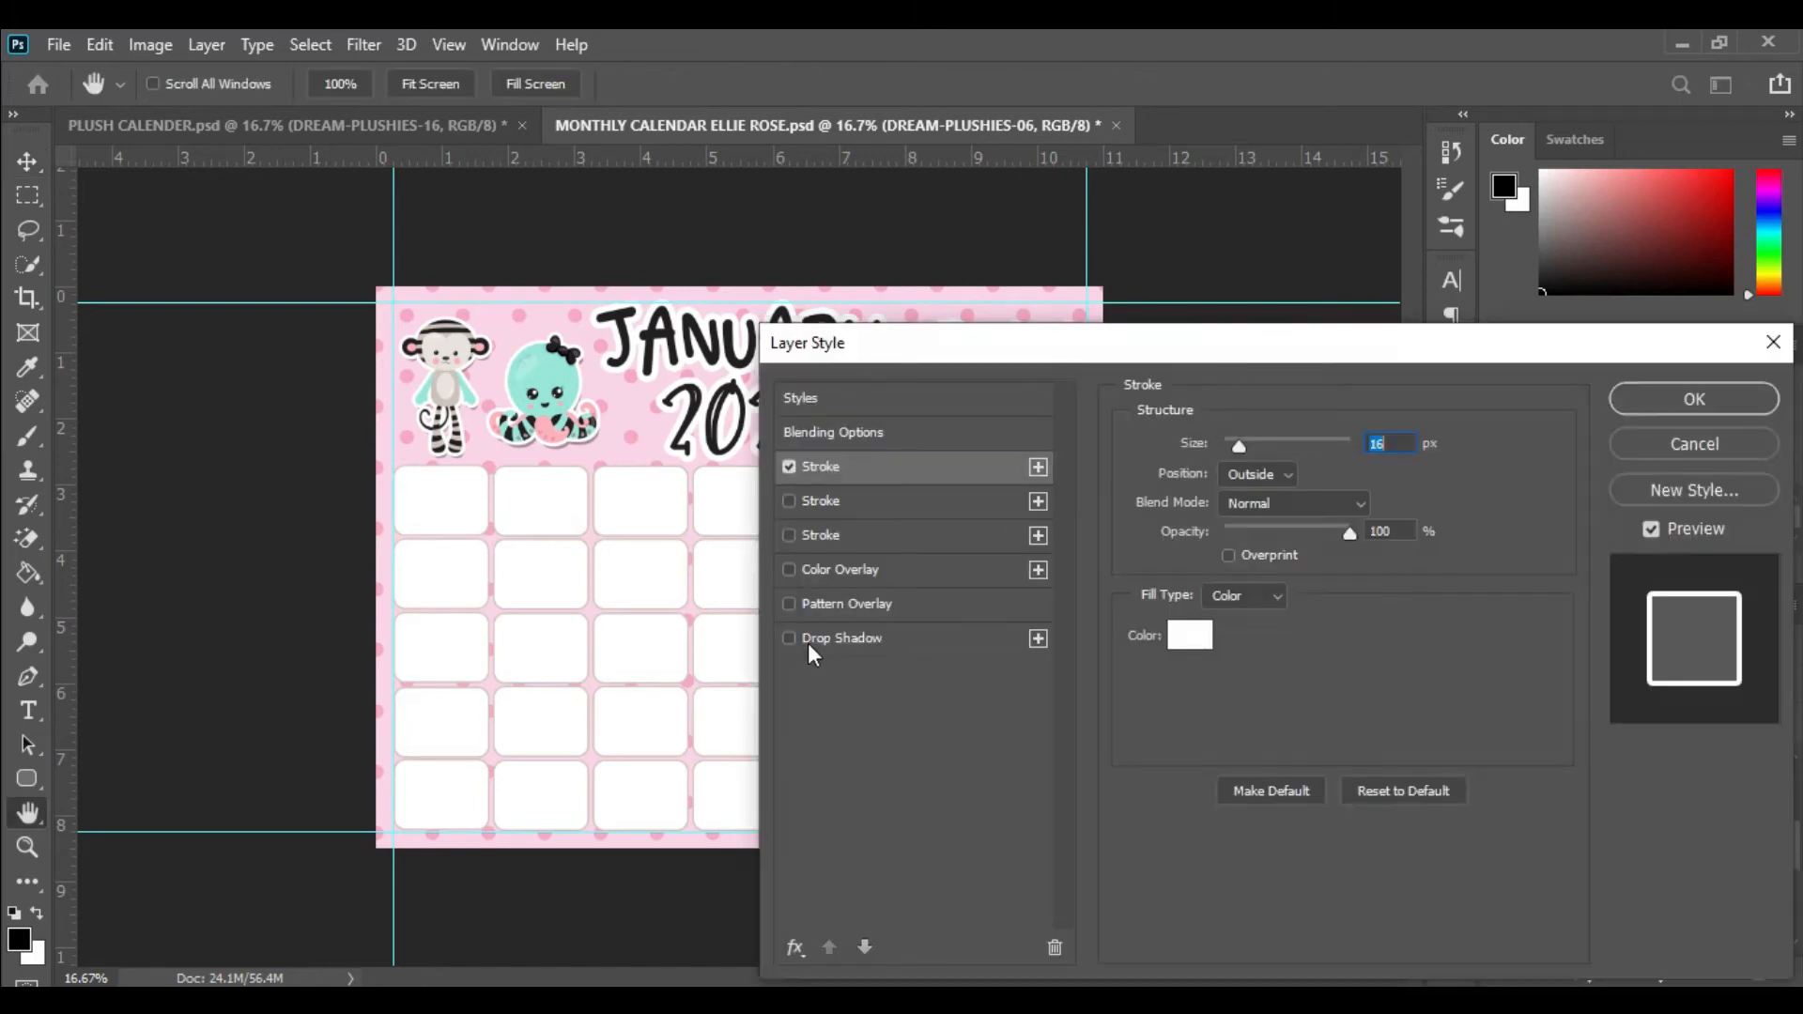
{"action": "left_click", "coordinate": [810, 642]}
{"action": "left_click", "coordinate": [1727, 403]}
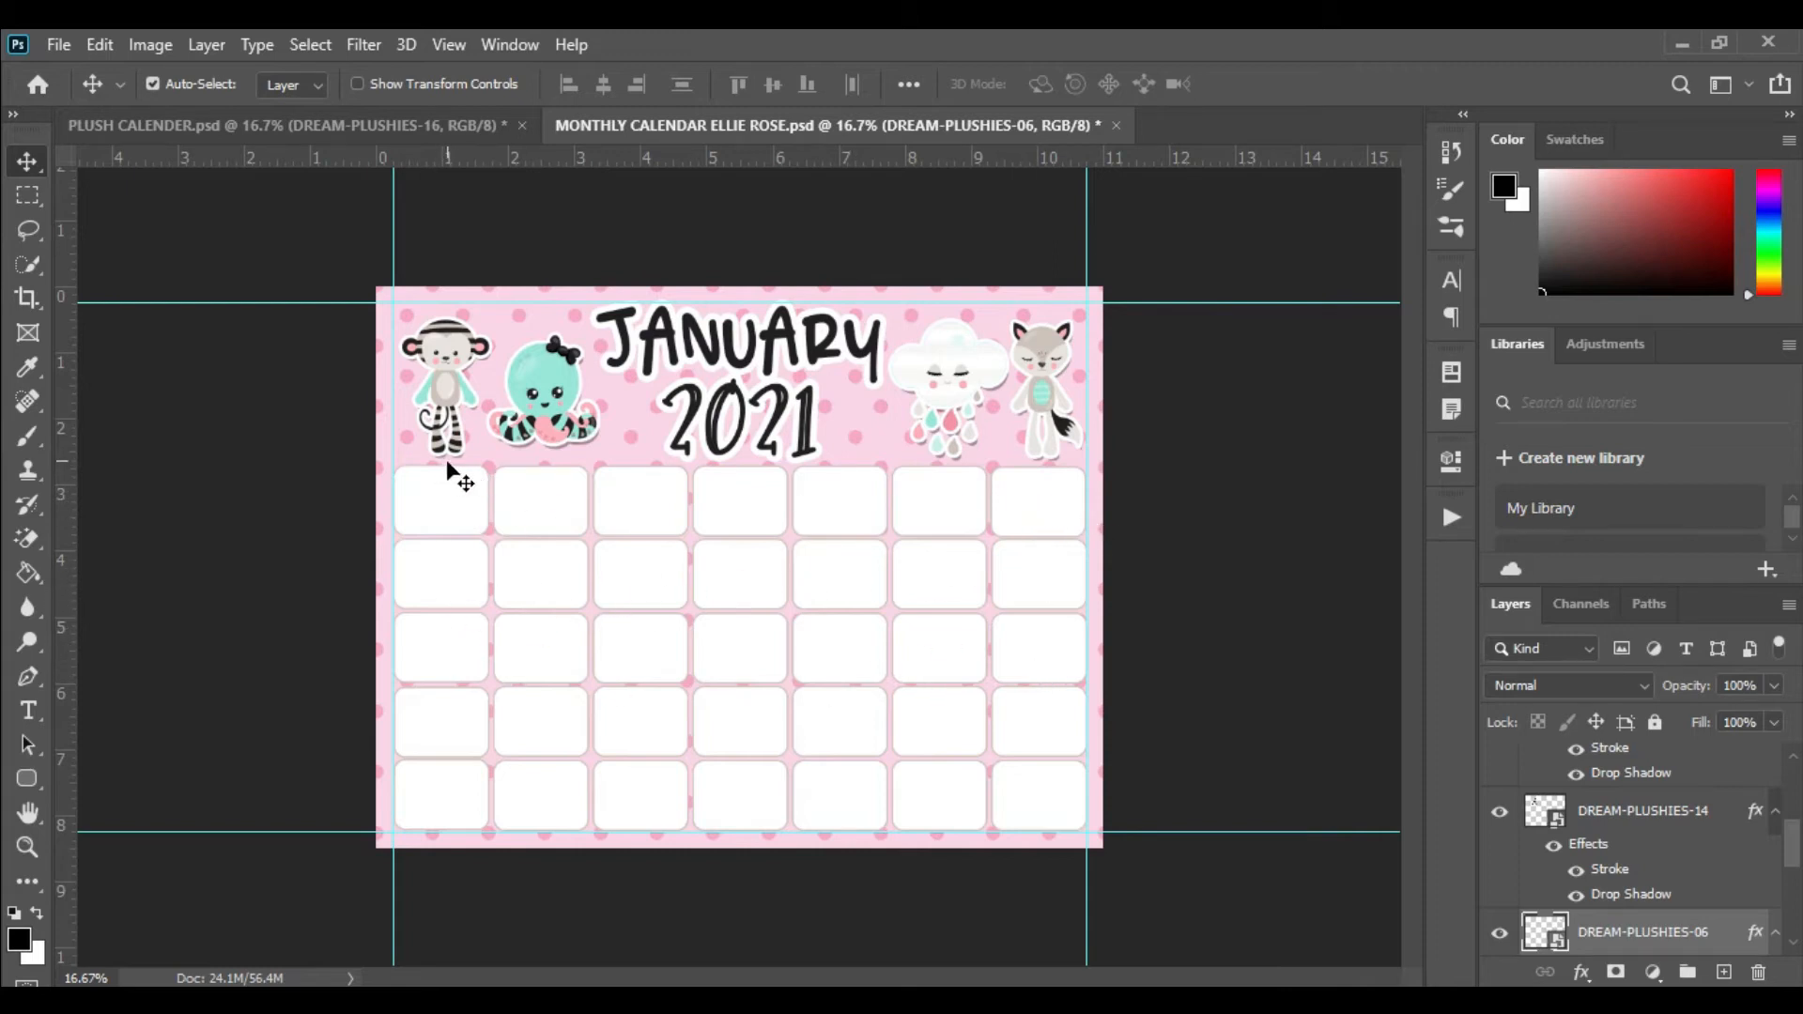
- Nudge the fox, cloud, octopus and monkey clipart upward slightly to leave space above the date boxes
{"action": "left_click", "coordinate": [1045, 348]}
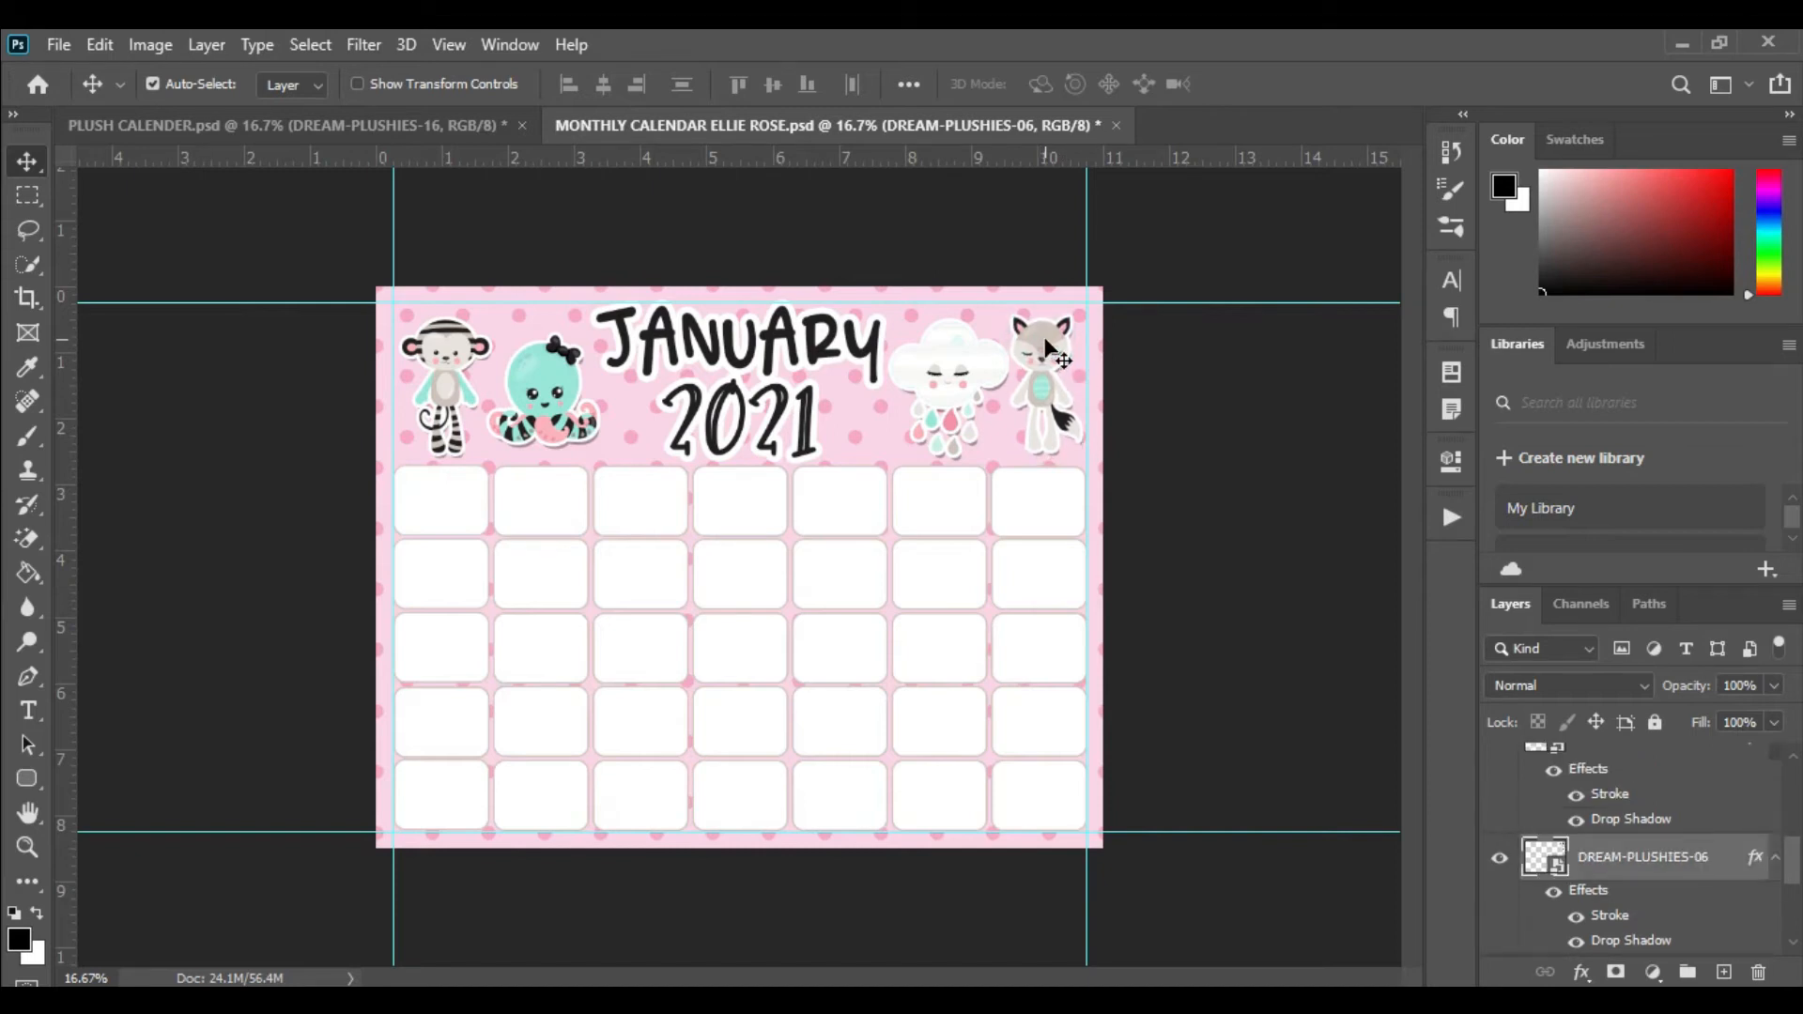
{"action": "left_click", "coordinate": [945, 325]}
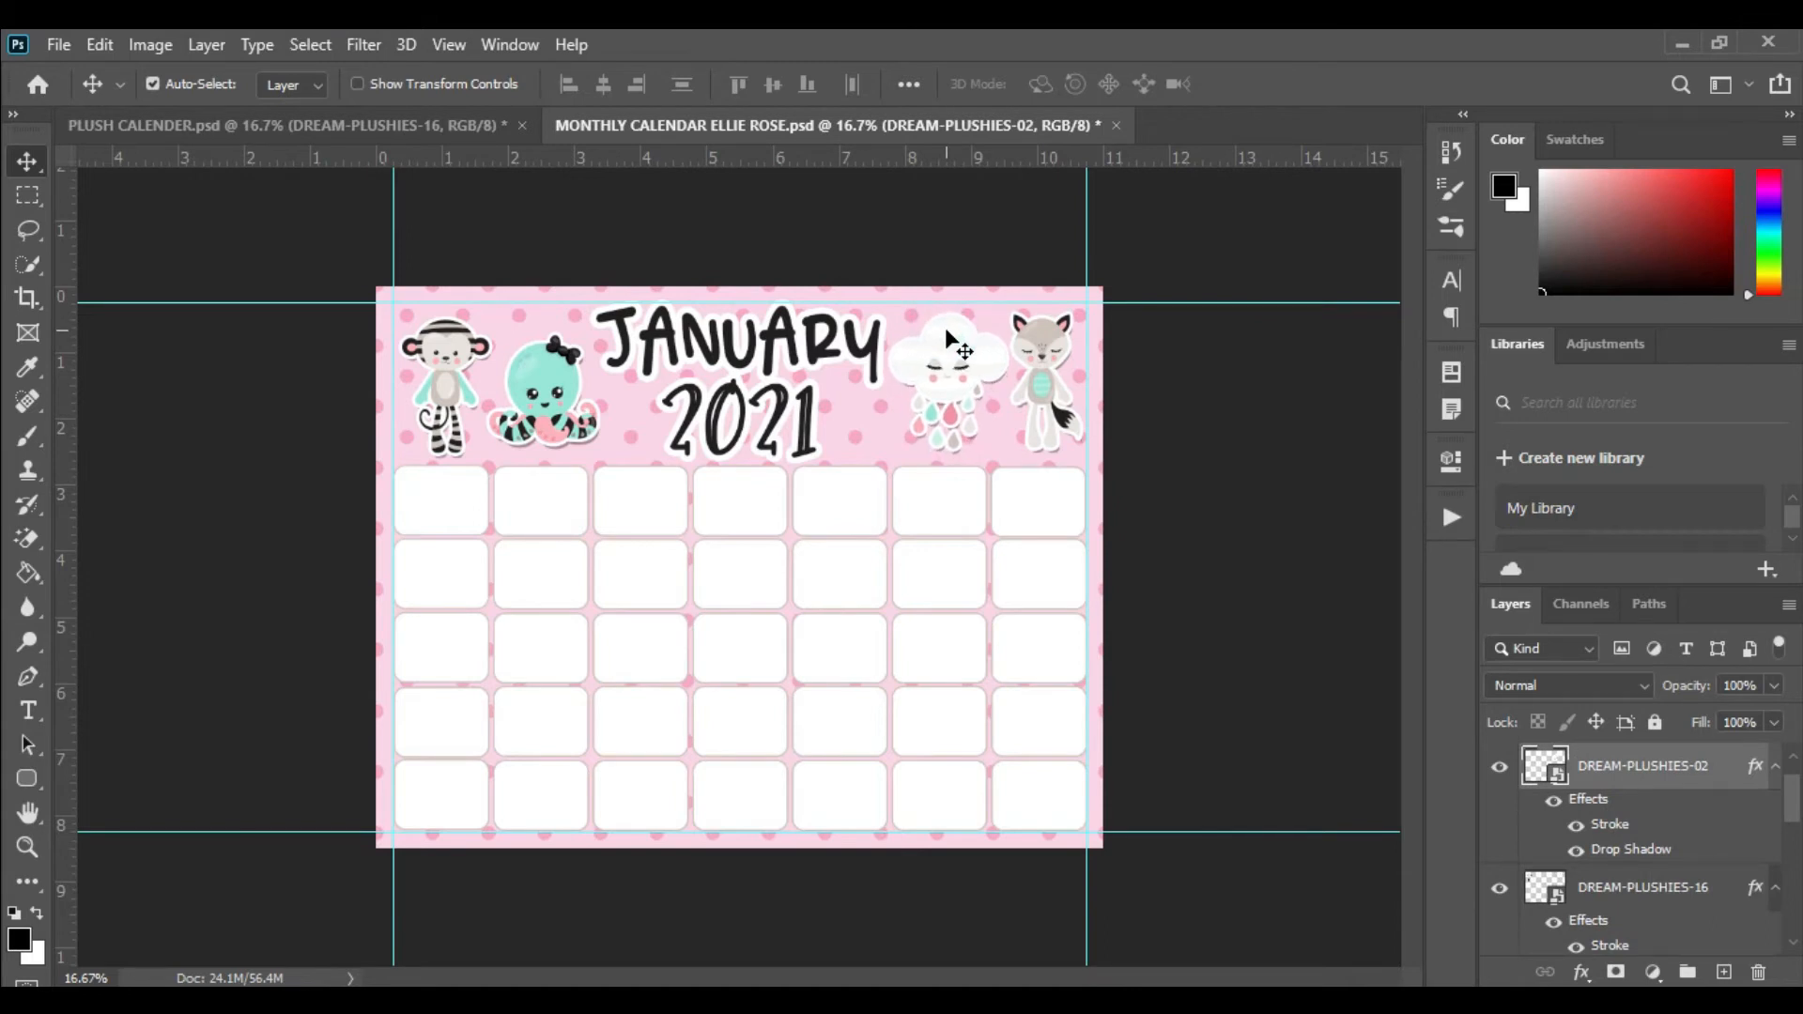
{"action": "left_click", "coordinate": [564, 389]}
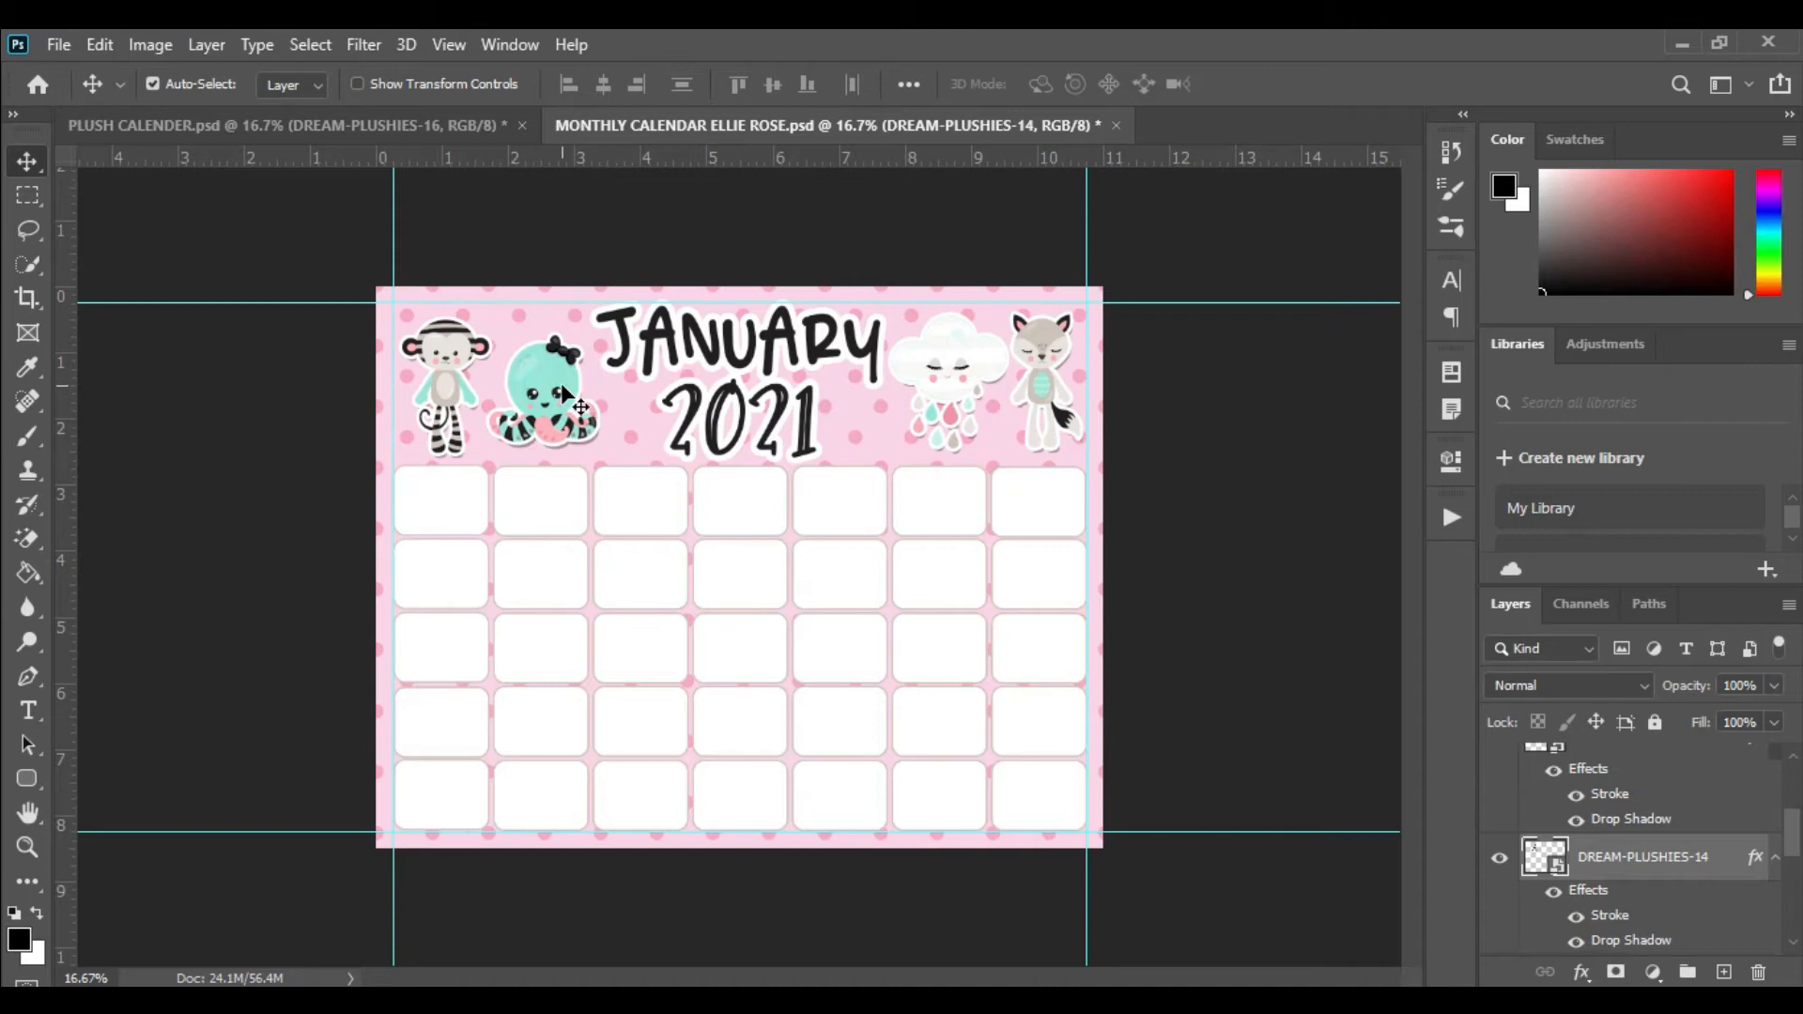
{"action": "left_click", "coordinate": [460, 338]}
{"action": "key", "text": "shift+Up"}
{"action": "key", "text": "shift+Up"}
{"action": "key", "text": "shift+Up"}
{"action": "key", "text": "shift+Up"}
{"action": "key", "text": "shift+Up"}
{"action": "key", "text": "shift+Up"}
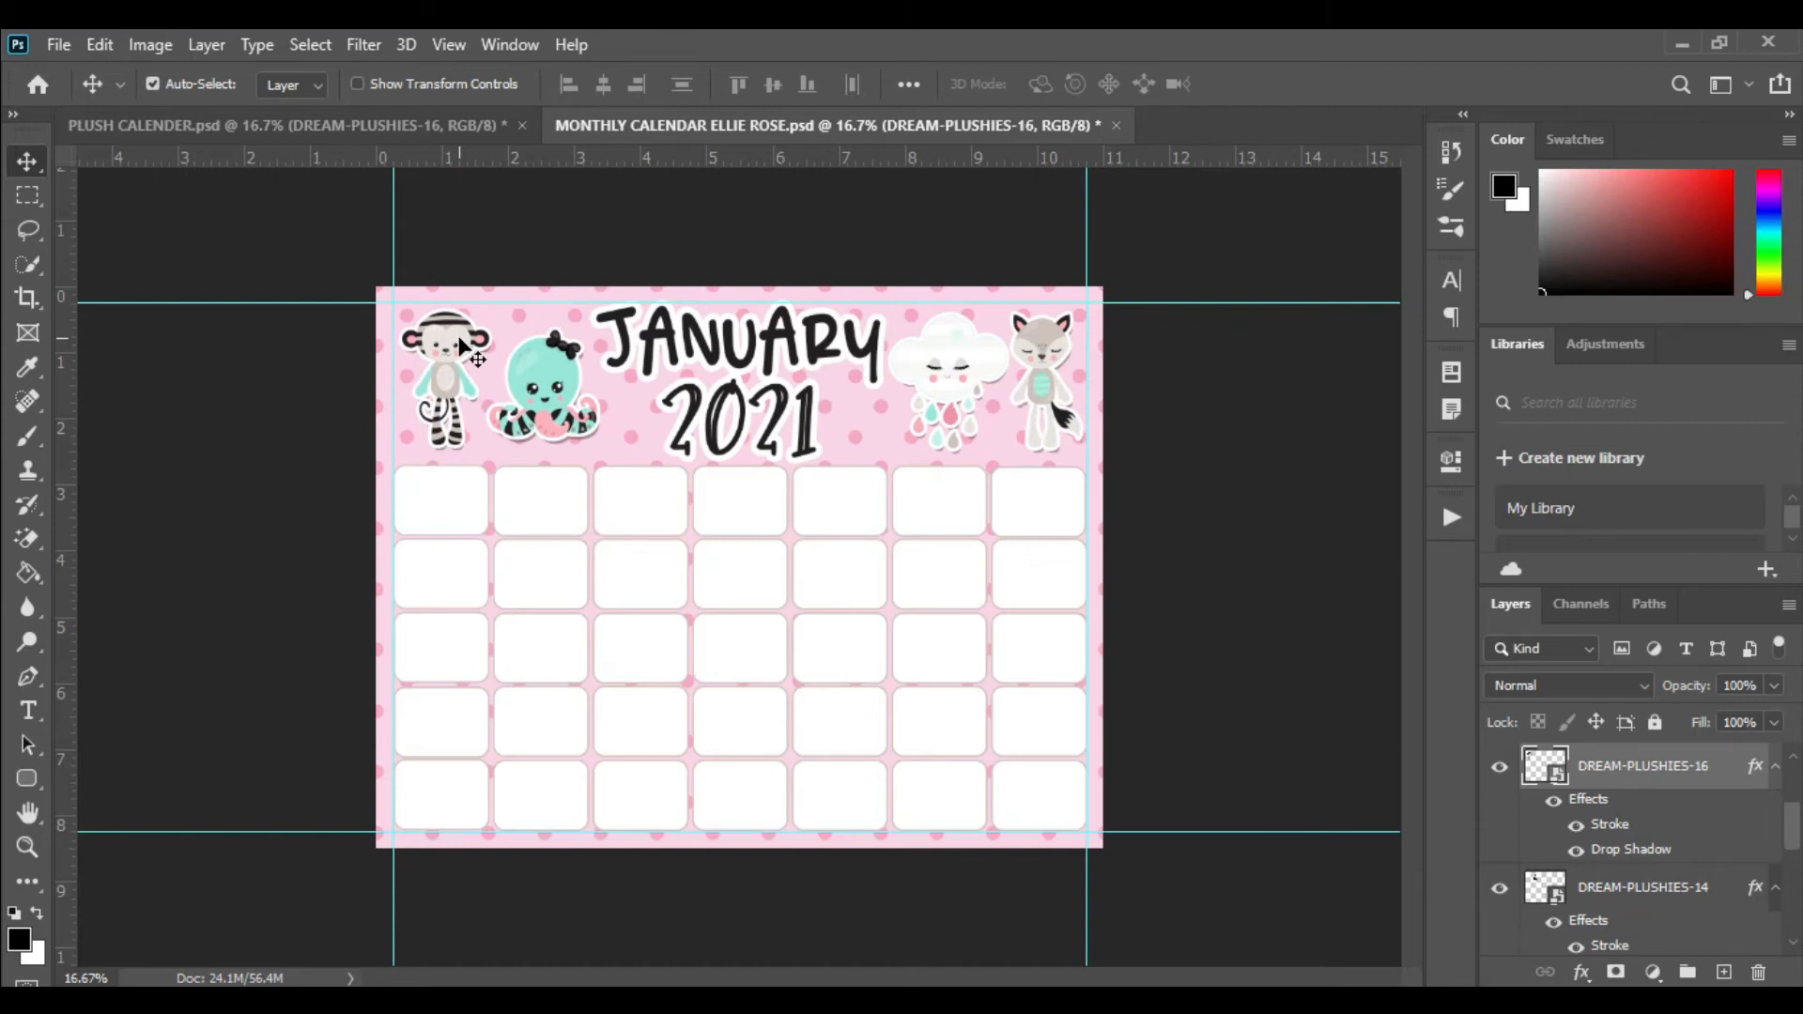
- Move the four DREAM-PLUSHIES layers into the Clipart group, turn on the group's visibility and collapse the Background group
{"action": "left_click", "coordinate": [785, 416]}
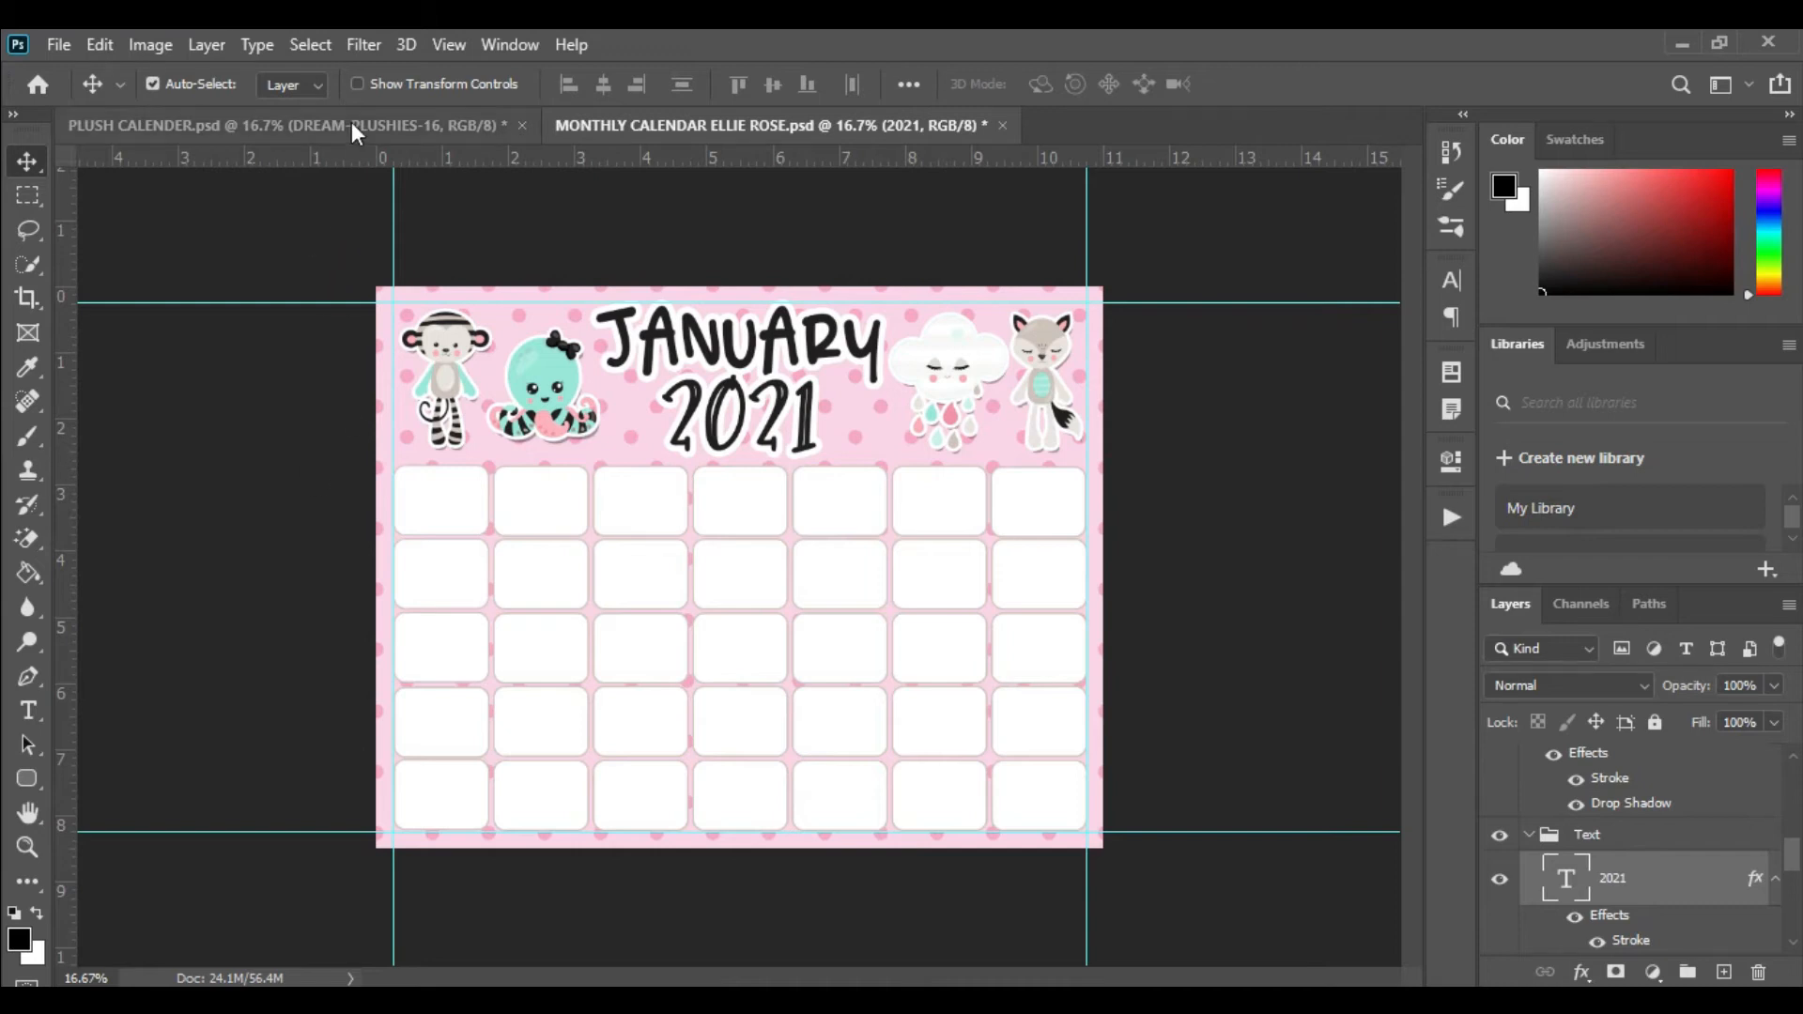
{"action": "scroll", "coordinate": [1682, 836], "scroll_direction": "up", "scroll_amount": 5}
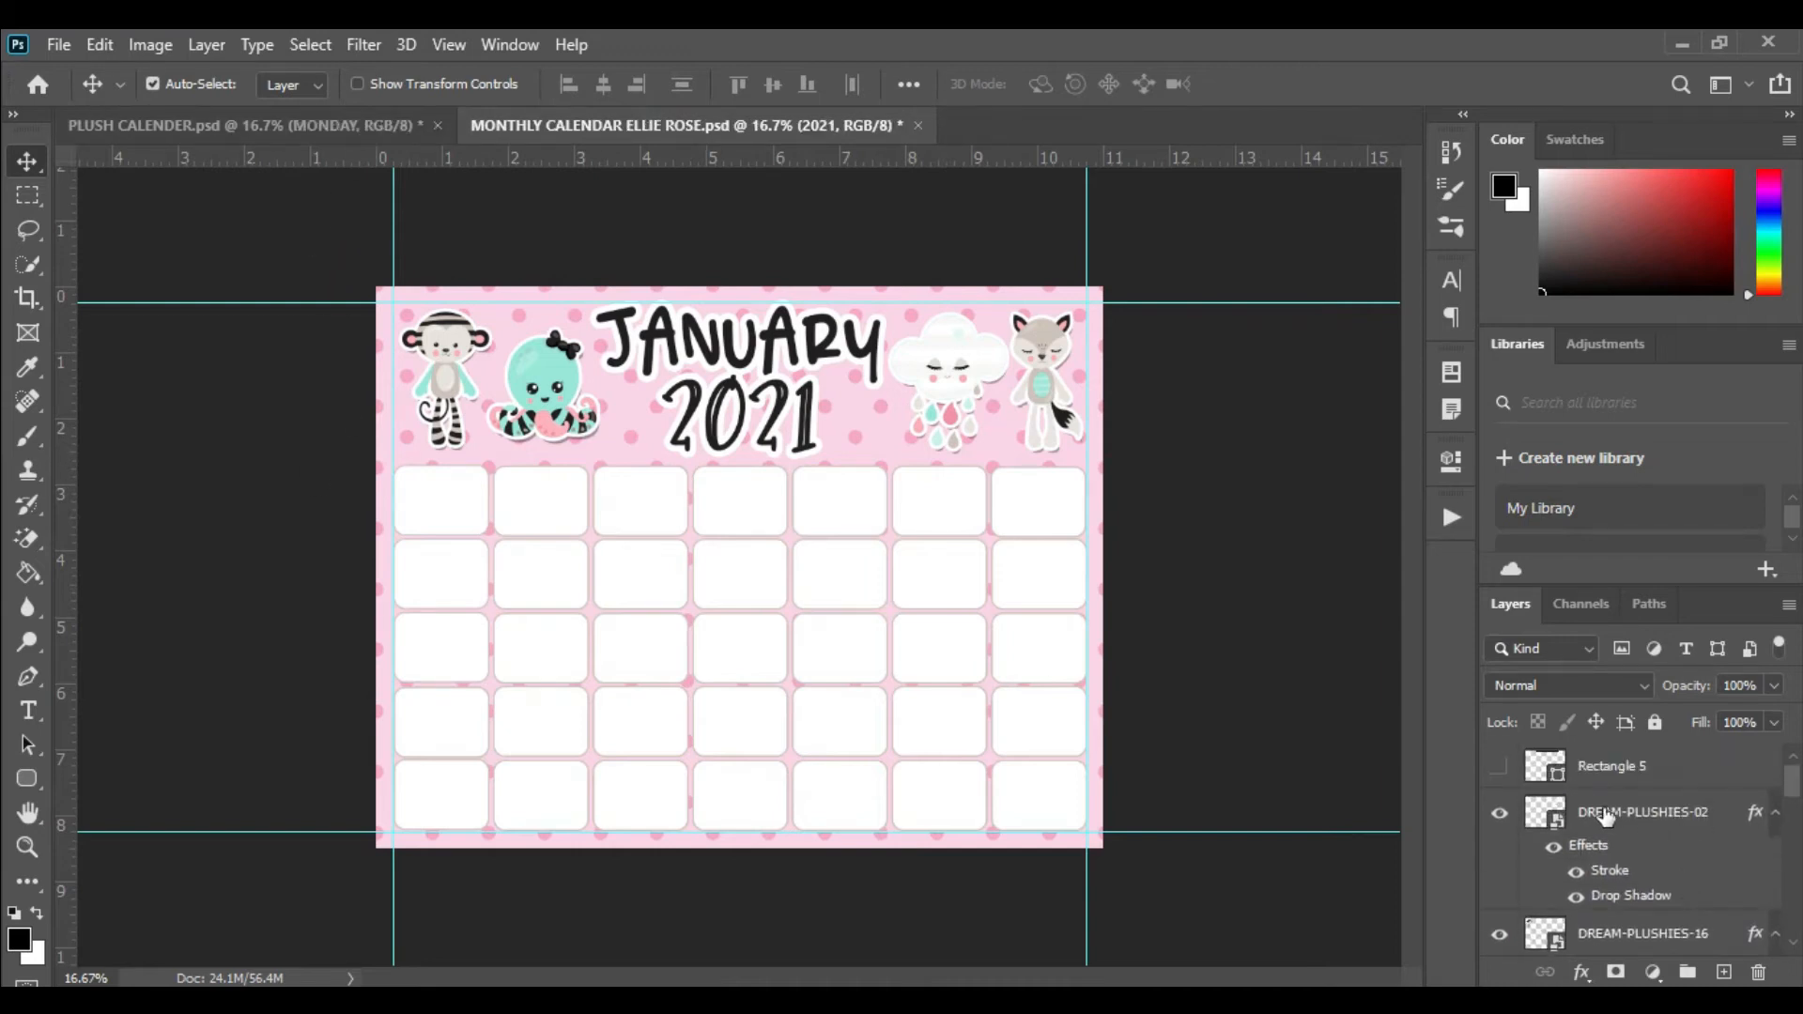
{"action": "left_click", "coordinate": [1606, 816]}
{"action": "scroll", "coordinate": [1634, 827], "scroll_direction": "down", "scroll_amount": 3}
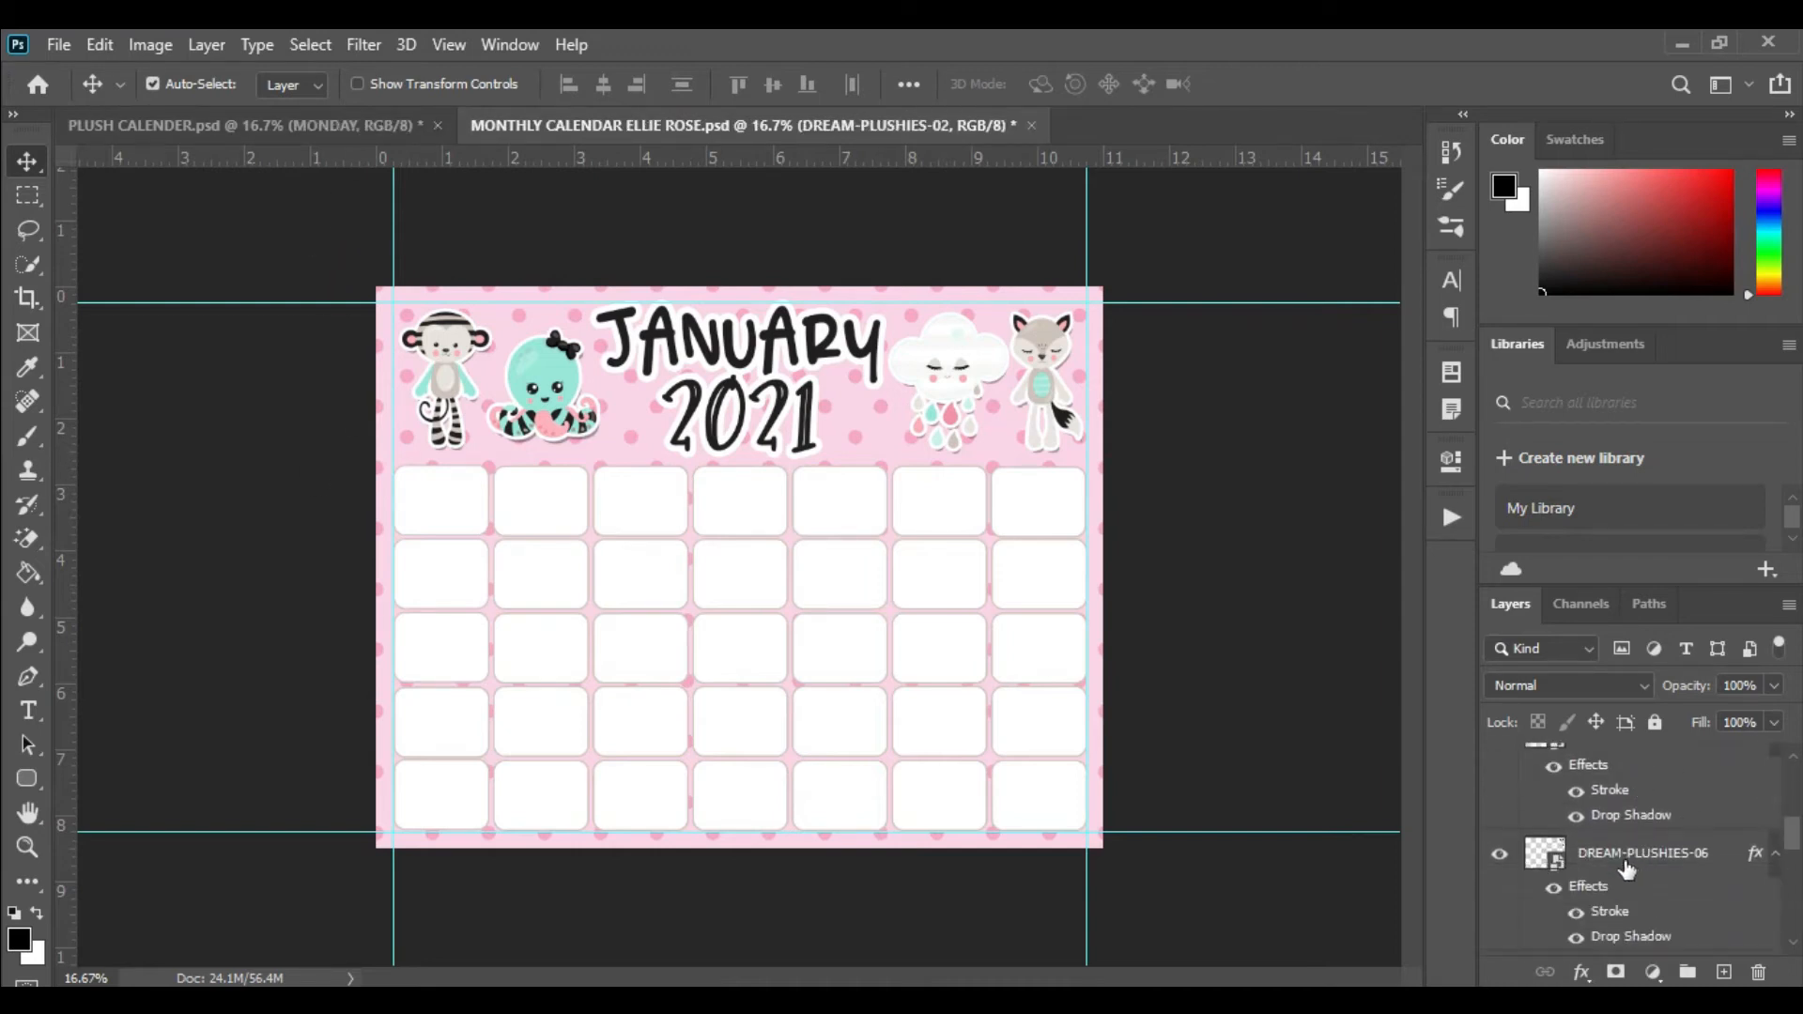
{"action": "left_click", "coordinate": [1628, 857], "text": "shift"}
{"action": "scroll", "coordinate": [1627, 869], "scroll_direction": "down", "scroll_amount": 2}
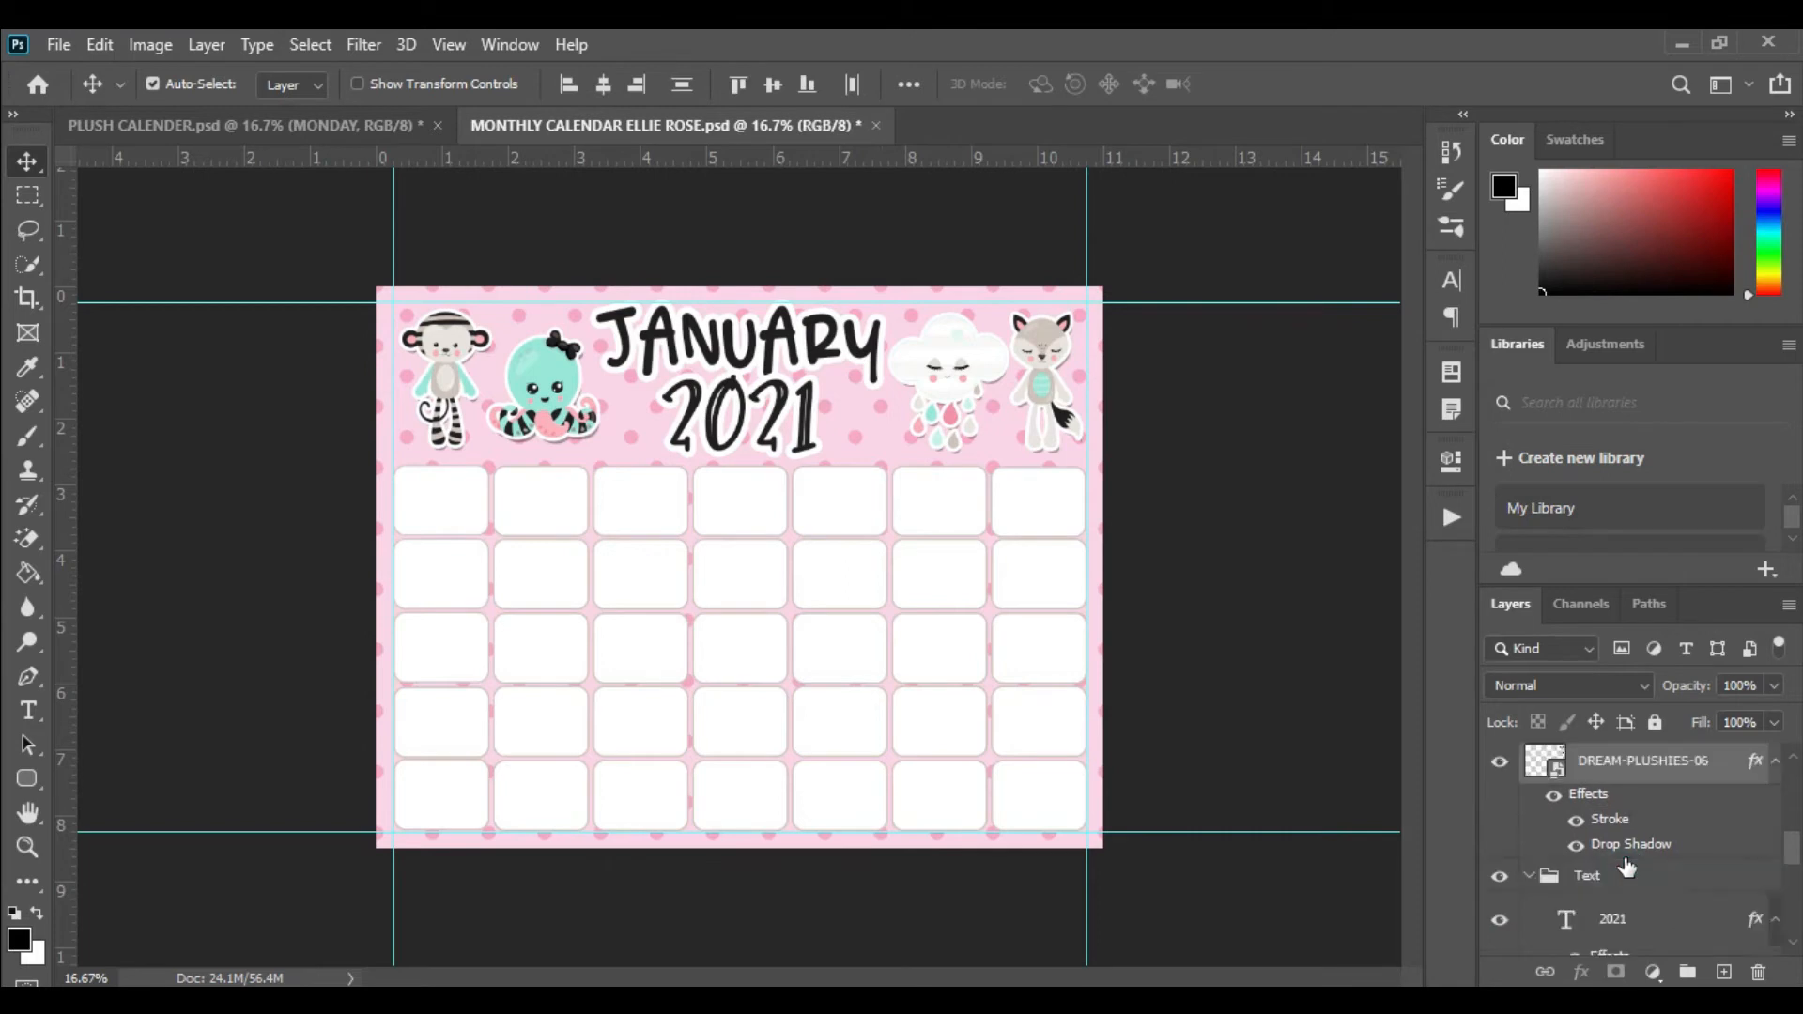
{"action": "left_click", "coordinate": [1529, 877]}
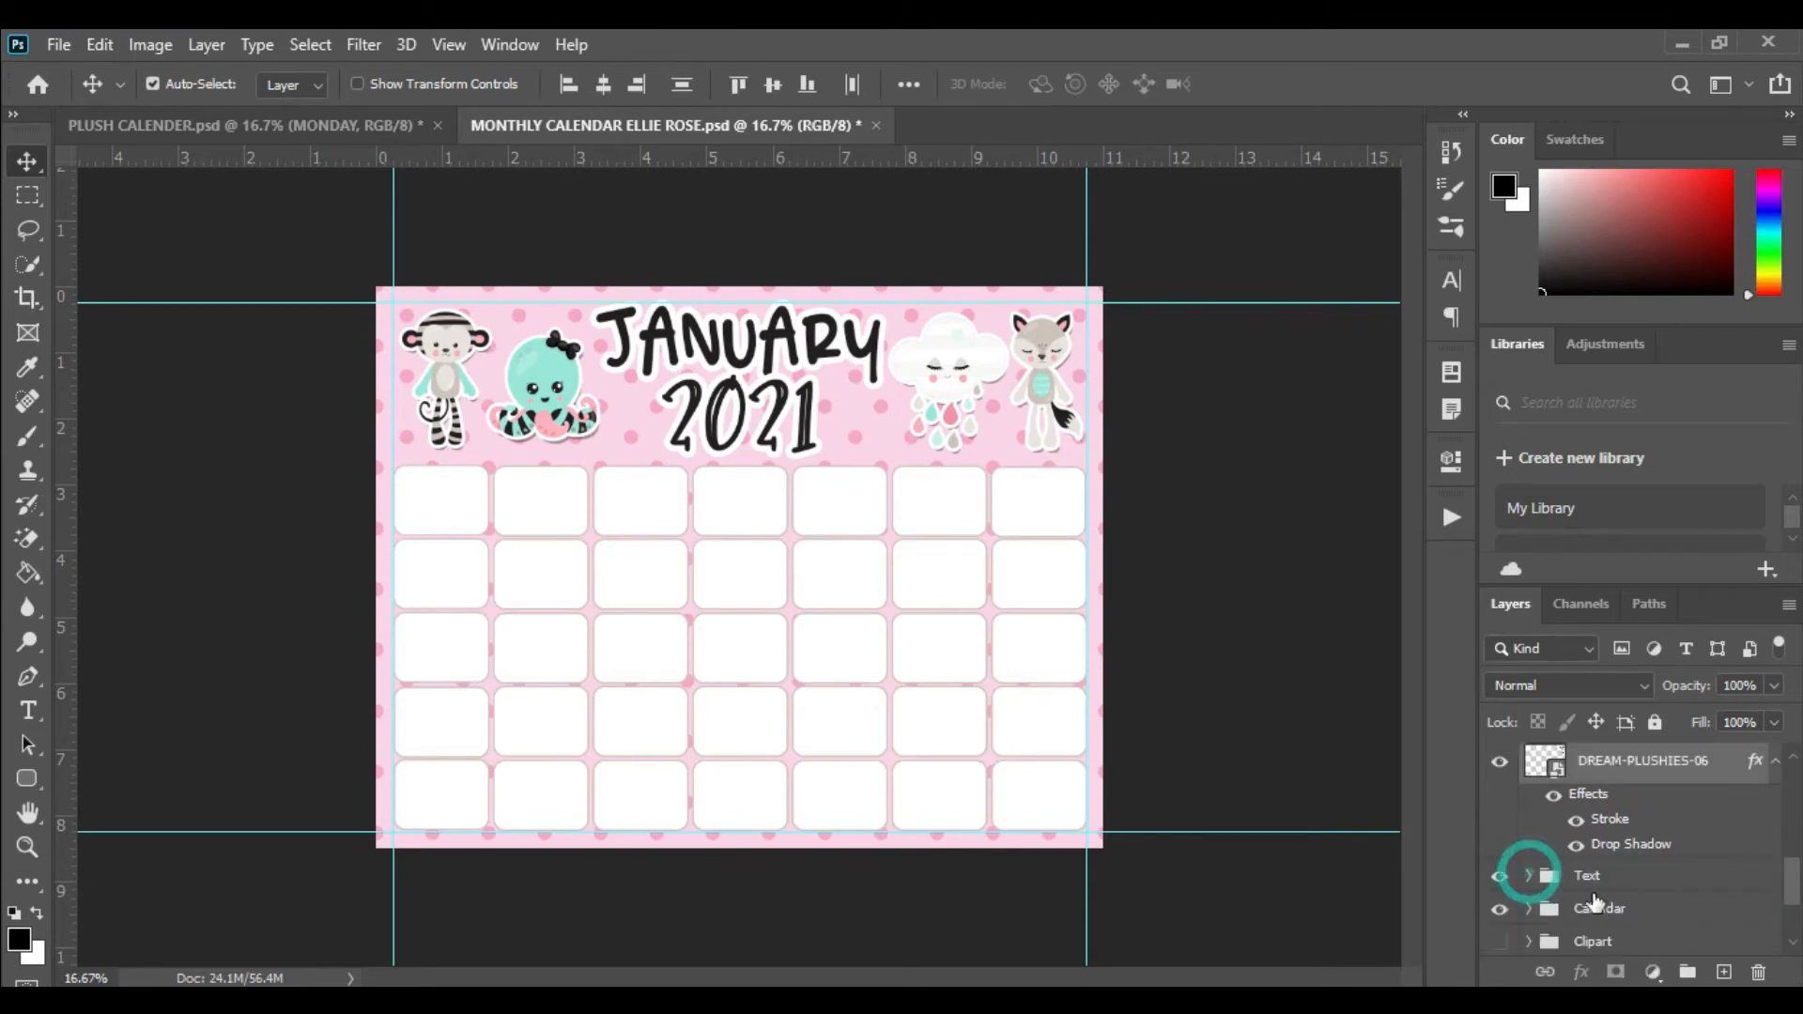
{"action": "left_click_drag", "start_coordinate": [1639, 770], "coordinate": [1587, 942]}
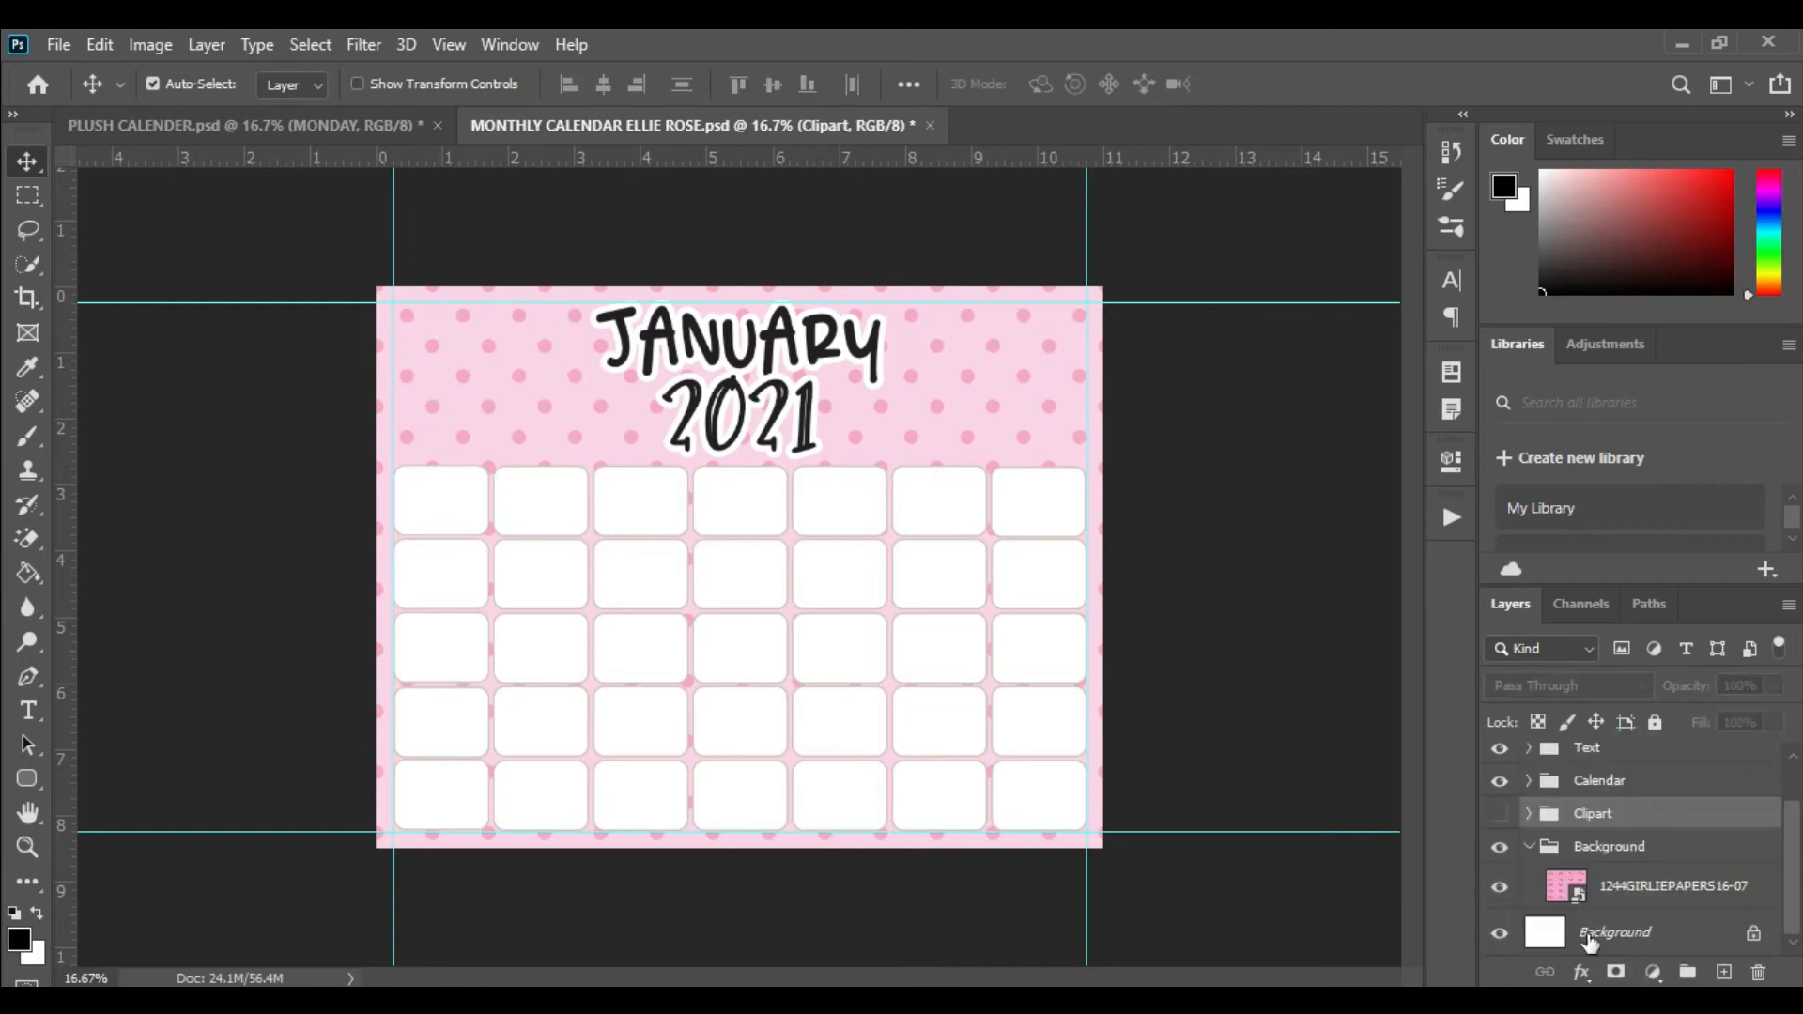
{"action": "left_click", "coordinate": [1499, 814]}
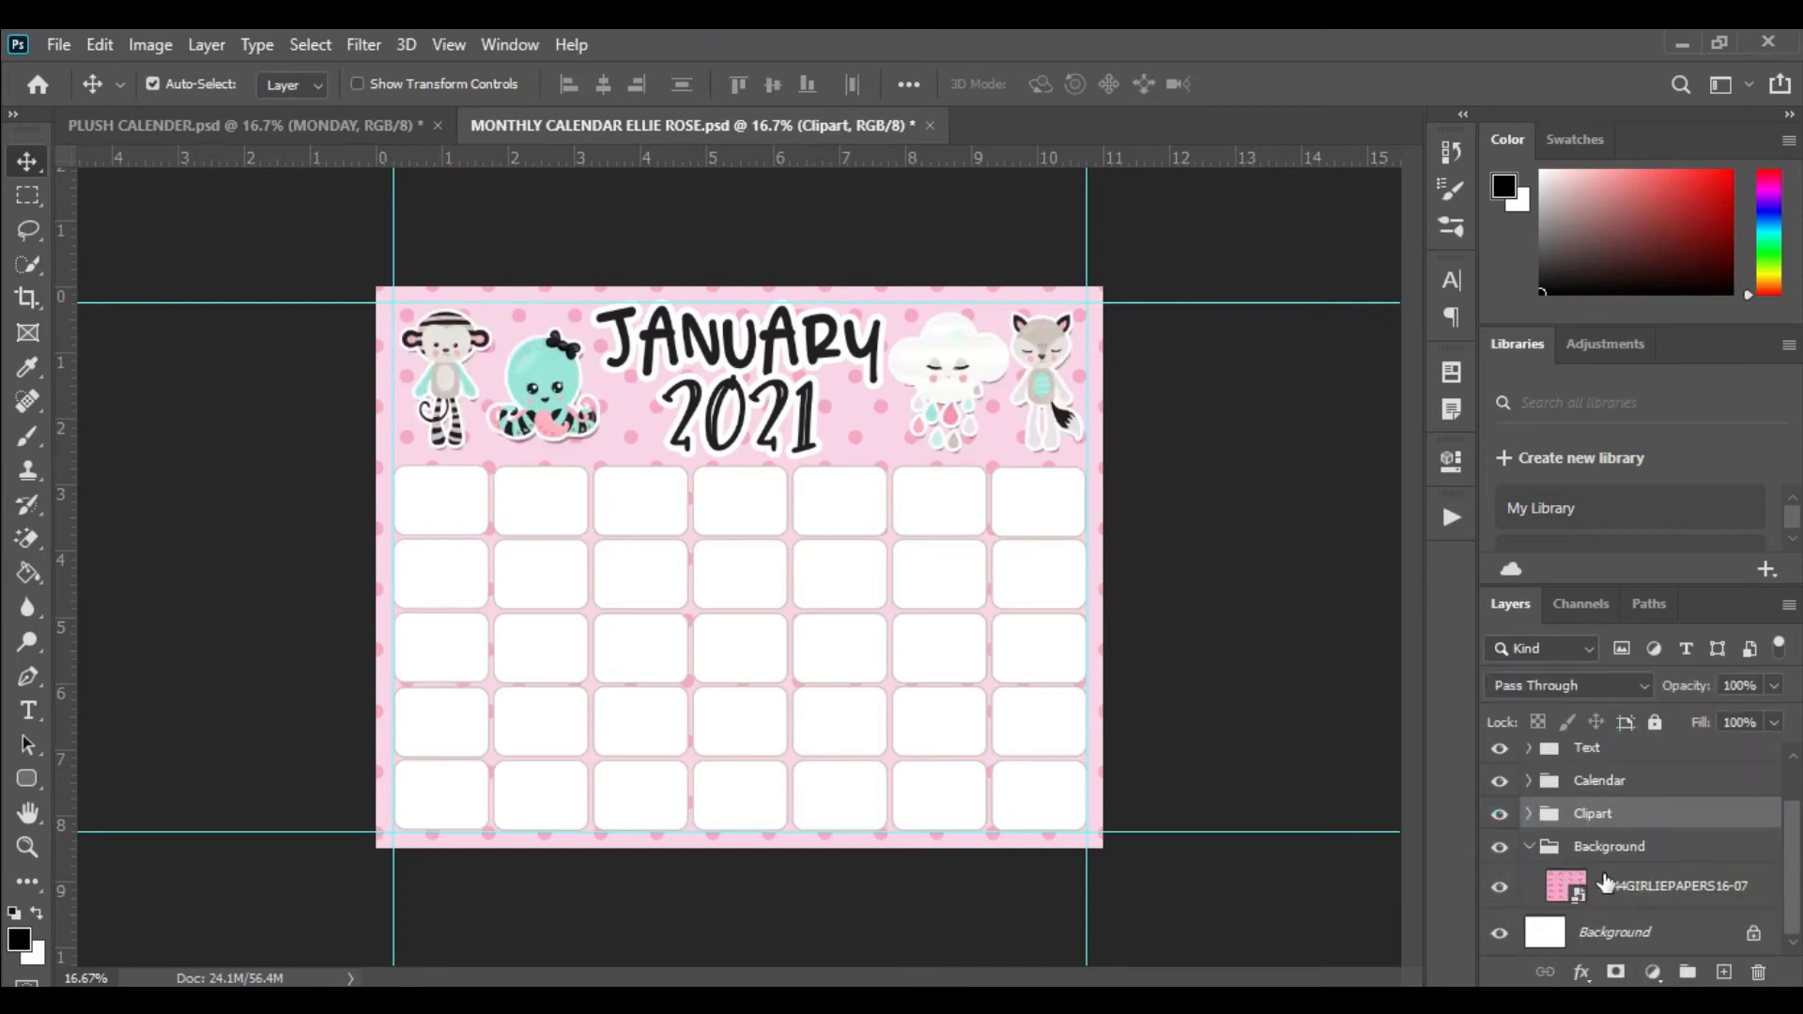
{"action": "left_click", "coordinate": [1528, 847]}
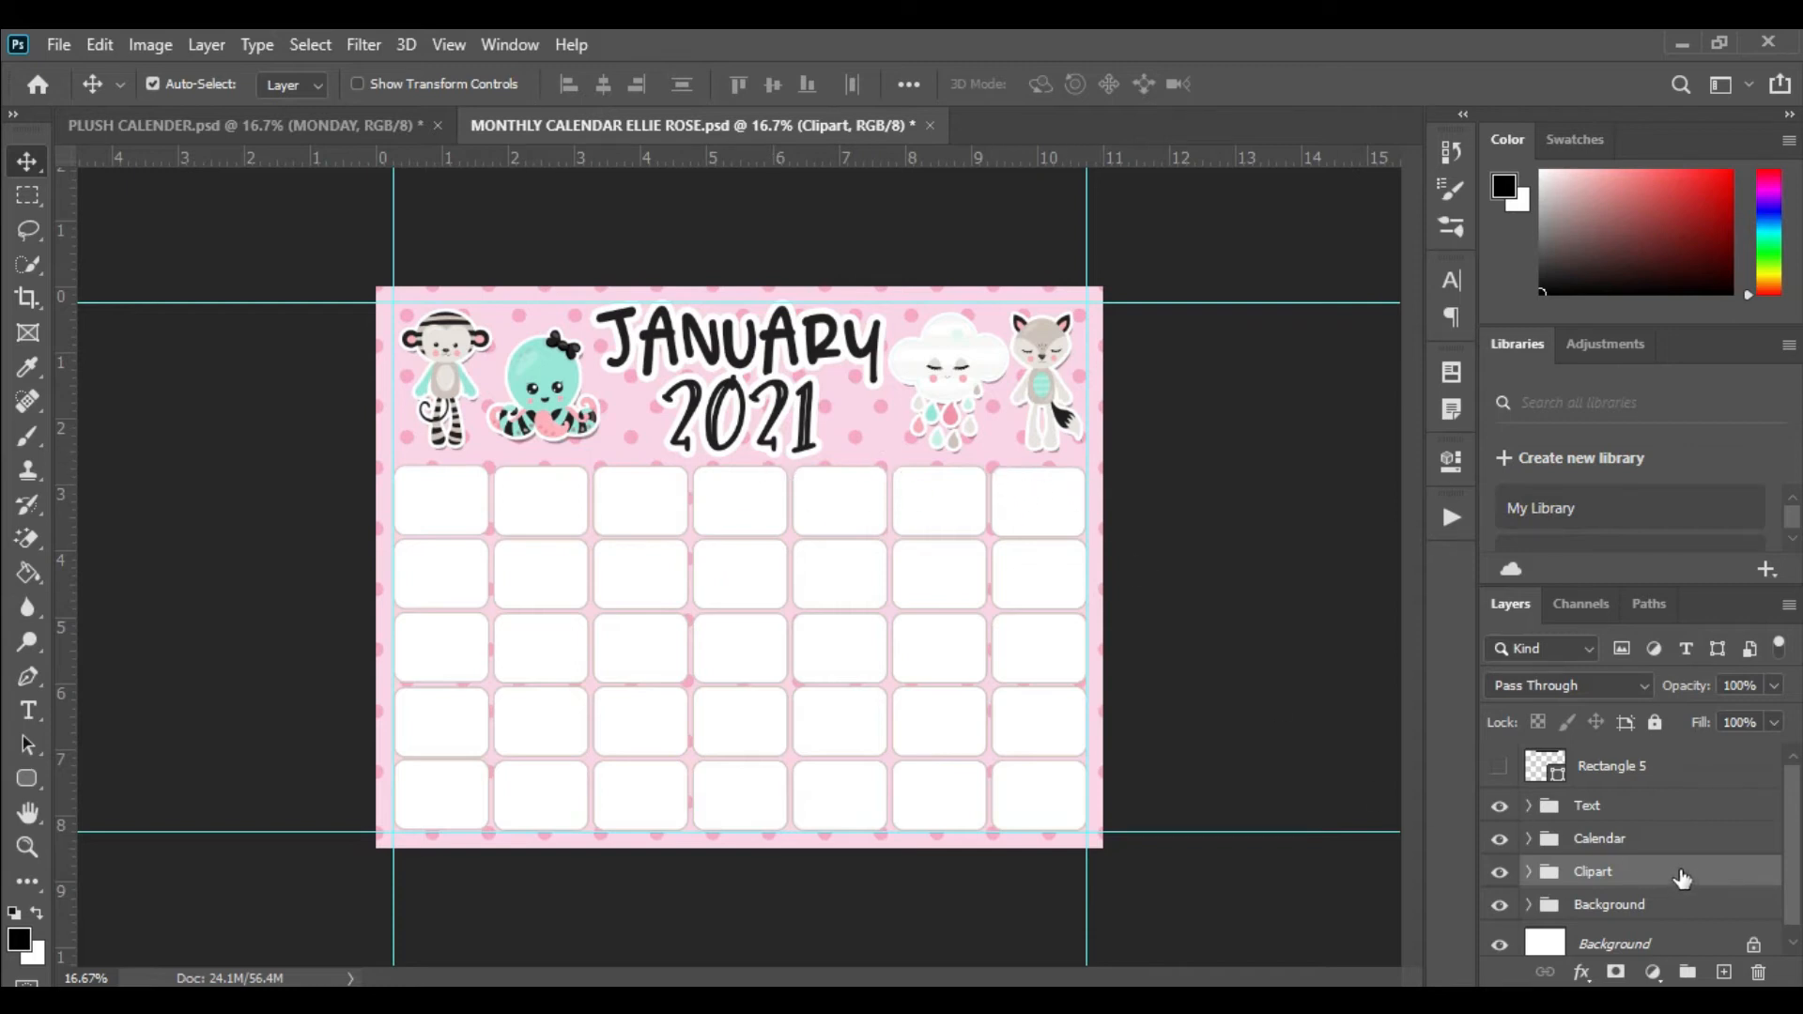
- Select the Text group and collapse the Square Boxes and Calendar groups
{"action": "left_click", "coordinate": [1597, 808]}
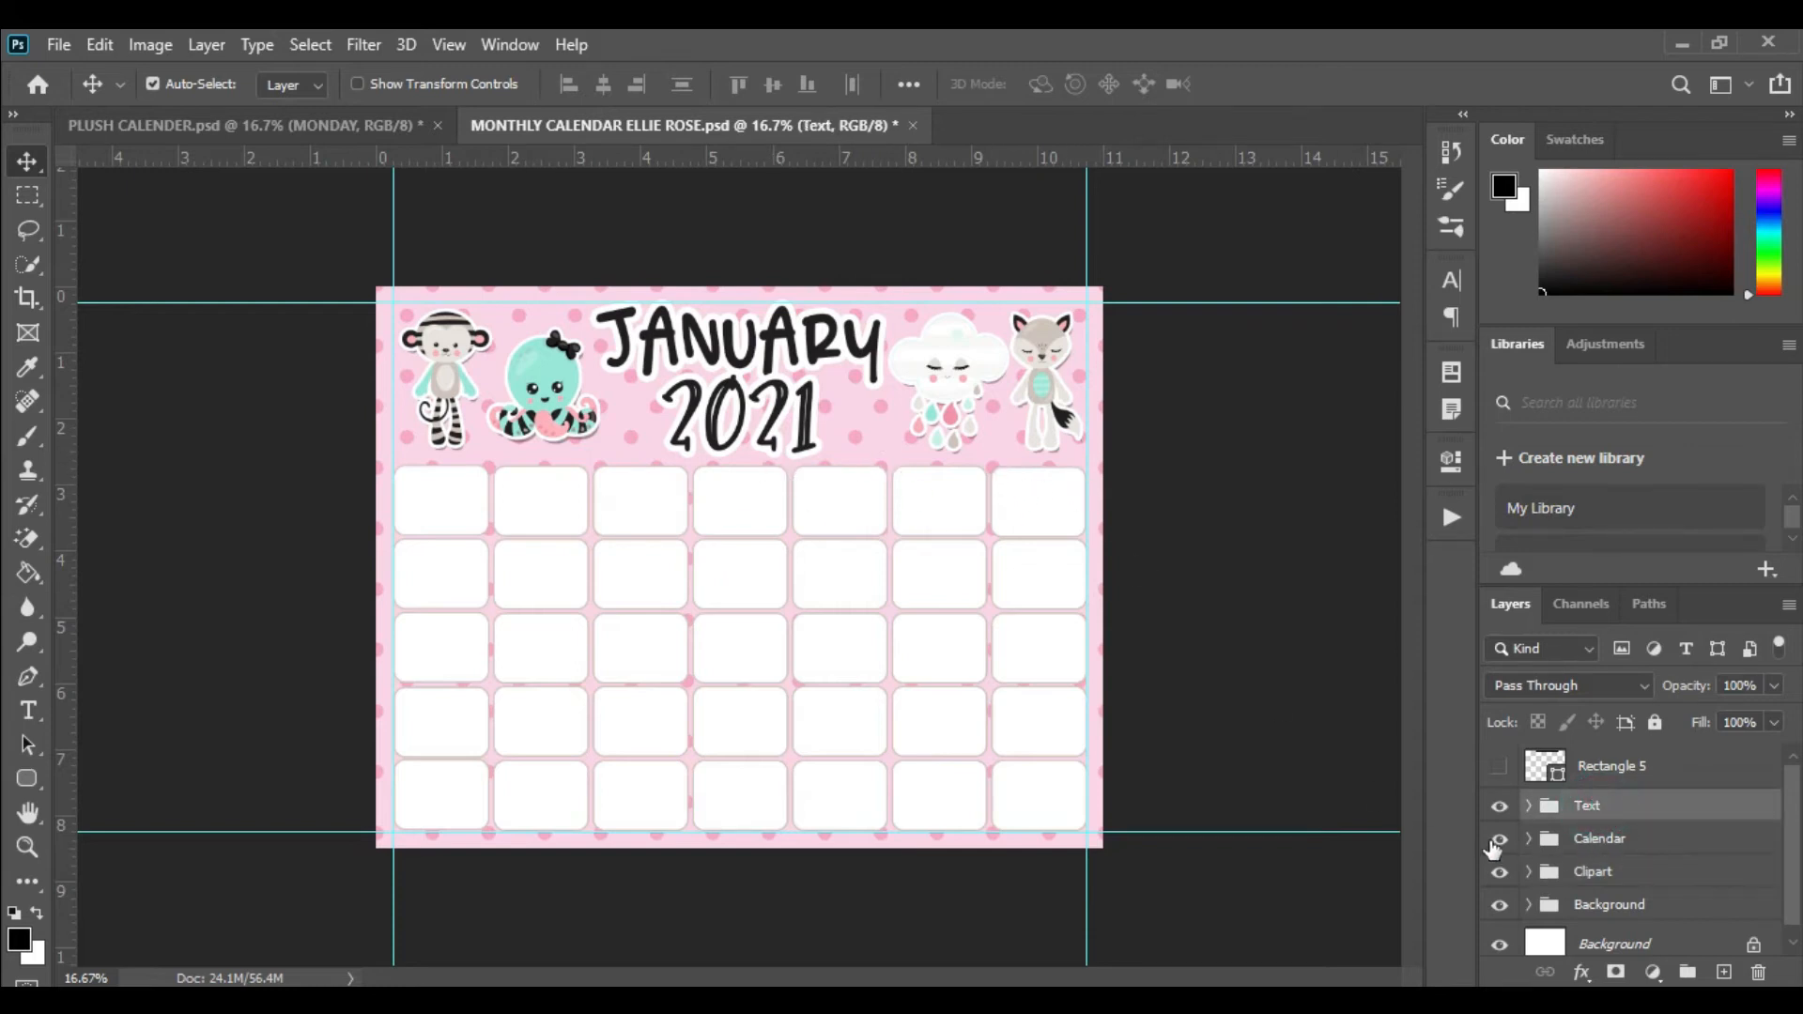
{"action": "left_click", "coordinate": [1529, 840]}
{"action": "scroll", "coordinate": [1710, 853], "scroll_direction": "down", "scroll_amount": 2}
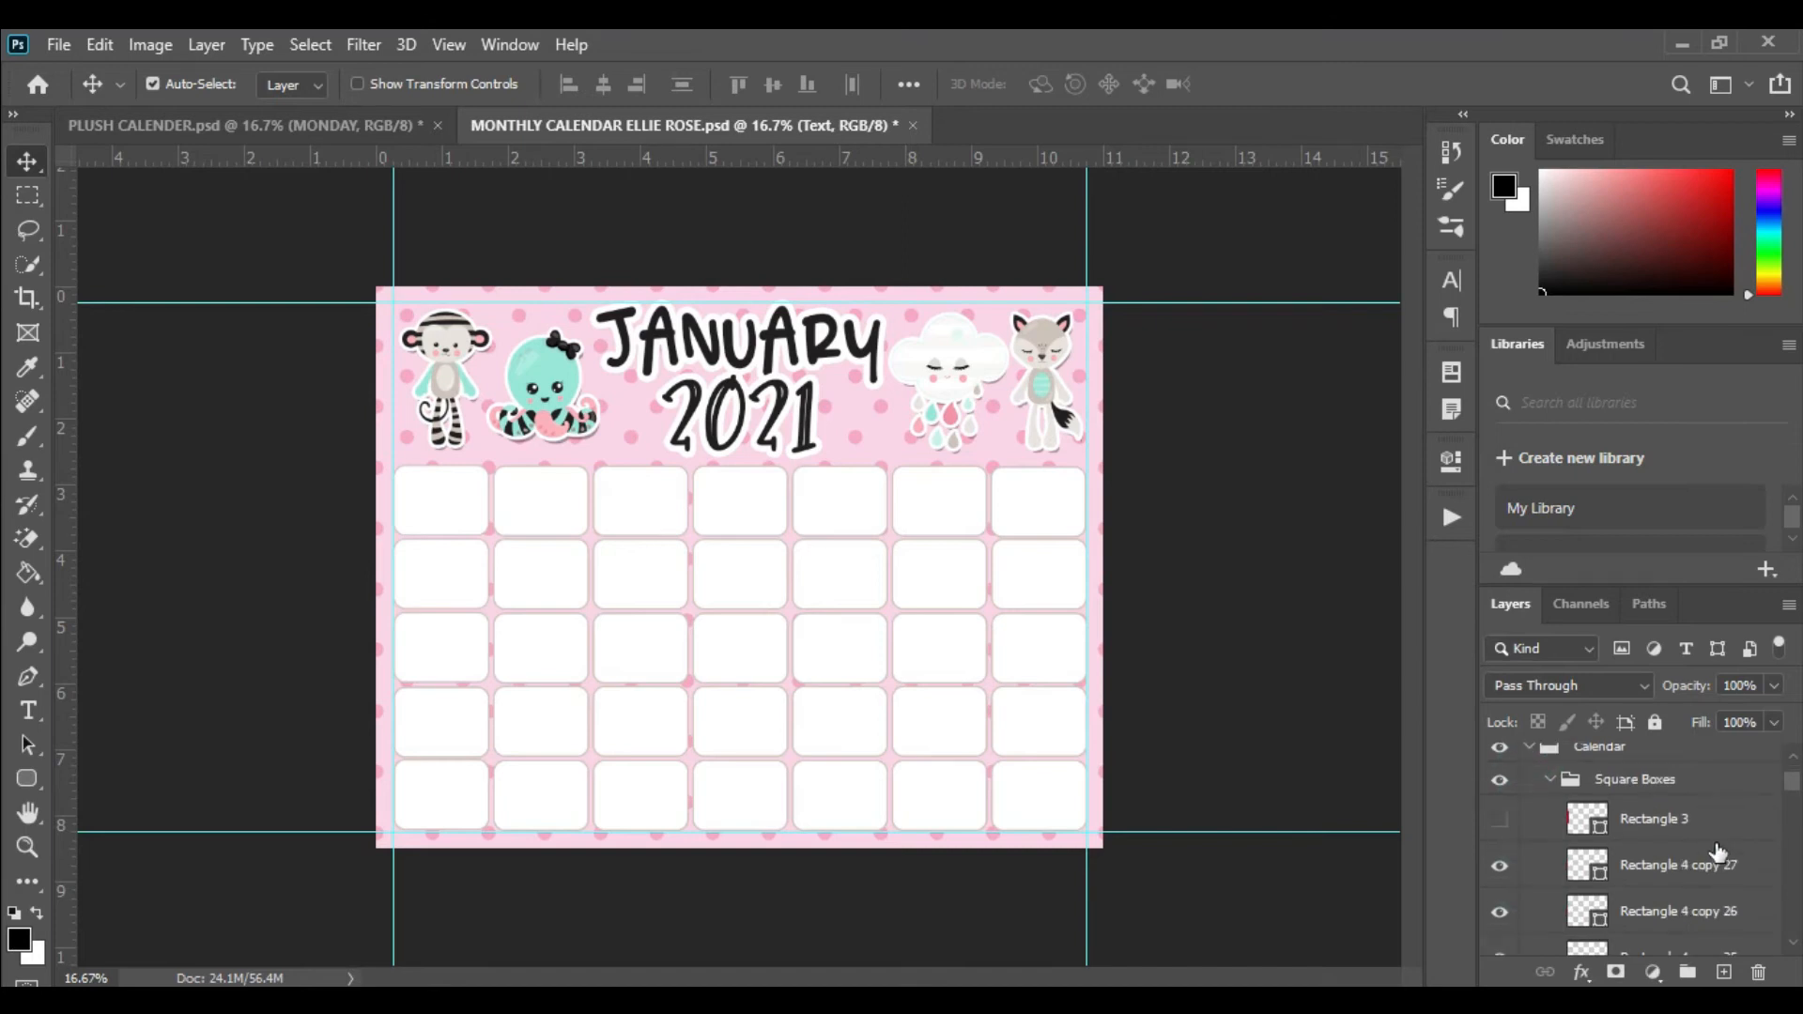
{"action": "scroll", "coordinate": [1529, 868], "scroll_direction": "up", "scroll_amount": 2}
{"action": "left_click", "coordinate": [1550, 873]}
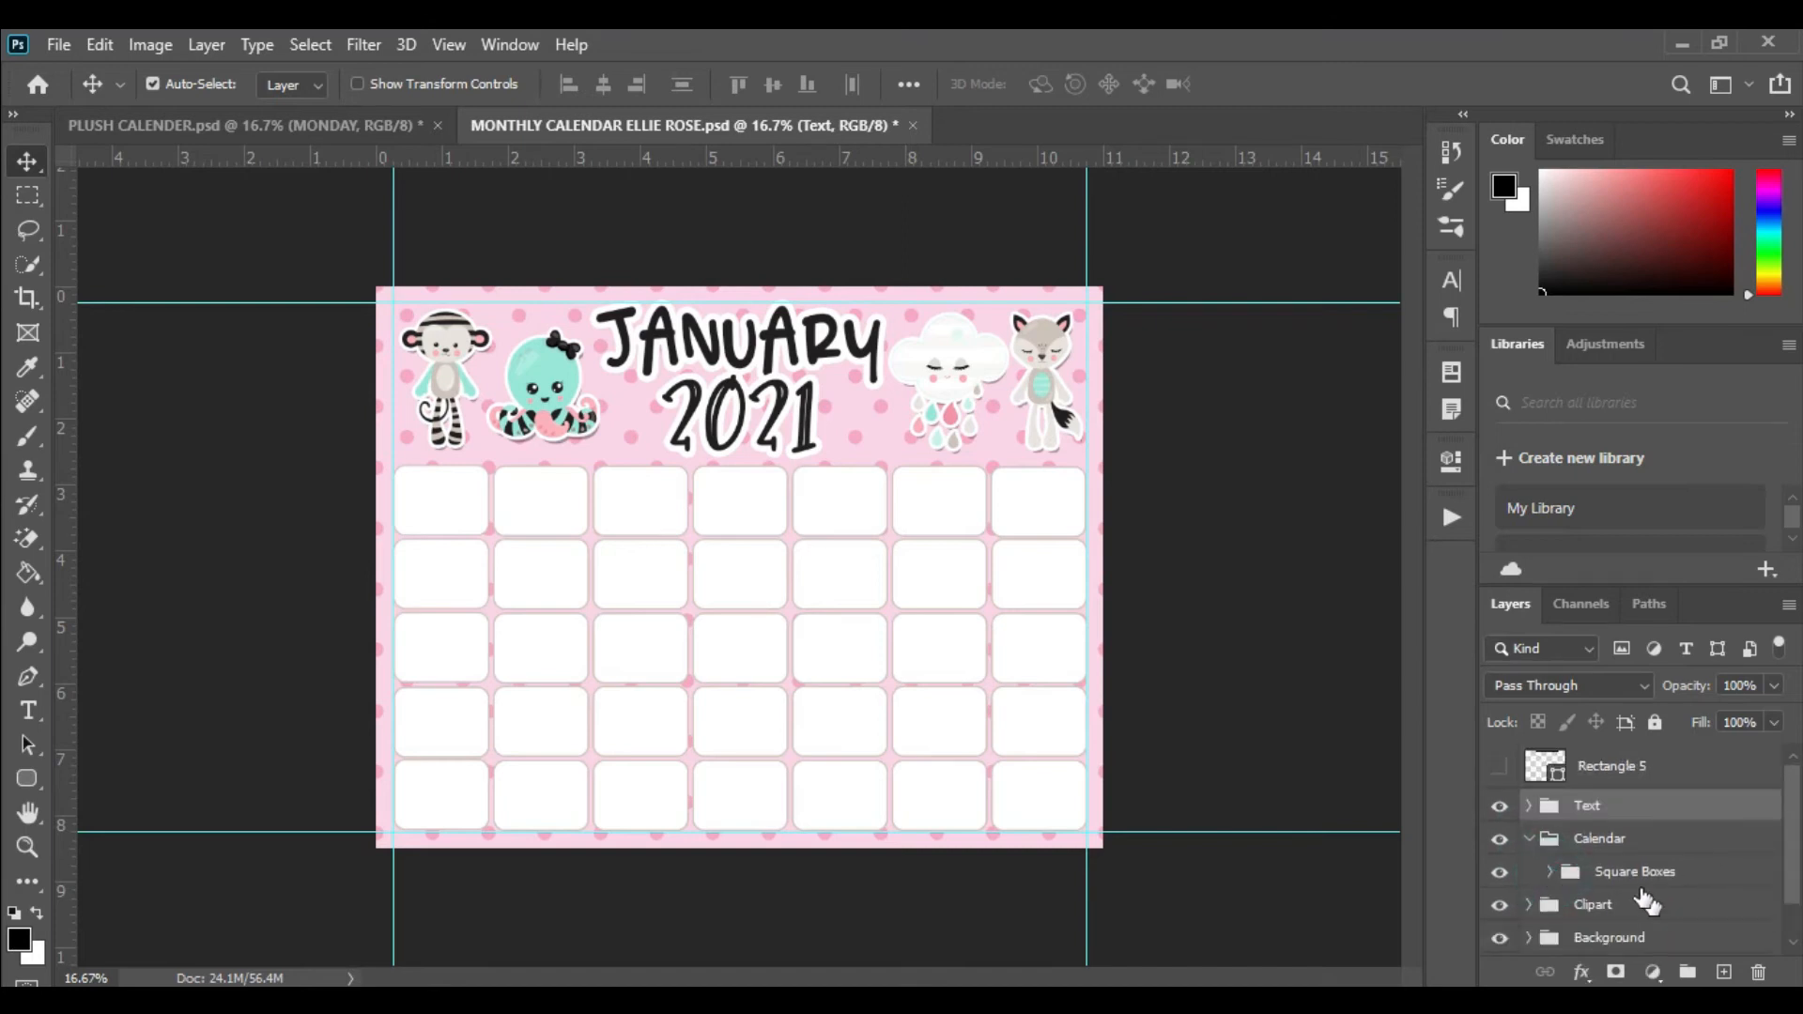
{"action": "left_click", "coordinate": [1528, 841]}
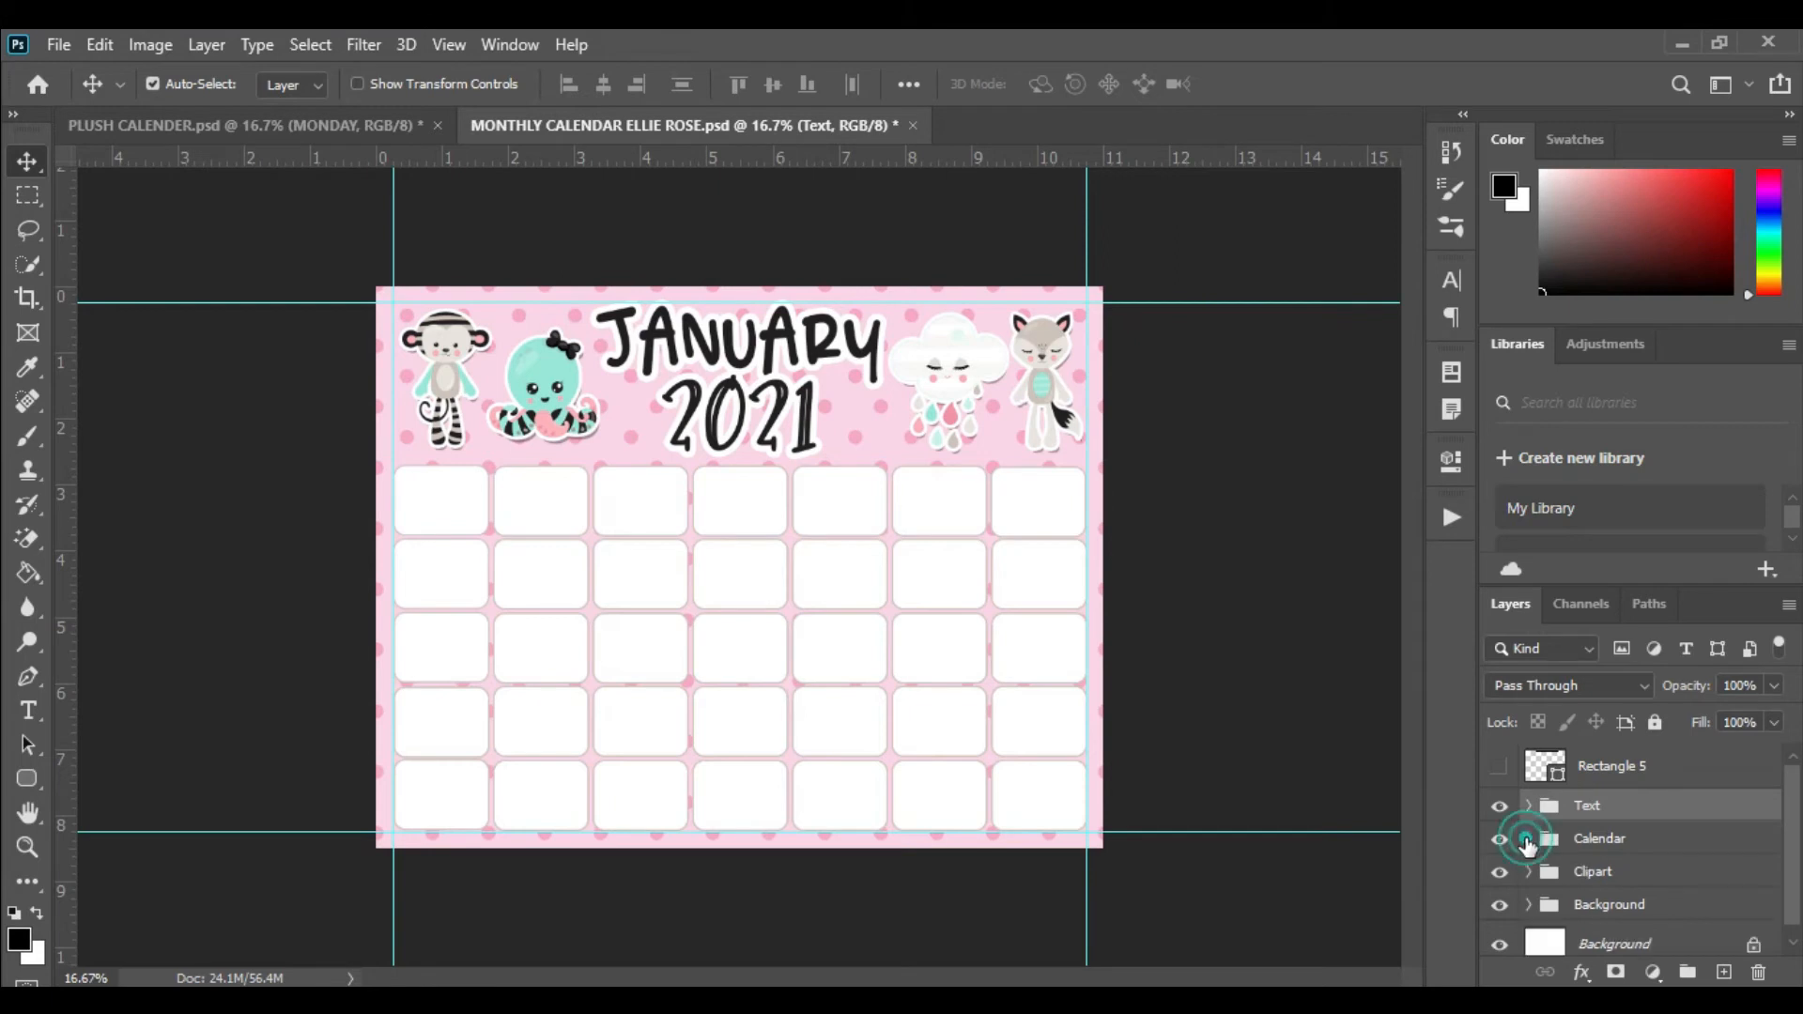
- Add a new layer above the Text group and set the Type tool to Sweet & Salty at 18 pt
{"action": "left_click", "coordinate": [1725, 972]}
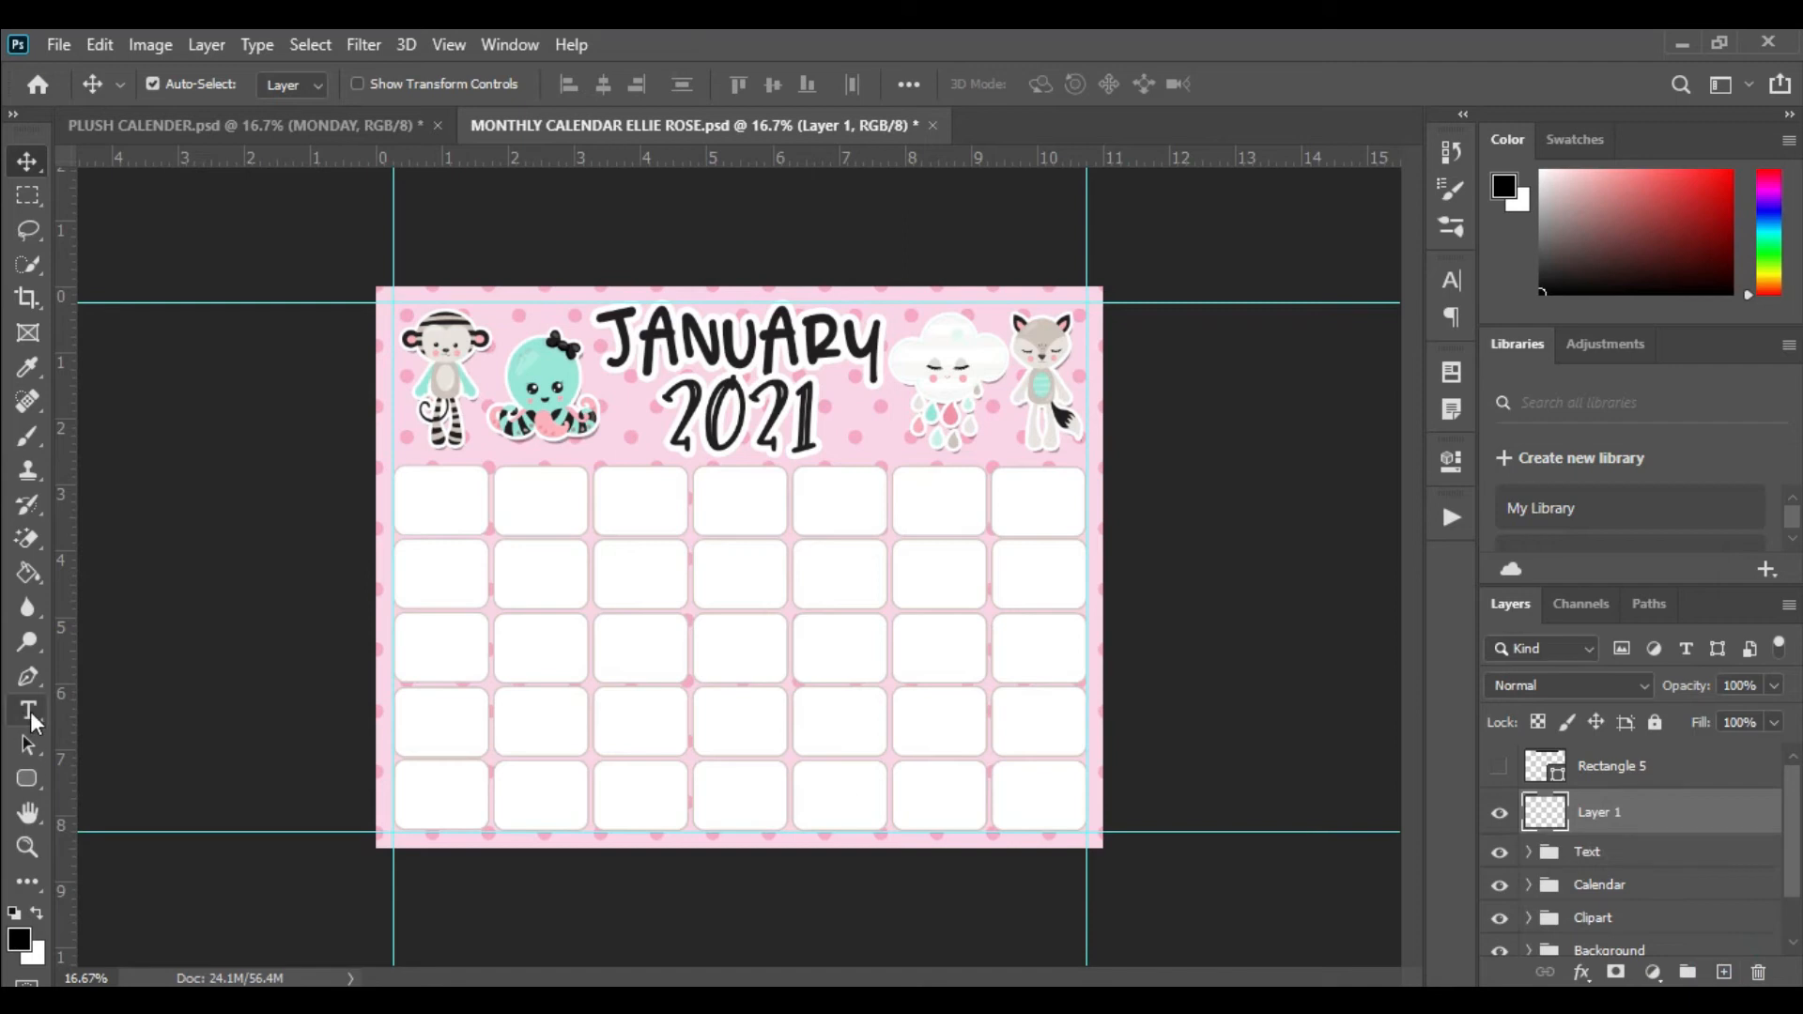
{"action": "left_click", "coordinate": [27, 716]}
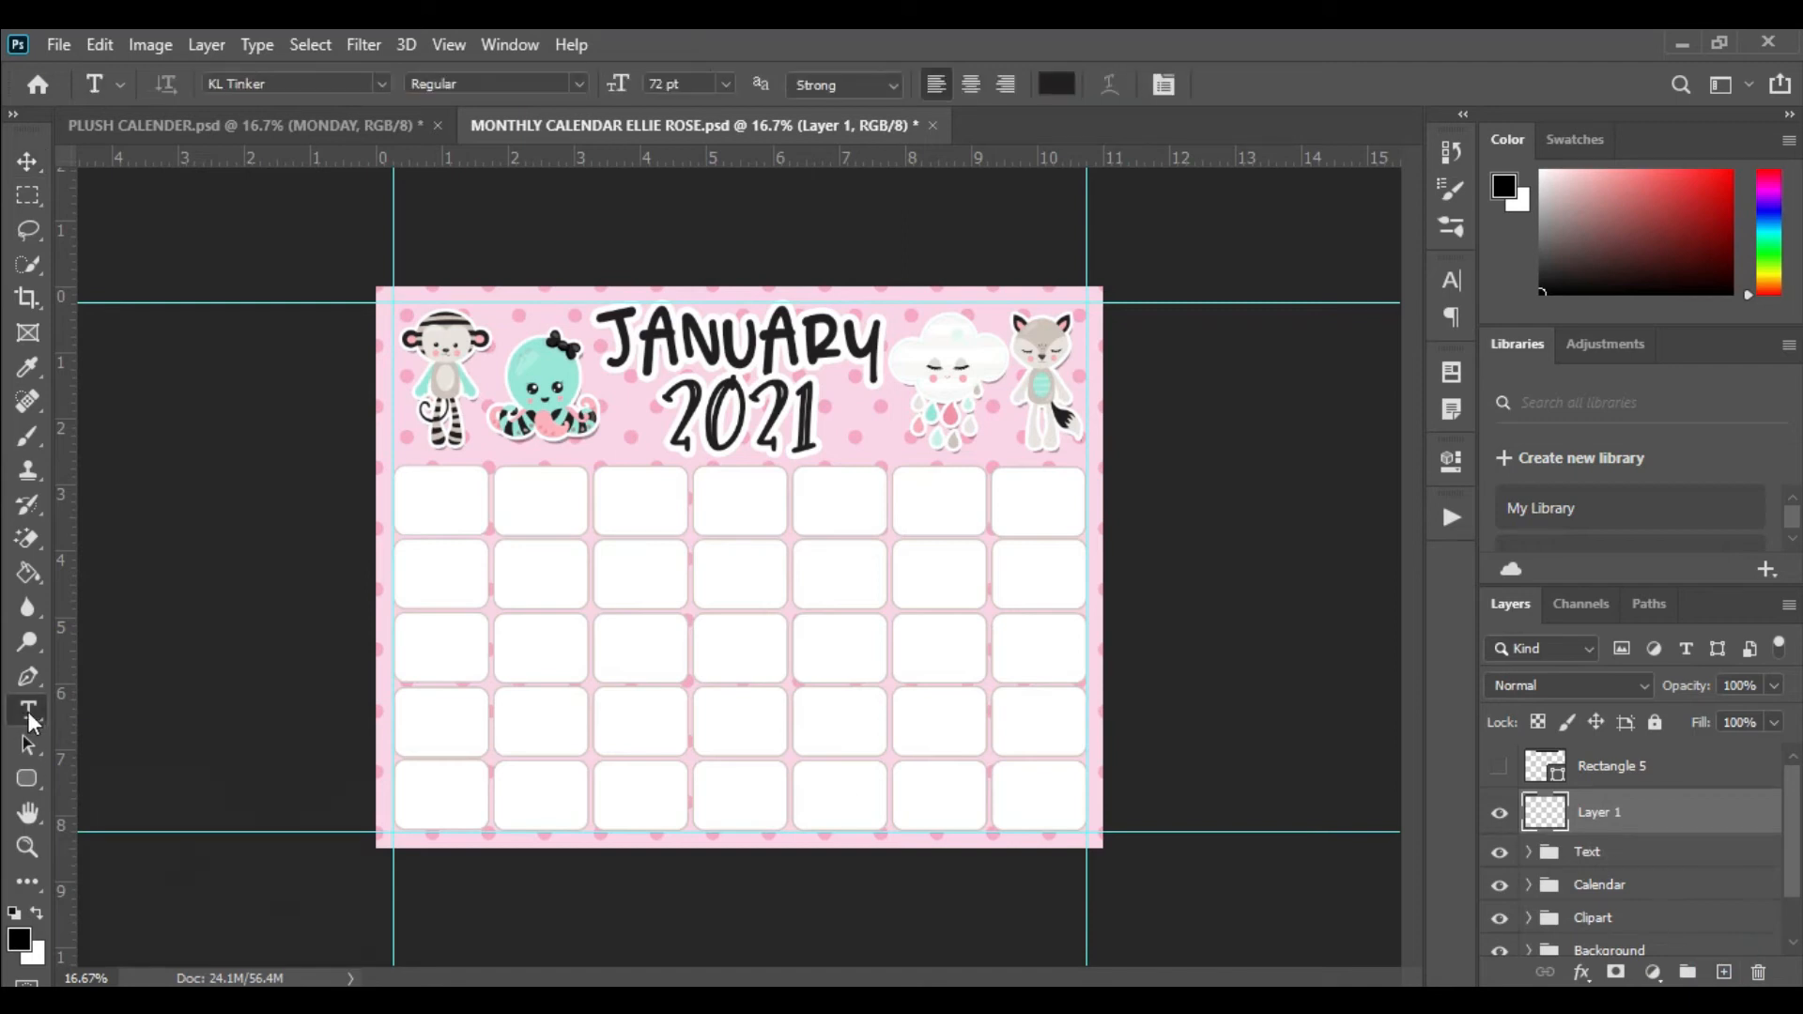
{"action": "left_click", "coordinate": [383, 84]}
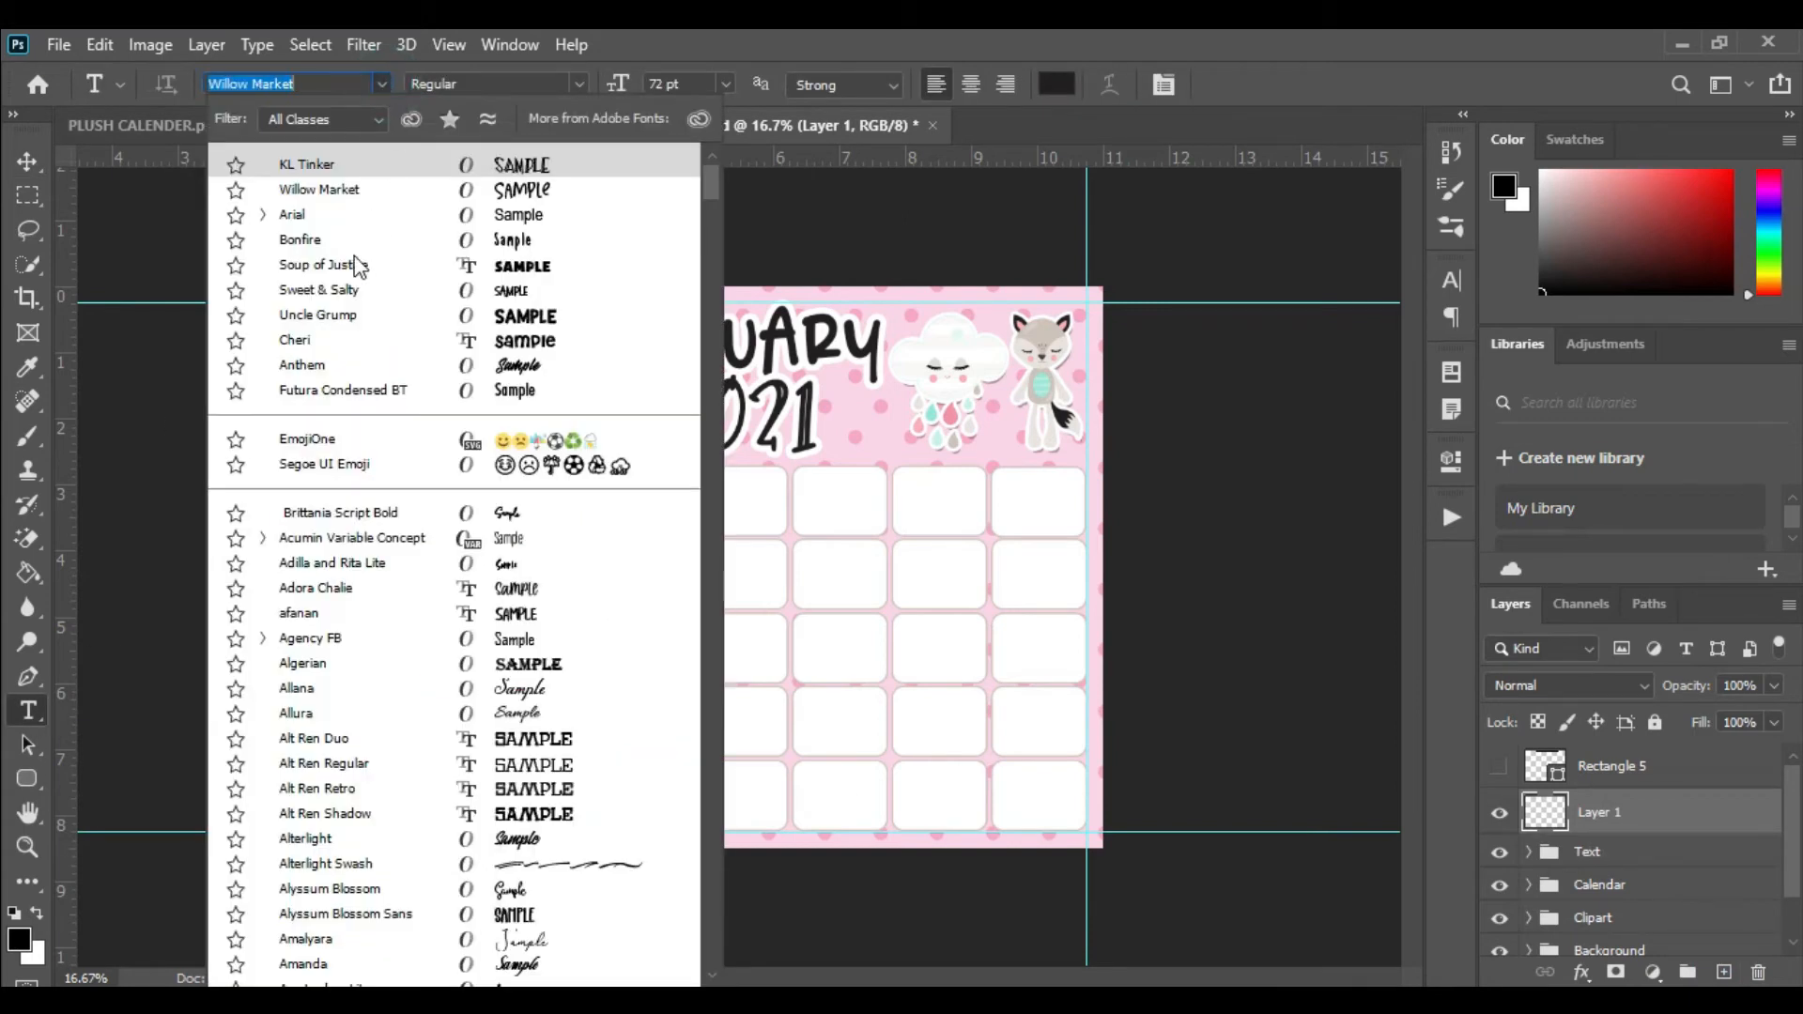
{"action": "left_click", "coordinate": [357, 289]}
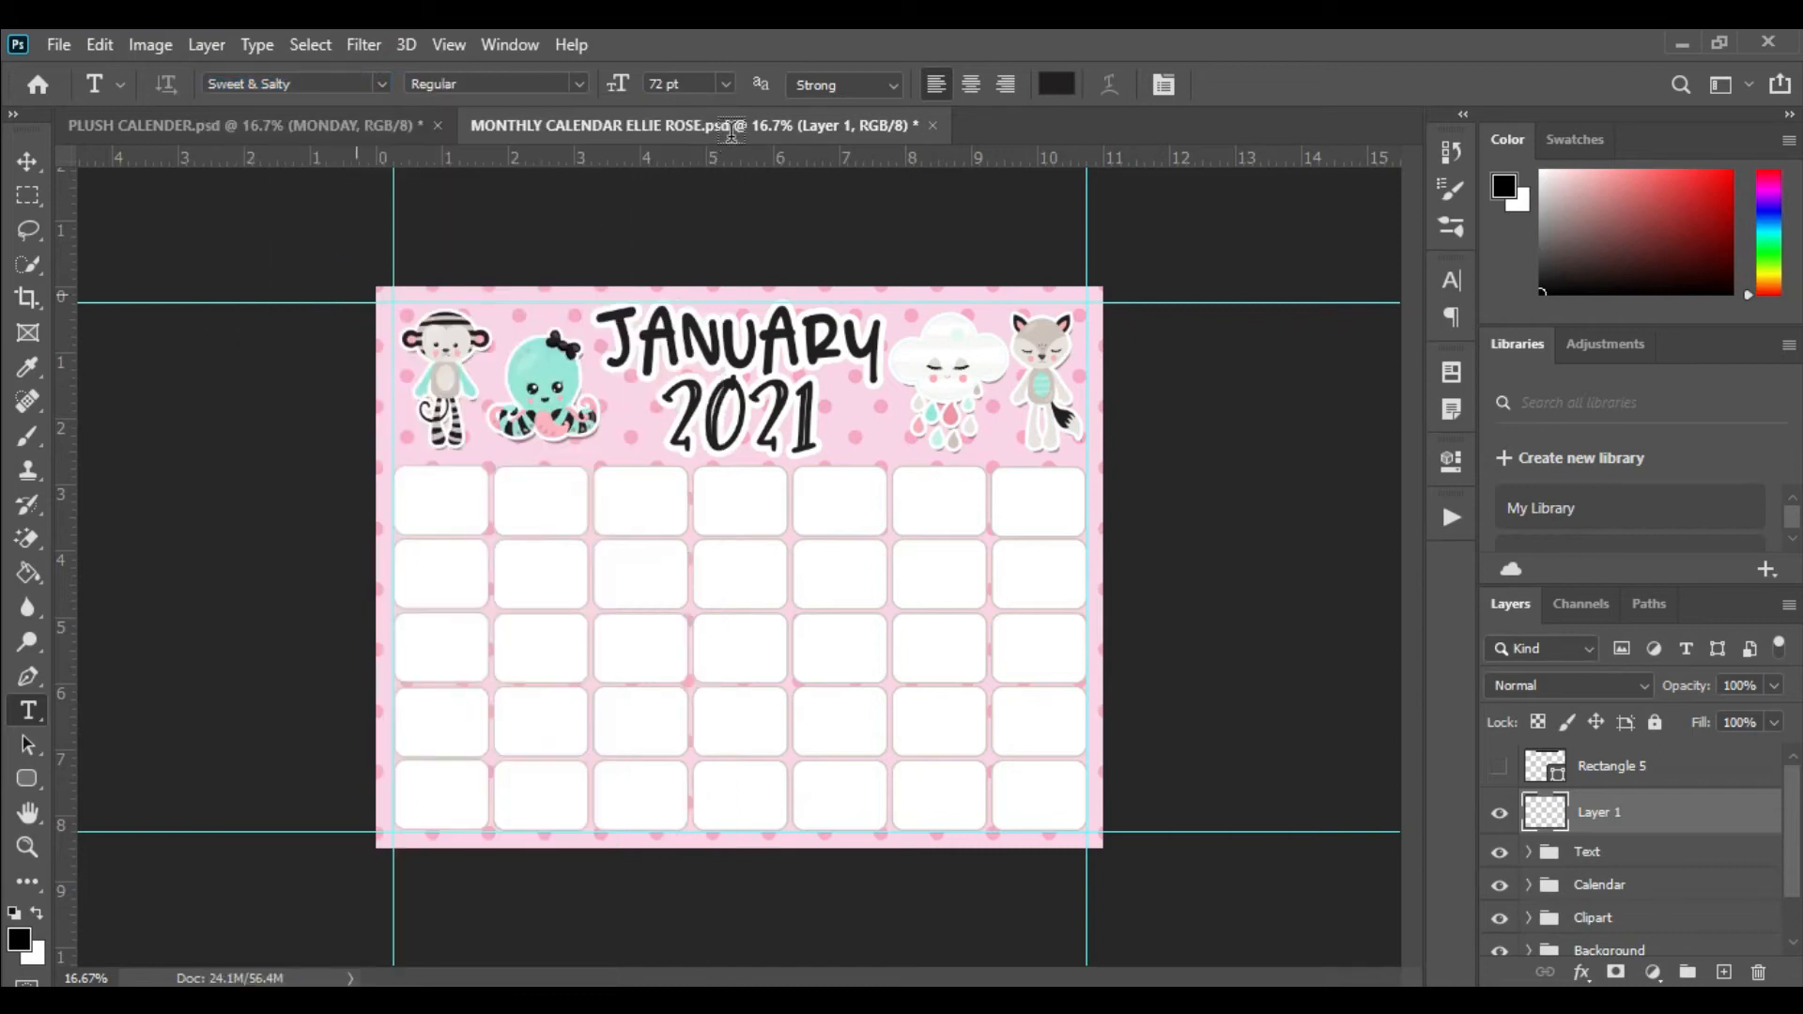
{"action": "left_click", "coordinate": [726, 83]}
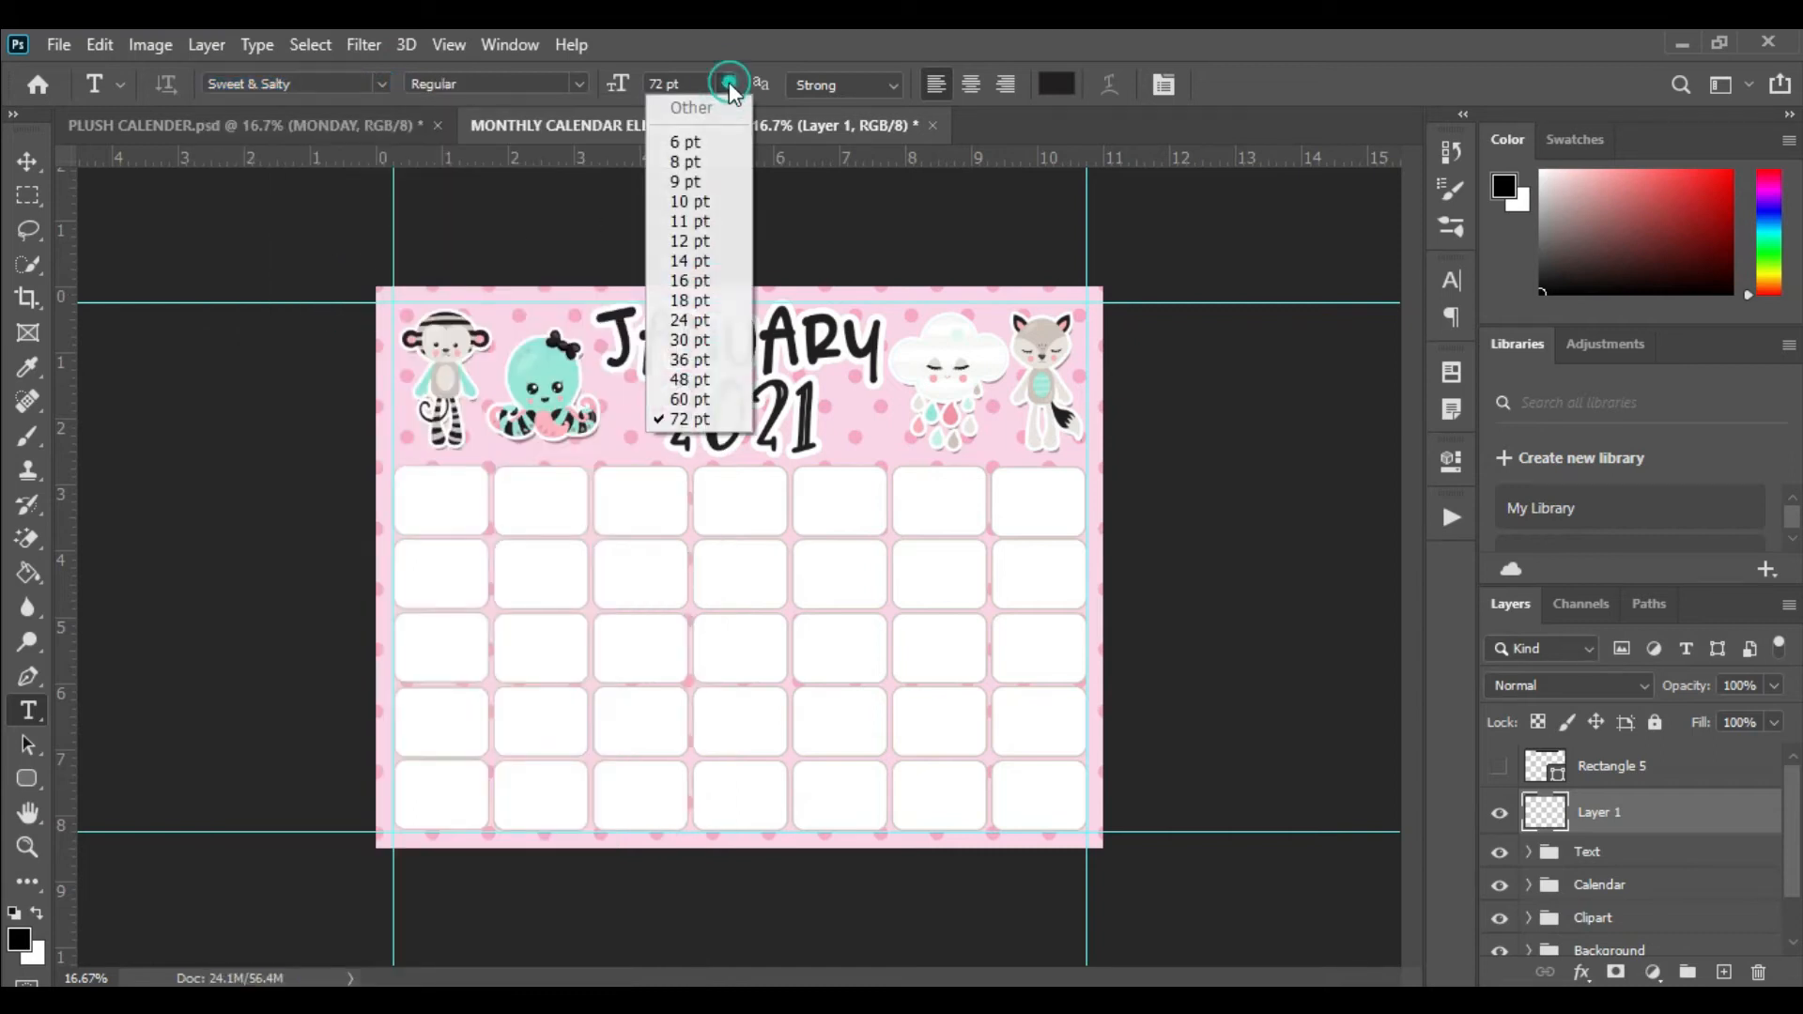
{"action": "left_click", "coordinate": [690, 280]}
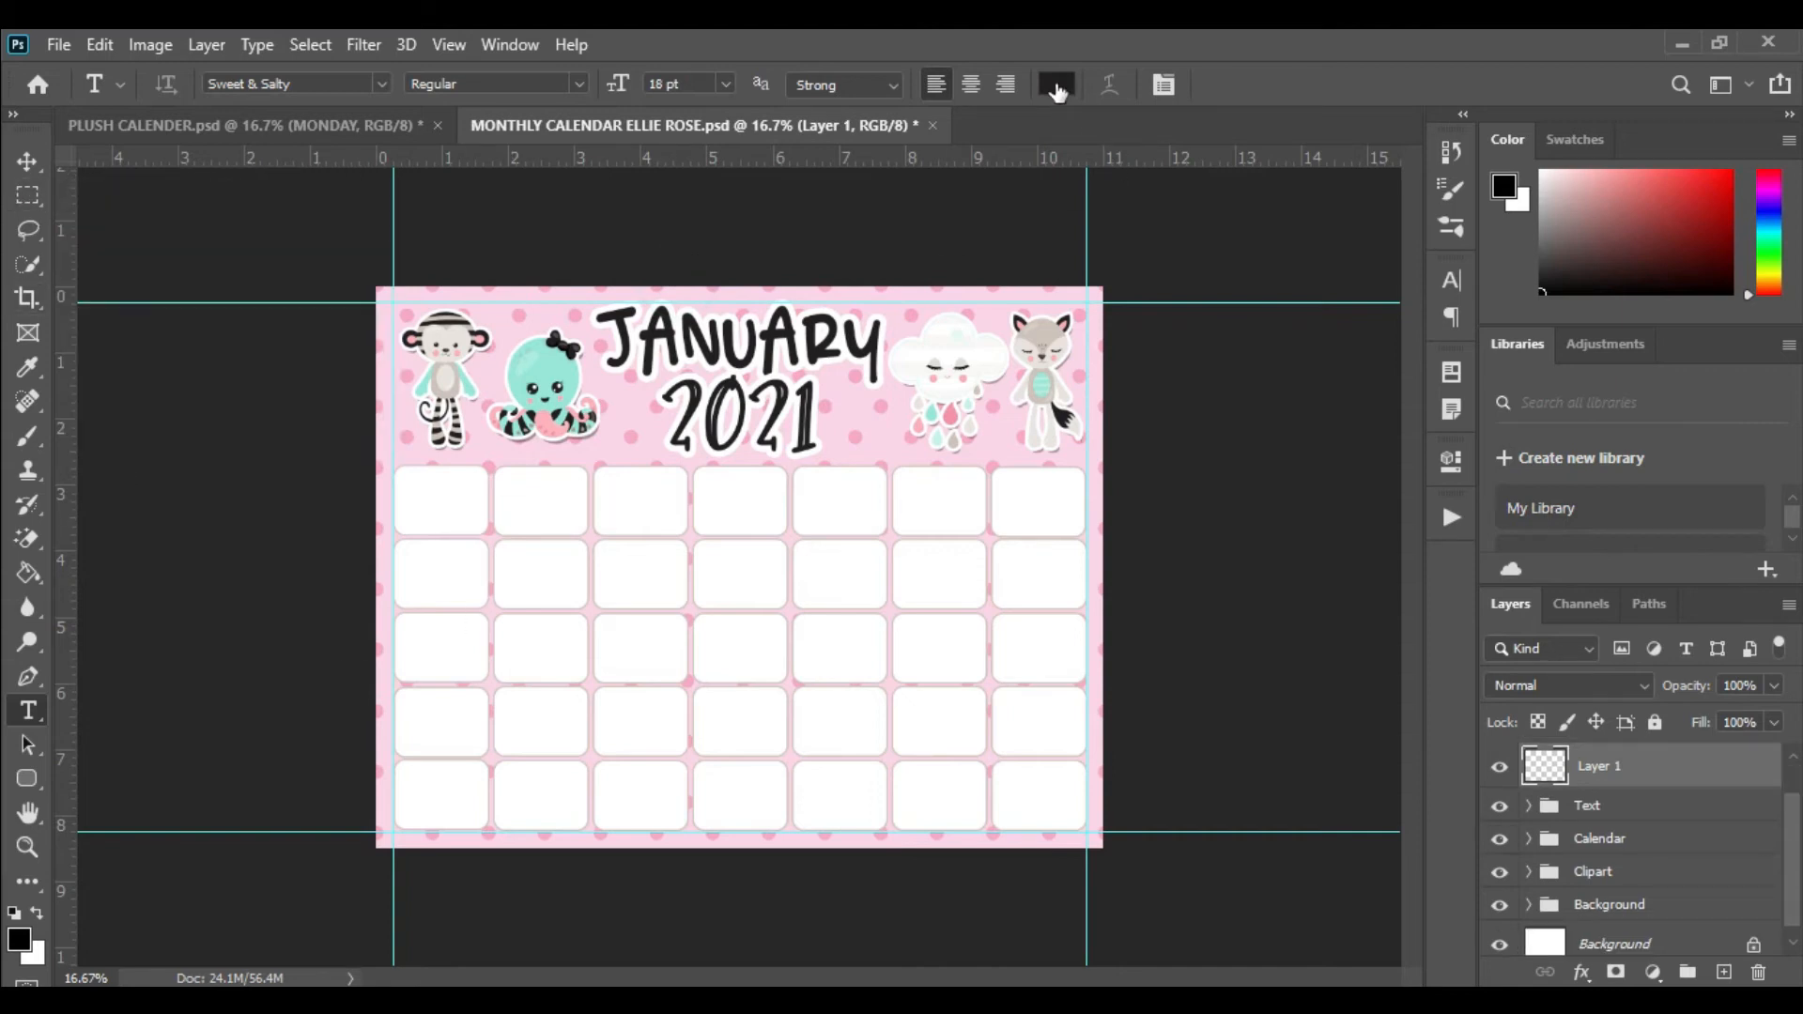
- Add the text SUNDAY and position it centered just above the first column of date boxes
{"action": "left_click", "coordinate": [437, 480]}
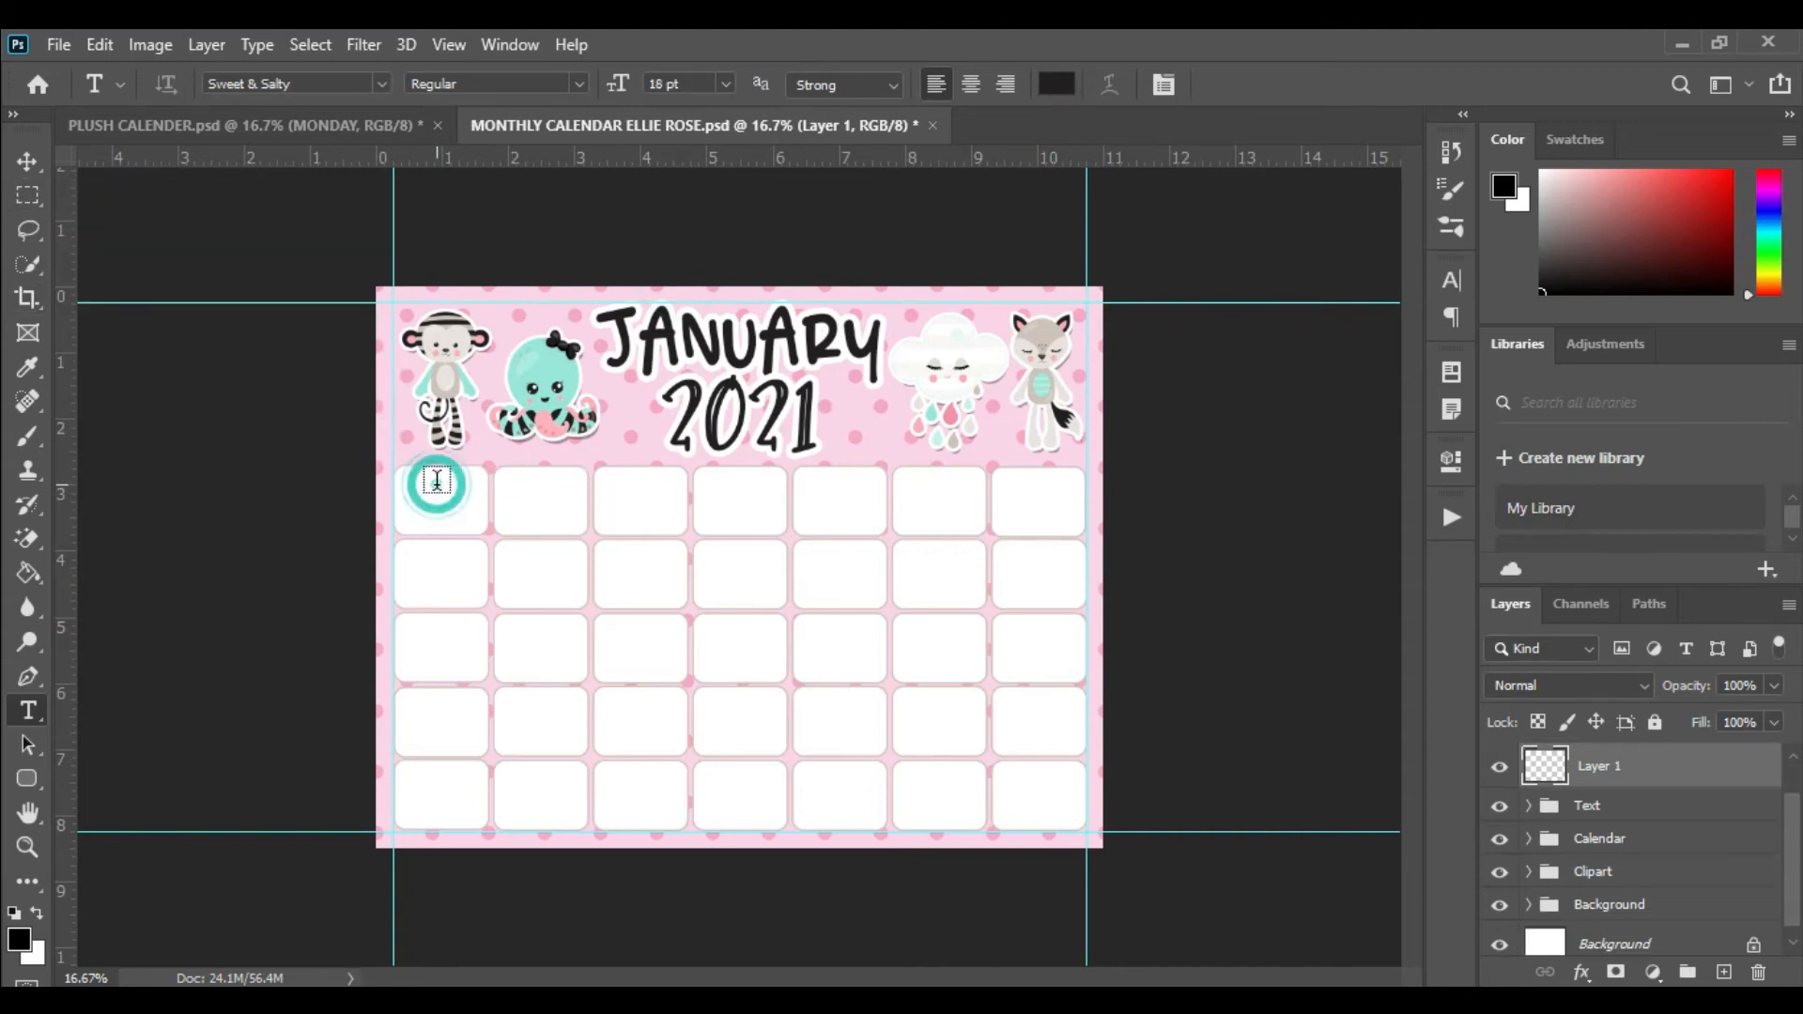
{"action": "key", "text": "Left"}
{"action": "type", "text": "SUNDA"}
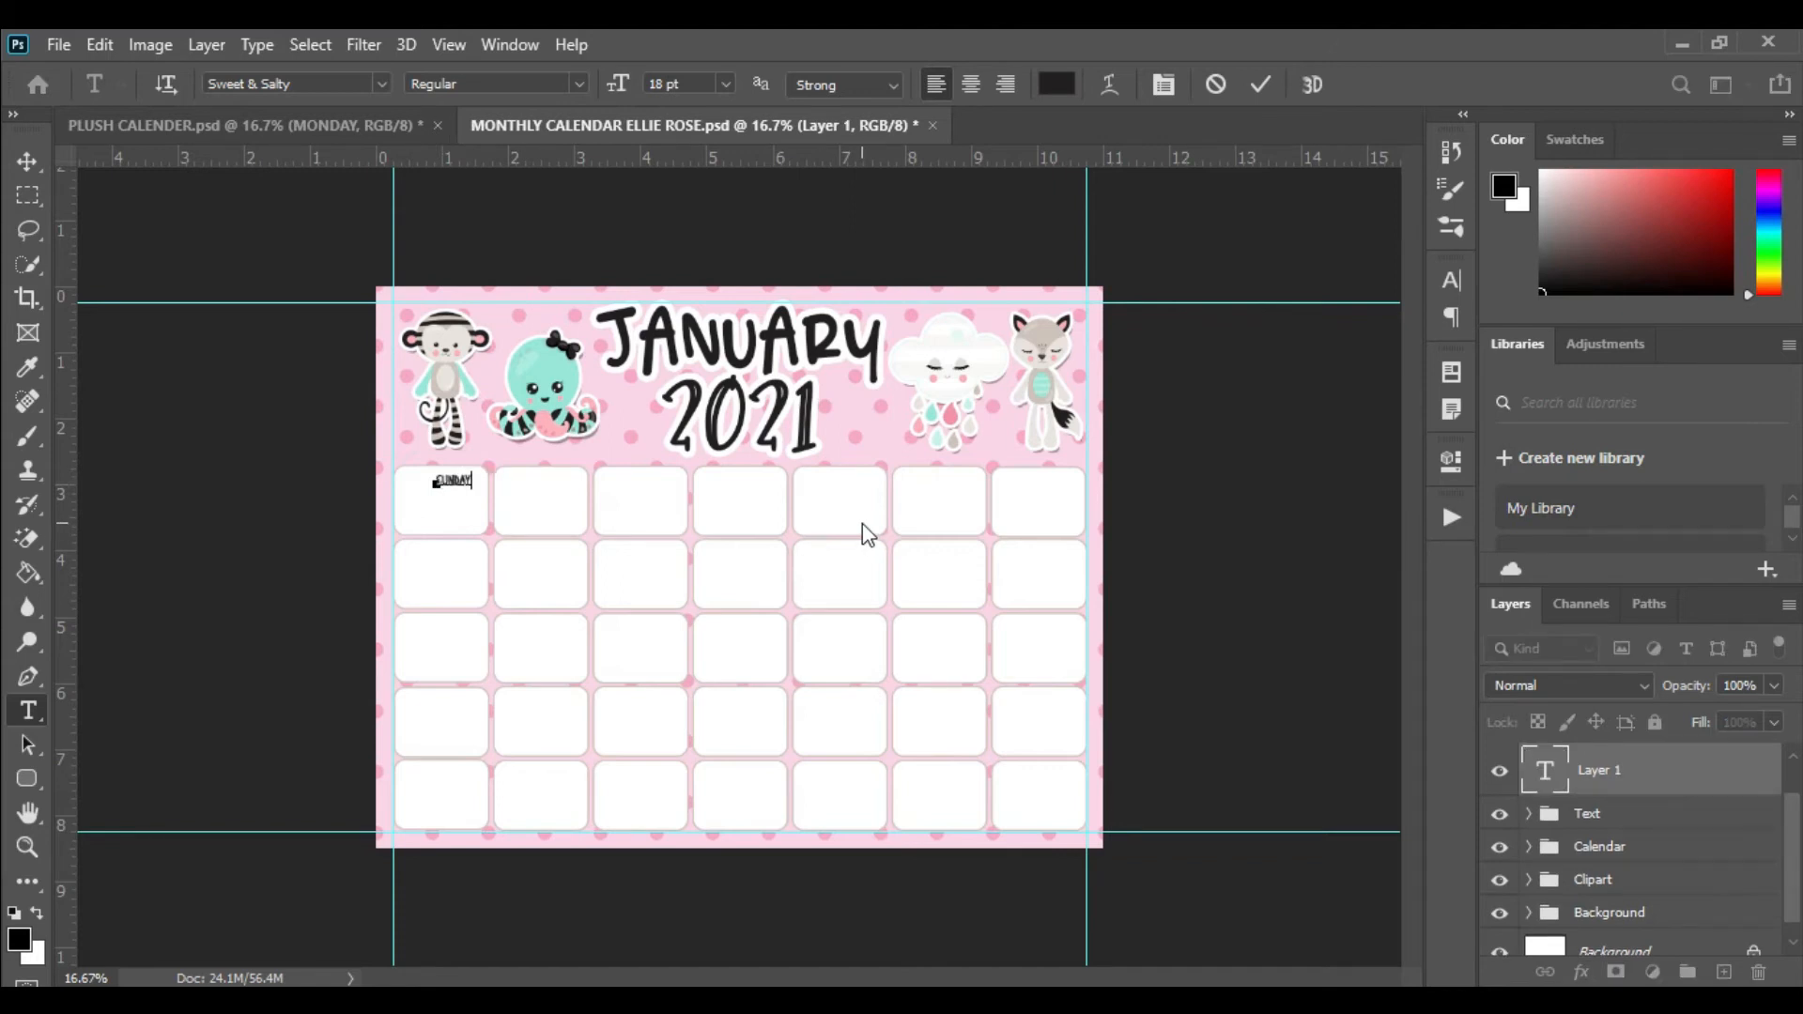
{"action": "left_click", "coordinate": [27, 161]}
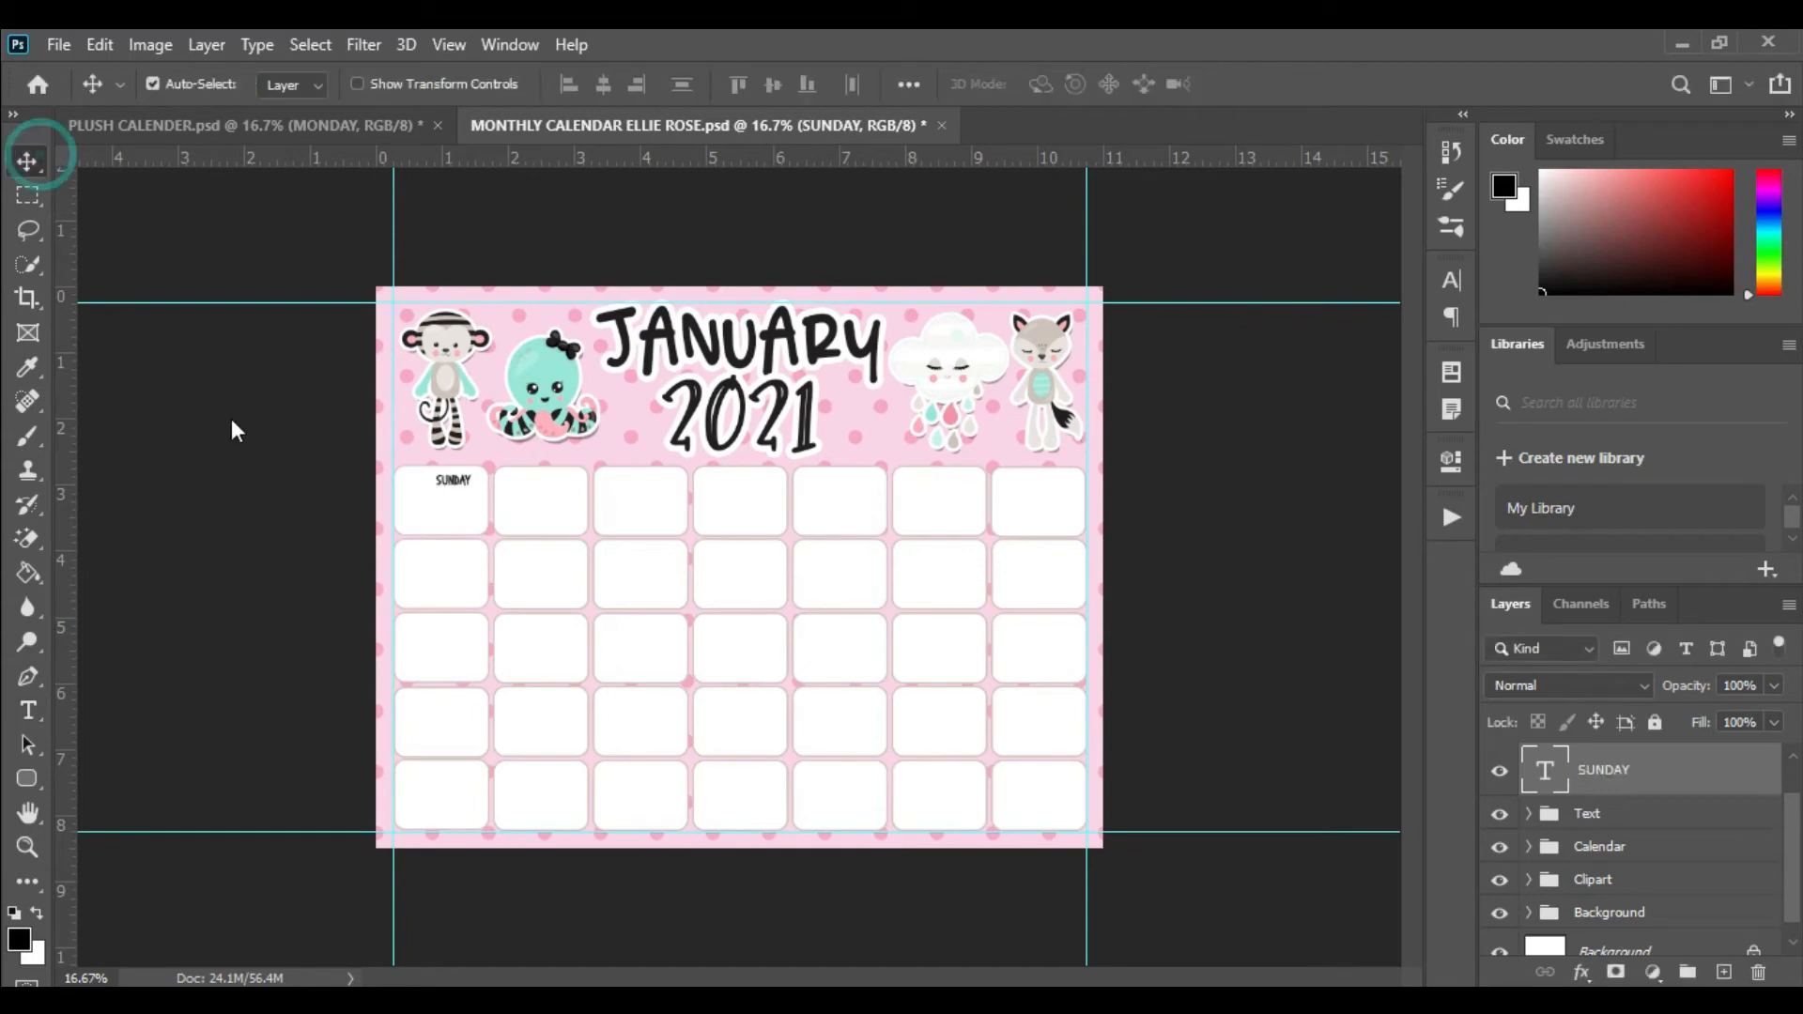
{"action": "left_click_drag", "start_coordinate": [455, 481], "coordinate": [447, 463]}
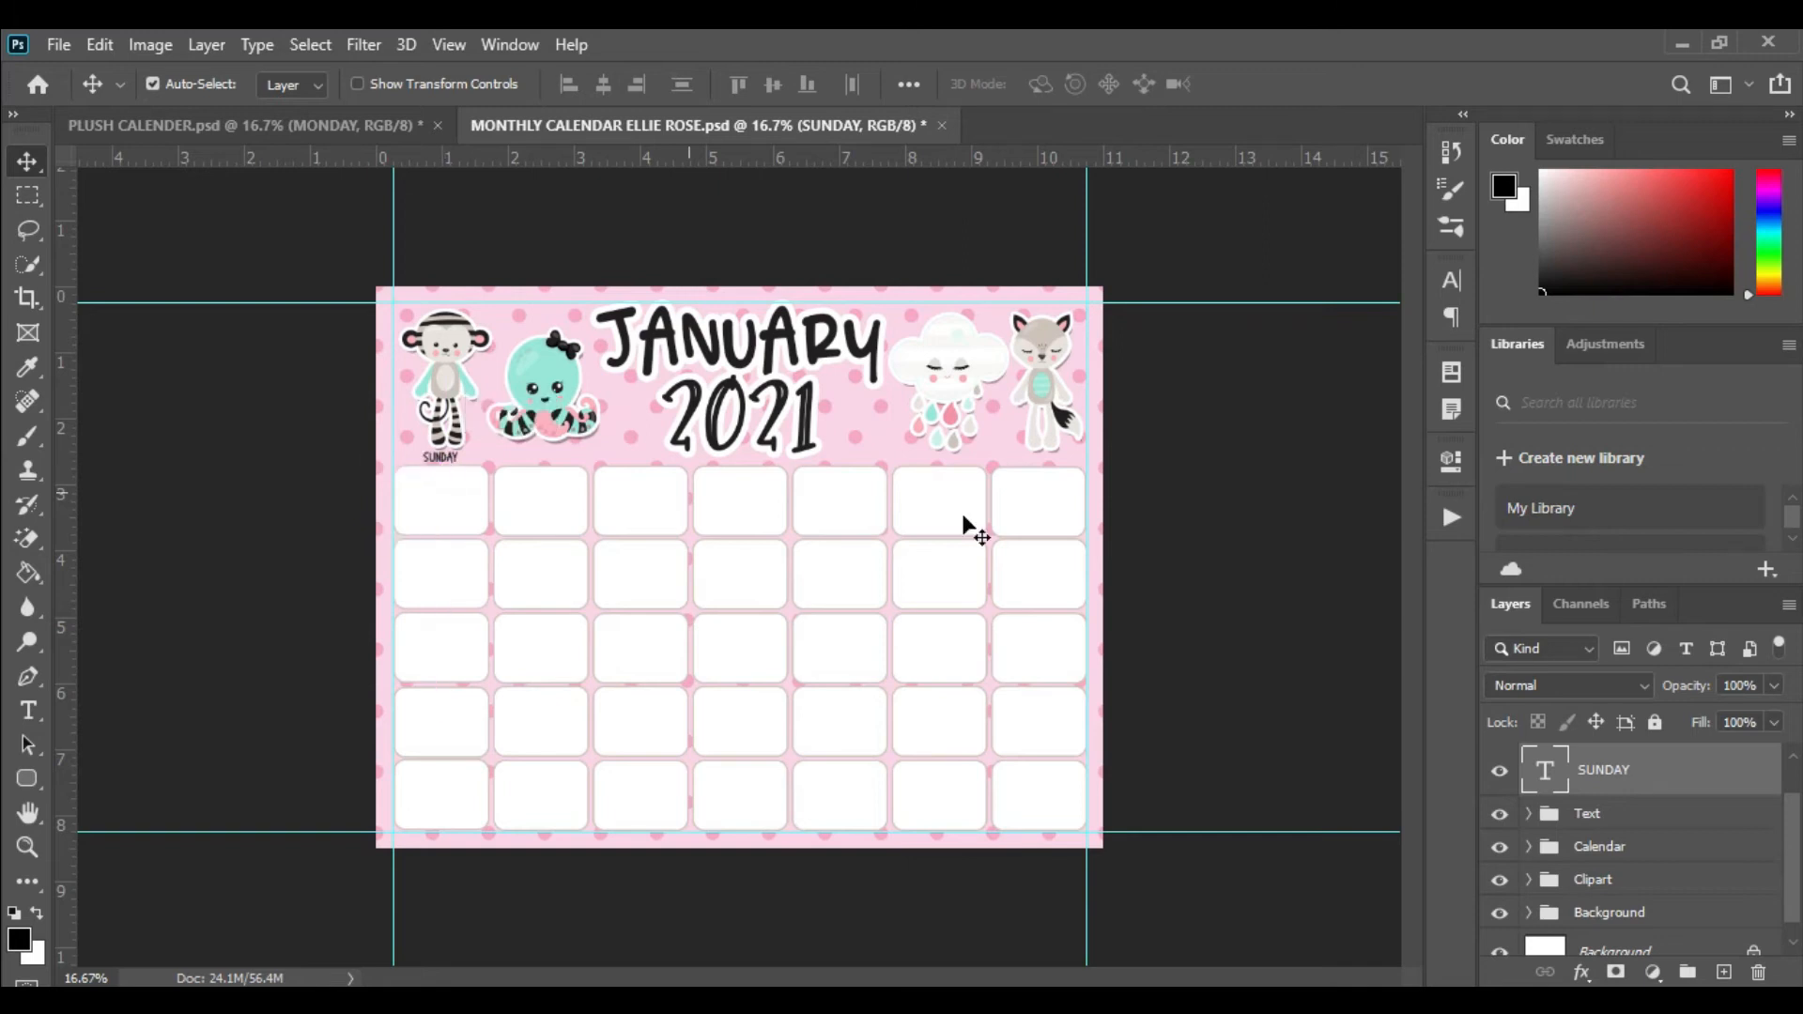
- Duplicate the SUNDAY text layer, change the copy to MONDAY and place it above the second column
{"action": "left_click_drag", "start_coordinate": [1702, 768], "coordinate": [1725, 976]}
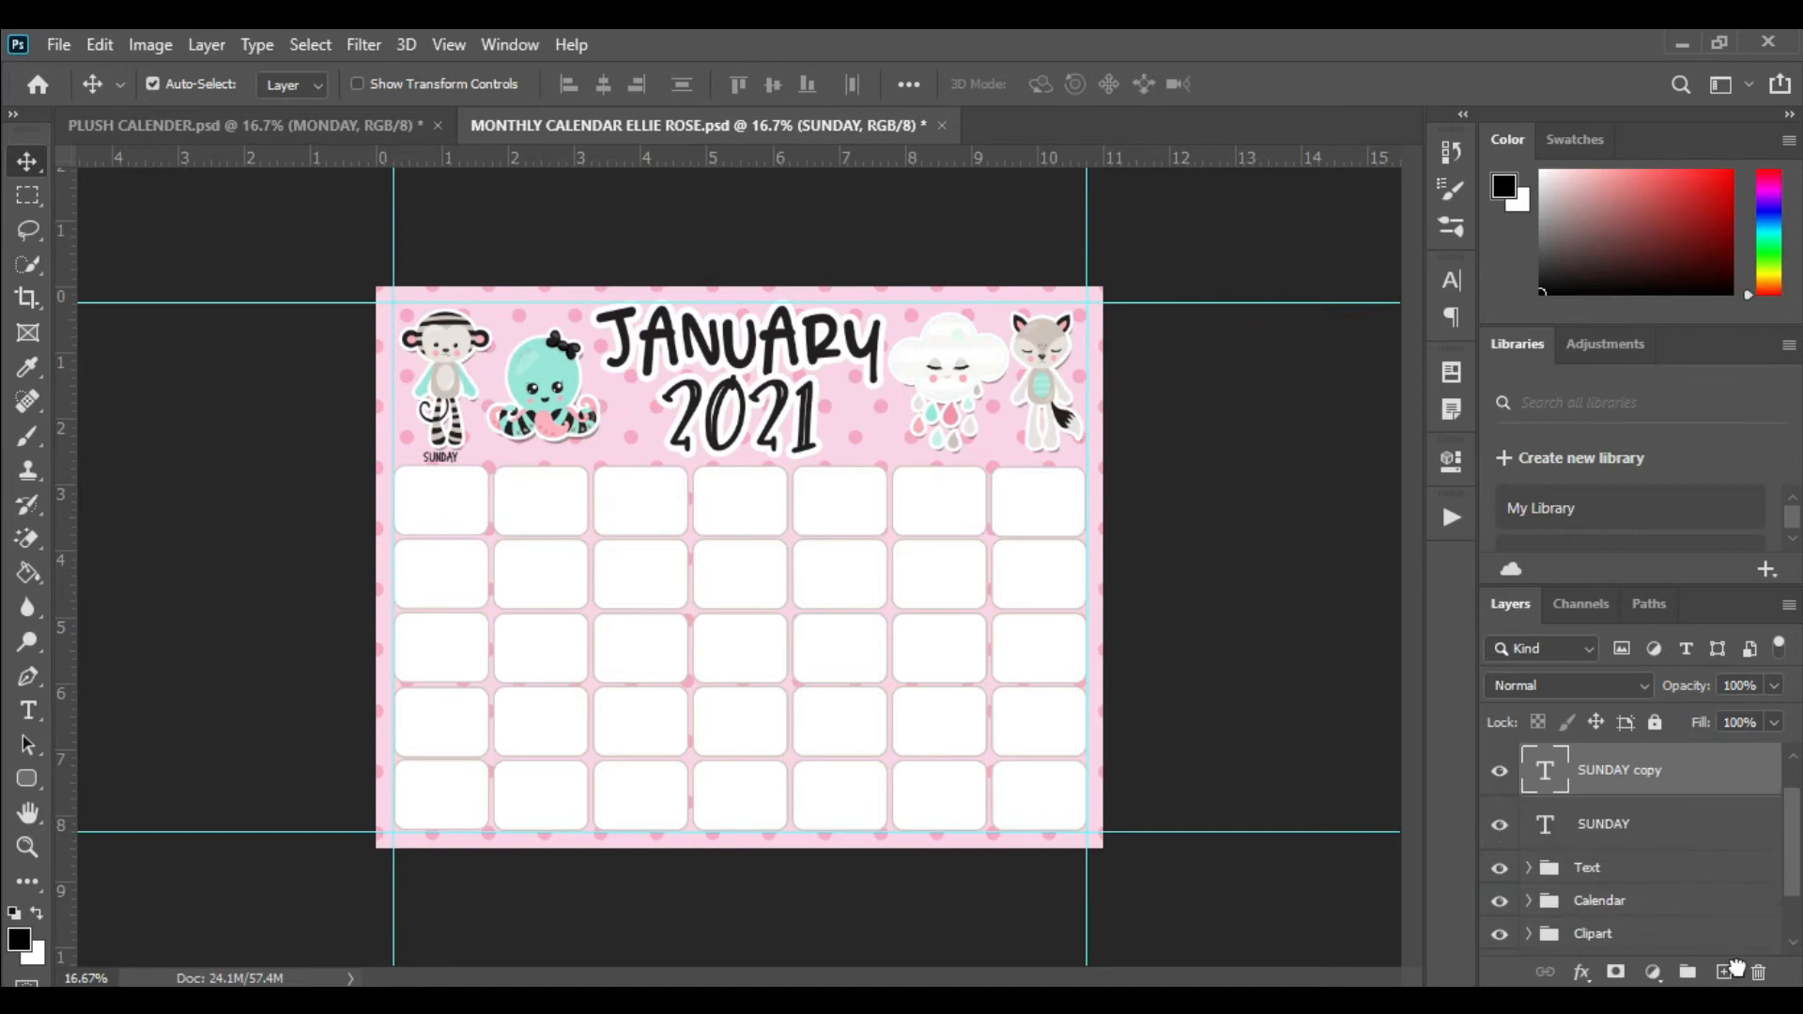
{"action": "left_click", "coordinate": [39, 719]}
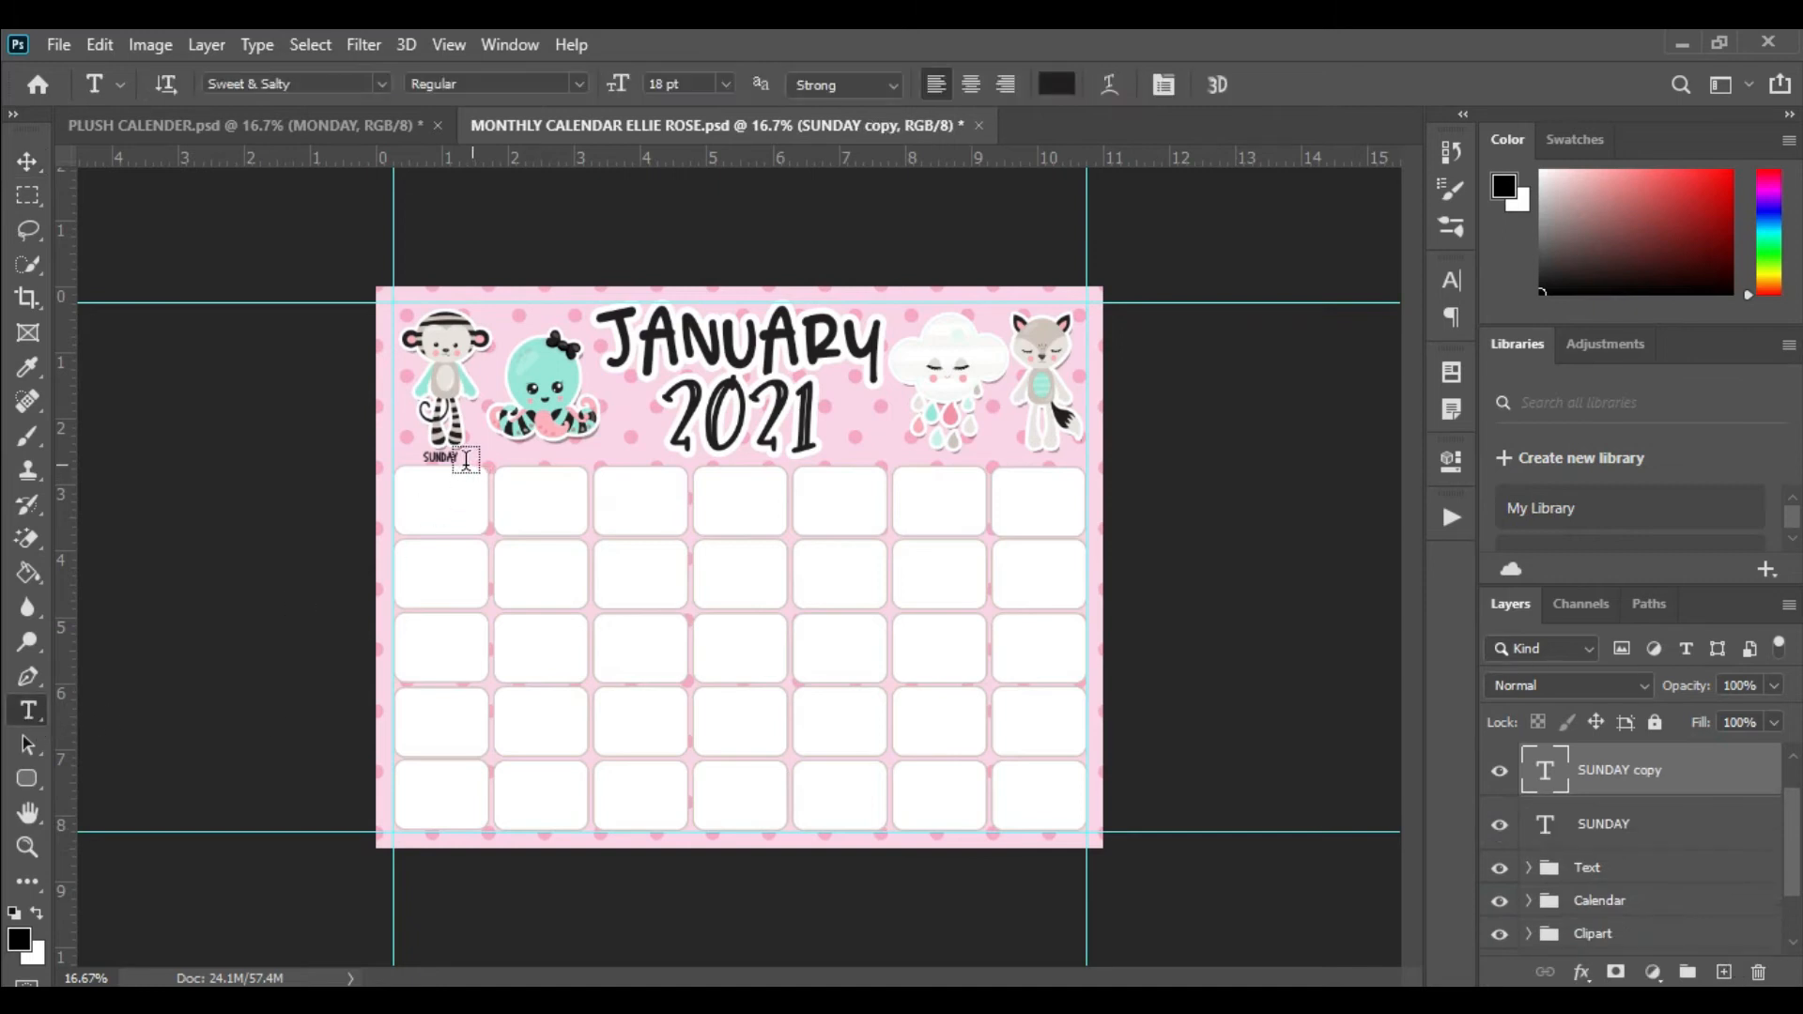
{"action": "double_click", "coordinate": [454, 457]}
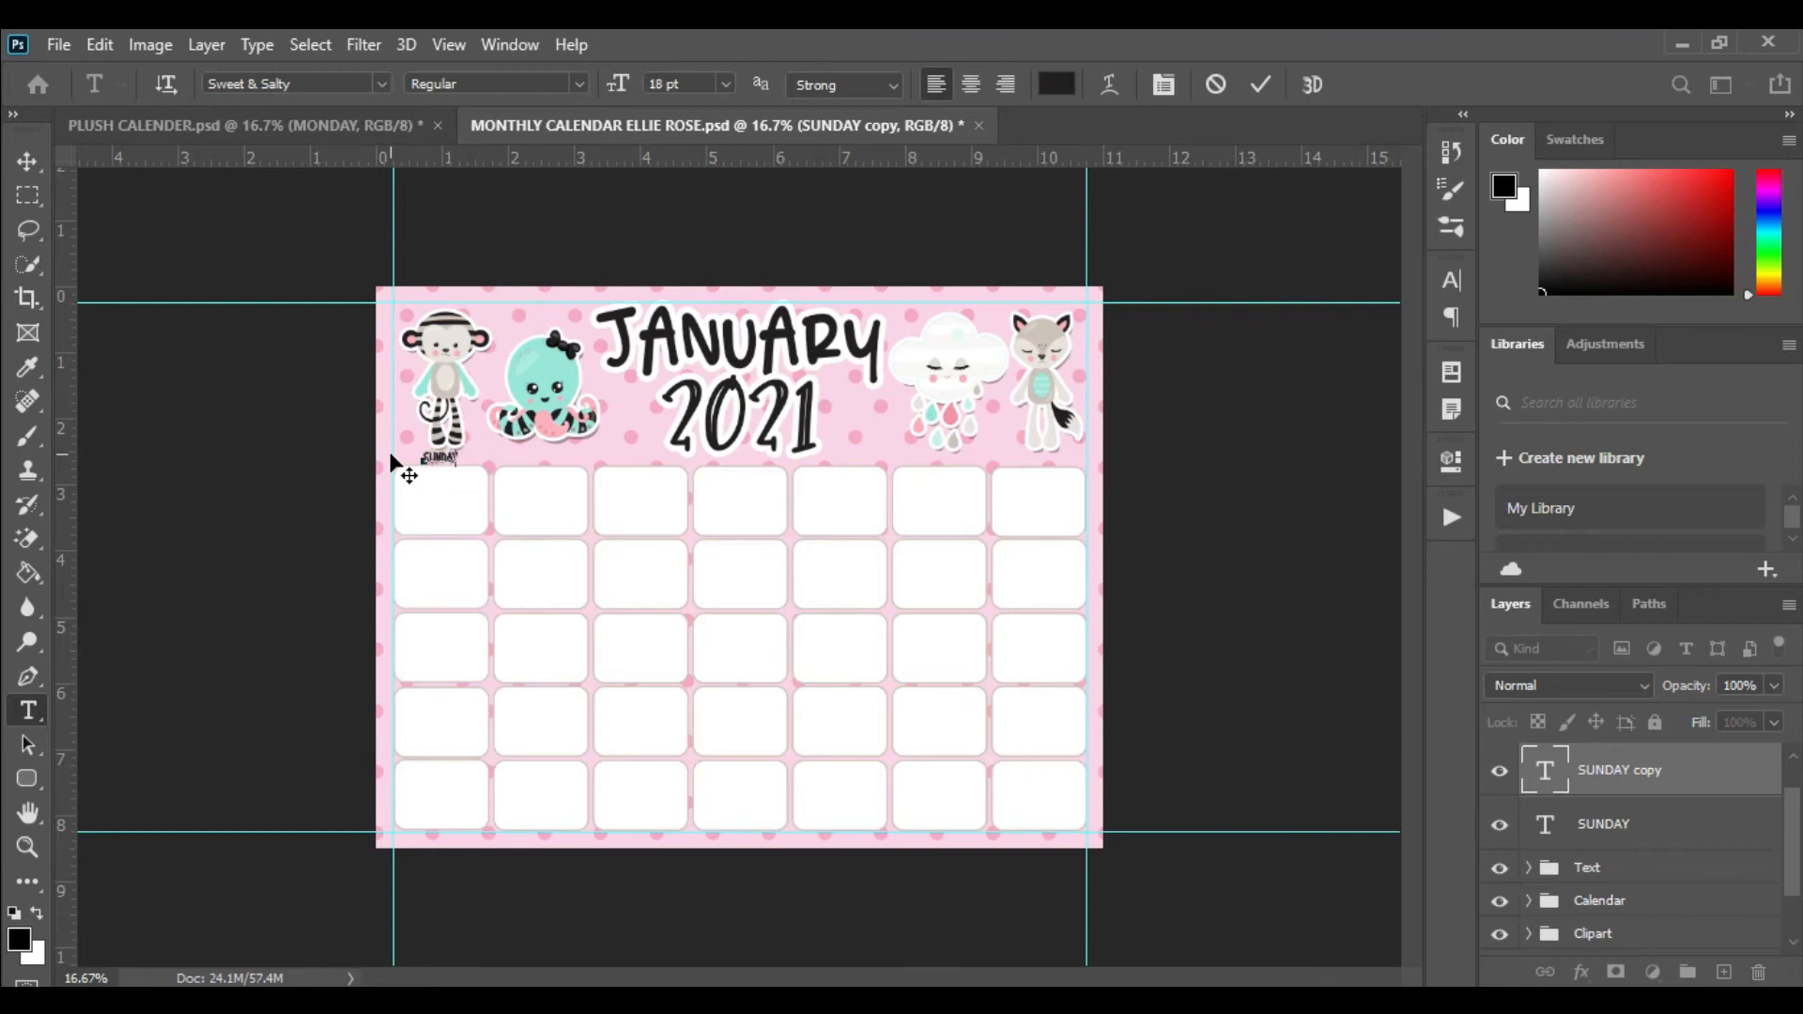
{"action": "type", "text": "MONDAY"}
{"action": "left_click", "coordinate": [27, 164]}
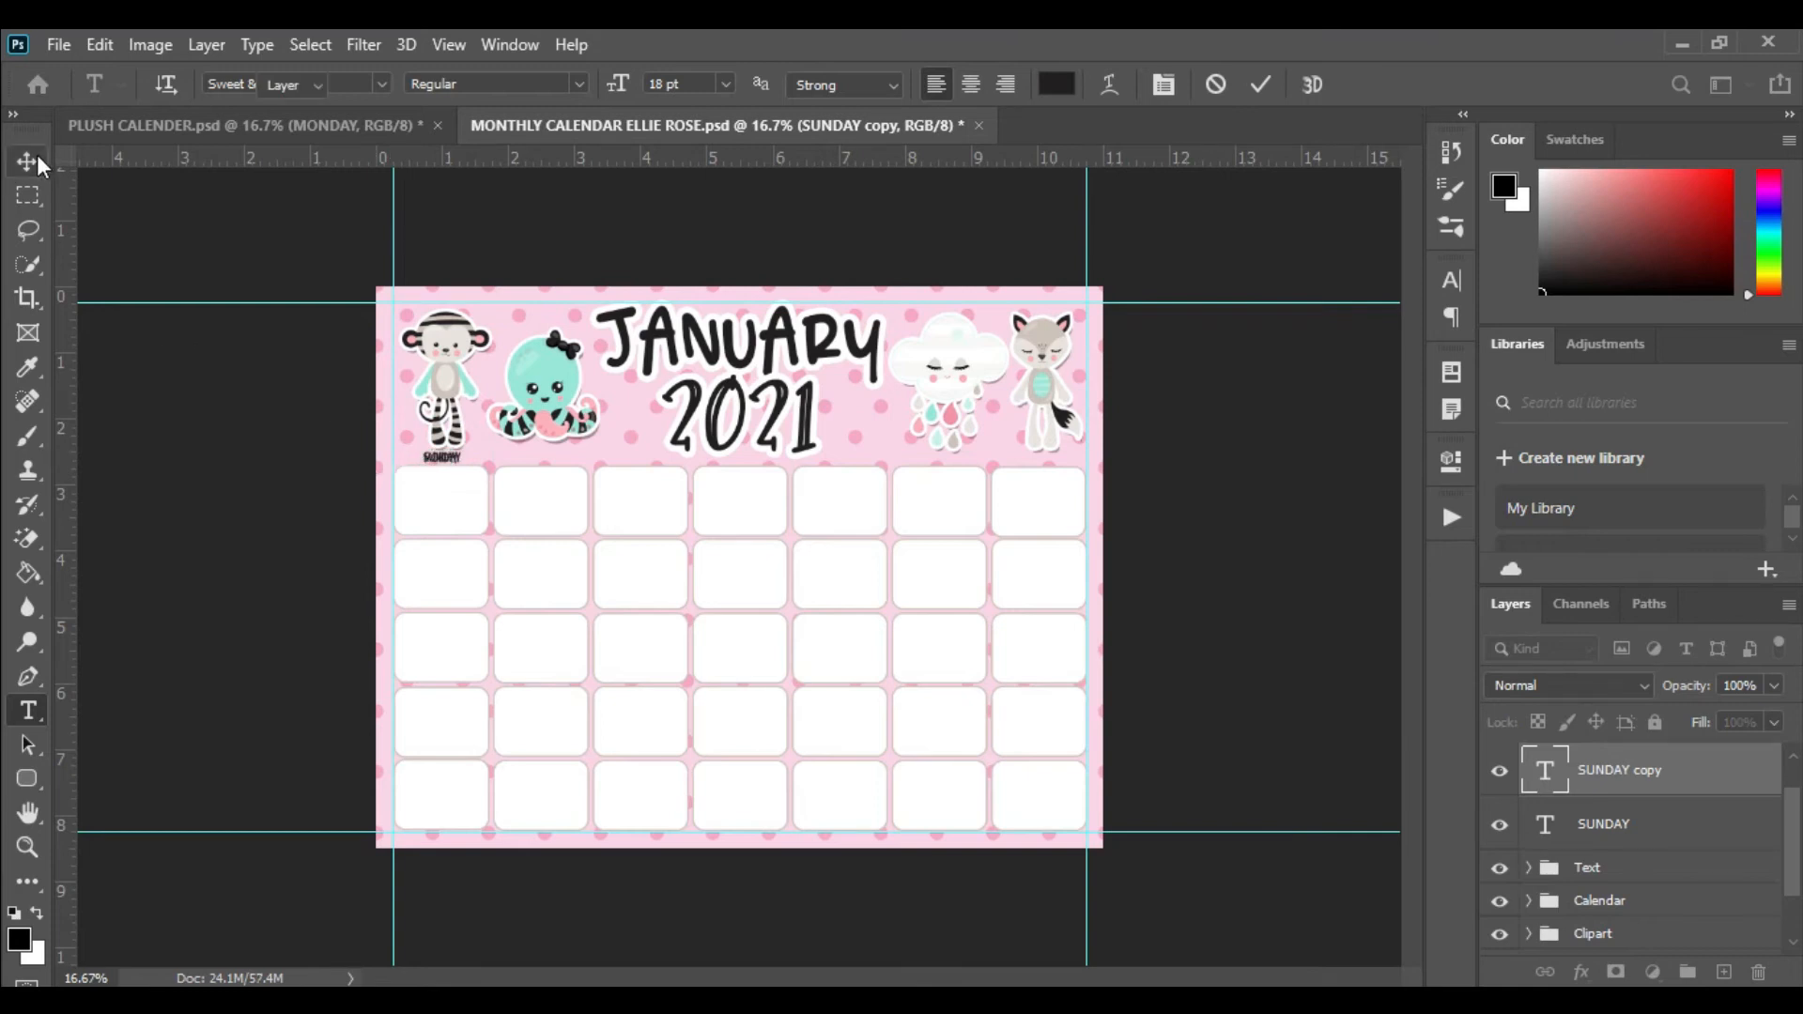
{"action": "left_click_drag", "start_coordinate": [447, 460], "coordinate": [546, 462]}
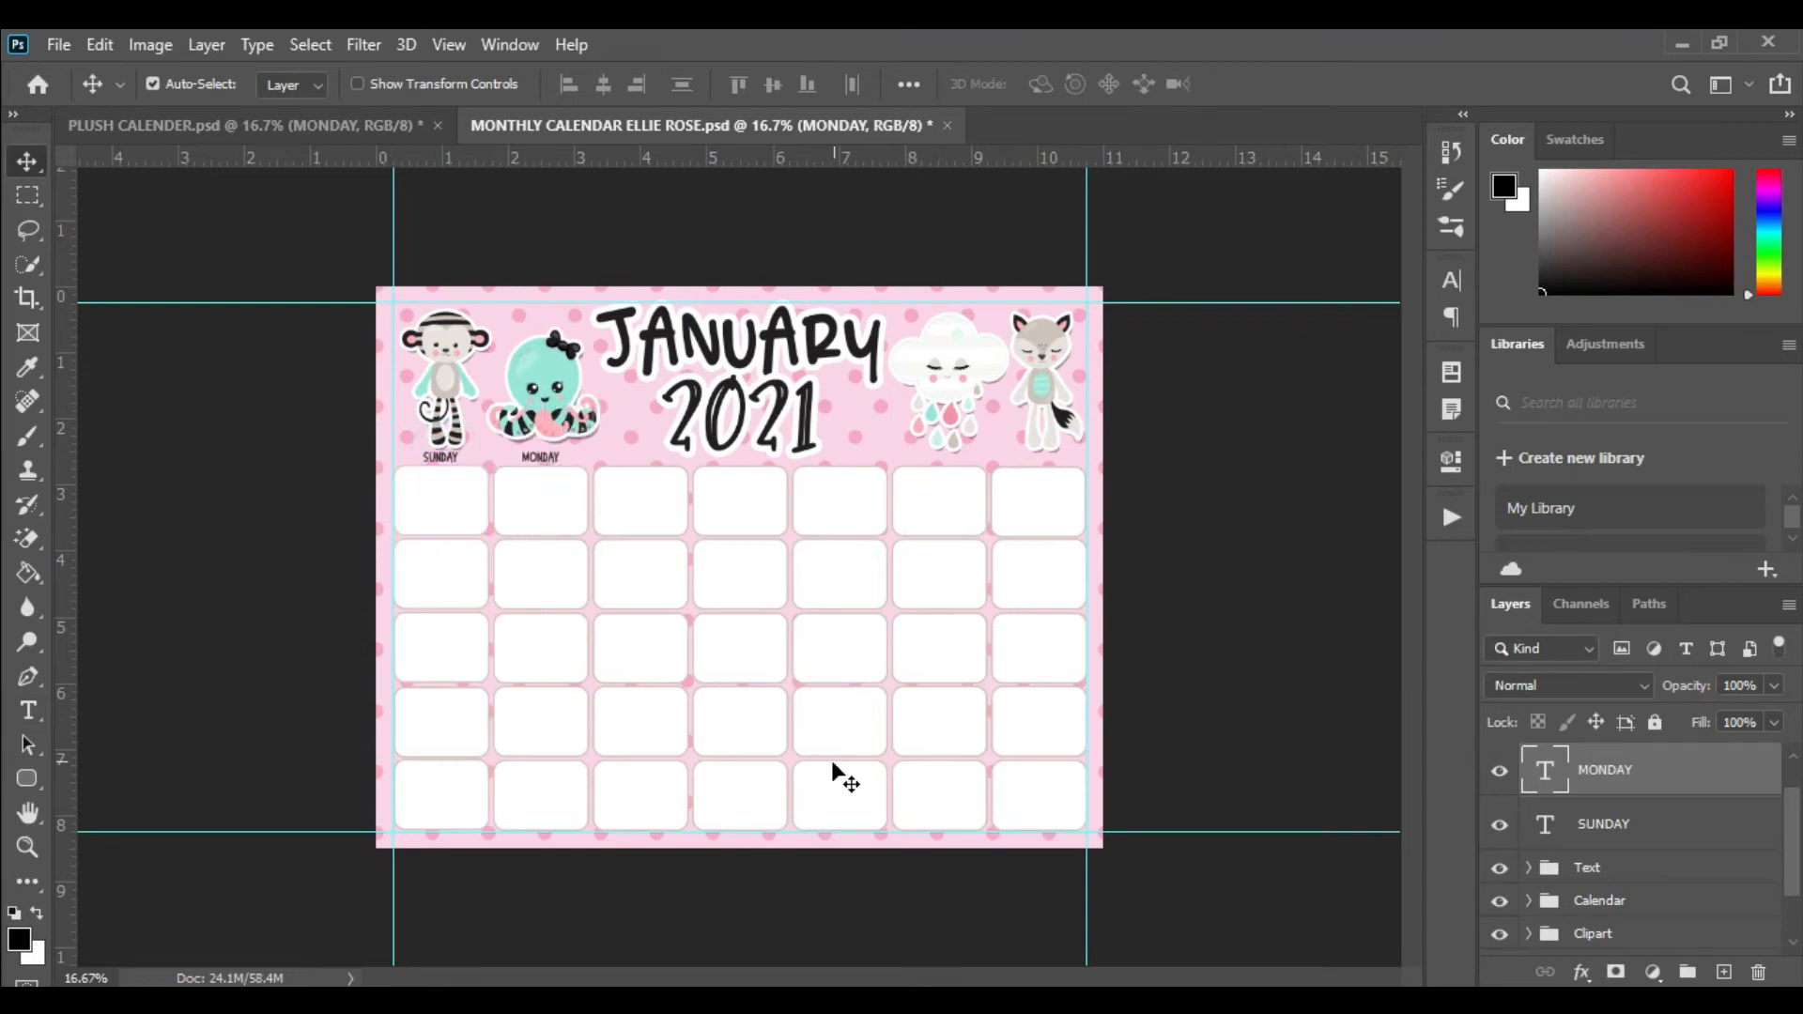
- Duplicate the MONDAY label, change the copy to TUESDAY and place it above the third column
{"action": "left_click_drag", "start_coordinate": [1691, 779], "coordinate": [1726, 977]}
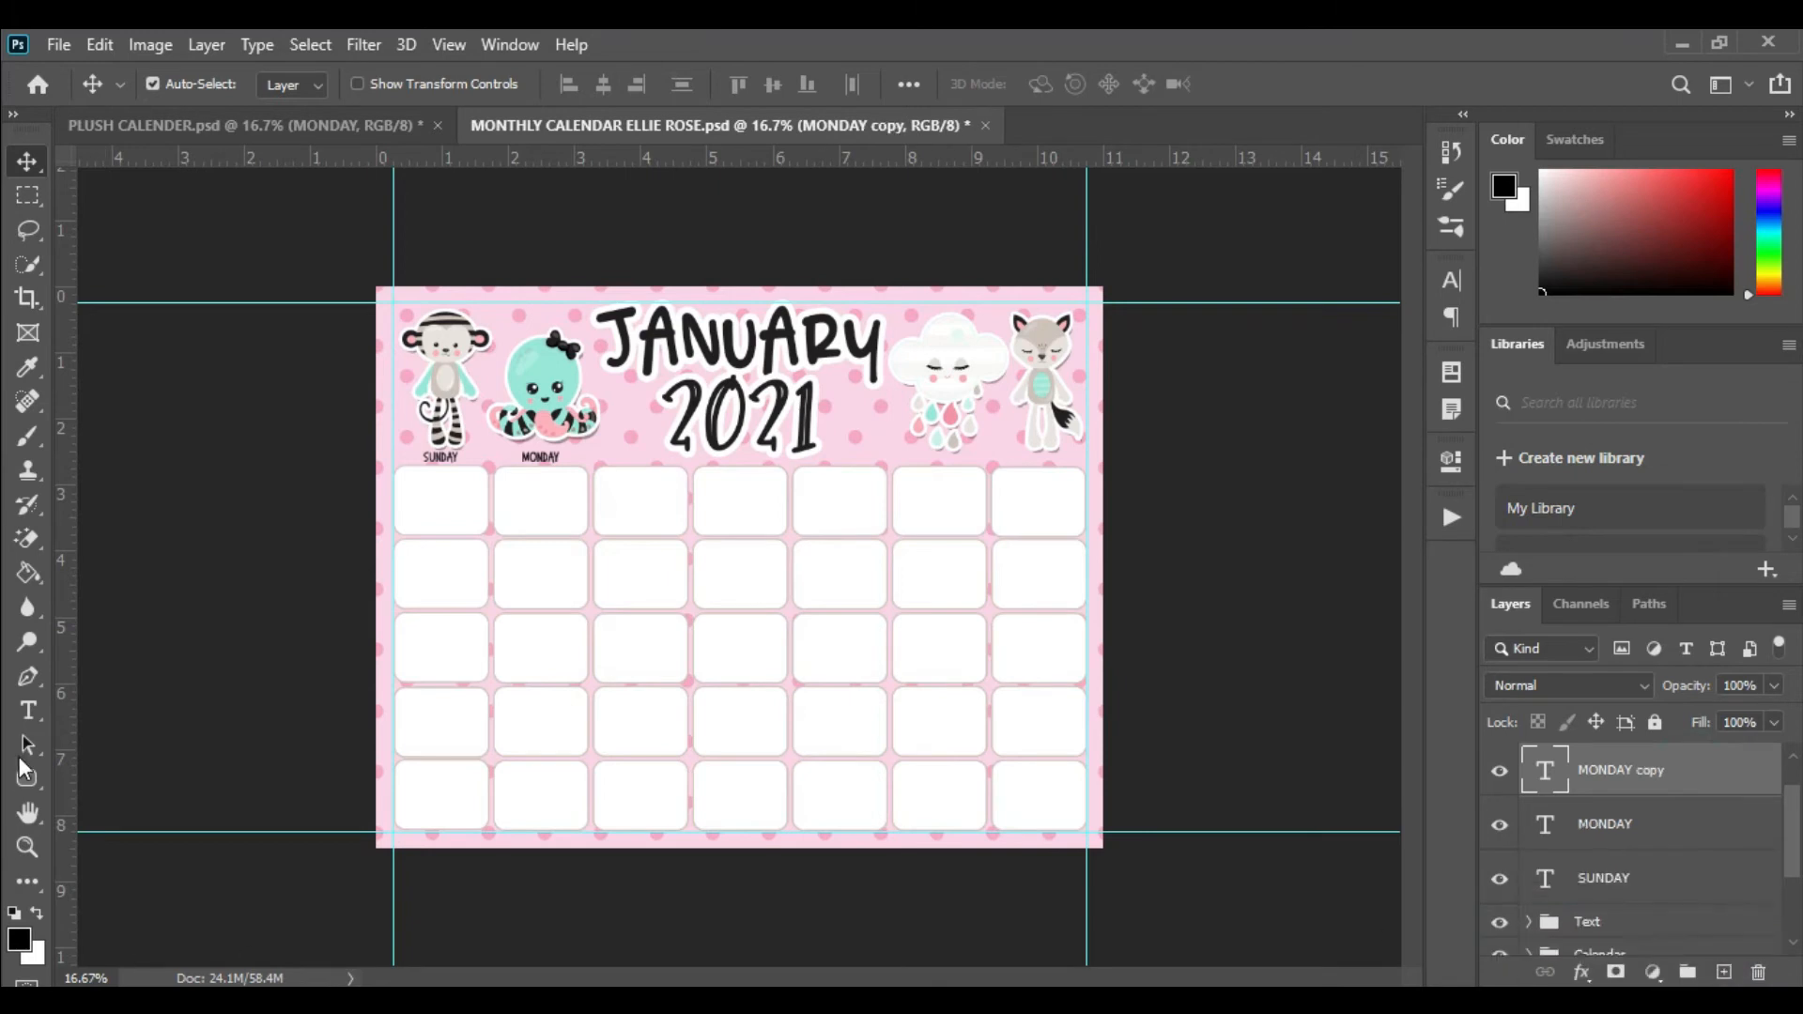
{"action": "left_click", "coordinate": [28, 711]}
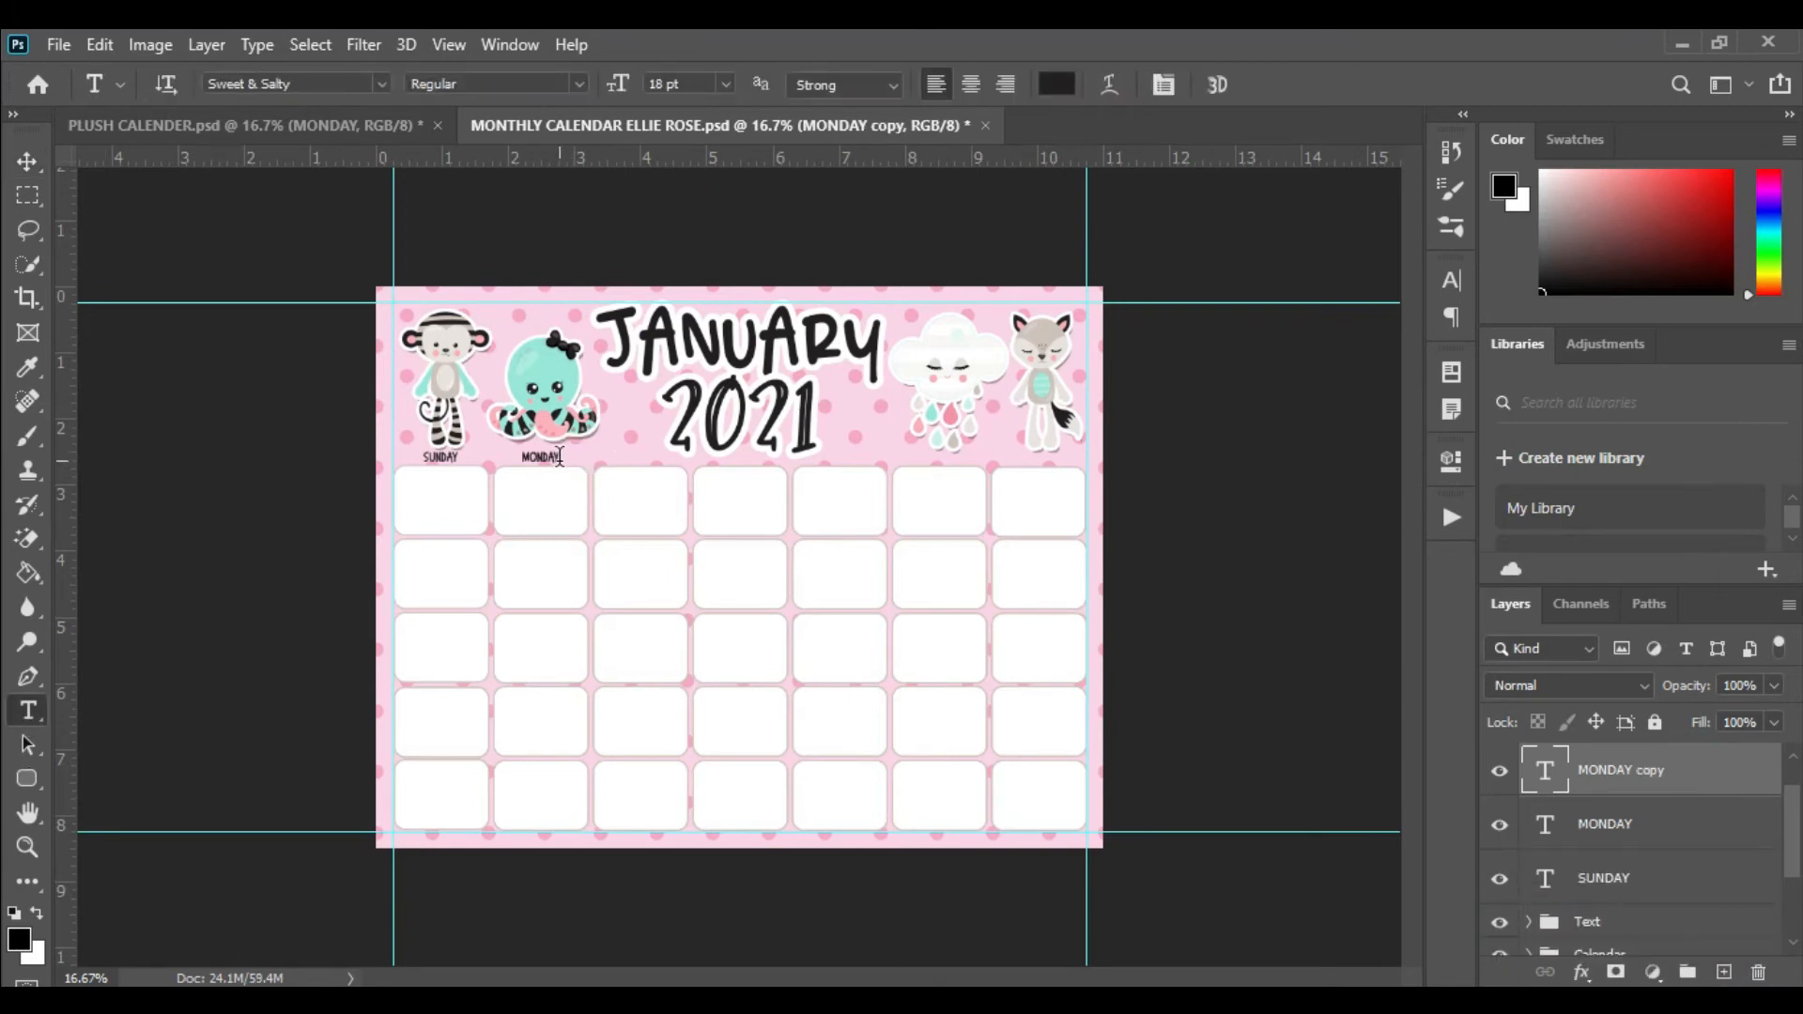
{"action": "double_click", "coordinate": [526, 457]}
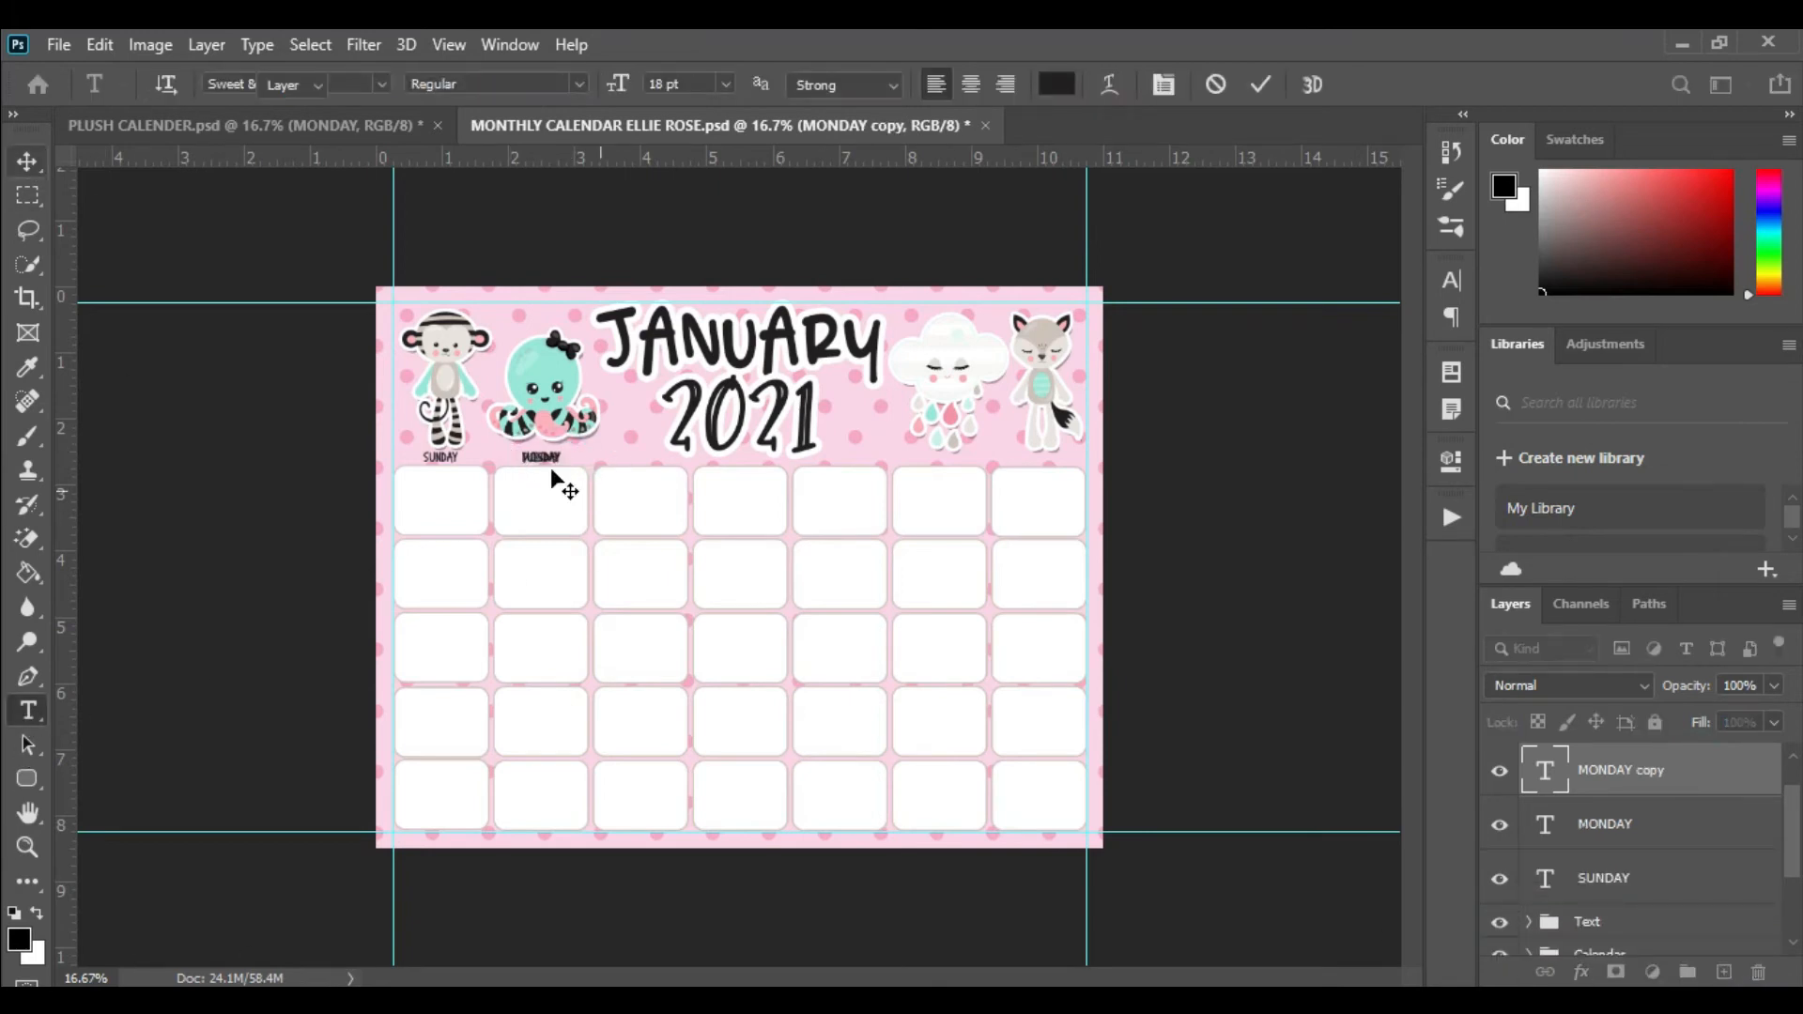
{"action": "key", "text": "ctrl+Return"}
{"action": "left_click_drag", "start_coordinate": [552, 481], "coordinate": [648, 481]}
- Duplicate the TUESDAY label, change the copy to WEDNESDAY and place it above the fourth column
{"action": "key", "text": "ctrl+j"}
{"action": "type", "text": "WEDNESDAY"}
{"action": "key", "text": "ctrl+Return"}
{"action": "left_click_drag", "start_coordinate": [642, 460], "coordinate": [744, 462]}
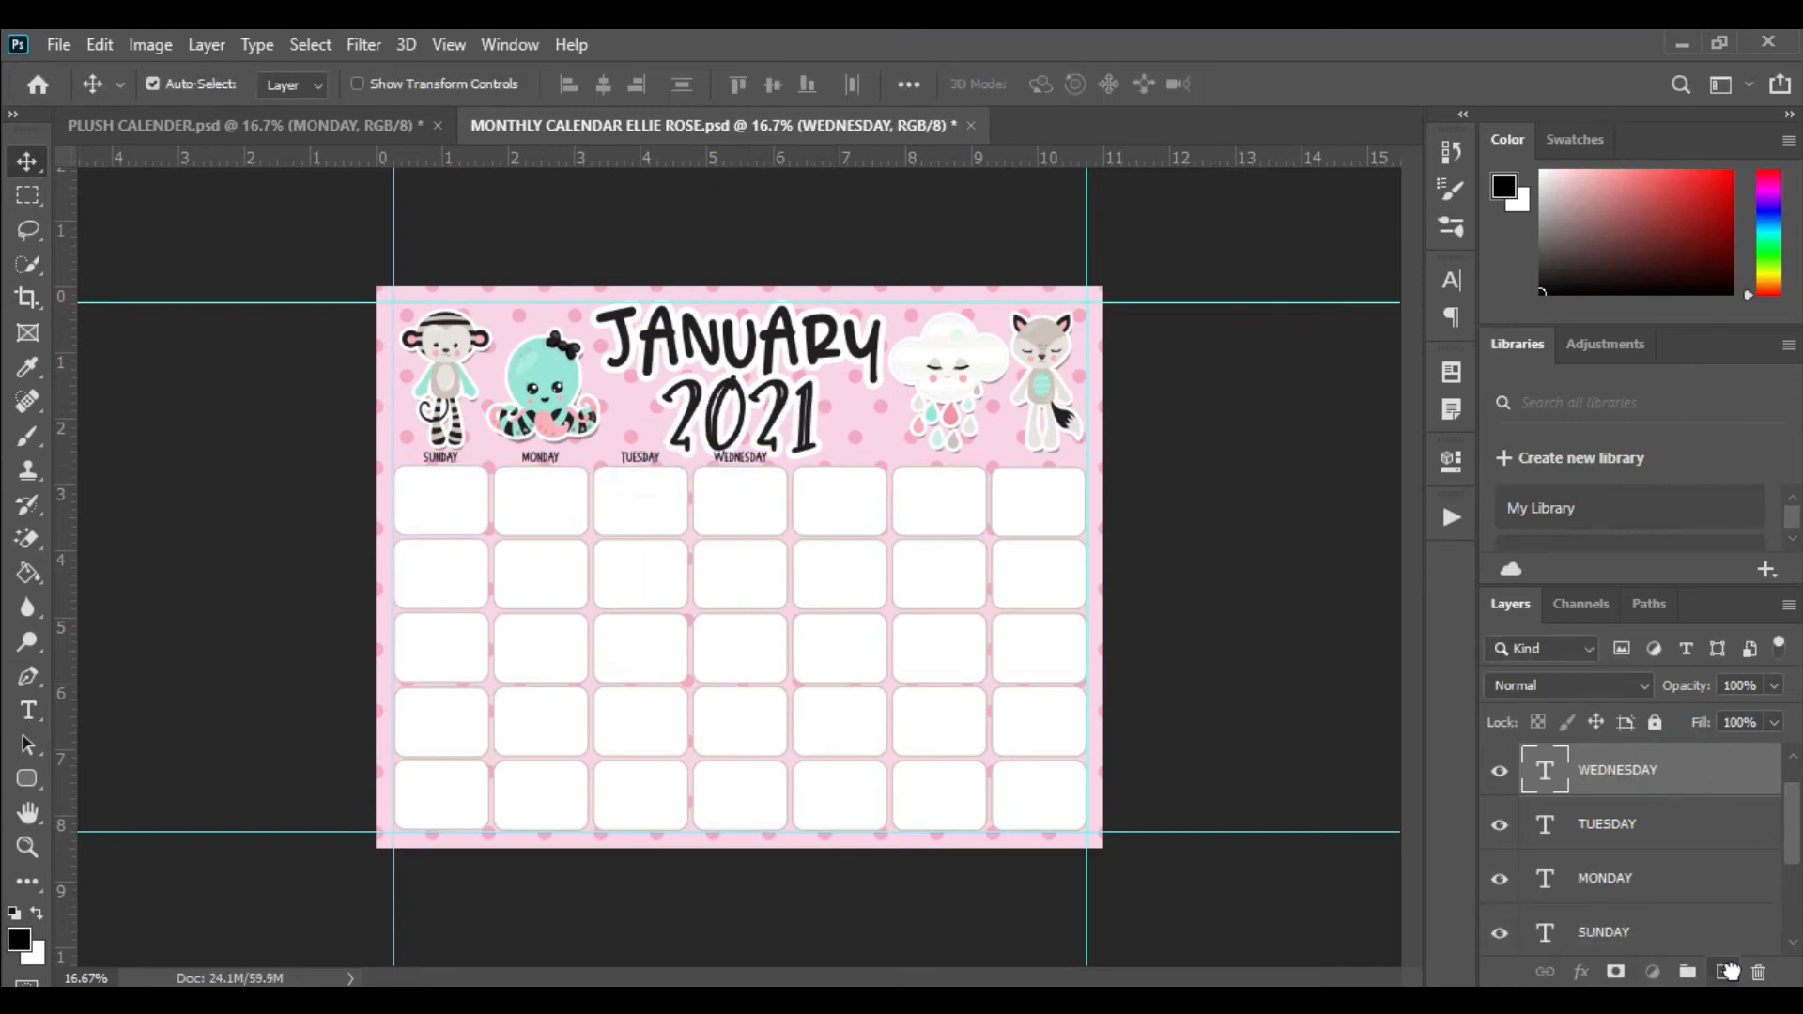
- Duplicate the WEDNESDAY label, retype the copy as the Thursday label and place it above the fifth column
{"action": "left_click_drag", "start_coordinate": [1731, 972], "coordinate": [1731, 972]}
{"action": "key", "text": "t"}
{"action": "double_click", "coordinate": [695, 448]}
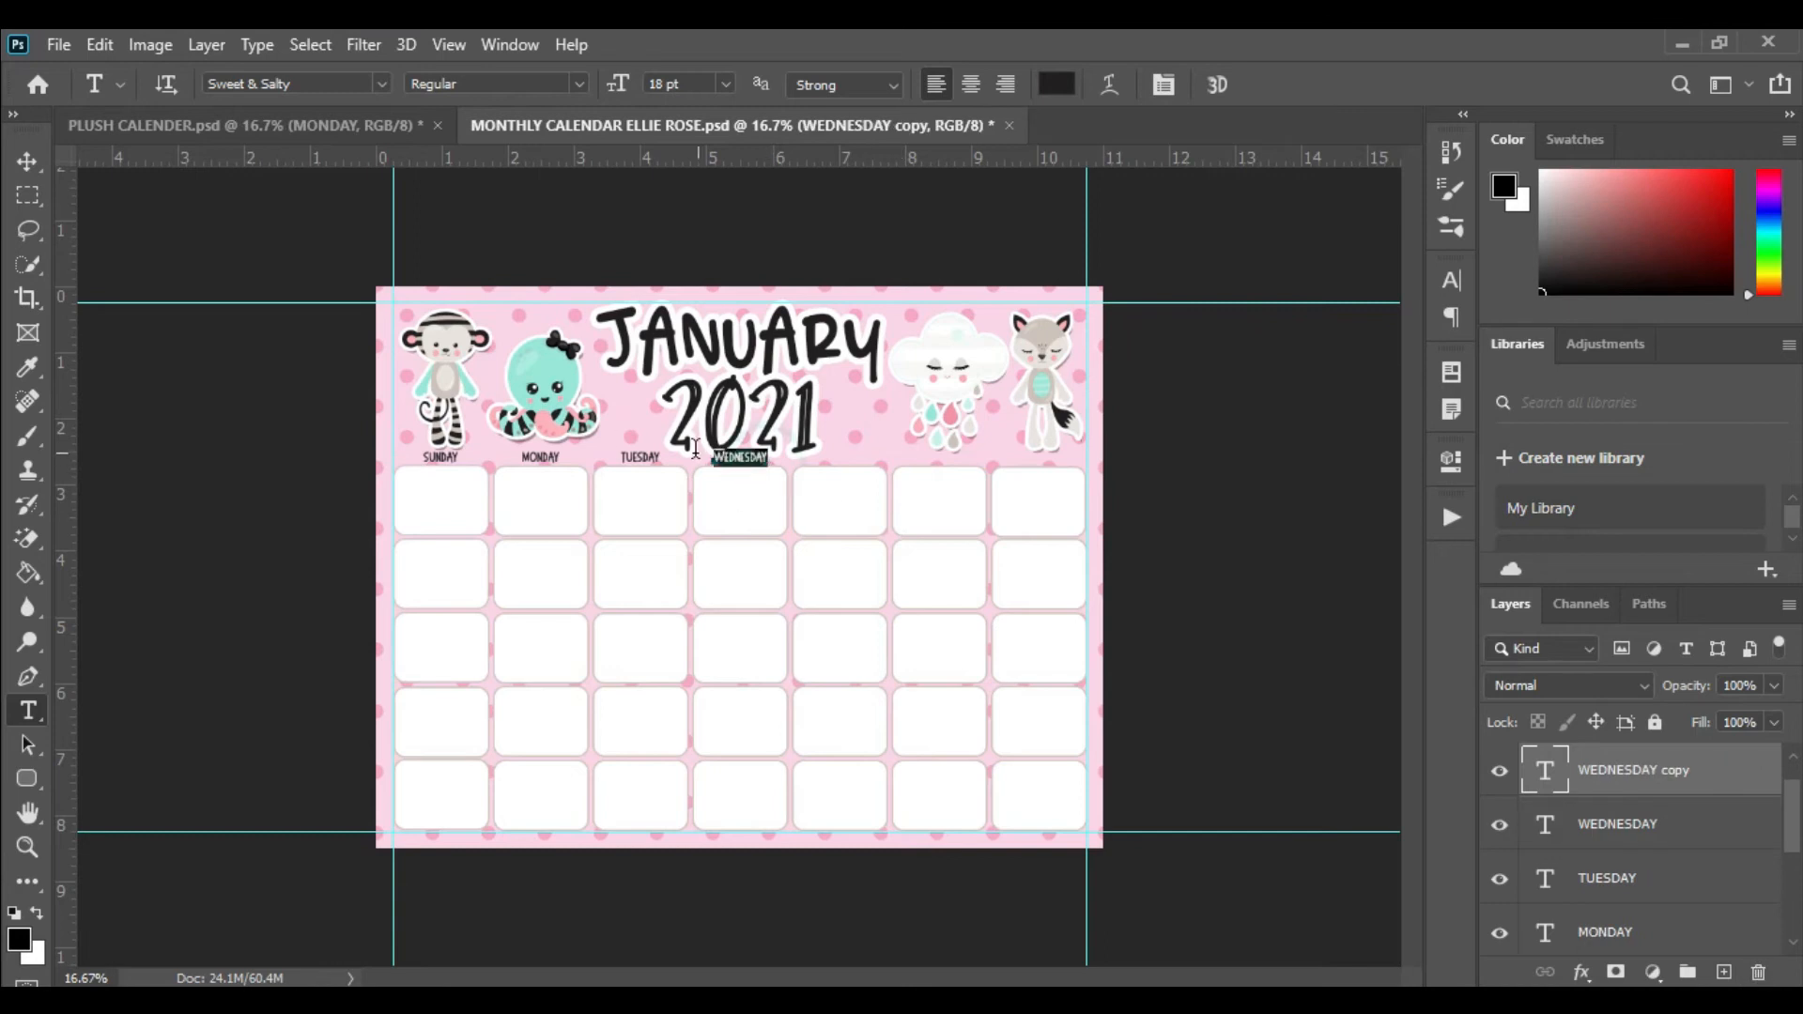
{"action": "type", "text": "THURSDAYTHURSDAY"}
{"action": "key", "text": "ctrl+Return"}
{"action": "left_click_drag", "start_coordinate": [727, 486], "coordinate": [826, 486]}
- Remove the extra letters at the start of the fifth column's label so it reads THURSDAY
{"action": "key", "text": "ctrl+plus"}
{"action": "key", "text": "ctrl+plus"}
{"action": "scroll", "coordinate": [739, 564], "scroll_direction": "up", "scroll_amount": 2}
{"action": "left_click", "coordinate": [892, 449]}
{"action": "key", "text": "BackSpace"}
{"action": "key", "text": "BackSpace"}
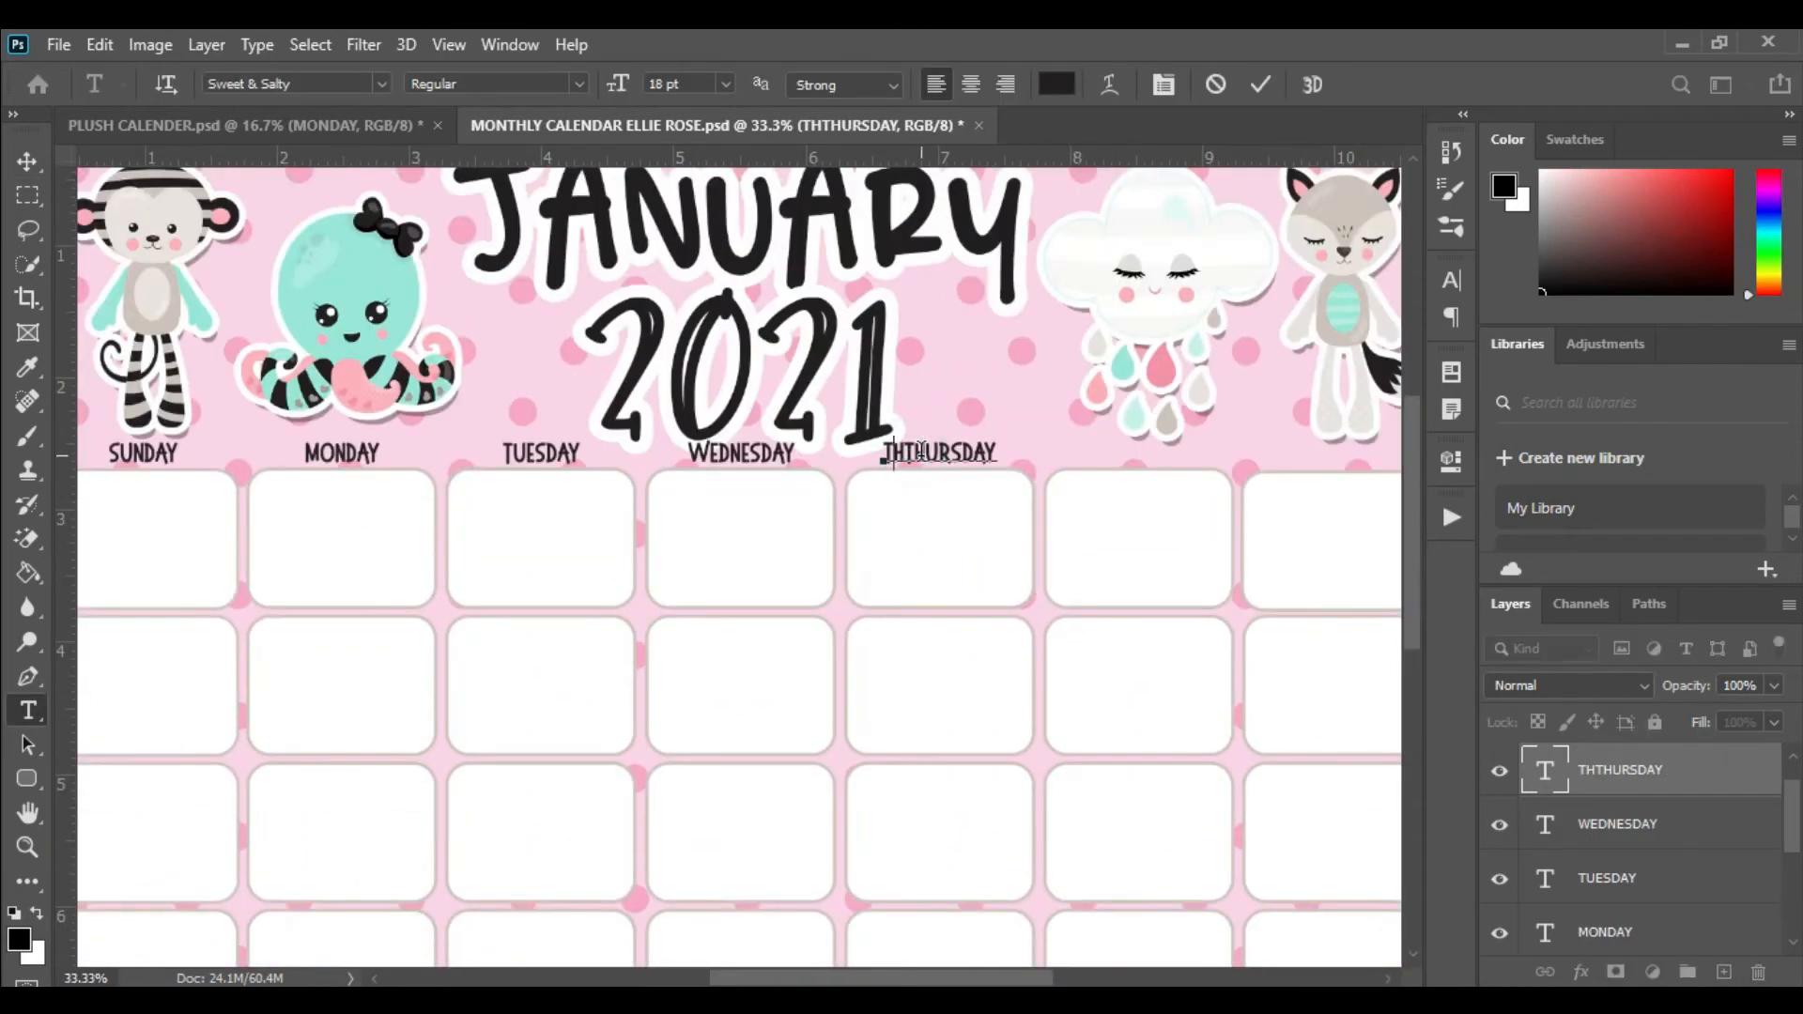
- Copy the THURSDAY label to above the sixth column and change its text to FRIDAY
{"action": "left_click", "coordinate": [27, 161]}
{"action": "left_click_drag", "start_coordinate": [952, 458], "coordinate": [1146, 475]}
{"action": "key", "text": "t"}
{"action": "left_click", "coordinate": [1105, 454]}
{"action": "key", "text": "ctrl+a"}
{"action": "type", "text": "FRIDAY"}
{"action": "key", "text": "ctrl+Return"}
{"action": "key", "text": "v"}
- Copy the FRIDAY label to above the seventh column and change its text to SATURDAY
{"action": "scroll", "coordinate": [623, 652], "scroll_direction": "right", "scroll_amount": 3}
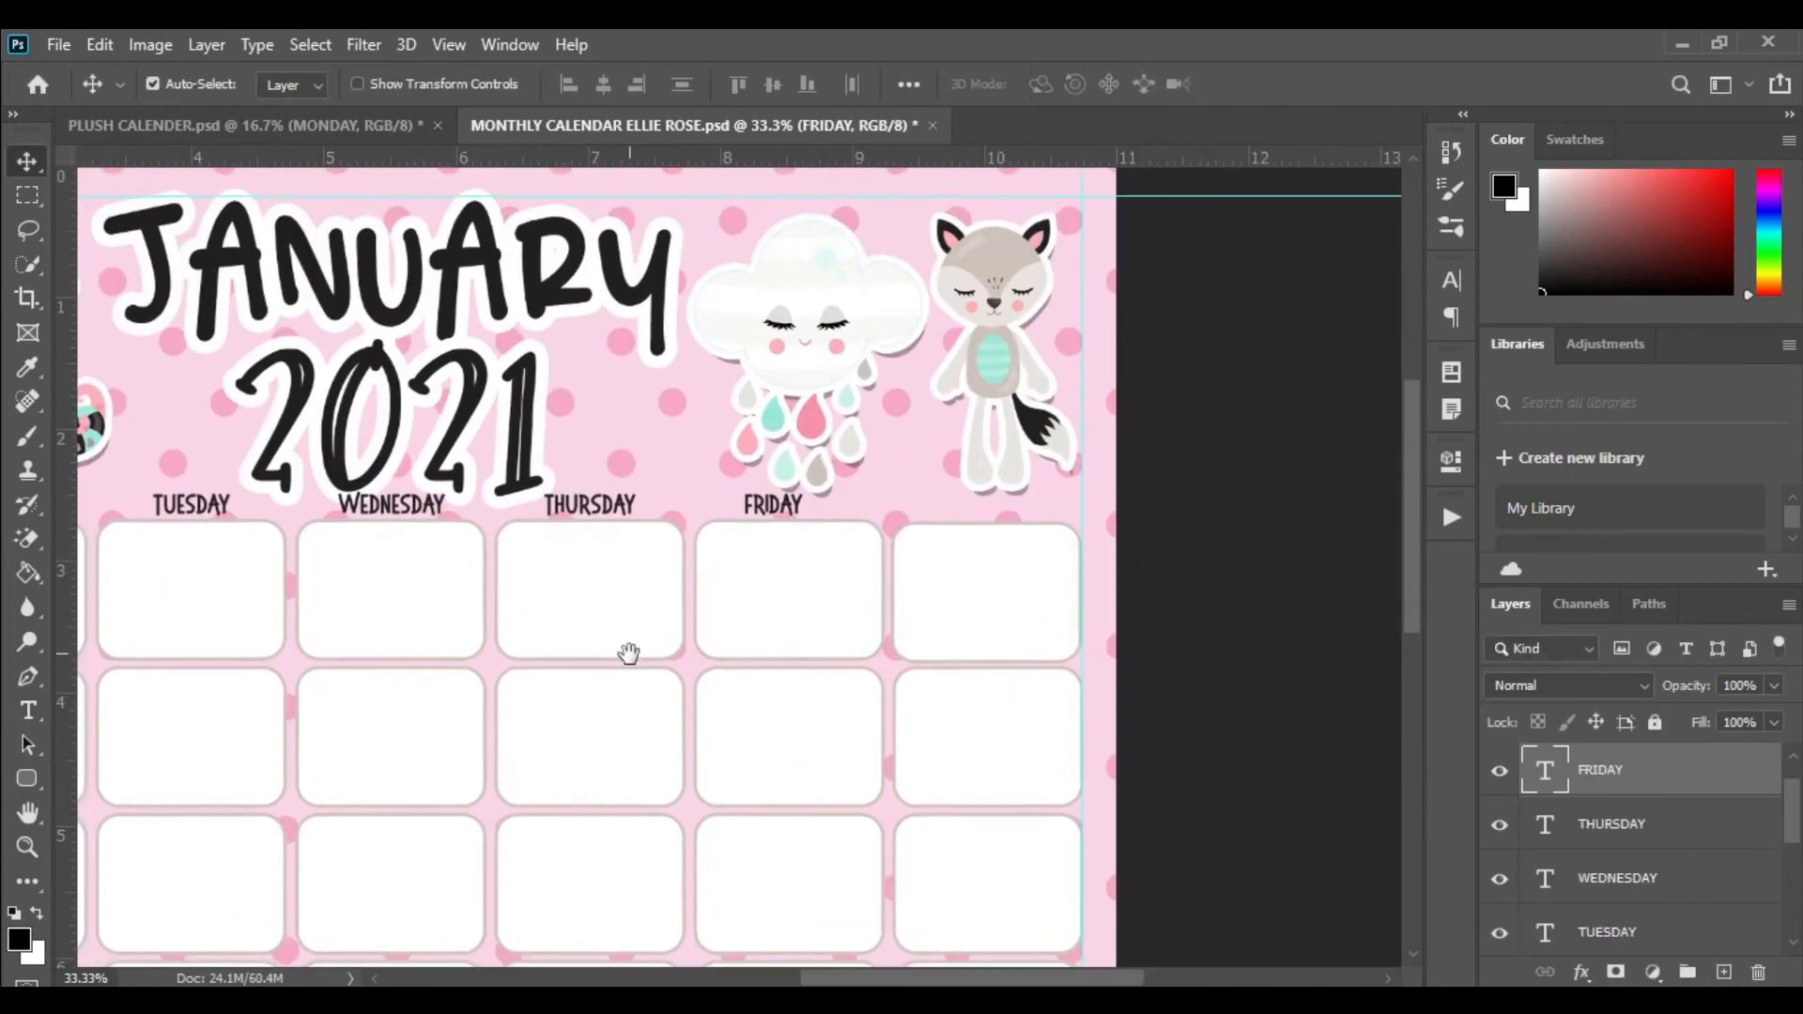
{"action": "left_click_drag", "start_coordinate": [775, 512], "coordinate": [996, 507]}
{"action": "key", "text": "t"}
{"action": "left_click", "coordinate": [986, 507]}
{"action": "key", "text": "ctrl+a"}
{"action": "type", "text": "SATURDAY"}
{"action": "key", "text": "ctrl+Return"}
{"action": "key", "text": "v"}
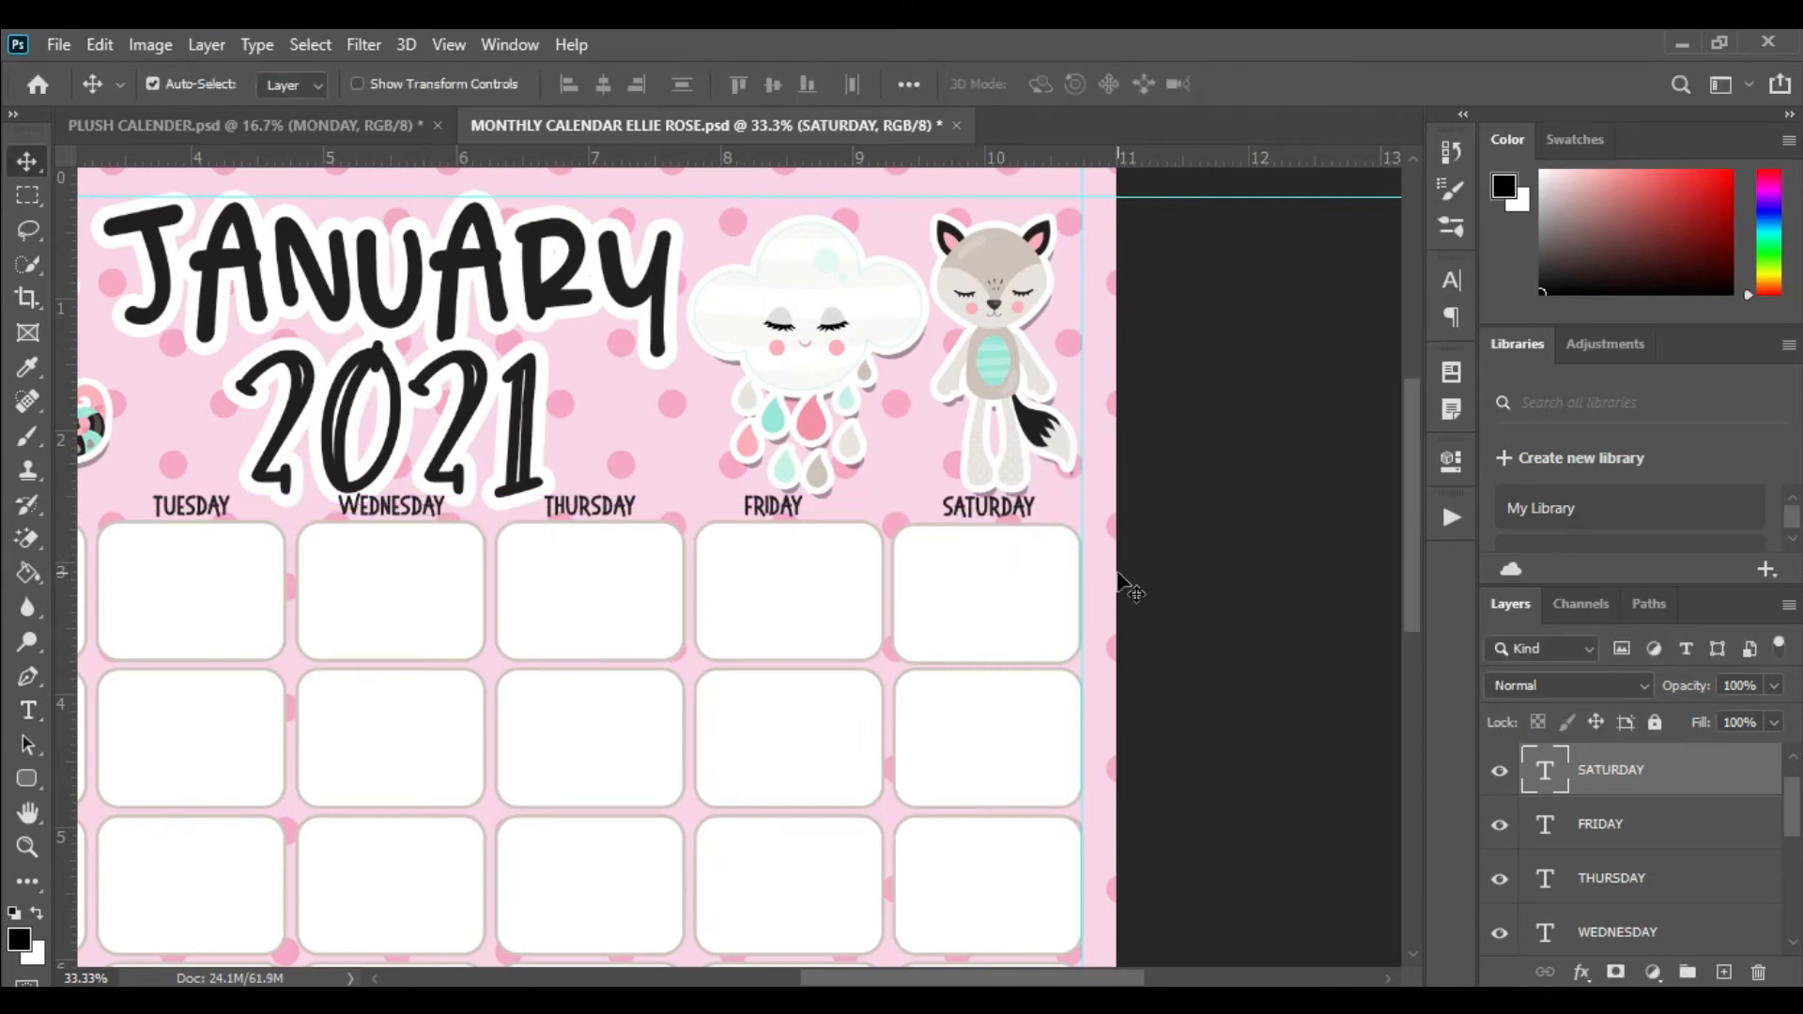
- Go through the weekday labels back to SUNDAY and nudge SUNDAY slightly down to line up with the others
{"action": "left_click", "coordinate": [785, 512]}
{"action": "left_click", "coordinate": [601, 515]}
{"action": "left_click", "coordinate": [422, 512]}
{"action": "left_click", "coordinate": [229, 511]}
{"action": "scroll", "coordinate": [229, 515], "scroll_direction": "left", "scroll_amount": 5}
{"action": "left_click", "coordinate": [667, 554]}
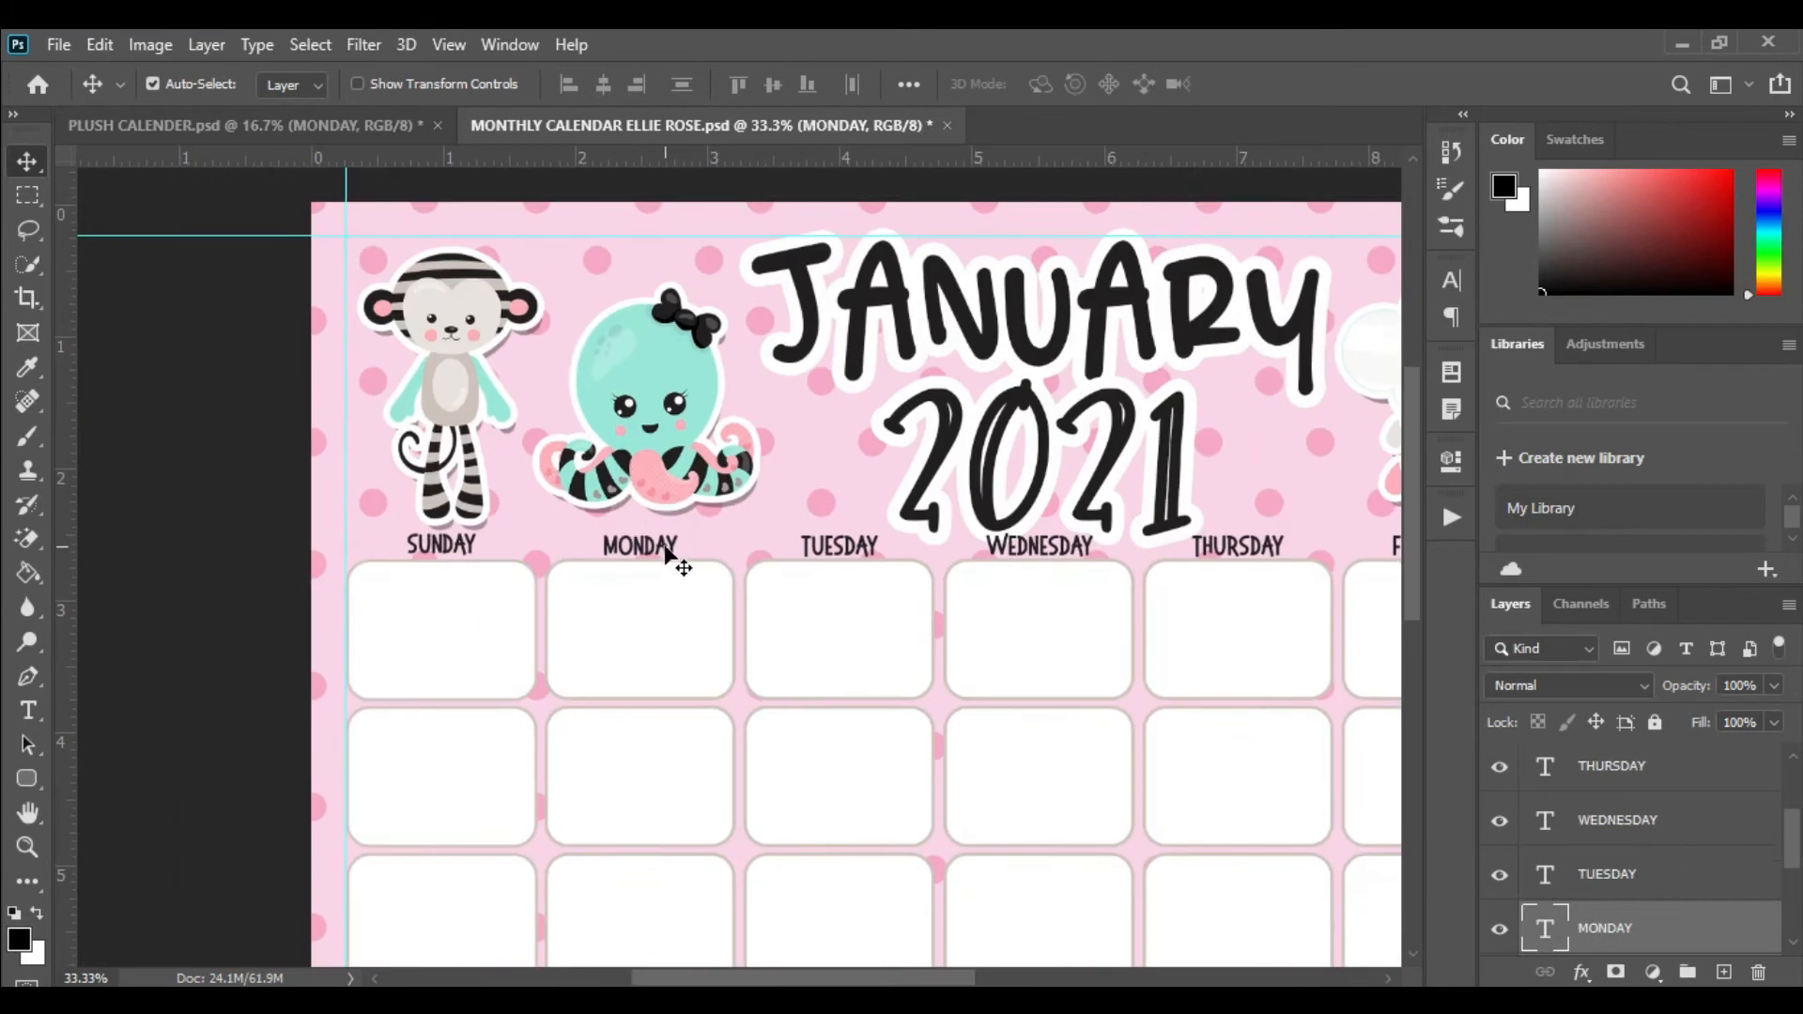
{"action": "left_click", "coordinate": [460, 553]}
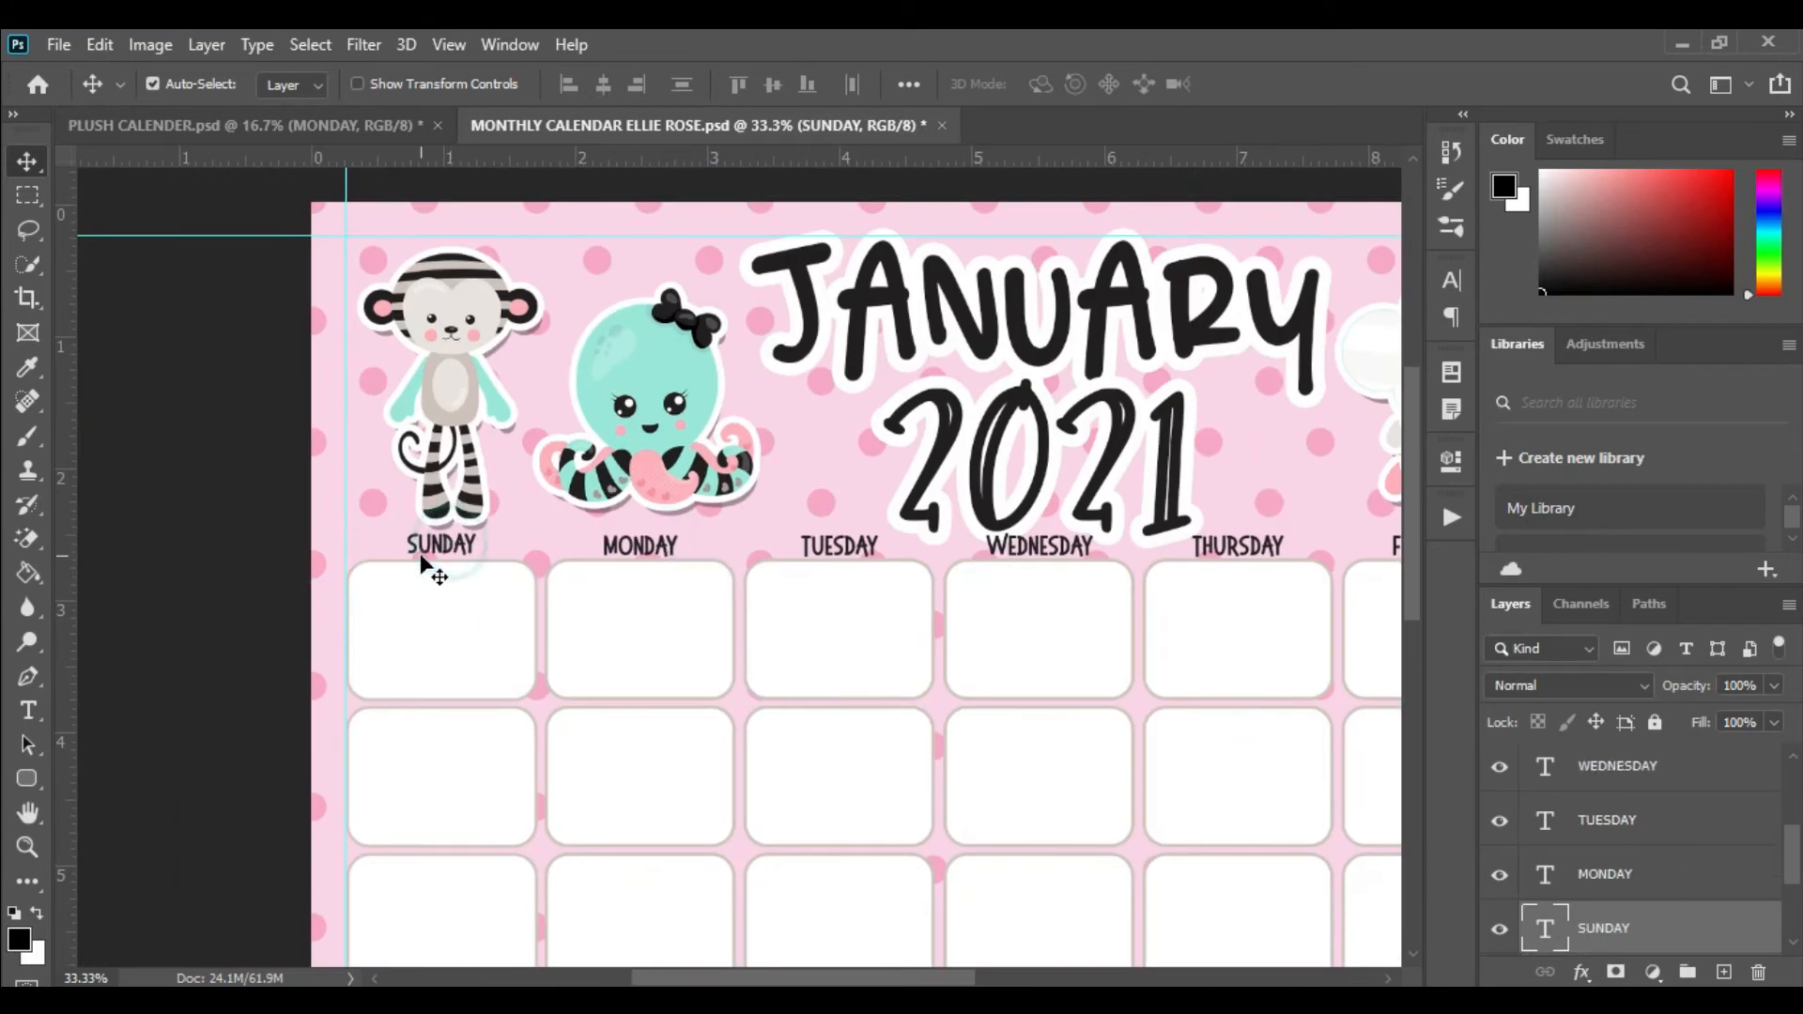
{"action": "key", "text": "Down"}
{"action": "key", "text": "Down"}
{"action": "key", "text": "Down"}
{"action": "key", "text": "Down"}
{"action": "key", "text": "Down"}
{"action": "key", "text": "Down"}
{"action": "key", "text": "Down"}
{"action": "scroll", "coordinate": [1165, 470], "scroll_direction": "up", "scroll_amount": 1}
{"action": "scroll", "coordinate": [1165, 470], "scroll_direction": "up", "scroll_amount": 1}
- Reduce the white outside stroke of the 2021 title text to 13 px
{"action": "left_click", "coordinate": [1130, 479]}
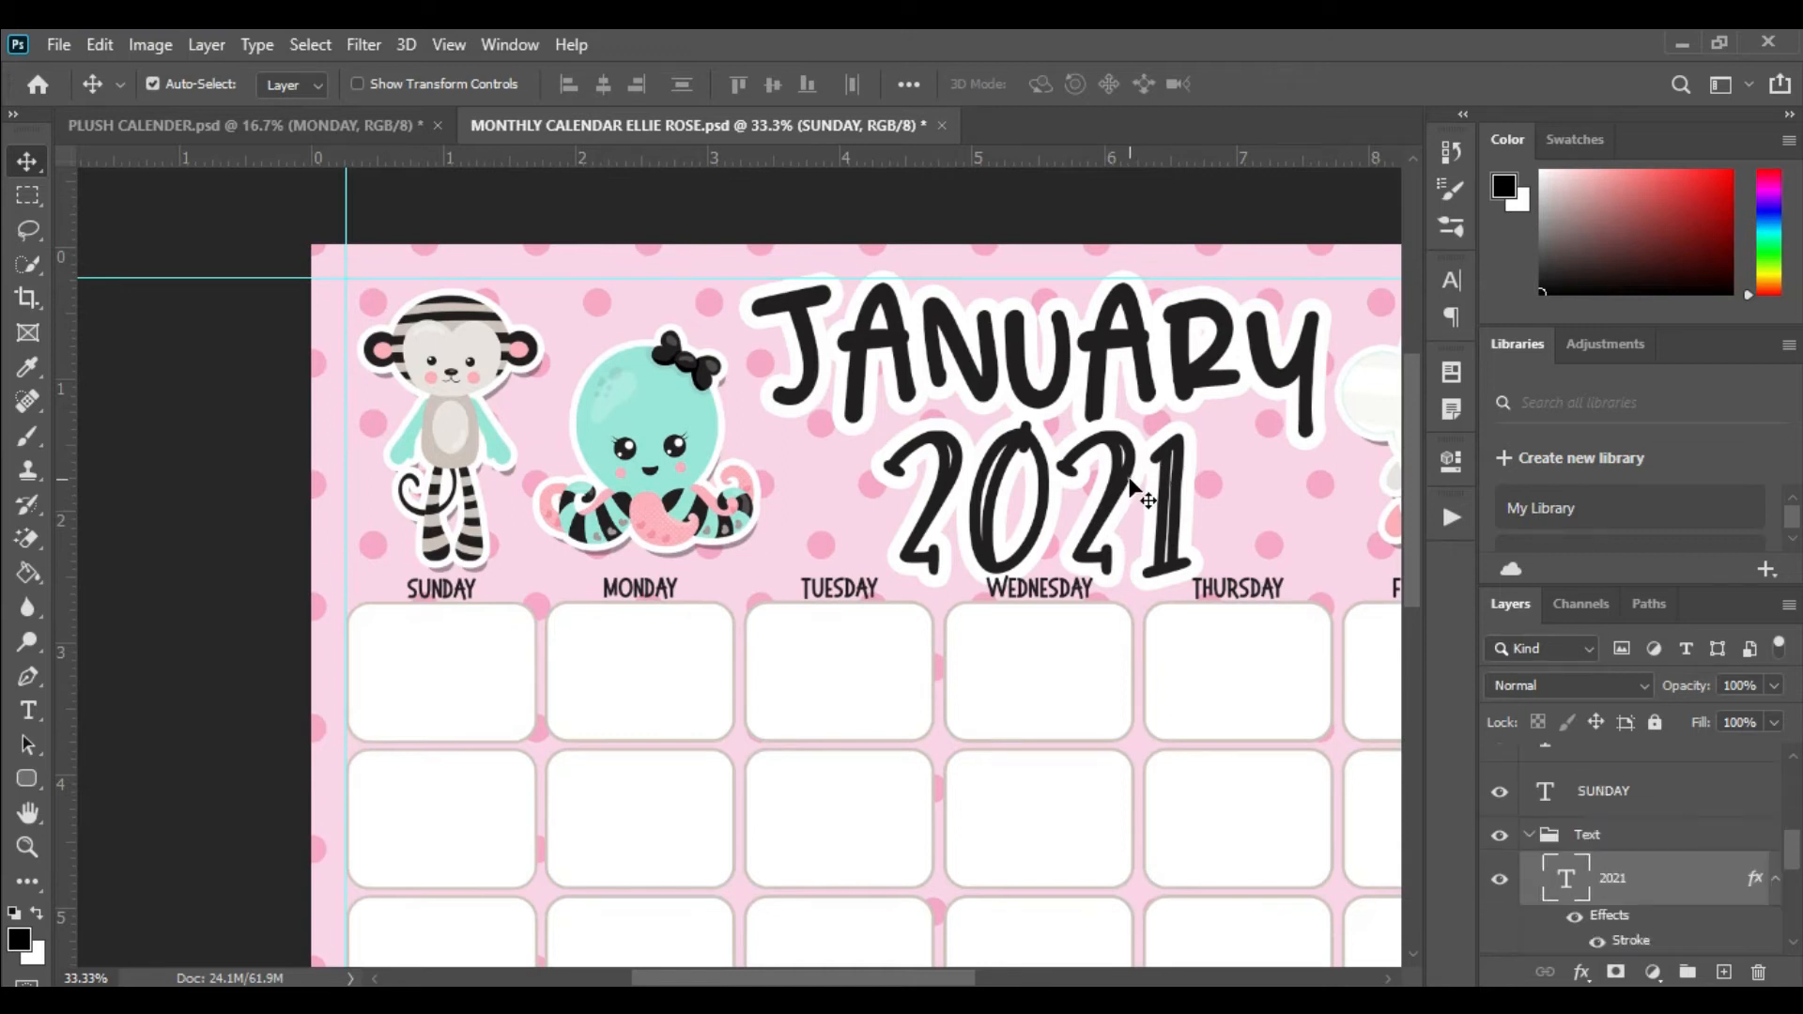
{"action": "scroll", "coordinate": [1669, 870], "scroll_direction": "down", "scroll_amount": 1}
{"action": "double_click", "coordinate": [1634, 850]}
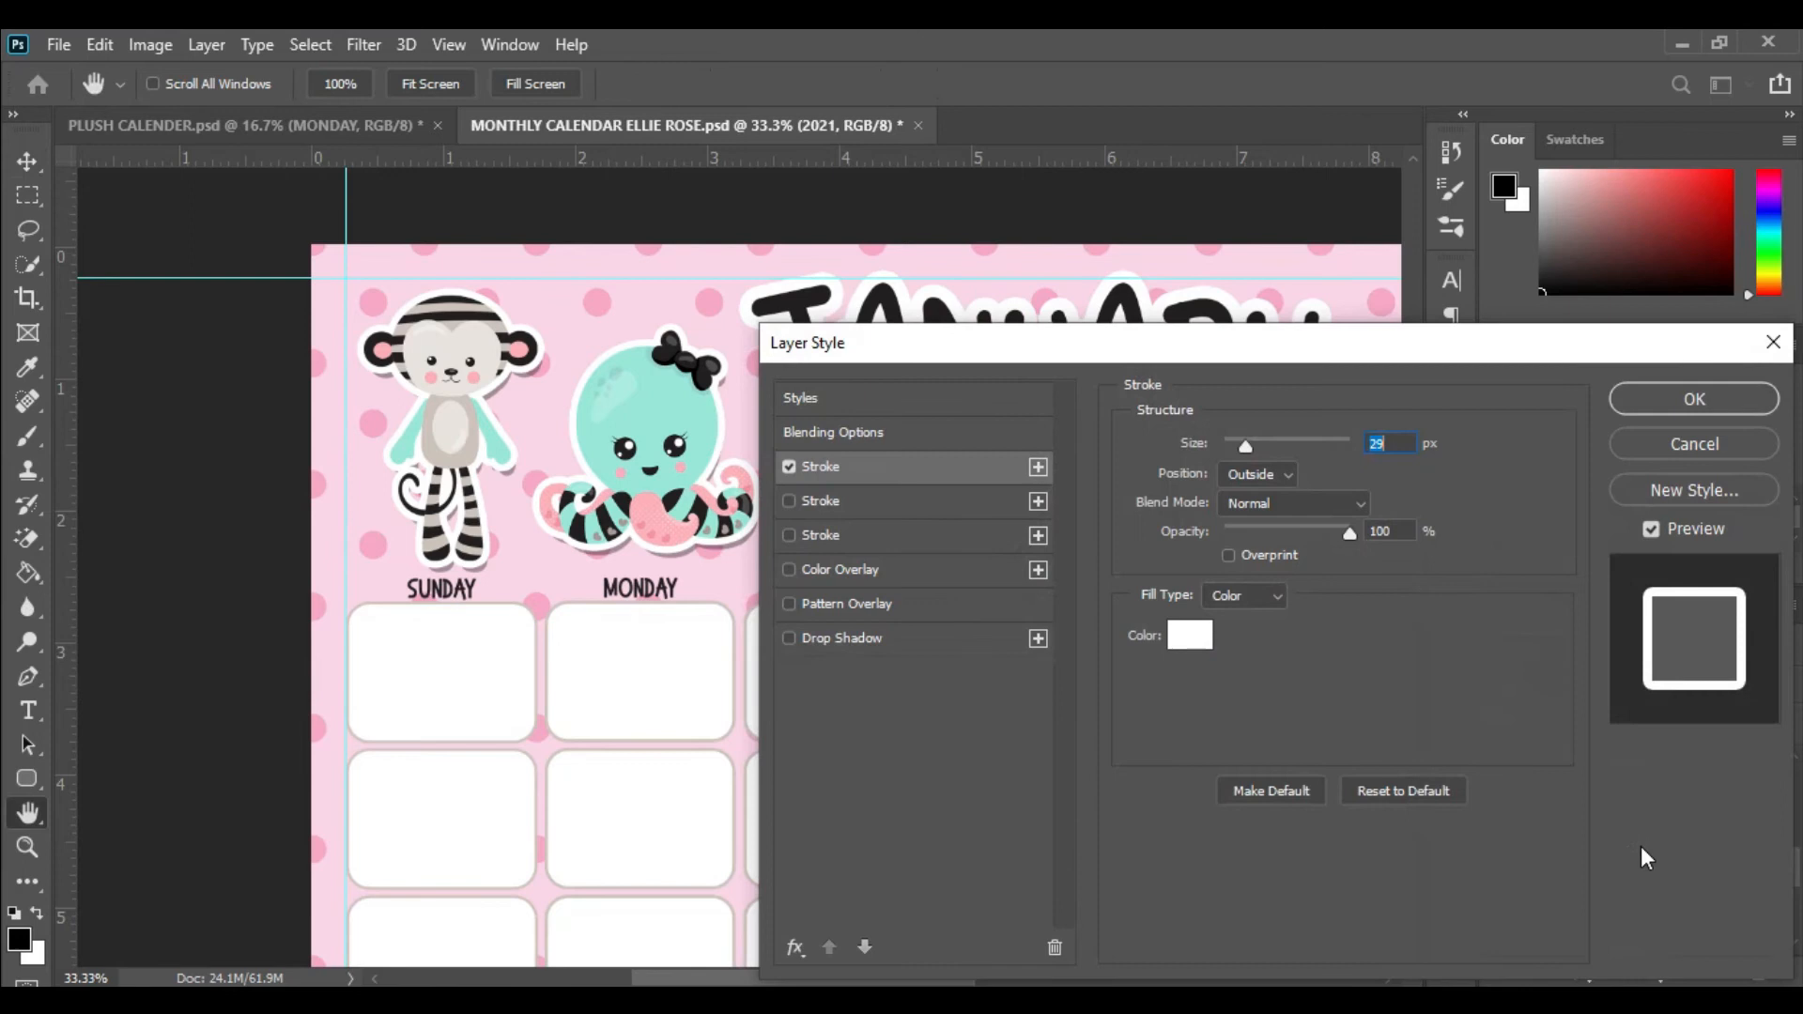
{"action": "left_click_drag", "start_coordinate": [1226, 346], "coordinate": [1080, 599]}
{"action": "left_click_drag", "start_coordinate": [1099, 701], "coordinate": [1093, 702]}
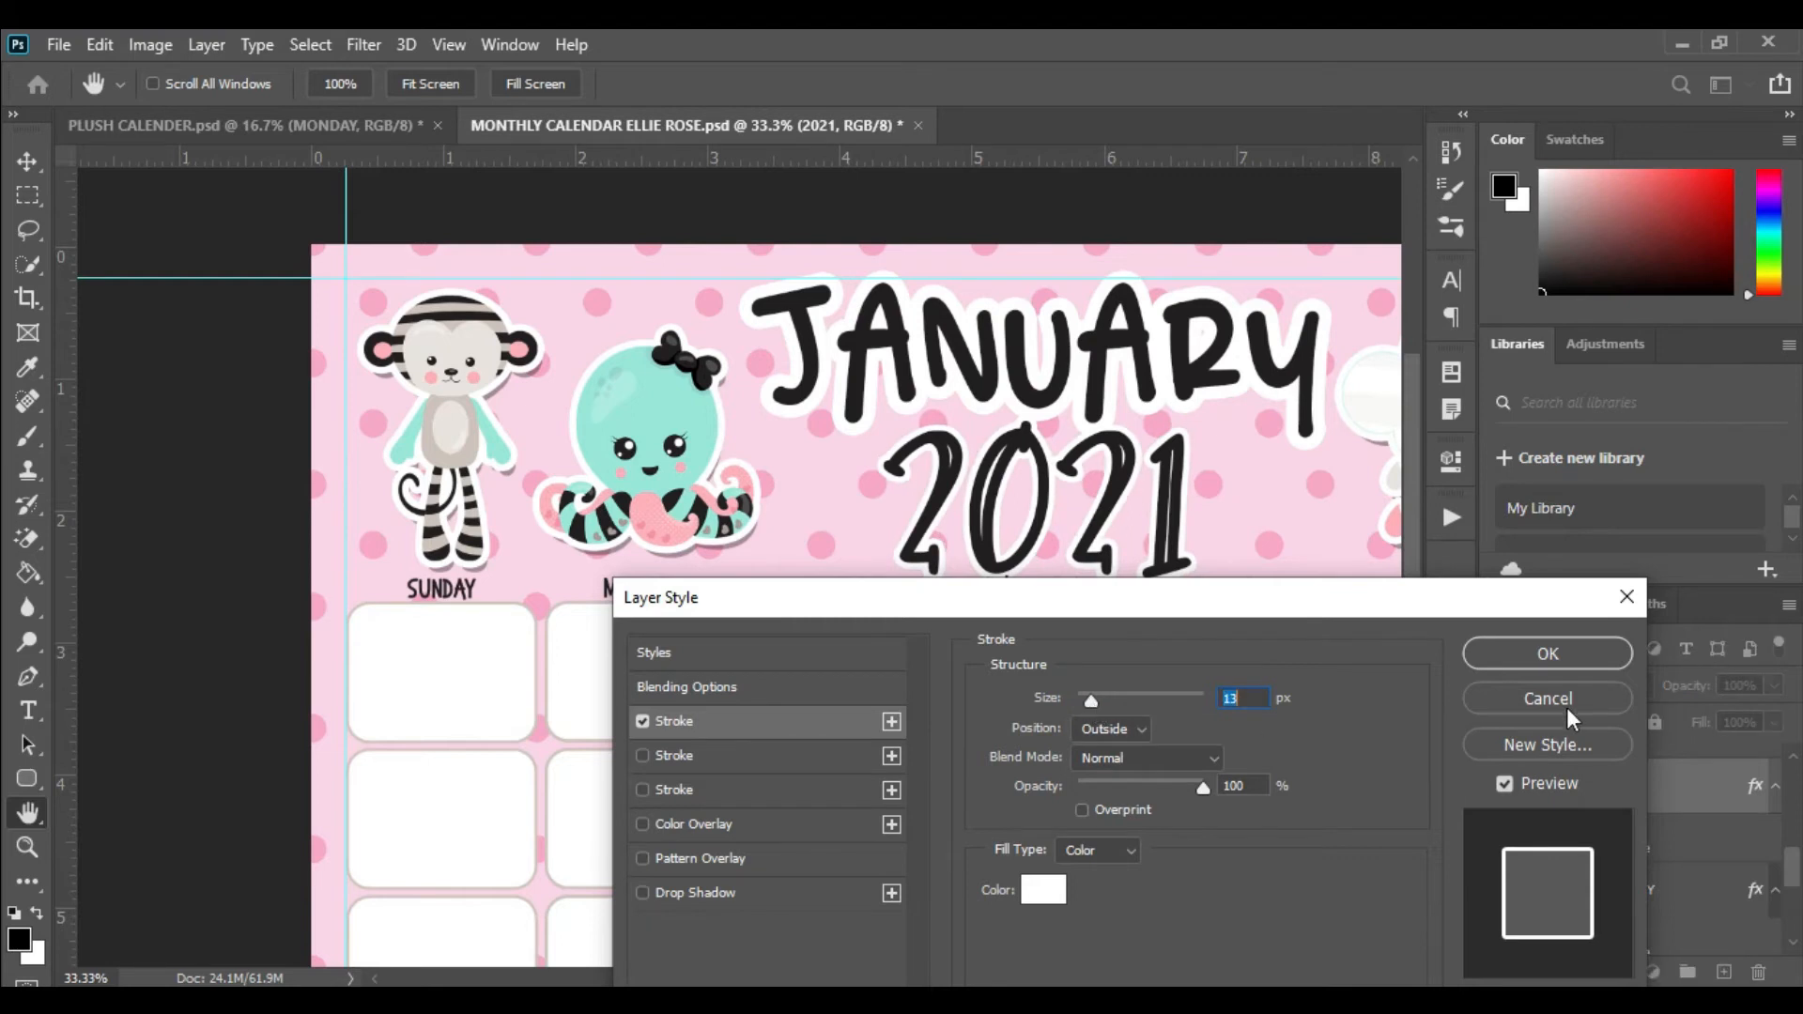
{"action": "left_click", "coordinate": [1572, 656]}
- Reduce the white outside stroke of the JANUARY title text to 18 px
{"action": "left_click", "coordinate": [1676, 881]}
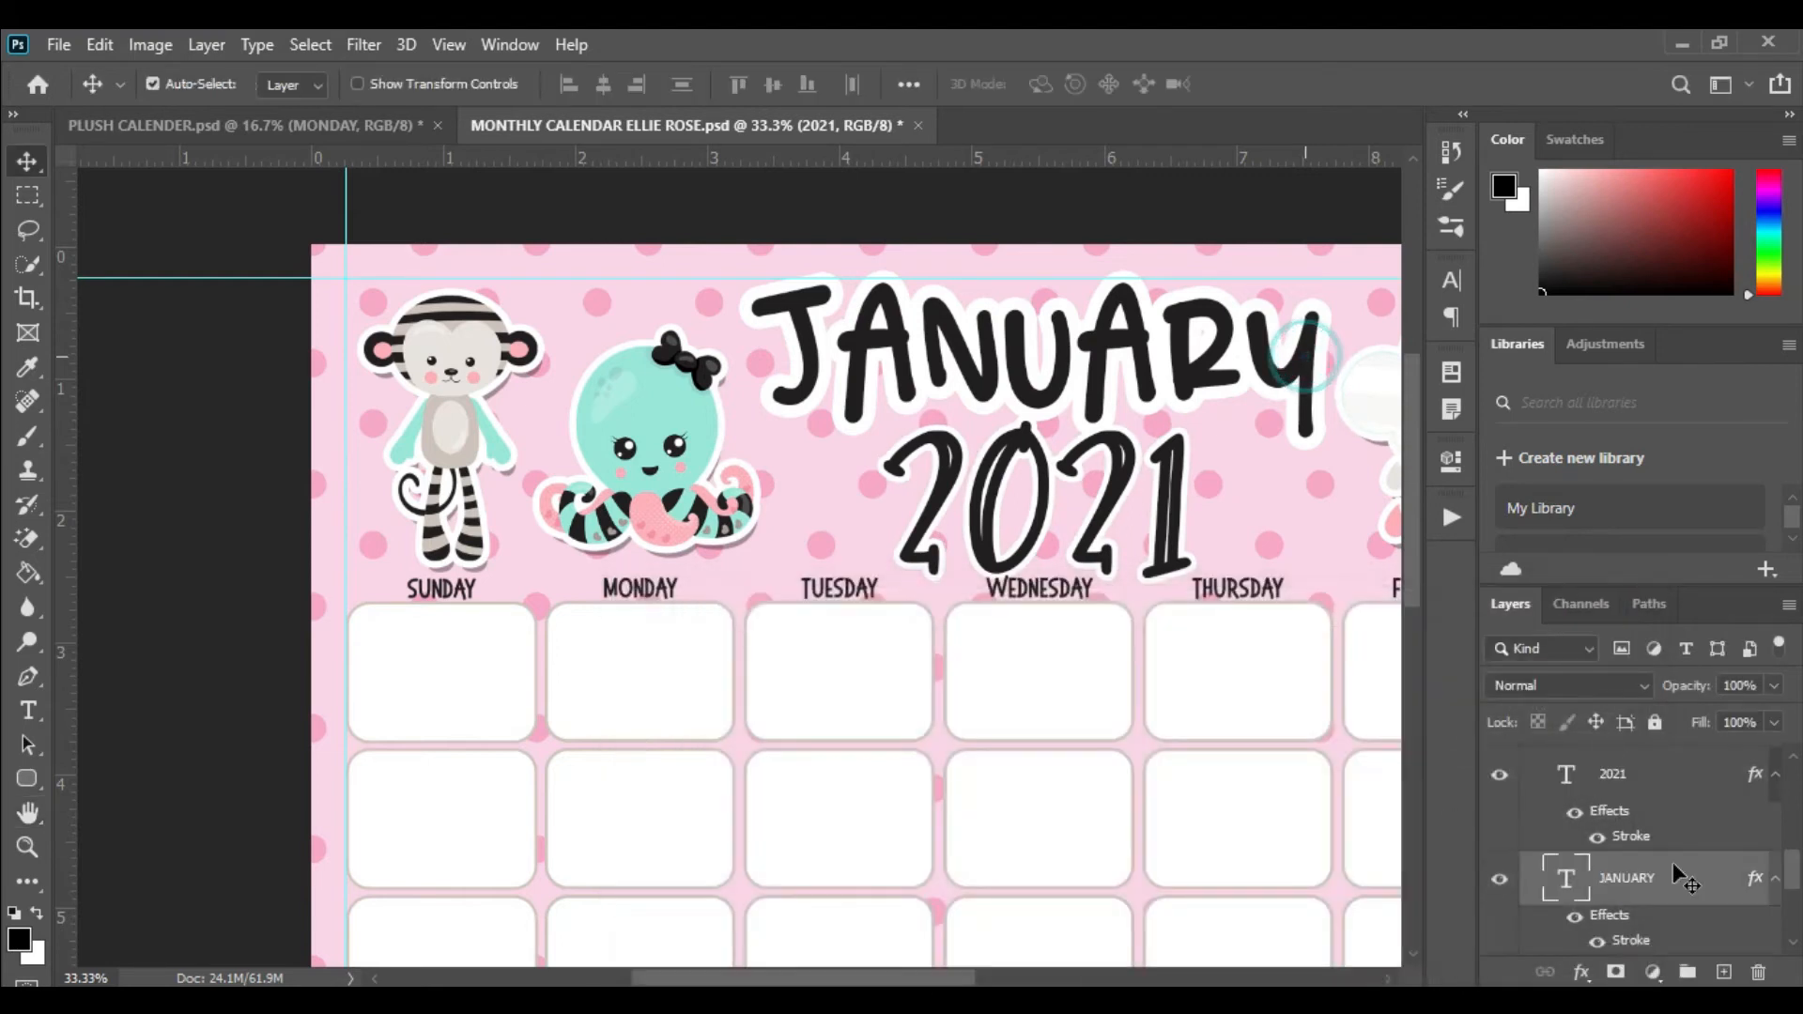
{"action": "double_click", "coordinate": [1632, 941]}
{"action": "left_click_drag", "start_coordinate": [1168, 353], "coordinate": [1166, 439]}
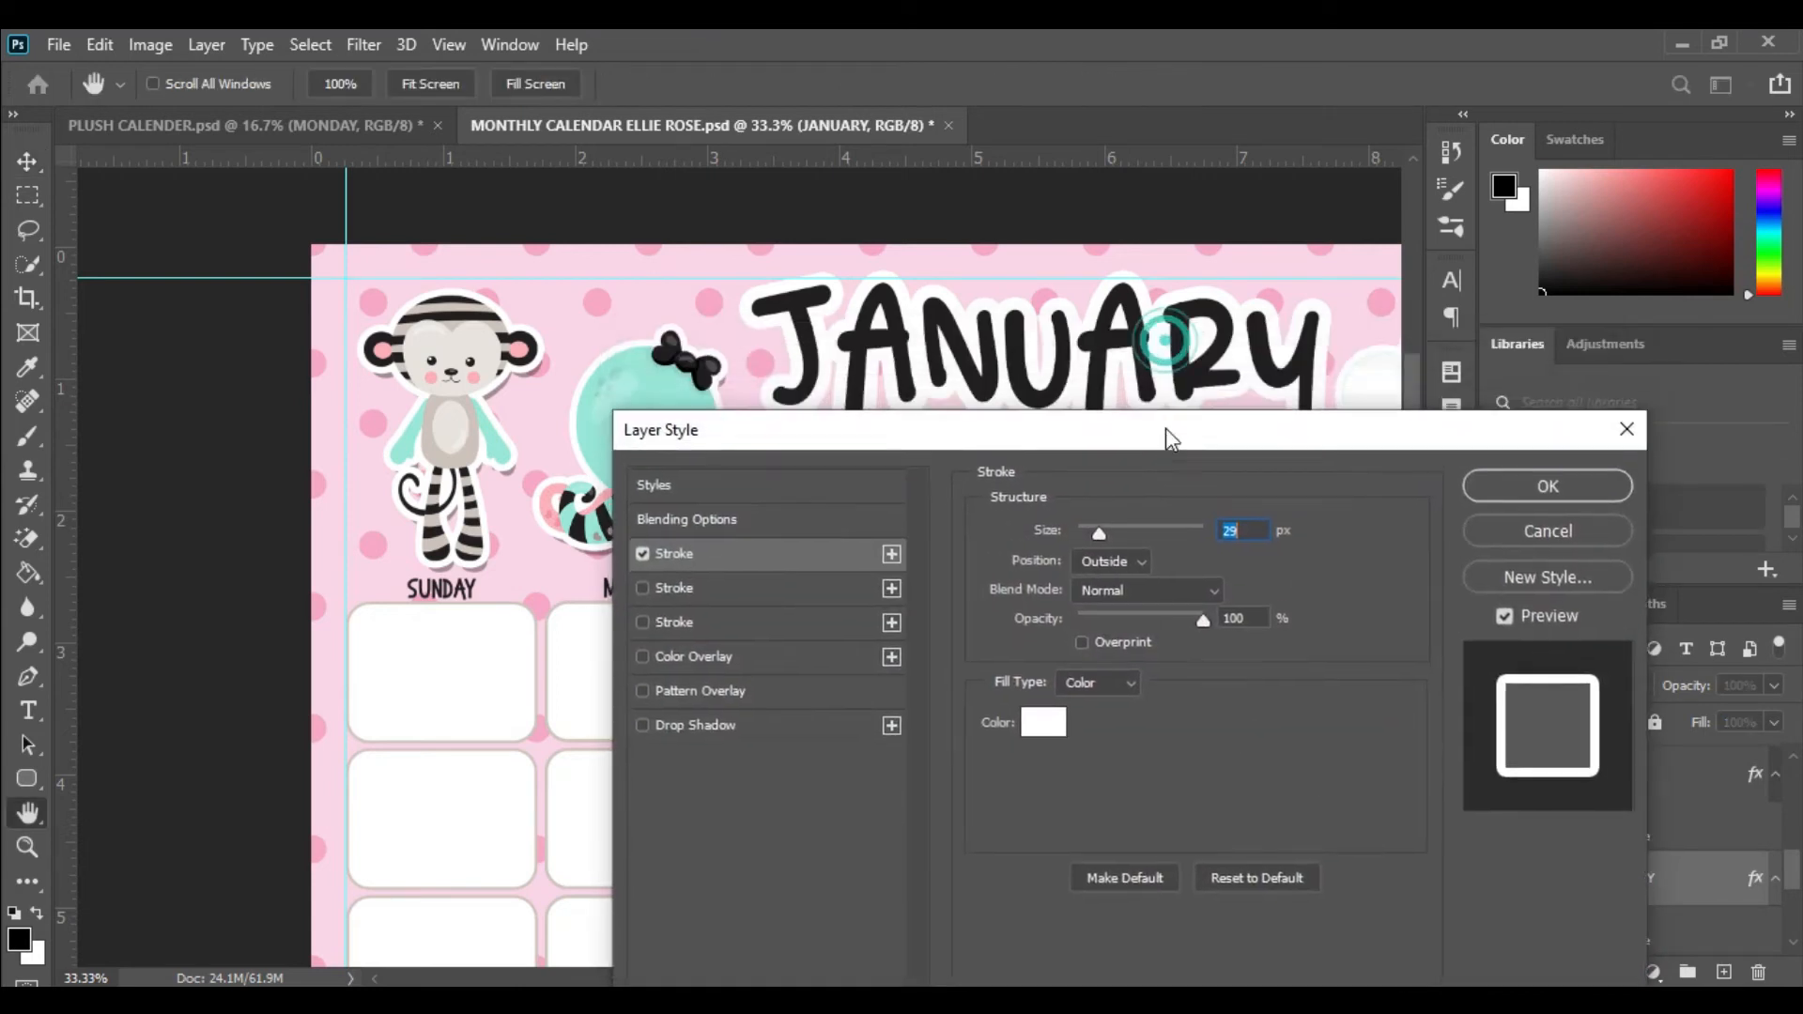
{"action": "left_click_drag", "start_coordinate": [1100, 534], "coordinate": [1097, 533]}
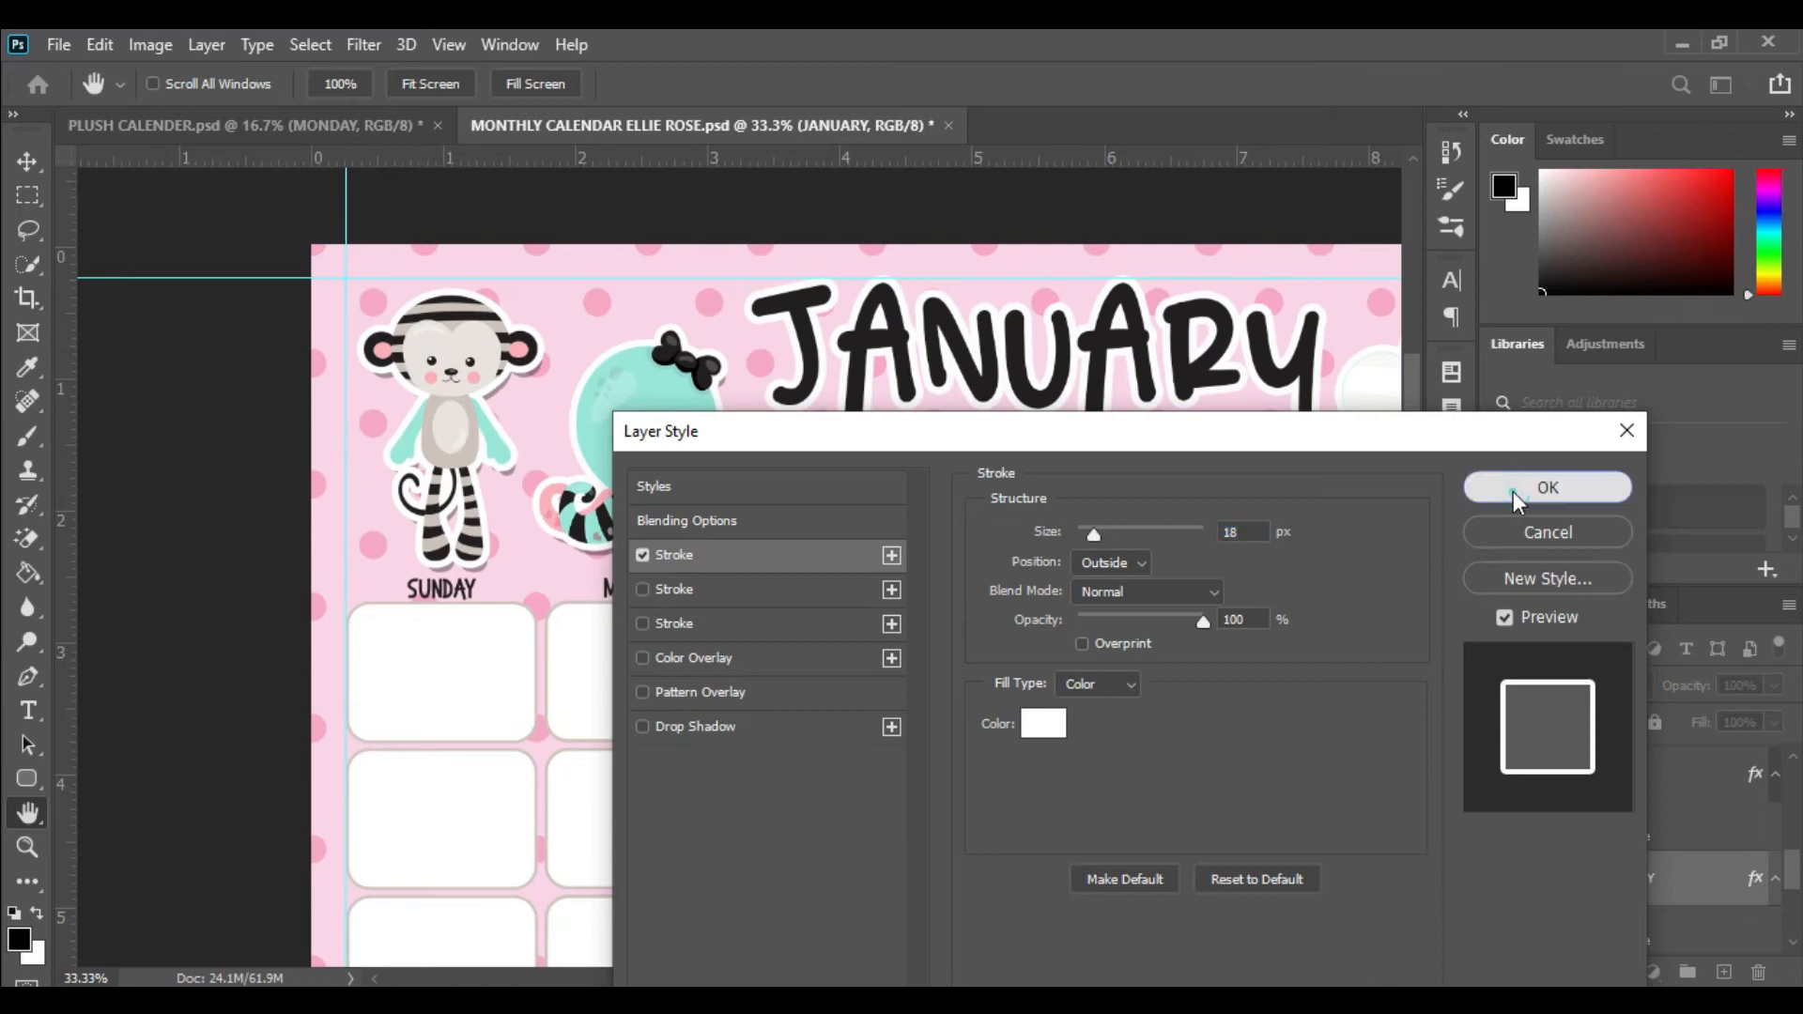
{"action": "left_click", "coordinate": [1513, 490]}
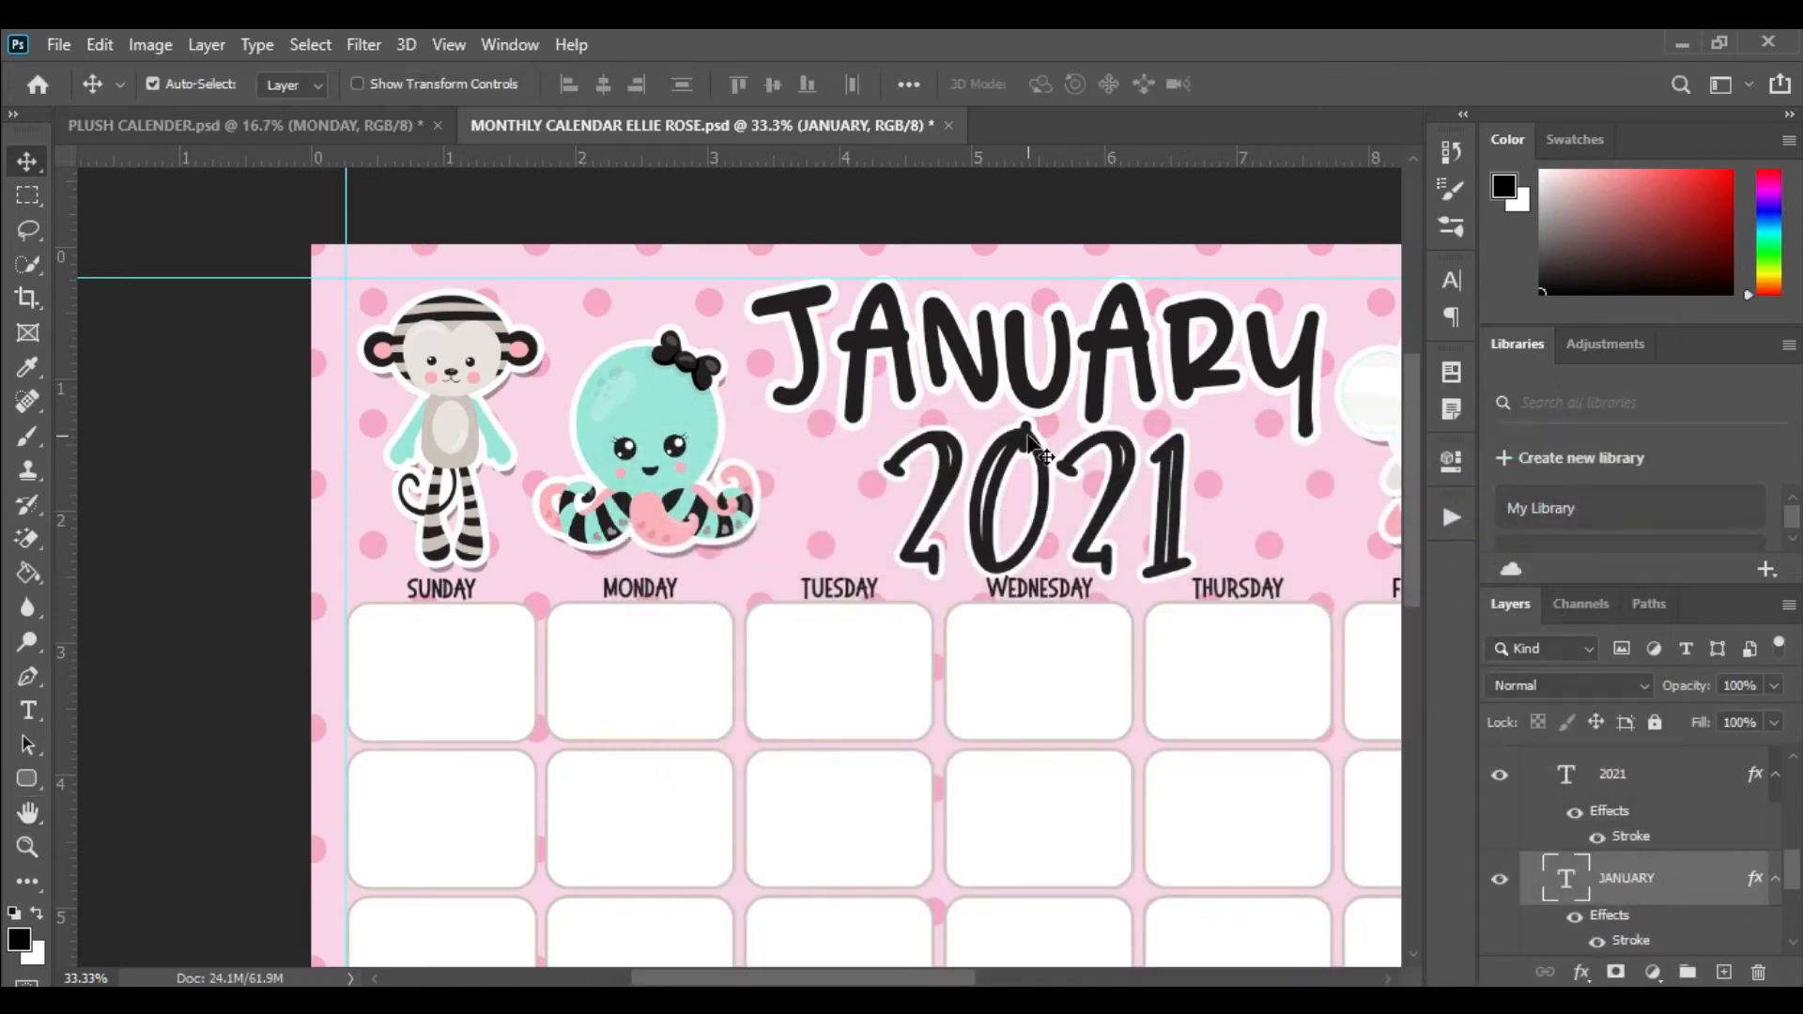
- Move the 2021 text slightly up, closer to JANUARY and clear of the weekday labels
{"action": "left_click_drag", "start_coordinate": [1035, 441], "coordinate": [1028, 449]}
{"action": "scroll", "coordinate": [1312, 531], "scroll_direction": "down", "scroll_amount": 1}
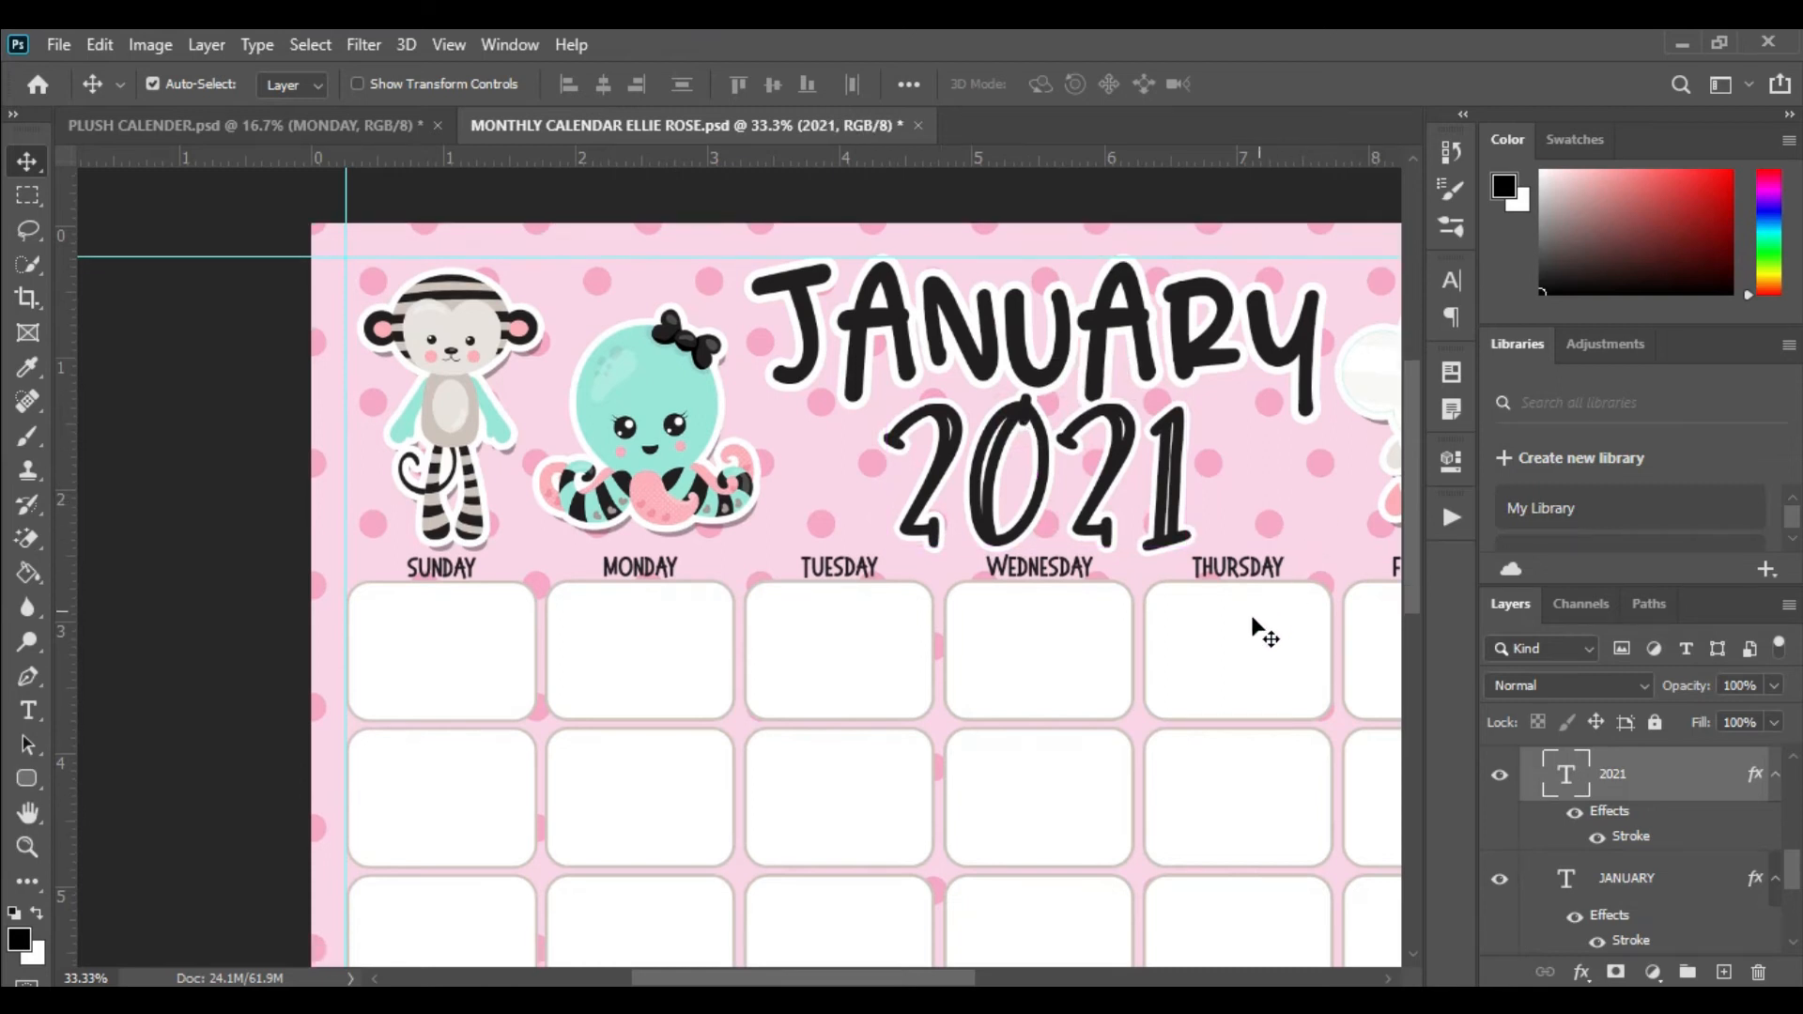
{"action": "key", "text": "ctrl"}
- Fine-tune the position of the polka-dot paper behind the date boxes and collapse the Background group
{"action": "left_click", "coordinate": [1135, 746]}
{"action": "left_click_drag", "start_coordinate": [1015, 754], "coordinate": [1020, 757]}
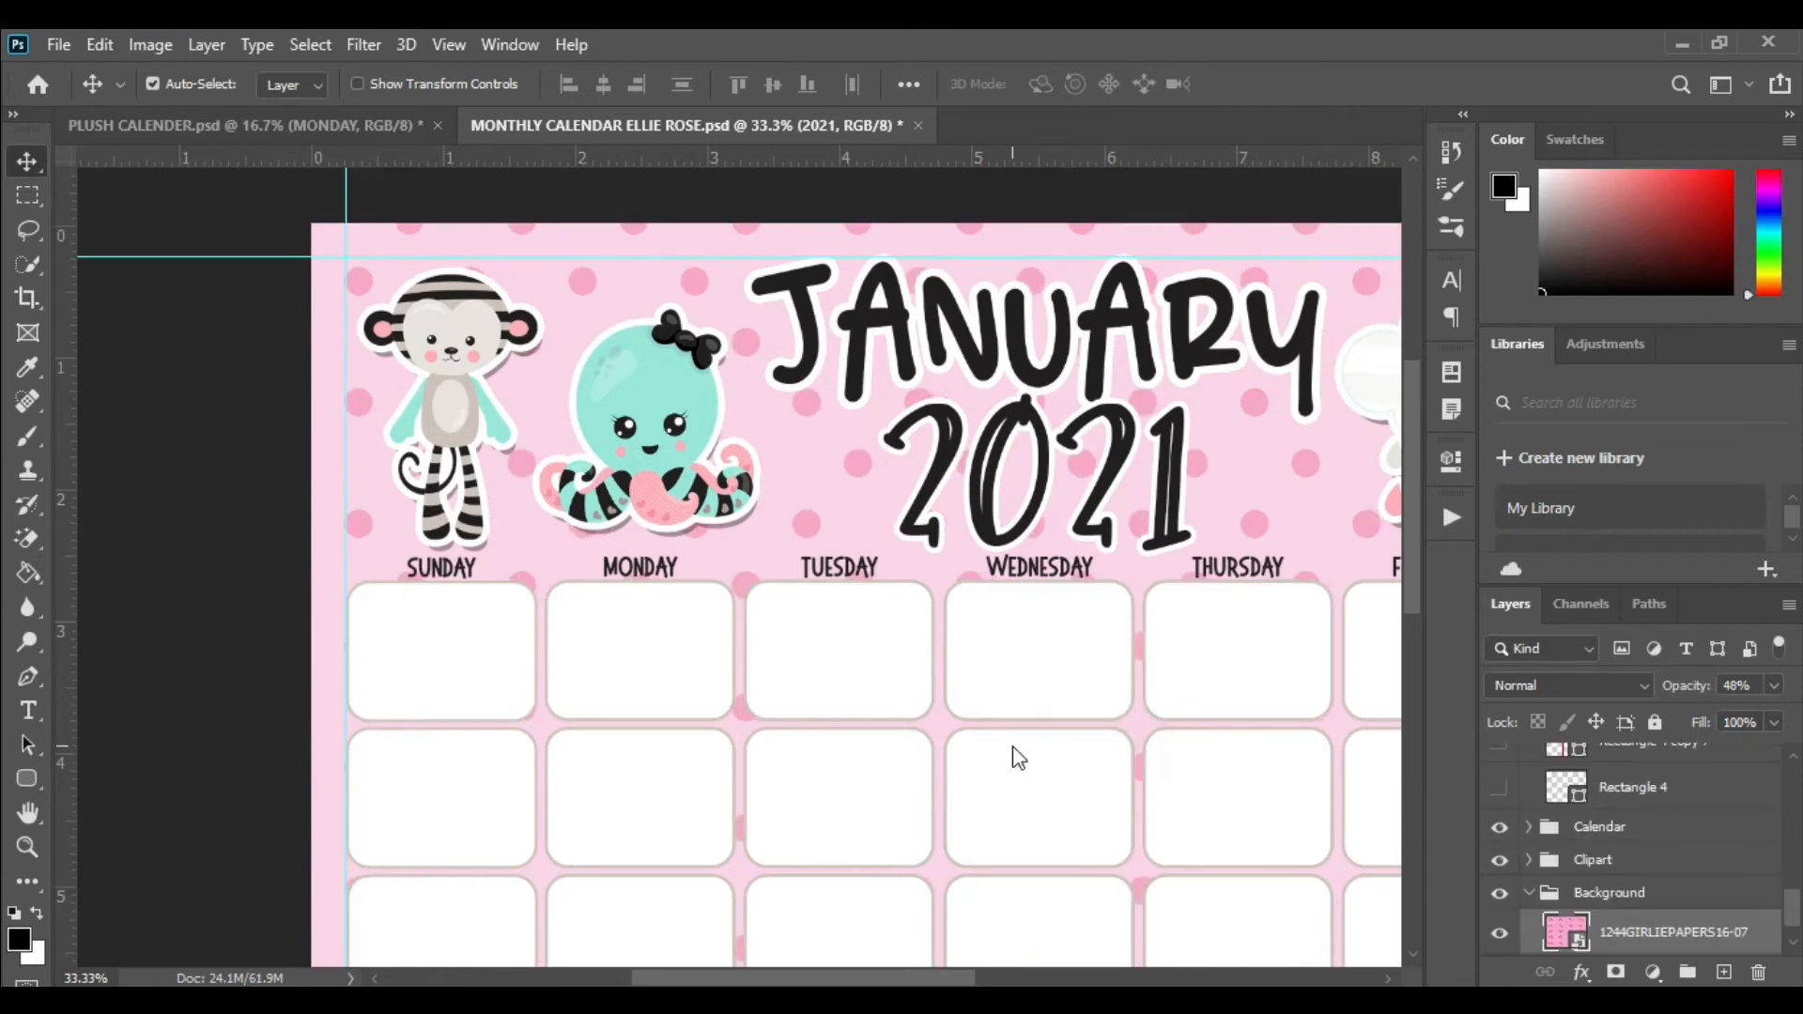
{"action": "left_click", "coordinate": [1026, 757]}
{"action": "left_click_drag", "start_coordinate": [1071, 701], "coordinate": [849, 393]}
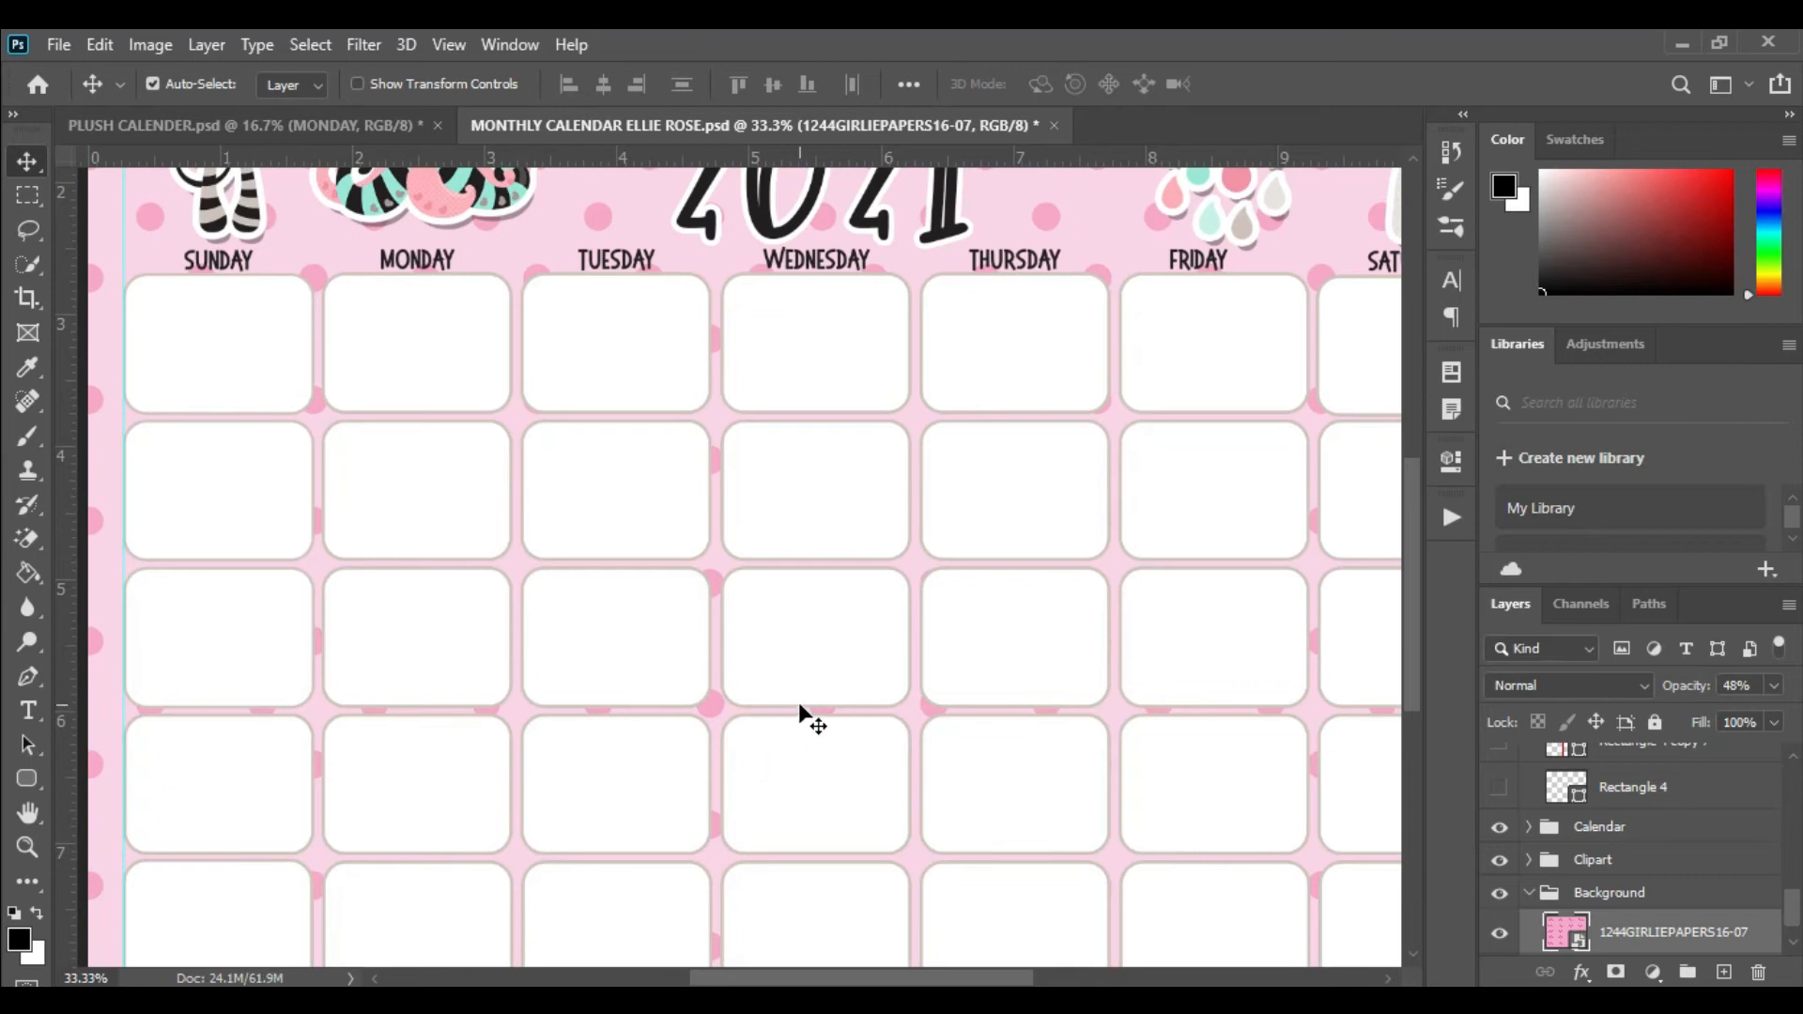
{"action": "scroll", "coordinate": [803, 728], "scroll_direction": "up", "scroll_amount": 2}
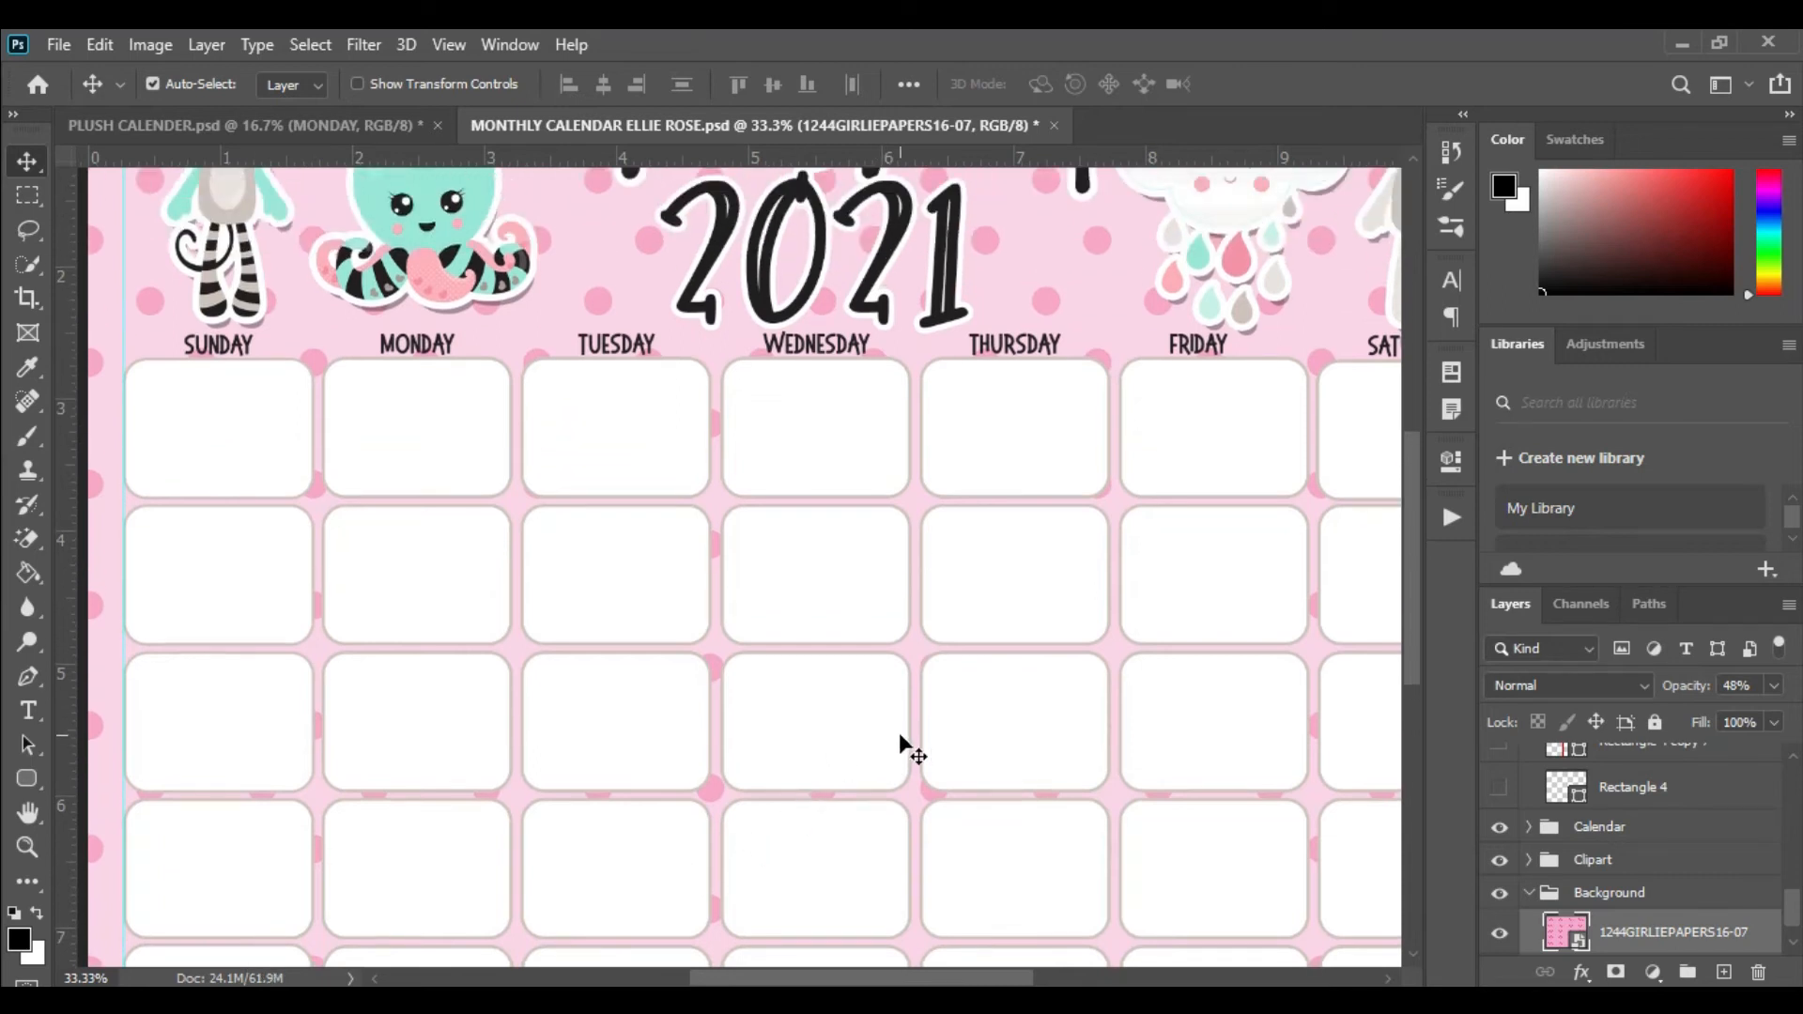
{"action": "left_click", "coordinate": [1529, 892]}
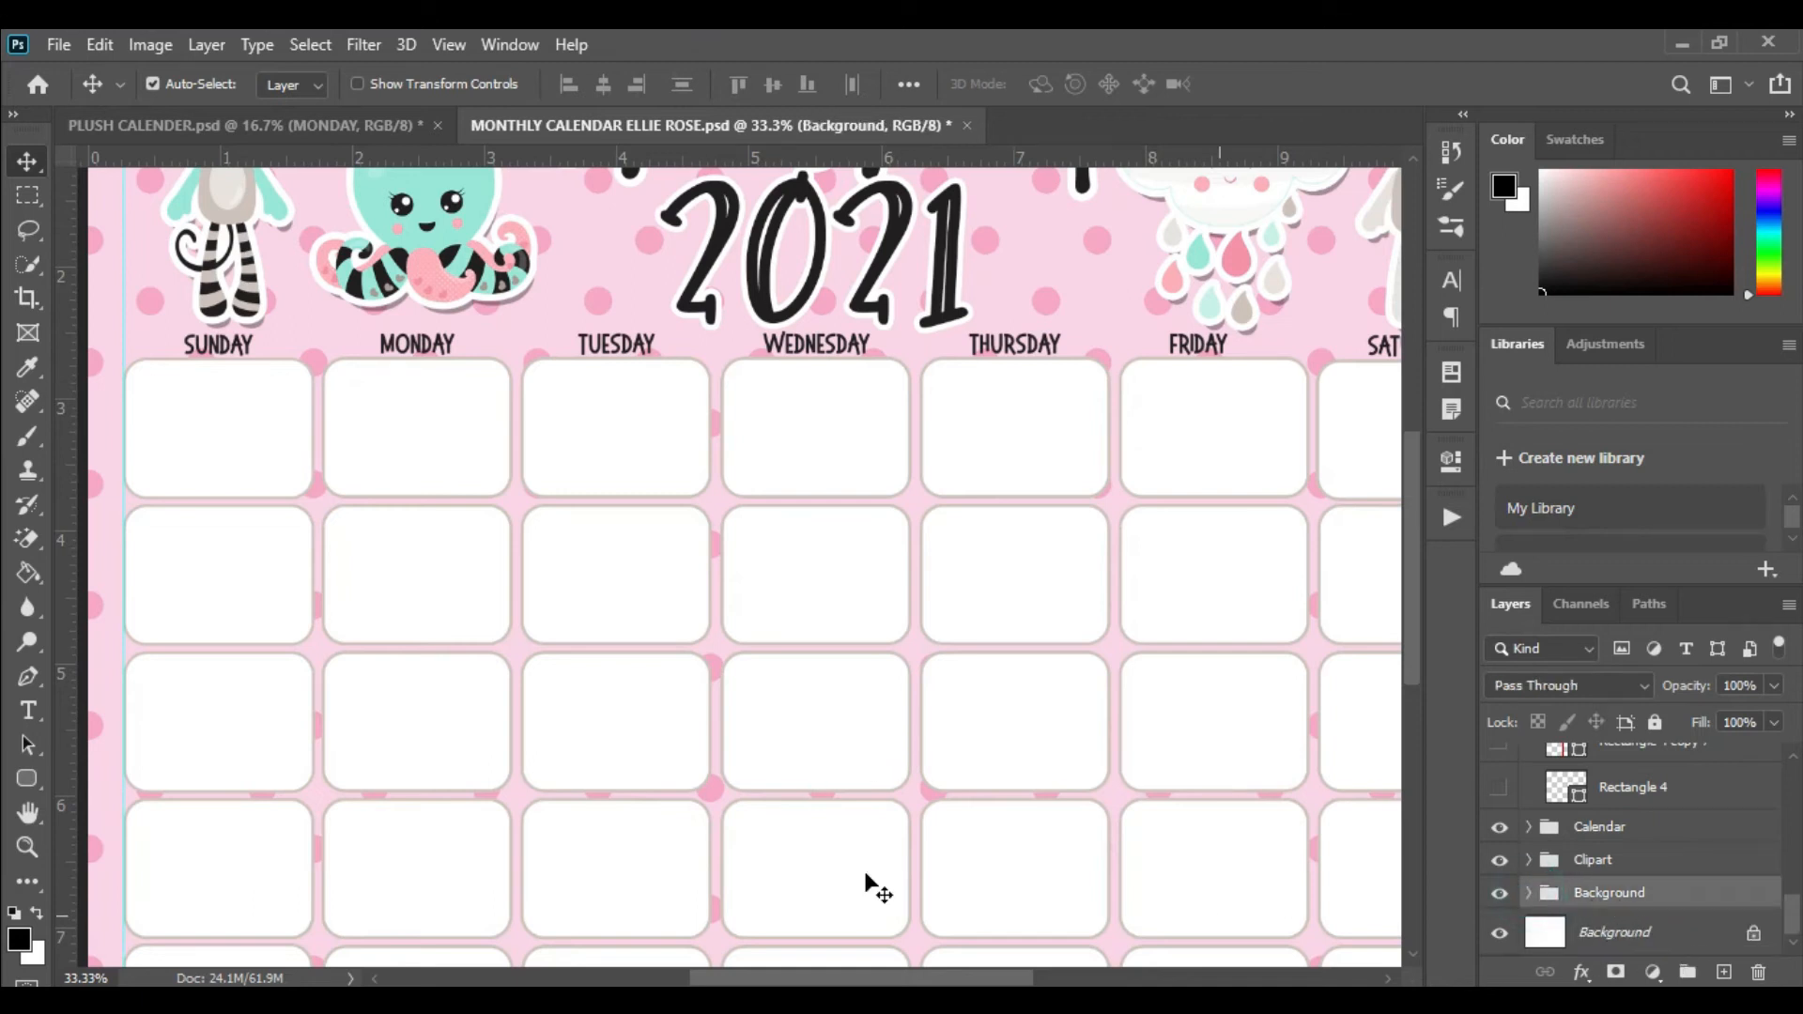
- Collapse the Text group and move the seven weekday label layers from SUNDAY to SATURDAY into it
{"action": "scroll", "coordinate": [1695, 881], "scroll_direction": "up", "scroll_amount": 5}
{"action": "scroll", "coordinate": [1695, 887], "scroll_direction": "up", "scroll_amount": 5}
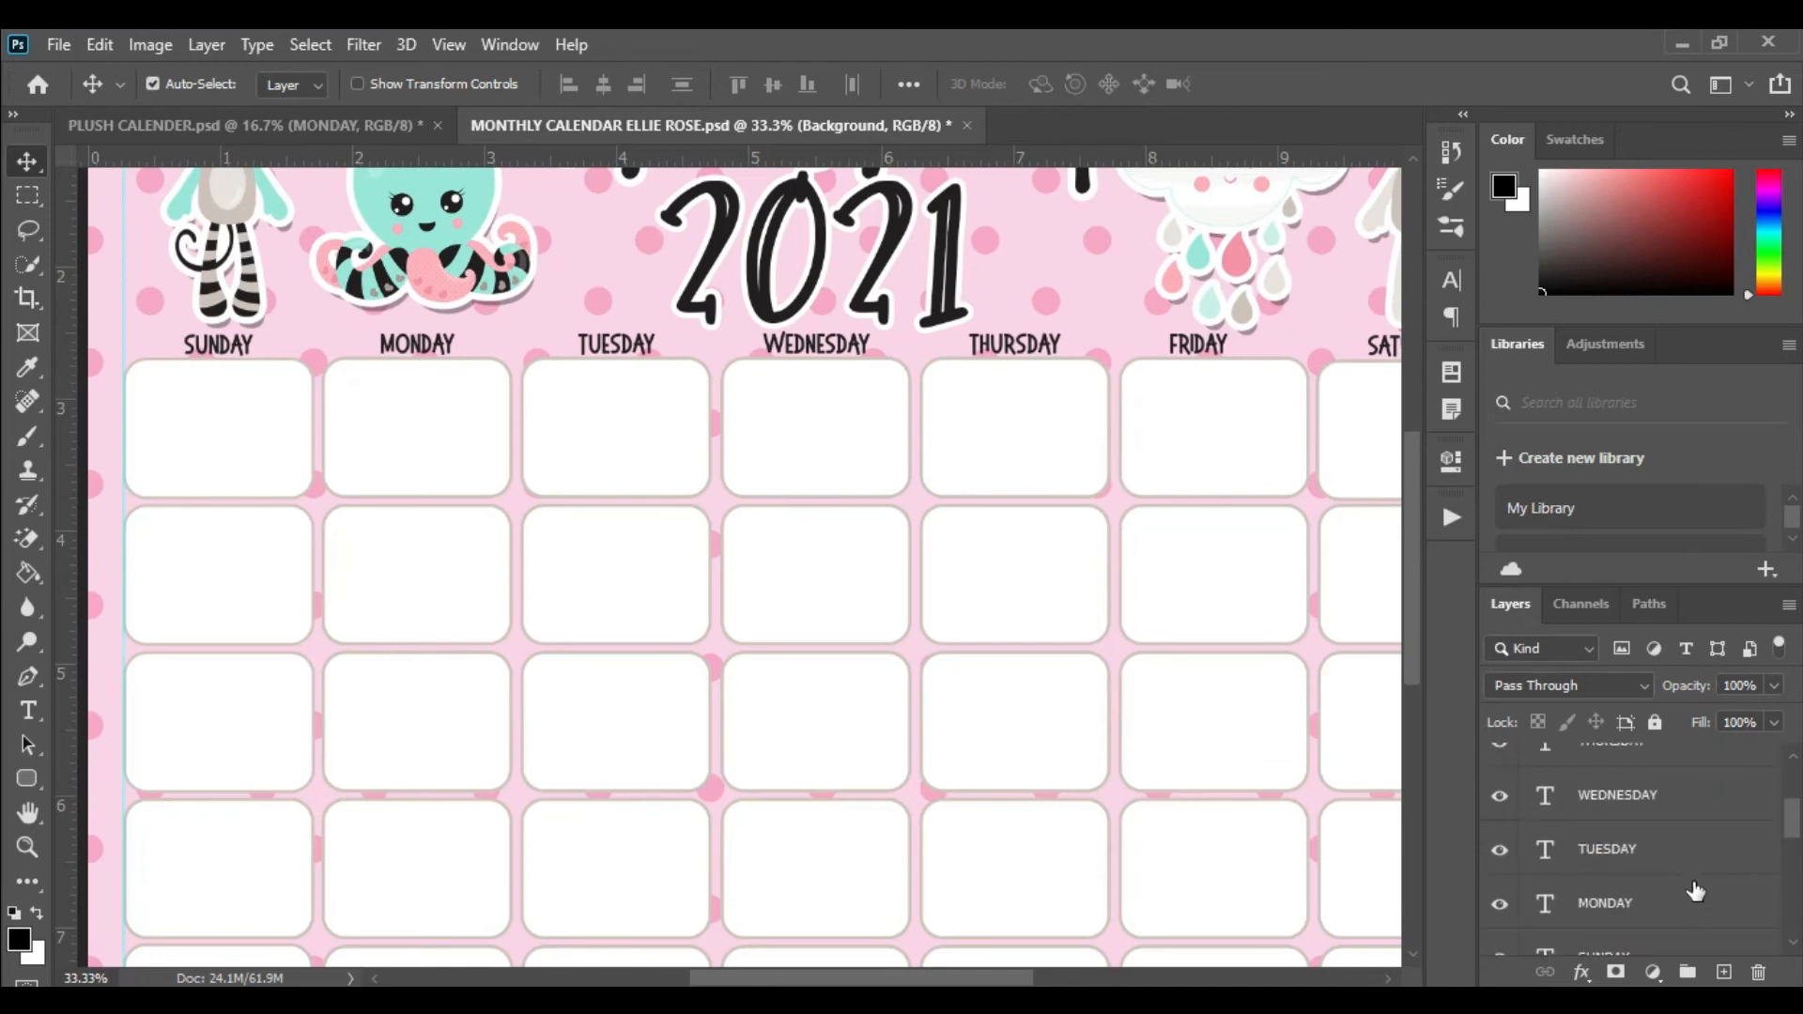
{"action": "scroll", "coordinate": [1695, 900], "scroll_direction": "down", "scroll_amount": 3}
{"action": "scroll", "coordinate": [1695, 900], "scroll_direction": "up", "scroll_amount": 2}
{"action": "left_click", "coordinate": [1529, 814]}
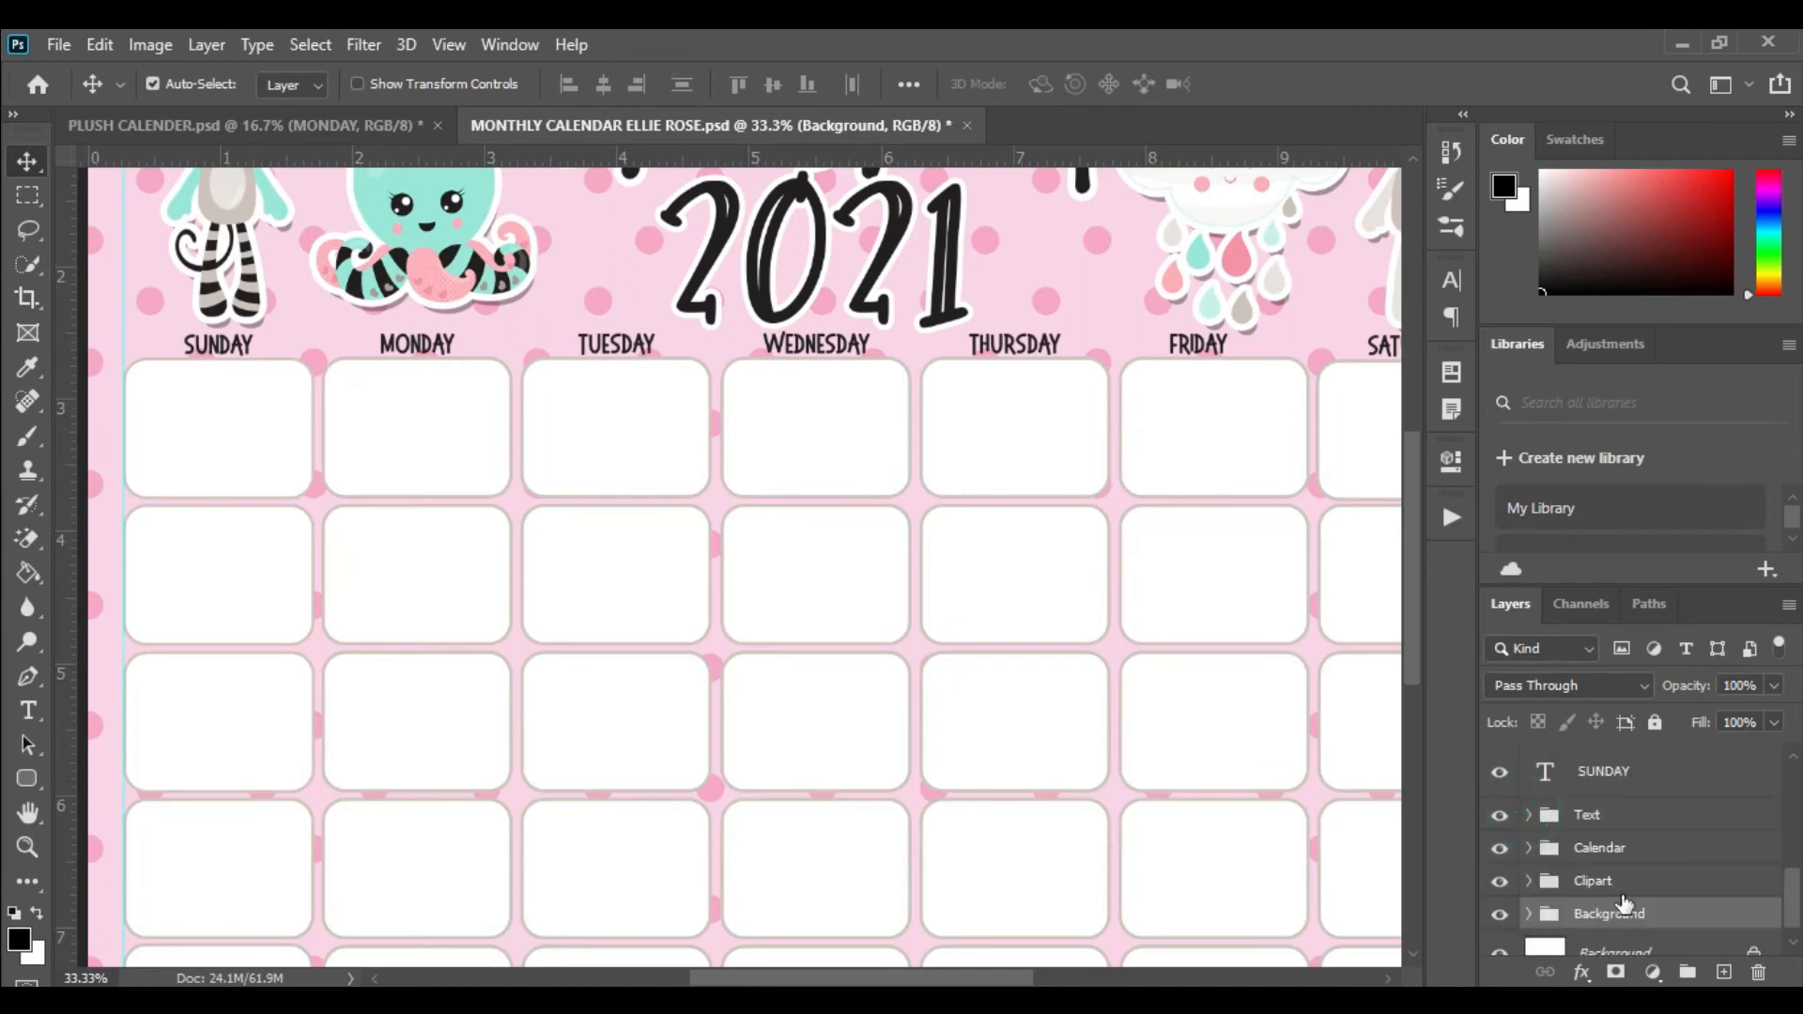
{"action": "scroll", "coordinate": [1621, 902], "scroll_direction": "up", "scroll_amount": 2}
{"action": "left_click", "coordinate": [1634, 874]}
{"action": "scroll", "coordinate": [1638, 887], "scroll_direction": "up", "scroll_amount": 3}
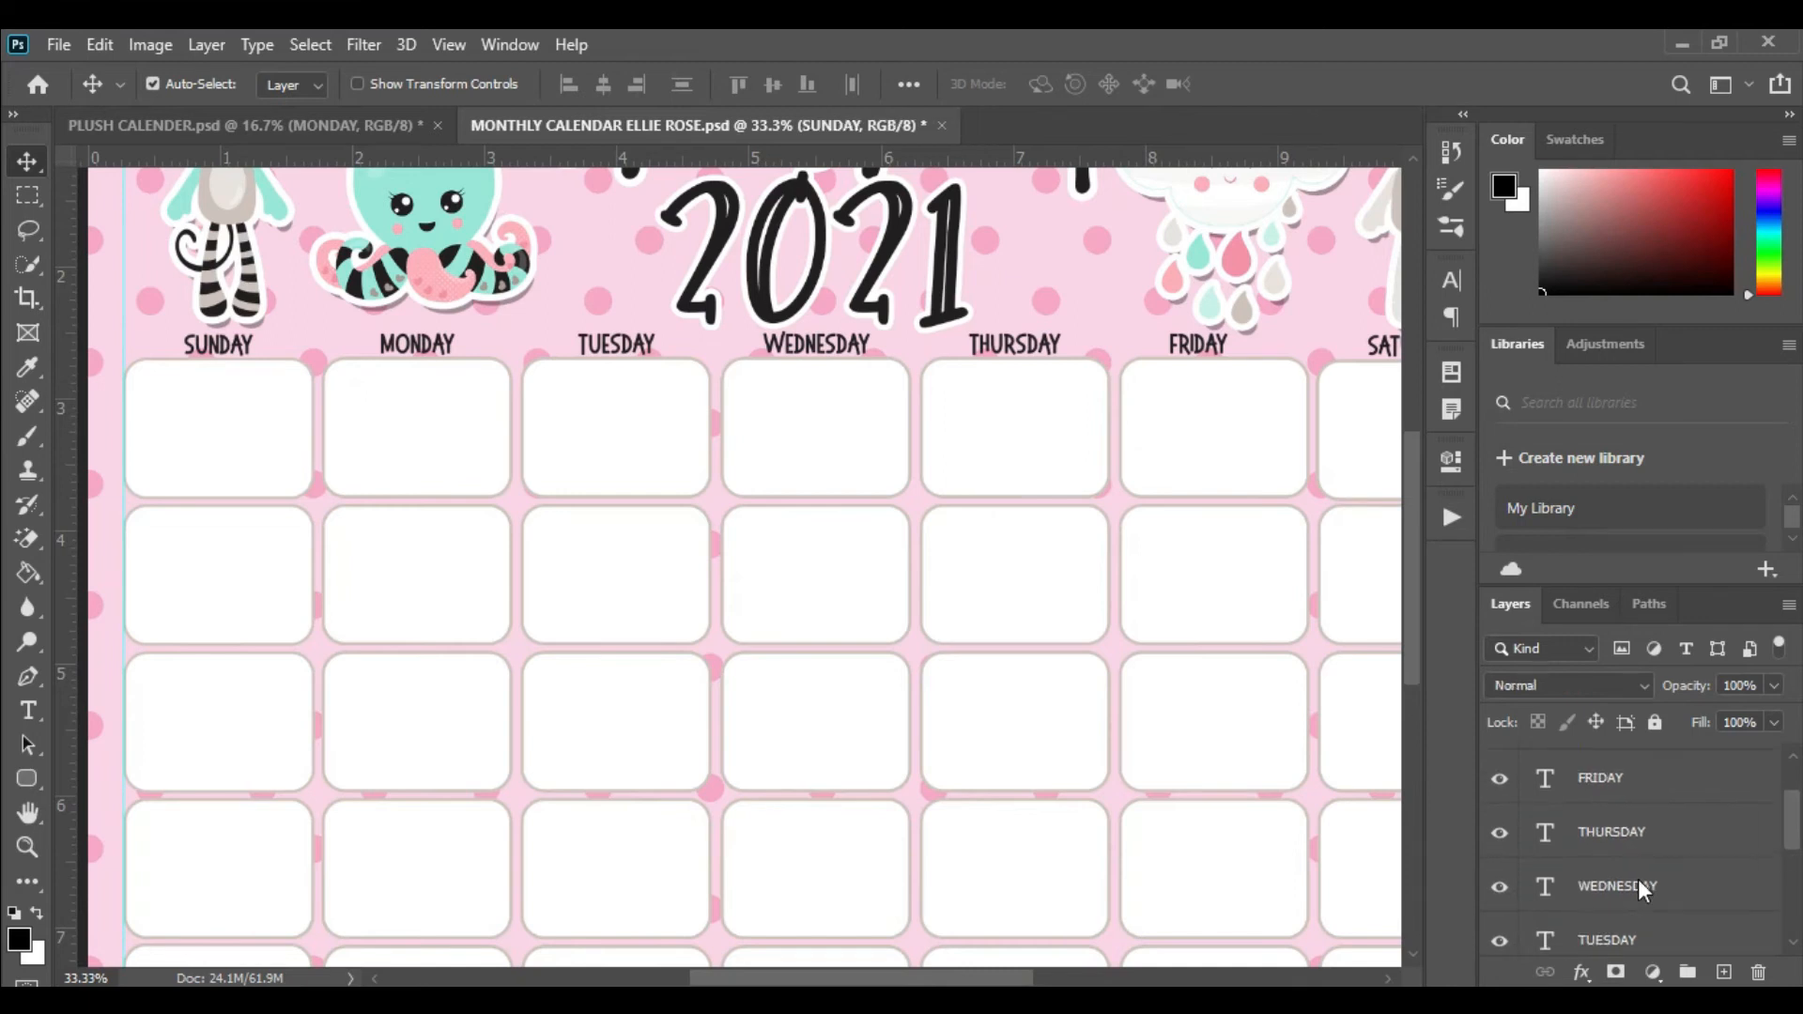
{"action": "left_click", "coordinate": [1687, 885], "text": "shift"}
{"action": "scroll", "coordinate": [1681, 884], "scroll_direction": "down", "scroll_amount": 3}
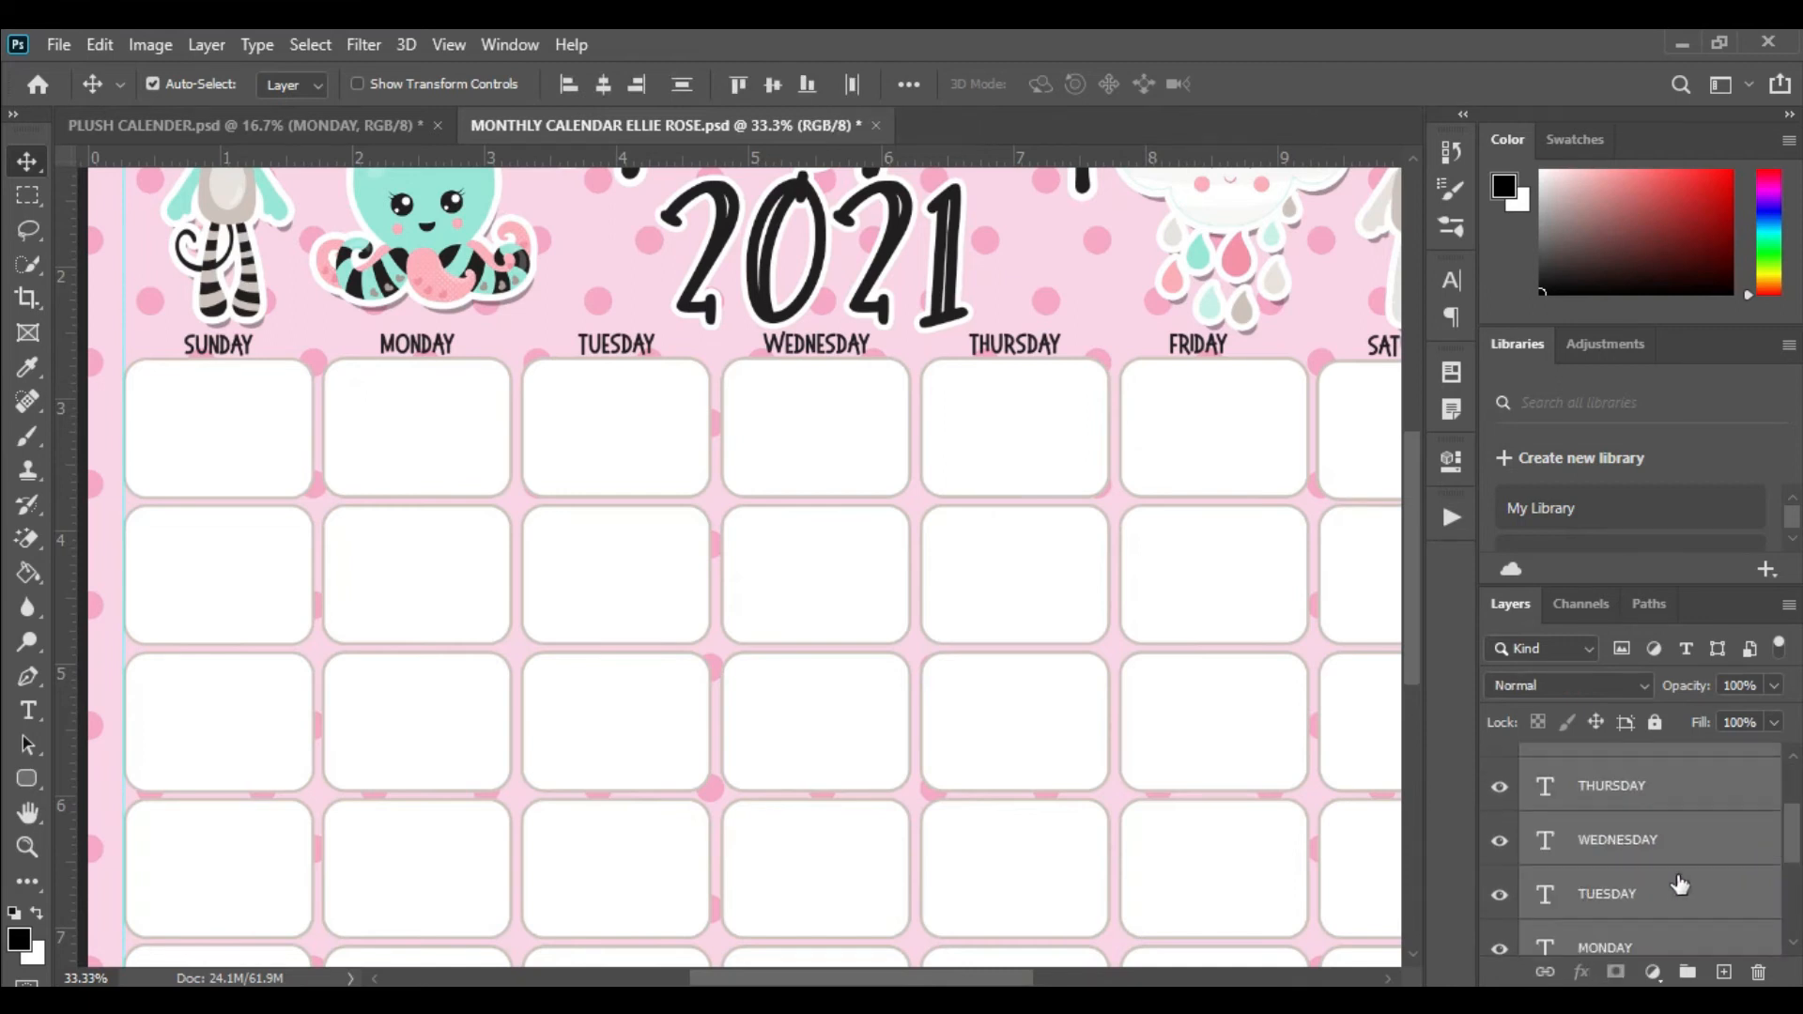
{"action": "left_click_drag", "start_coordinate": [1667, 875], "coordinate": [1661, 904]}
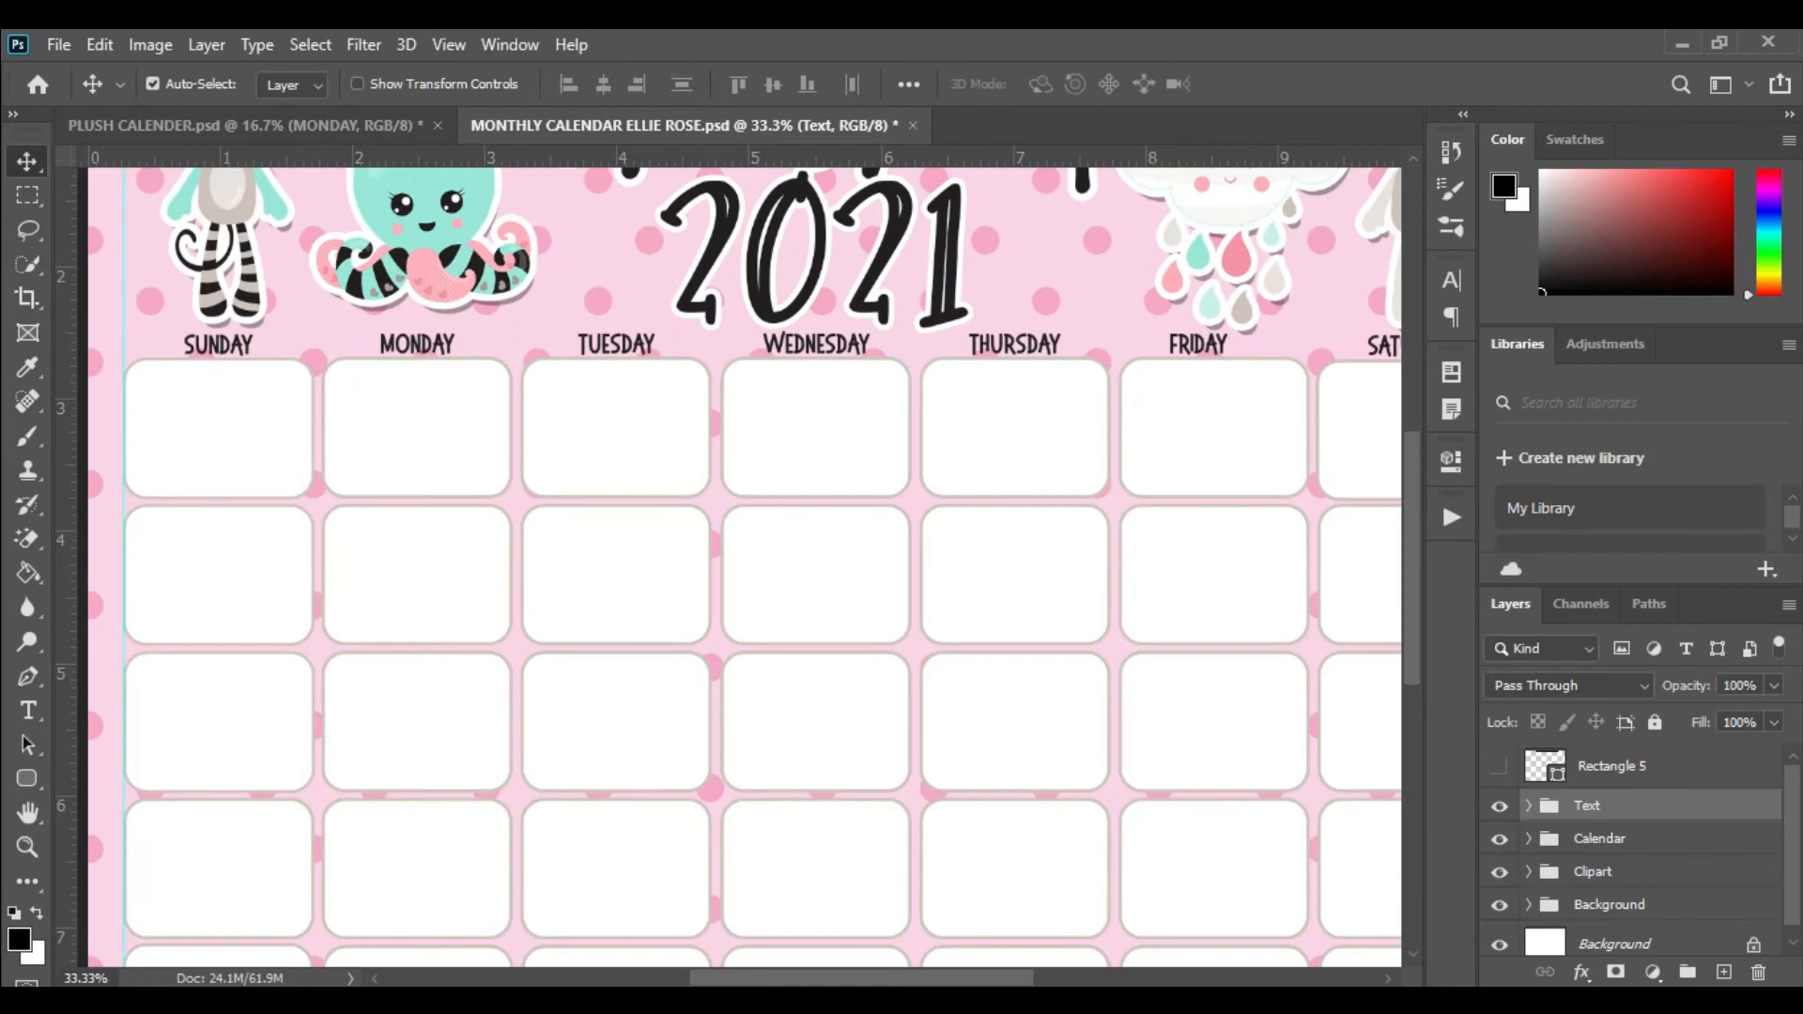
- Create a black rectangle 0.14 in wide and 5 in high on a new layer above the Text group
{"action": "left_click", "coordinate": [1723, 972]}
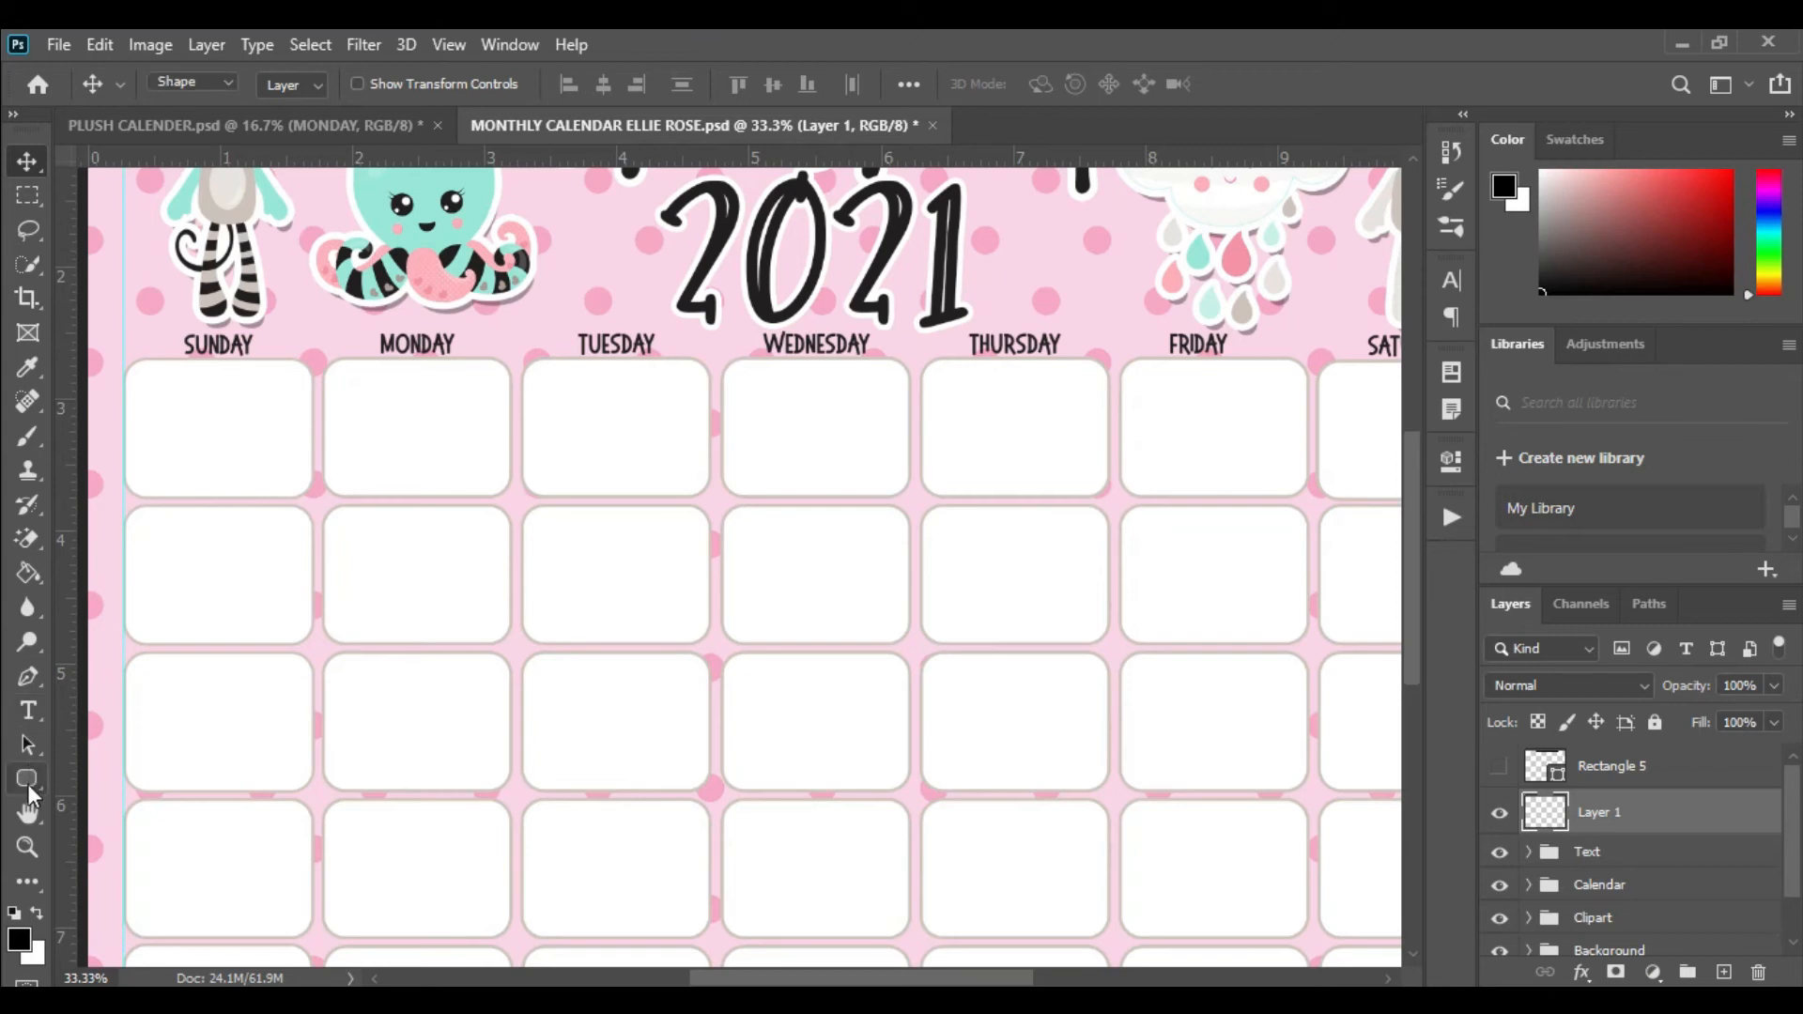
{"action": "right_click", "coordinate": [26, 784]}
{"action": "left_click", "coordinate": [103, 770]}
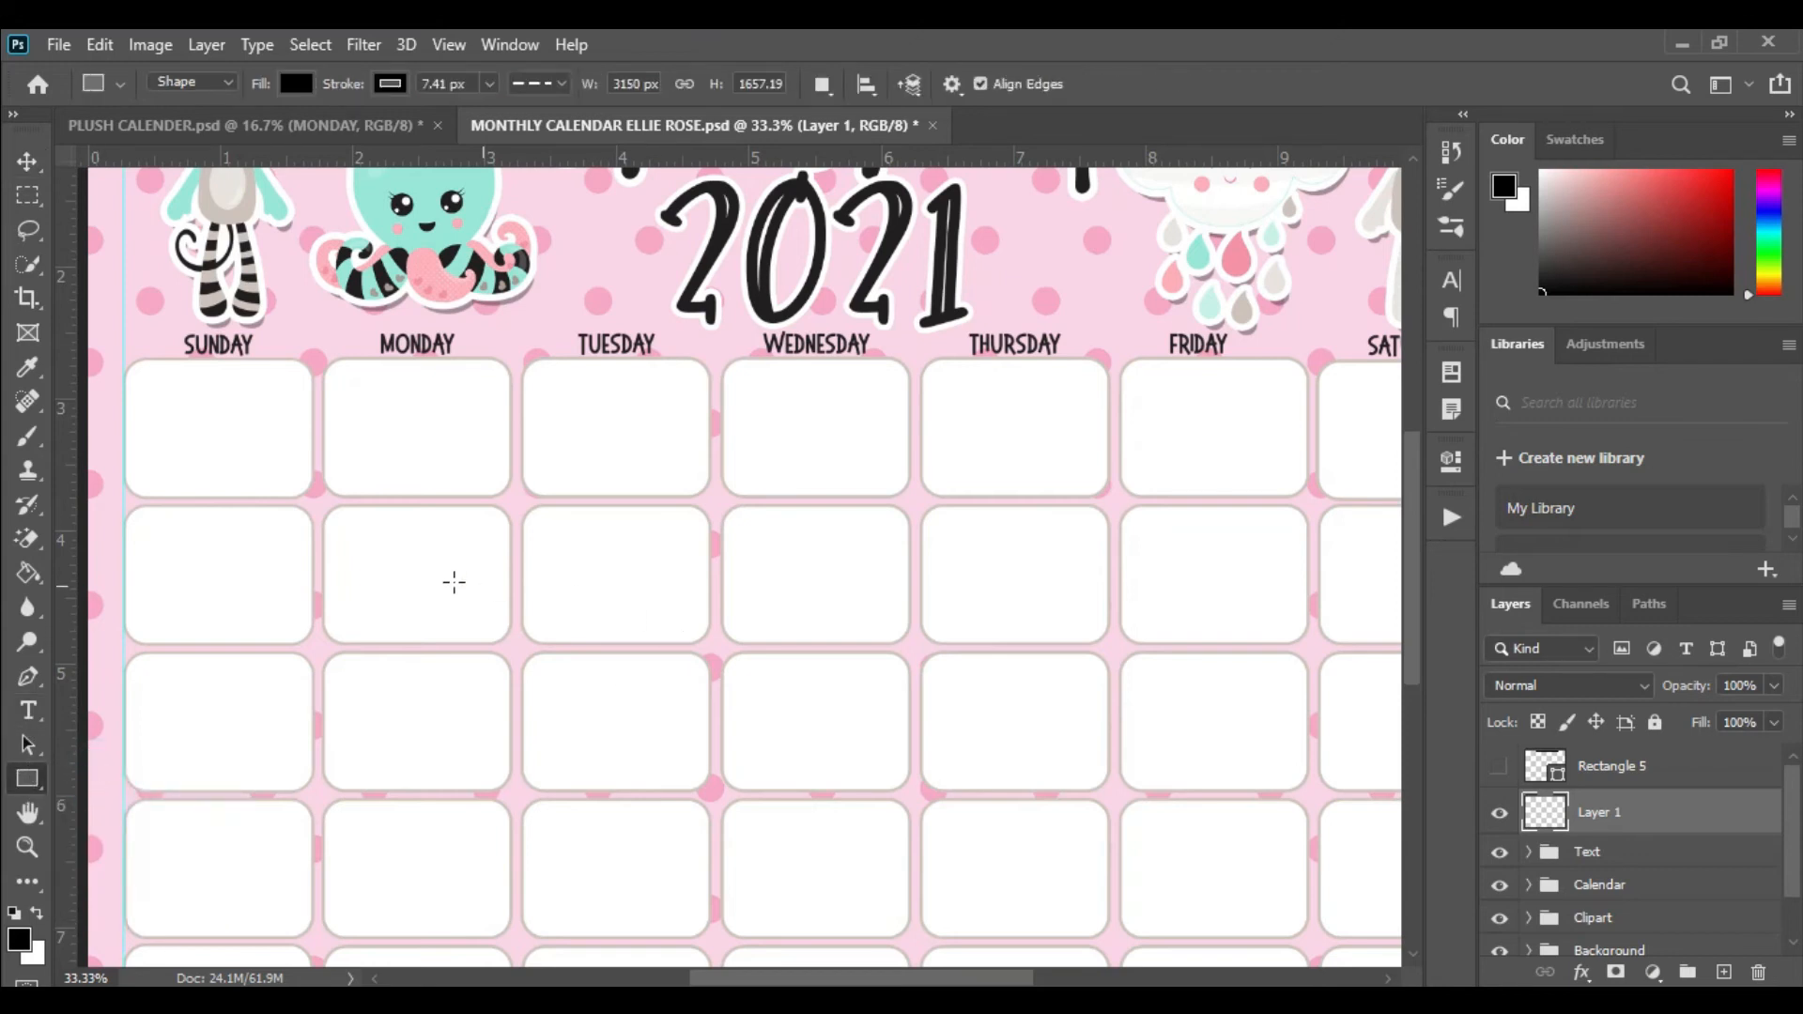
{"action": "left_click", "coordinate": [452, 579]}
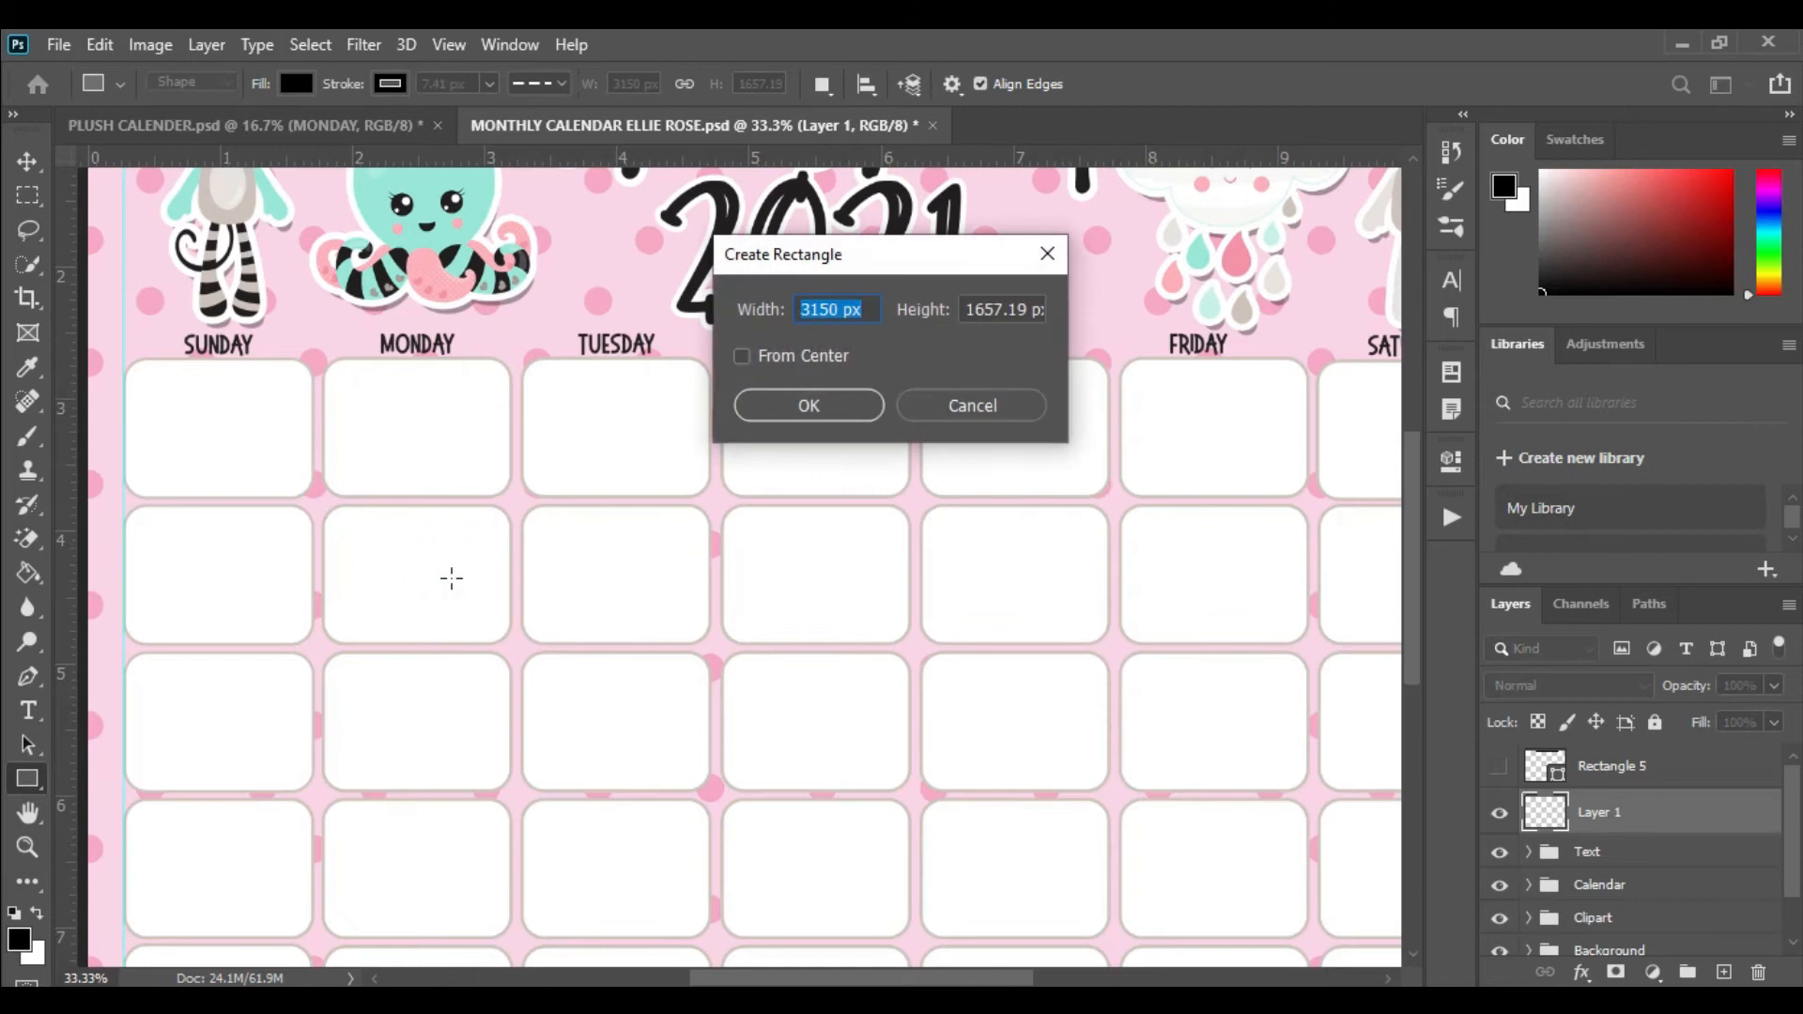
{"action": "type", "text": "0.140IN"}
{"action": "key", "text": "Tab"}
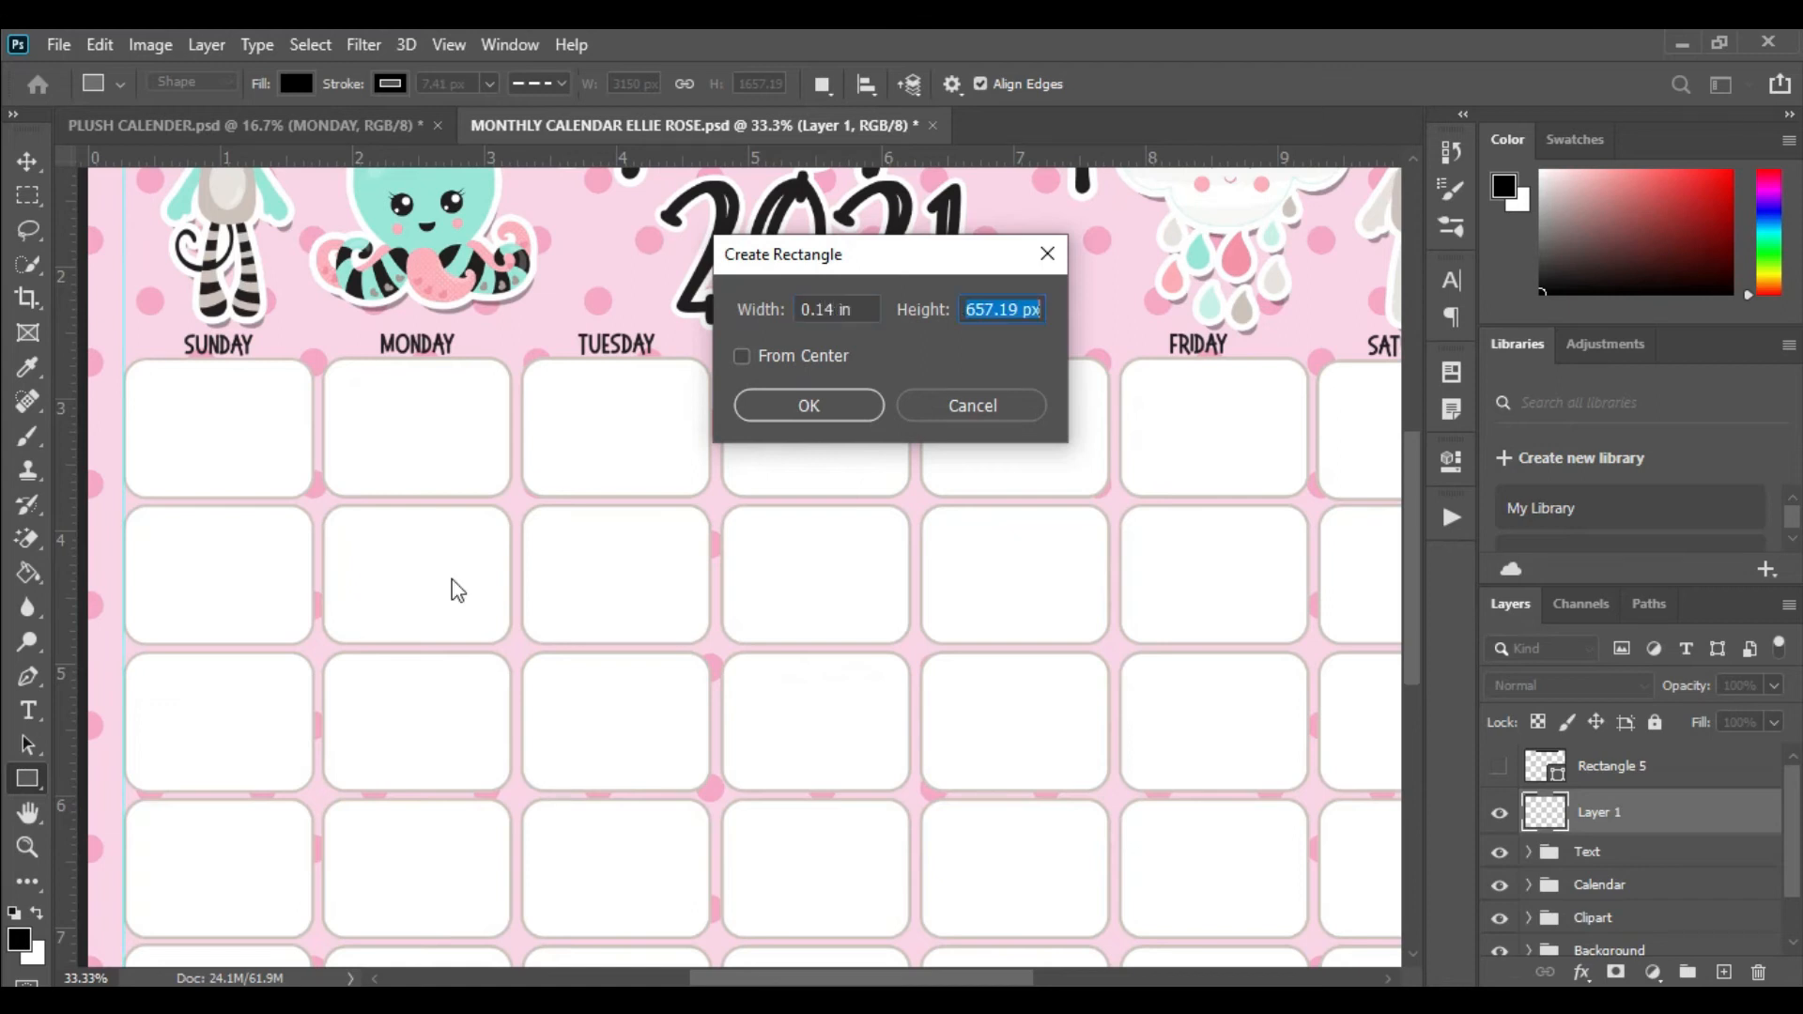
{"action": "type", "text": "5"}
{"action": "key", "text": "Return"}
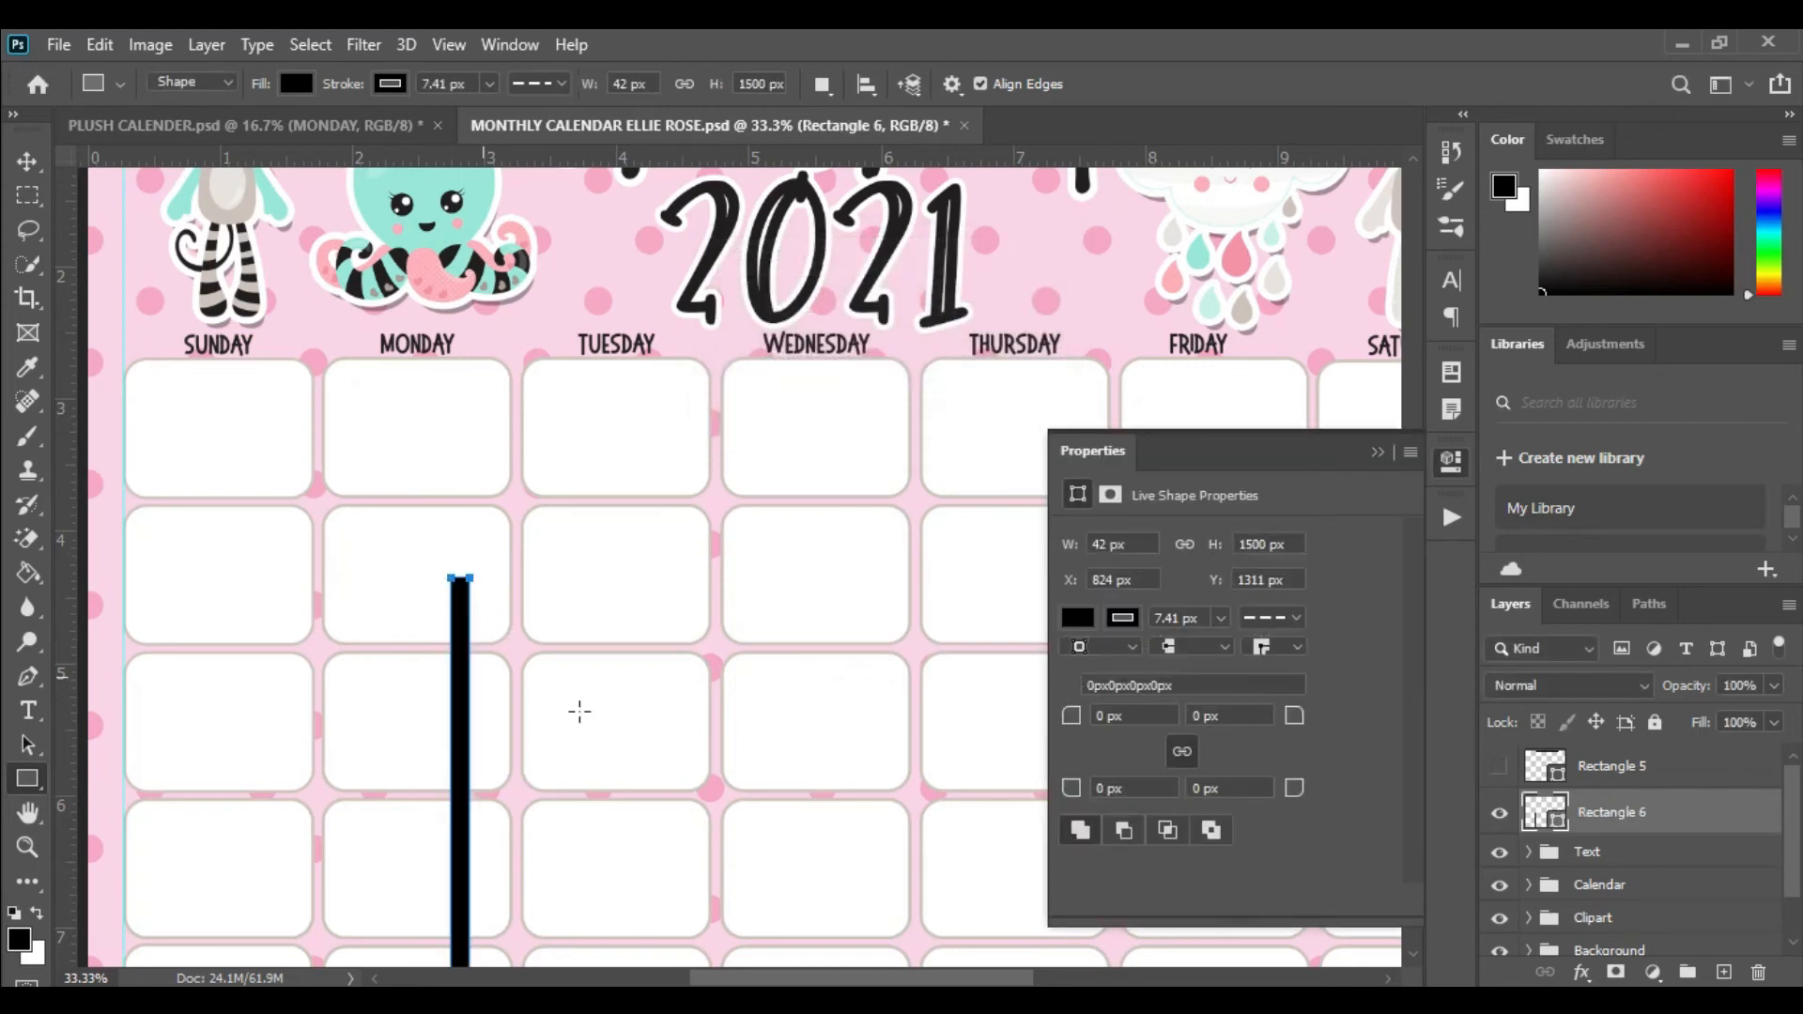
{"action": "left_click", "coordinate": [1377, 453]}
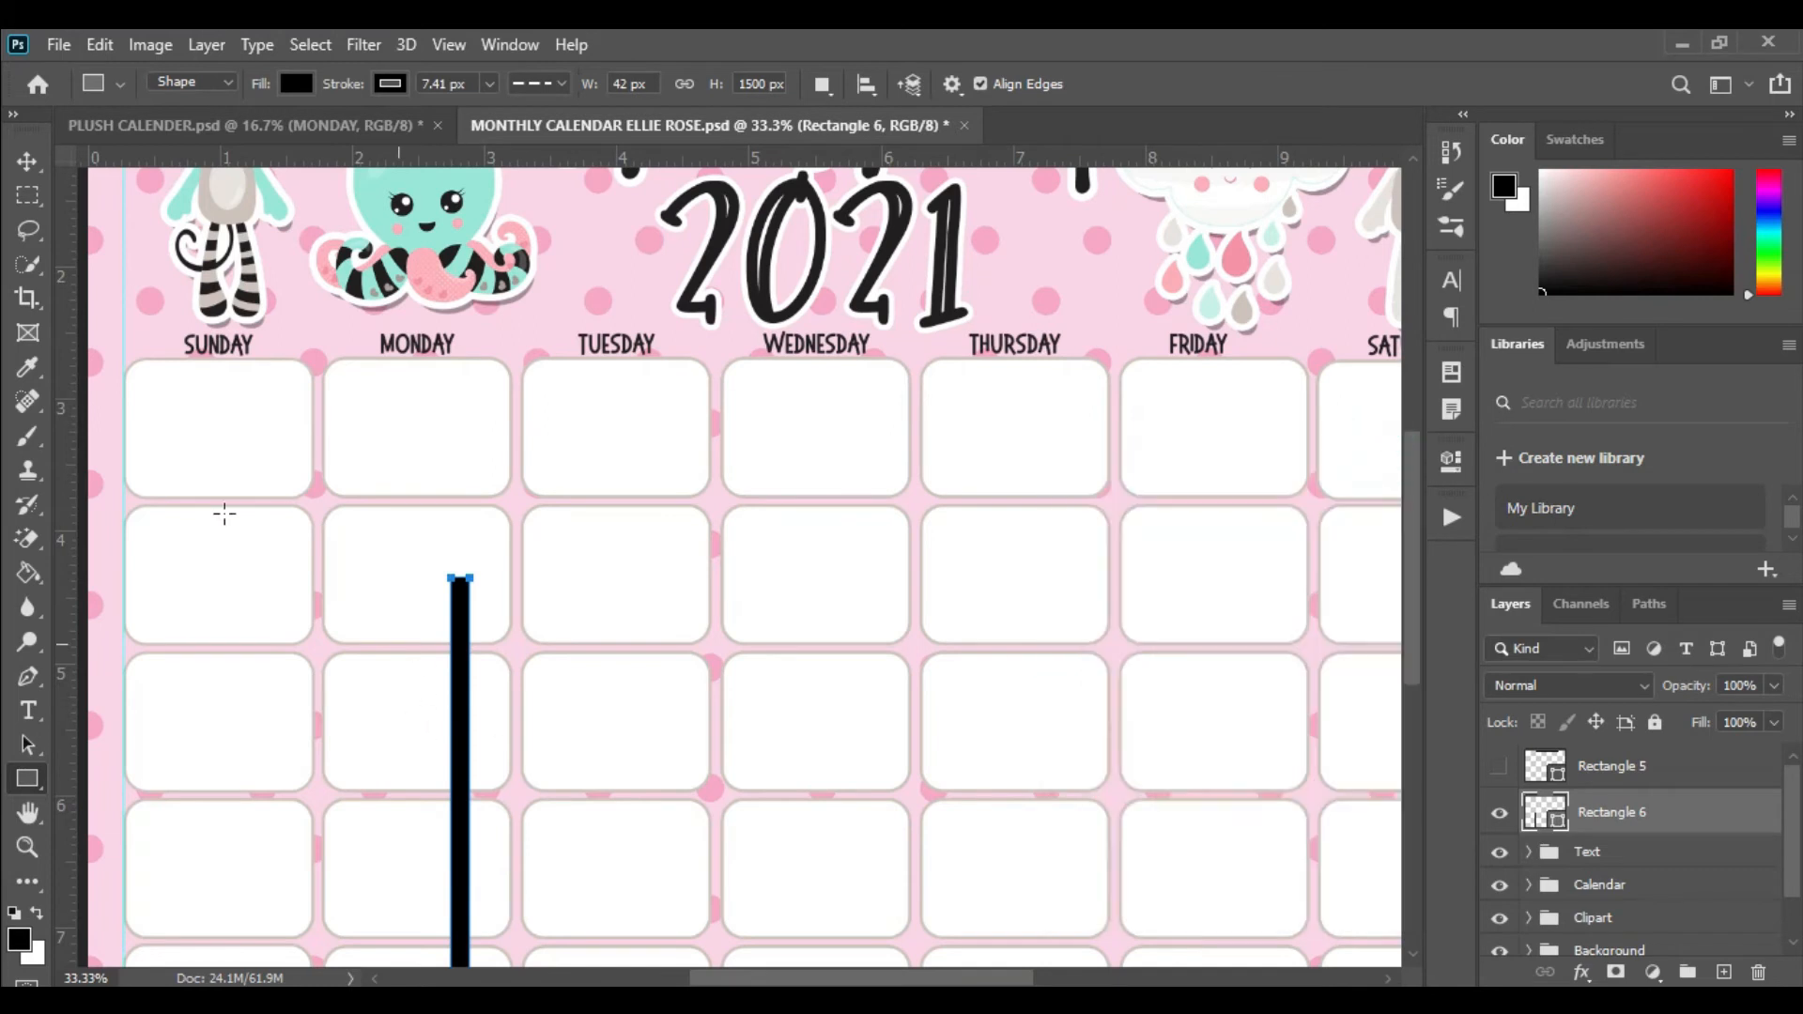
- Move the black bar onto the SUNDAY column, flush with the right edge of its date boxes
{"action": "left_click", "coordinate": [33, 163]}
{"action": "left_click_drag", "start_coordinate": [460, 683], "coordinate": [289, 475]}
{"action": "key", "text": "ctrl+plus"}
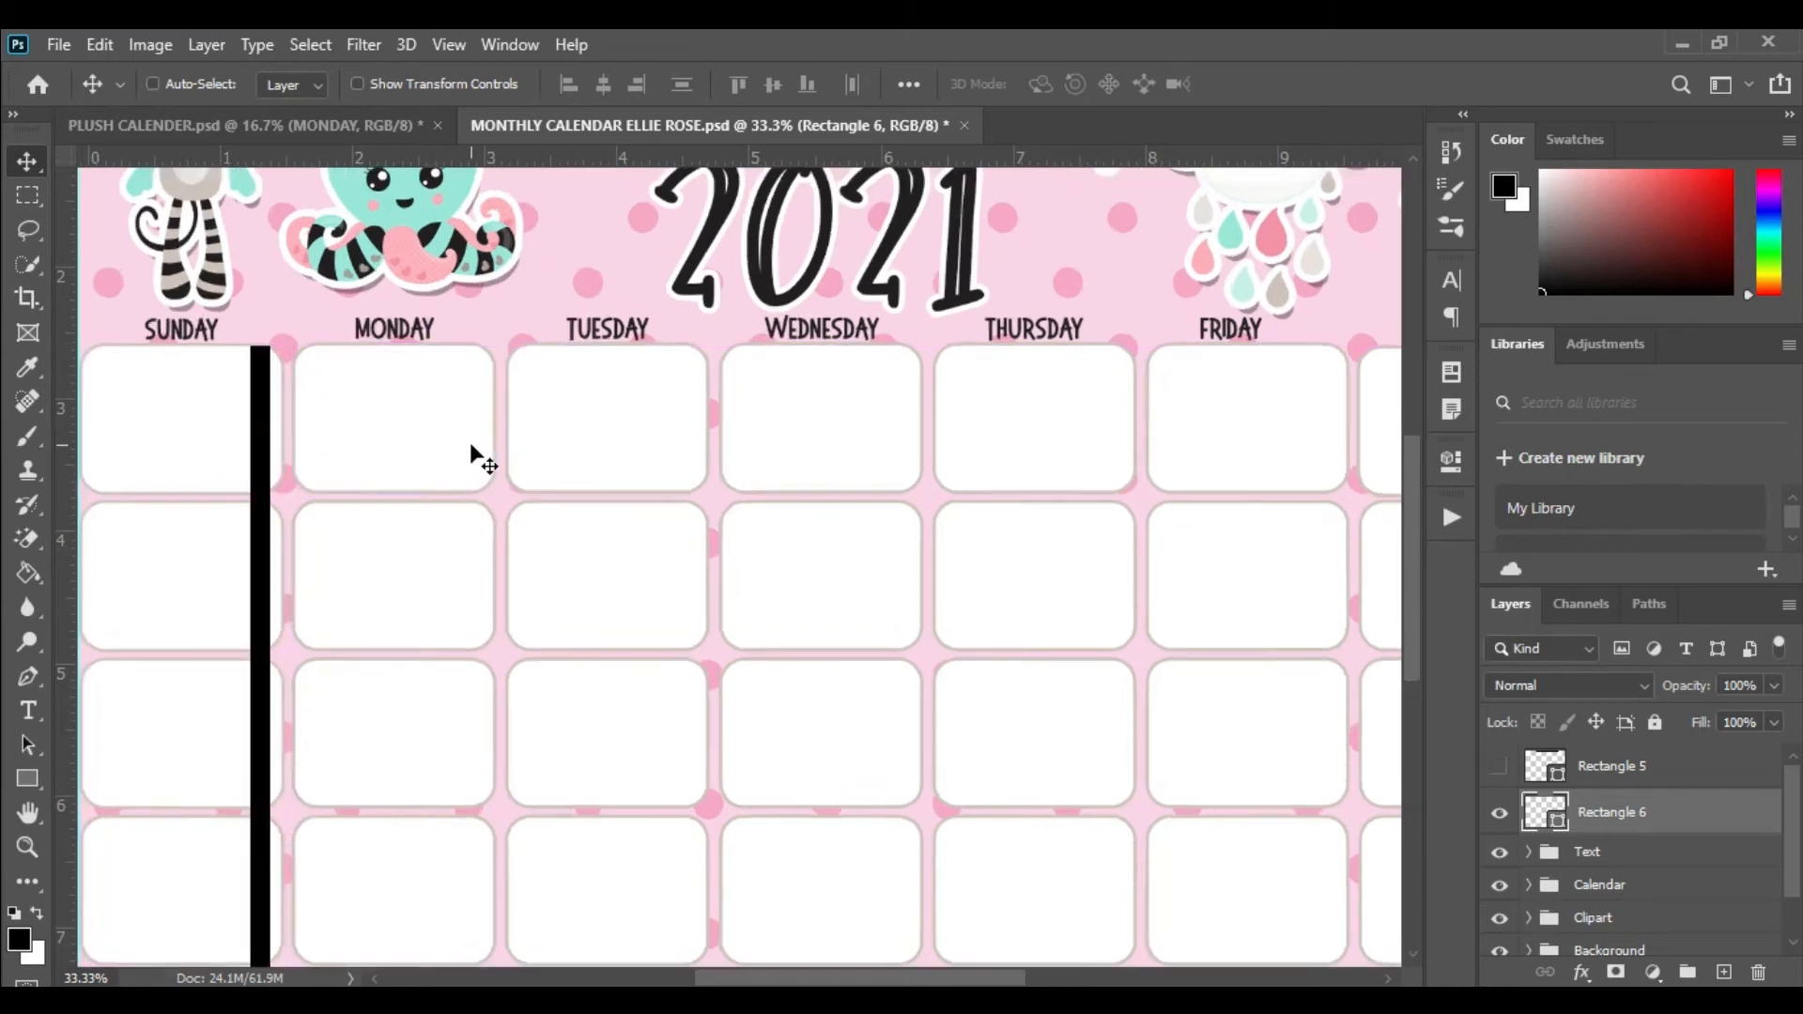
{"action": "scroll", "coordinate": [394, 511], "scroll_direction": "left", "scroll_amount": 6}
{"action": "scroll", "coordinate": [395, 511], "scroll_direction": "up", "scroll_amount": 2}
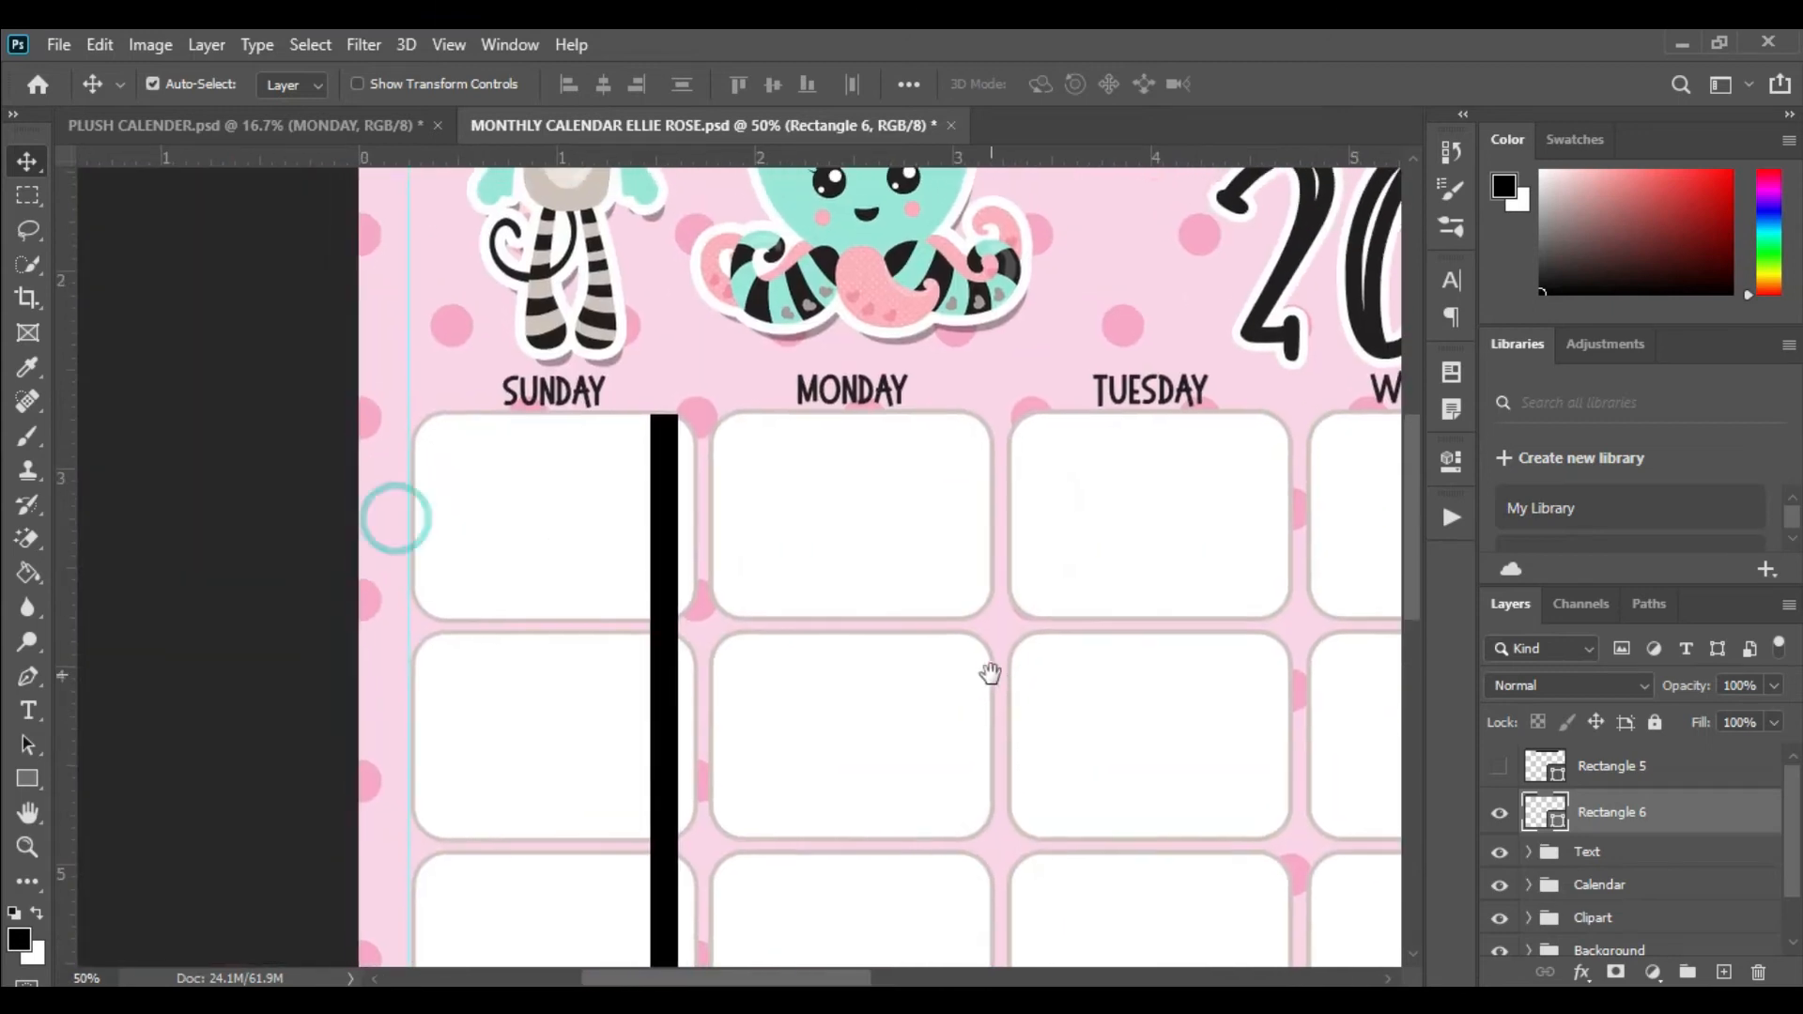
{"action": "left_click_drag", "start_coordinate": [665, 553], "coordinate": [680, 556]}
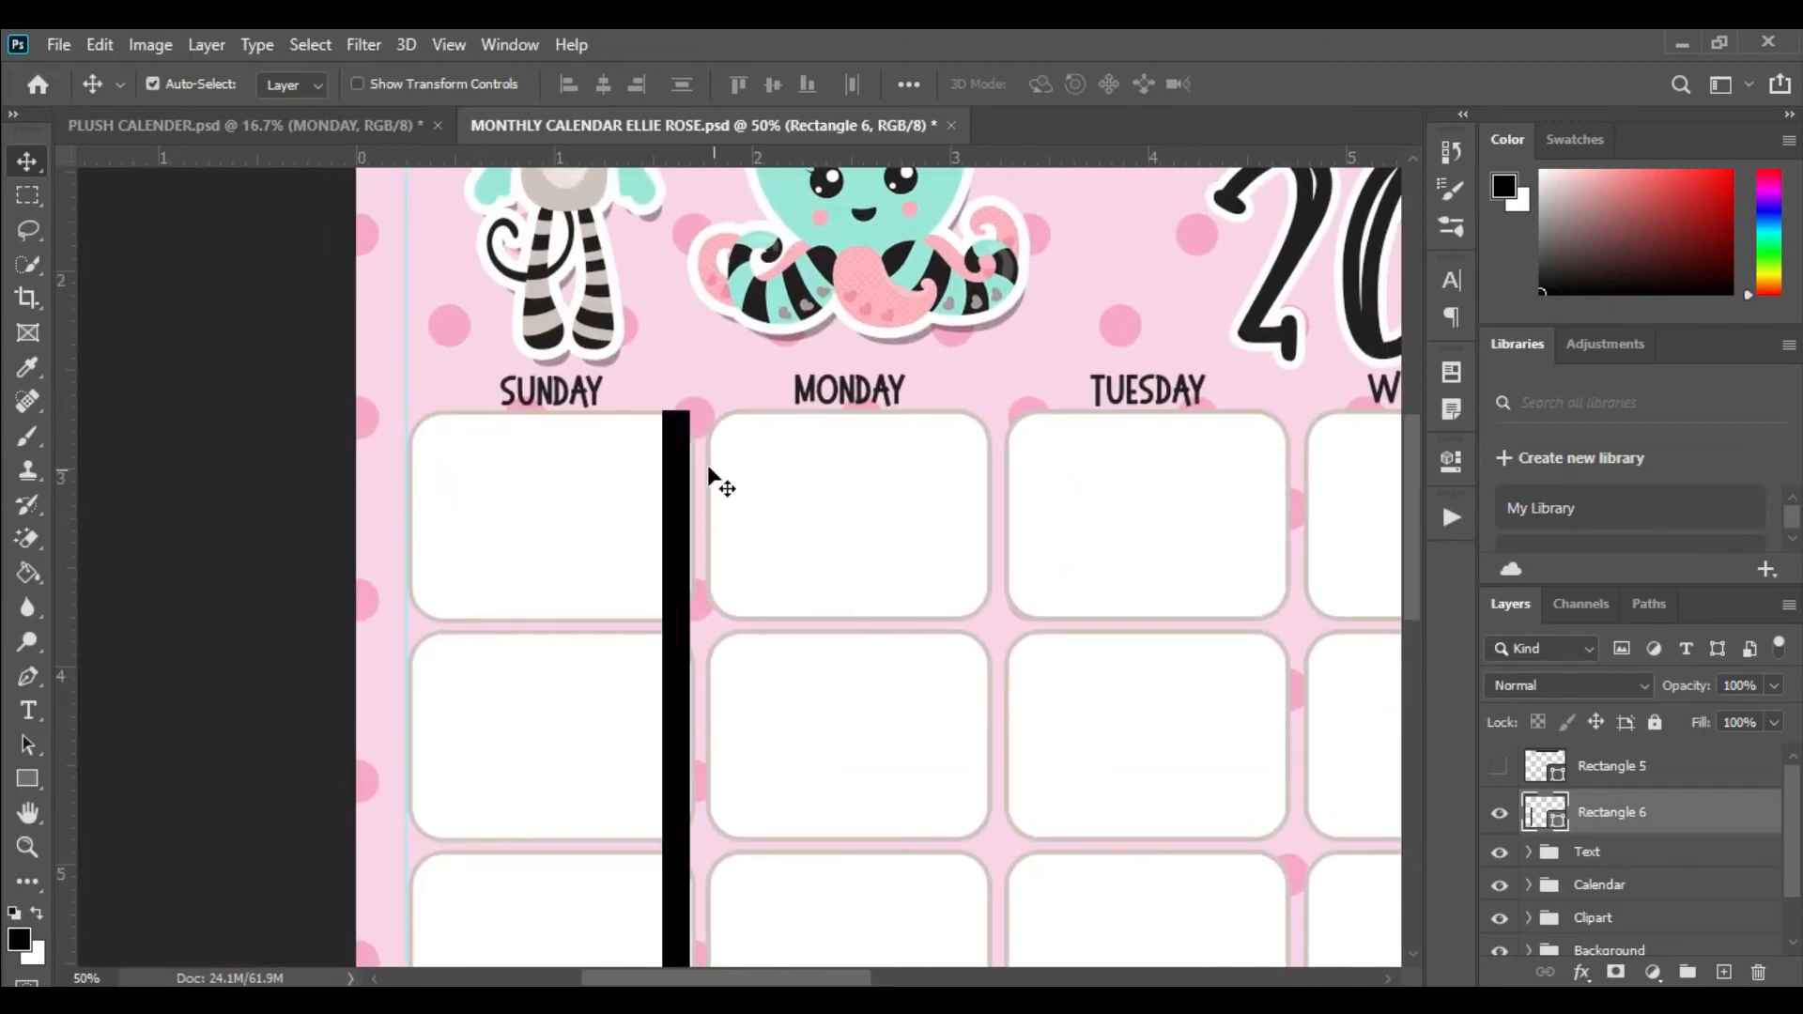
{"action": "left_click", "coordinate": [673, 577]}
{"action": "key", "text": "Right"}
{"action": "key", "text": "Right"}
{"action": "key", "text": "Right"}
{"action": "key", "text": "Right"}
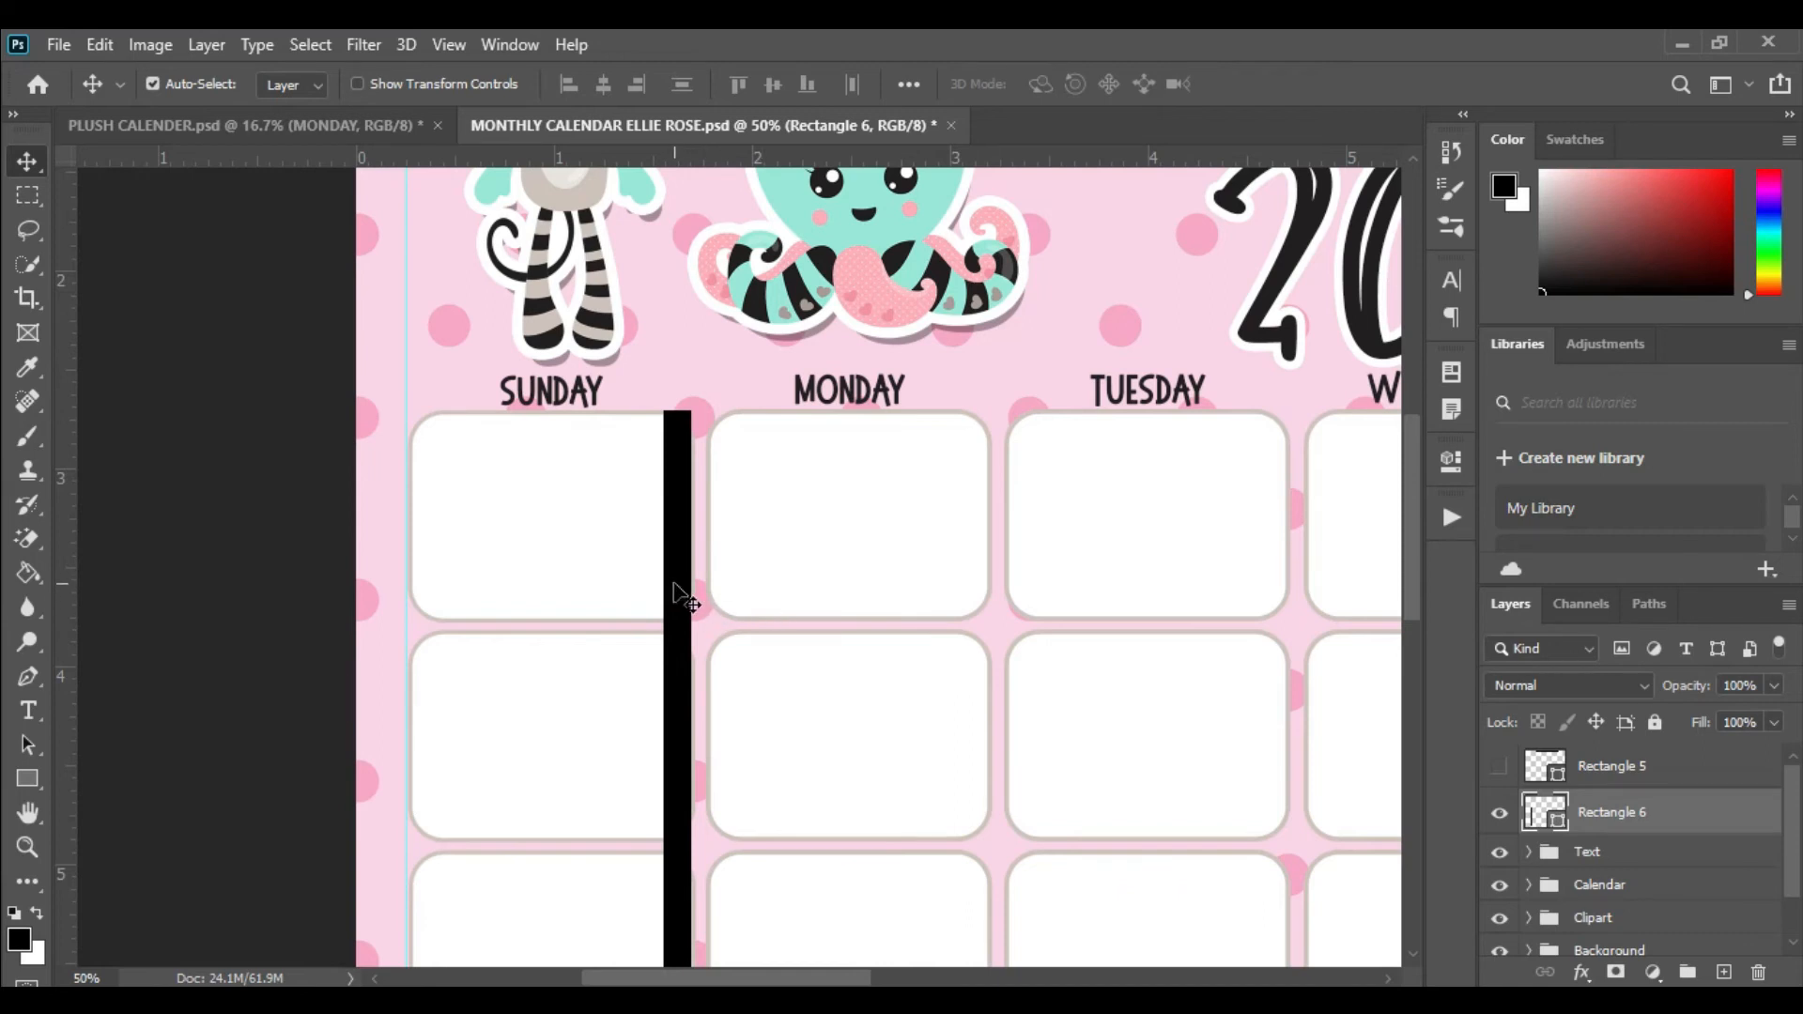
- Raise the bar's top above the SUNDAY boxes and stretch its lower end down to the bottom edge of the page
{"action": "left_click_drag", "start_coordinate": [675, 587], "coordinate": [683, 527]}
{"action": "scroll", "coordinate": [794, 778], "scroll_direction": "down", "scroll_amount": 6}
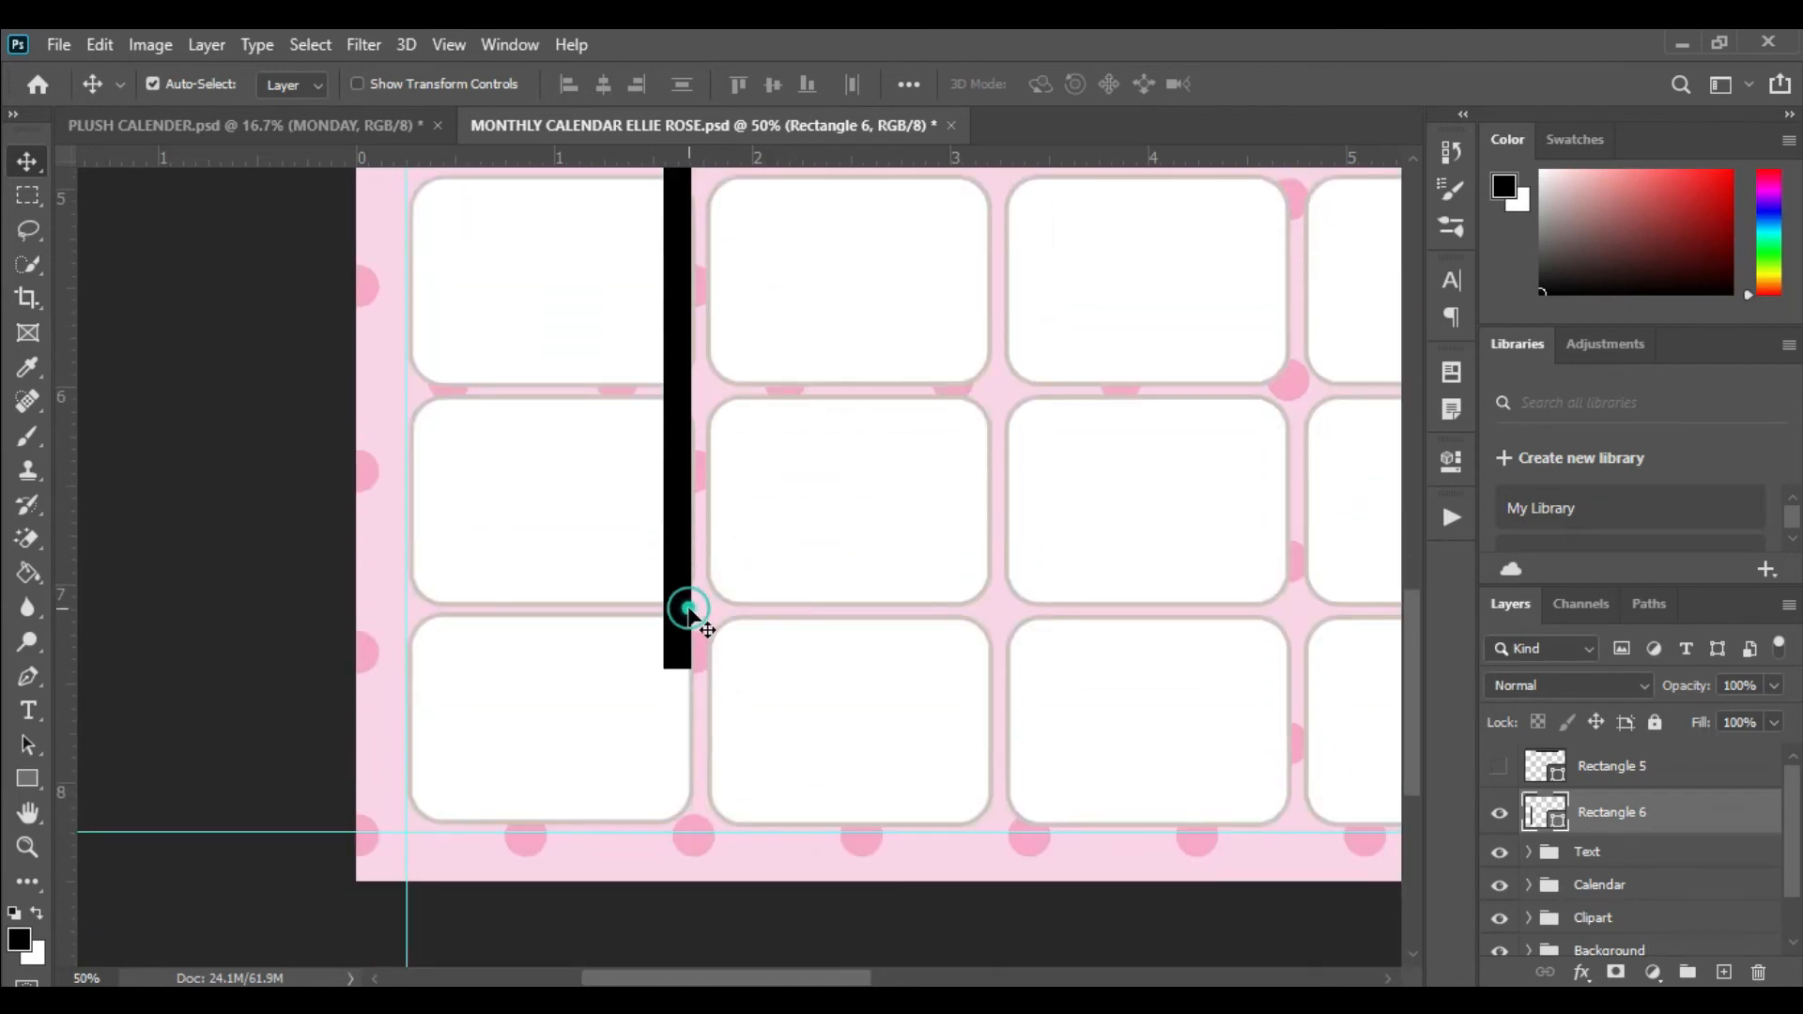
{"action": "key", "text": "ctrl+t"}
{"action": "left_click_drag", "start_coordinate": [679, 674], "coordinate": [710, 873]}
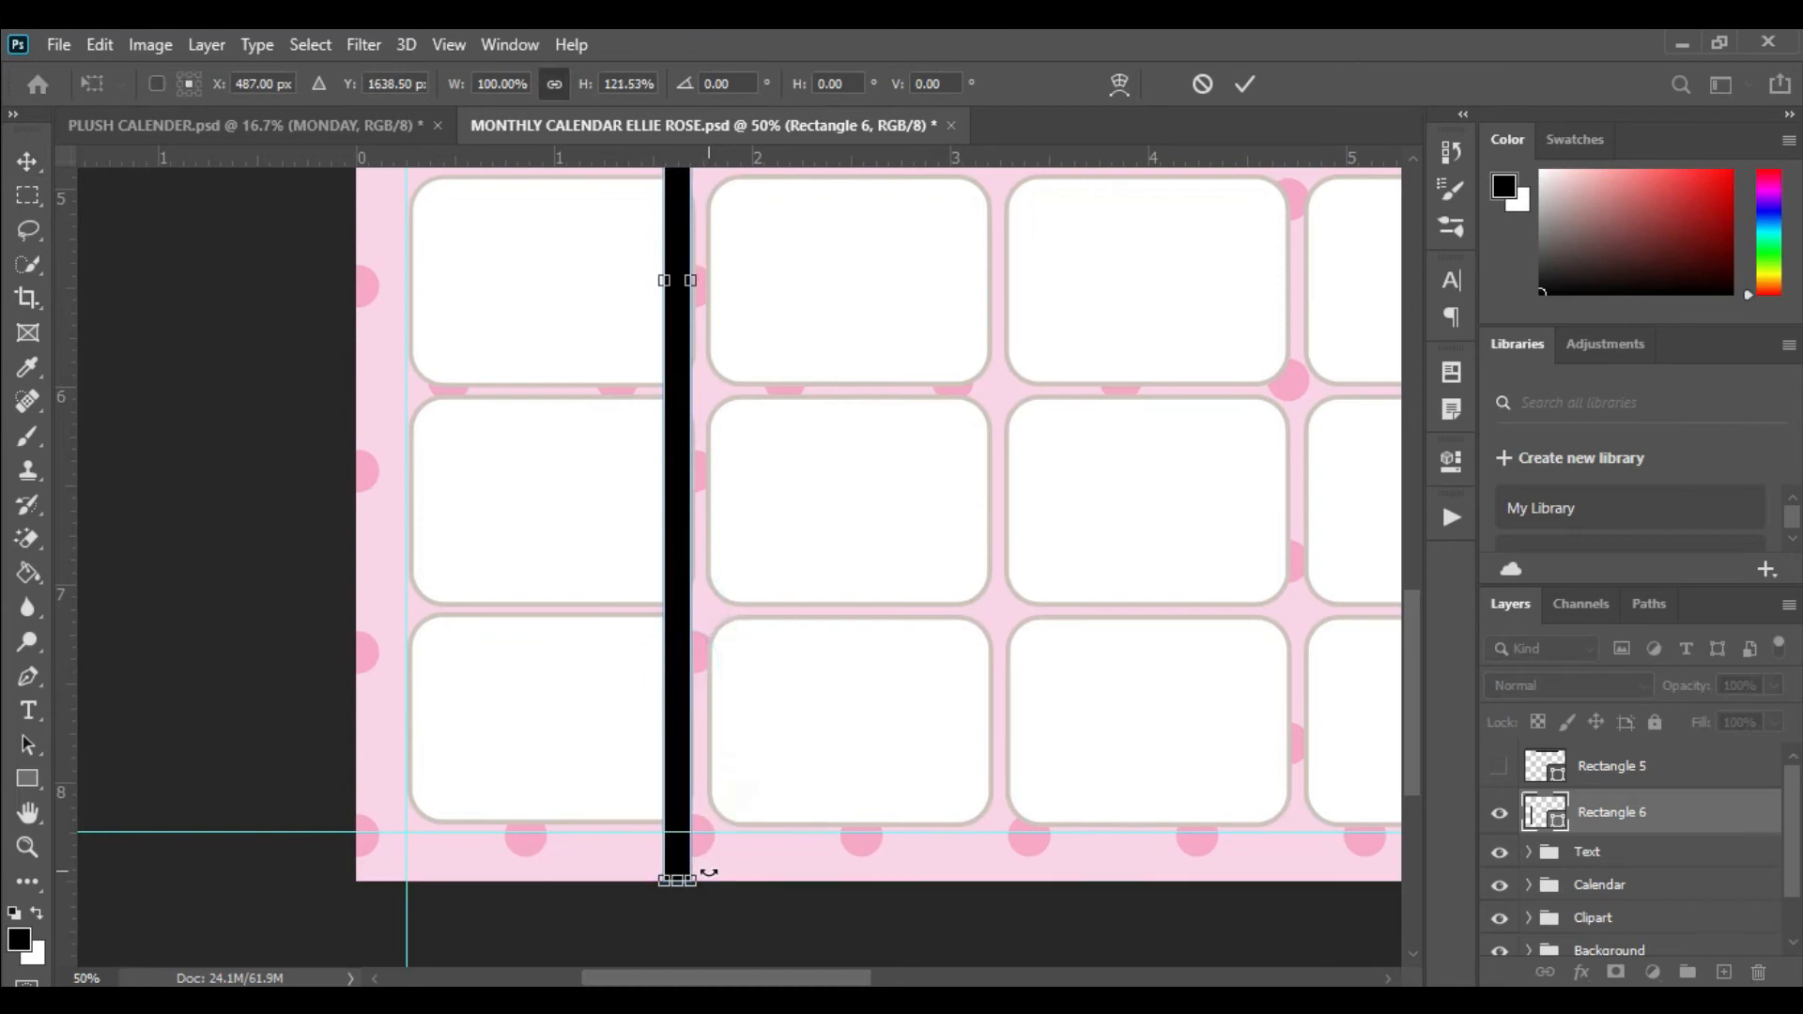
{"action": "key", "text": "Return"}
{"action": "scroll", "coordinate": [846, 773], "scroll_direction": "up", "scroll_amount": 3}
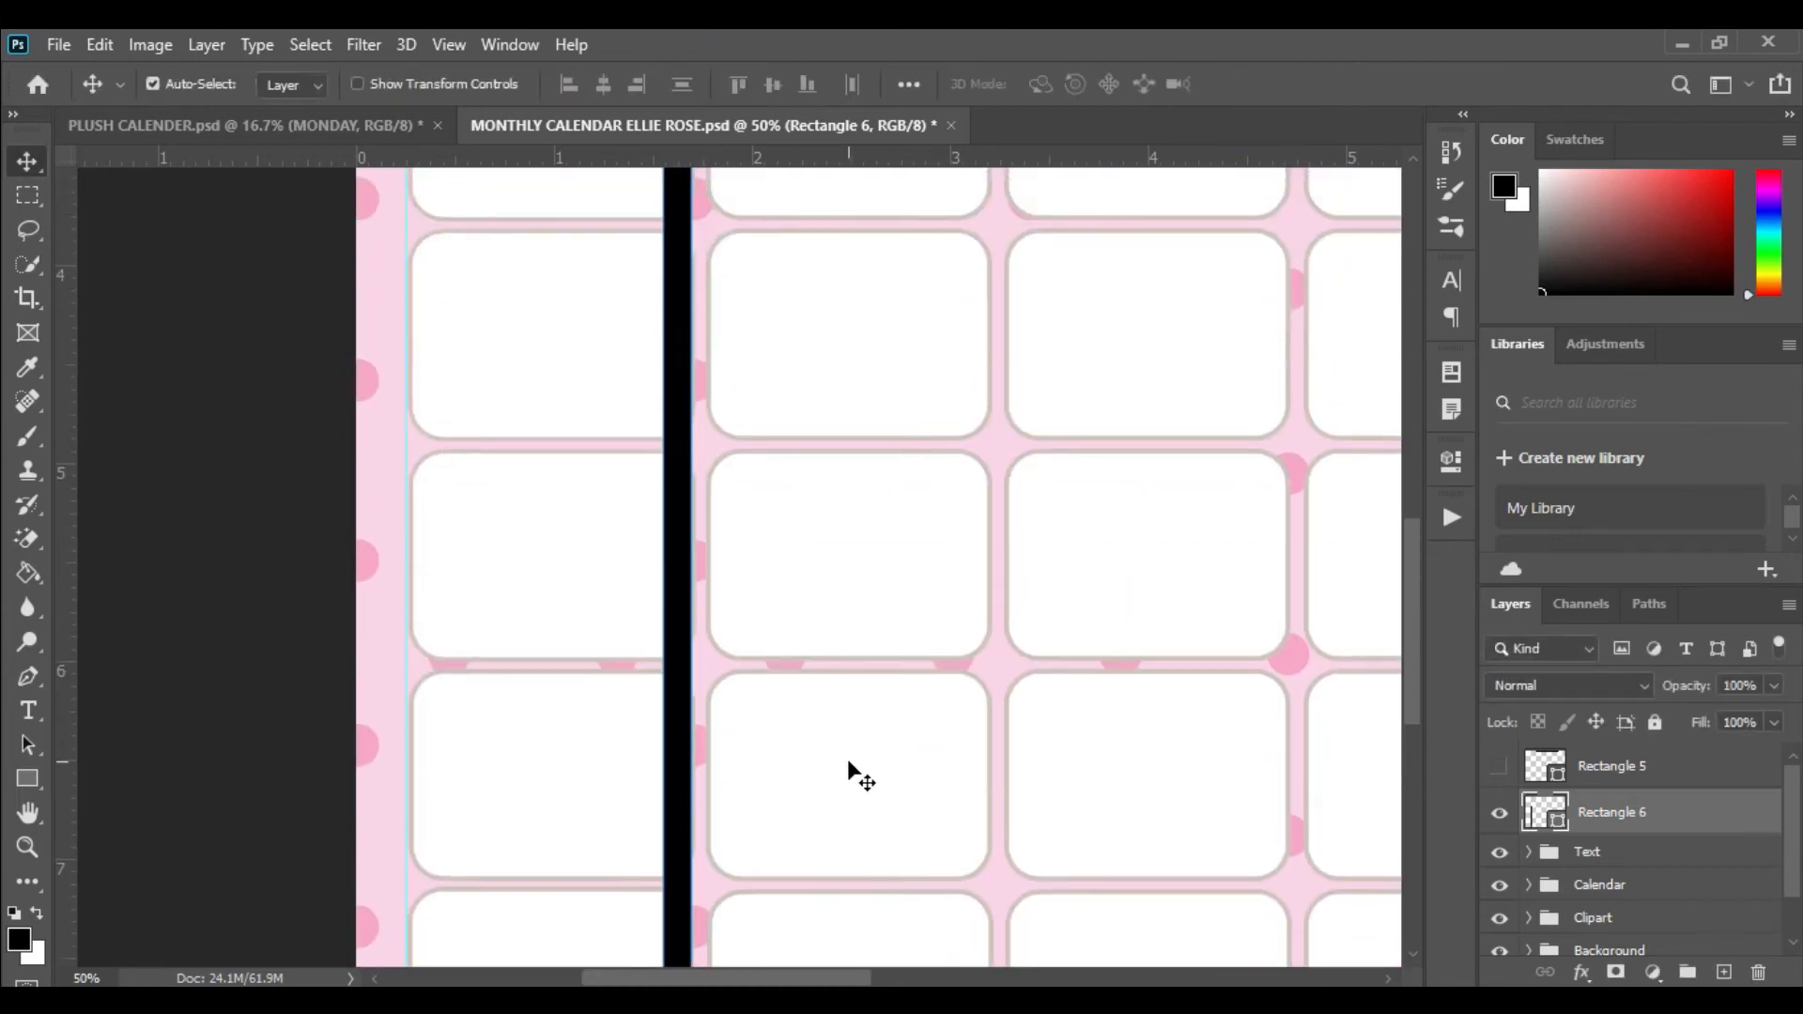
- Place vertical guides along the bar's left edge in the SUNDAY and MONDAY columns, shifting the bar from one column to the other
{"action": "scroll", "coordinate": [847, 759], "scroll_direction": "up", "scroll_amount": 4}
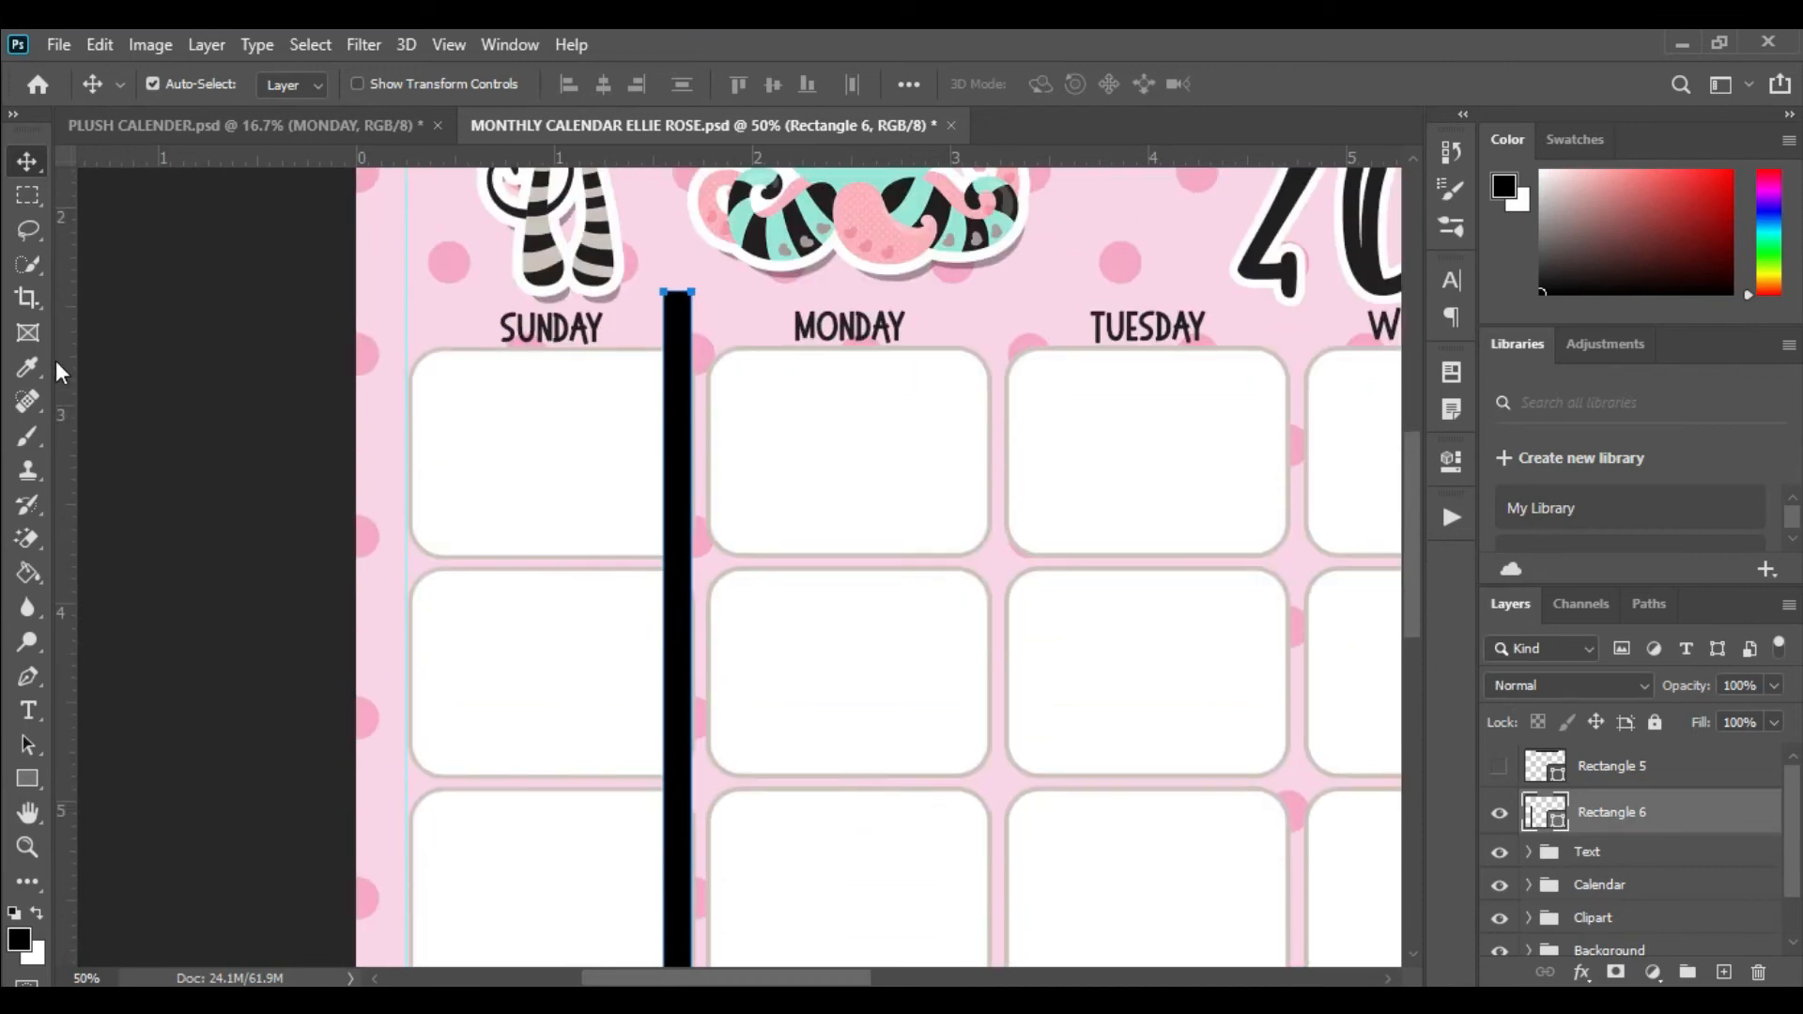
{"action": "left_click", "coordinate": [479, 466]}
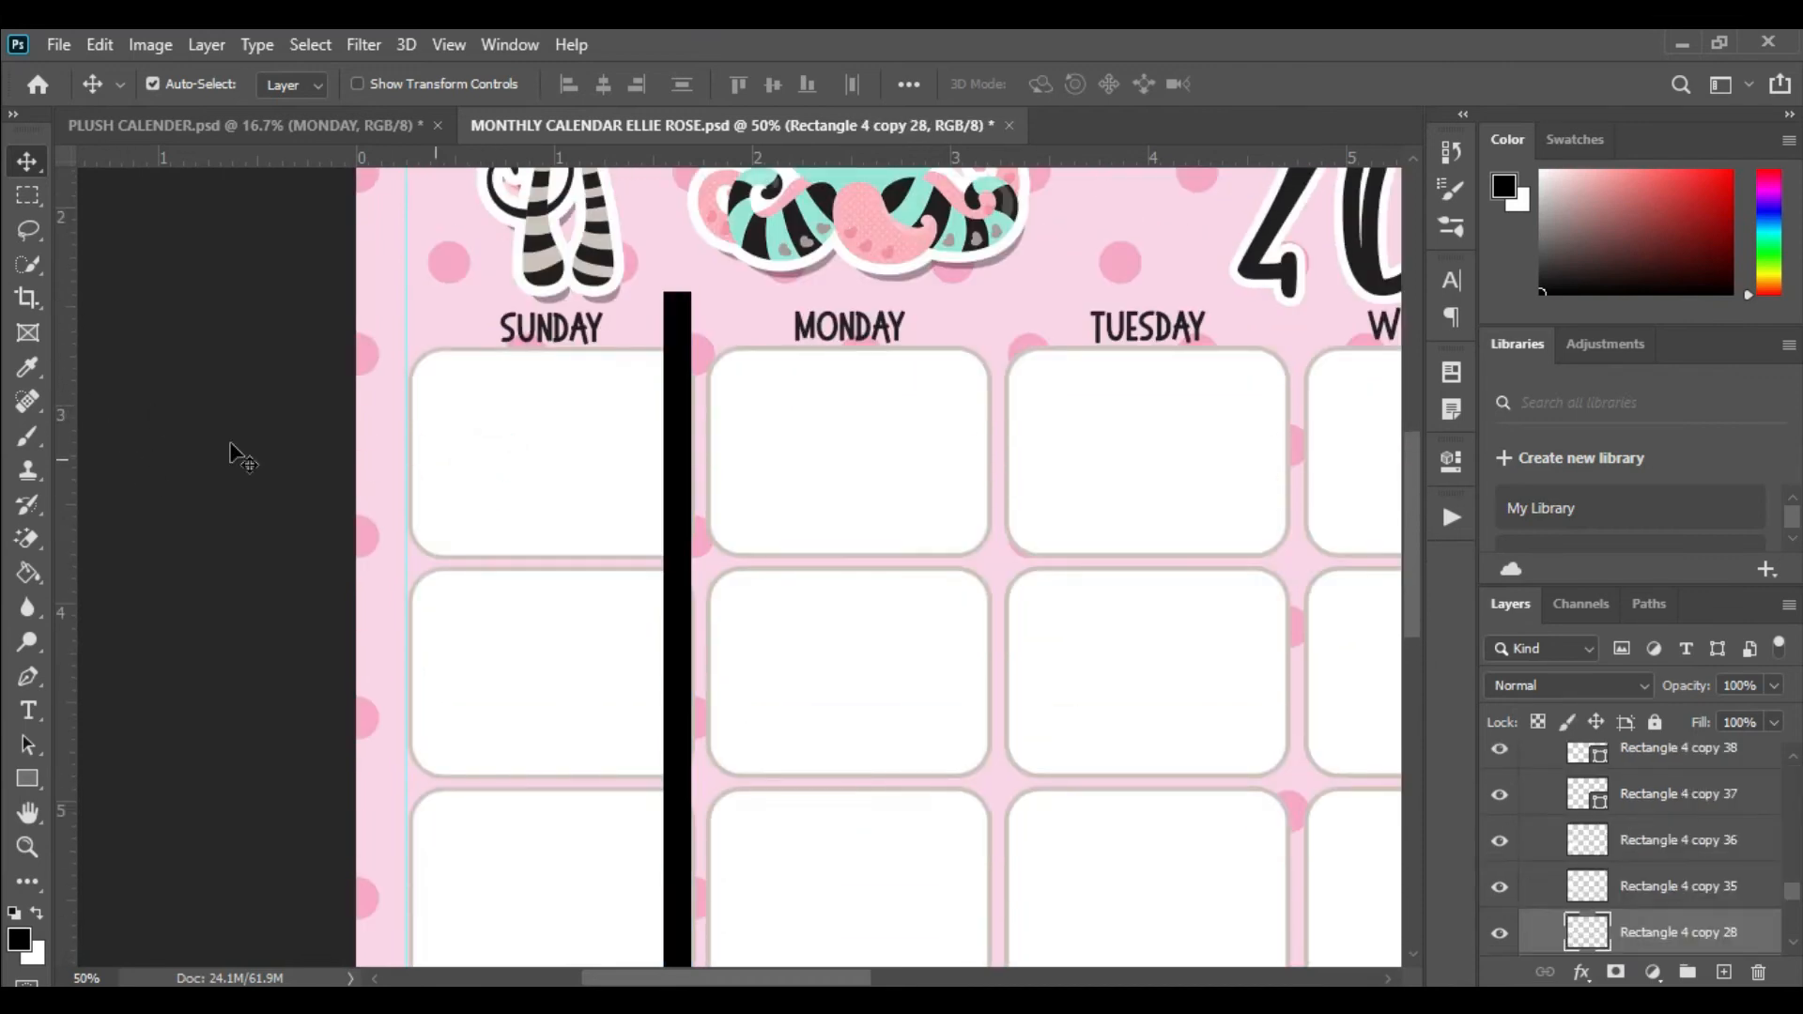
{"action": "left_click_drag", "start_coordinate": [68, 374], "coordinate": [978, 428]}
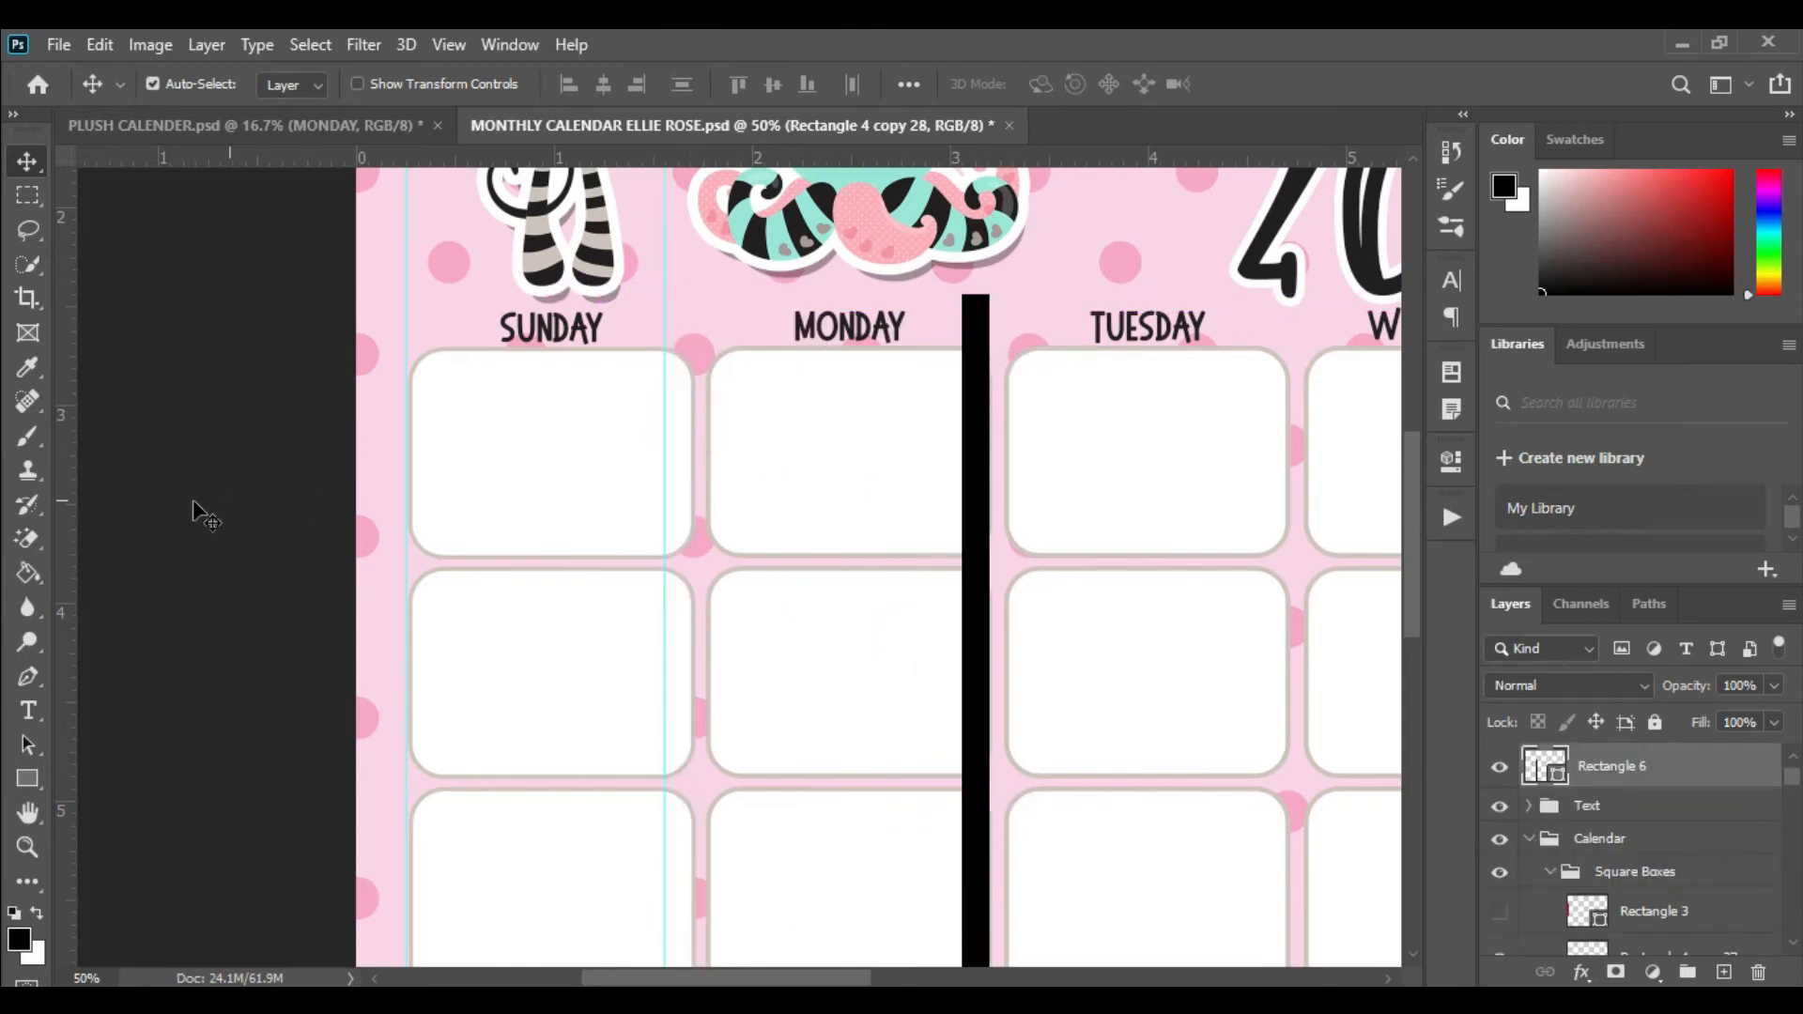
{"action": "left_click_drag", "start_coordinate": [68, 477], "coordinate": [962, 520]}
- Shift the bar through the TUESDAY to FRIDAY columns and place a vertical guide along its left edge in each
{"action": "left_click_drag", "start_coordinate": [1140, 704], "coordinate": [724, 636]}
{"action": "left_click_drag", "start_coordinate": [563, 538], "coordinate": [849, 537]}
{"action": "left_click_drag", "start_coordinate": [58, 496], "coordinate": [1157, 618]}
{"action": "left_click_drag", "start_coordinate": [59, 509], "coordinate": [1139, 580]}
{"action": "left_click_drag", "start_coordinate": [1055, 755], "coordinate": [378, 713]}
{"action": "left_click_drag", "start_coordinate": [460, 625], "coordinate": [758, 639]}
{"action": "left_click_drag", "start_coordinate": [62, 552], "coordinate": [1055, 612]}
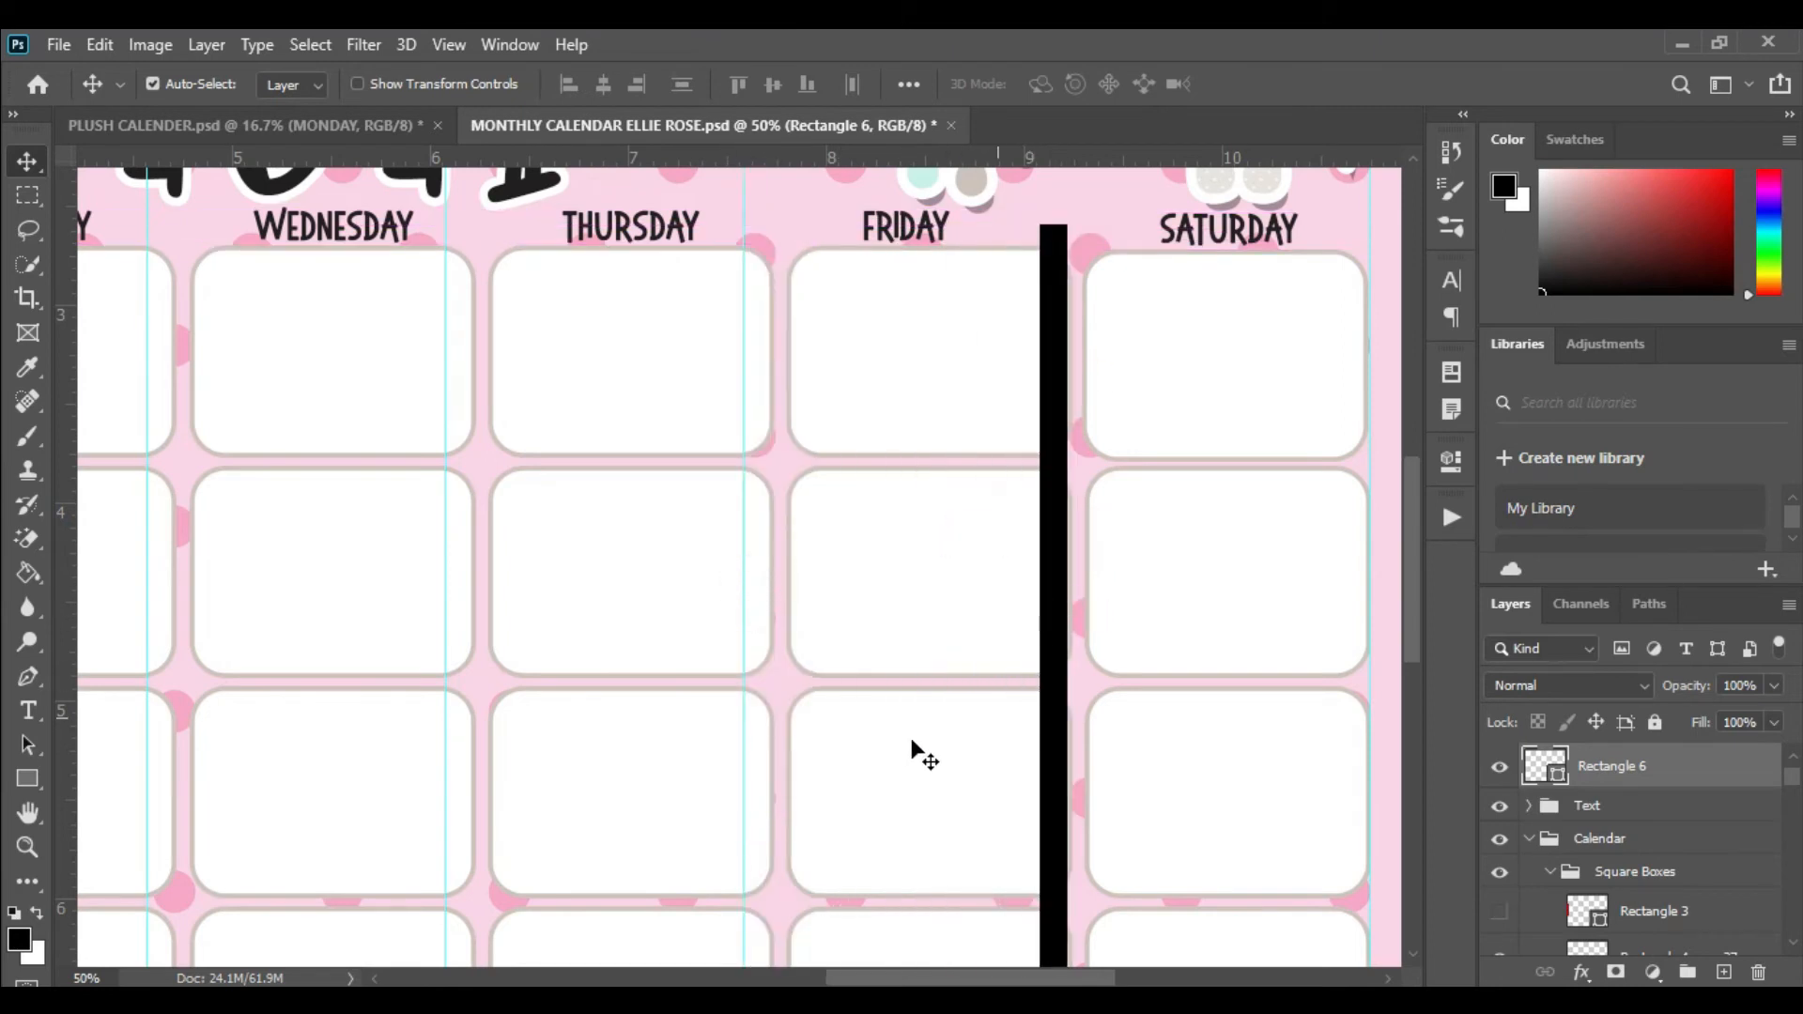
- Add vertical guides at the SATURDAY boxes' right edge and along the bar's left edge there, and hide the bar layer
{"action": "left_click_drag", "start_coordinate": [62, 549], "coordinate": [1367, 597]}
{"action": "left_click_drag", "start_coordinate": [60, 599], "coordinate": [1340, 656]}
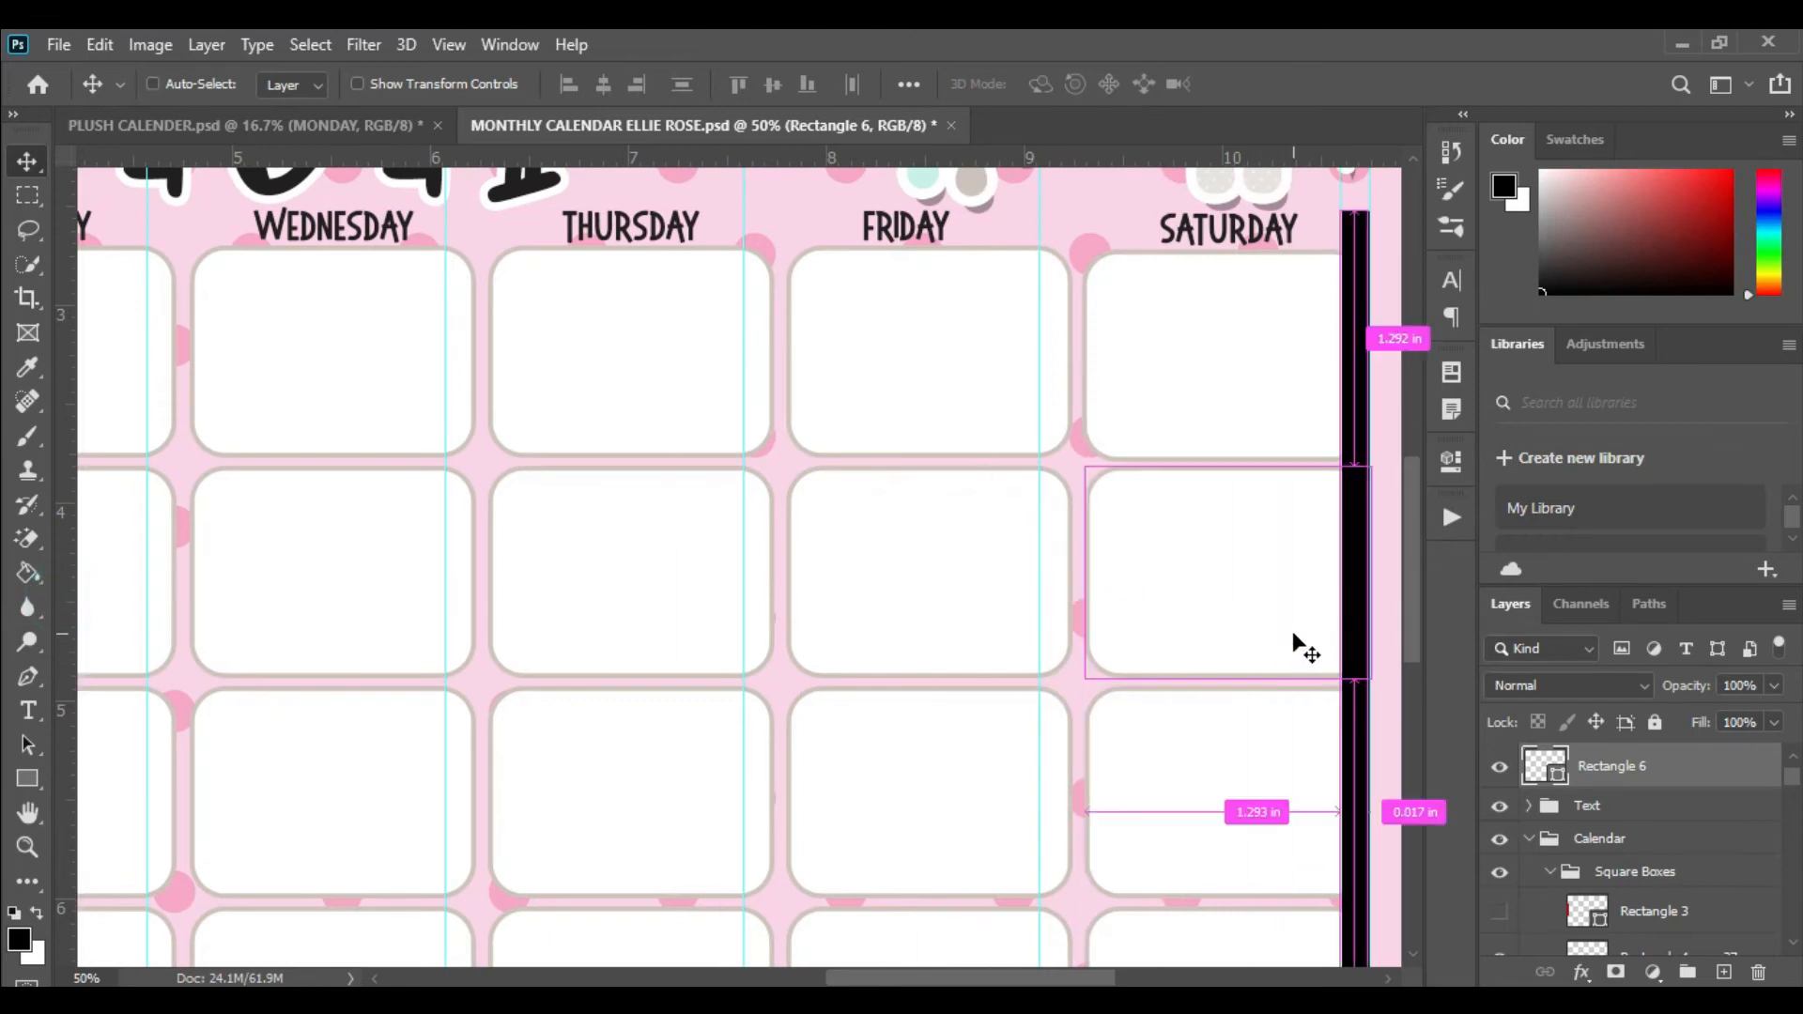
{"action": "key", "text": "ctrl+minus"}
{"action": "key", "text": "ctrl+minus"}
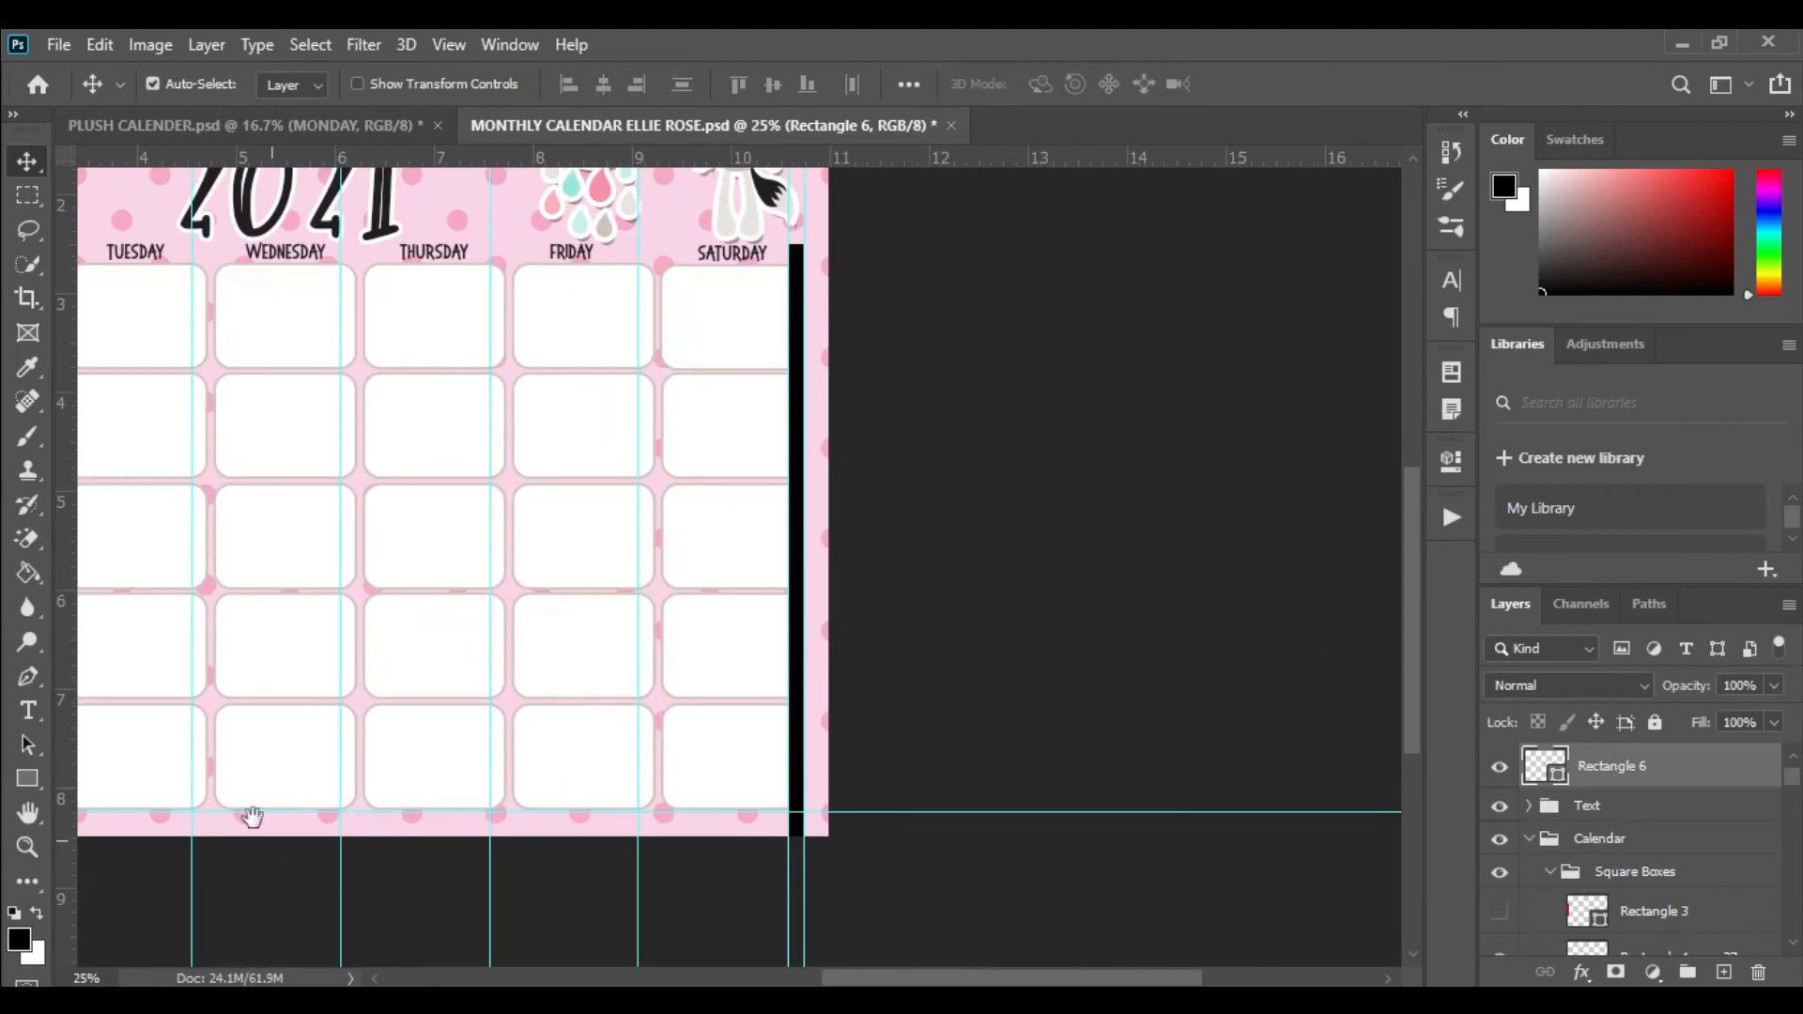
{"action": "left_click_drag", "start_coordinate": [475, 544], "coordinate": [929, 631]}
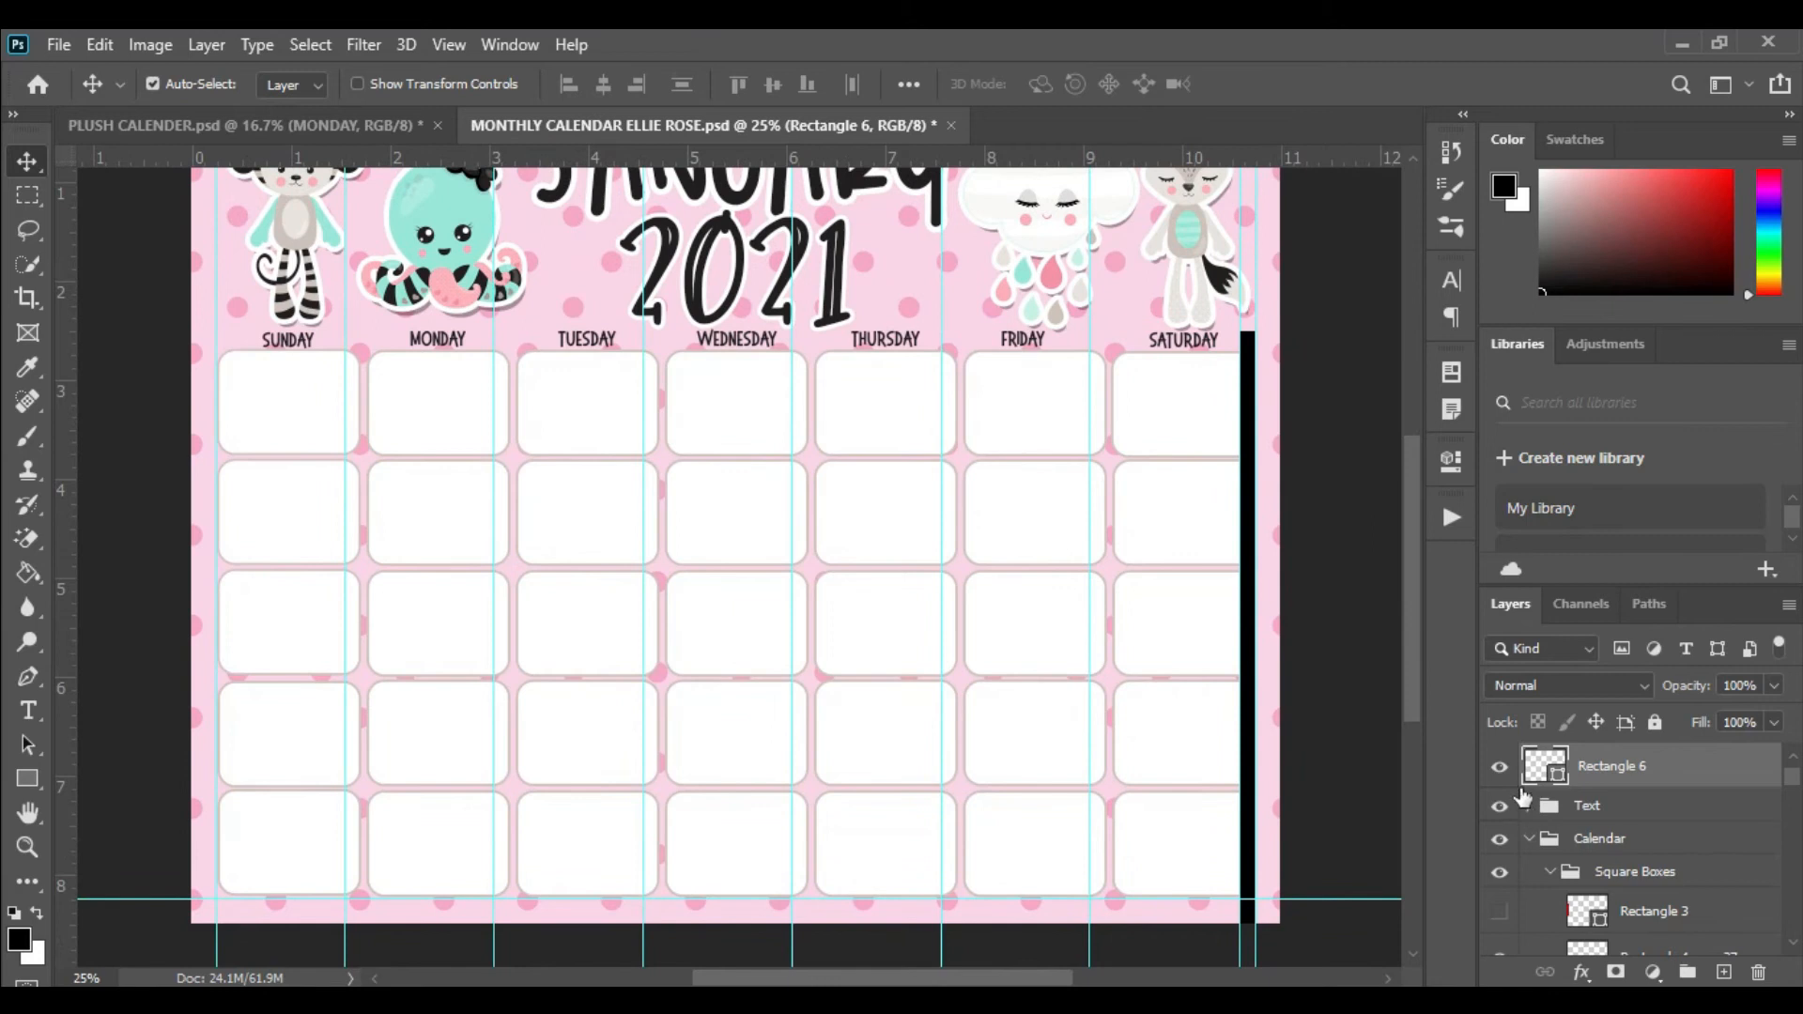
{"action": "left_click", "coordinate": [1499, 766]}
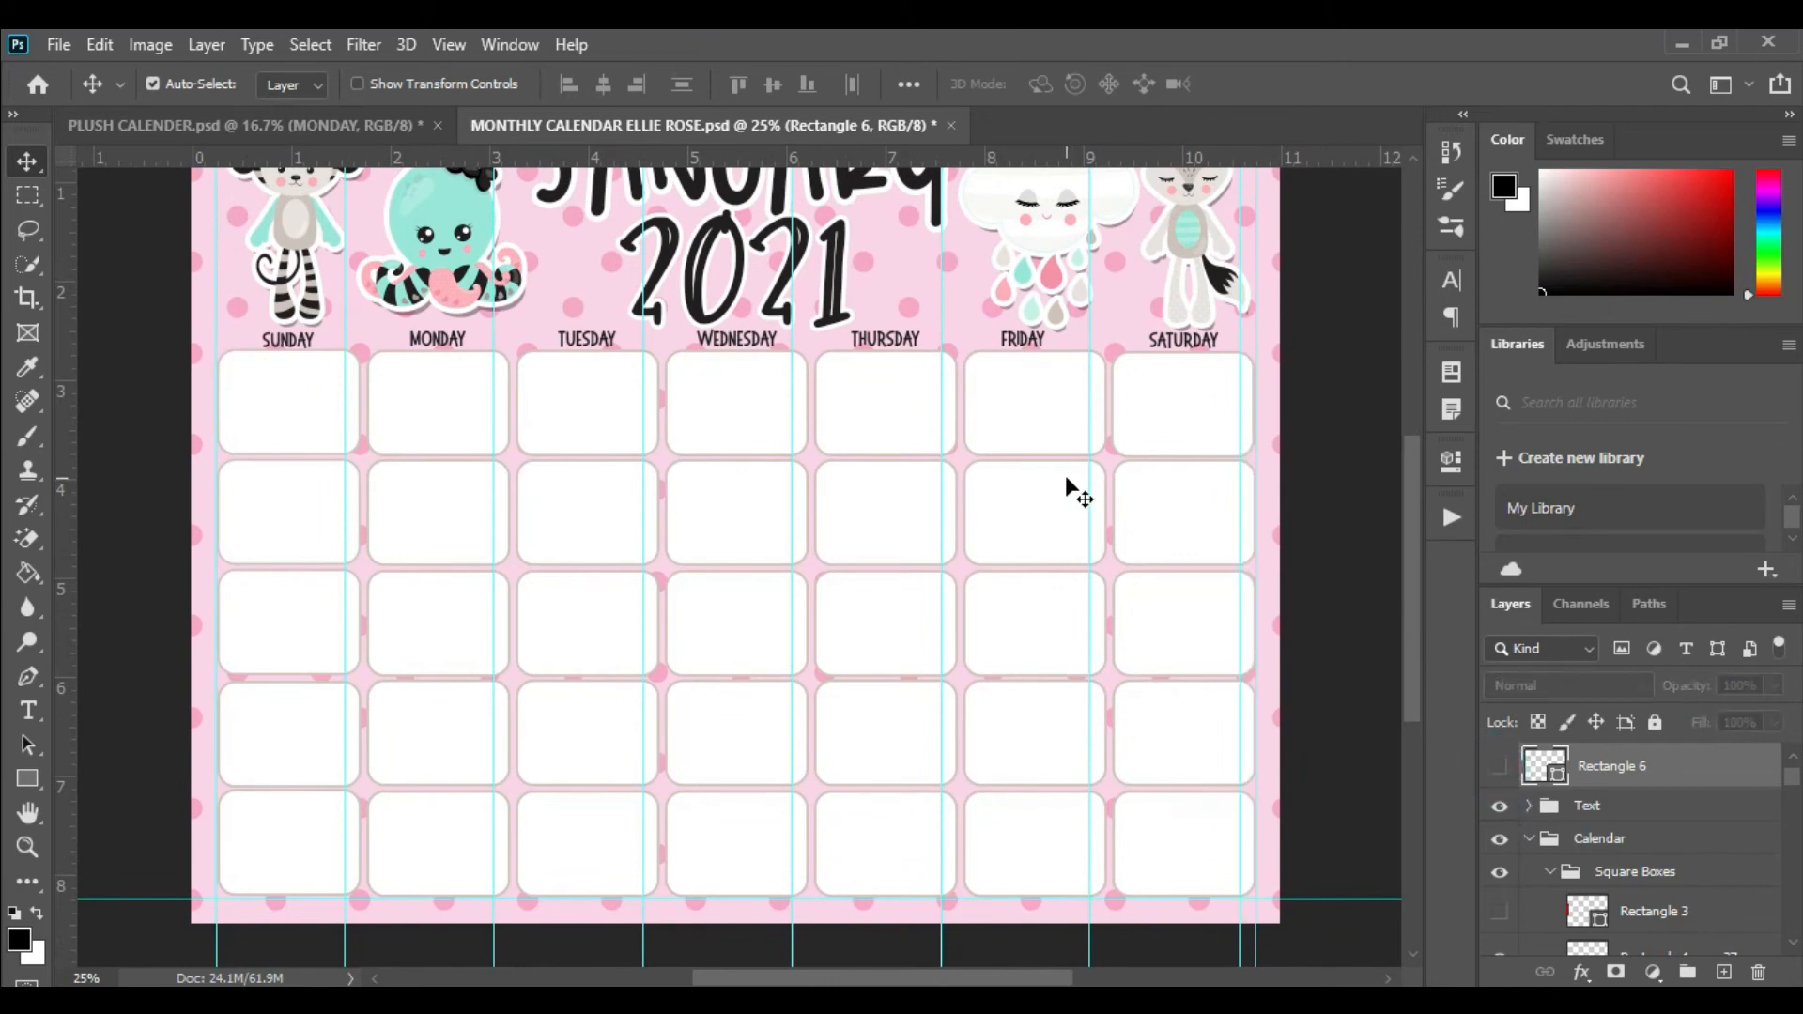
- Add the date number 1 in 16 pt Sweet & Salty text on a new layer inside the first FRIDAY box
{"action": "scroll", "coordinate": [1242, 681], "scroll_direction": "up", "scroll_amount": 3}
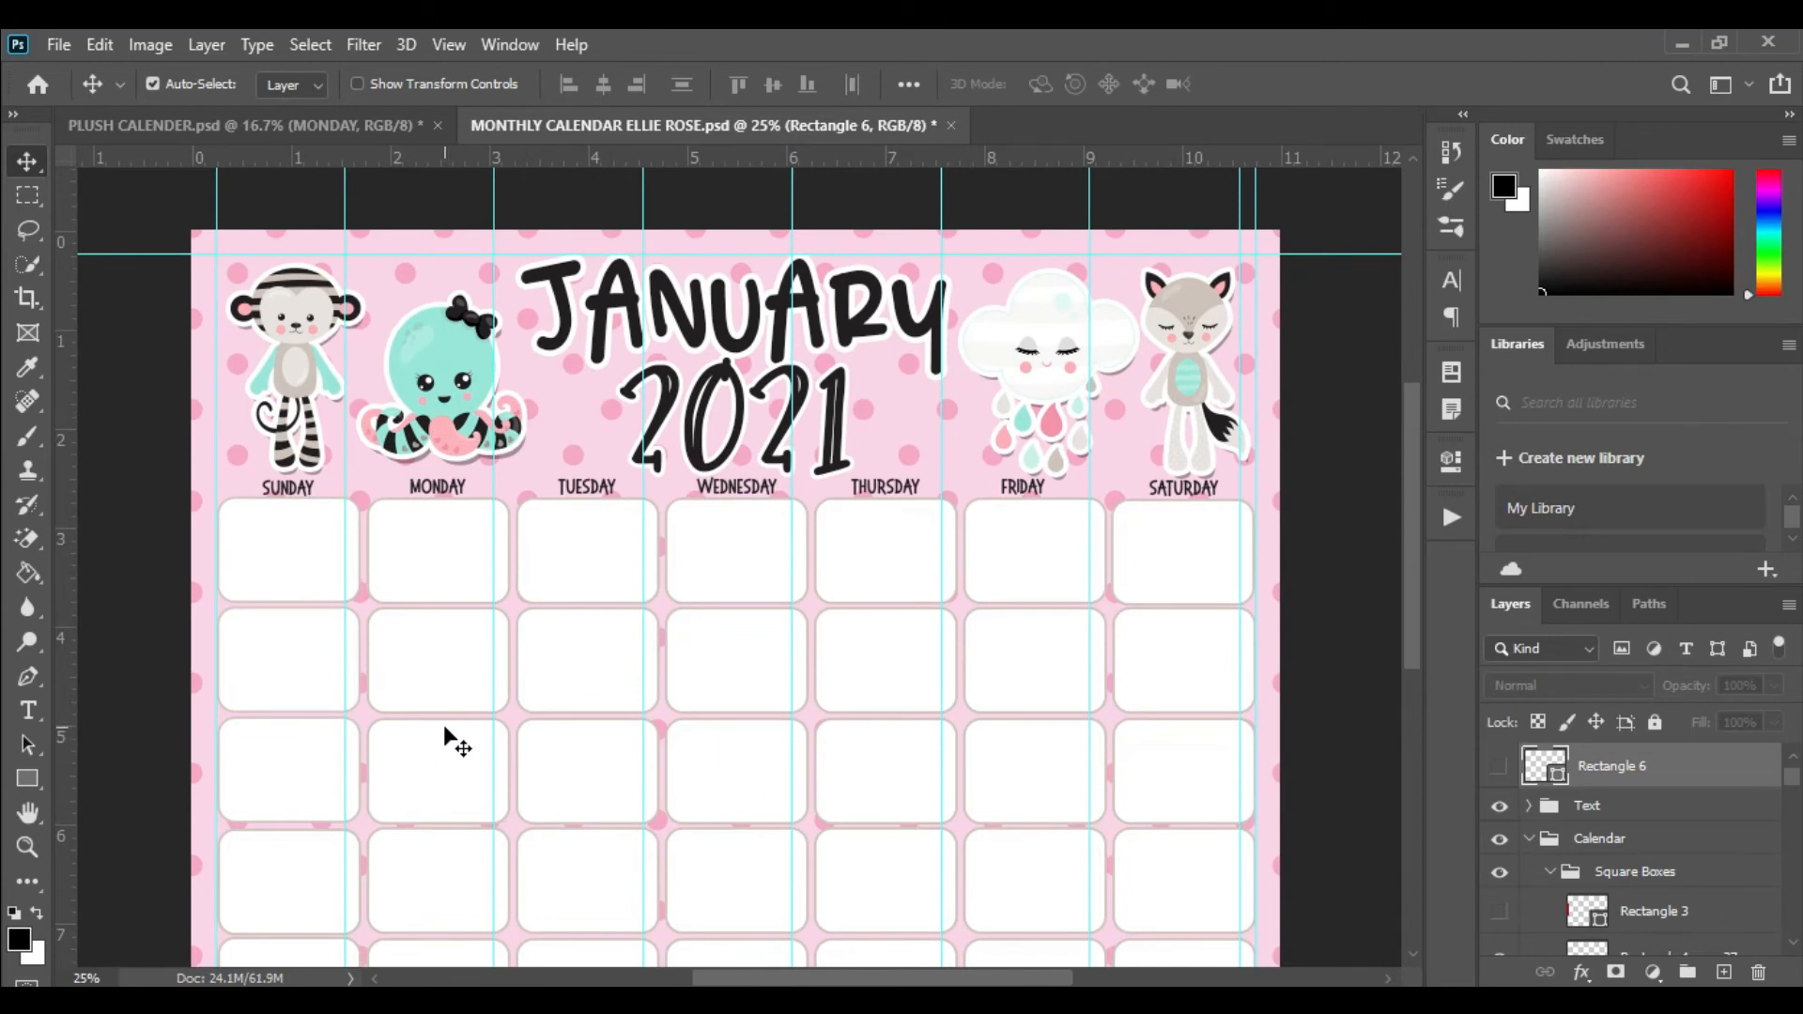
{"action": "scroll", "coordinate": [451, 737], "scroll_direction": "down", "scroll_amount": 1}
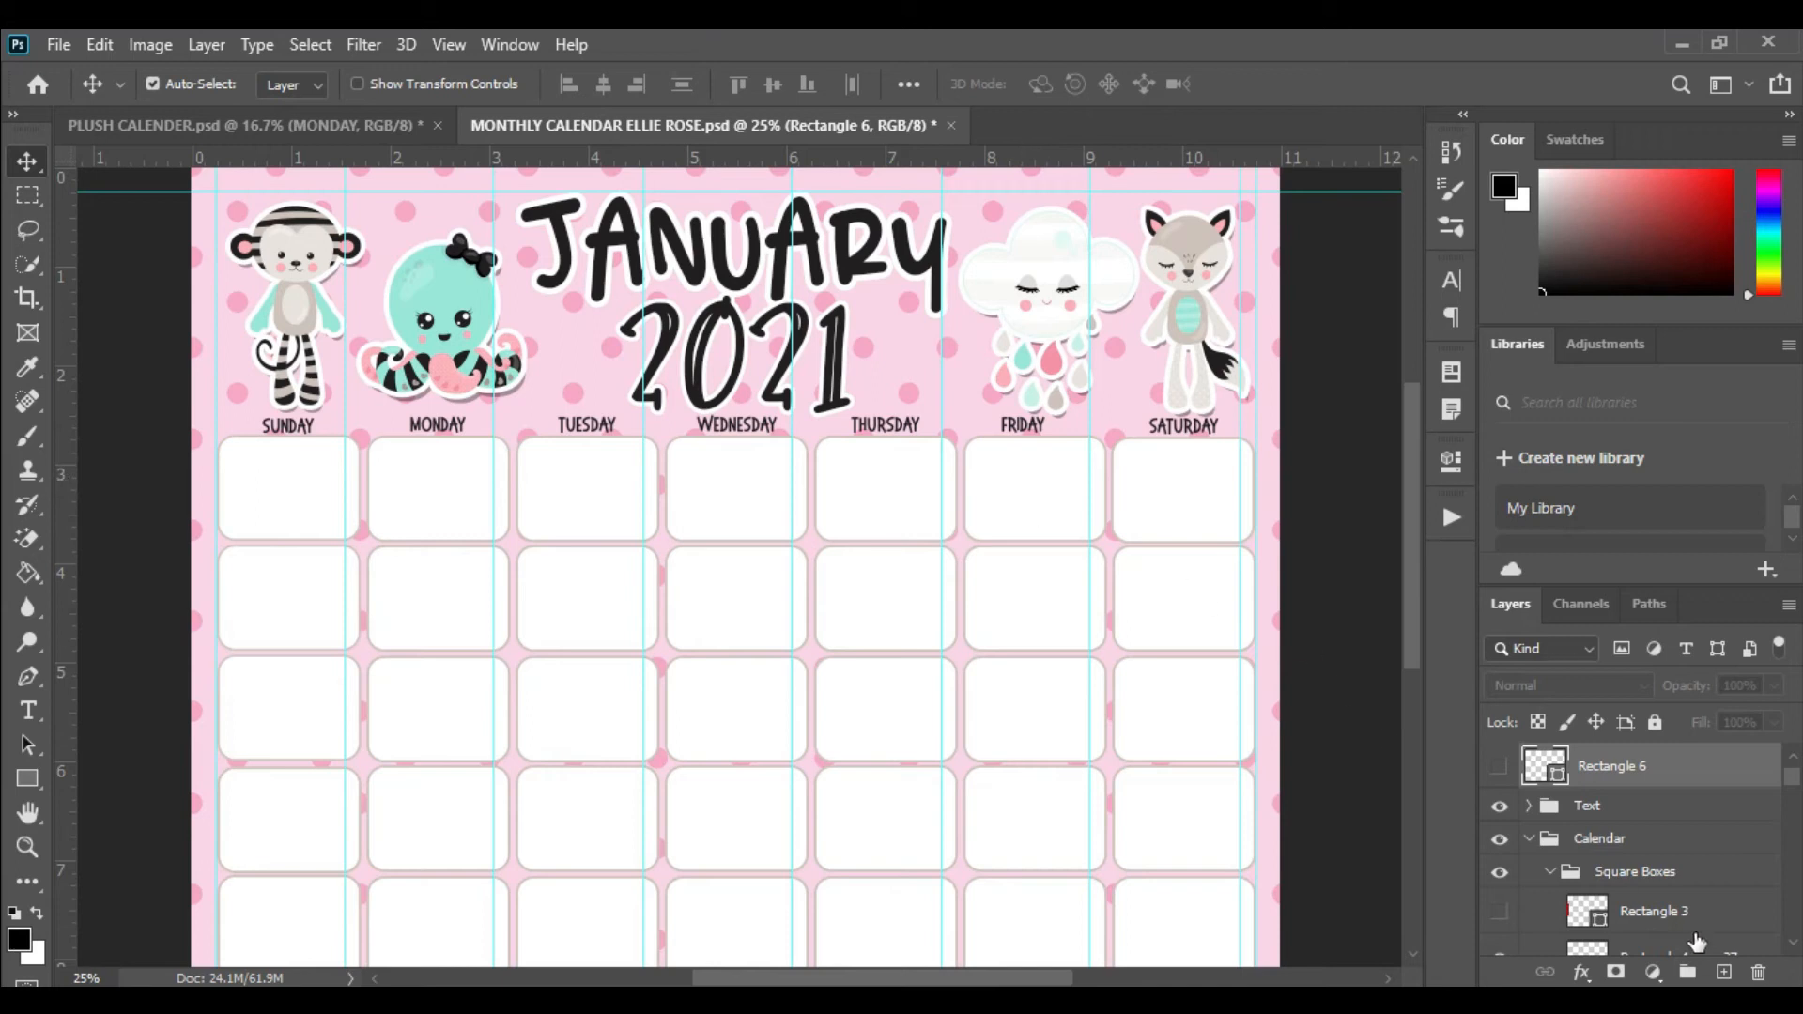
{"action": "left_click", "coordinate": [1725, 974]}
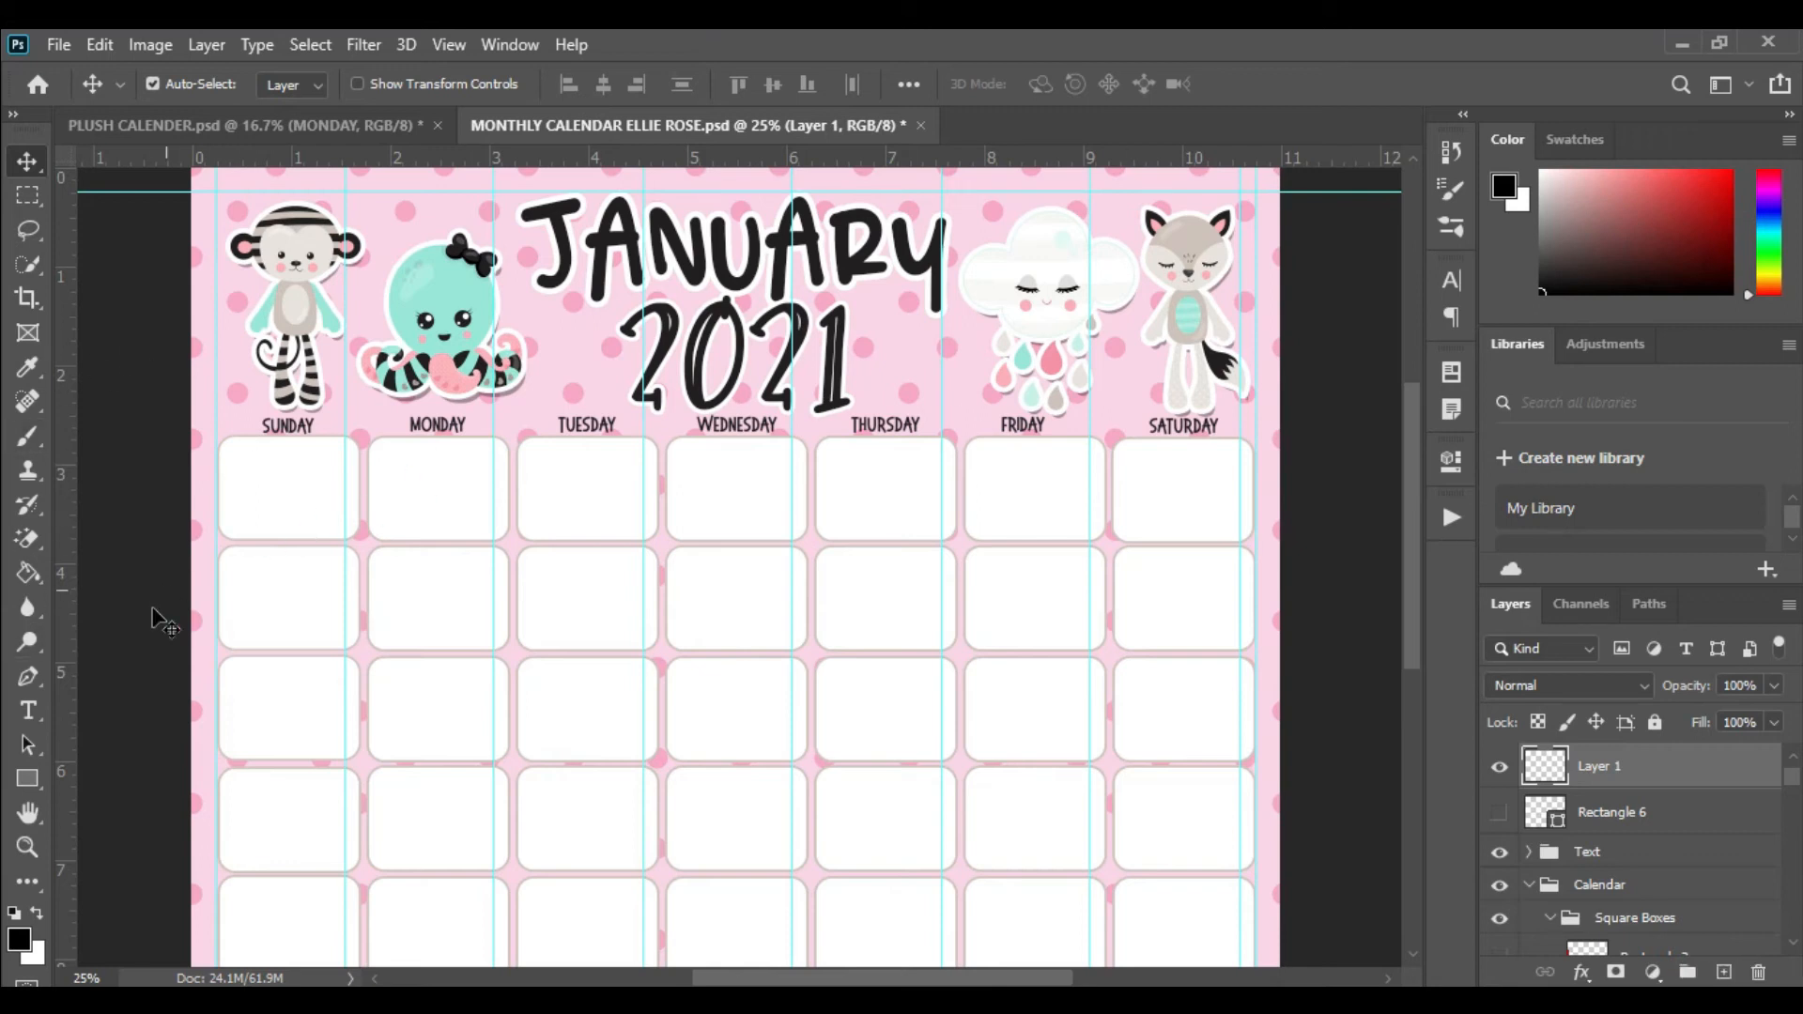
{"action": "left_click", "coordinate": [28, 712]}
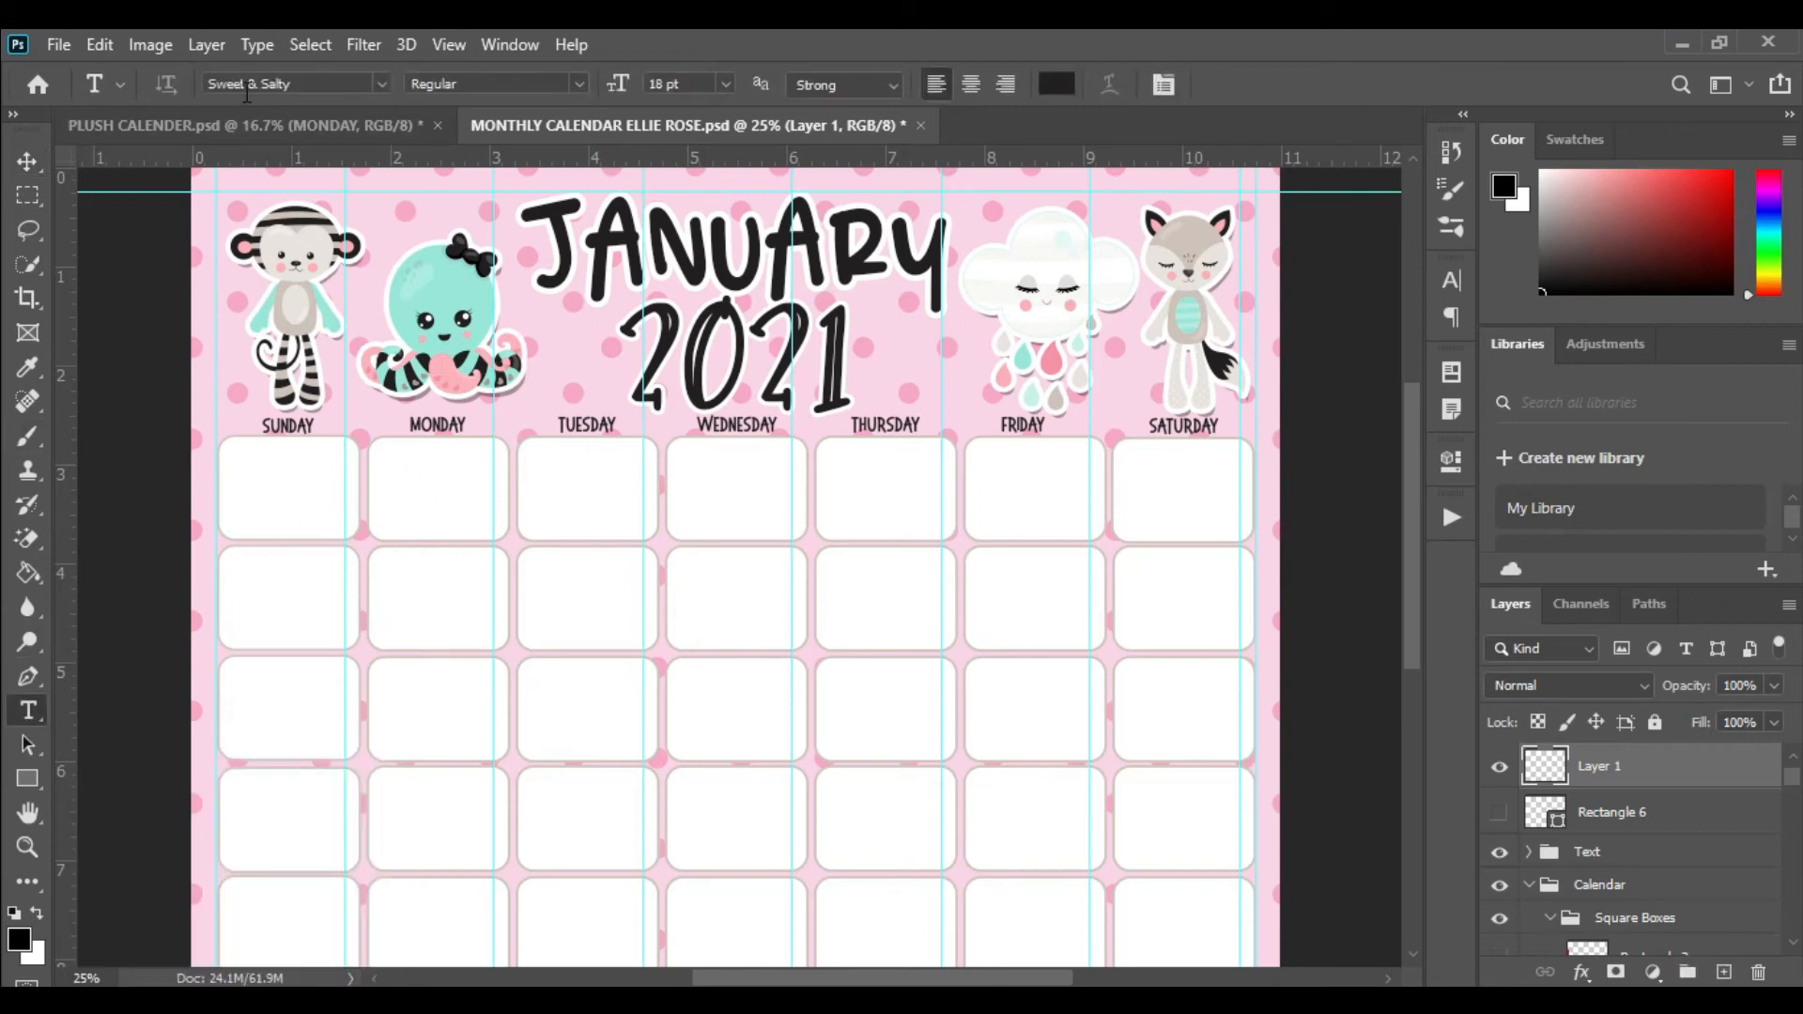
{"action": "left_click", "coordinate": [732, 83]}
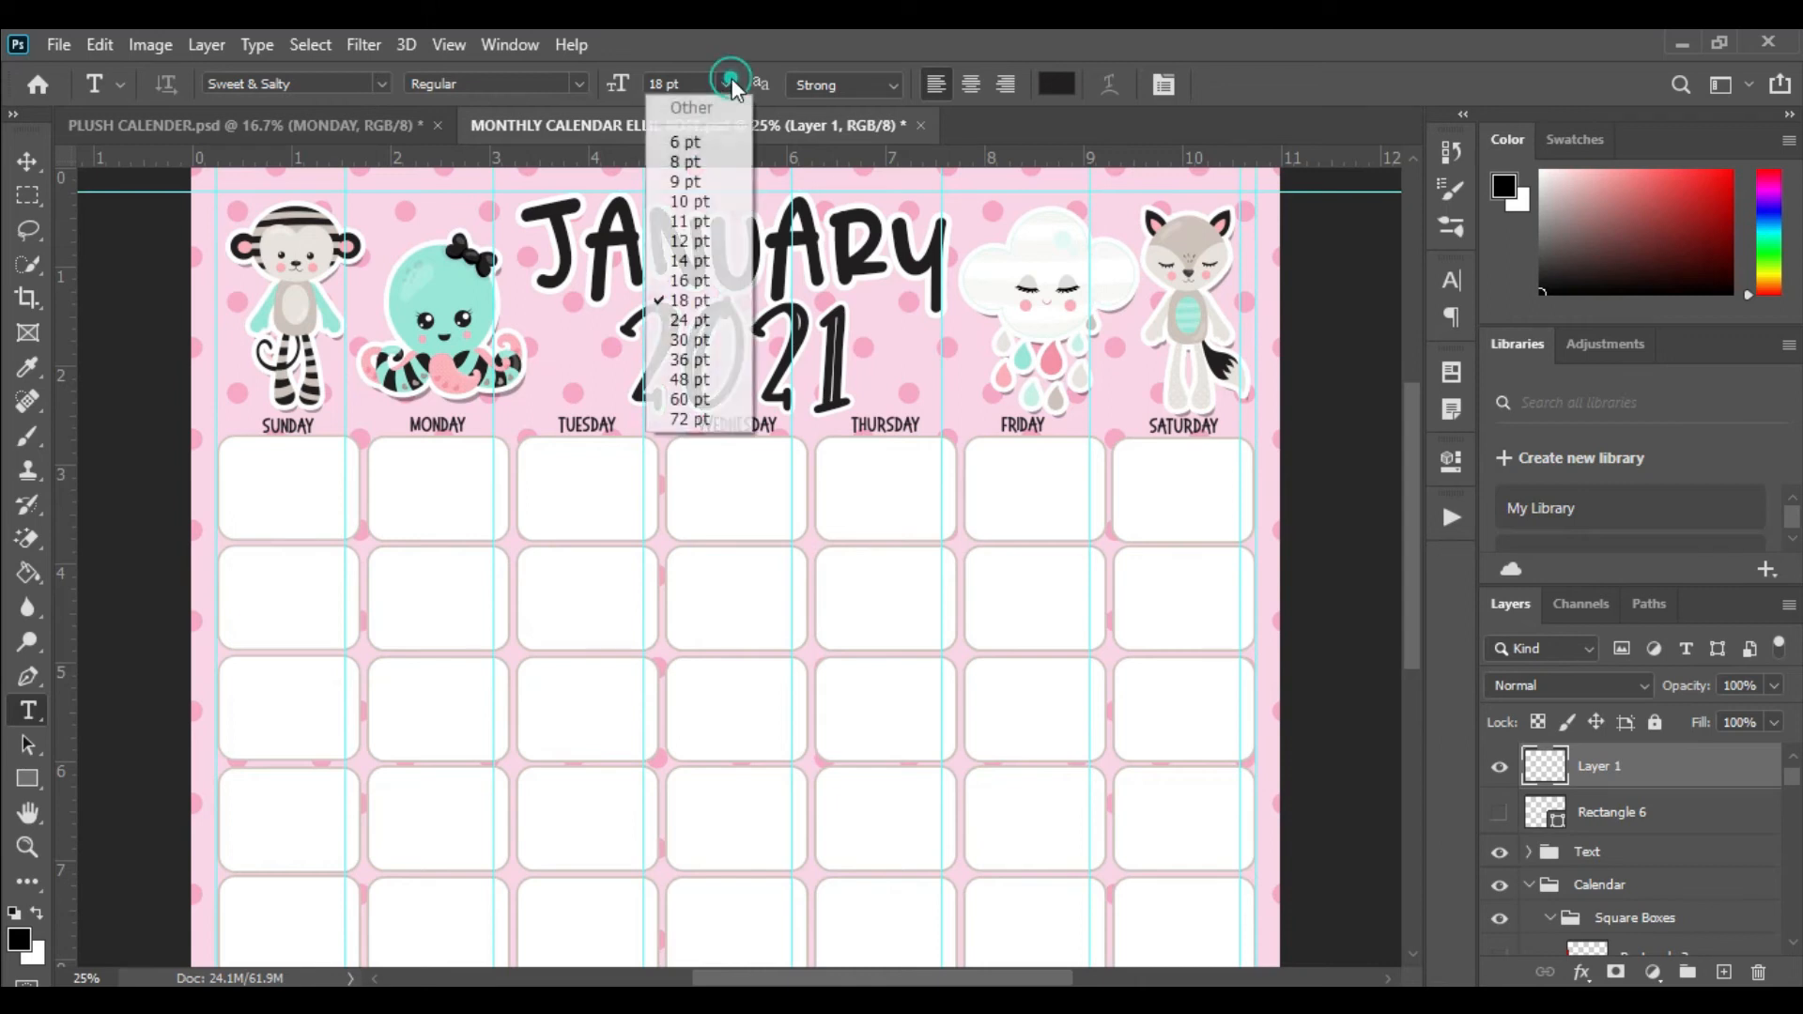
{"action": "left_click", "coordinate": [686, 282]}
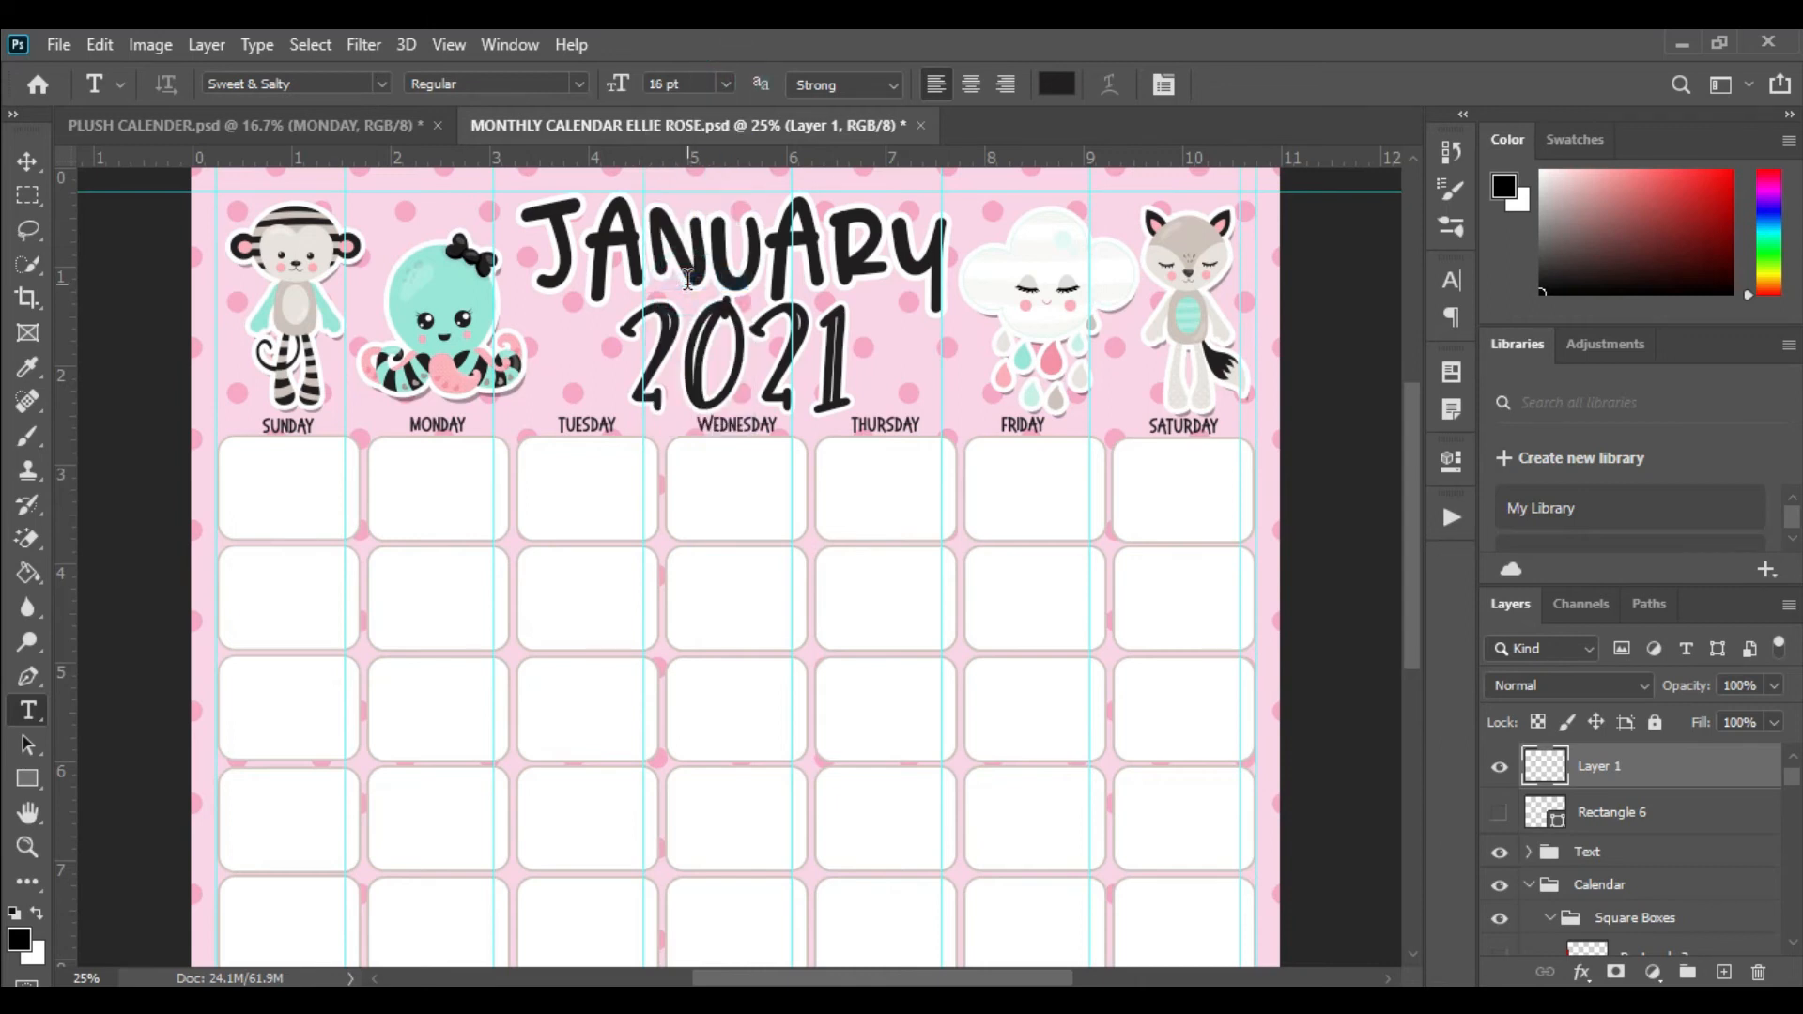
{"action": "left_click", "coordinate": [1030, 476]}
{"action": "type", "text": "1"}
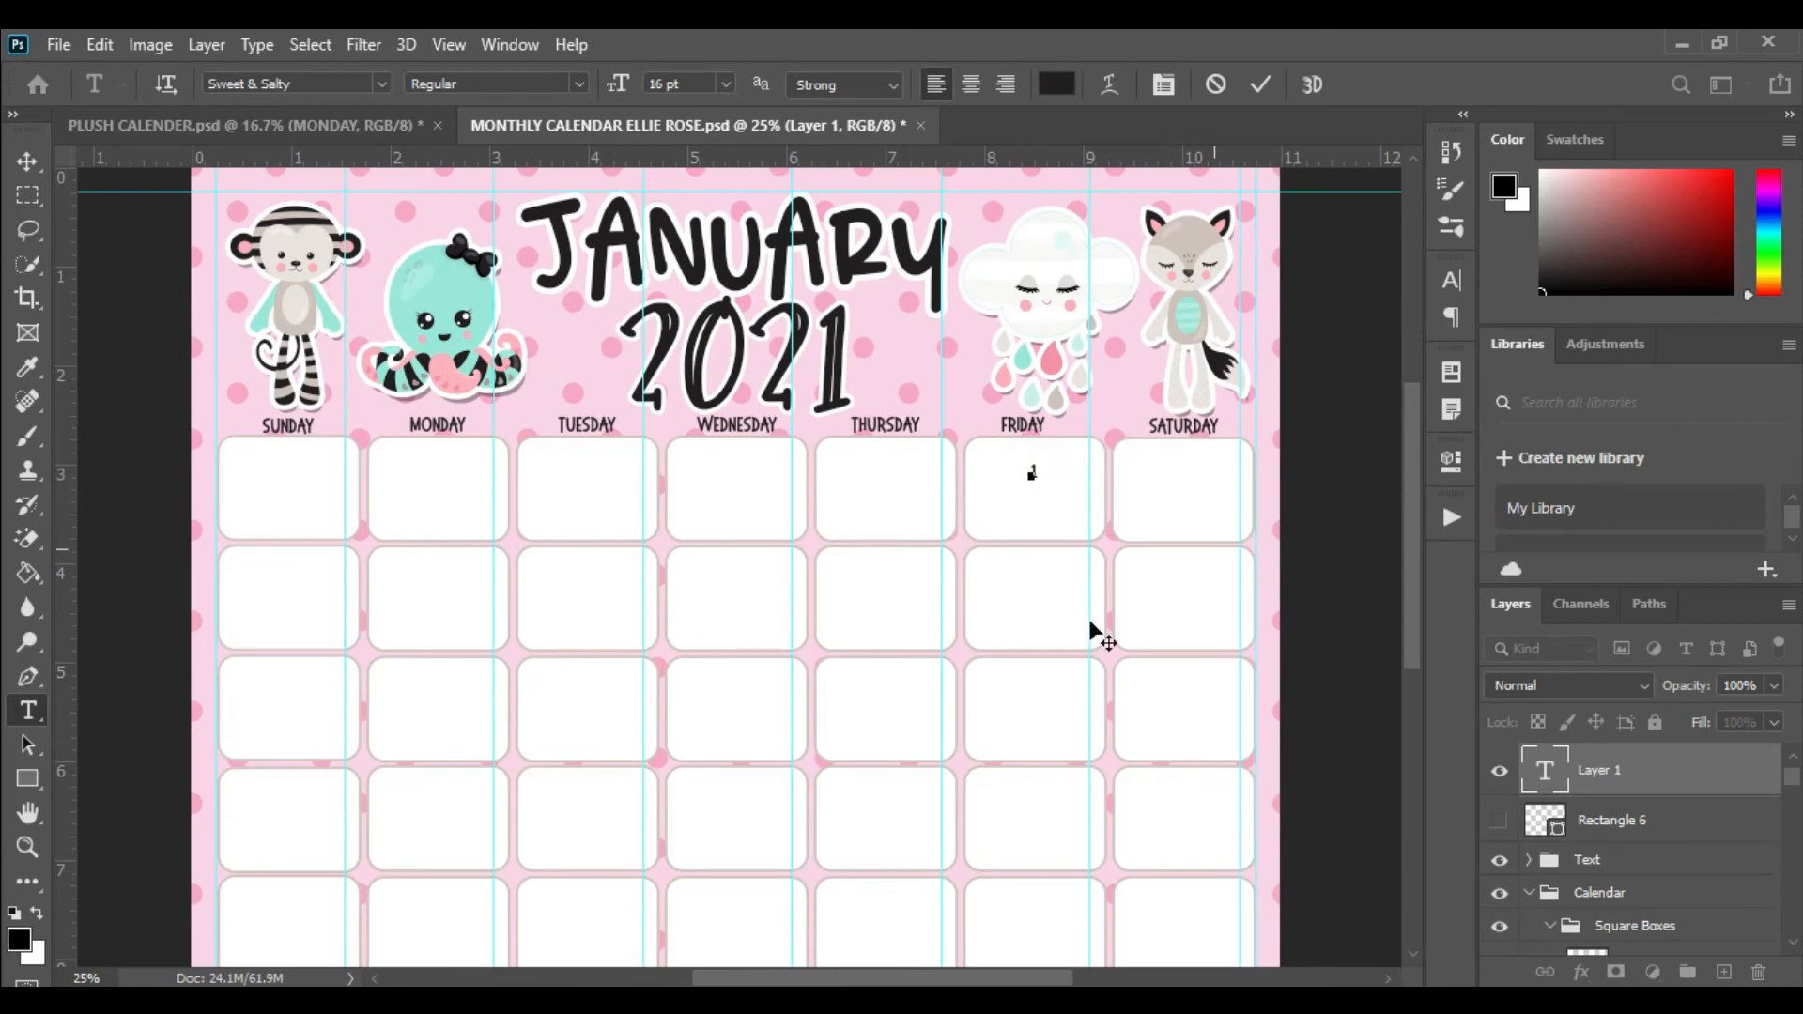
{"action": "left_click", "coordinate": [28, 160]}
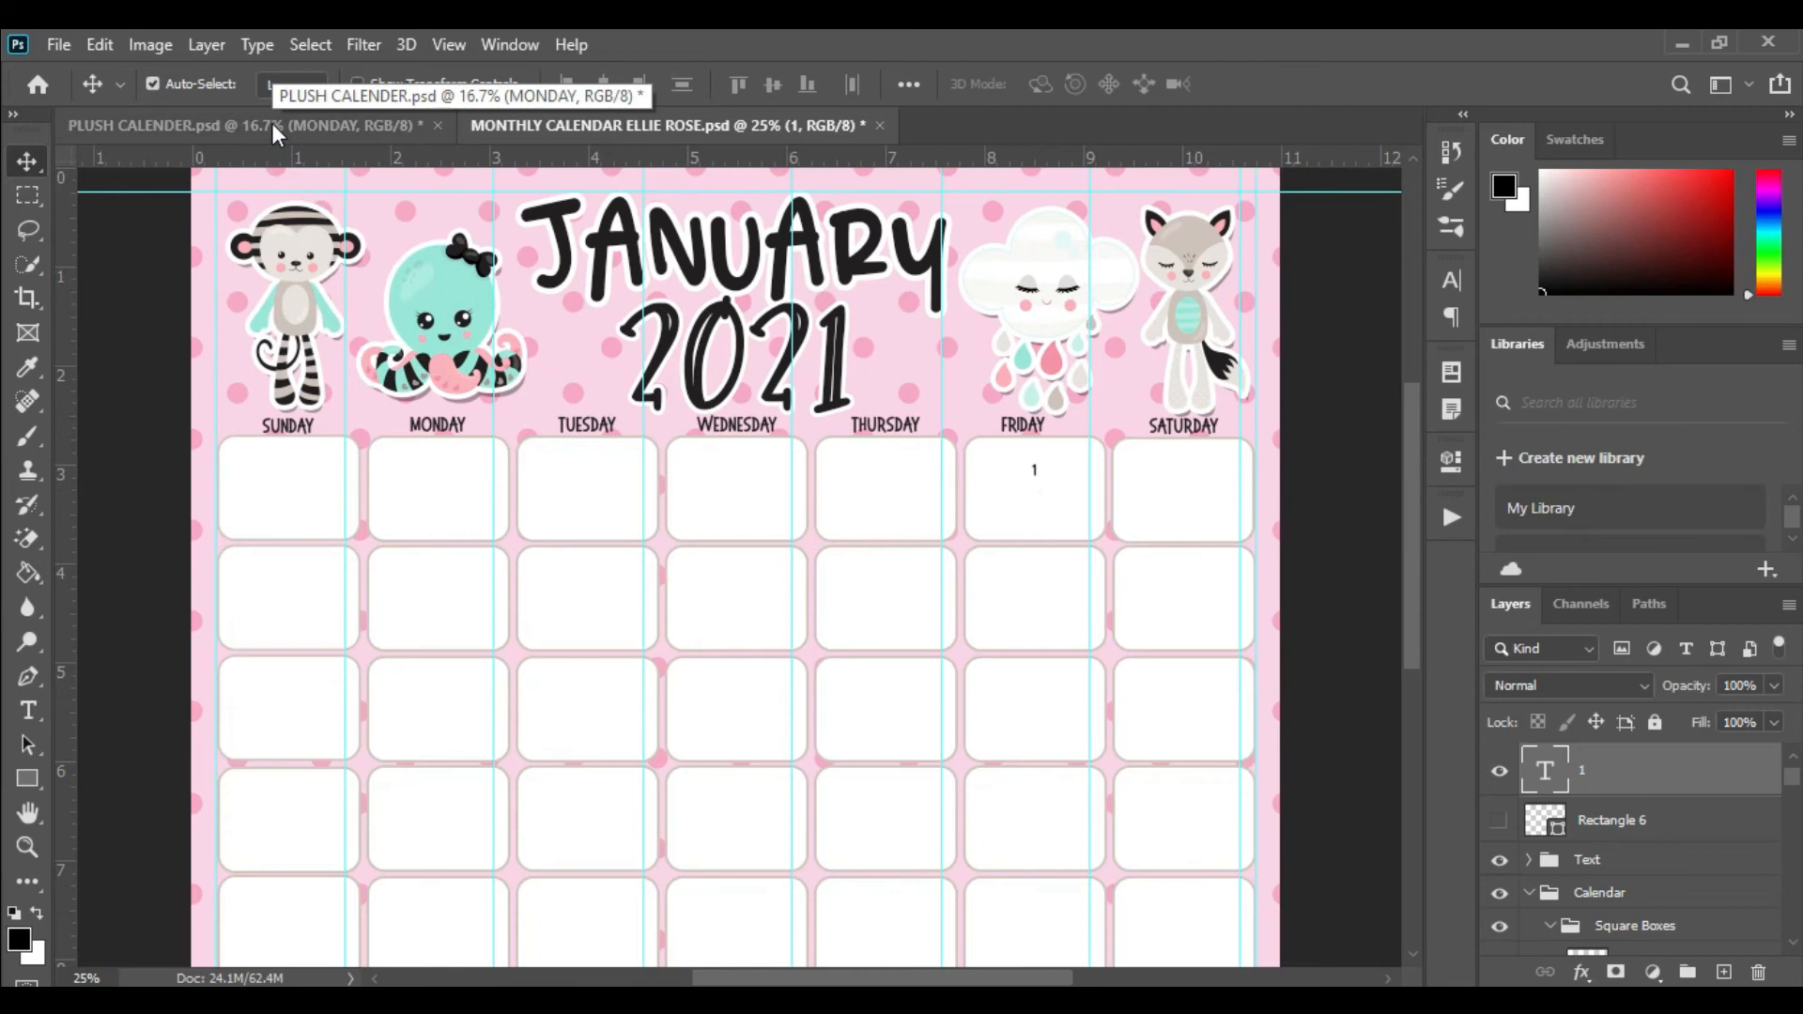
- Show the bar again, rotate it 90° clockwise and stretch it across the calendar along the top edge of the first row of boxes
{"action": "left_click", "coordinate": [1501, 820]}
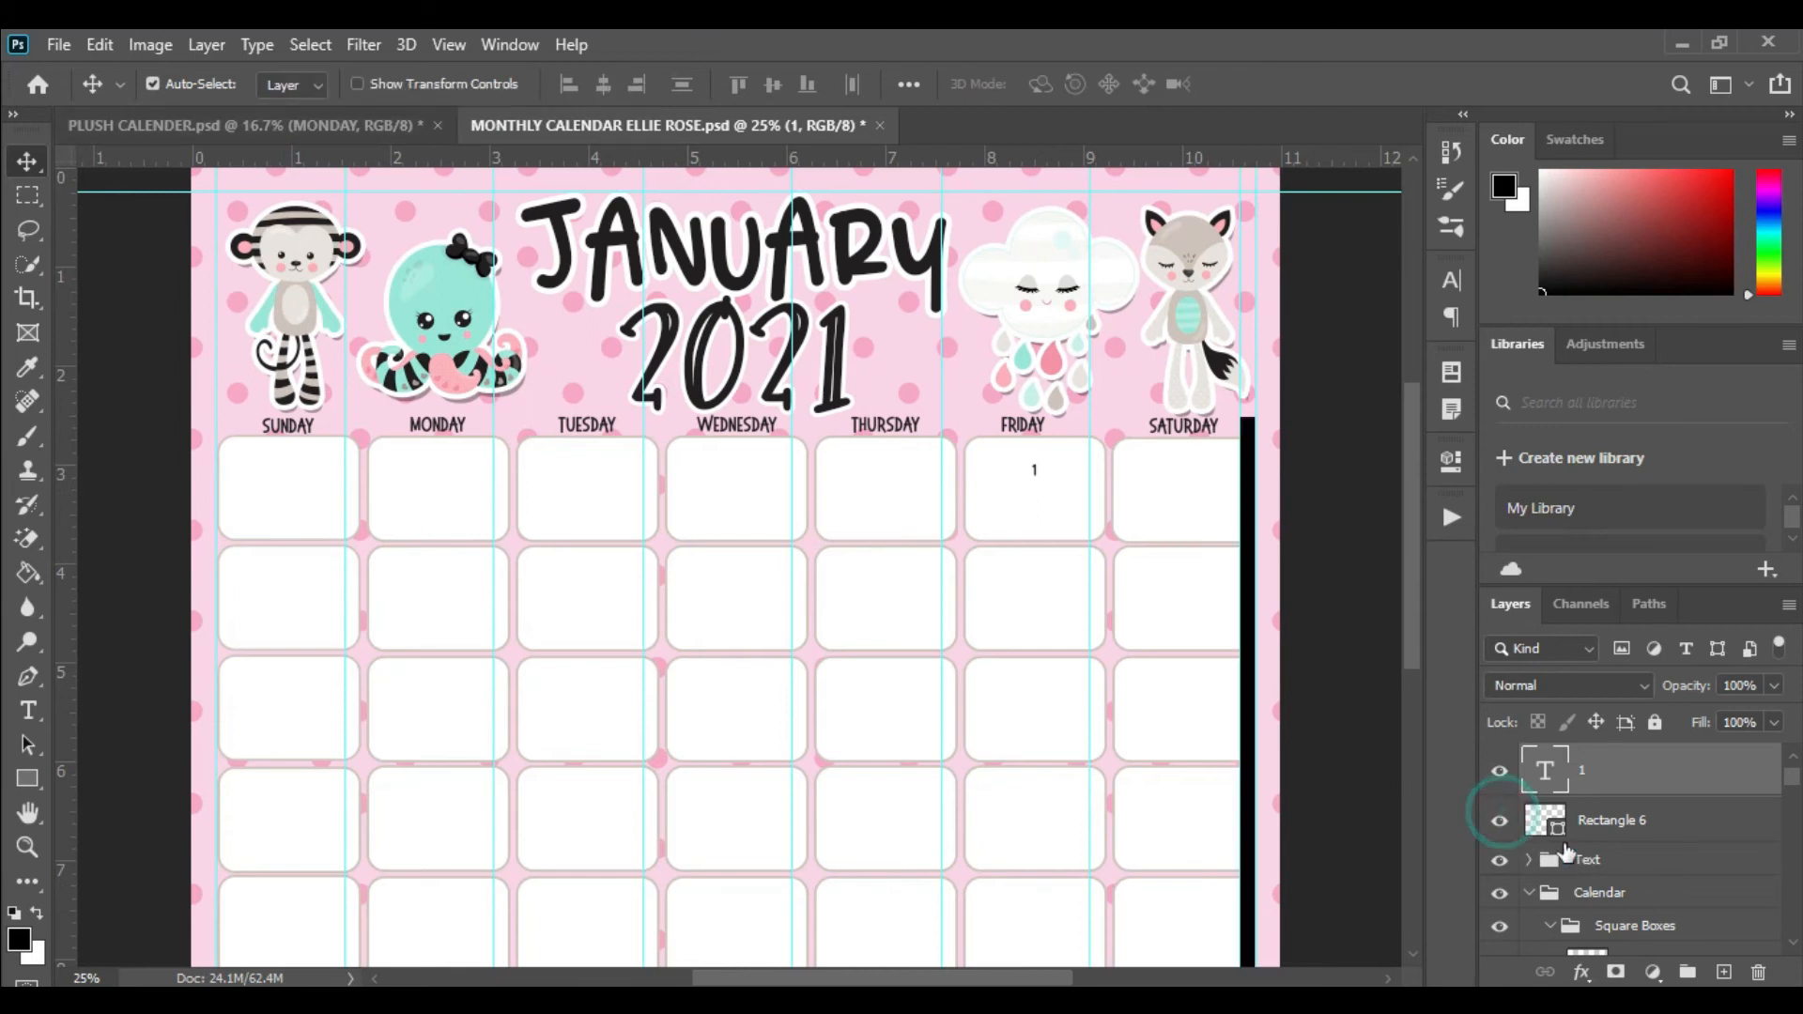
{"action": "left_click_drag", "start_coordinate": [1250, 608], "coordinate": [716, 564]}
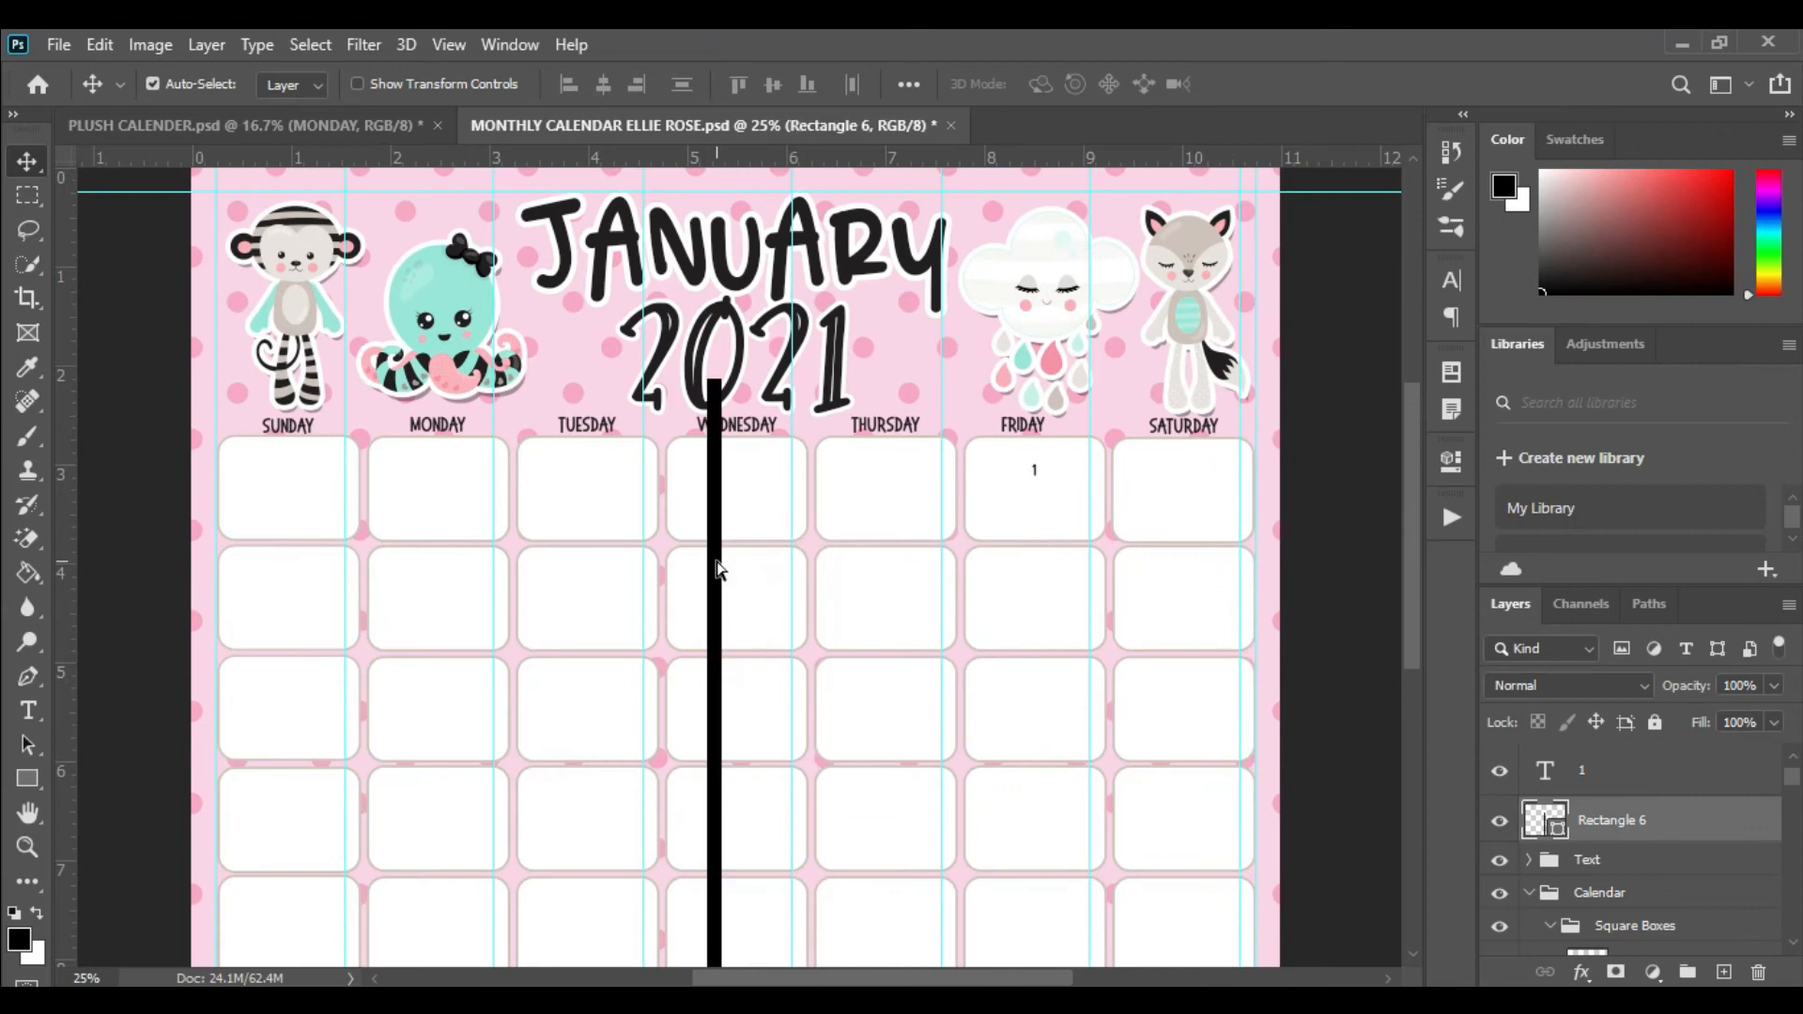
{"action": "key", "text": "ctrl+t"}
{"action": "right_click", "coordinate": [716, 573]}
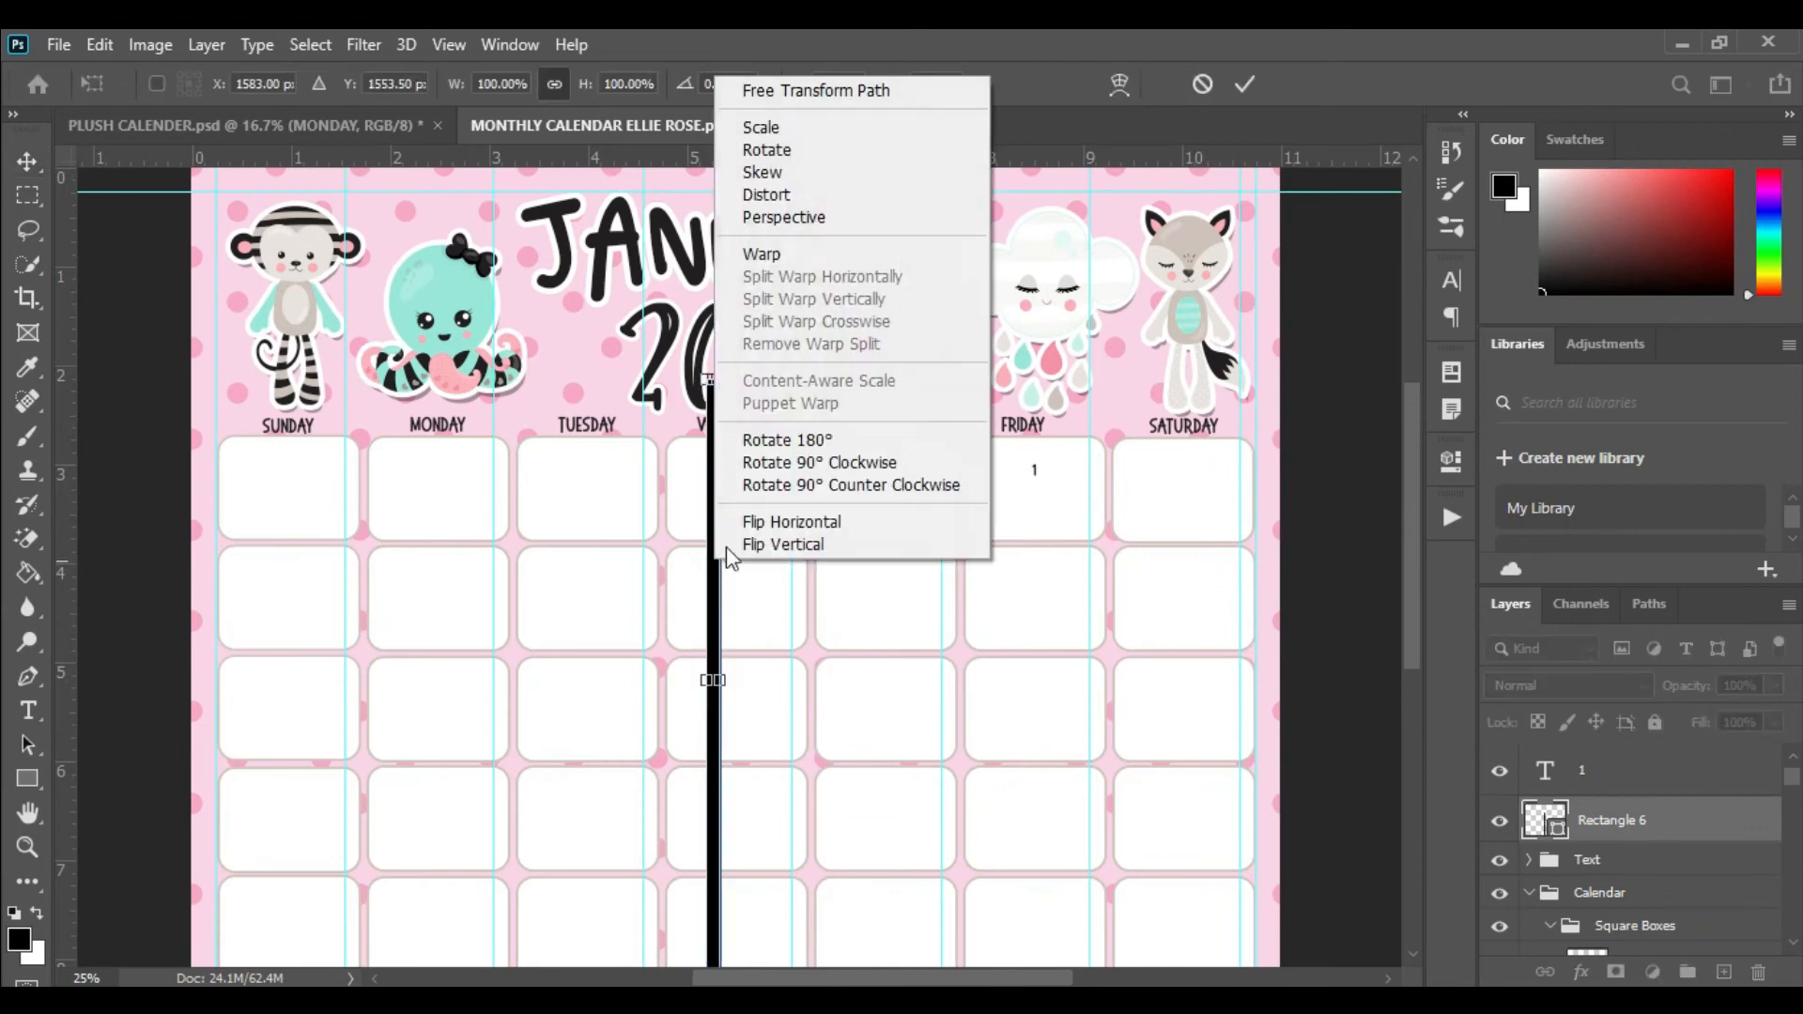
{"action": "left_click", "coordinate": [784, 463]}
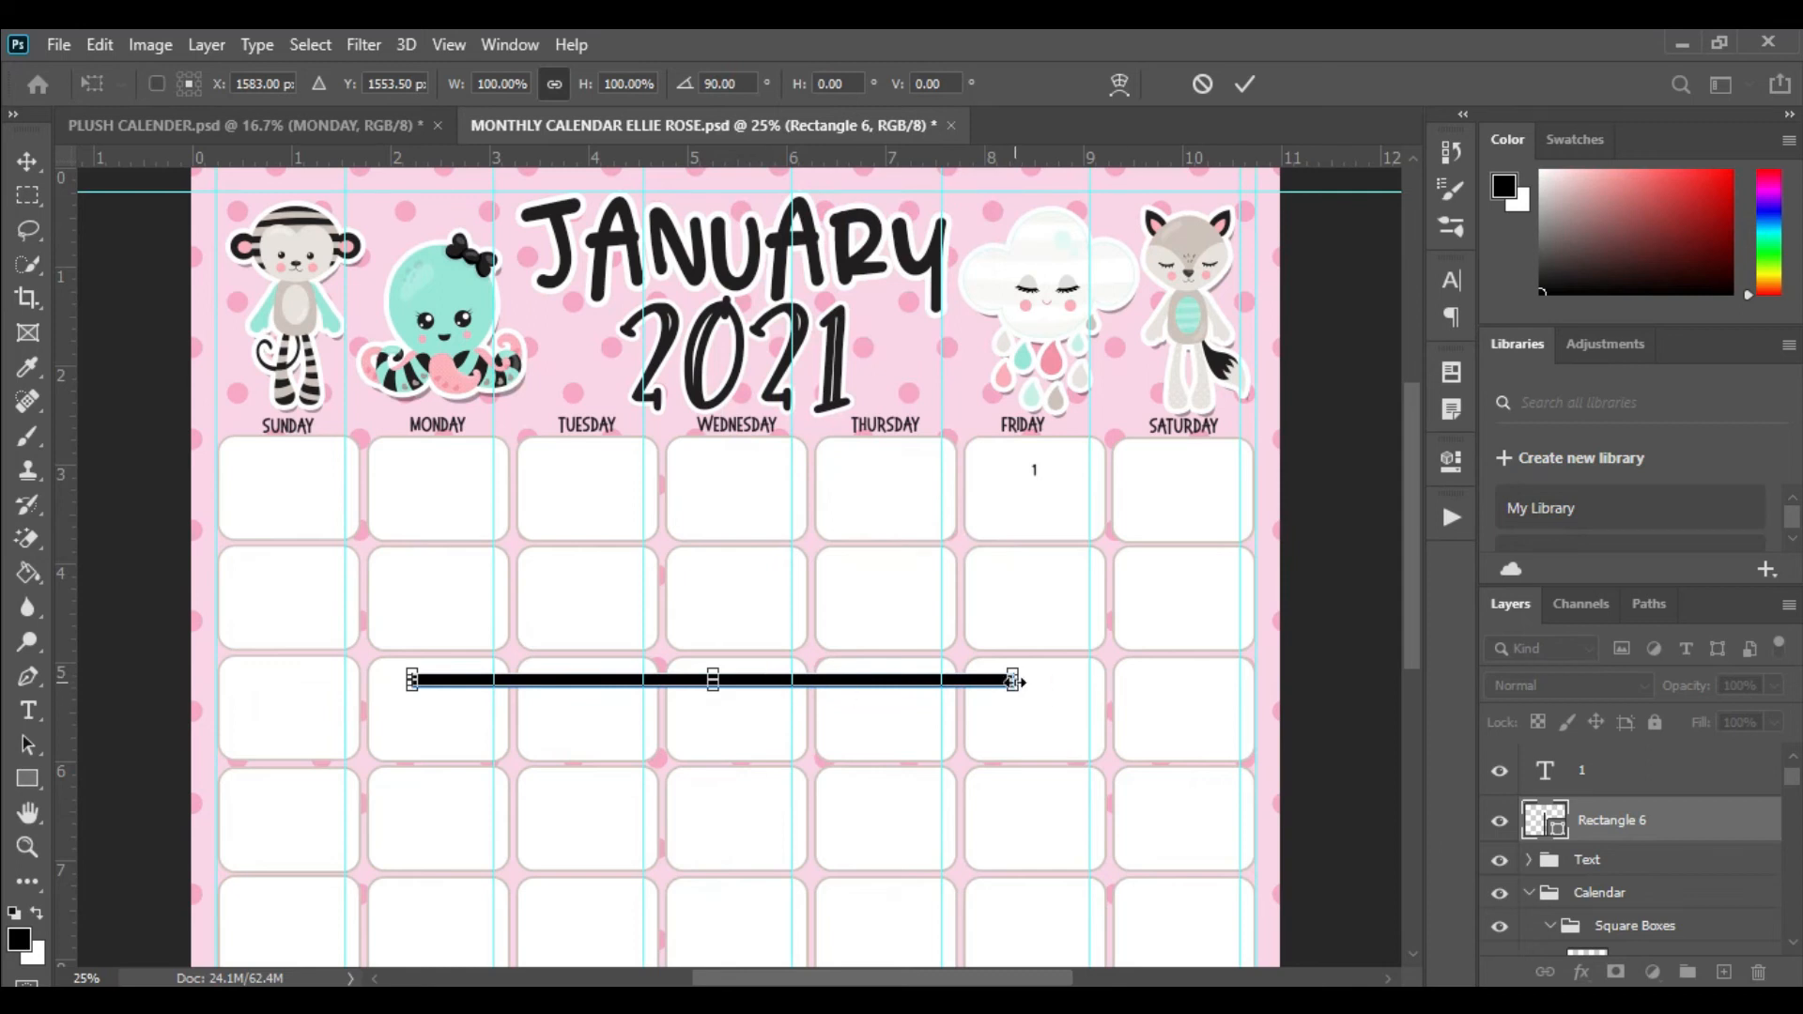
{"action": "left_click_drag", "start_coordinate": [1014, 682], "coordinate": [1245, 678]}
{"action": "left_click_drag", "start_coordinate": [411, 680], "coordinate": [192, 679]}
{"action": "left_click_drag", "start_coordinate": [852, 688], "coordinate": [904, 459]}
{"action": "key", "text": "Return"}
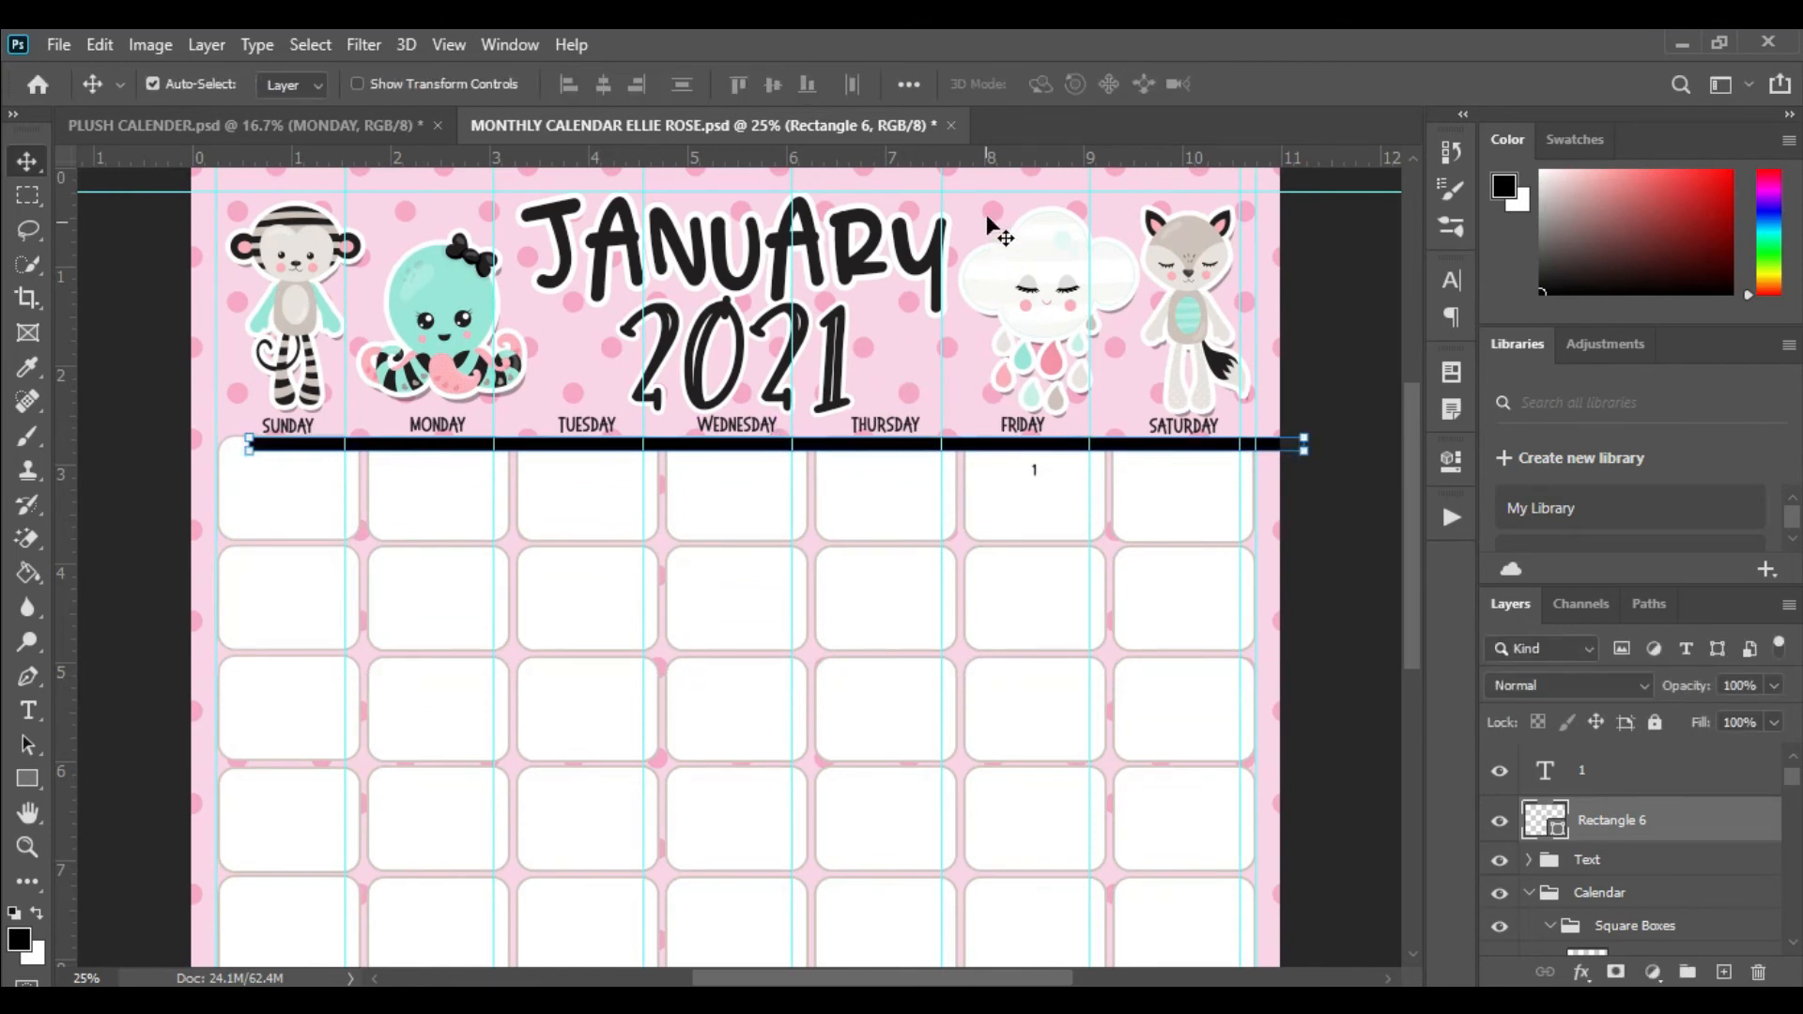
- Place horizontal guides along the bar's lower edge in each of the five rows of date boxes
{"action": "left_click_drag", "start_coordinate": [1315, 158], "coordinate": [1338, 453]}
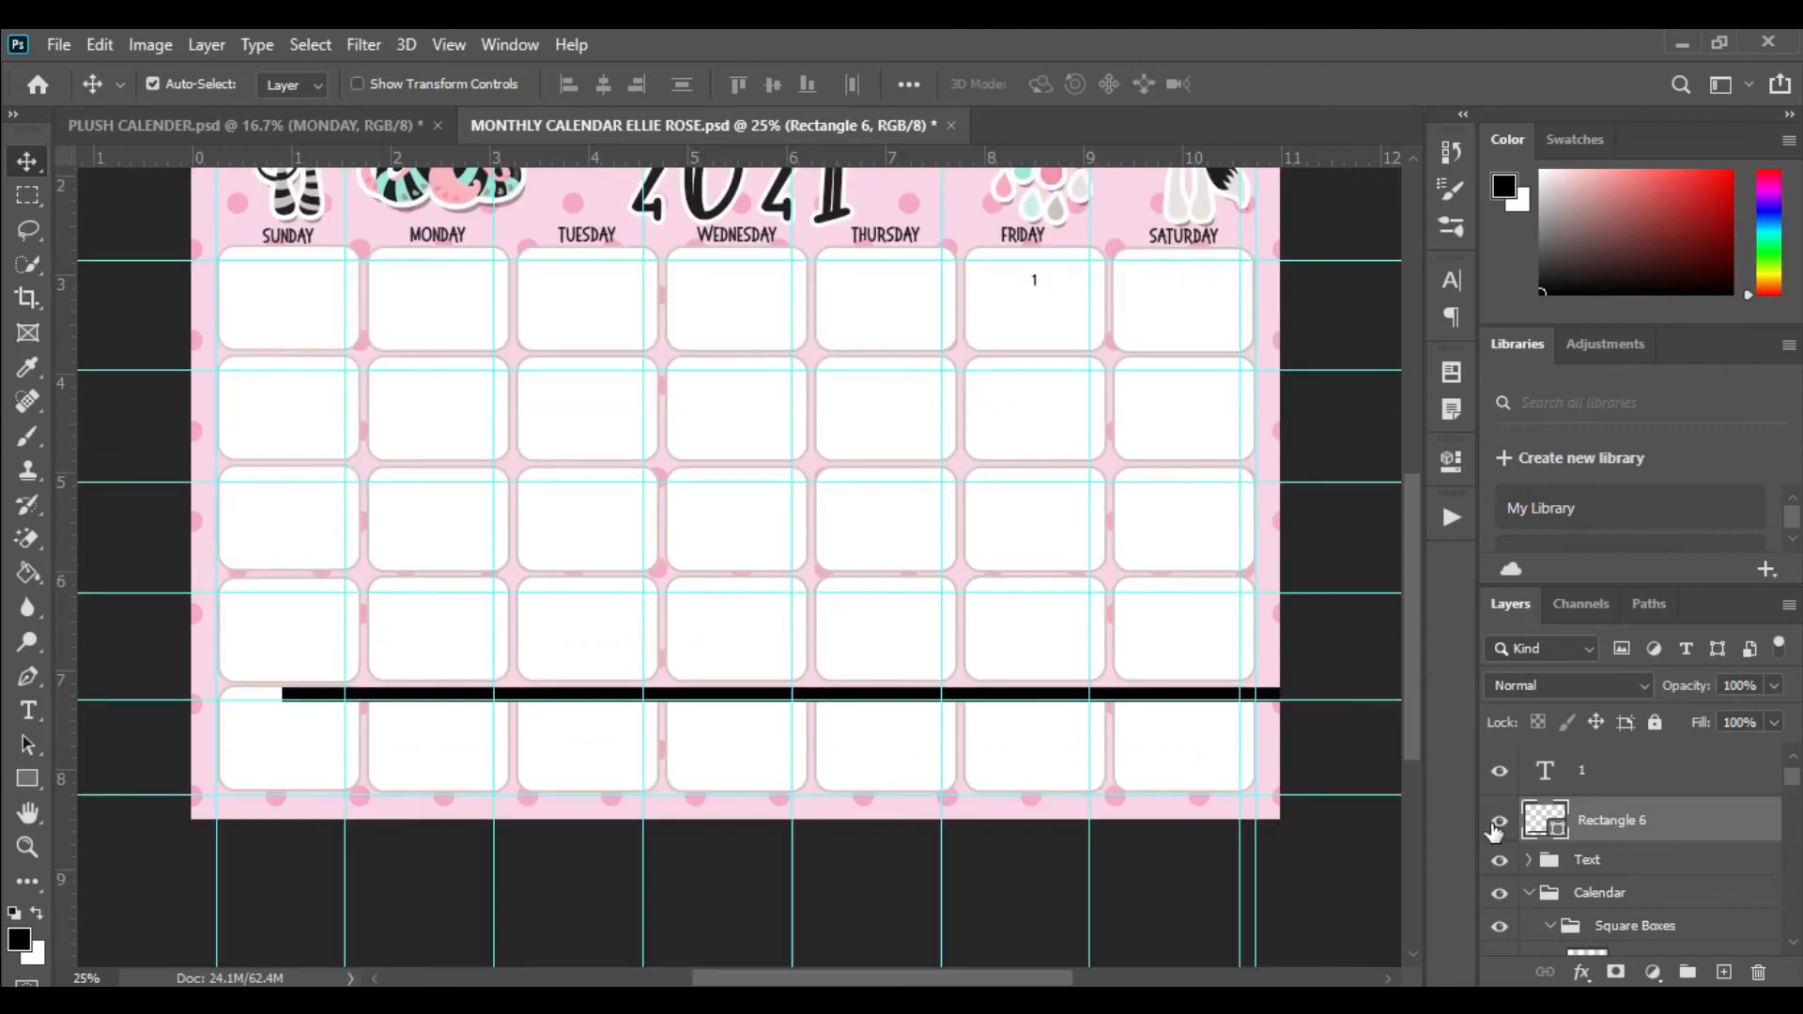
- Hide the bar layer and move the date number 1 to the guide intersection of the first FRIDAY box
{"action": "left_click", "coordinate": [1499, 822]}
{"action": "scroll", "coordinate": [1010, 778], "scroll_direction": "up", "scroll_amount": 2}
{"action": "scroll", "coordinate": [1010, 778], "scroll_direction": "up", "scroll_amount": 3}
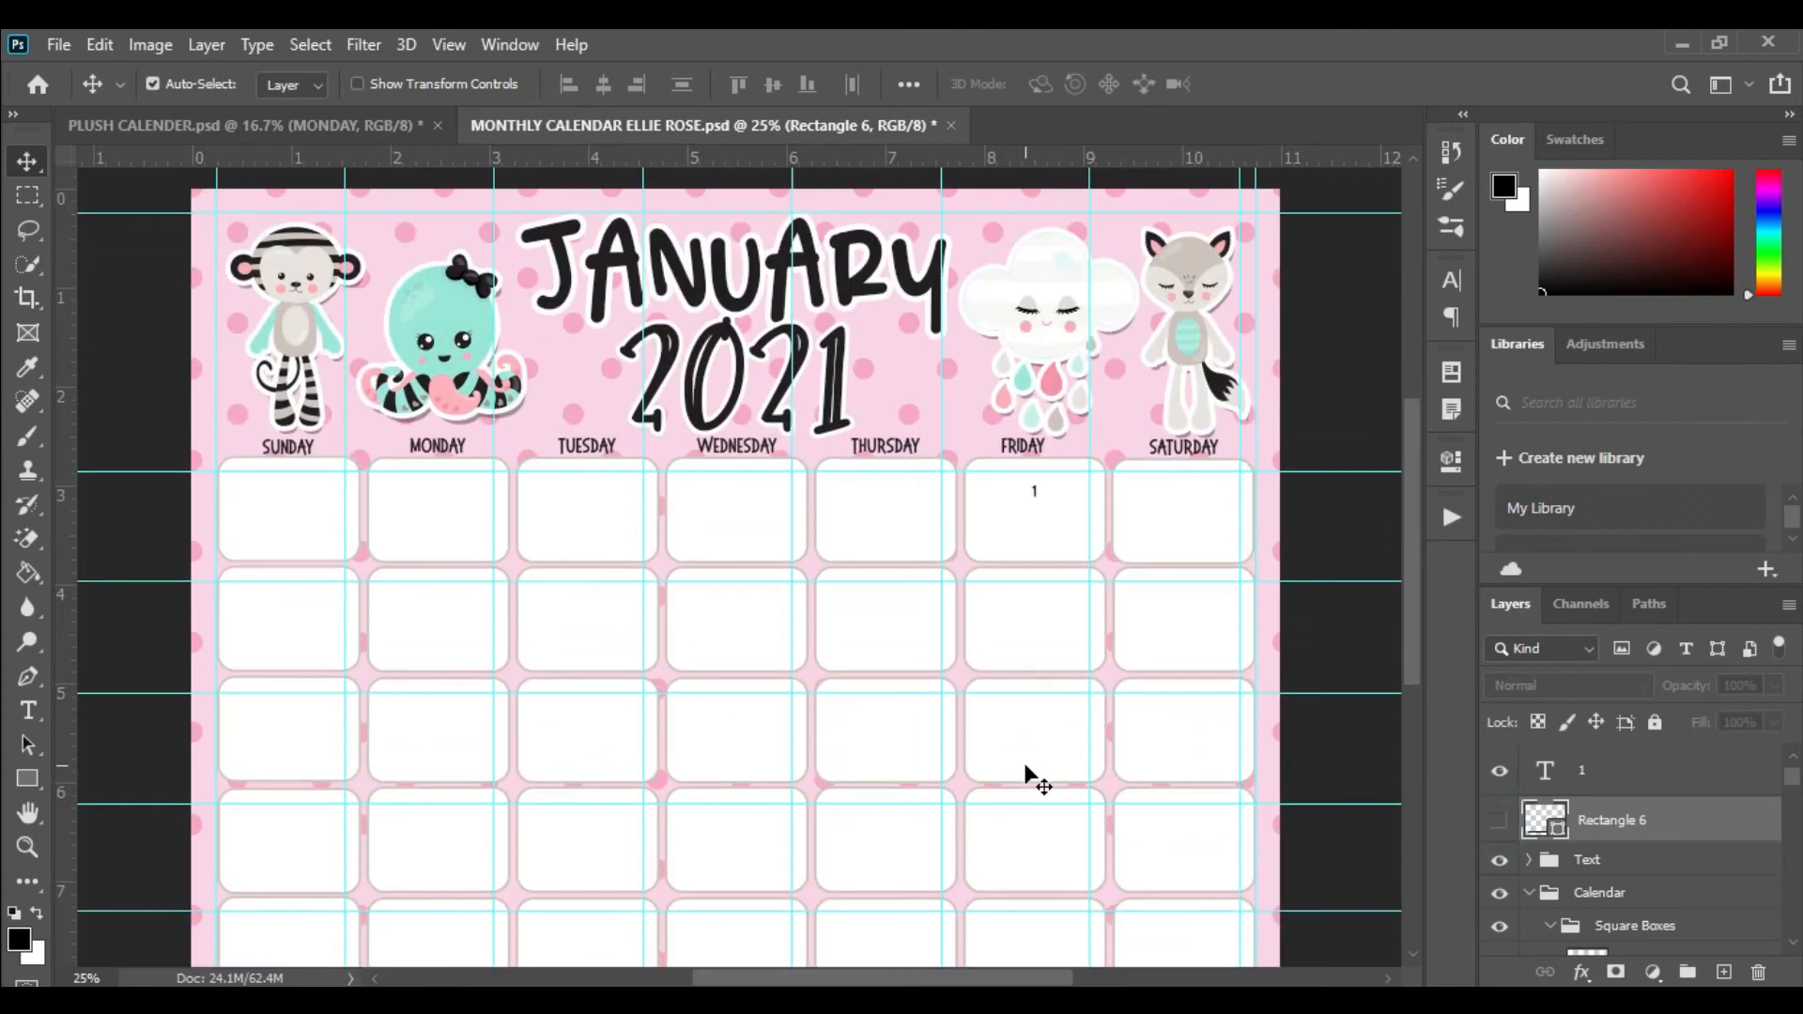
{"action": "left_click_drag", "start_coordinate": [1035, 490], "coordinate": [1086, 487]}
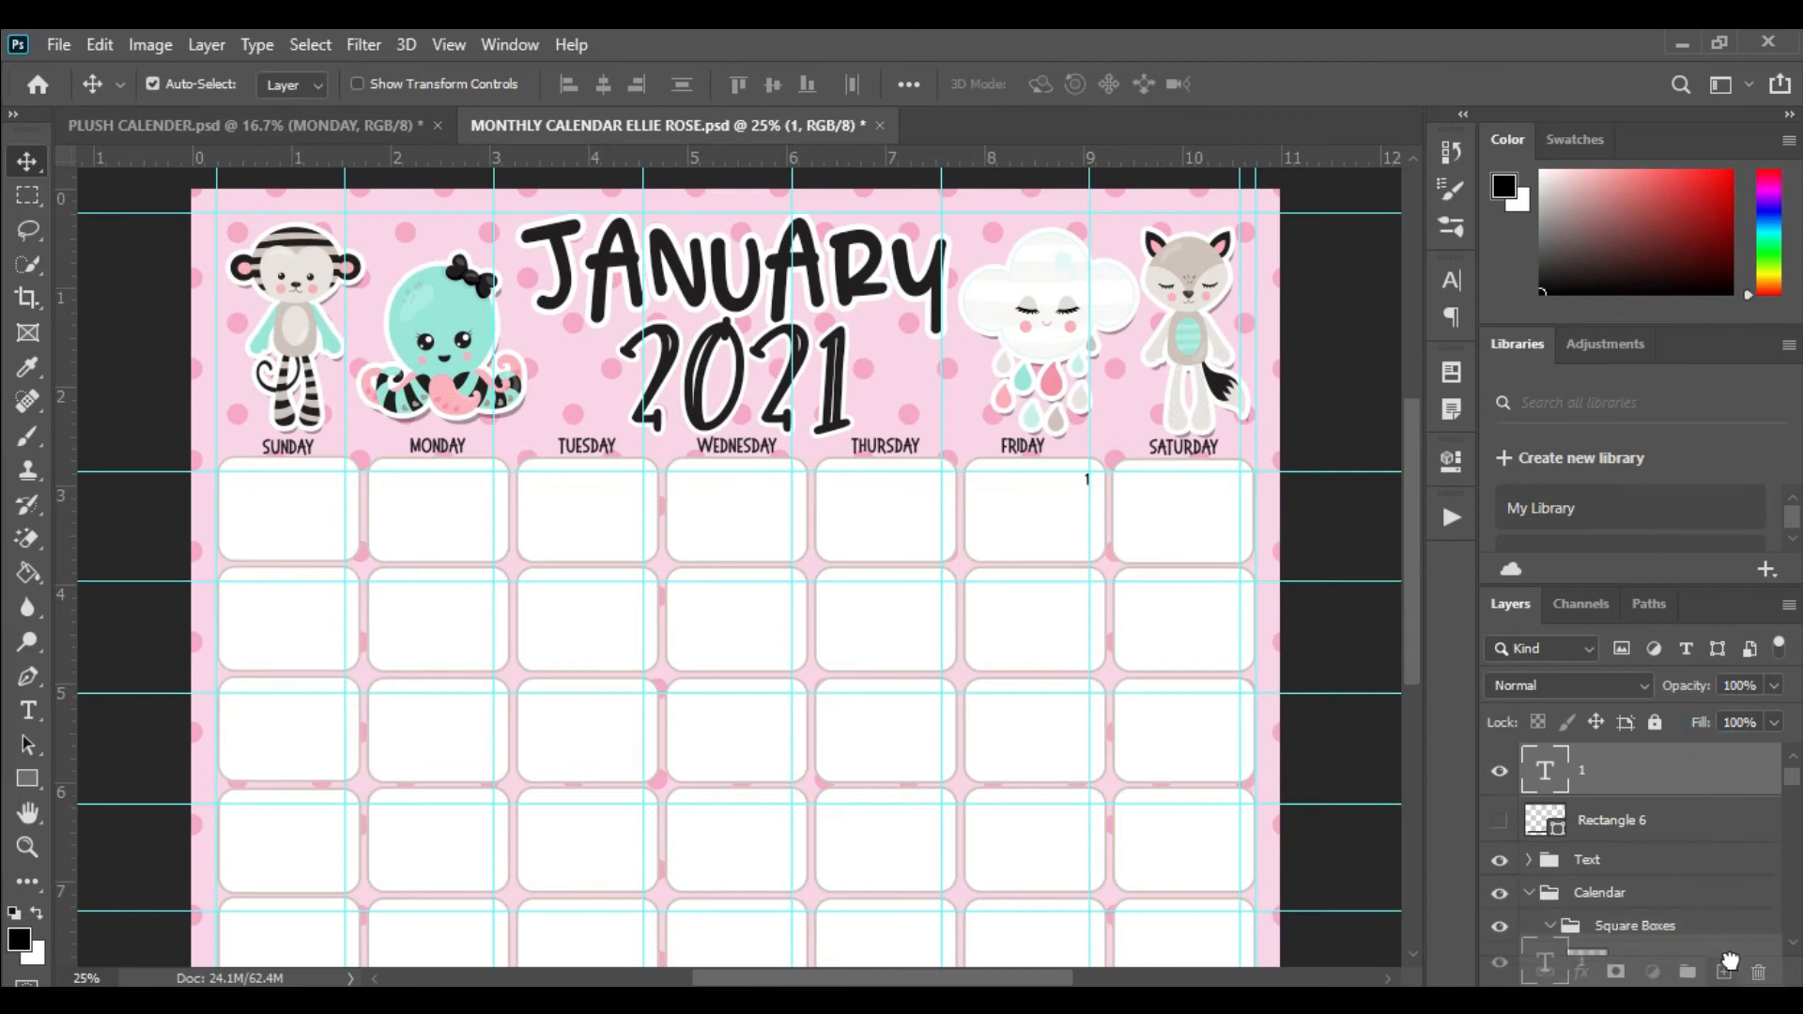
- Duplicate the date number 1 layer and shift the copy horizontally into the first SATURDAY box
{"action": "left_click_drag", "start_coordinate": [1724, 971], "coordinate": [1725, 971]}
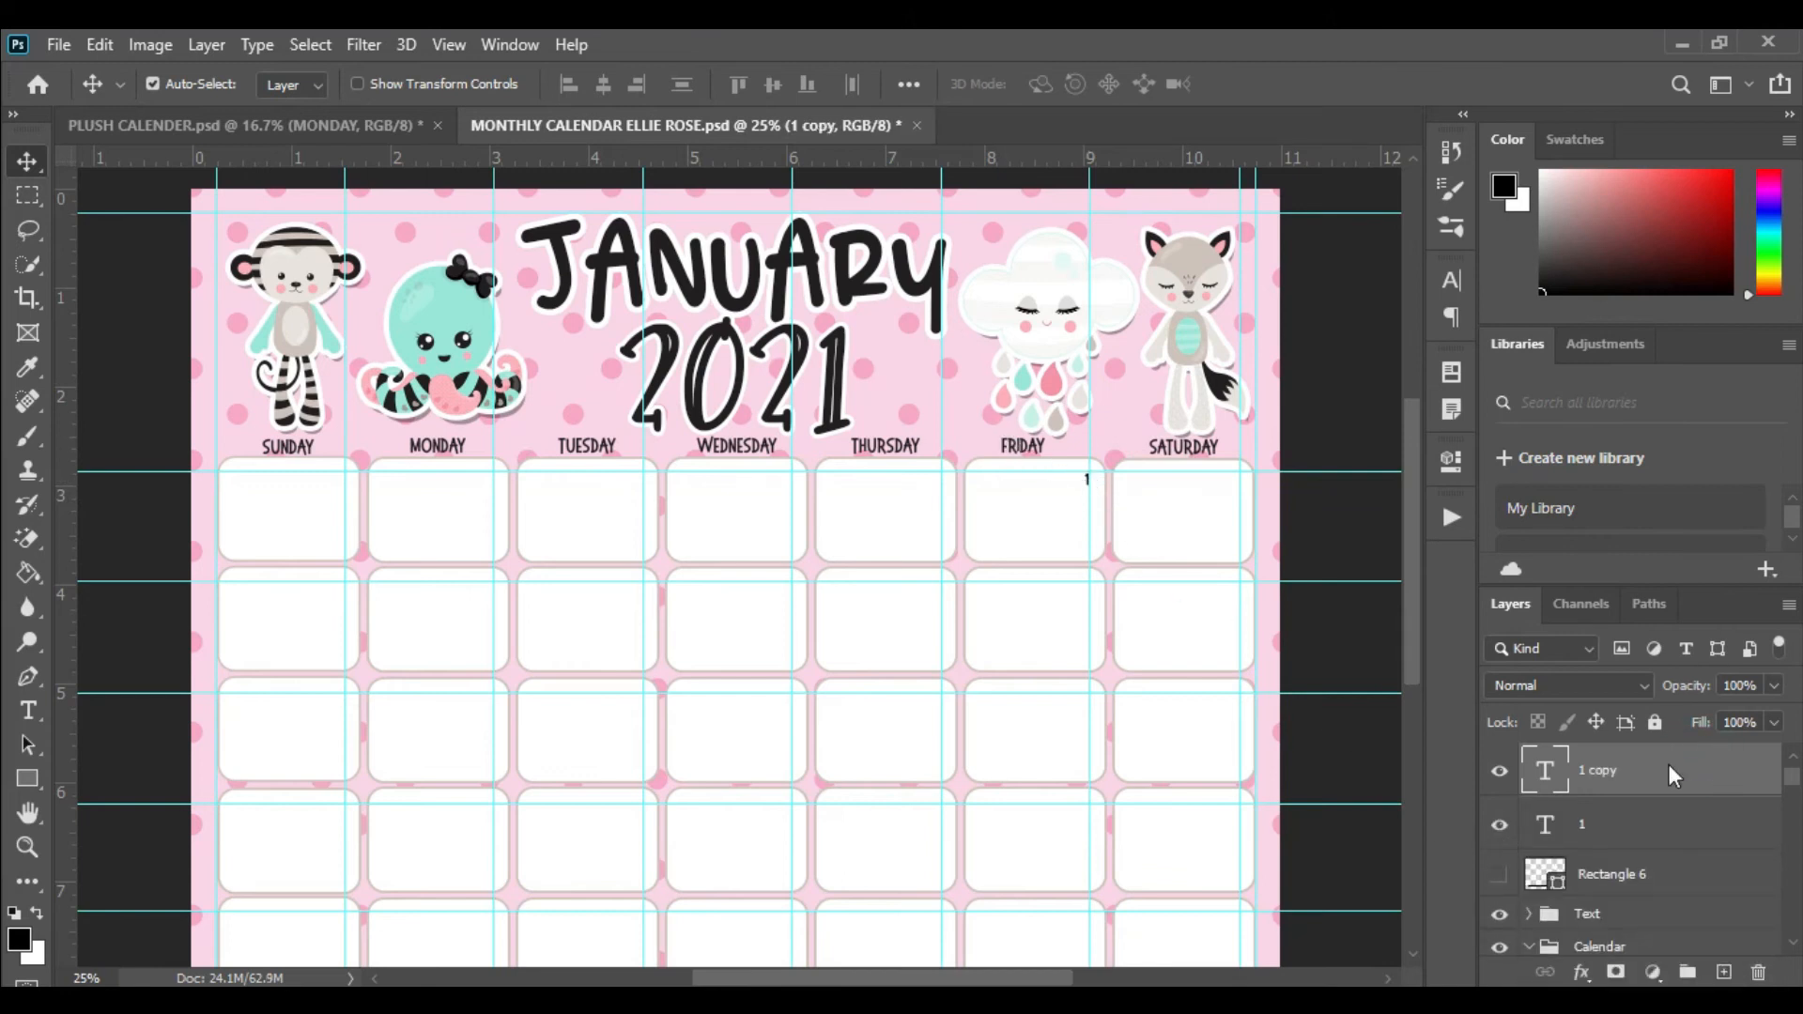
{"action": "key", "text": "shift+Right"}
{"action": "key", "text": "shift+Right"}
{"action": "key", "text": "shift+Right"}
{"action": "key", "text": "shift+Right"}
{"action": "key", "text": "shift+Right"}
{"action": "key", "text": "shift+Right"}
{"action": "key", "text": "shift+Right"}
{"action": "key", "text": "shift+Right"}
{"action": "key", "text": "shift+Right"}
{"action": "key", "text": "shift+Right"}
{"action": "key", "text": "shift+Right"}
{"action": "key", "text": "shift+Right"}
{"action": "key", "text": "shift+Right"}
- Change the copied number in the first SATURDAY box to 2 and align it with the box's guides
{"action": "left_click", "coordinate": [28, 711]}
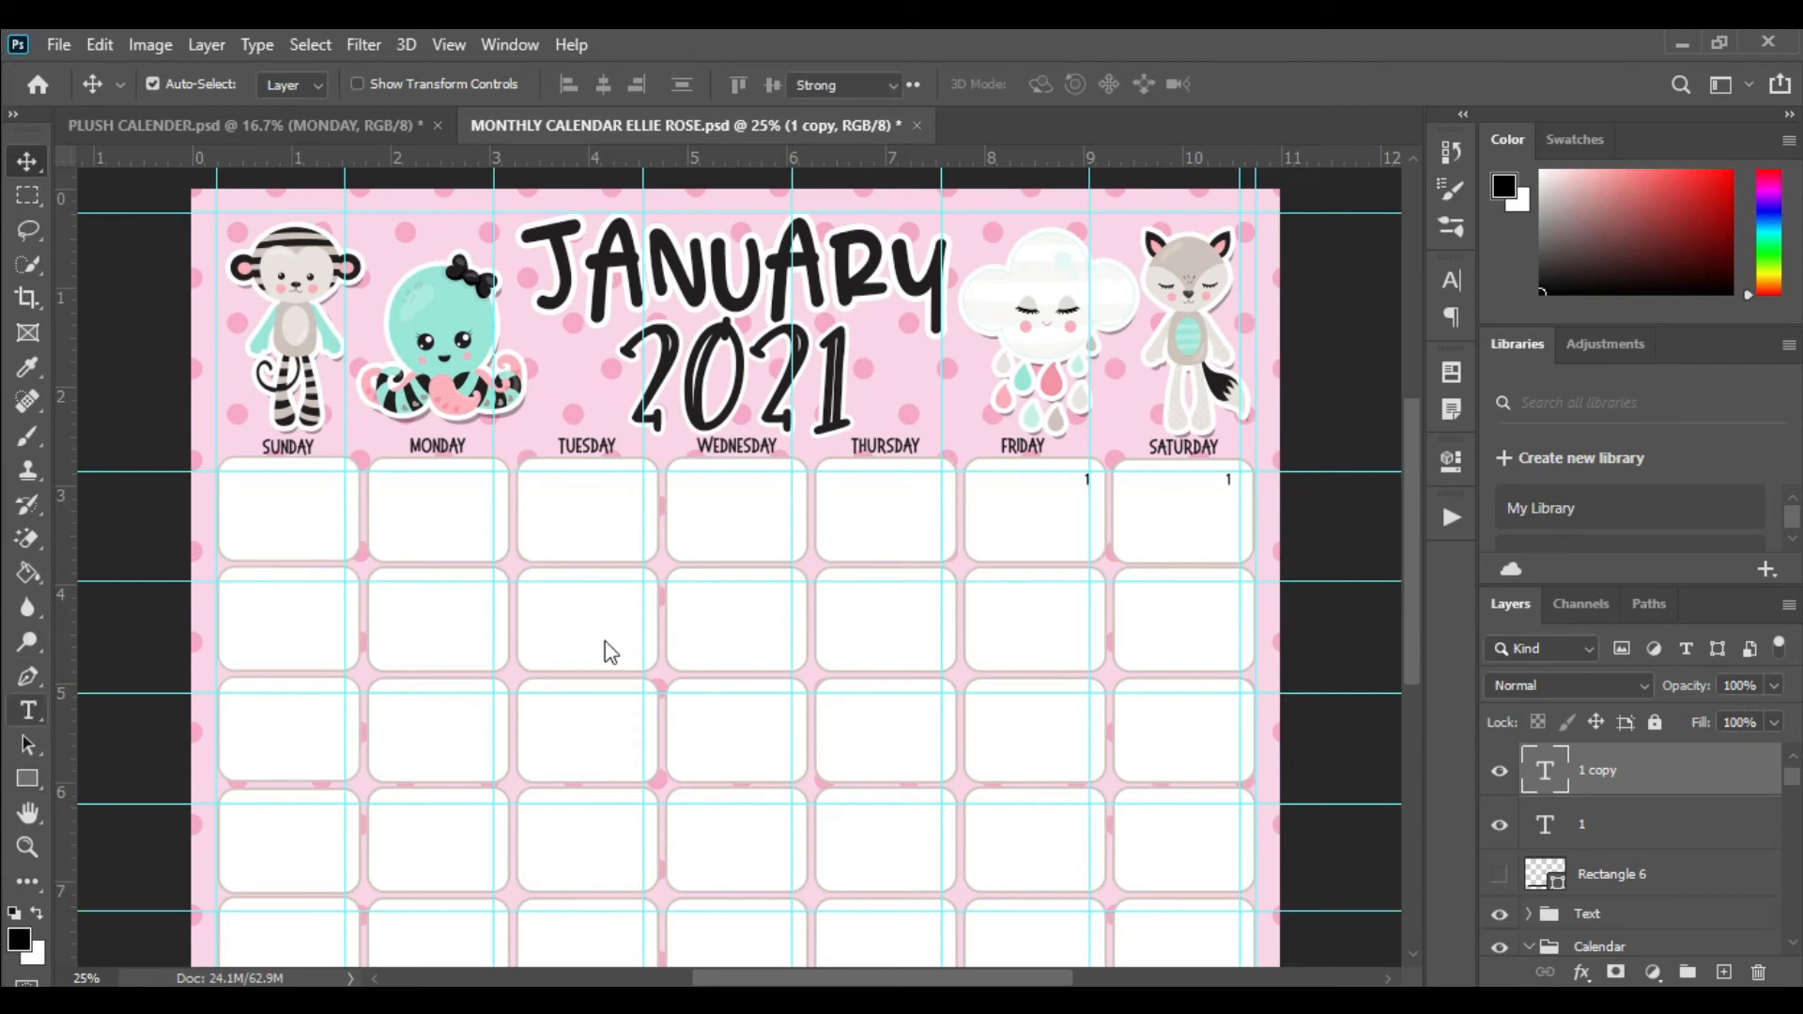
{"action": "double_click", "coordinate": [1229, 480]}
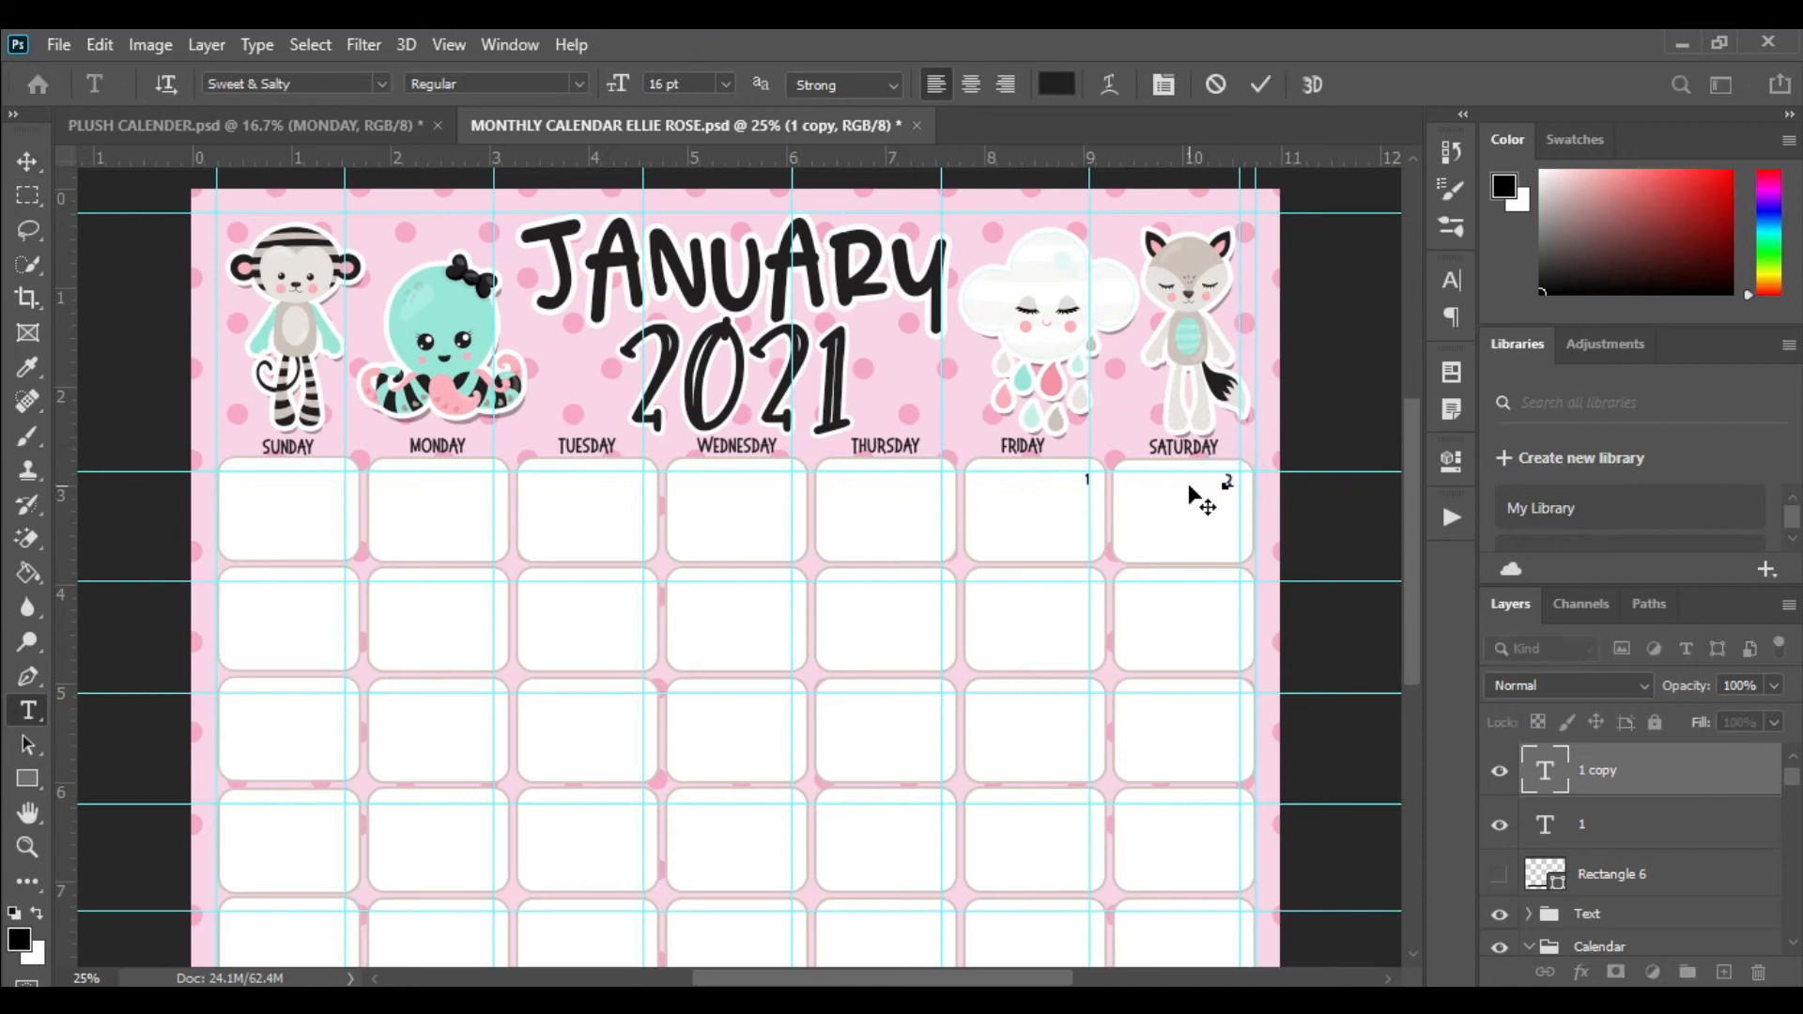
{"action": "type", "text": "2"}
{"action": "key", "text": "ctrl+Return"}
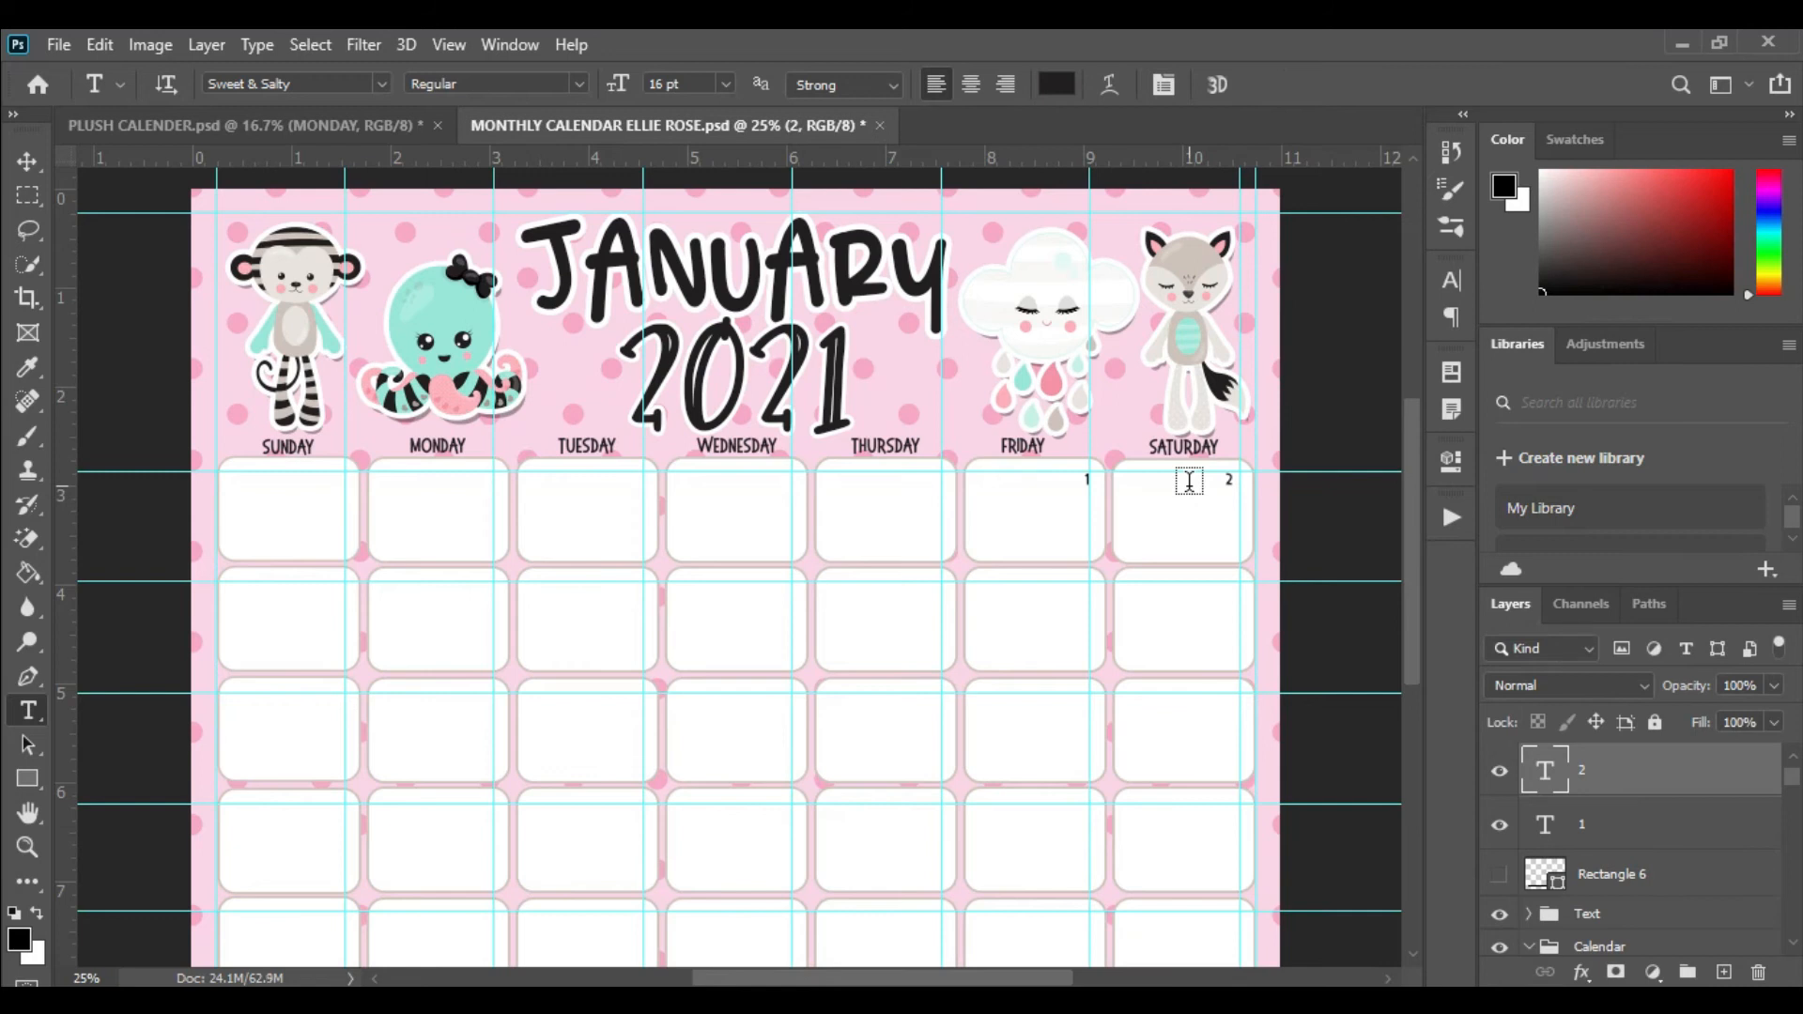
{"action": "key", "text": "ctrl+plus"}
{"action": "key", "text": "ctrl+plus"}
{"action": "key", "text": "ctrl+plus"}
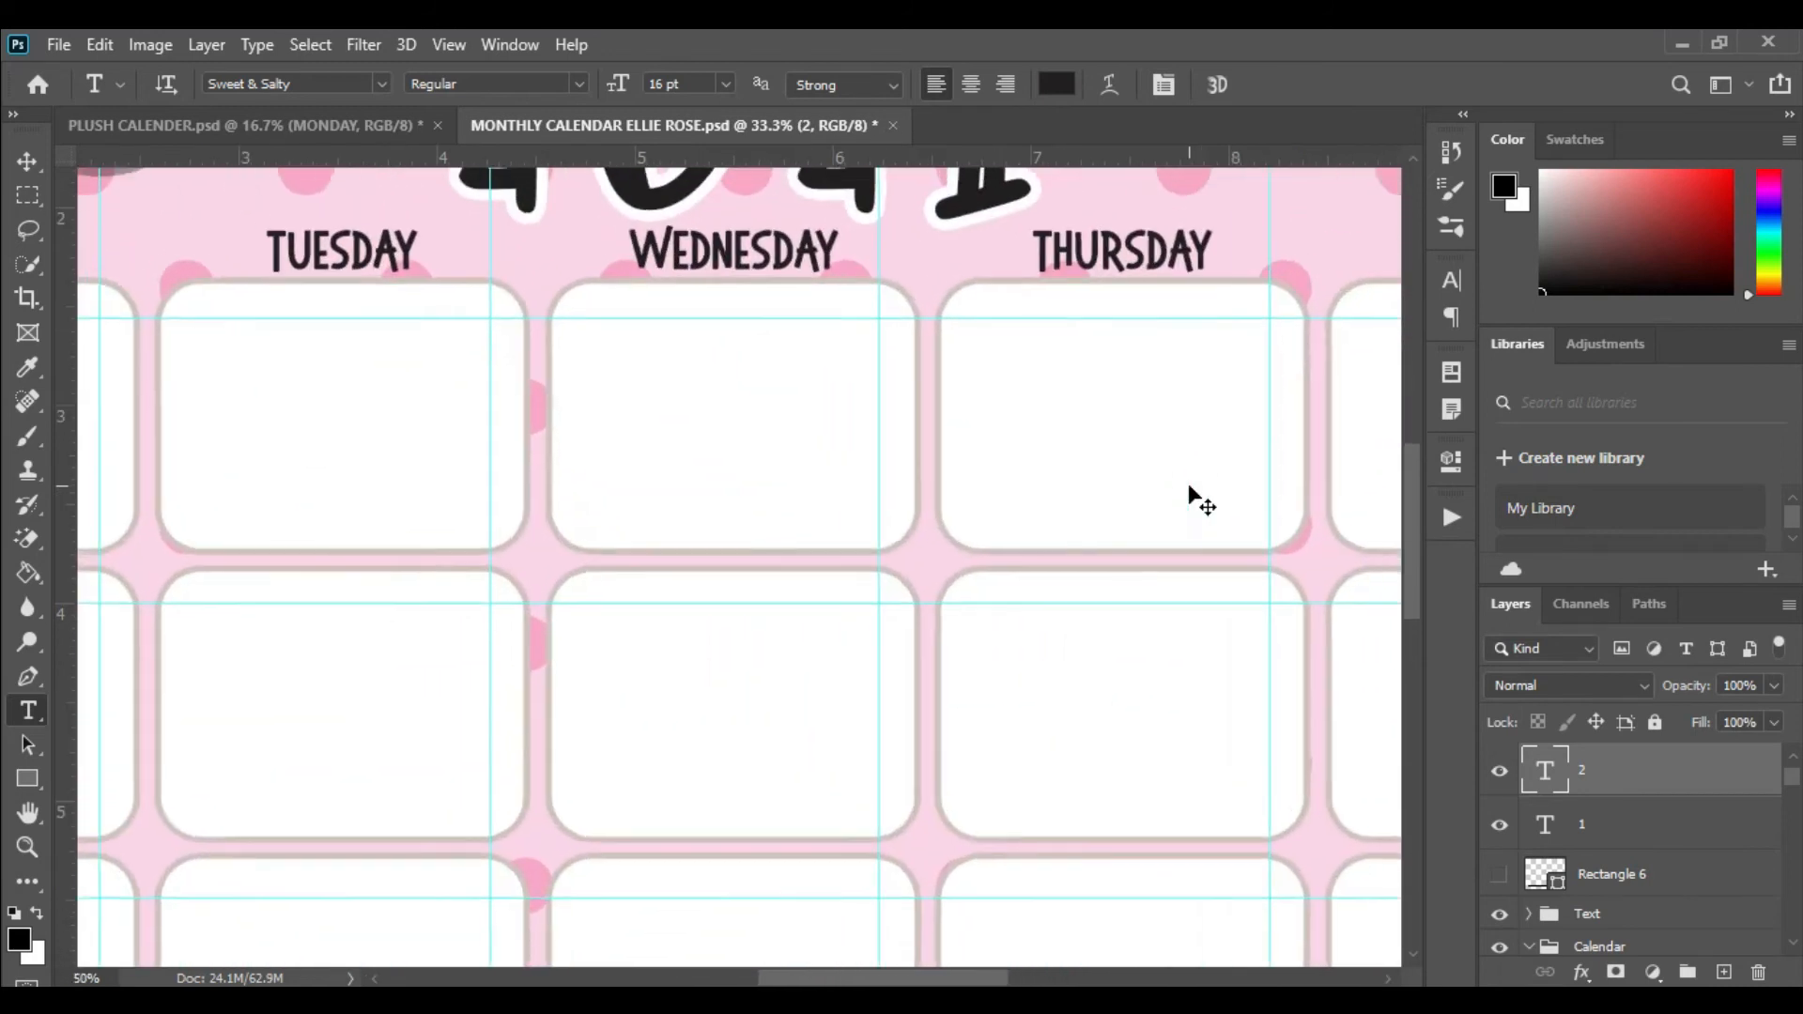
{"action": "left_click_drag", "start_coordinate": [1188, 485], "coordinate": [172, 575]}
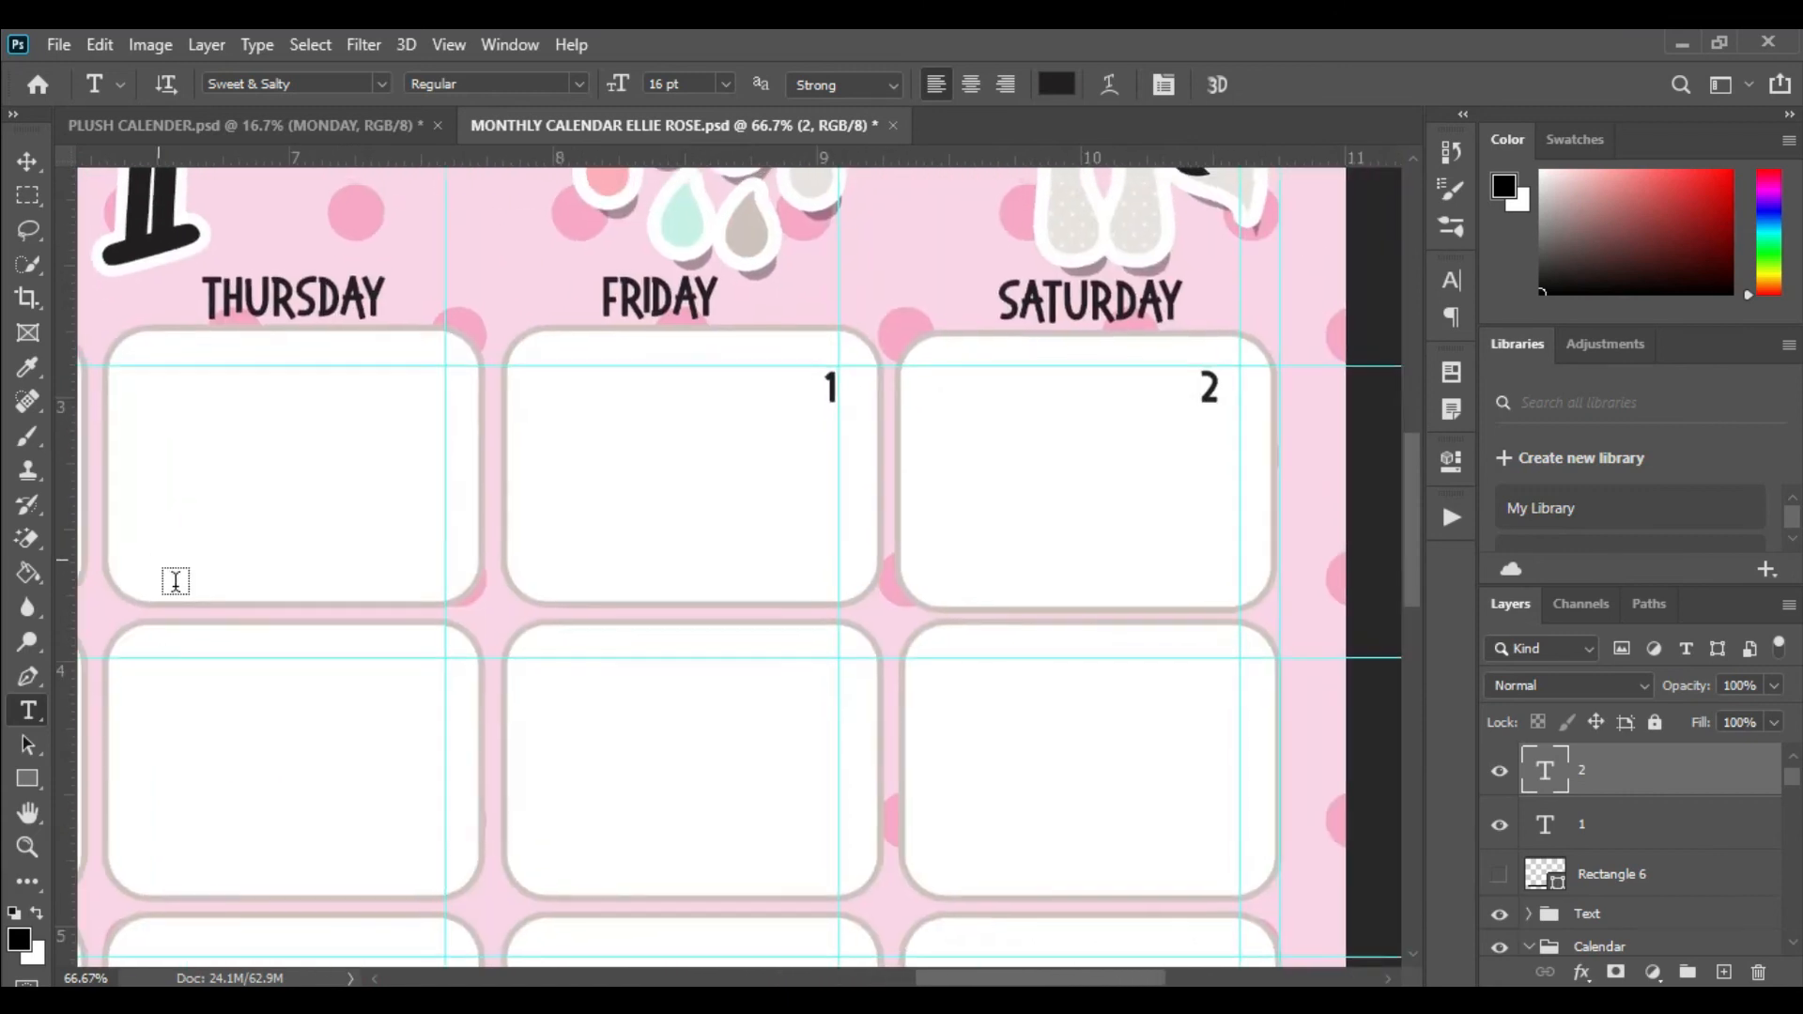
{"action": "left_click", "coordinate": [28, 162]}
{"action": "left_click_drag", "start_coordinate": [1216, 398], "coordinate": [1234, 400]}
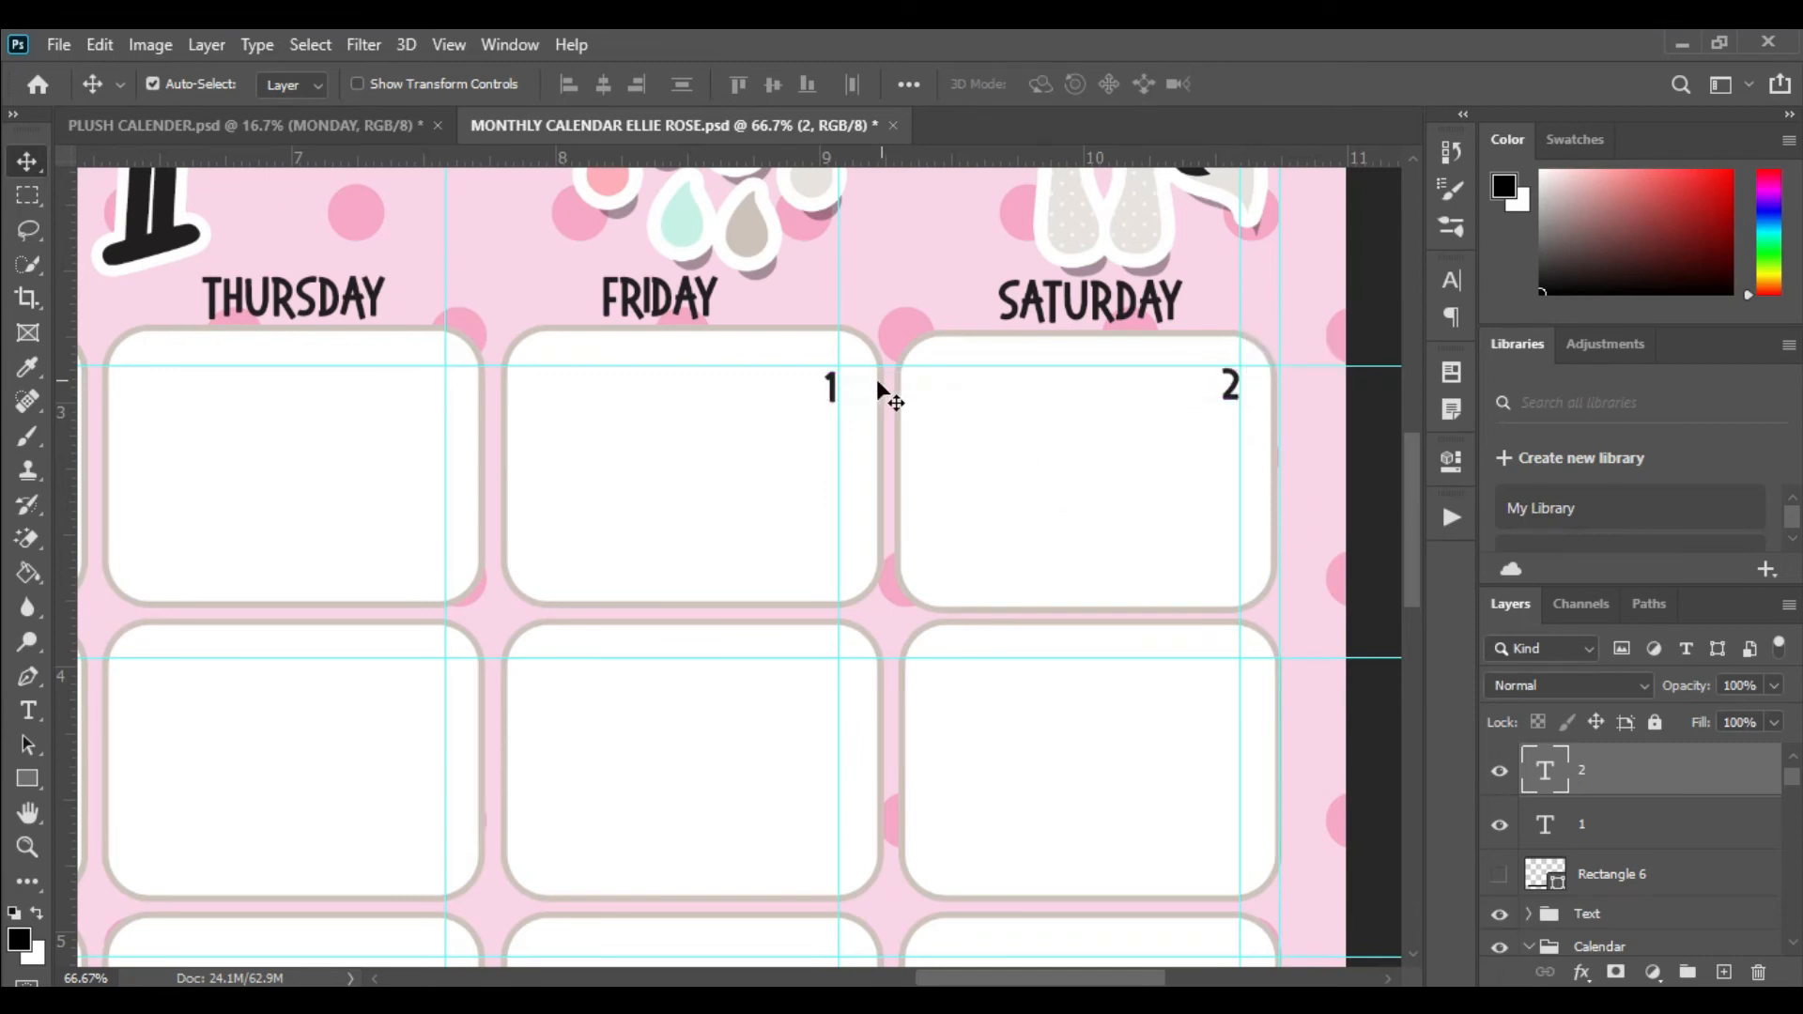
- Duplicate the date number 1 in the first FRIDAY box and change the copy's text to 3
{"action": "left_click", "coordinate": [833, 383]}
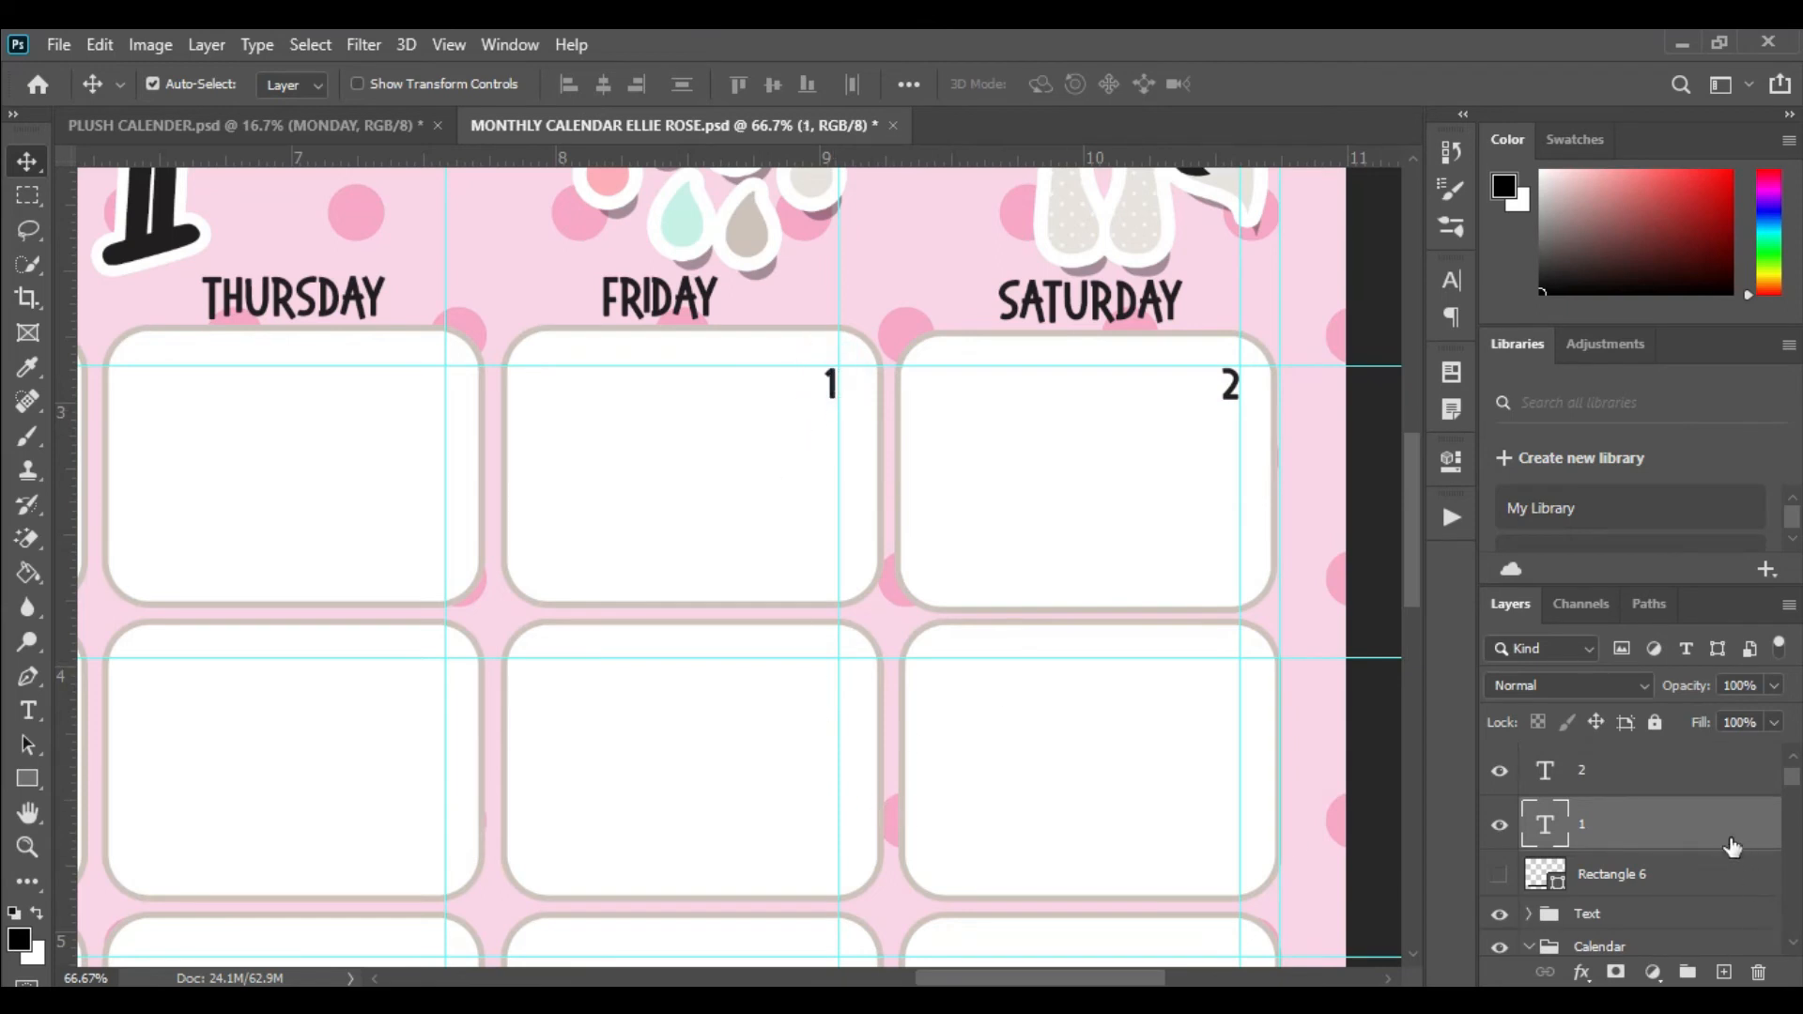
{"action": "left_click_drag", "start_coordinate": [1709, 838], "coordinate": [1724, 972]}
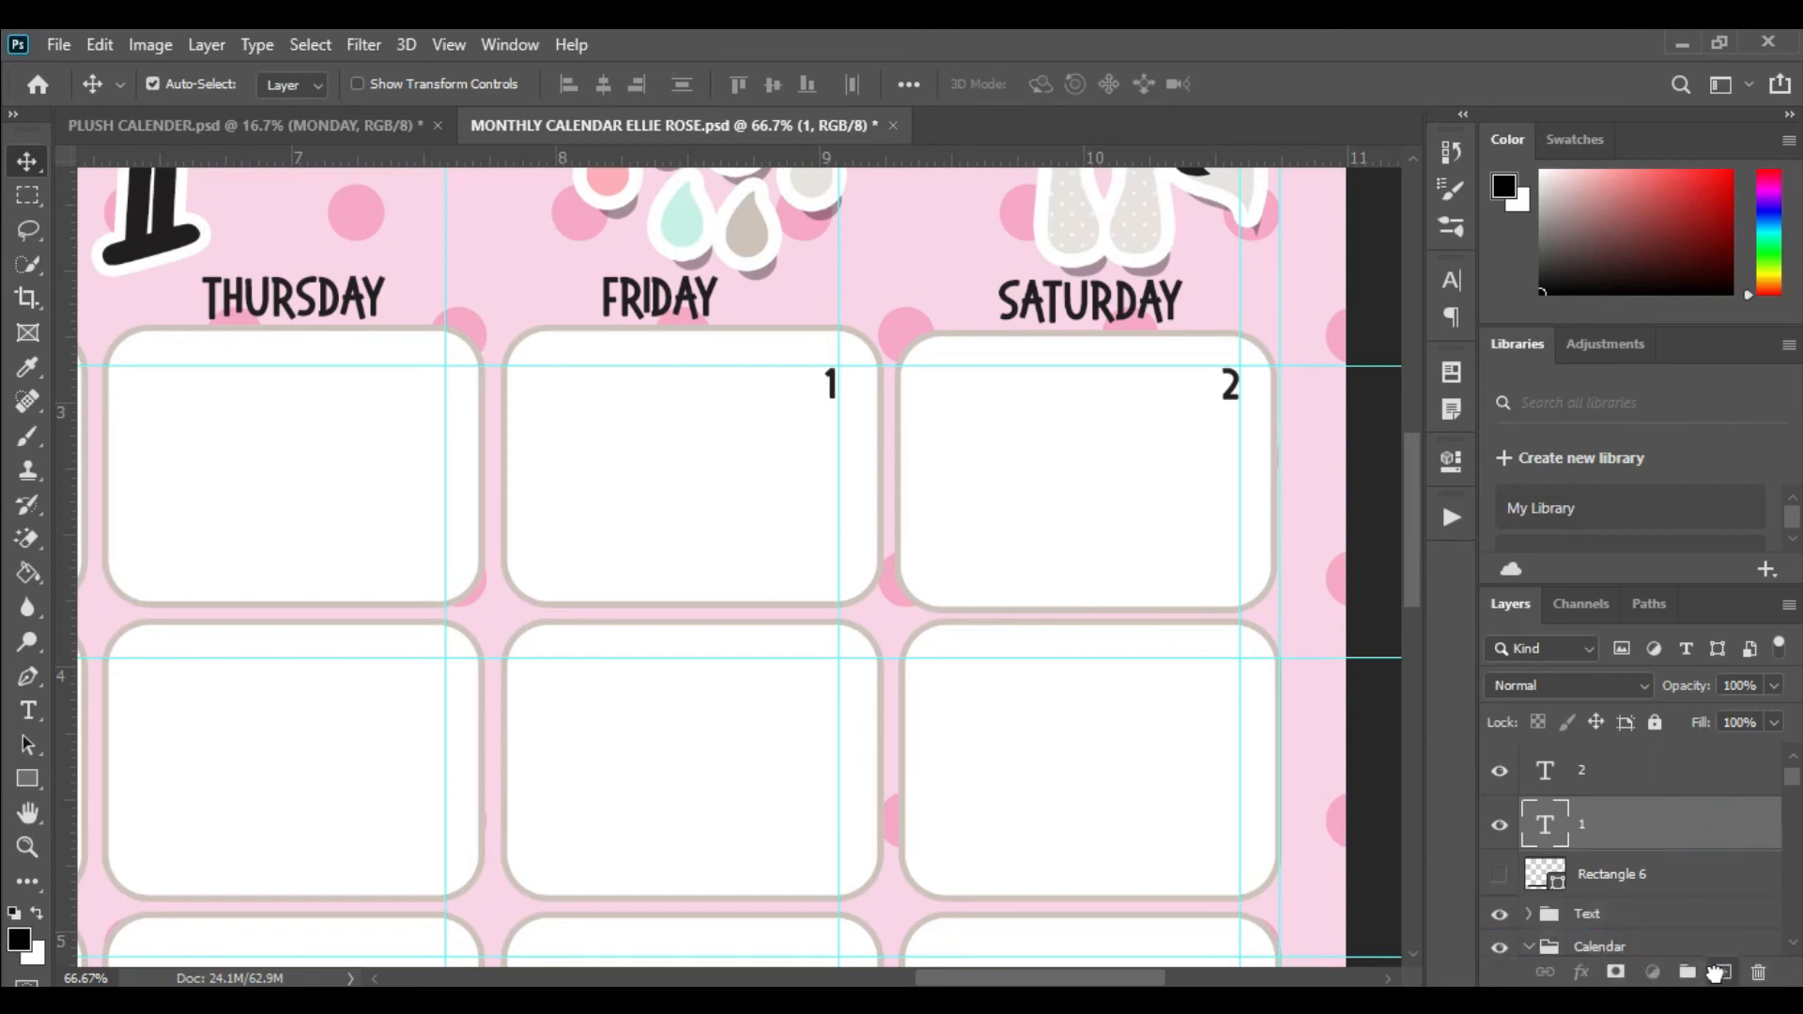
{"action": "left_click", "coordinate": [28, 712]}
{"action": "double_click", "coordinate": [832, 382]}
{"action": "type", "text": "1"}
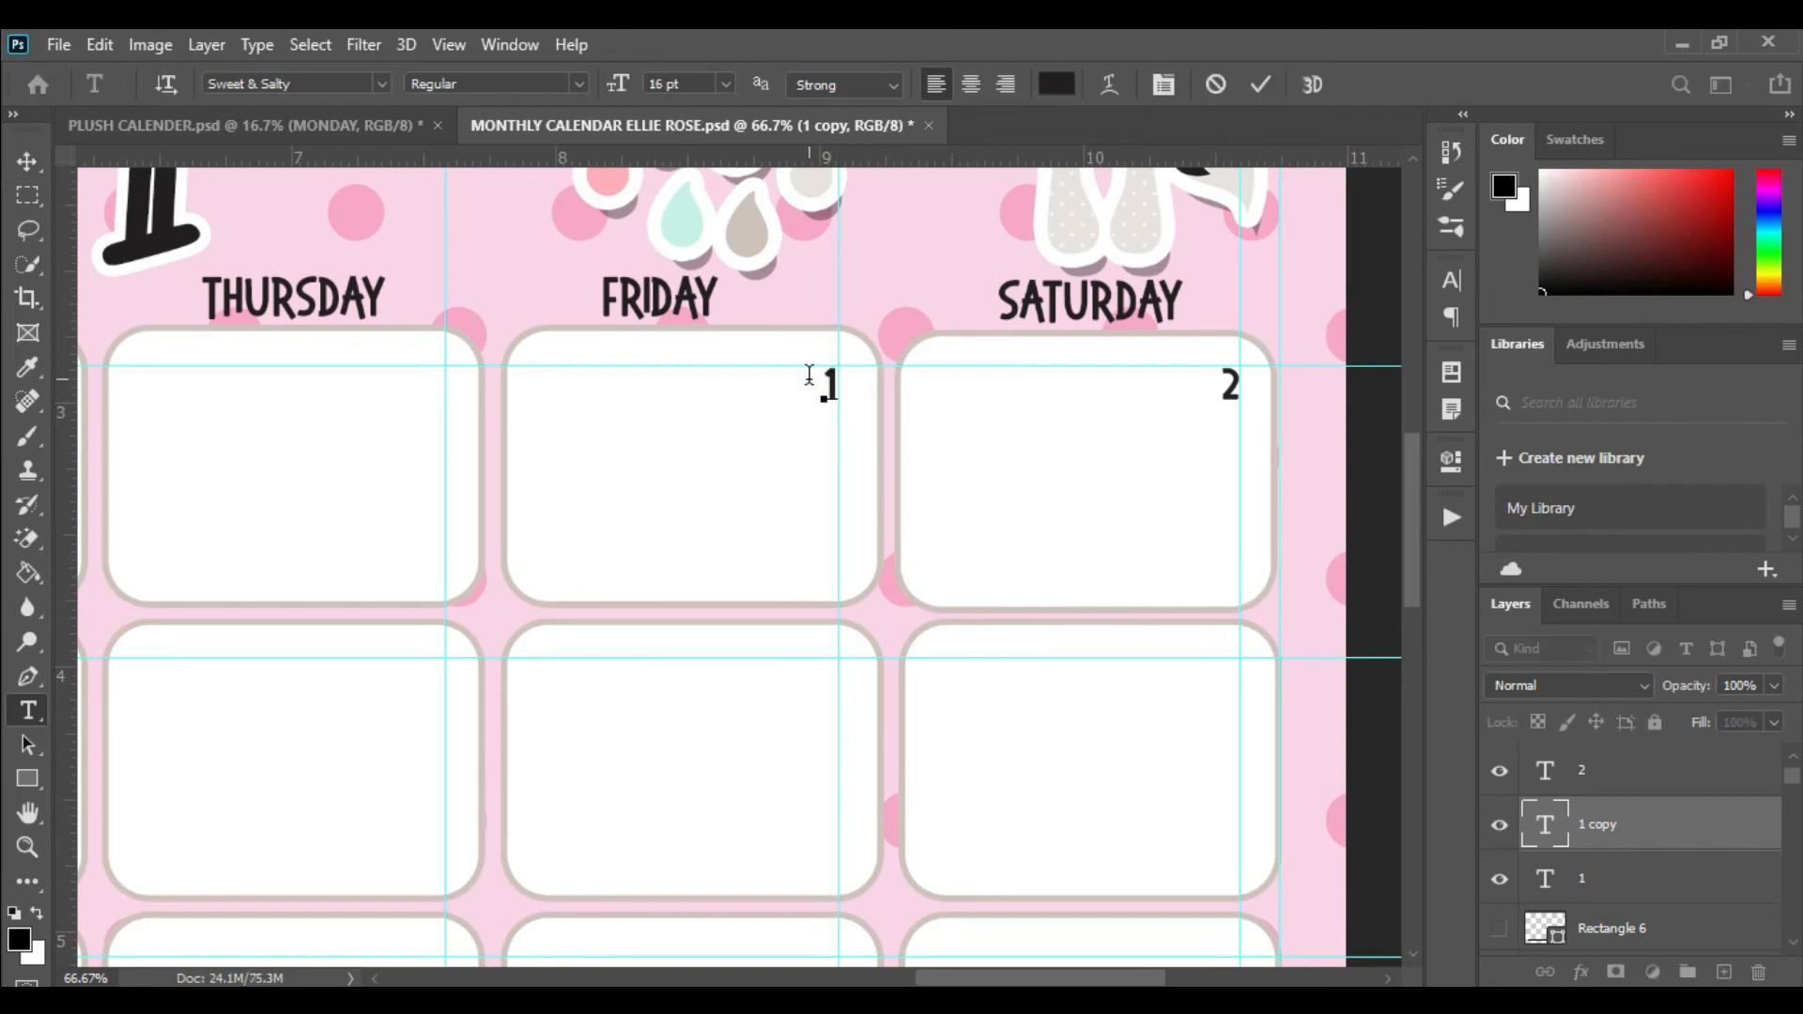
{"action": "key", "text": "BackSpace"}
{"action": "type", "text": "3"}
{"action": "key", "text": "ctrl+Return"}
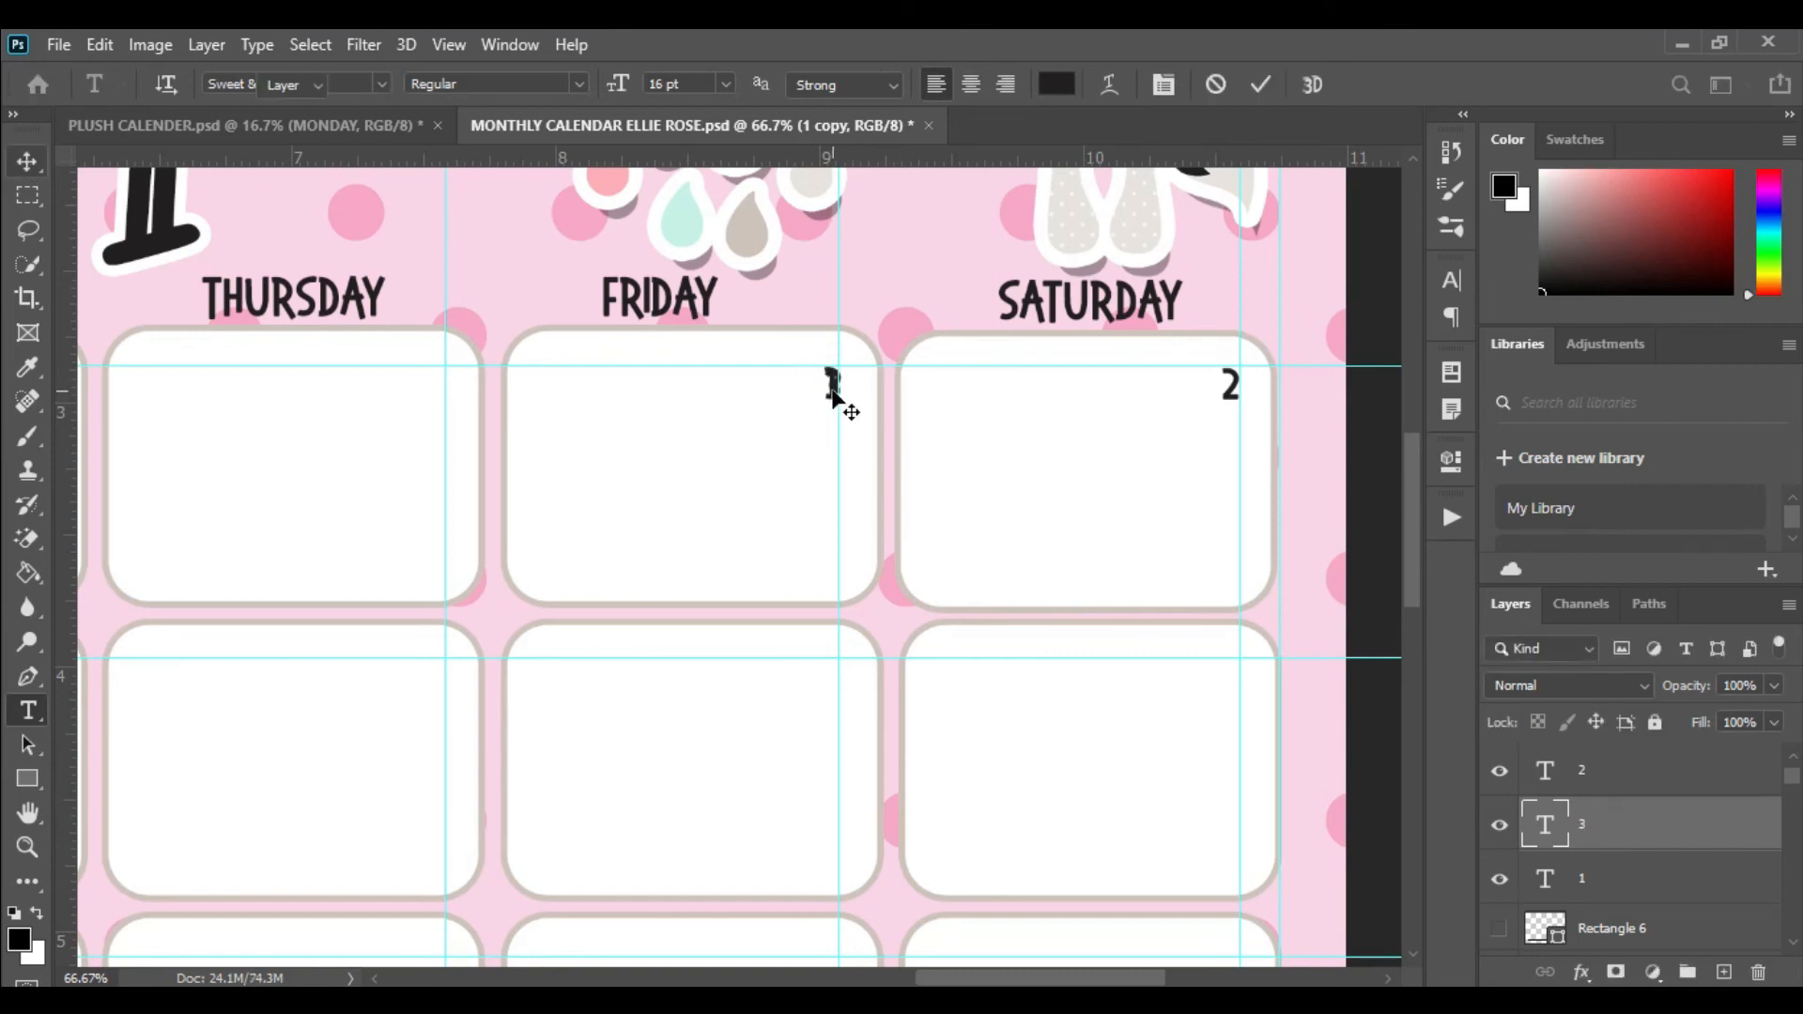
- Move the number 3 to the guide intersection in the second-row SUNDAY box
{"action": "key", "text": "v"}
{"action": "left_click_drag", "start_coordinate": [833, 395], "coordinate": [220, 660]}
{"action": "left_click_drag", "start_coordinate": [412, 761], "coordinate": [1175, 717]}
{"action": "left_click_drag", "start_coordinate": [981, 611], "coordinate": [640, 585]}
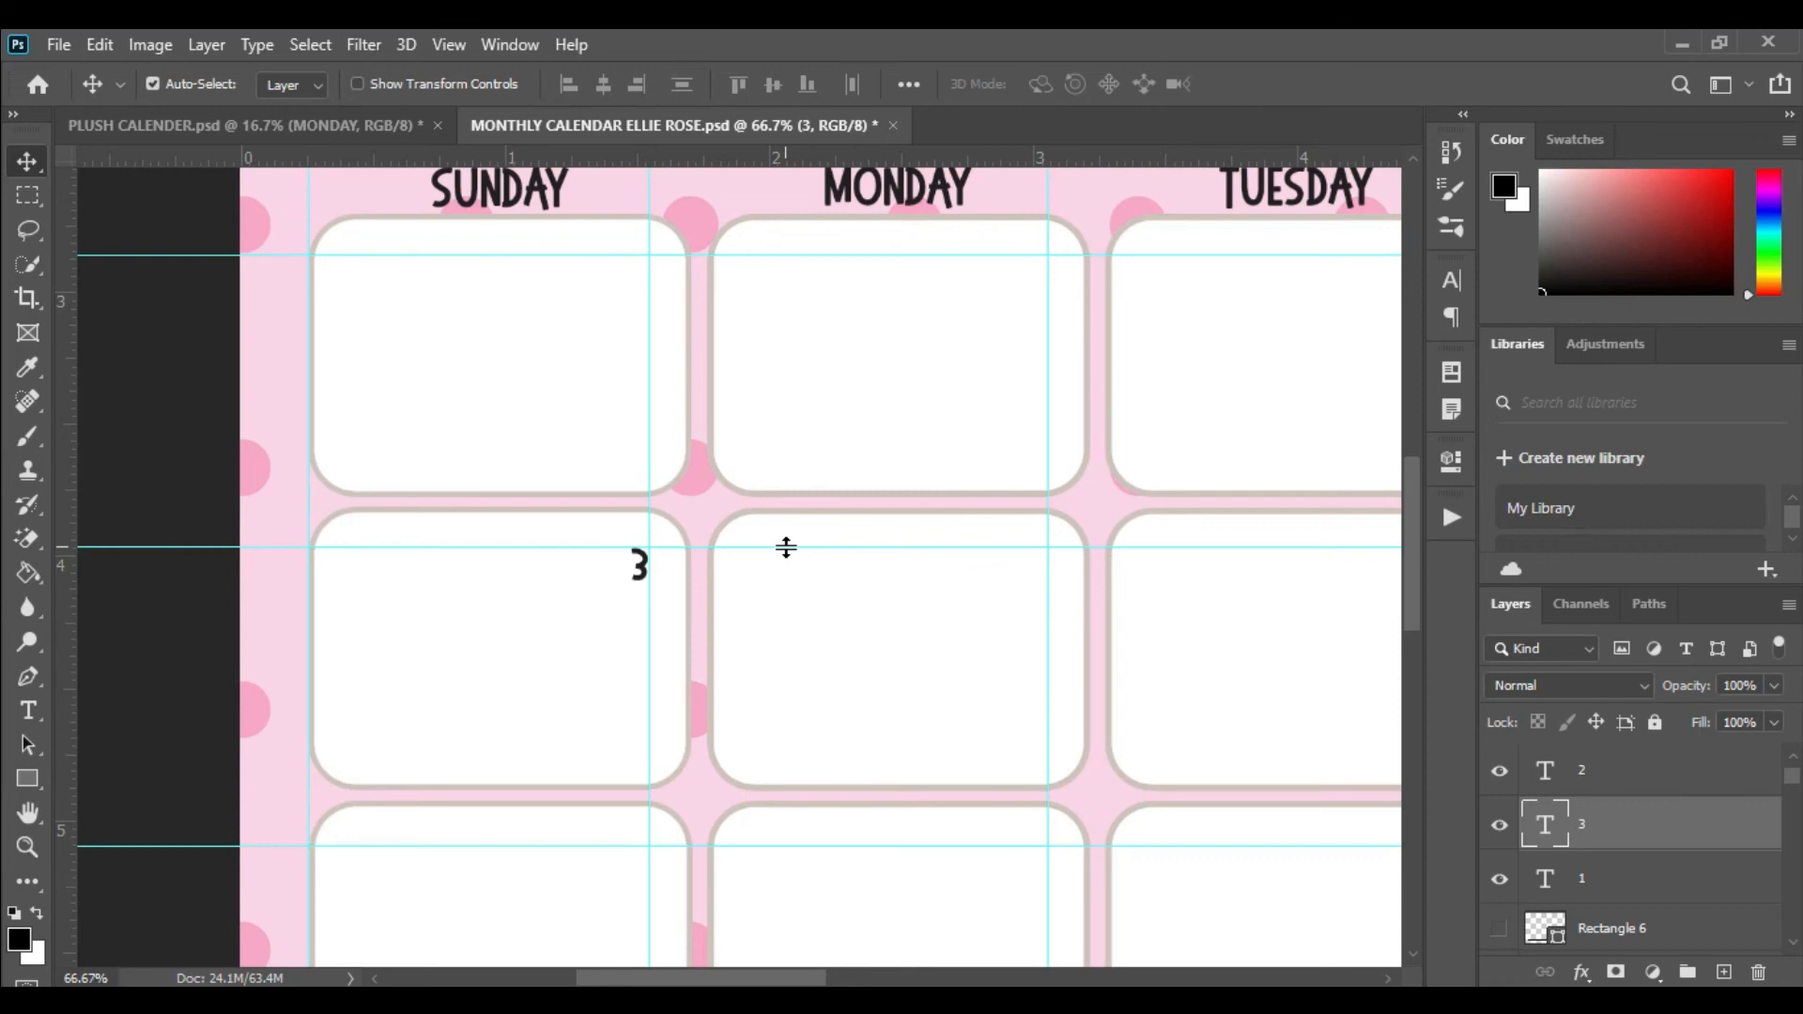
- Duplicate the number 3, change the copy to 4 and align it with the guides in the second-row MONDAY box
{"action": "left_click_drag", "start_coordinate": [1687, 823], "coordinate": [1724, 972]}
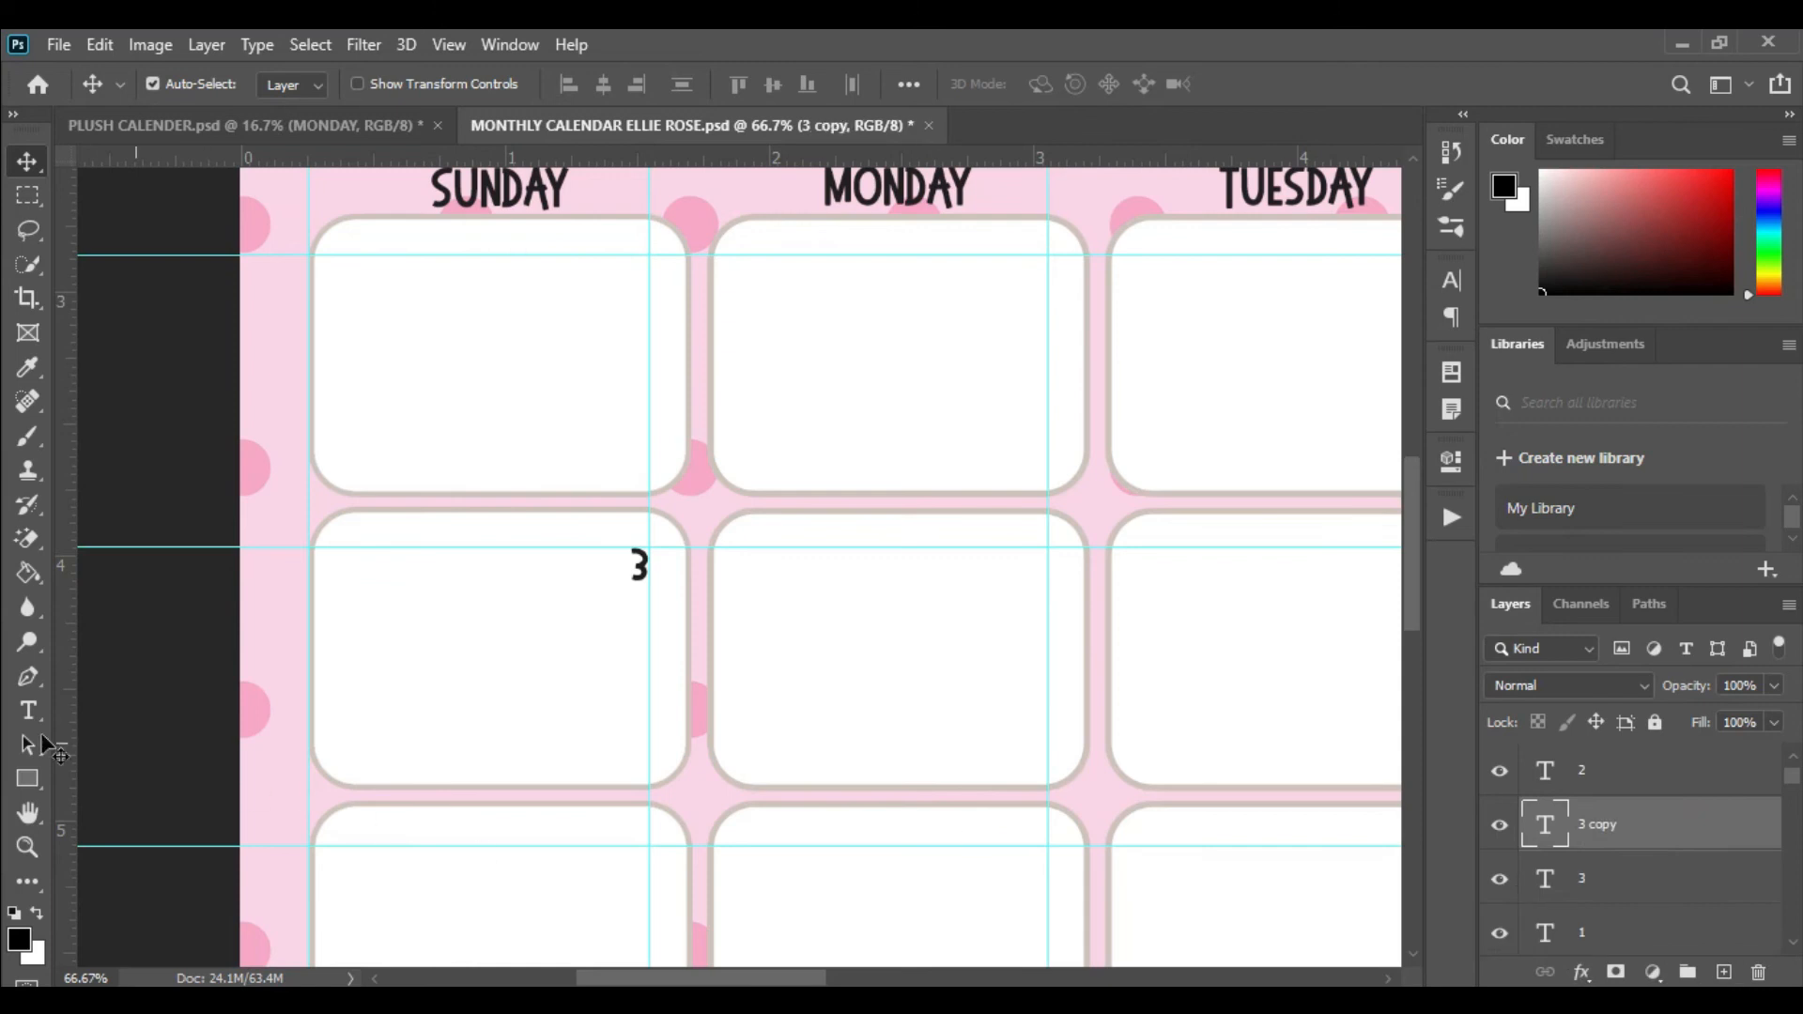
{"action": "left_click", "coordinate": [28, 711]}
{"action": "double_click", "coordinate": [642, 561]}
{"action": "type", "text": "4"}
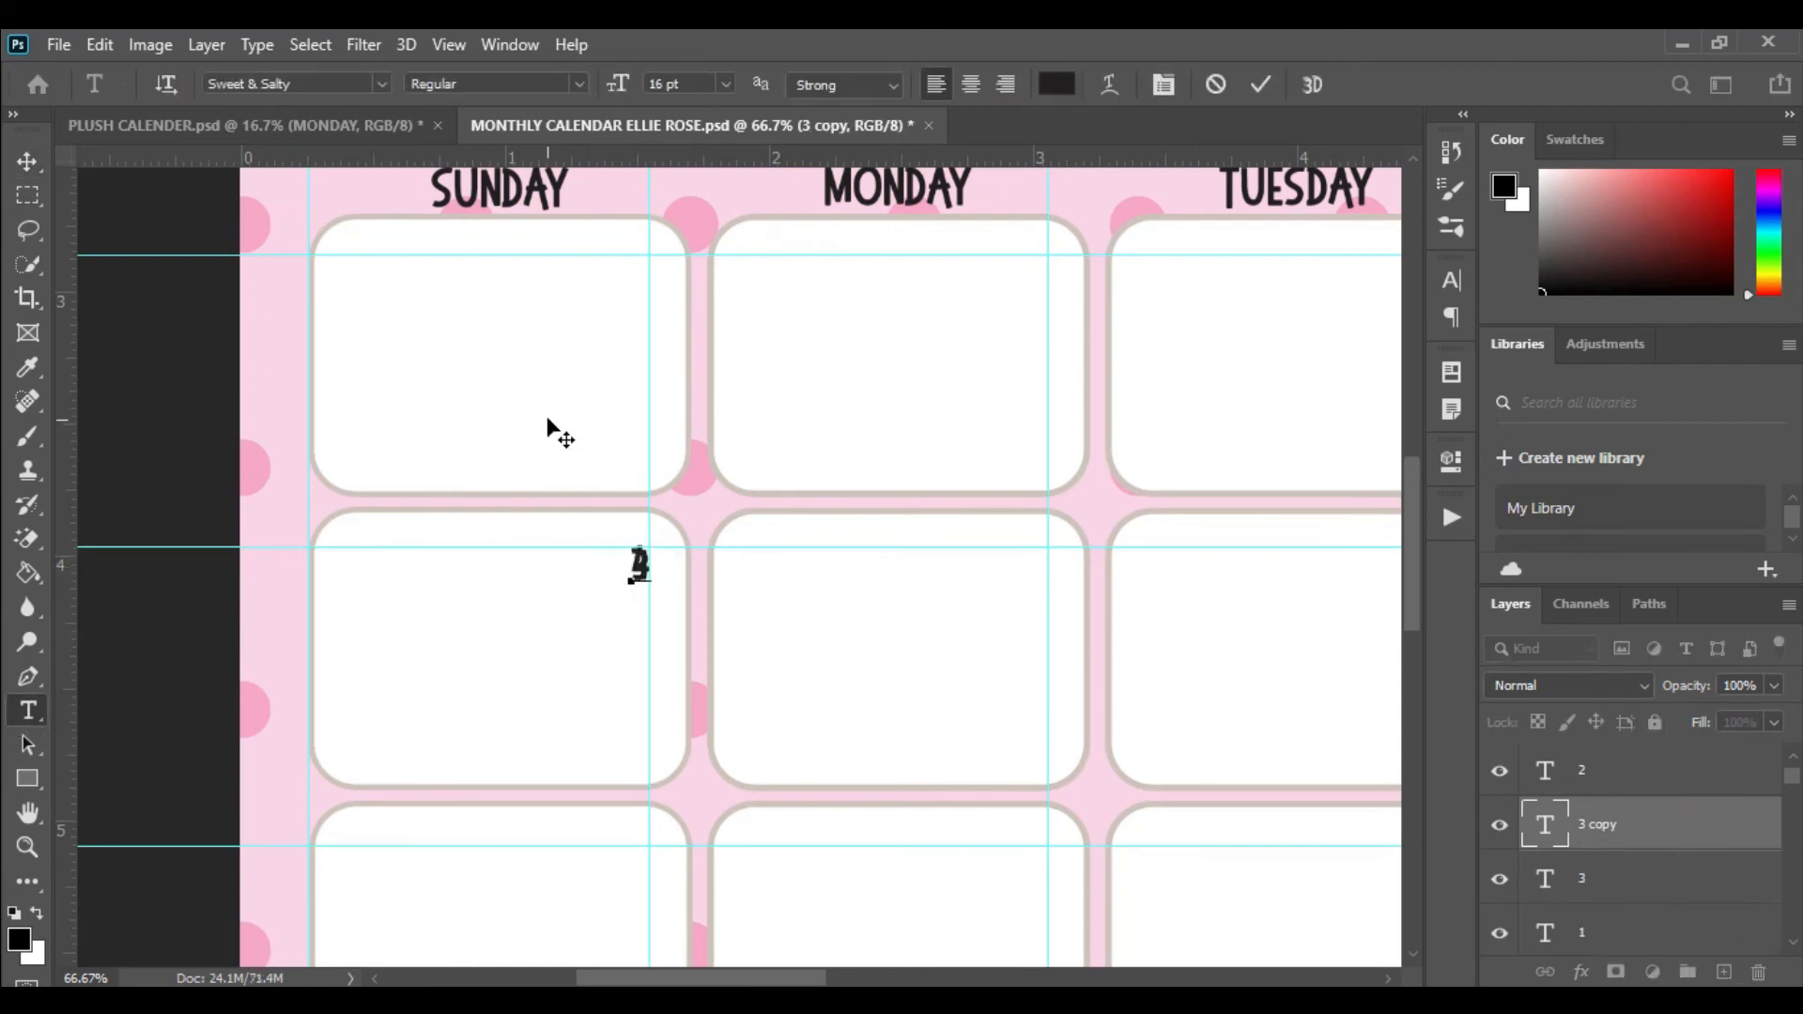
{"action": "left_click", "coordinate": [36, 164]}
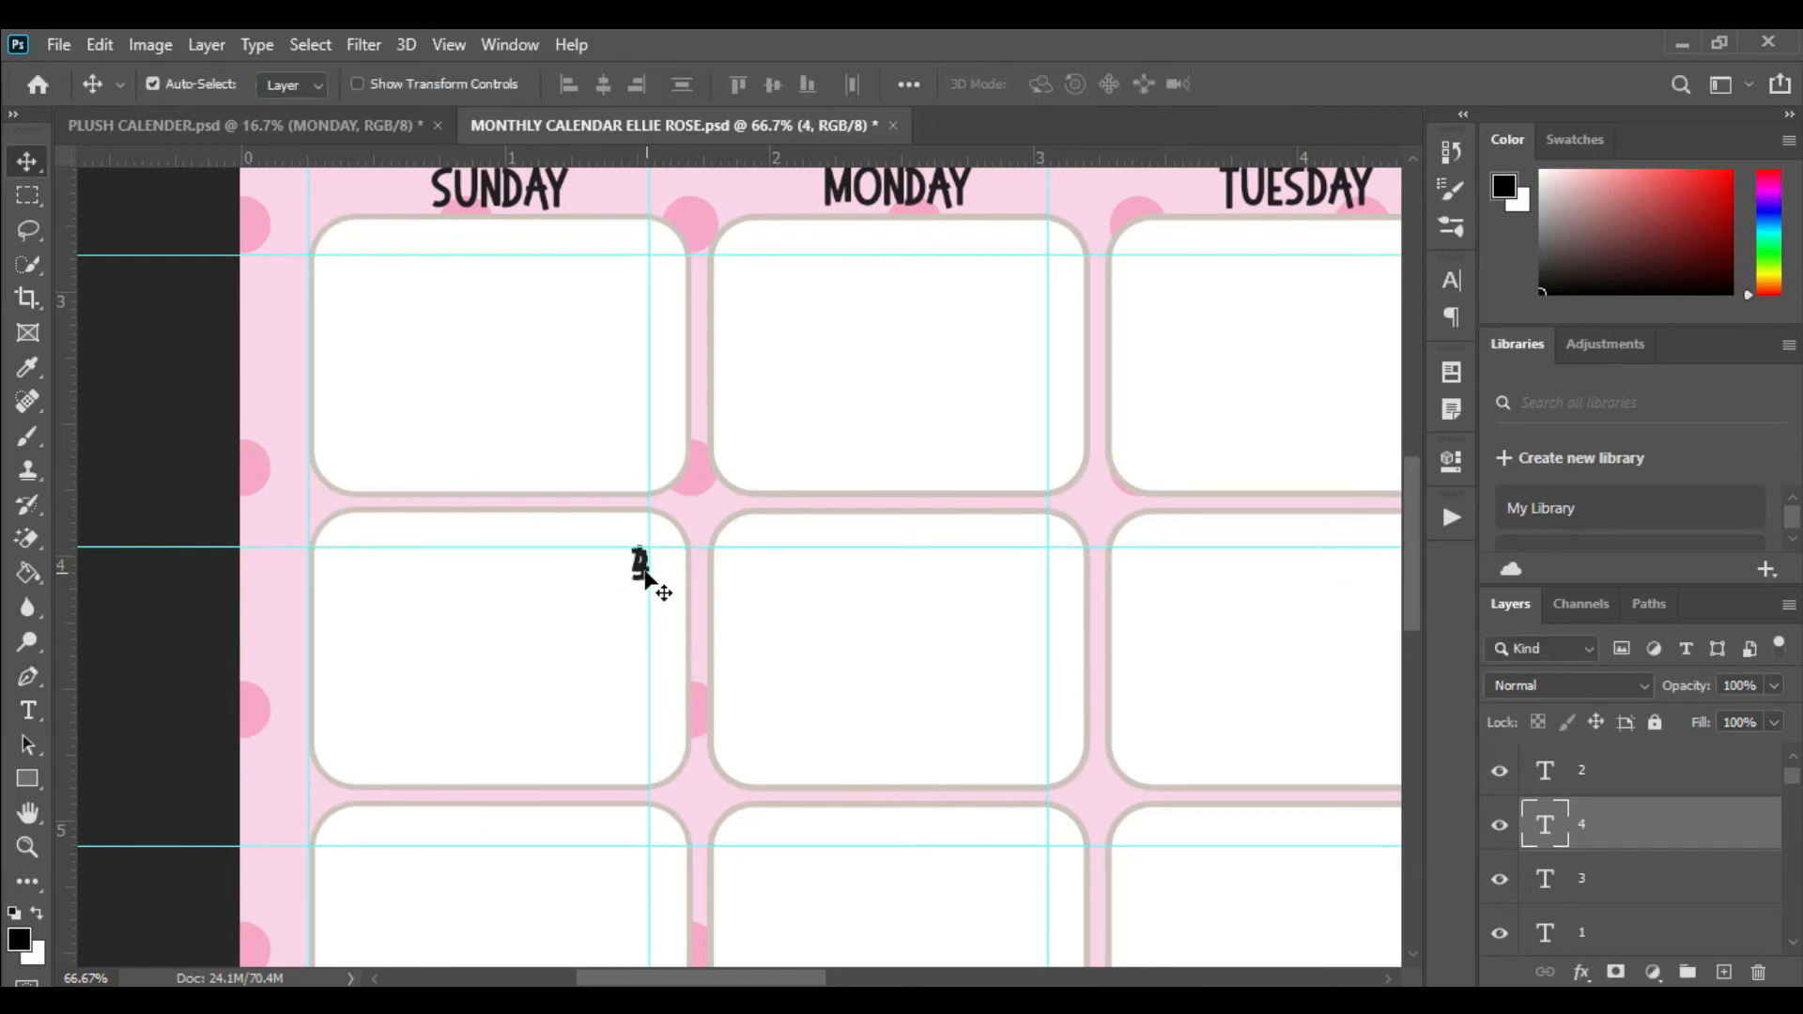
{"action": "left_click_drag", "start_coordinate": [656, 572], "coordinate": [1059, 565]}
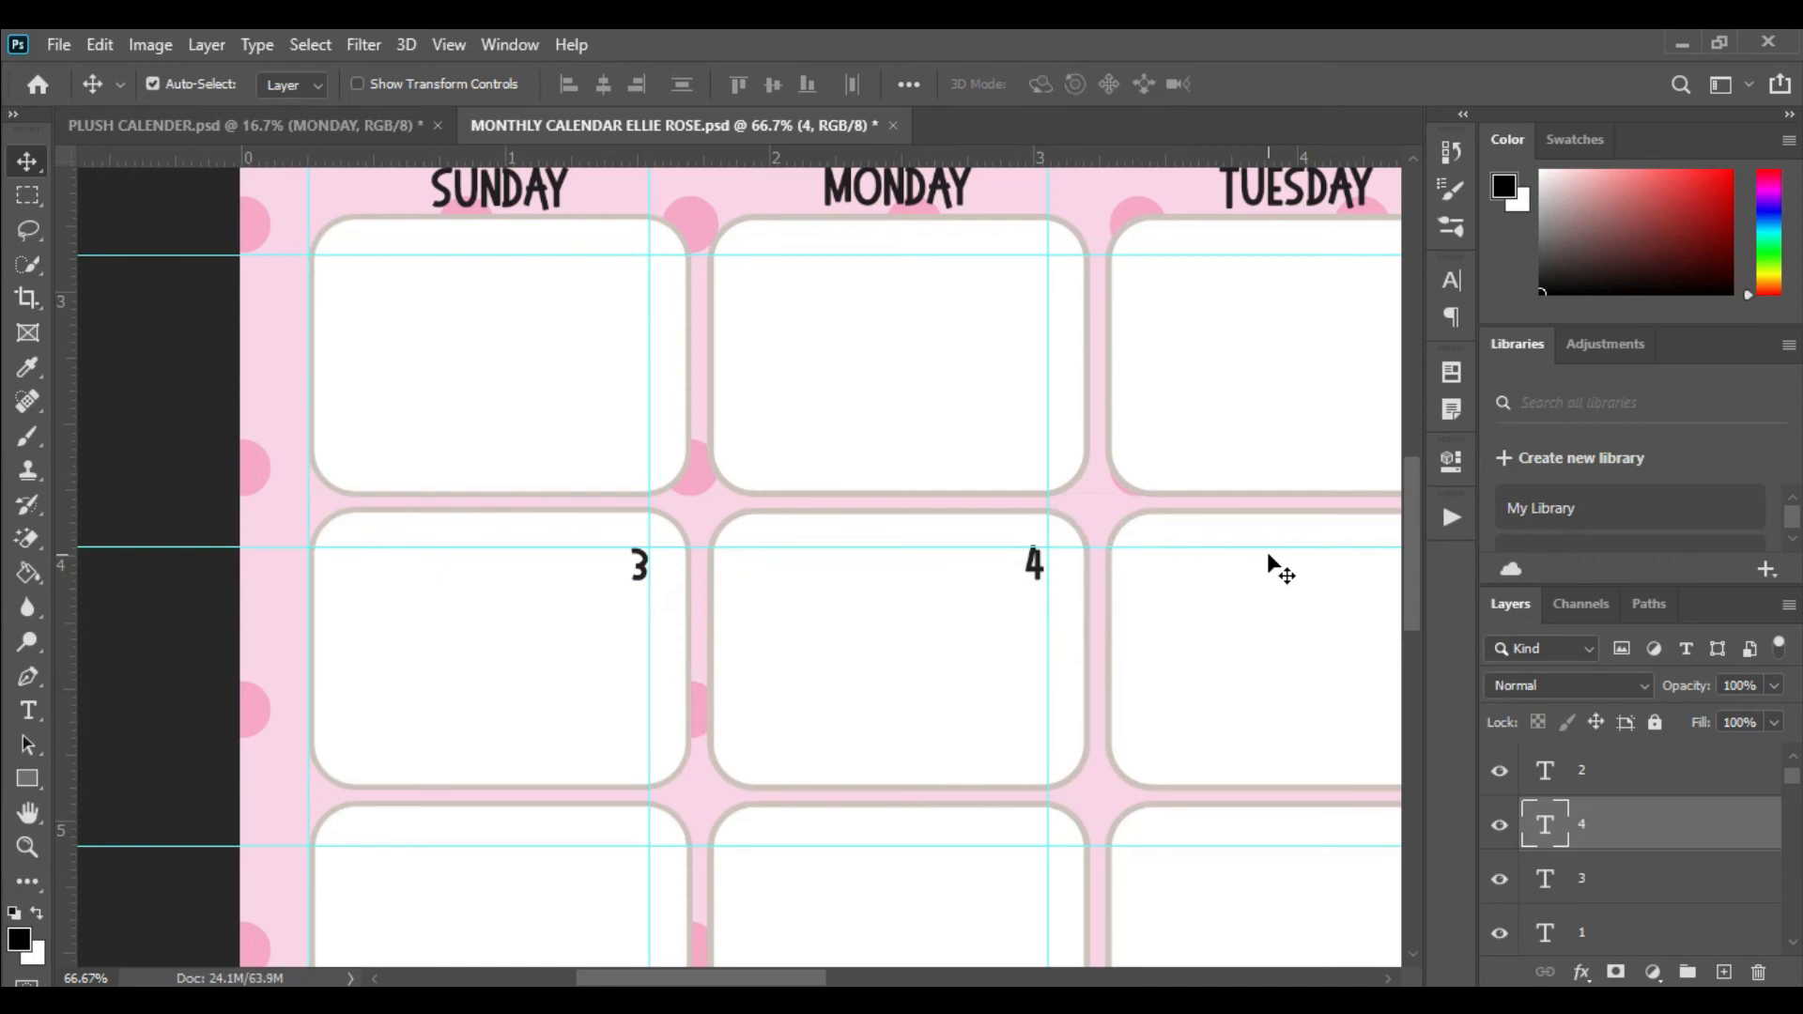
{"action": "scroll", "coordinate": [1042, 756], "scroll_direction": "down", "scroll_amount": 1}
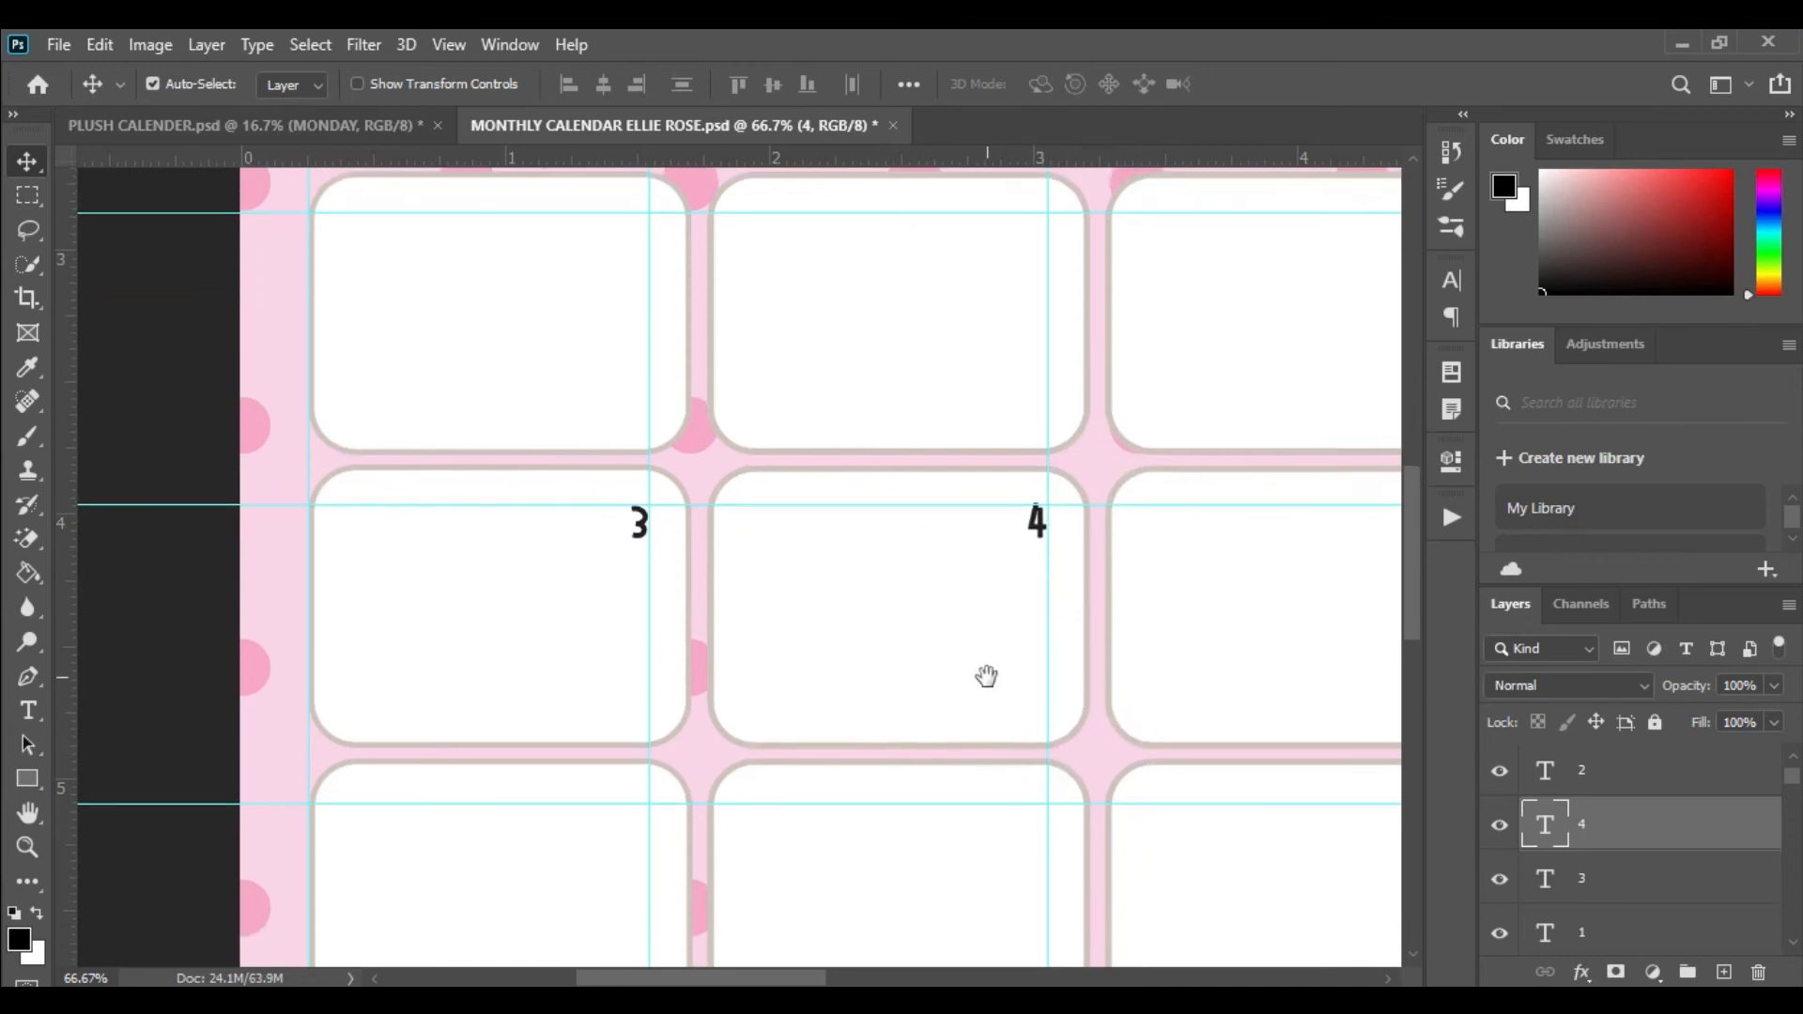
- Duplicate the number 4, change the copy to 5 and place it at the guides in the second-row TUESDAY box
{"action": "left_click_drag", "start_coordinate": [986, 676], "coordinate": [507, 629]}
{"action": "key", "text": "t"}
{"action": "key", "text": "v"}
{"action": "left_click", "coordinate": [559, 474]}
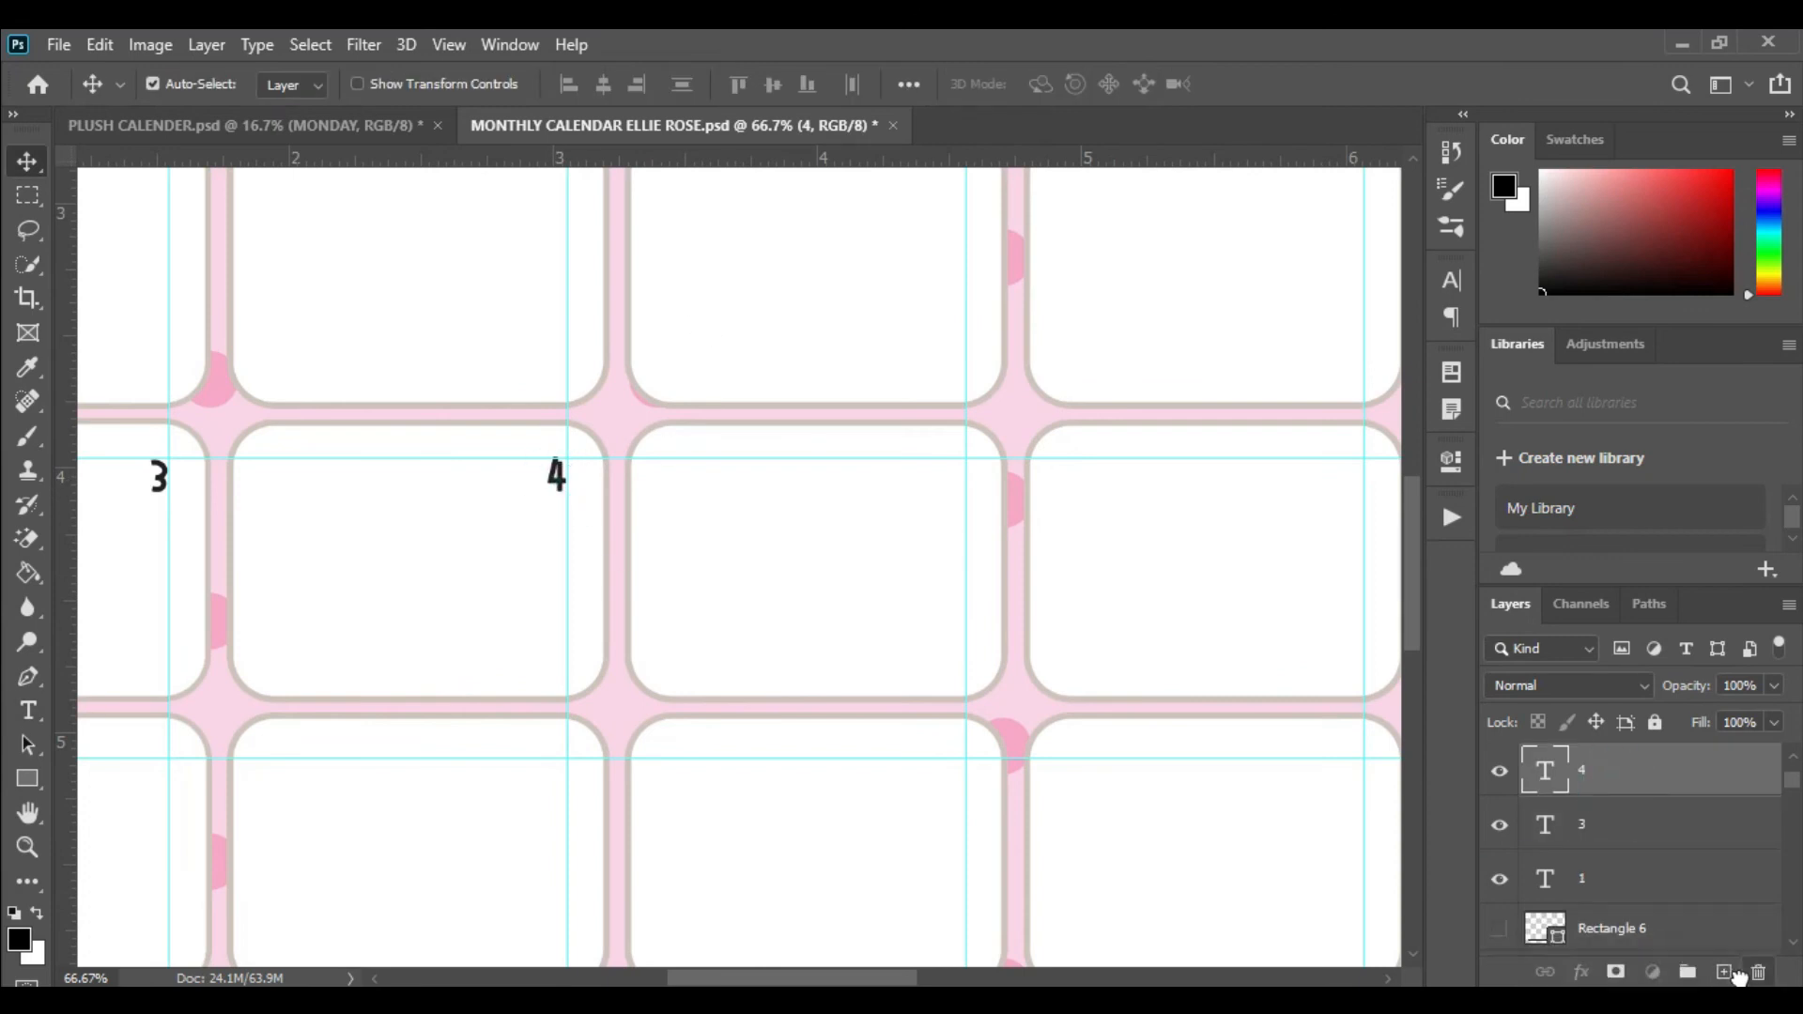
{"action": "left_click_drag", "start_coordinate": [1650, 775], "coordinate": [1724, 972]}
{"action": "key", "text": "t"}
{"action": "left_click_drag", "start_coordinate": [563, 475], "coordinate": [1353, 549]}
{"action": "type", "text": "5"}
{"action": "left_click", "coordinate": [27, 161]}
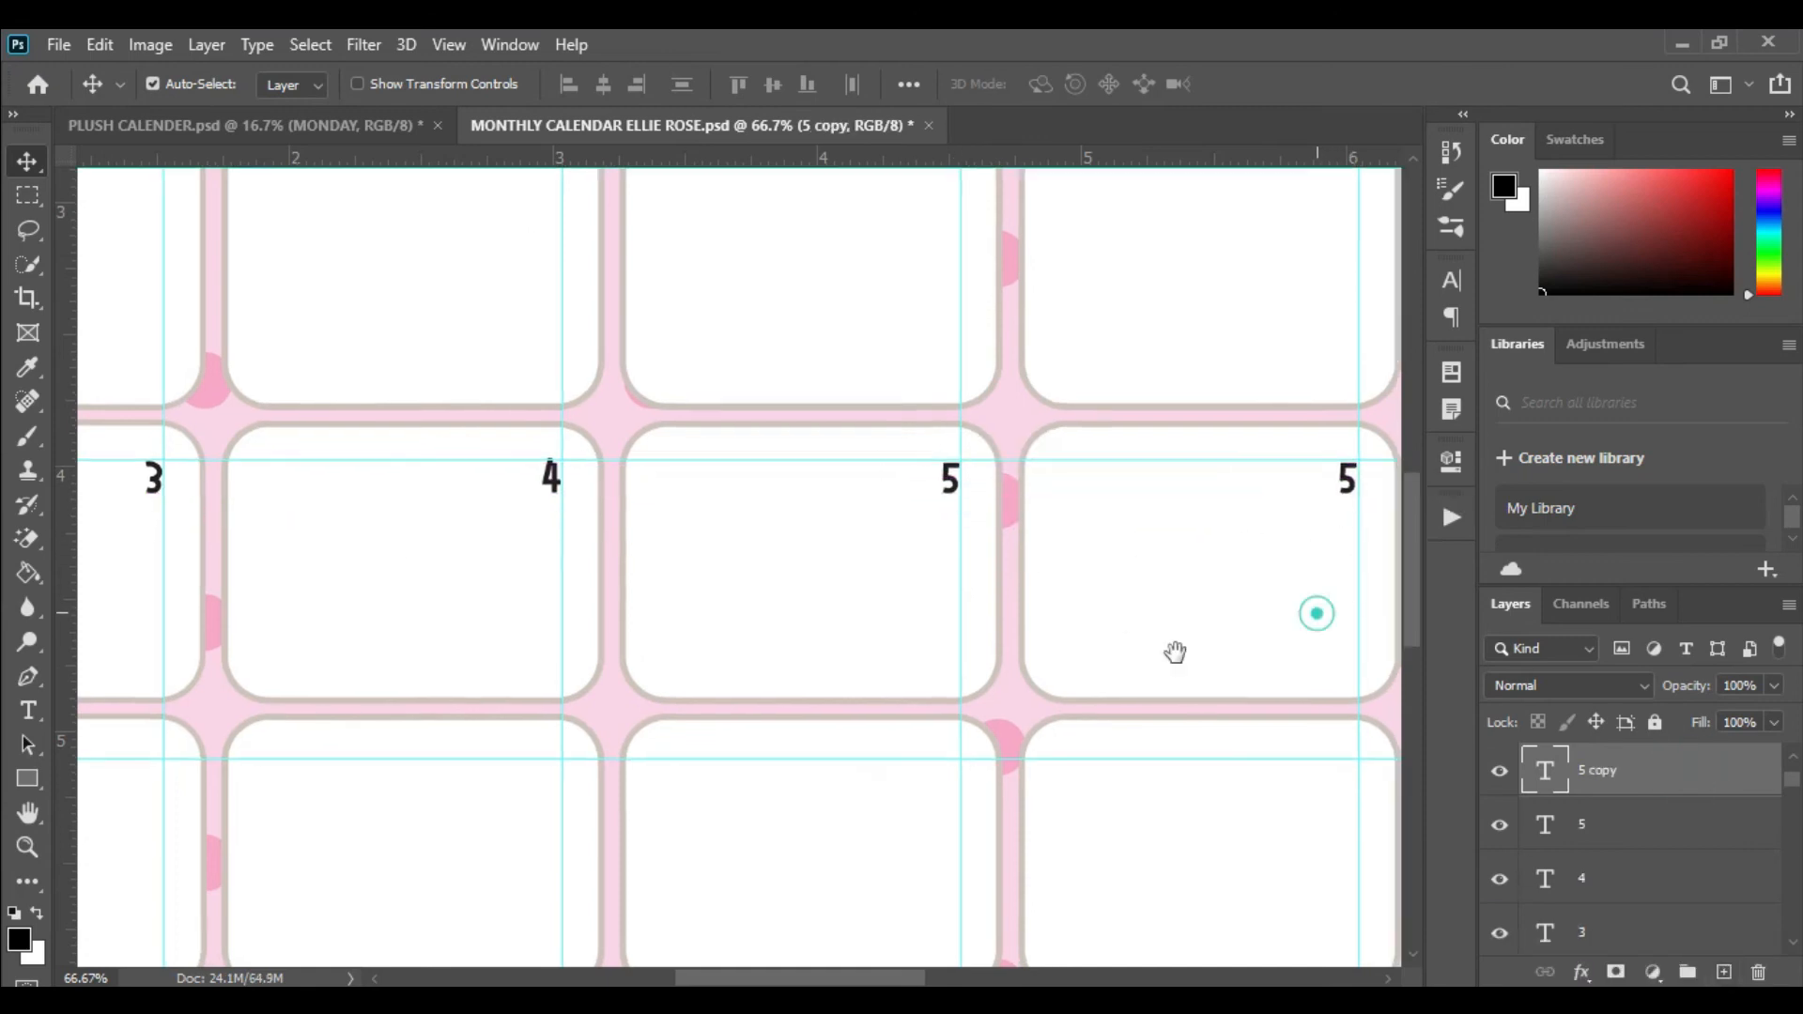
- Fill the second-row WEDNESDAY to SATURDAY boxes with copies of the number 5 aligned to the guides
{"action": "scroll", "coordinate": [1175, 648], "scroll_direction": "right", "scroll_amount": 5}
{"action": "left_click_drag", "start_coordinate": [1691, 786], "coordinate": [1723, 972]}
{"action": "left_click_drag", "start_coordinate": [475, 563], "coordinate": [889, 571]}
{"action": "left_click_drag", "start_coordinate": [1718, 785], "coordinate": [1724, 972]}
{"action": "left_click_drag", "start_coordinate": [890, 568], "coordinate": [1284, 588]}
{"action": "left_click_drag", "start_coordinate": [1250, 796], "coordinate": [440, 798]}
{"action": "left_click_drag", "start_coordinate": [1682, 770], "coordinate": [1723, 972]}
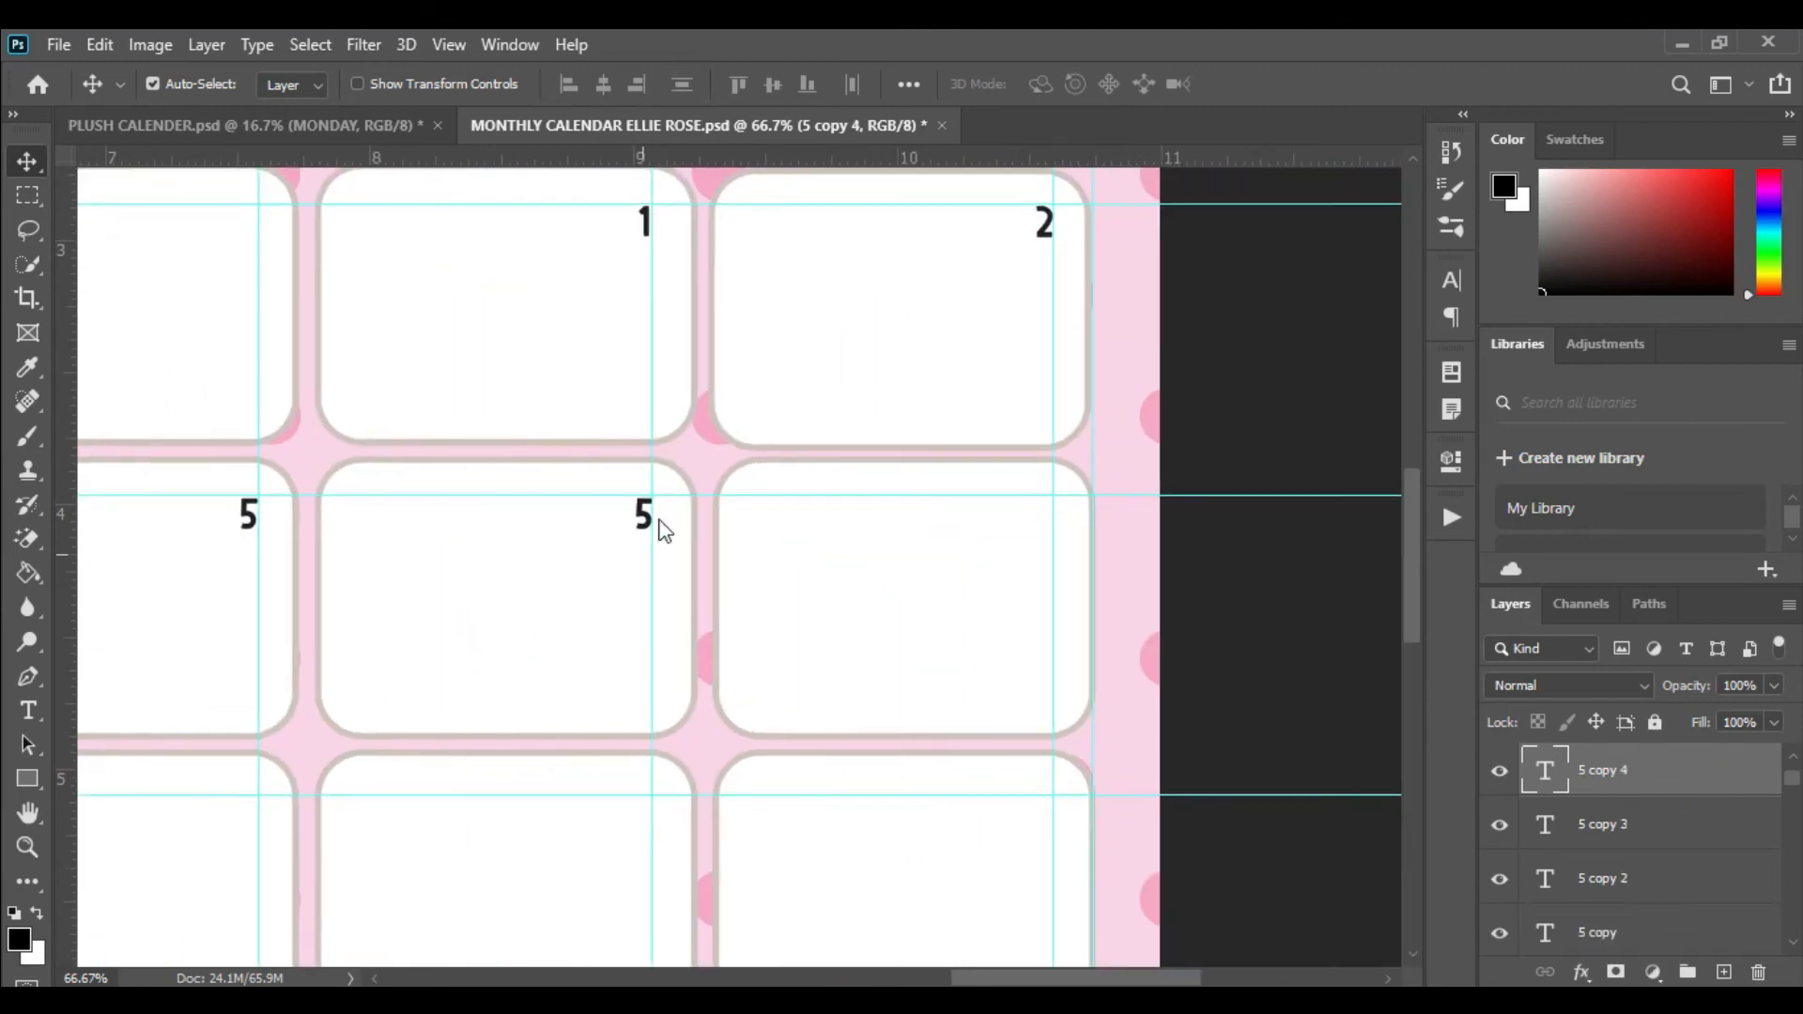
{"action": "left_click_drag", "start_coordinate": [654, 519], "coordinate": [1043, 556]}
- Try to place another copy of the number 5 in the third-row SATURDAY box
{"action": "left_click_drag", "start_coordinate": [1664, 770], "coordinate": [1723, 972]}
{"action": "left_click_drag", "start_coordinate": [1052, 537], "coordinate": [1046, 819]}
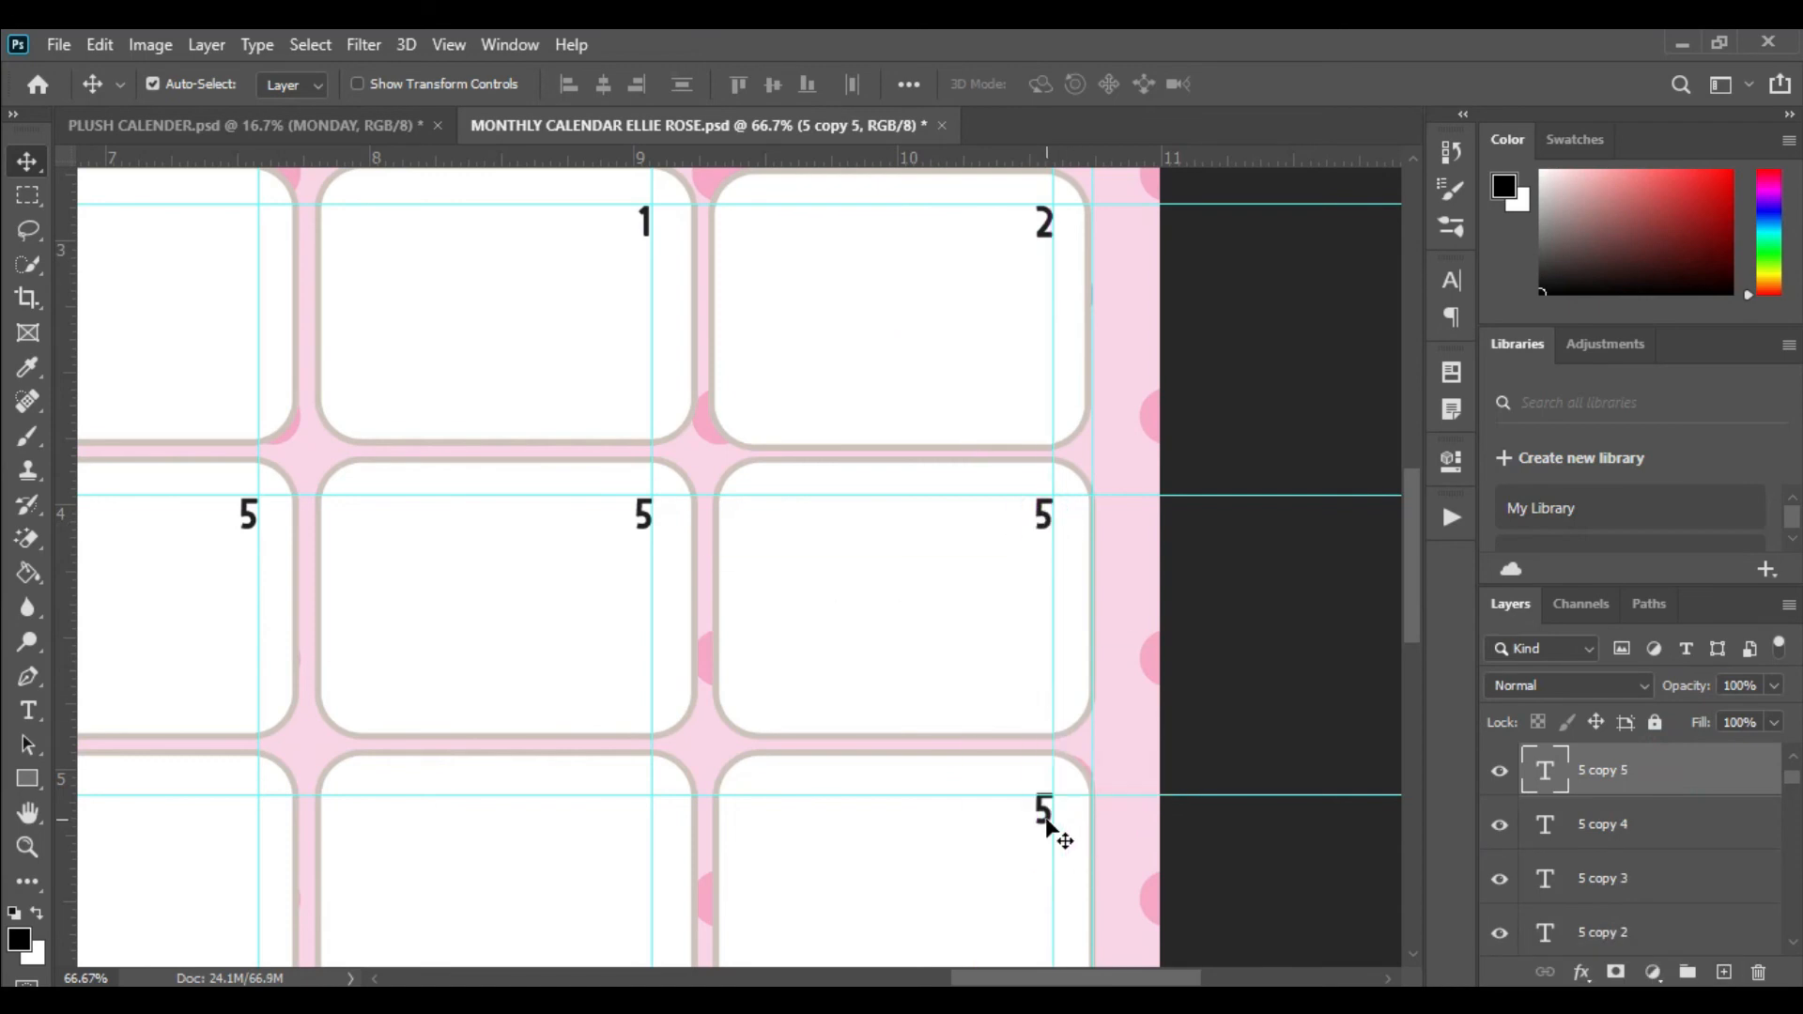
{"action": "scroll", "coordinate": [713, 633], "scroll_direction": "down", "scroll_amount": 3}
{"action": "left_click_drag", "start_coordinate": [566, 680], "coordinate": [992, 706]}
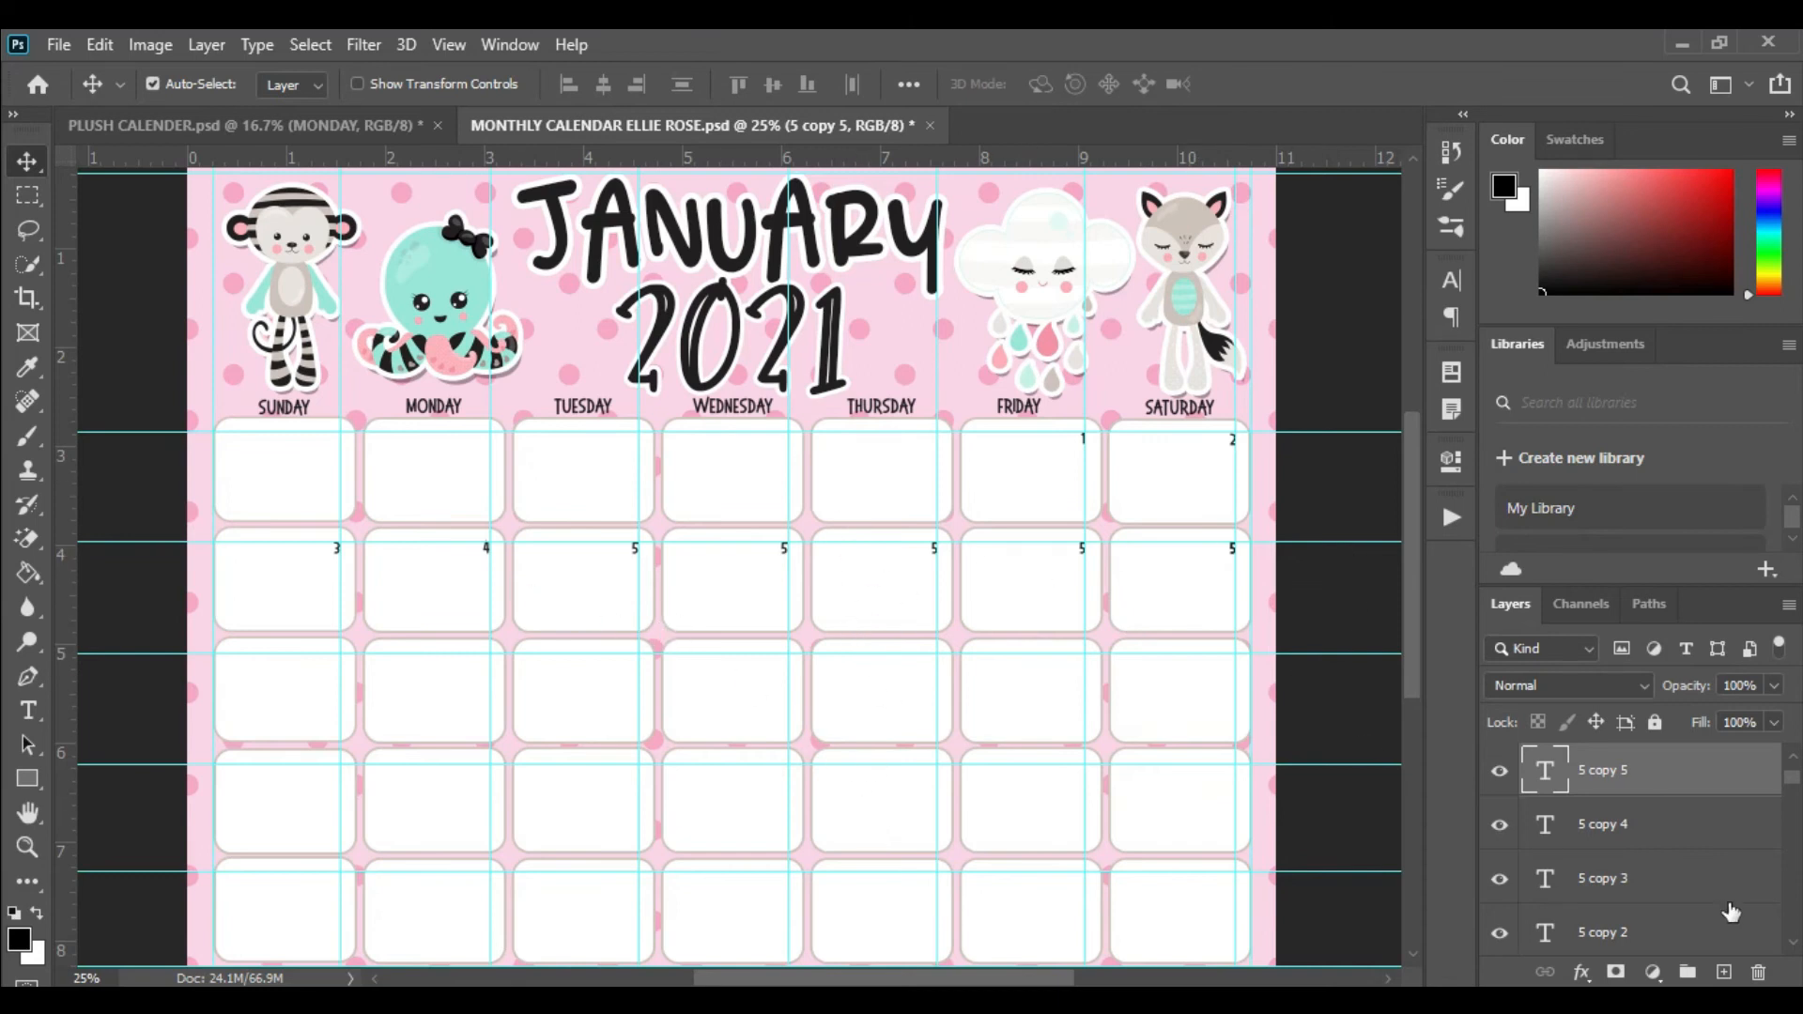
- Duplicate all the second-row date numbers together and move the copies down to the guide in the third row of boxes
{"action": "scroll", "coordinate": [1752, 869], "scroll_direction": "up", "scroll_amount": 2}
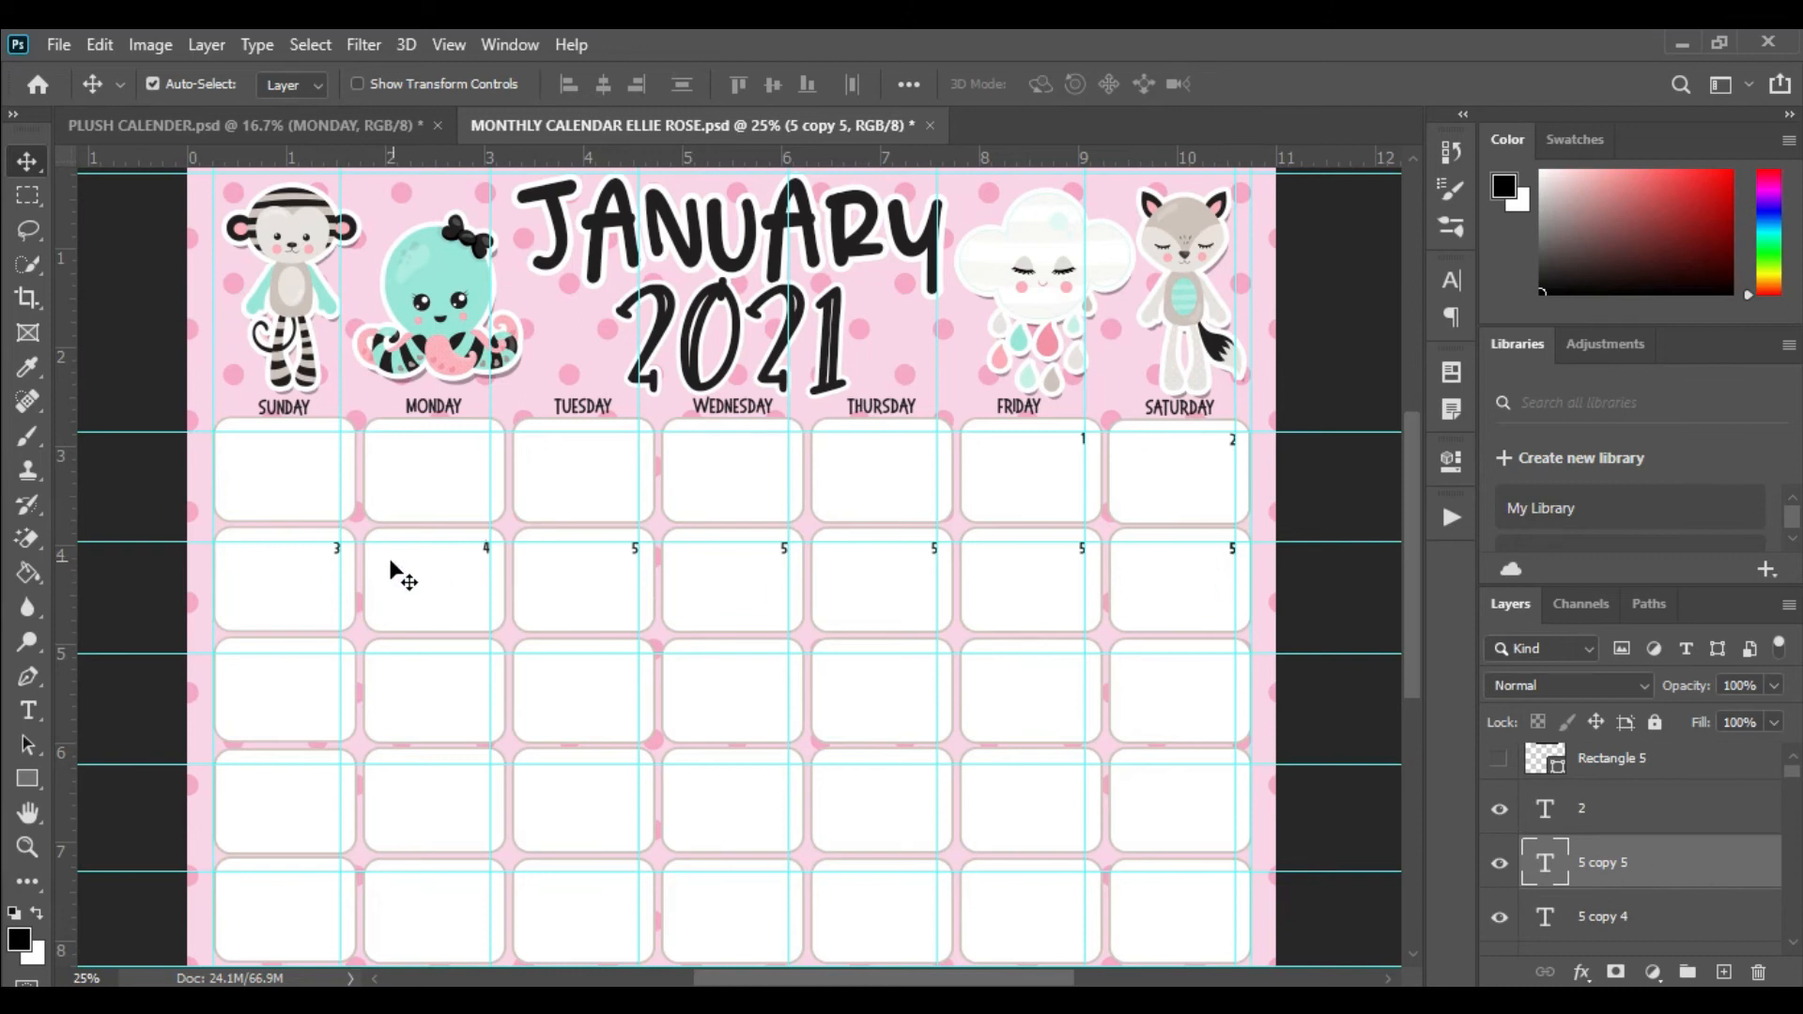
{"action": "scroll", "coordinate": [1684, 880], "scroll_direction": "down", "scroll_amount": 3}
{"action": "scroll", "coordinate": [1684, 884], "scroll_direction": "down", "scroll_amount": 4}
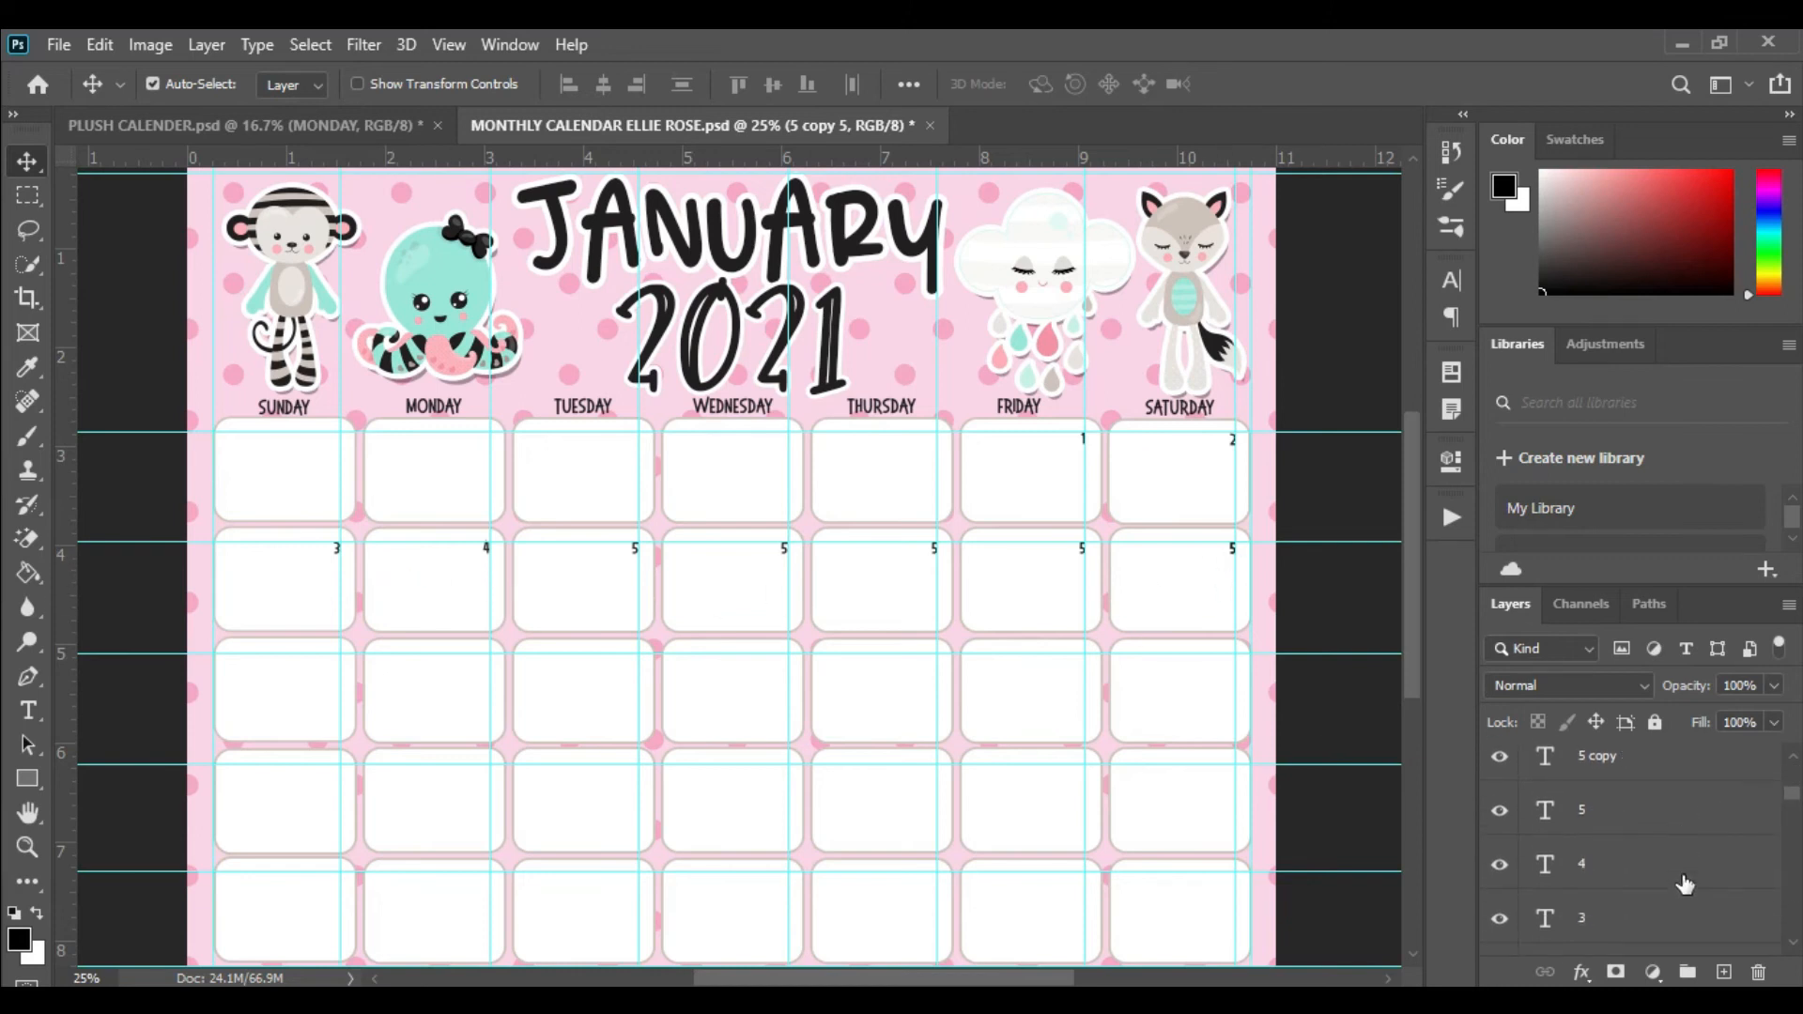
{"action": "left_click", "coordinate": [1649, 880], "text": "shift"}
{"action": "left_click_drag", "start_coordinate": [1659, 877], "coordinate": [1722, 972]}
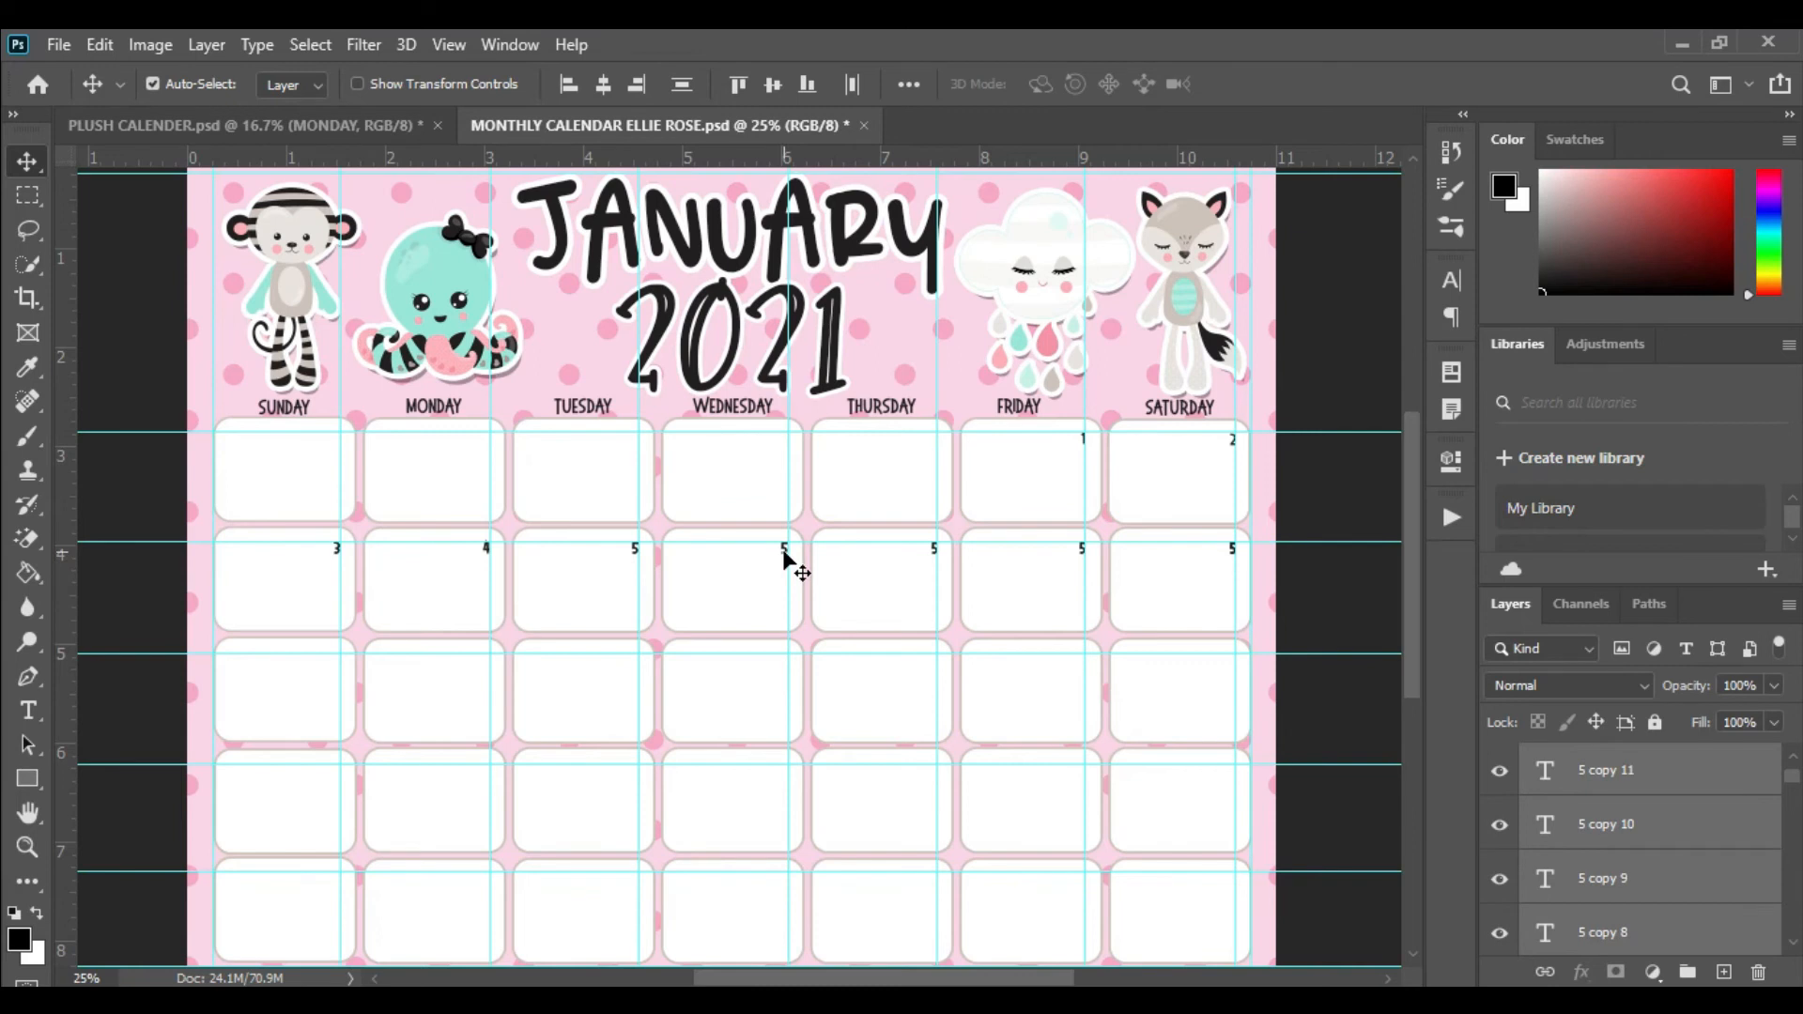
{"action": "left_click_drag", "start_coordinate": [784, 556], "coordinate": [800, 678]}
{"action": "left_click_drag", "start_coordinate": [782, 554], "coordinate": [786, 669]}
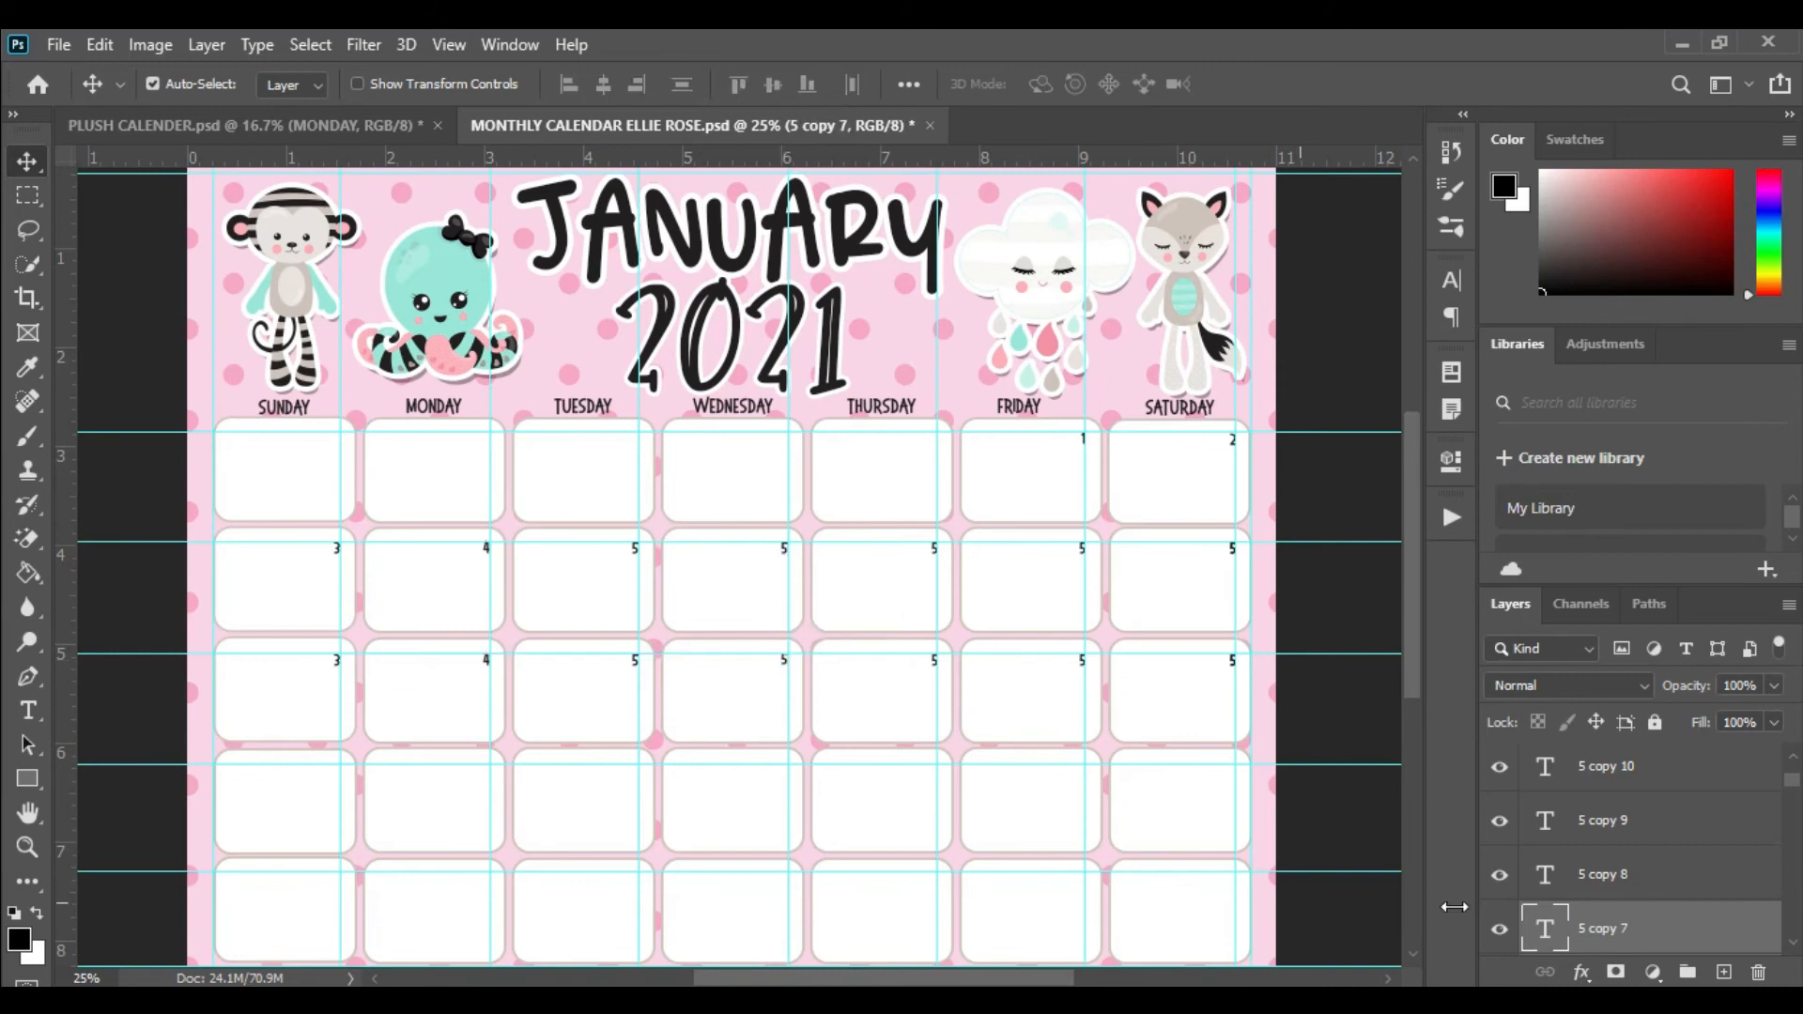
- Copy the full set of third-row date numbers into the fourth and fifth rows of boxes along their guides
{"action": "scroll", "coordinate": [1644, 871], "scroll_direction": "down", "scroll_amount": 2}
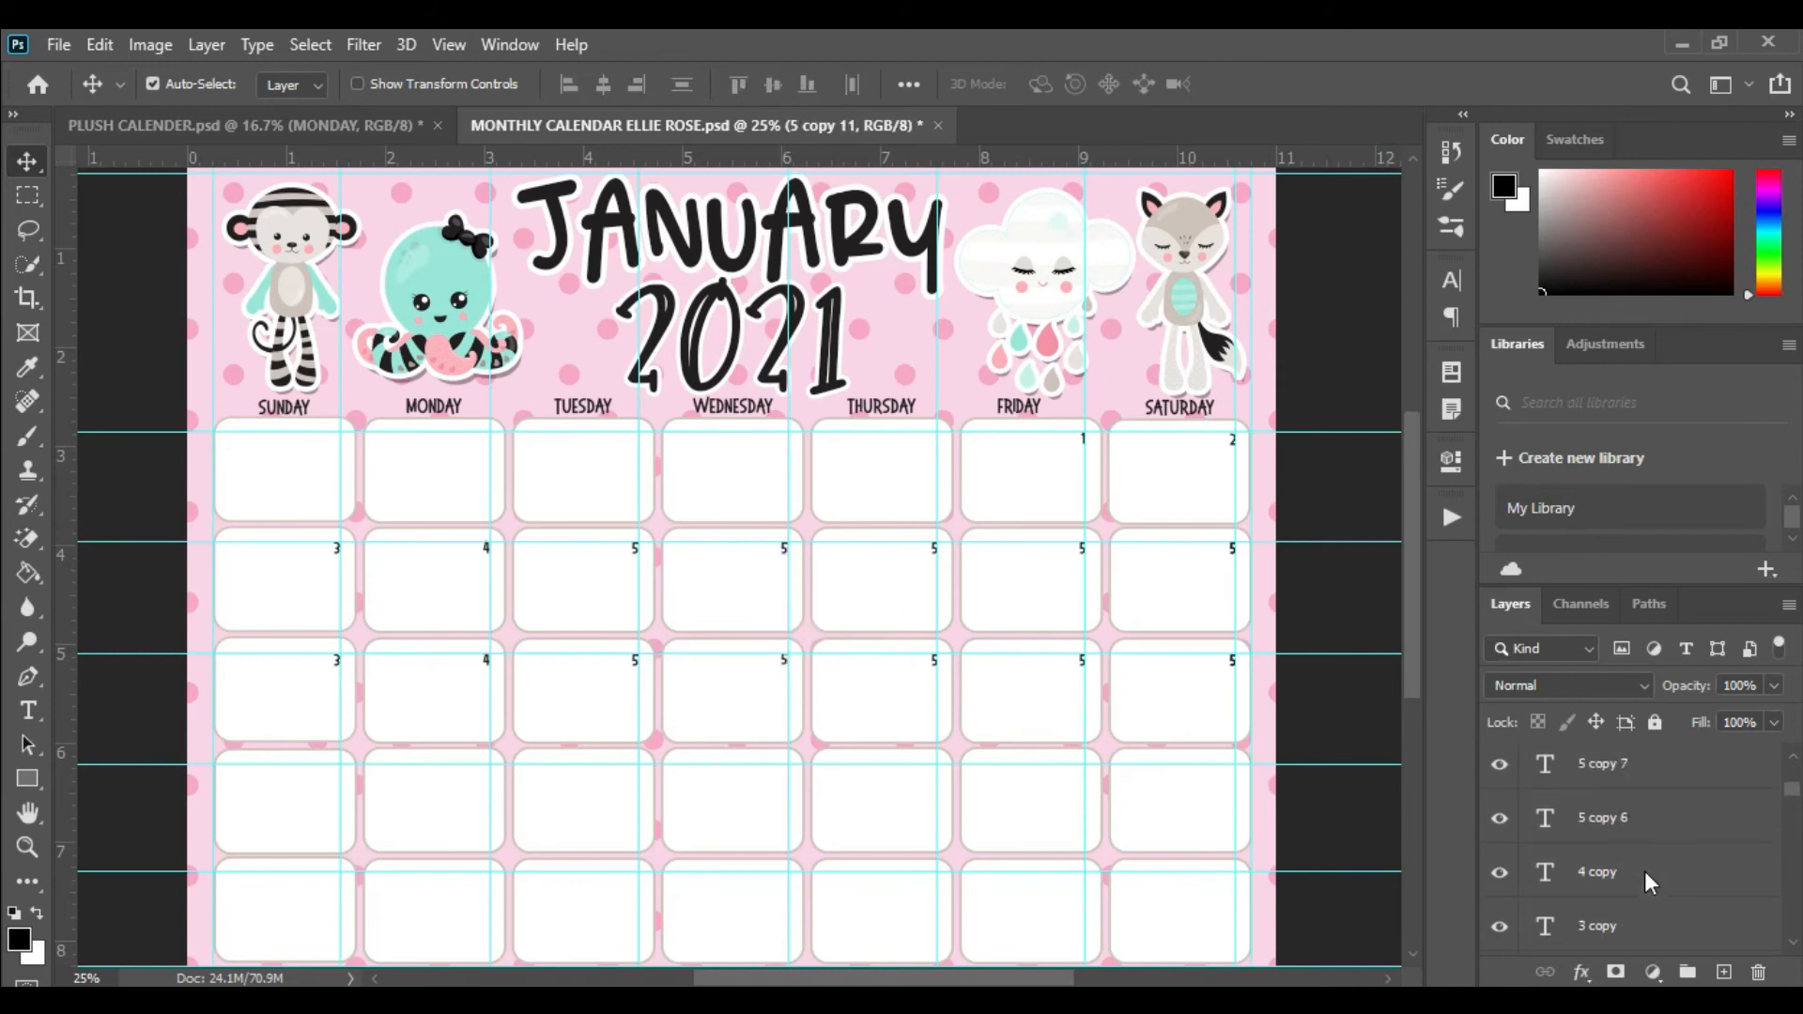
{"action": "left_click", "coordinate": [1644, 871], "text": "shift"}
{"action": "left_click_drag", "start_coordinate": [933, 663], "coordinate": [934, 892]}
{"action": "scroll", "coordinate": [934, 878], "scroll_direction": "down", "scroll_amount": 1}
{"action": "left_click", "coordinate": [1649, 831]}
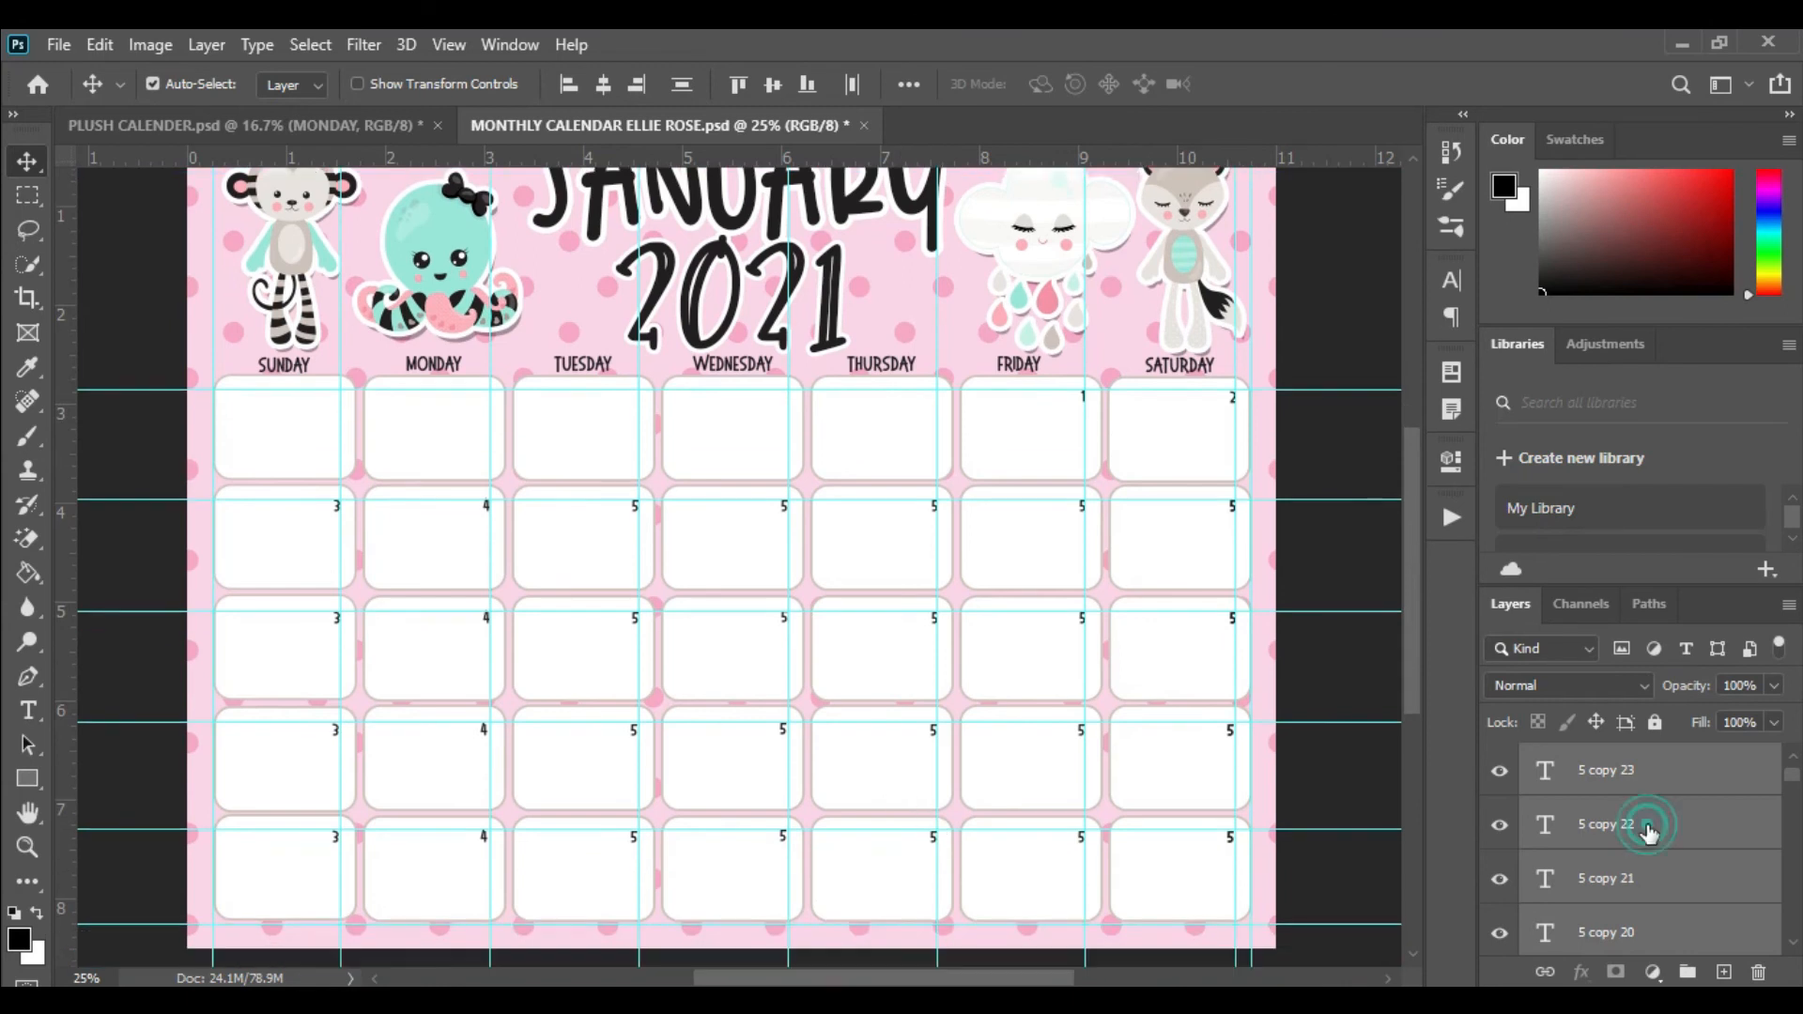
- Change the second-row WEDNESDAY to SATURDAY date numbers to 6, 7, 8 and 9
{"action": "key", "text": "t"}
{"action": "double_click", "coordinate": [784, 512]}
{"action": "type", "text": "6"}
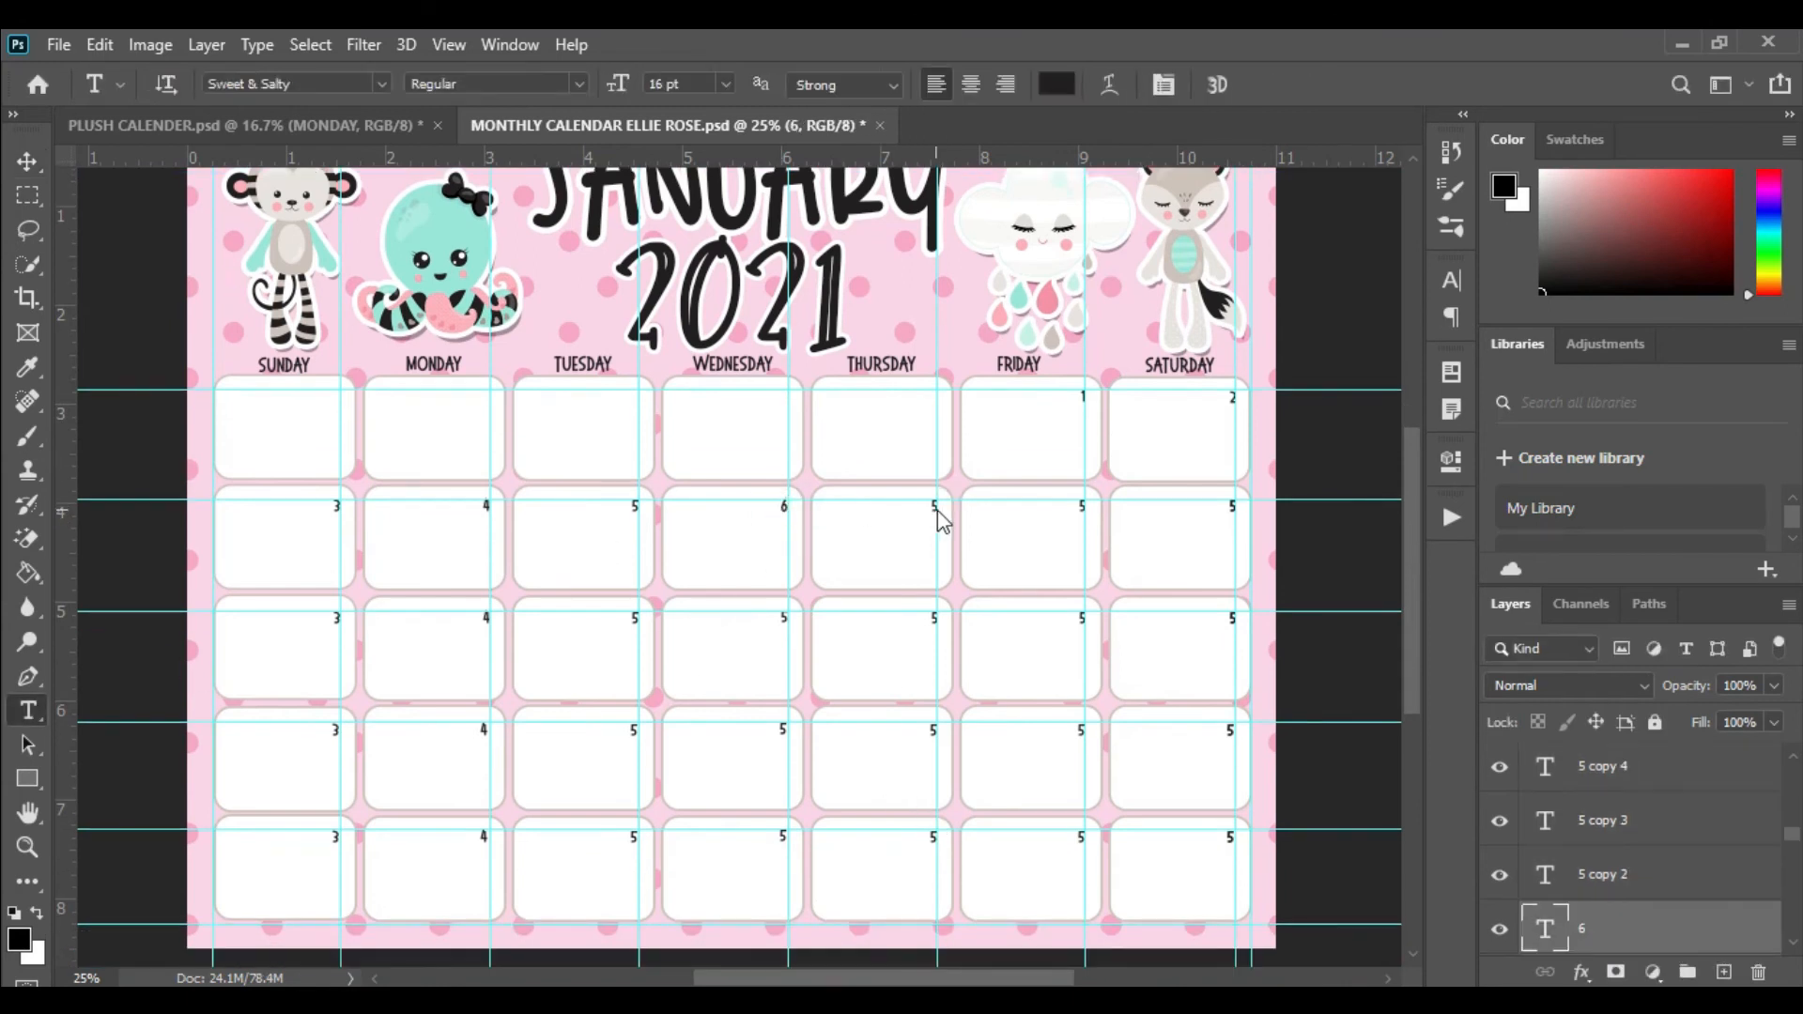
{"action": "double_click", "coordinate": [936, 510]}
{"action": "type", "text": "7"}
{"action": "double_click", "coordinate": [1082, 507]}
{"action": "type", "text": "8"}
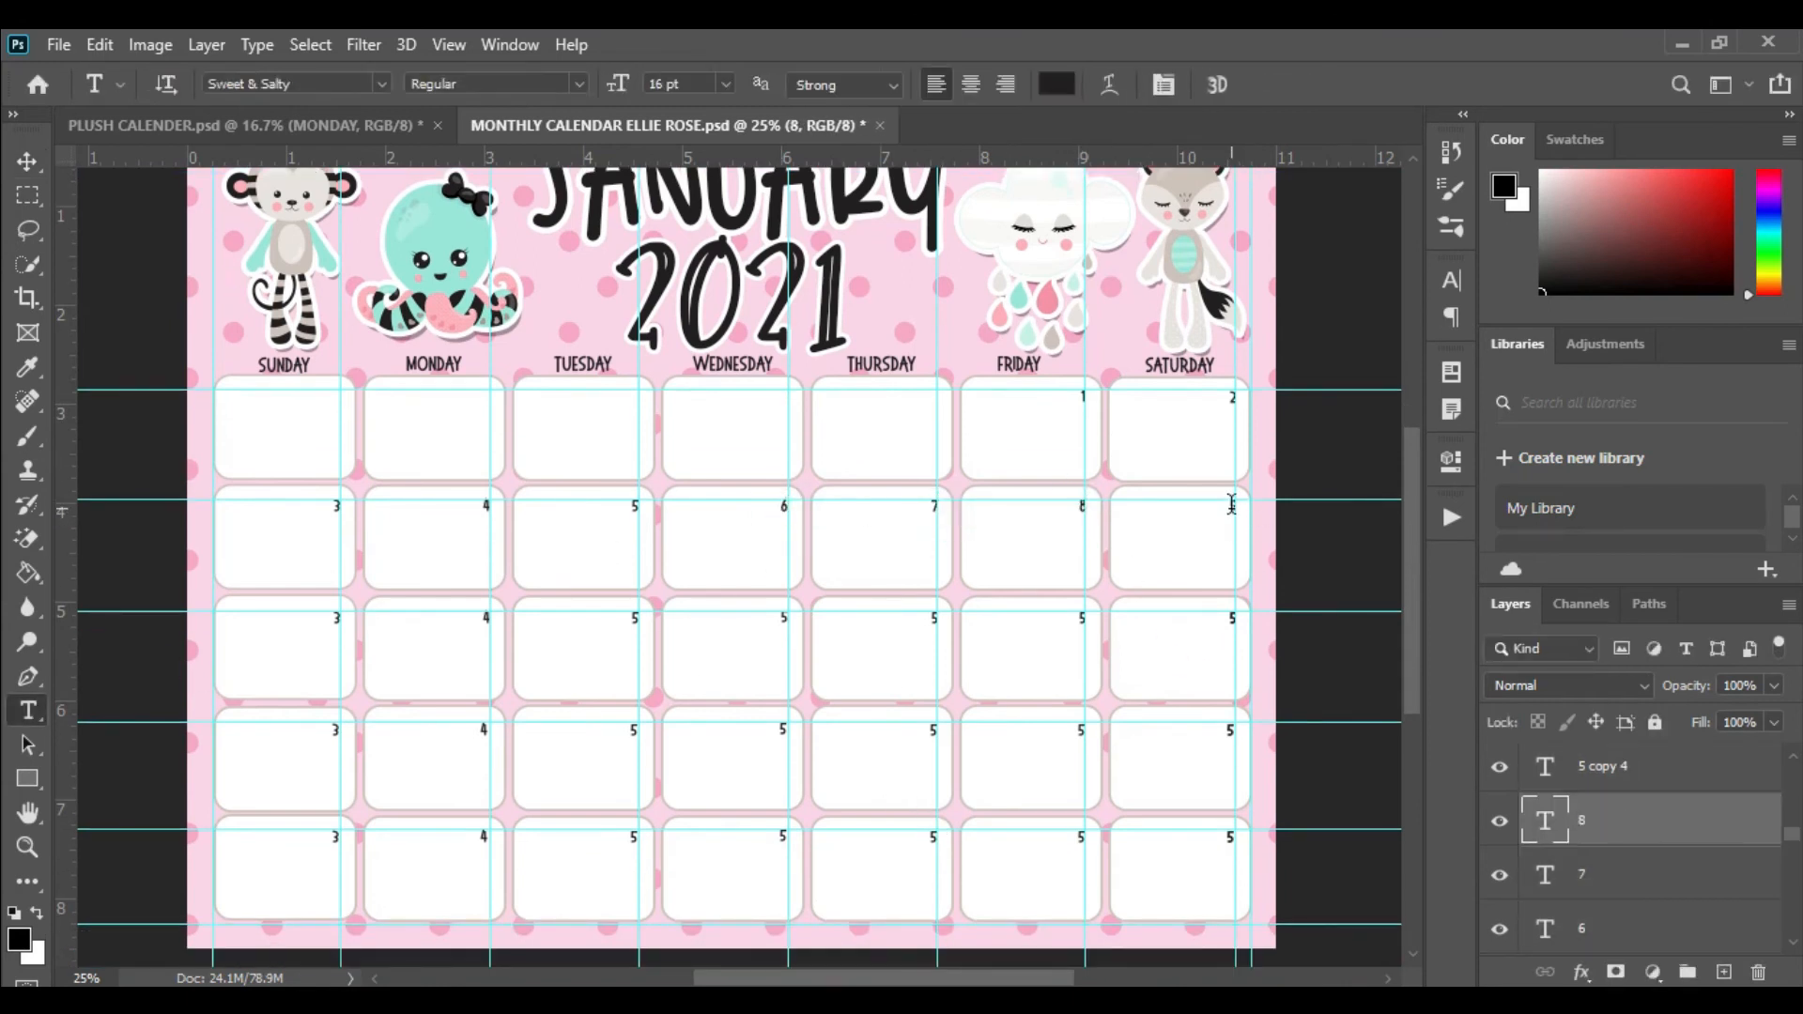
{"action": "double_click", "coordinate": [1231, 504]}
{"action": "type", "text": "9"}
- Change the third-row SUNDAY, MONDAY and TUESDAY date numbers to 10, 11 and 12
{"action": "double_click", "coordinate": [338, 619]}
{"action": "type", "text": "10"}
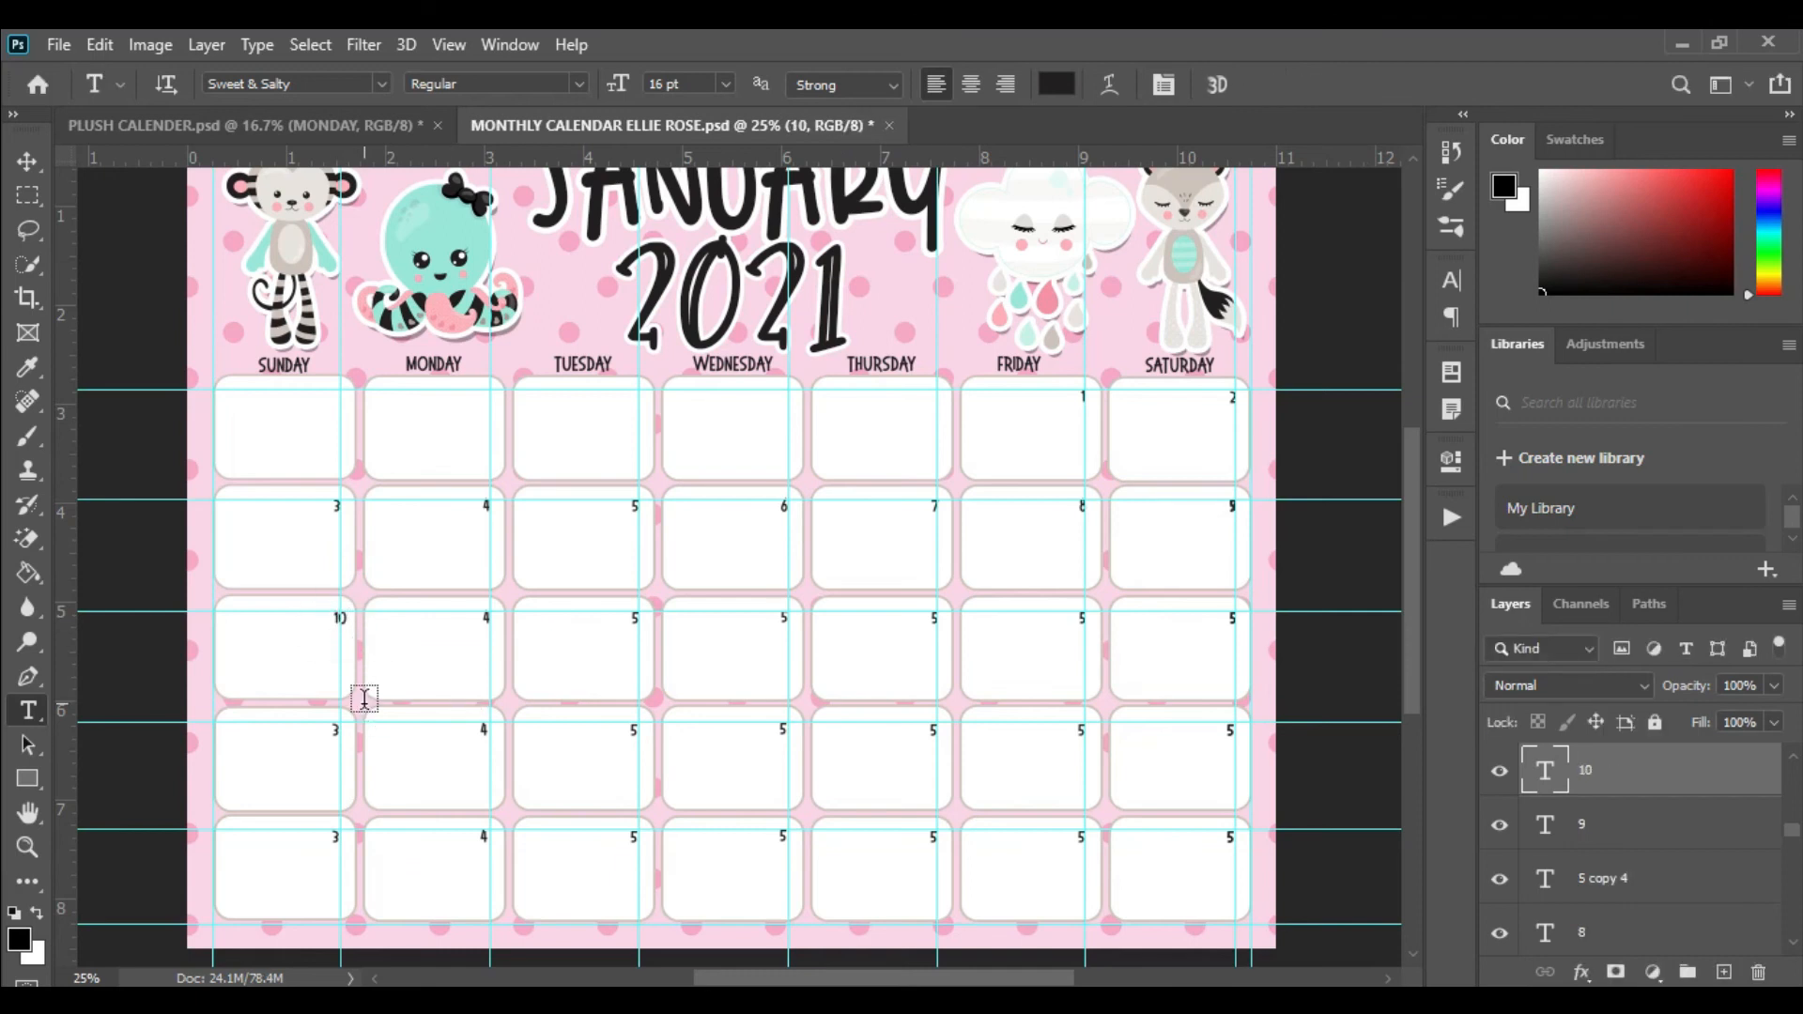
{"action": "left_click", "coordinate": [26, 160]}
{"action": "key", "text": "t"}
{"action": "double_click", "coordinate": [489, 601]}
{"action": "type", "text": "11"}
{"action": "double_click", "coordinate": [635, 615]}
{"action": "type", "text": "12"}
- Change the third-row WEDNESDAY, THURSDAY and FRIDAY date numbers to 13, 14 and 15
{"action": "left_click", "coordinate": [780, 624]}
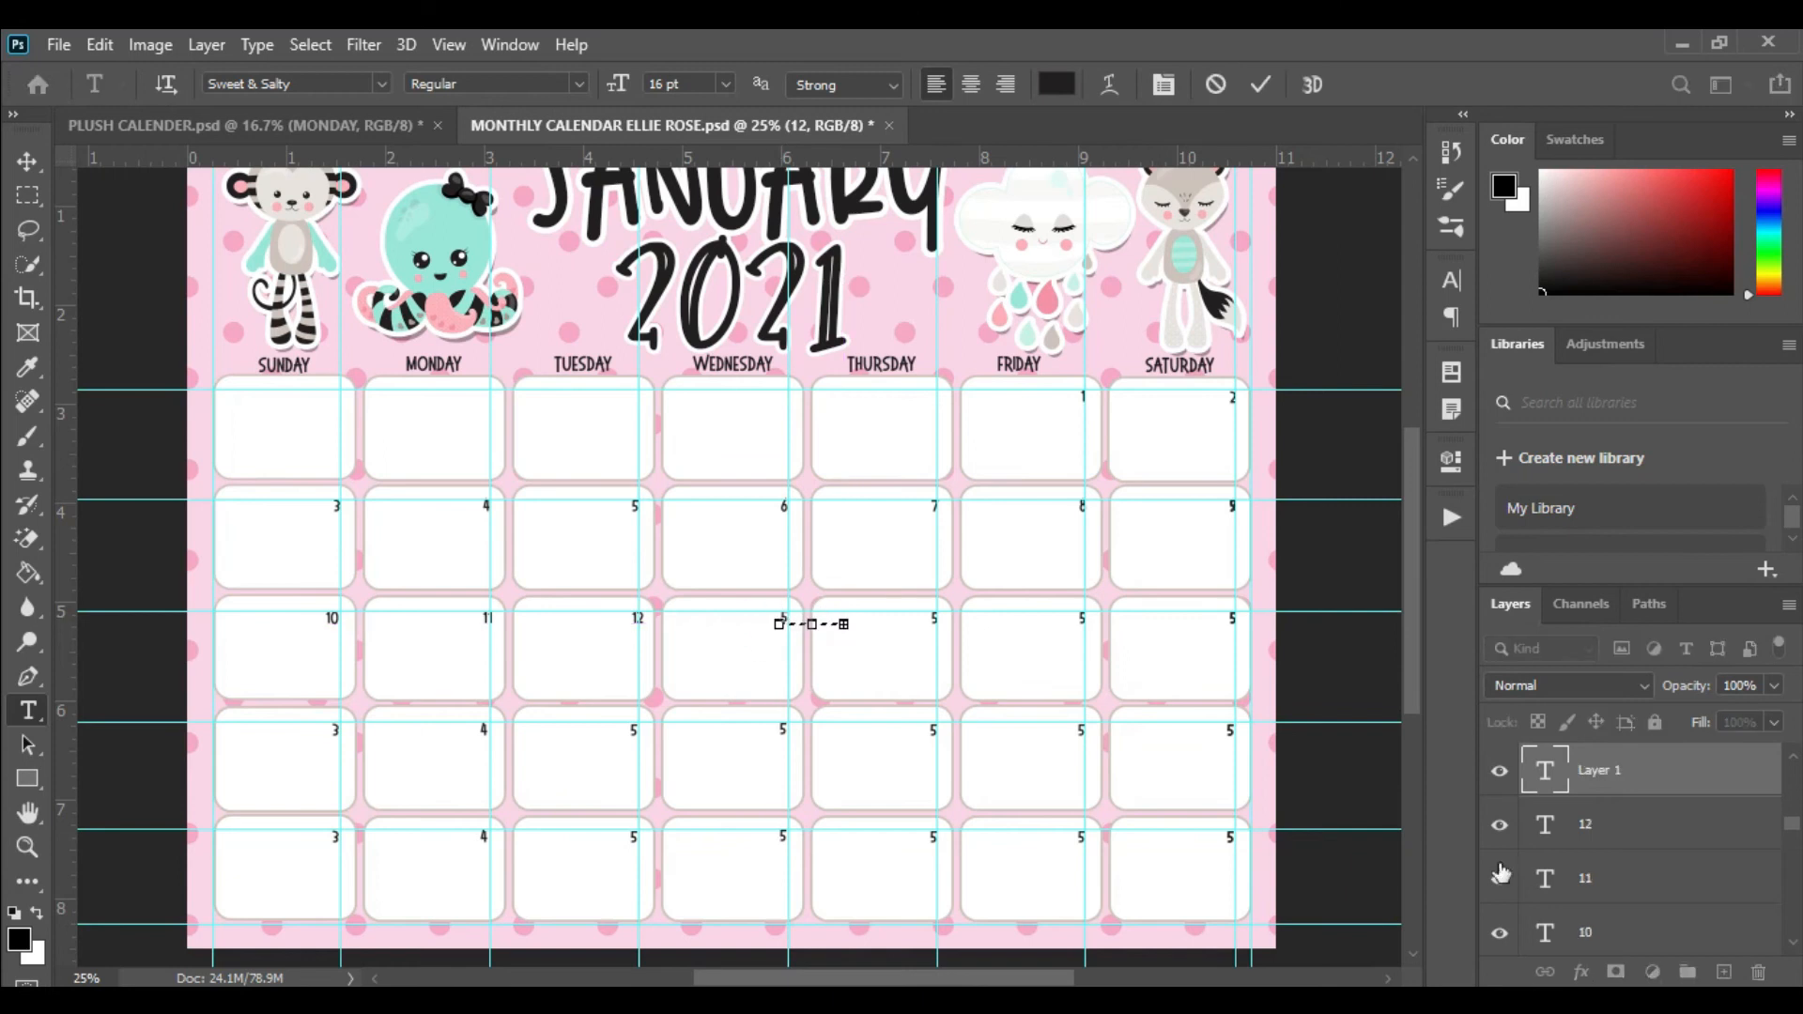
{"action": "double_click", "coordinate": [786, 621]}
{"action": "type", "text": "13"}
{"action": "double_click", "coordinate": [935, 620]}
{"action": "type", "text": "14"}
{"action": "left_click", "coordinate": [1253, 733]}
{"action": "double_click", "coordinate": [1079, 618]}
{"action": "type", "text": "15"}
{"action": "key", "text": "ctrl+plus"}
{"action": "key", "text": "ctrl+plus"}
{"action": "key", "text": "ctrl+plus"}
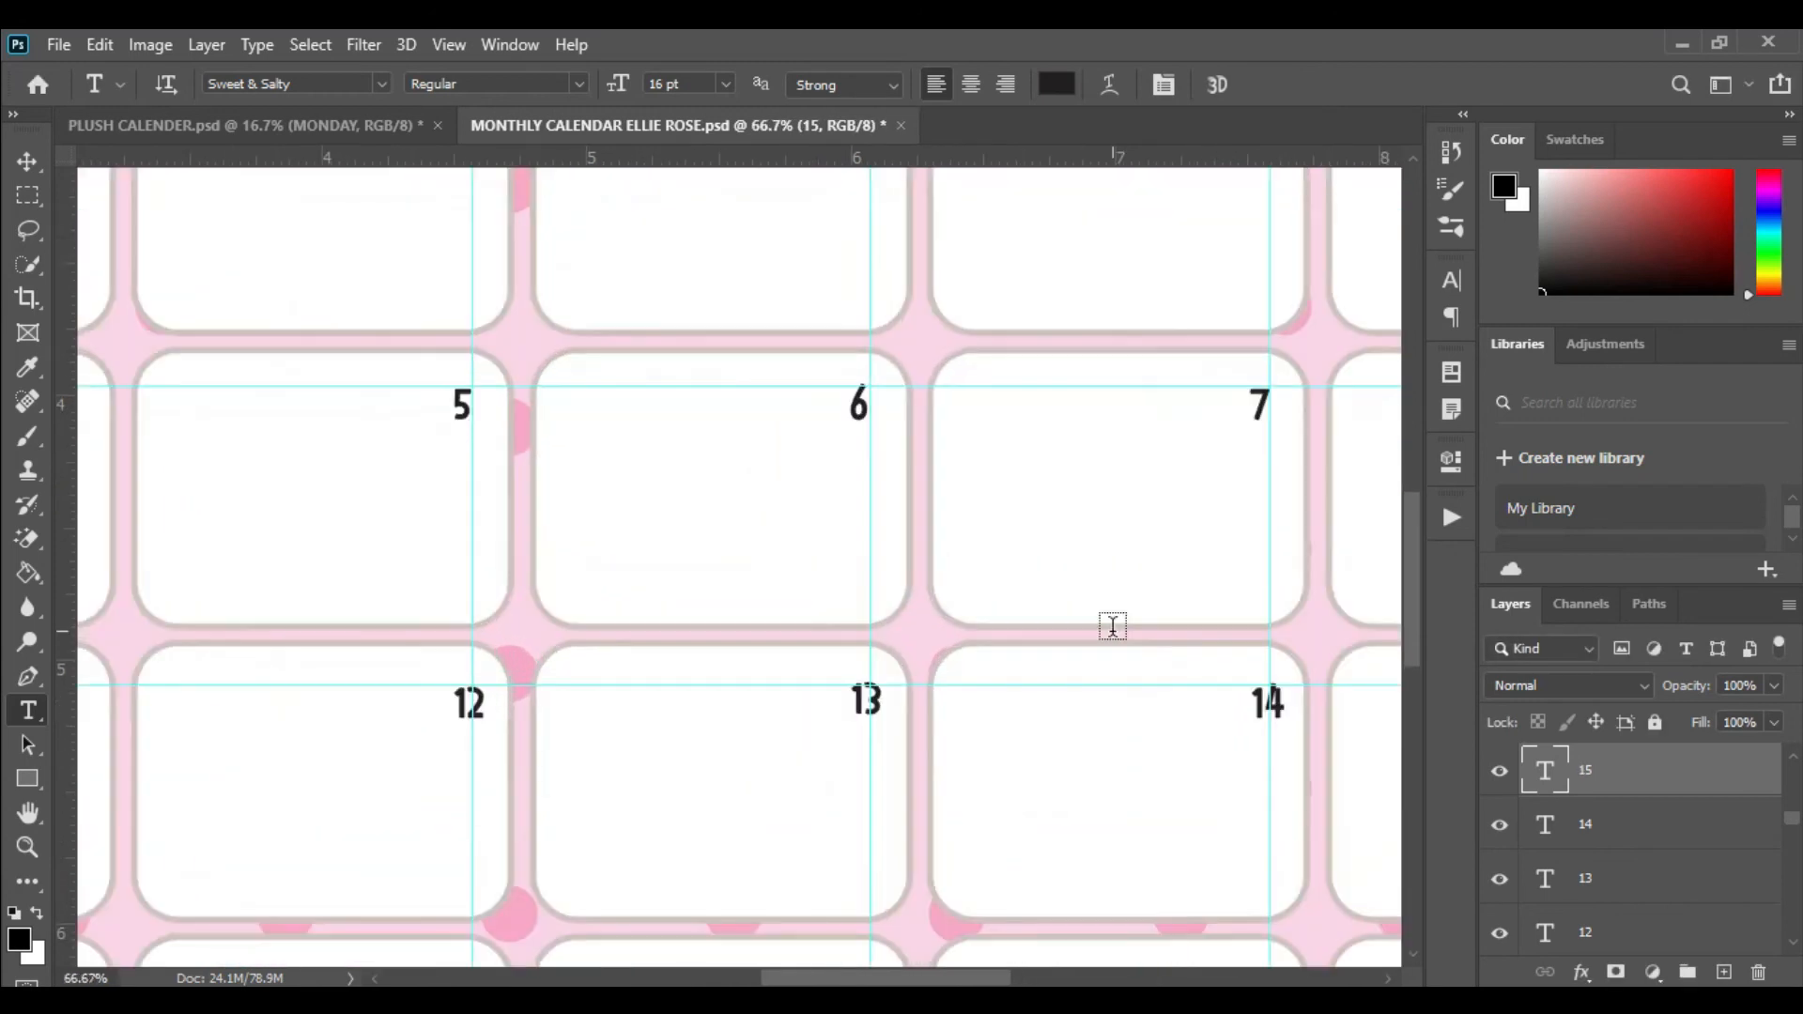
- Move the third-row date numbers 11, 12, 13 and 14 slightly left so they end at their vertical guides
{"action": "scroll", "coordinate": [1113, 626], "scroll_direction": "down", "scroll_amount": 3}
{"action": "key", "text": "v"}
{"action": "left_click_drag", "start_coordinate": [467, 601], "coordinate": [456, 603]}
{"action": "left_click_drag", "start_coordinate": [866, 601], "coordinate": [857, 603]}
{"action": "left_click_drag", "start_coordinate": [1263, 601], "coordinate": [1251, 610]}
{"action": "scroll", "coordinate": [273, 652], "scroll_direction": "left", "scroll_amount": 5}
{"action": "scroll", "coordinate": [273, 652], "scroll_direction": "up", "scroll_amount": 1}
{"action": "left_click_drag", "start_coordinate": [454, 652], "coordinate": [451, 648]}
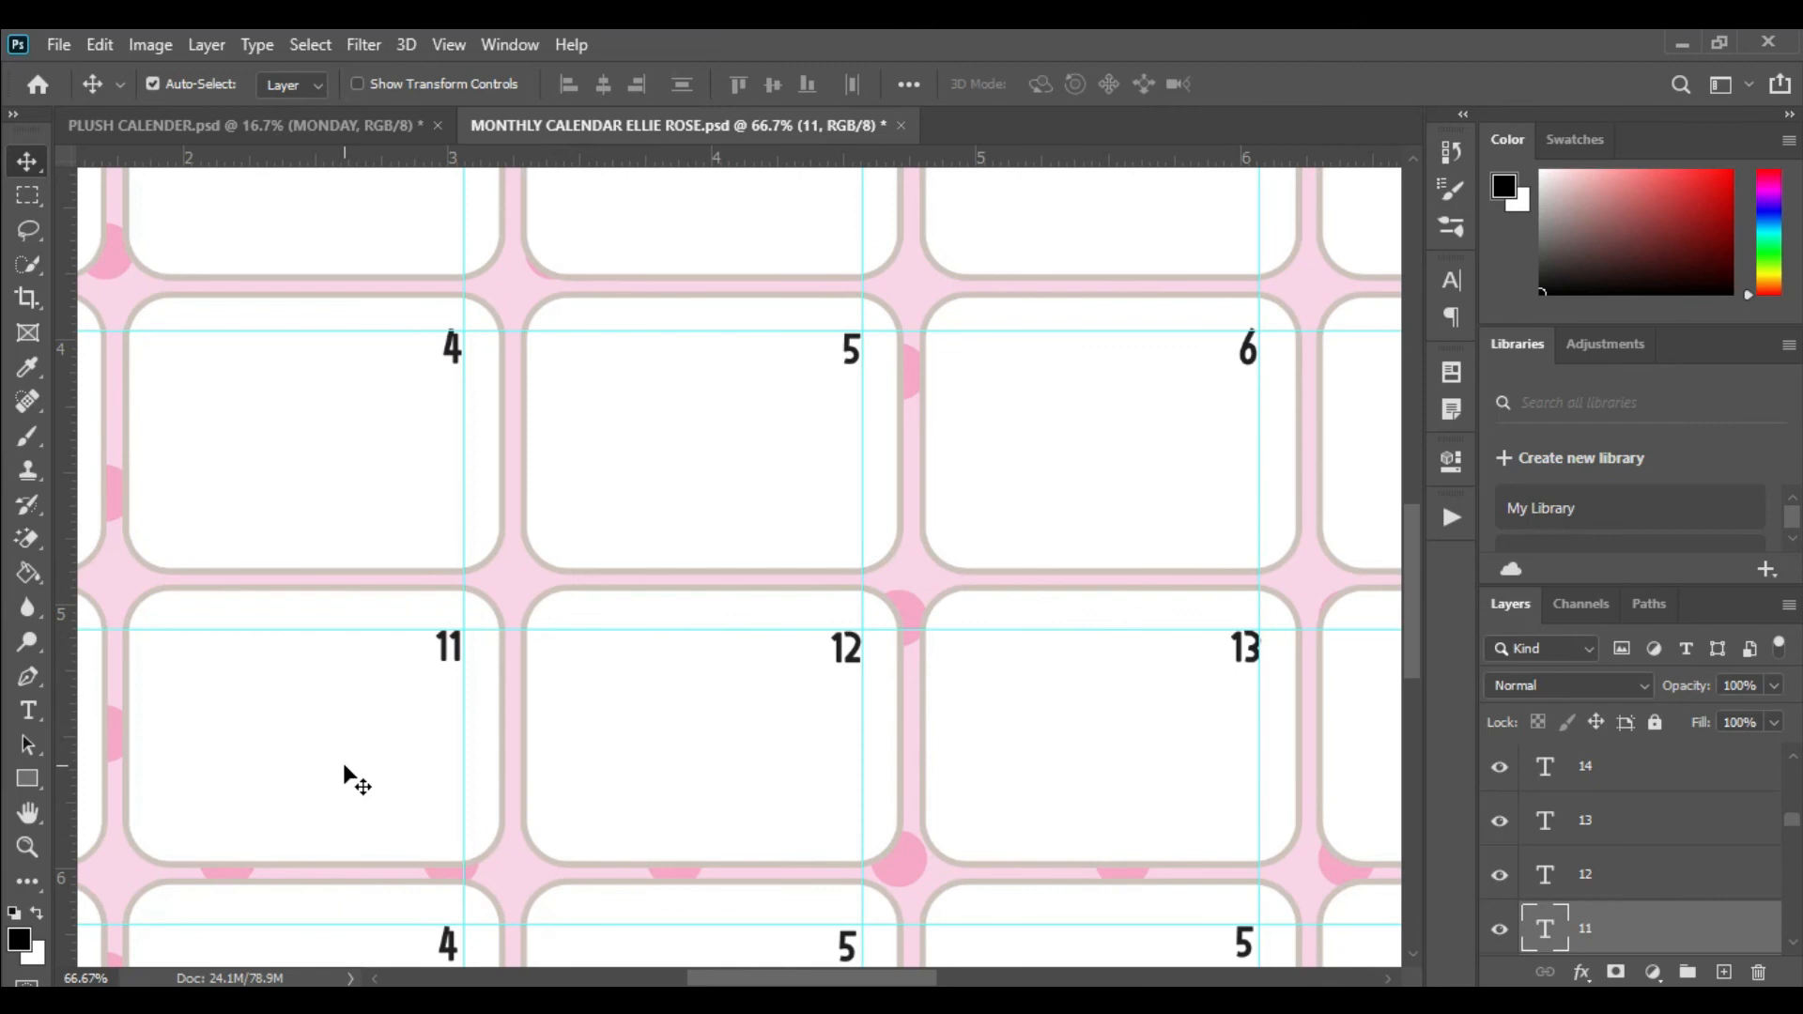
- Fine-tune the positions of date numbers 4, 6, 10, 13, 14 and 15 against their vertical guides
{"action": "scroll", "coordinate": [344, 772], "scroll_direction": "left", "scroll_amount": 5}
{"action": "left_click", "coordinate": [368, 670]}
{"action": "left_click", "coordinate": [765, 352]}
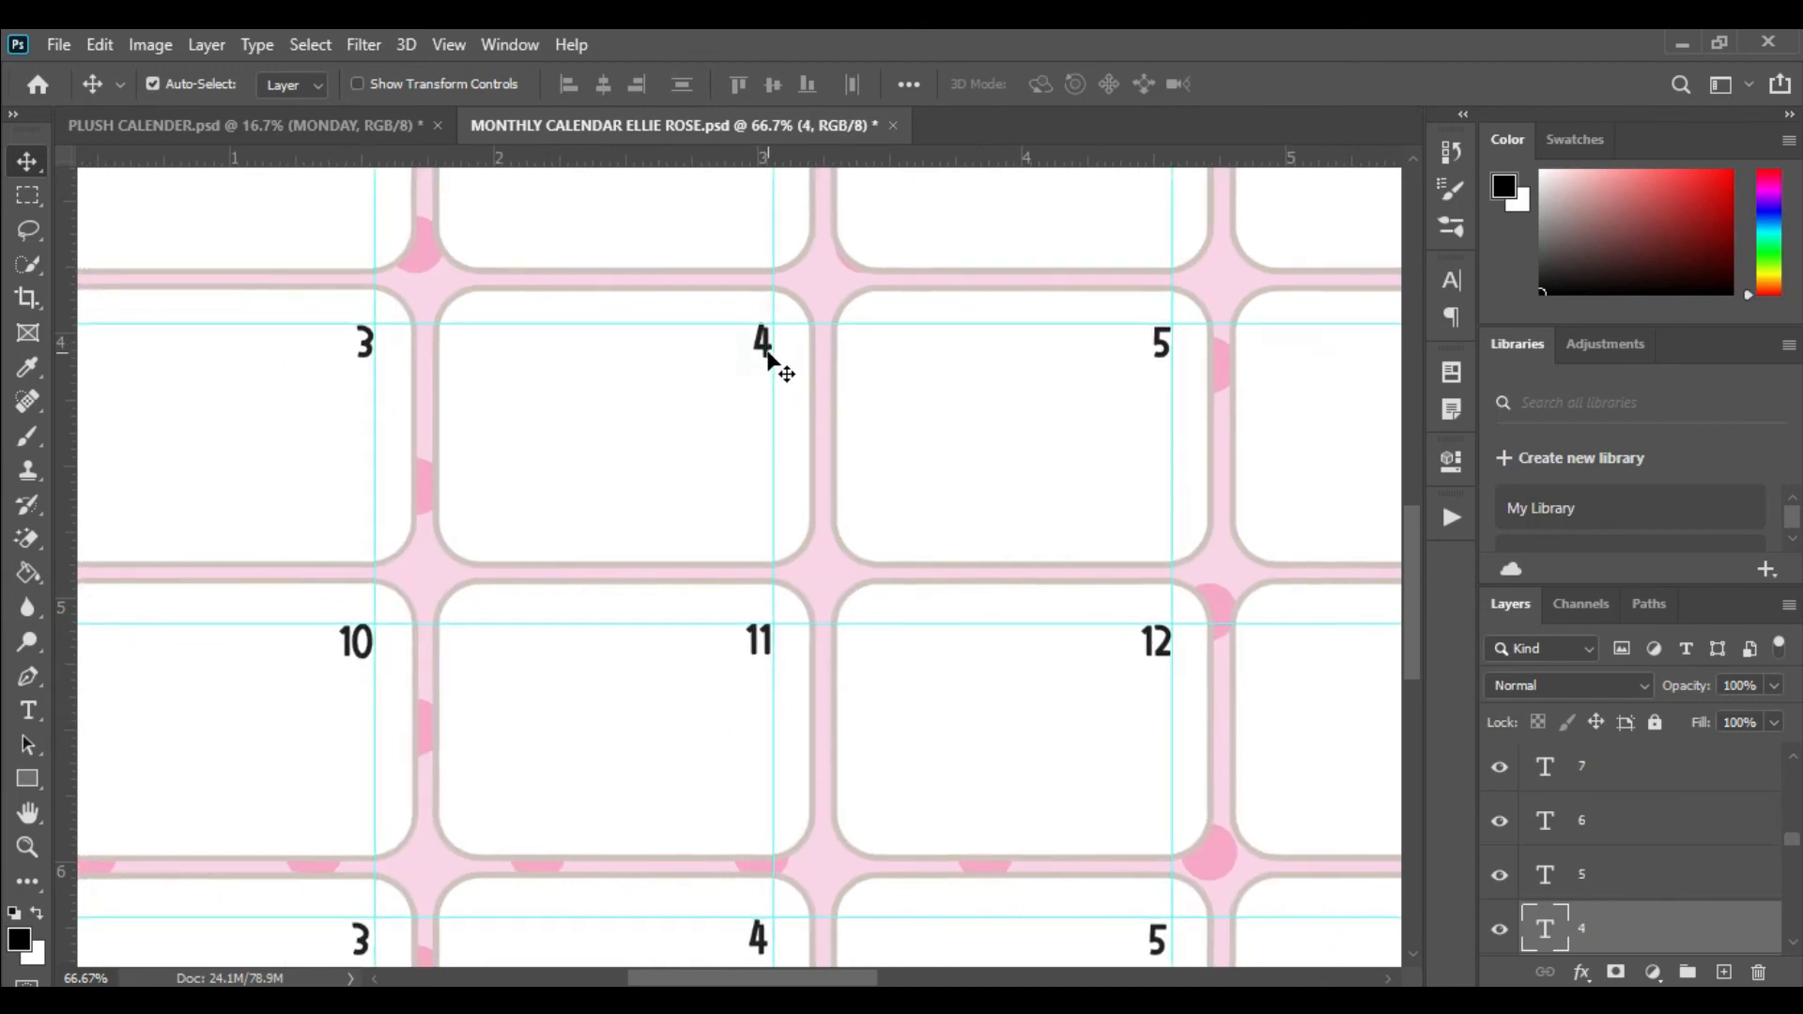
{"action": "scroll", "coordinate": [1079, 524], "scroll_direction": "right", "scroll_amount": 5}
{"action": "left_click", "coordinate": [952, 368]}
{"action": "scroll", "coordinate": [897, 597], "scroll_direction": "down", "scroll_amount": 1}
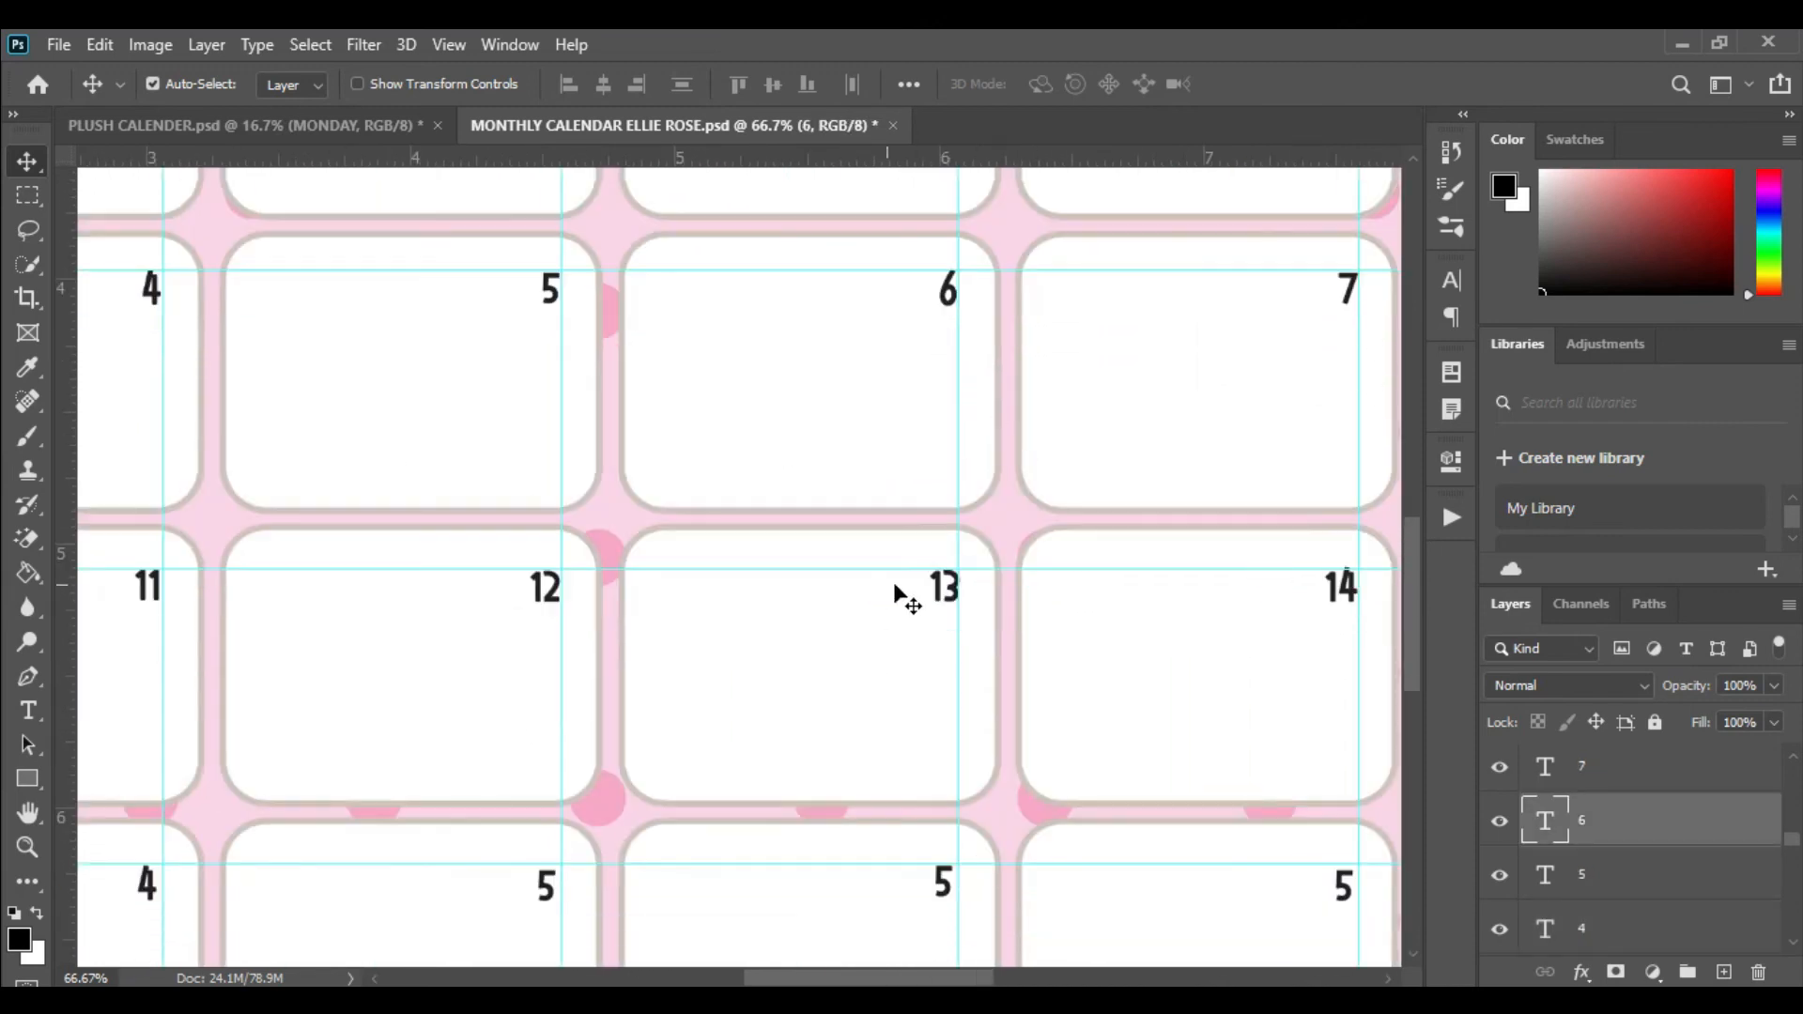
{"action": "left_click", "coordinate": [939, 590]}
{"action": "left_click", "coordinate": [1352, 601]}
{"action": "scroll", "coordinate": [636, 685], "scroll_direction": "right", "scroll_amount": 5}
{"action": "left_click_drag", "start_coordinate": [1108, 610], "coordinate": [1119, 609]}
{"action": "scroll", "coordinate": [1280, 656], "scroll_direction": "right", "scroll_amount": 5}
- Change the third-row SATURDAY date number to 16 and align it to its guide
{"action": "key", "text": "t"}
{"action": "left_click", "coordinate": [997, 622]}
{"action": "type", "text": "16"}
{"action": "key", "text": "ctrl+Return"}
{"action": "key", "text": "v"}
{"action": "mouse_move", "coordinate": [967, 644]}
{"action": "left_mouse_down"}
{"action": "mouse_move", "coordinate": [919, 644]}
{"action": "mouse_move", "coordinate": [994, 652]}
{"action": "left_mouse_up"}
- Delete the stray duplicate number overlapping the 9 in the second-row SATURDAY box
{"action": "left_click", "coordinate": [1667, 823]}
{"action": "key", "text": "Delete"}
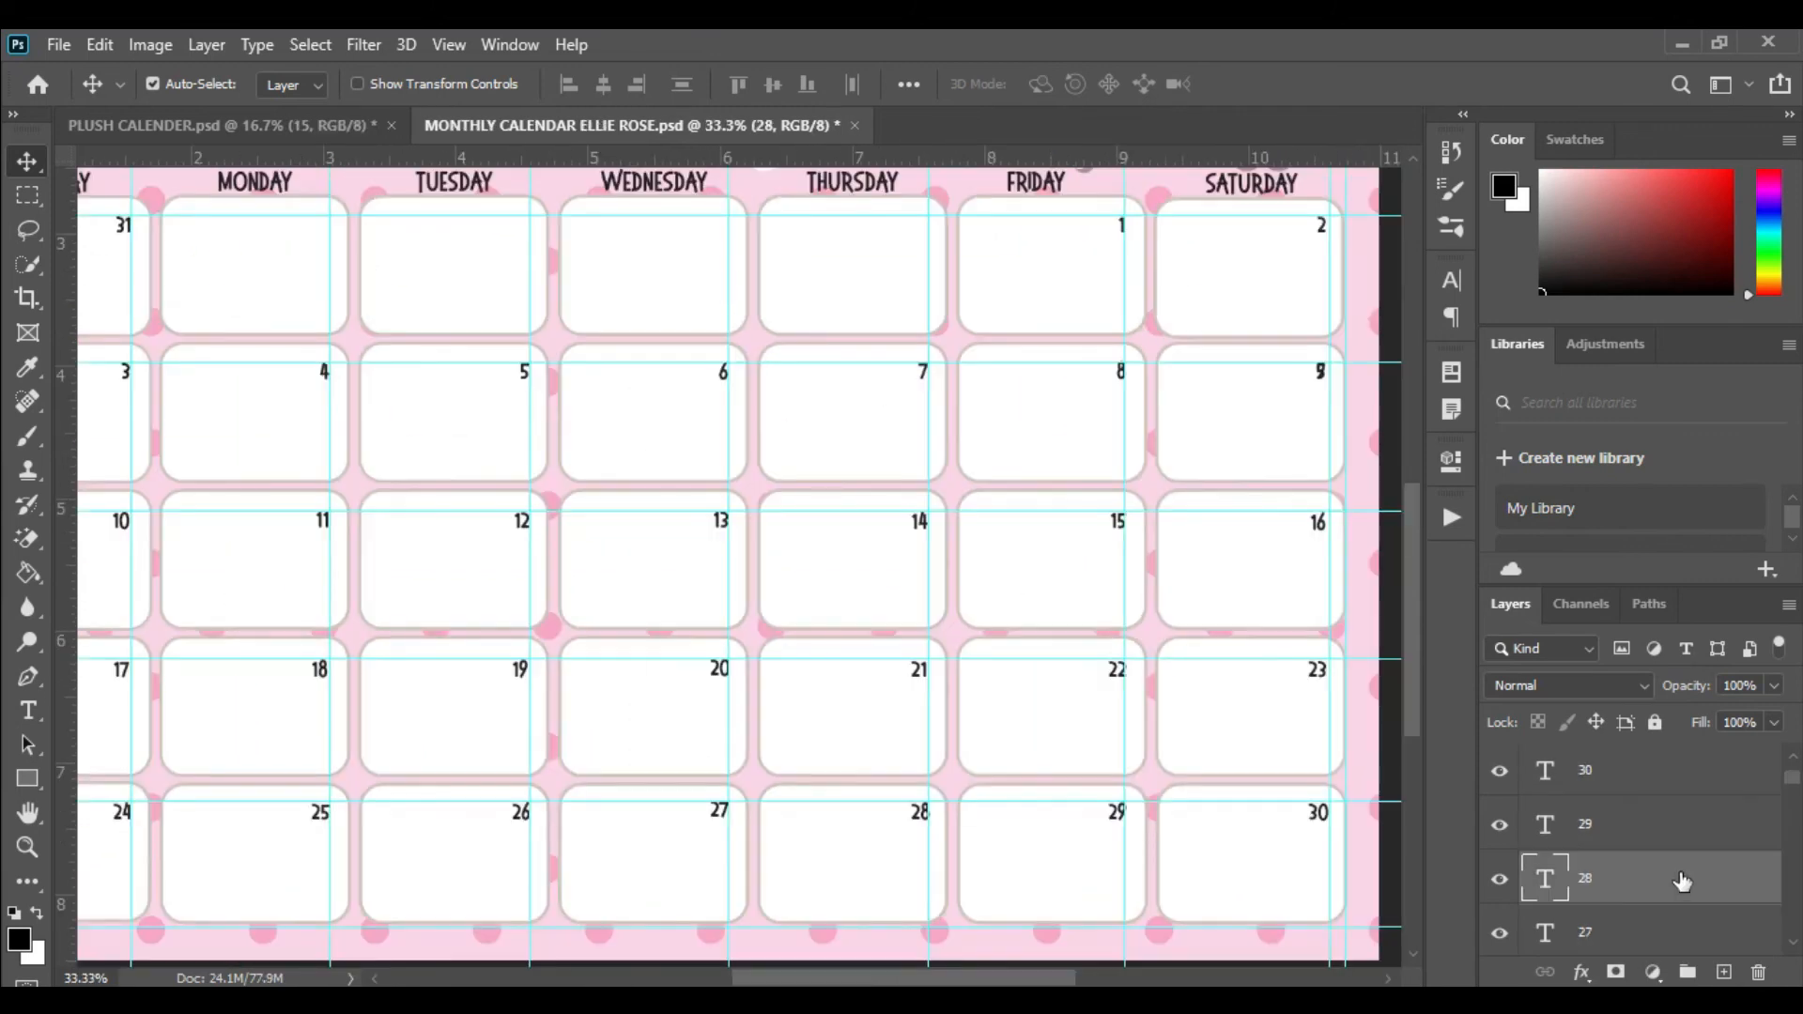
{"action": "scroll", "coordinate": [1690, 878], "scroll_direction": "up", "scroll_amount": 3}
{"action": "left_click", "coordinate": [1612, 827]}
{"action": "scroll", "coordinate": [1625, 843], "scroll_direction": "down", "scroll_amount": 3}
{"action": "scroll", "coordinate": [1624, 843], "scroll_direction": "down", "scroll_amount": 10}
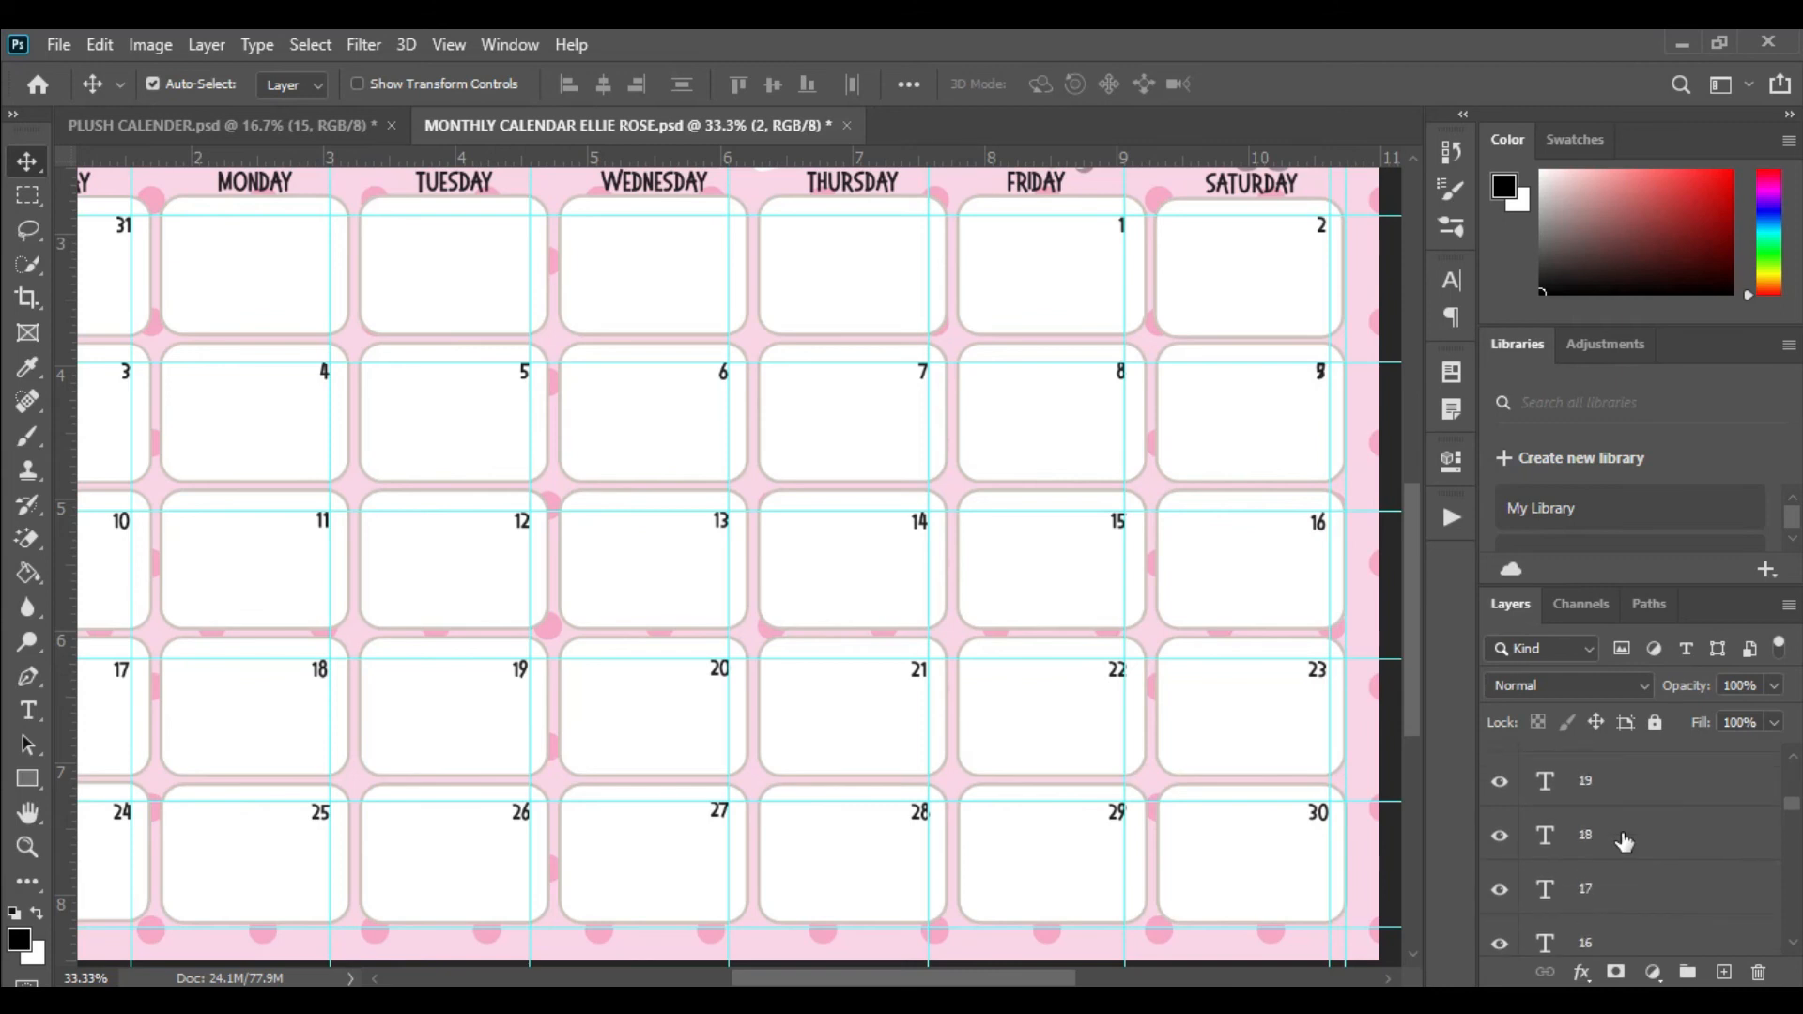
{"action": "scroll", "coordinate": [1628, 843], "scroll_direction": "down", "scroll_amount": 6}
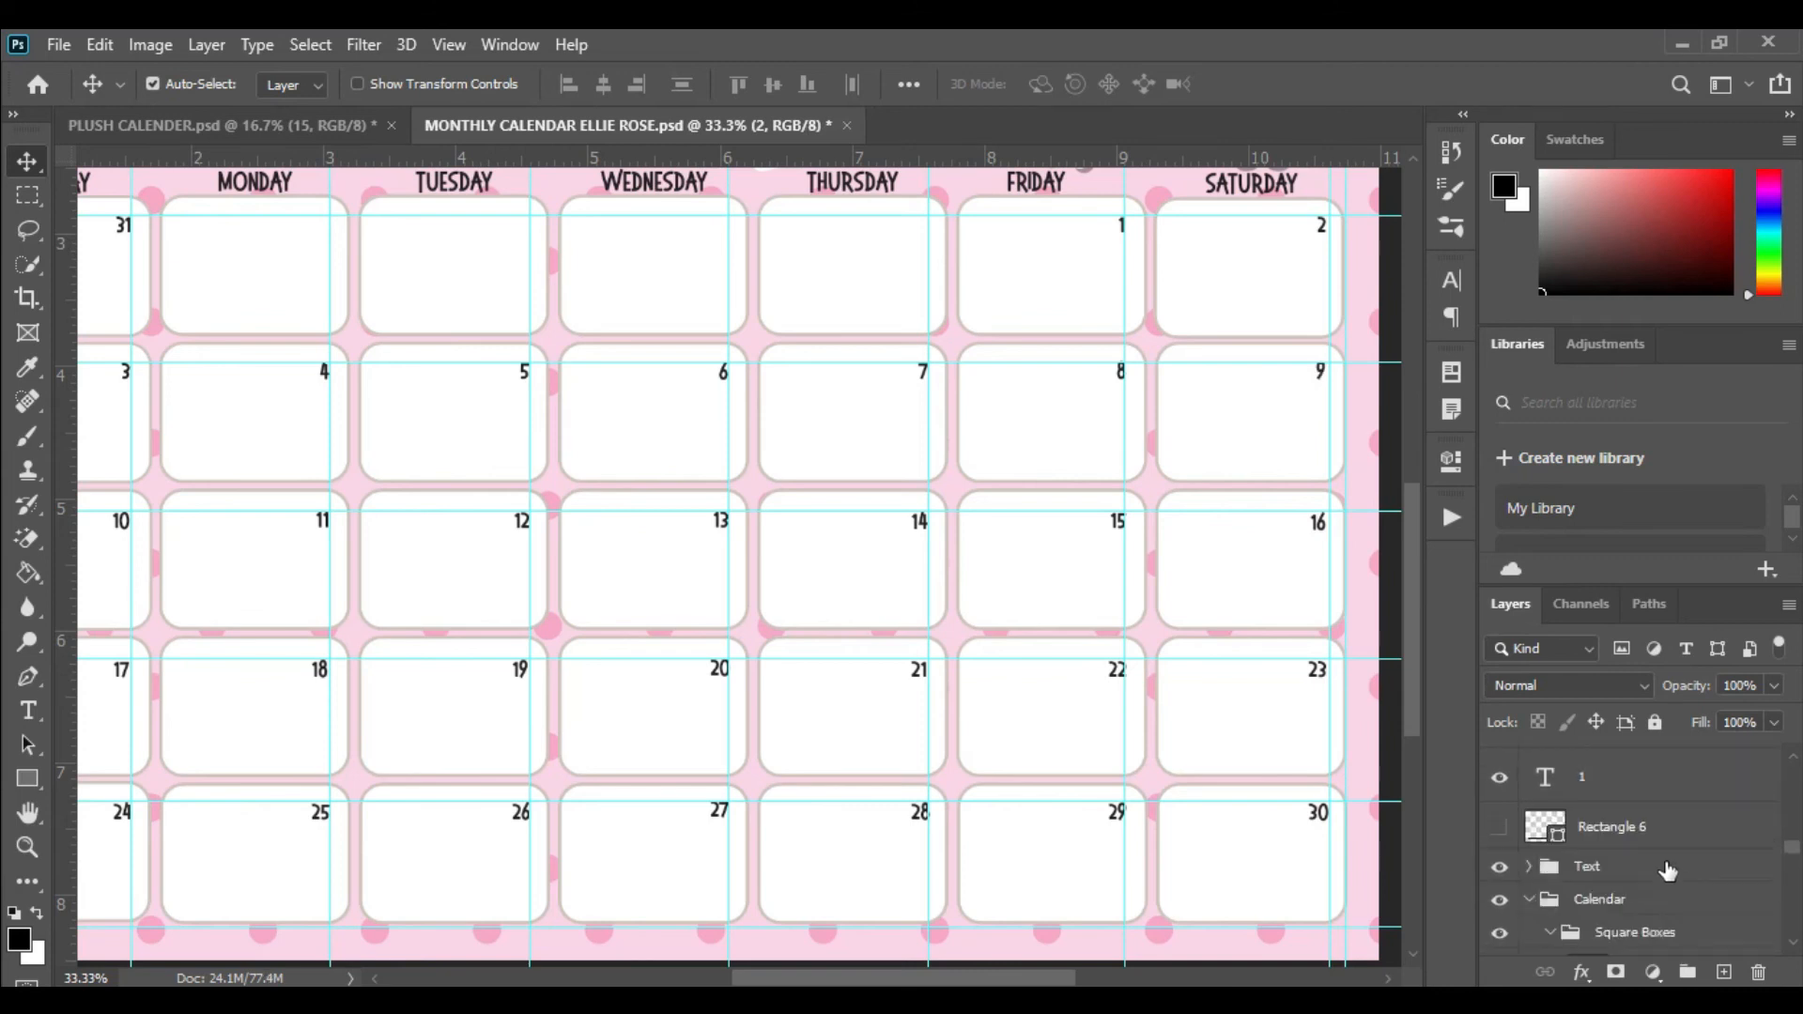
- Select all date number text layers from 2 down to 1 and set their font size to 24 pt
{"action": "scroll", "coordinate": [1616, 864], "scroll_direction": "up", "scroll_amount": 1}
{"action": "left_click", "coordinate": [1609, 874], "text": "shift"}
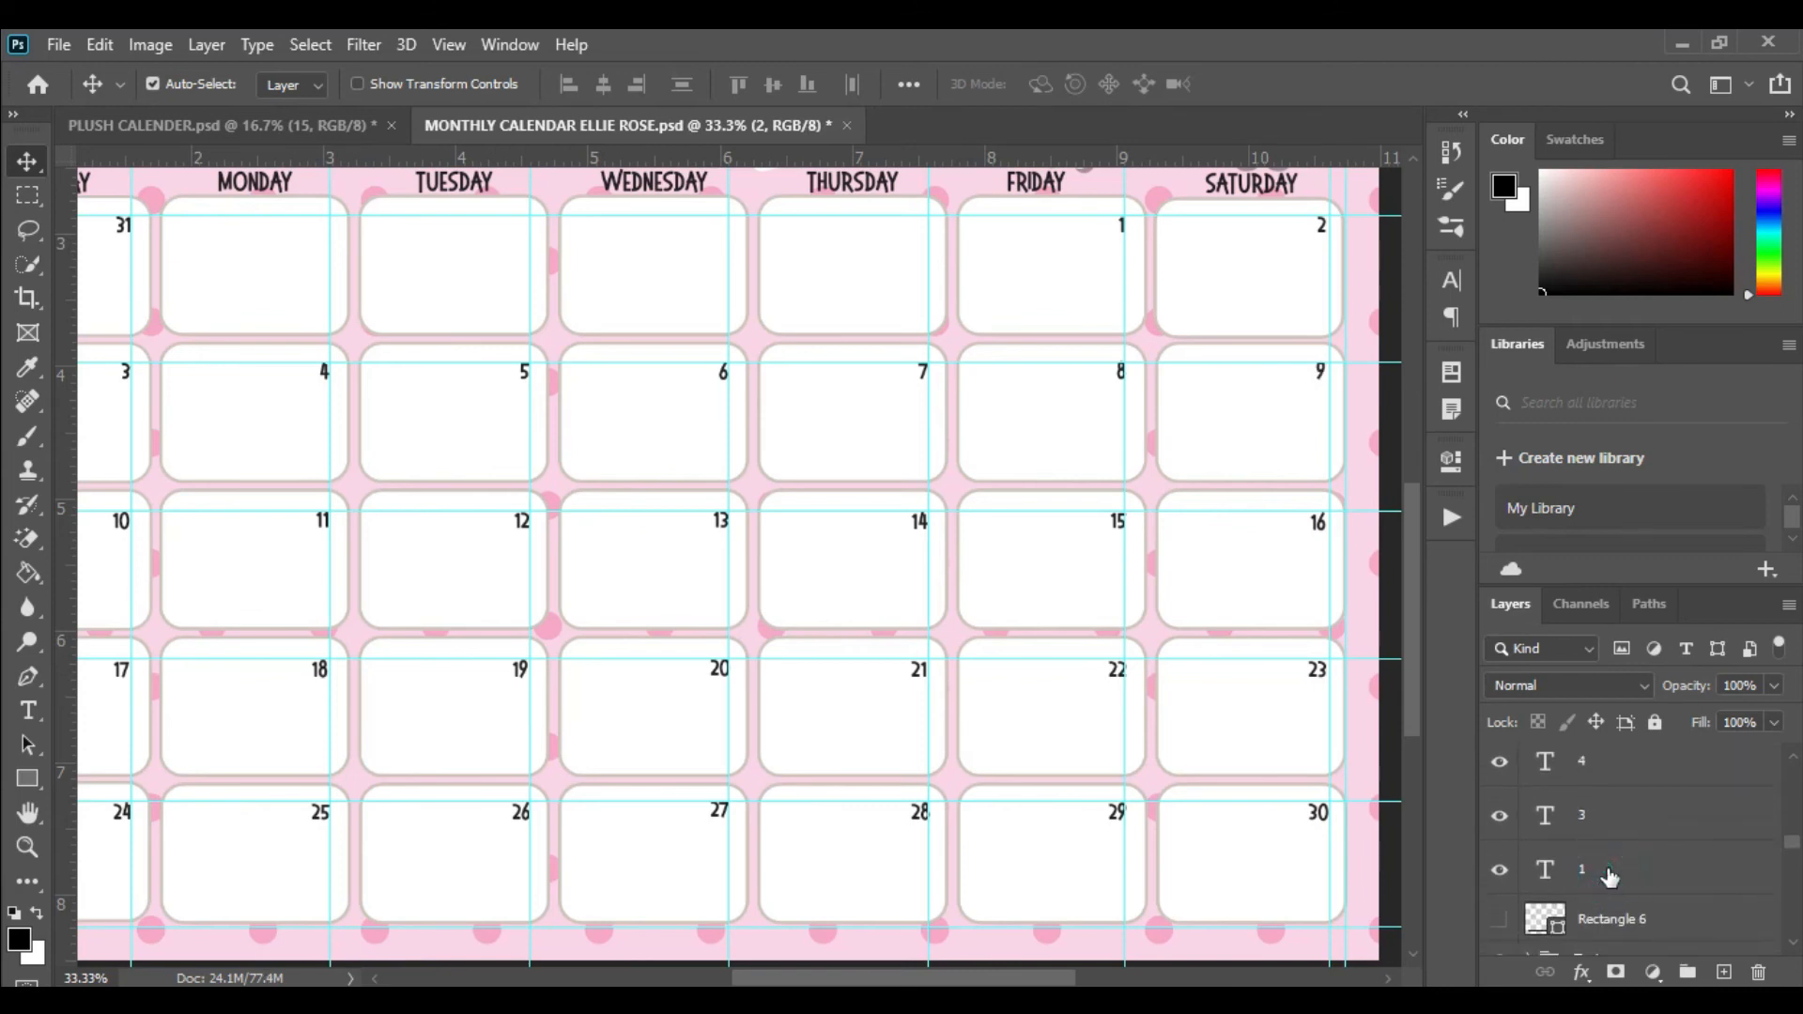
{"action": "left_click", "coordinate": [28, 711]}
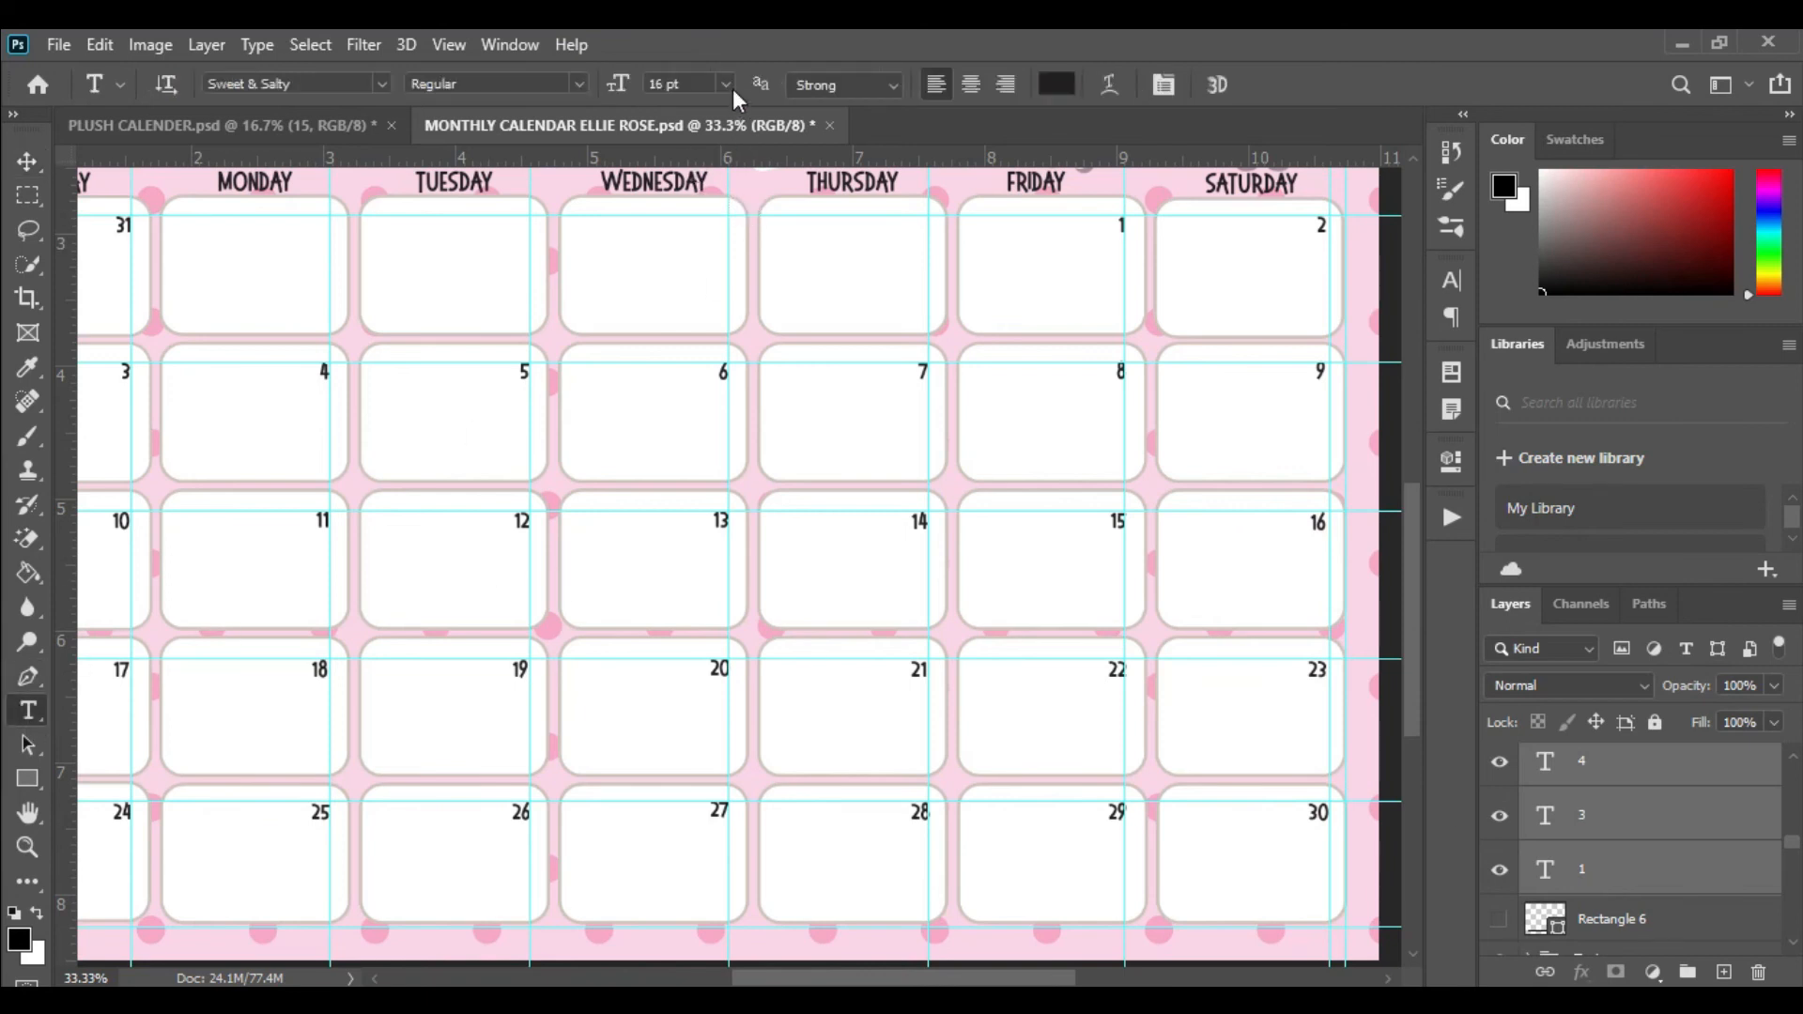
{"action": "left_click", "coordinate": [730, 86]}
{"action": "left_click", "coordinate": [711, 321]}
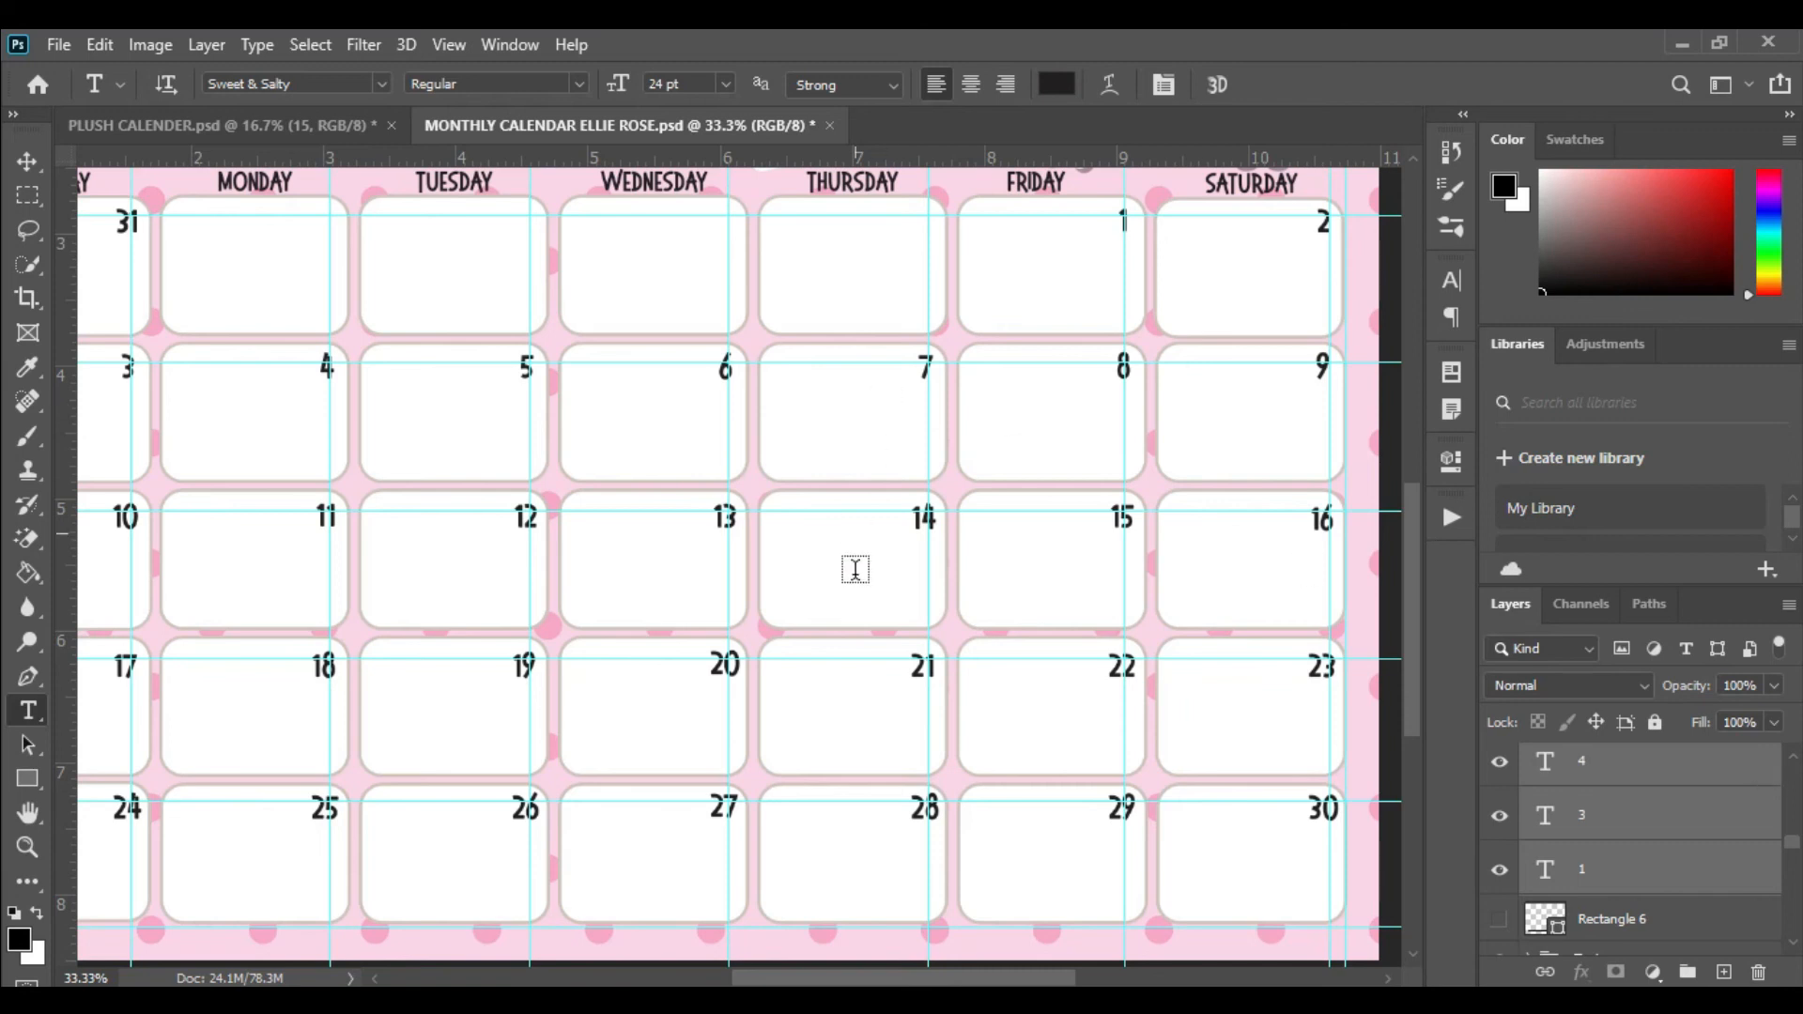
- Nudge all date numbers together down and left so they sit inside their boxes, clear of the guides
{"action": "left_click", "coordinate": [26, 162]}
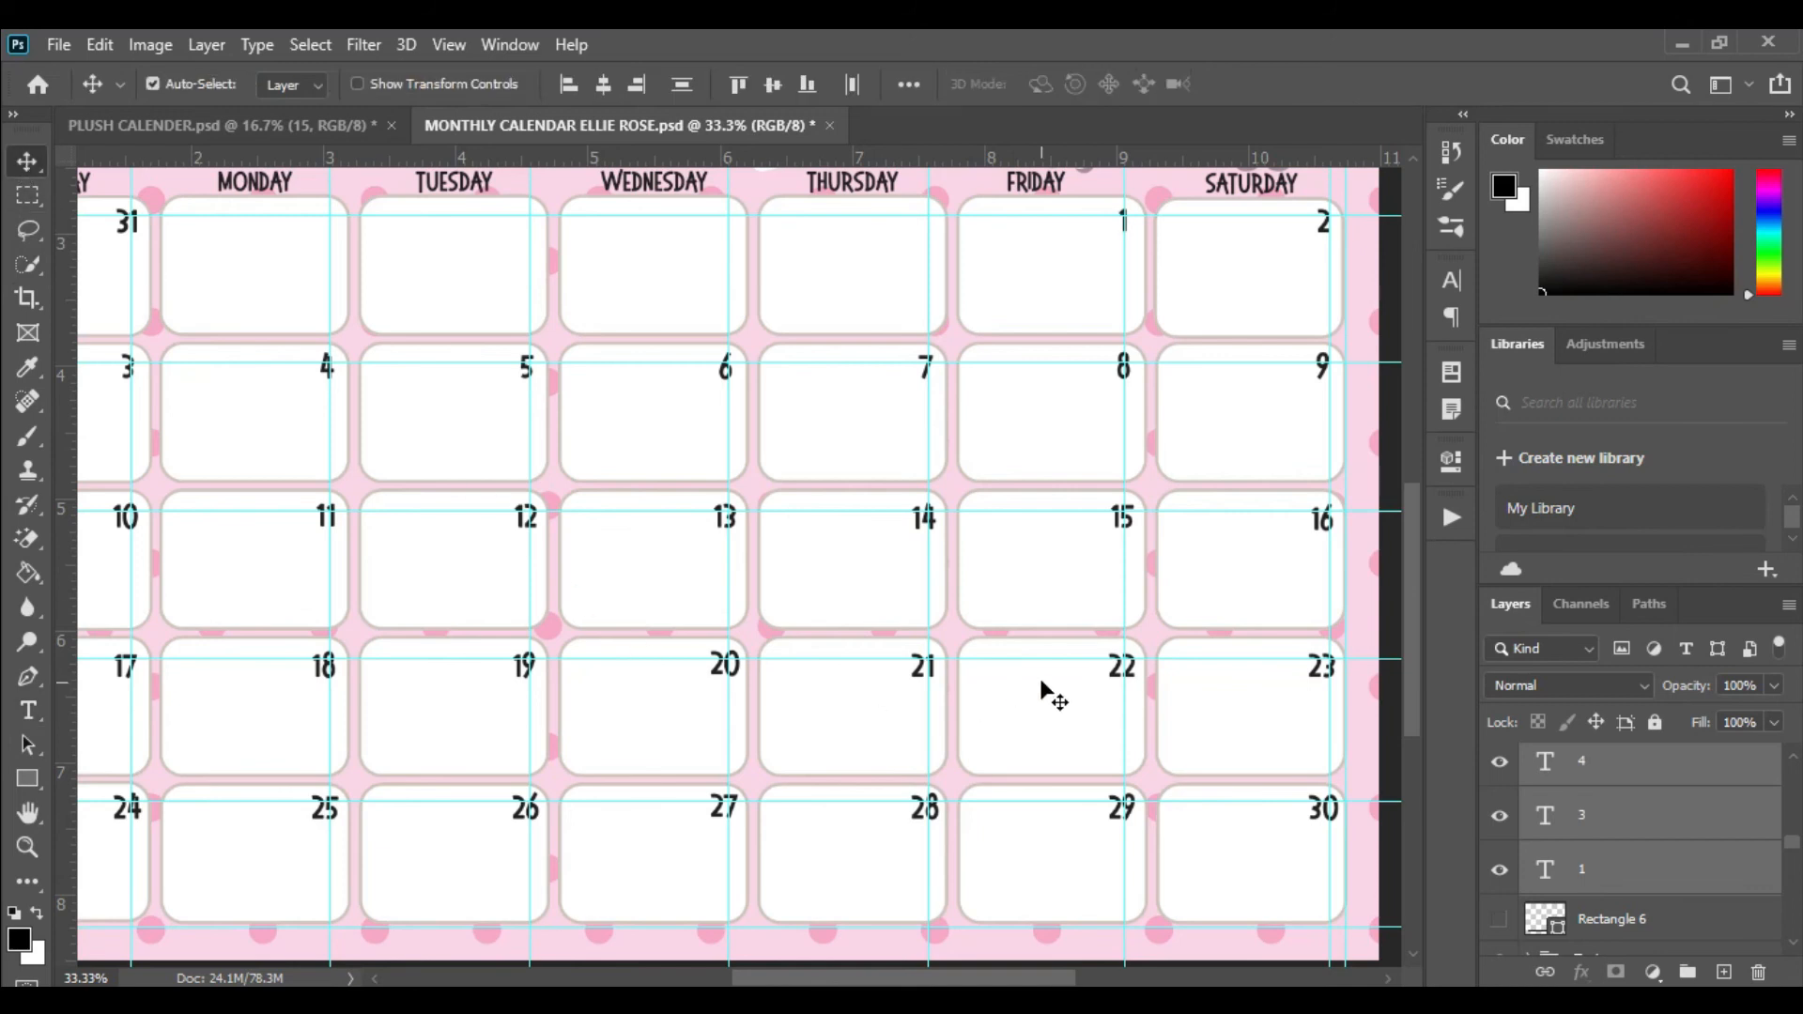
{"action": "key", "text": "shift+Left"}
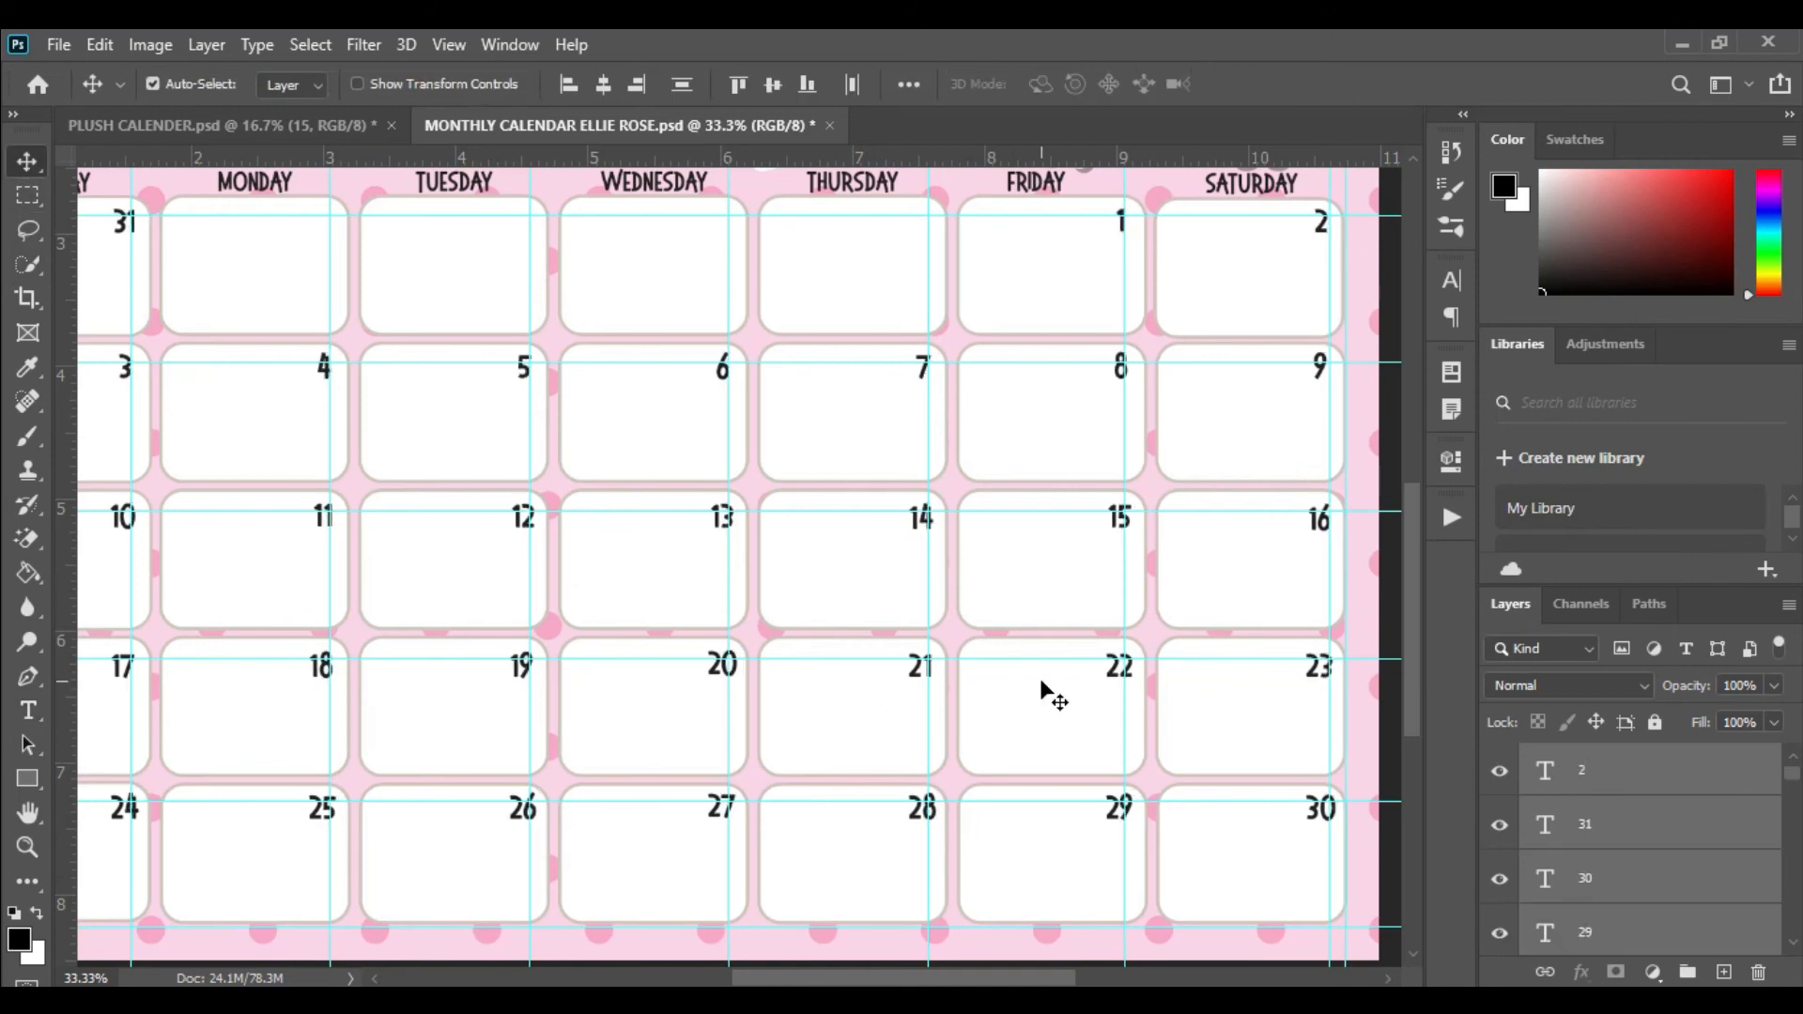
{"action": "key", "text": "Down"}
{"action": "key", "text": "Down"}
{"action": "key", "text": "Down"}
{"action": "key", "text": "Down"}
{"action": "key", "text": "Down"}
{"action": "key", "text": "Down"}
{"action": "key", "text": "Down"}
{"action": "key", "text": "Down"}
{"action": "key", "text": "Down"}
{"action": "key", "text": "Down"}
{"action": "key", "text": "Down"}
{"action": "key", "text": "Down"}
{"action": "key", "text": "Down"}
{"action": "key", "text": "Down"}
{"action": "key", "text": "Down"}
{"action": "key", "text": "Down"}
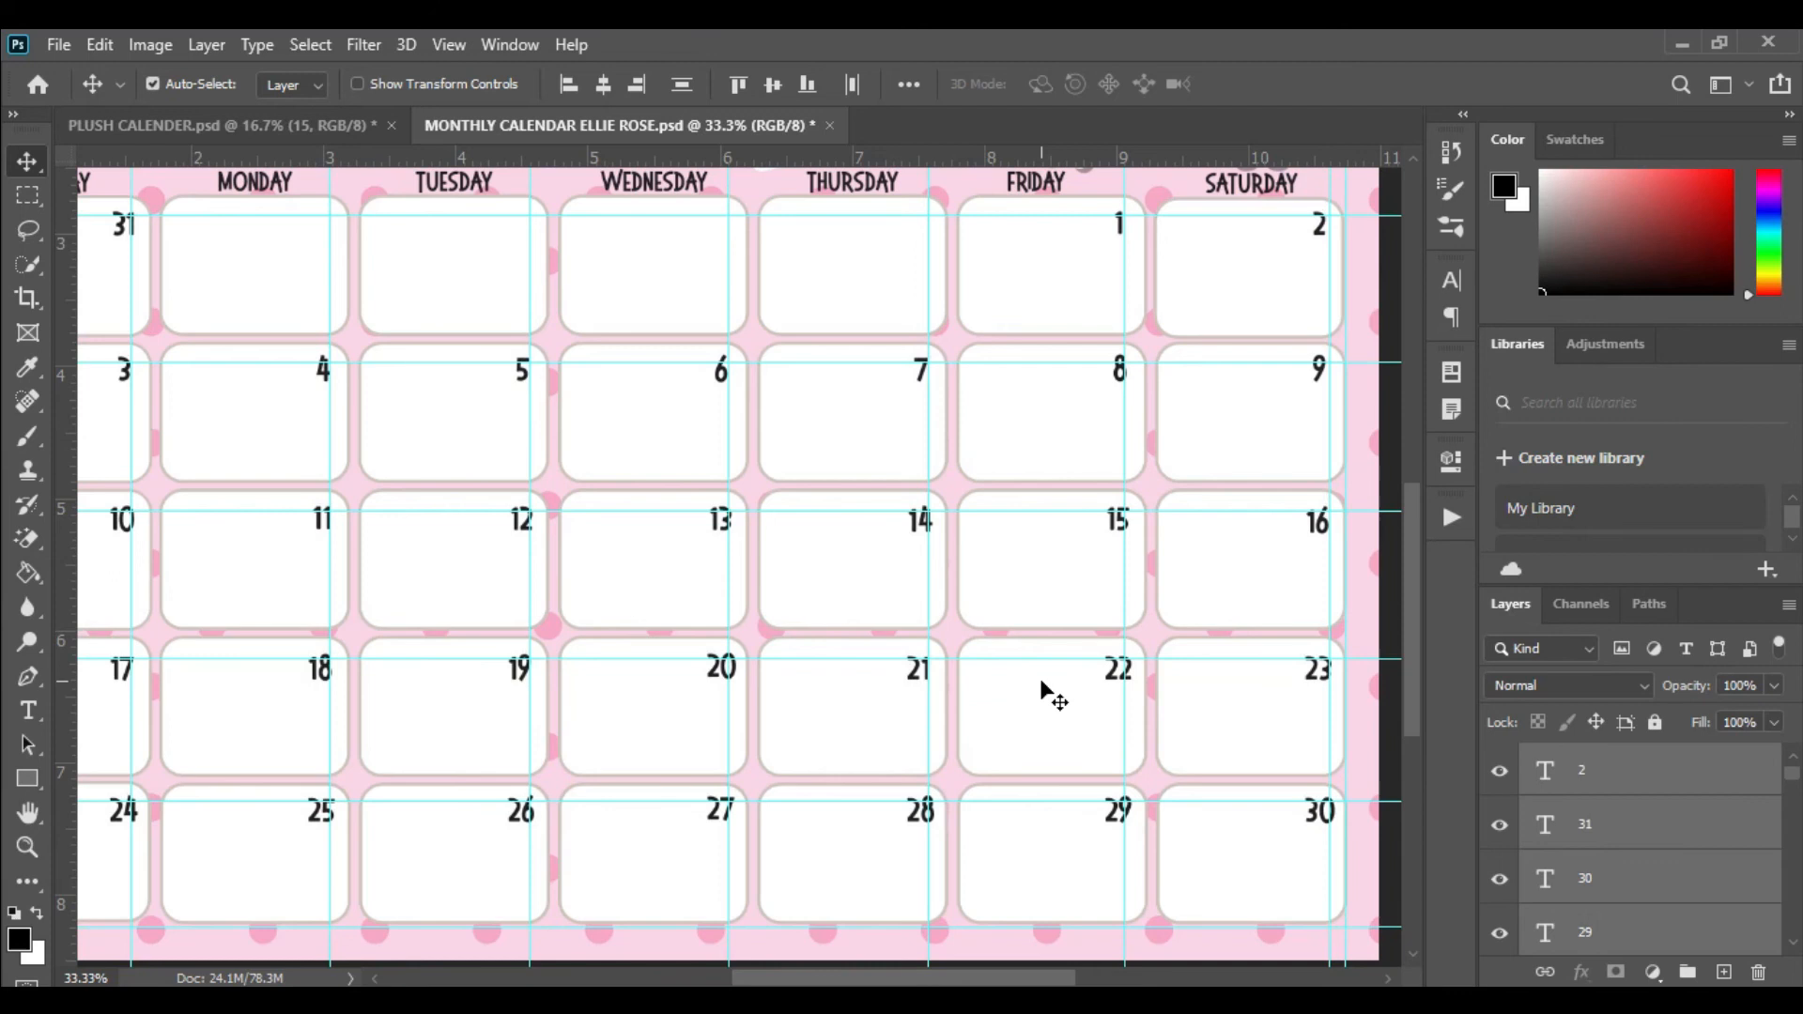
{"action": "key", "text": "Down"}
{"action": "key", "text": "Down"}
{"action": "key", "text": "Down"}
{"action": "key", "text": "Down"}
{"action": "key", "text": "Down"}
{"action": "key", "text": "Down"}
{"action": "key", "text": "Down"}
{"action": "key", "text": "Down"}
{"action": "key", "text": "Down"}
{"action": "key", "text": "Down"}
{"action": "key", "text": "Left"}
{"action": "key", "text": "Left"}
{"action": "key", "text": "Left"}
{"action": "key", "text": "Left"}
{"action": "key", "text": "Left"}
{"action": "key", "text": "Left"}
{"action": "key", "text": "Left"}
{"action": "key", "text": "Left"}
{"action": "key", "text": "Left"}
{"action": "key", "text": "Left"}
{"action": "key", "text": "Left"}
{"action": "key", "text": "Left"}
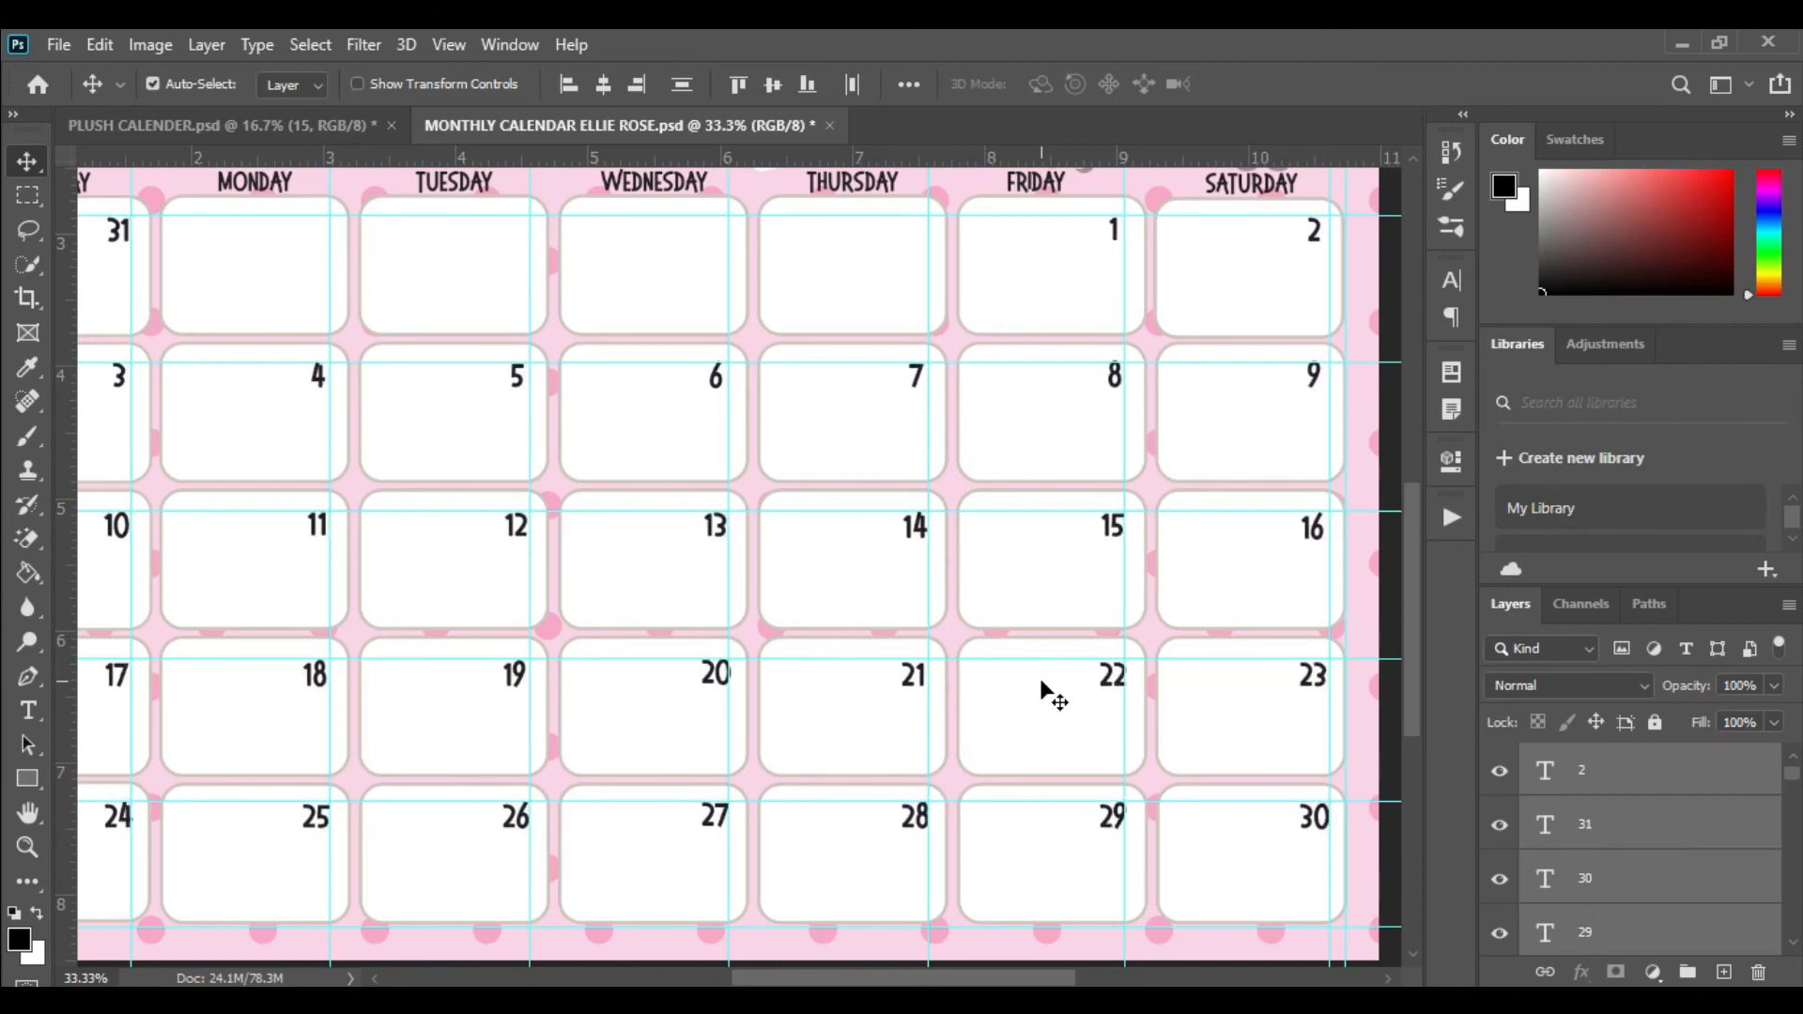
{"action": "key", "text": "Left"}
{"action": "key", "text": "Left"}
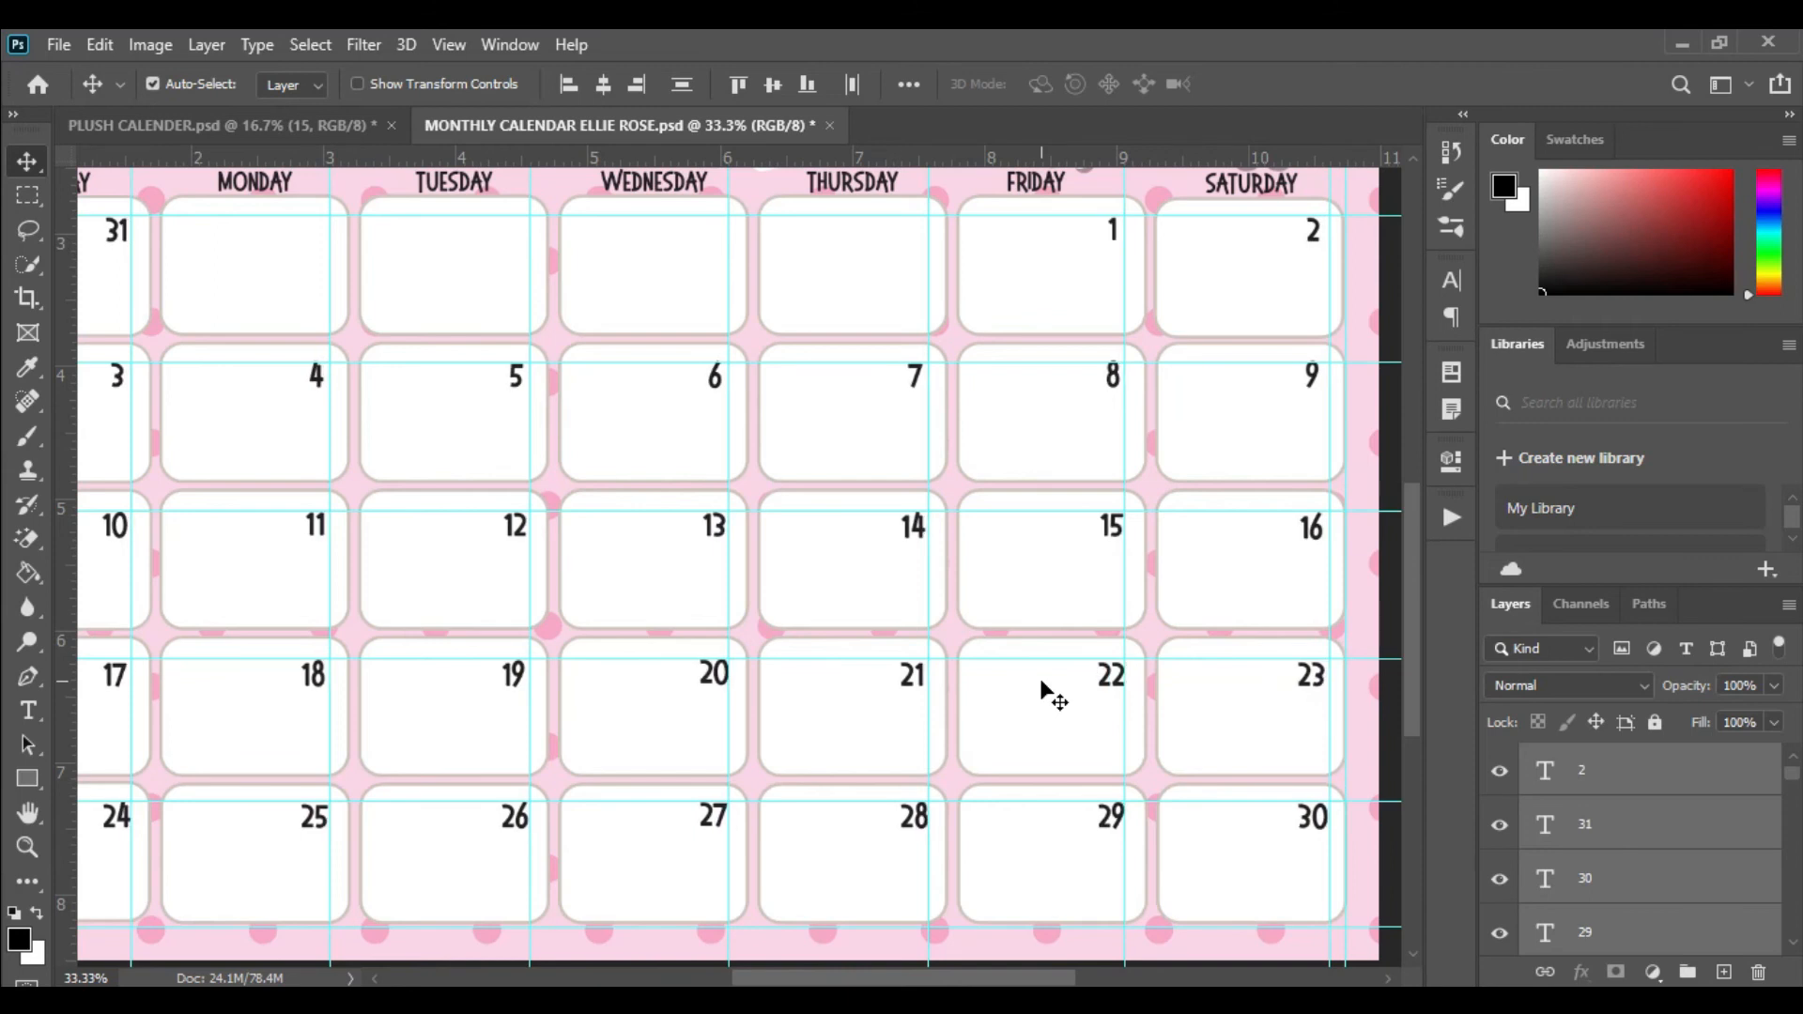
- Check the whole calendar page and hide the guides
{"action": "scroll", "coordinate": [1162, 688], "scroll_direction": "up", "scroll_amount": 5}
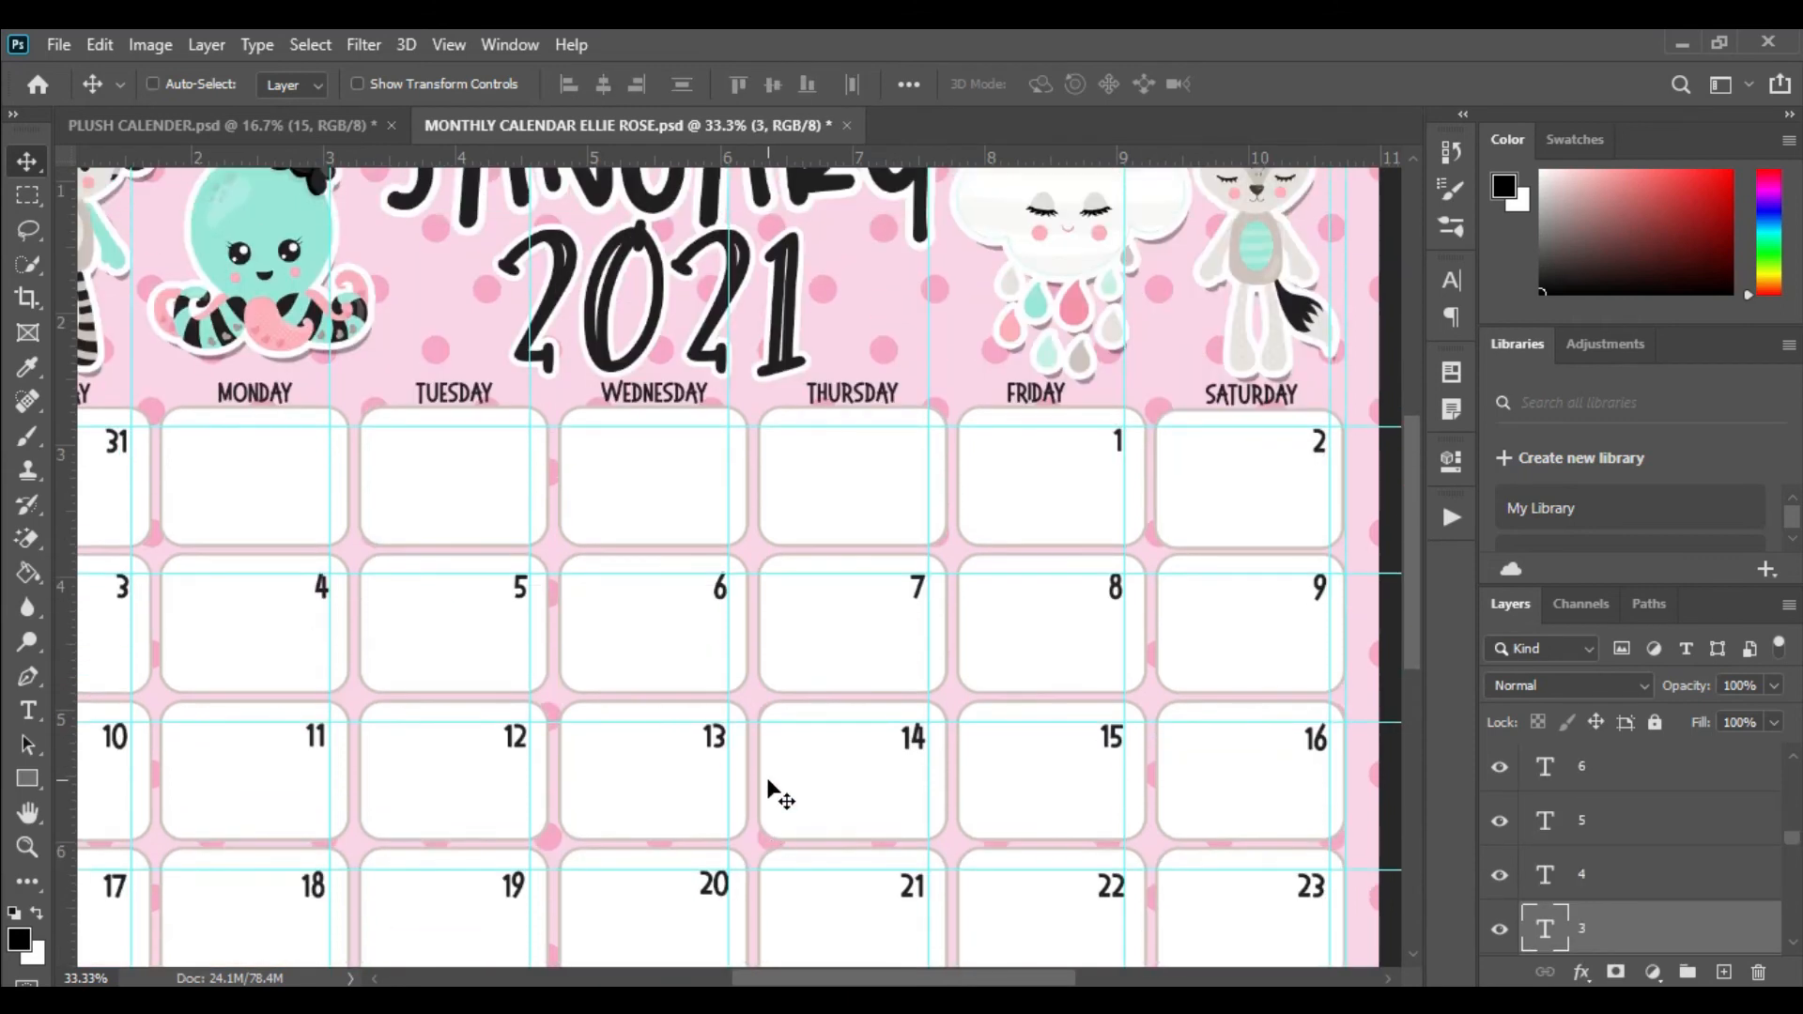
{"action": "key", "text": "ctrl+minus"}
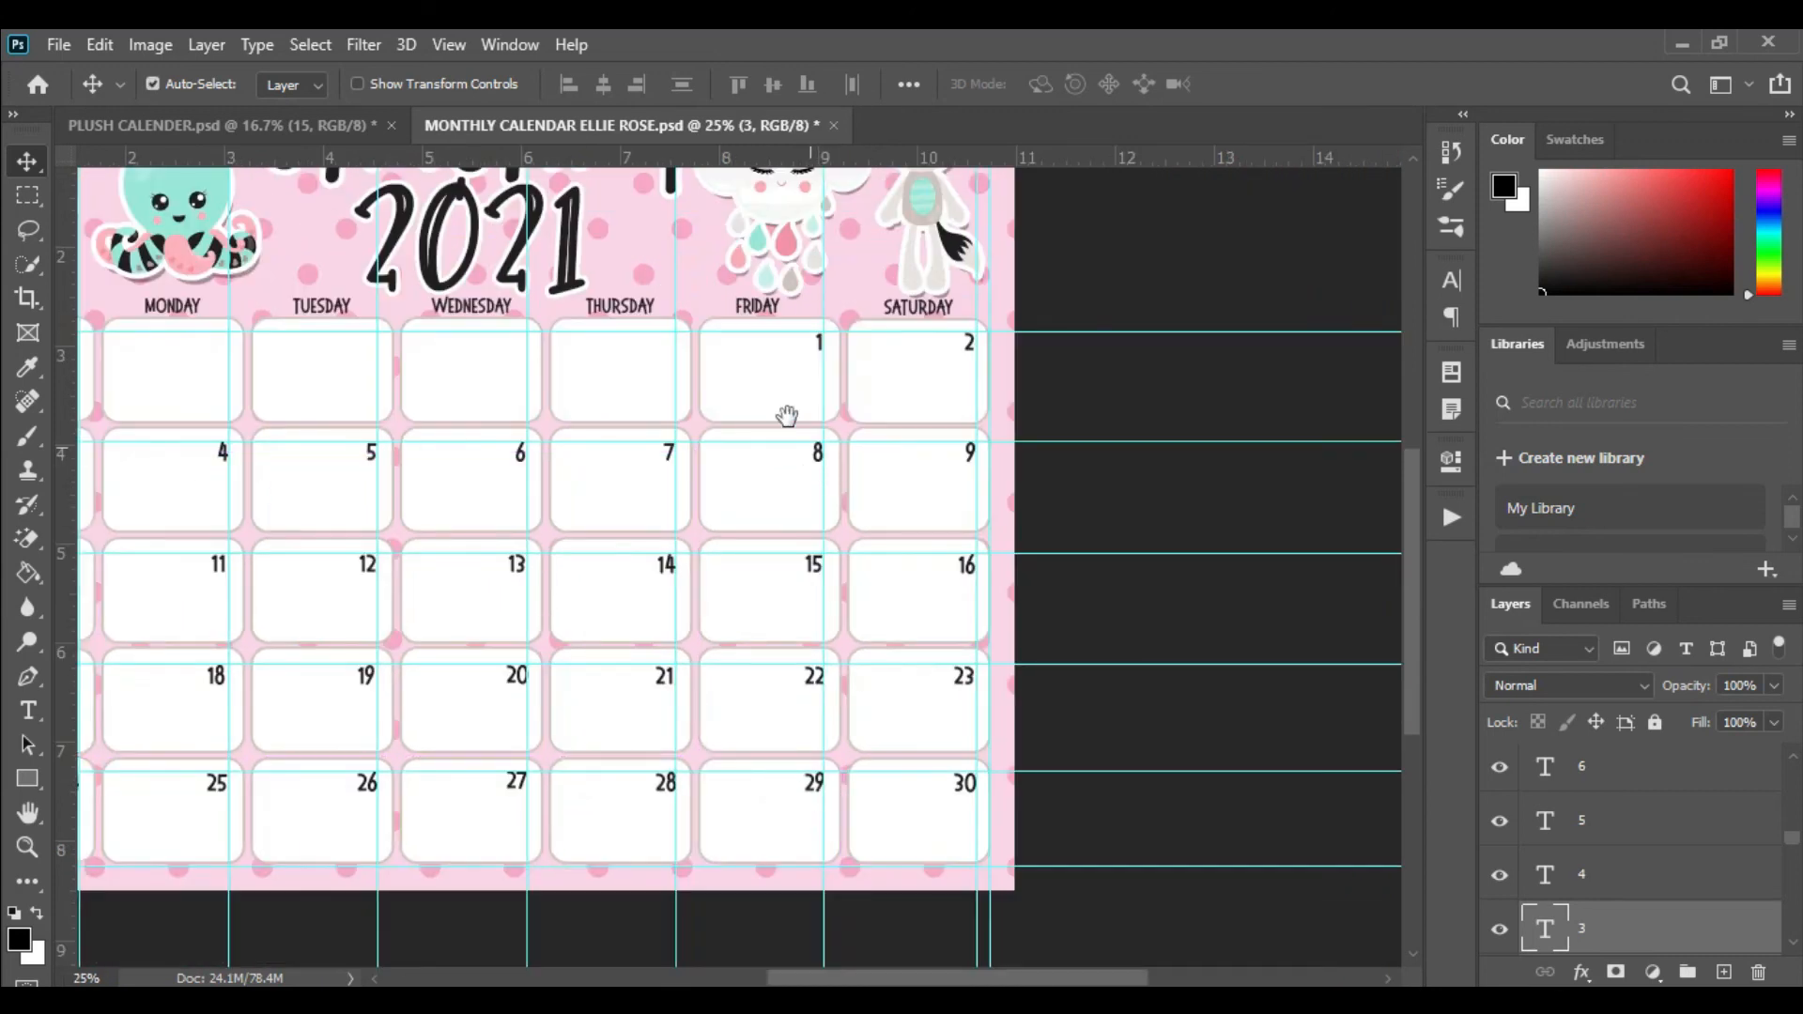
{"action": "left_click_drag", "start_coordinate": [785, 414], "coordinate": [917, 358]}
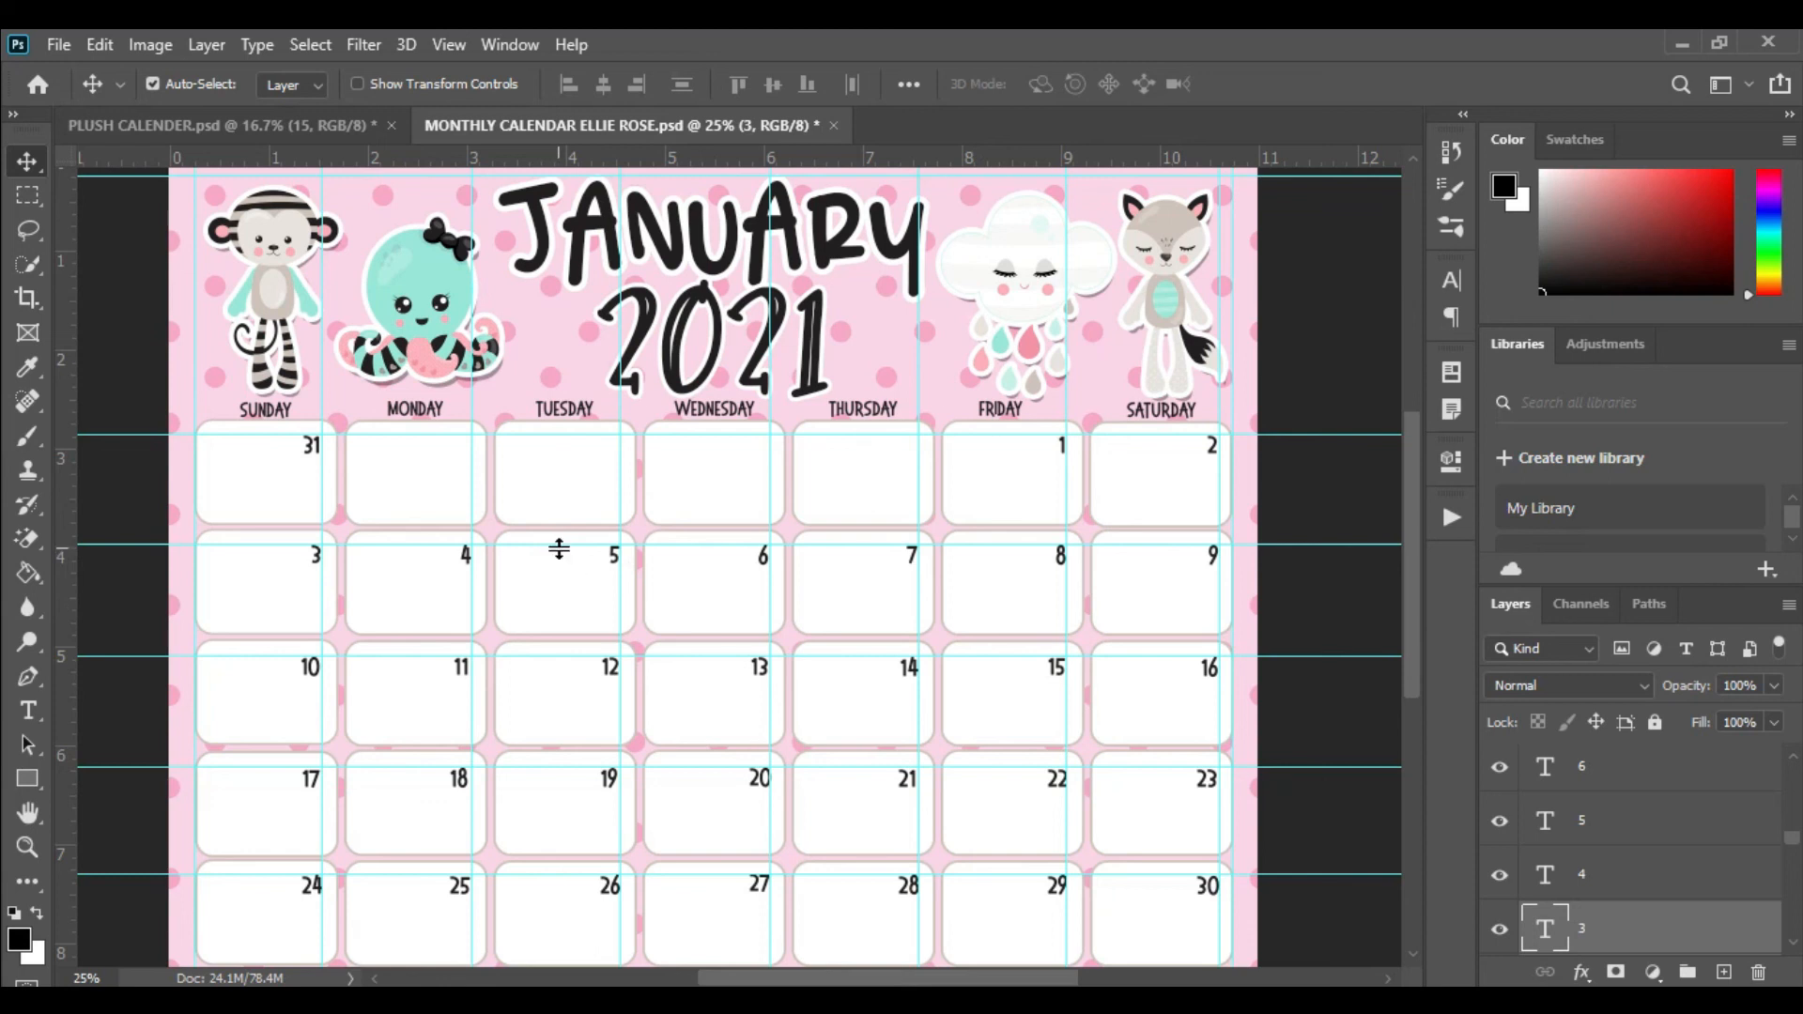
{"action": "scroll", "coordinate": [757, 524], "scroll_direction": "down", "scroll_amount": 3}
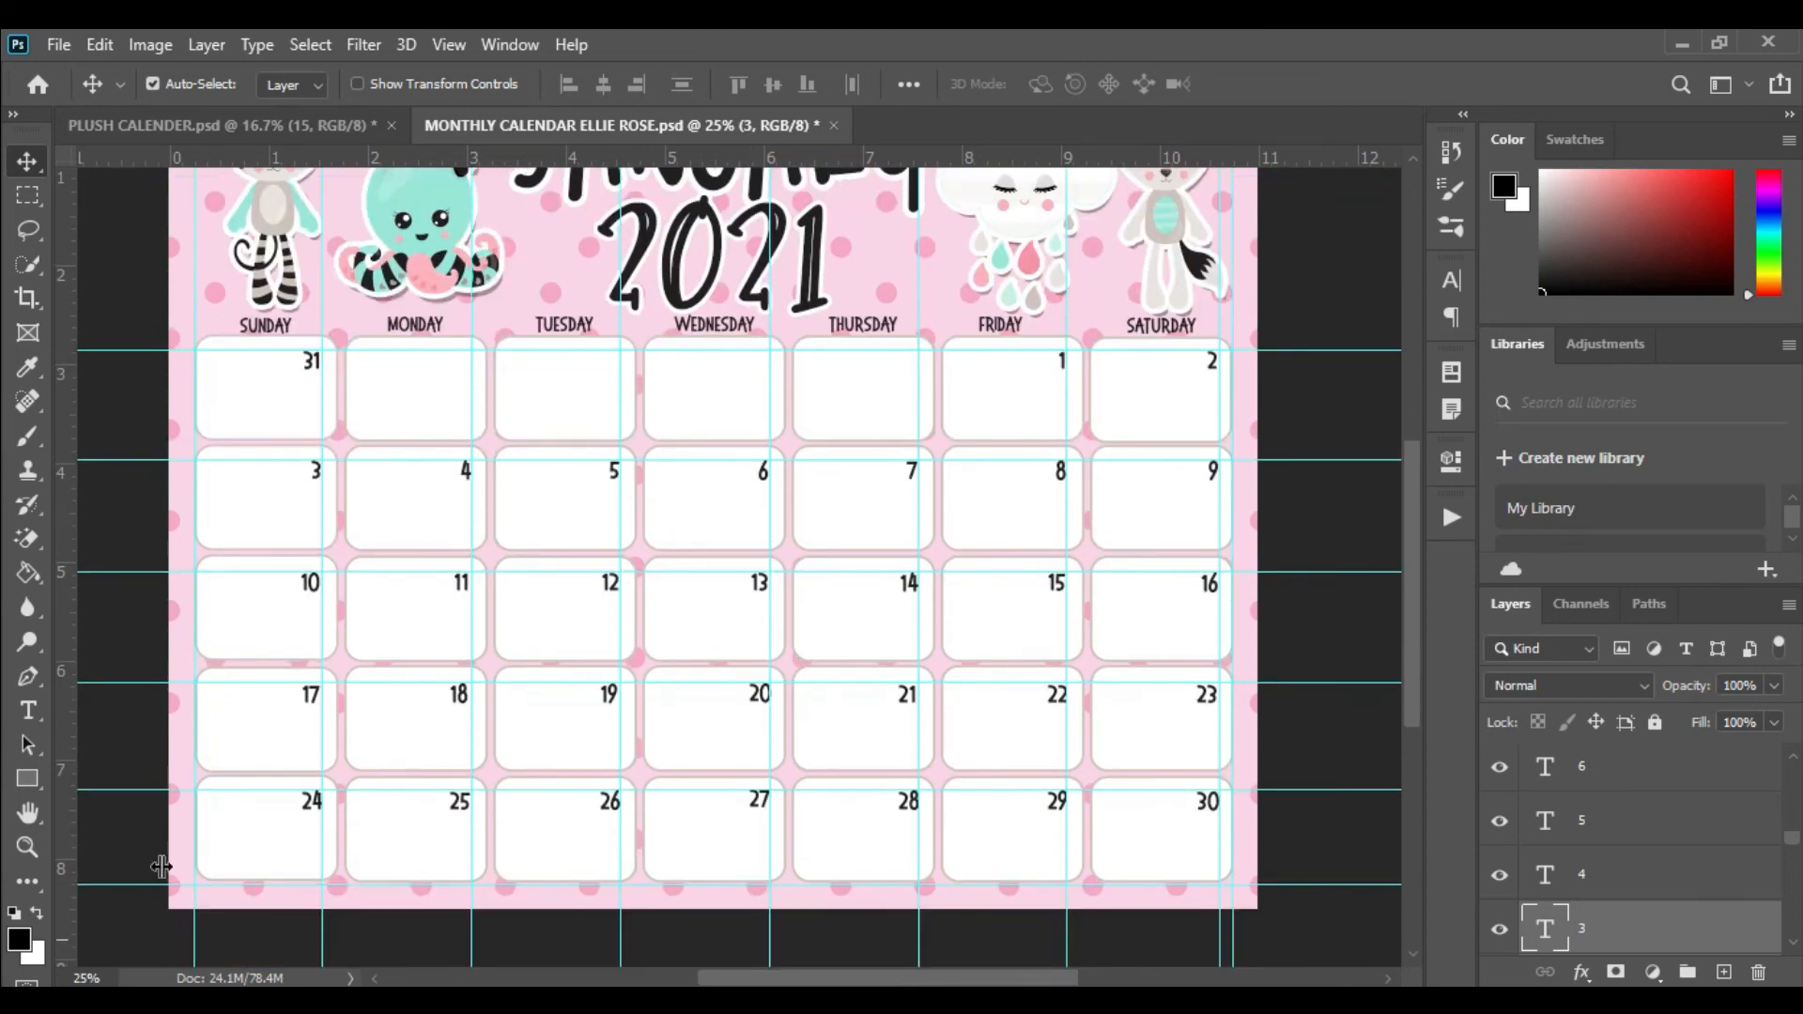
{"action": "scroll", "coordinate": [447, 648], "scroll_direction": "up", "scroll_amount": 3}
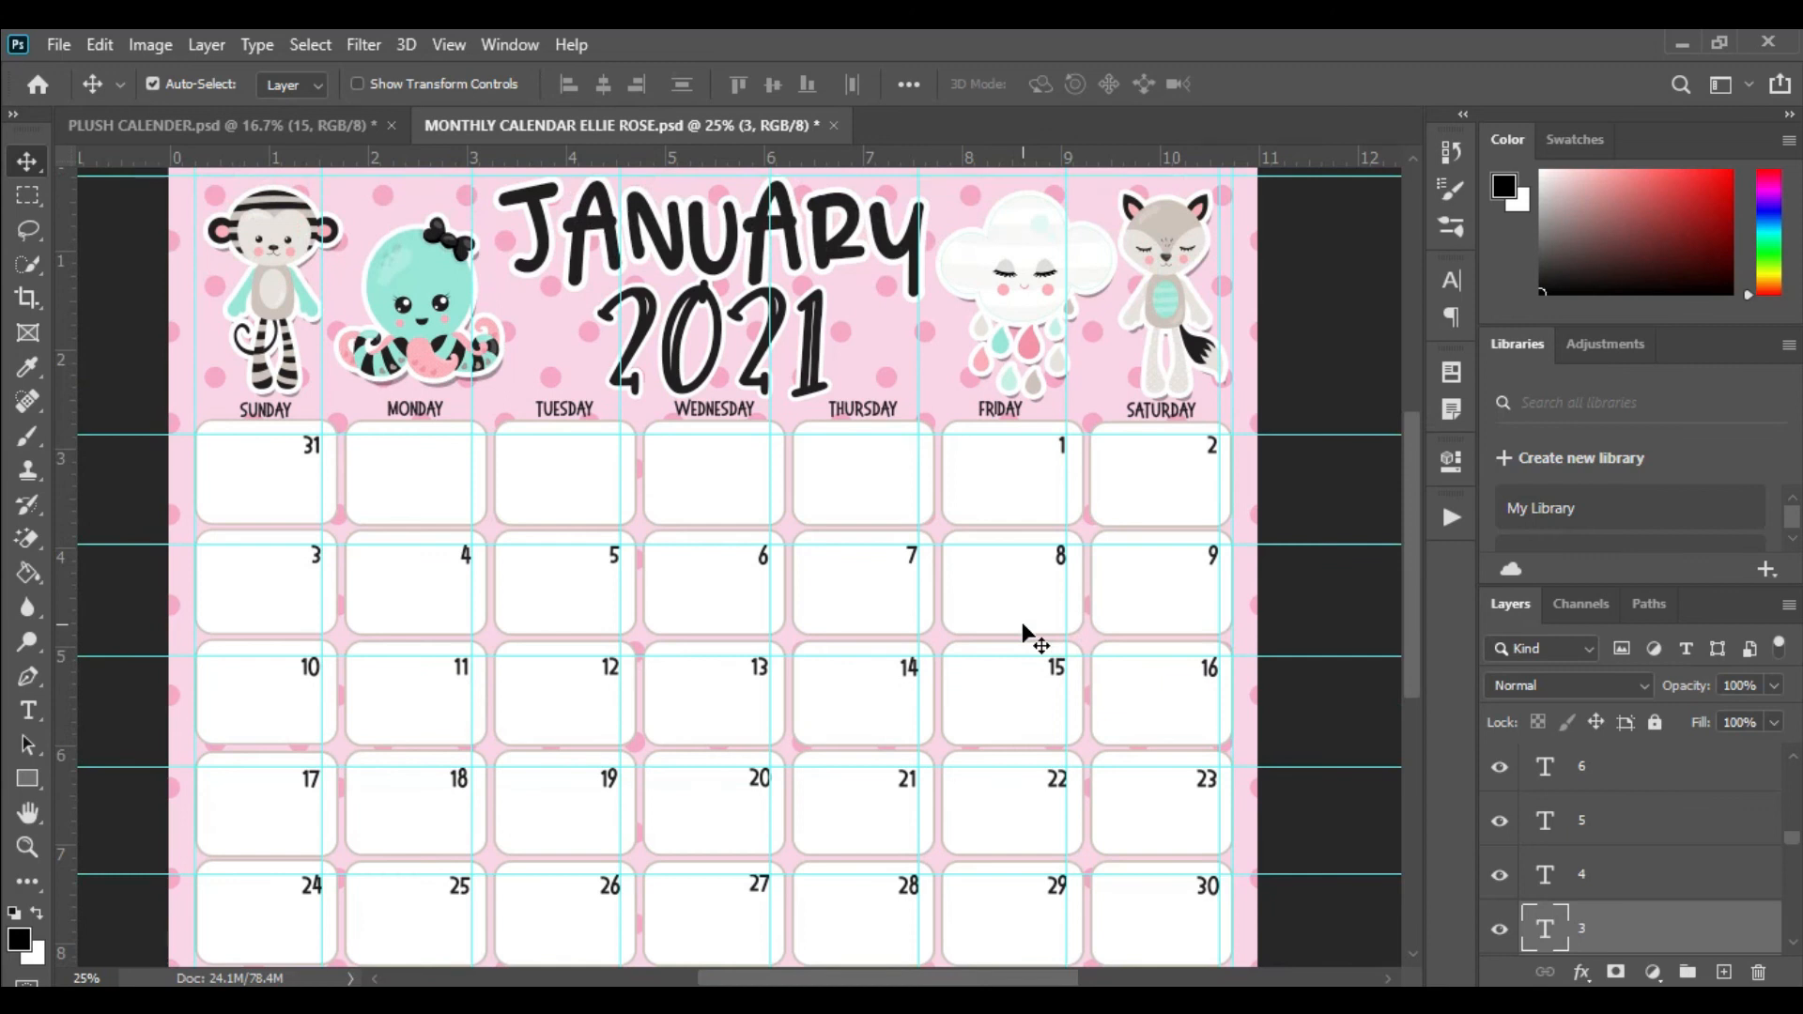
{"action": "key", "text": "ctrl+minus"}
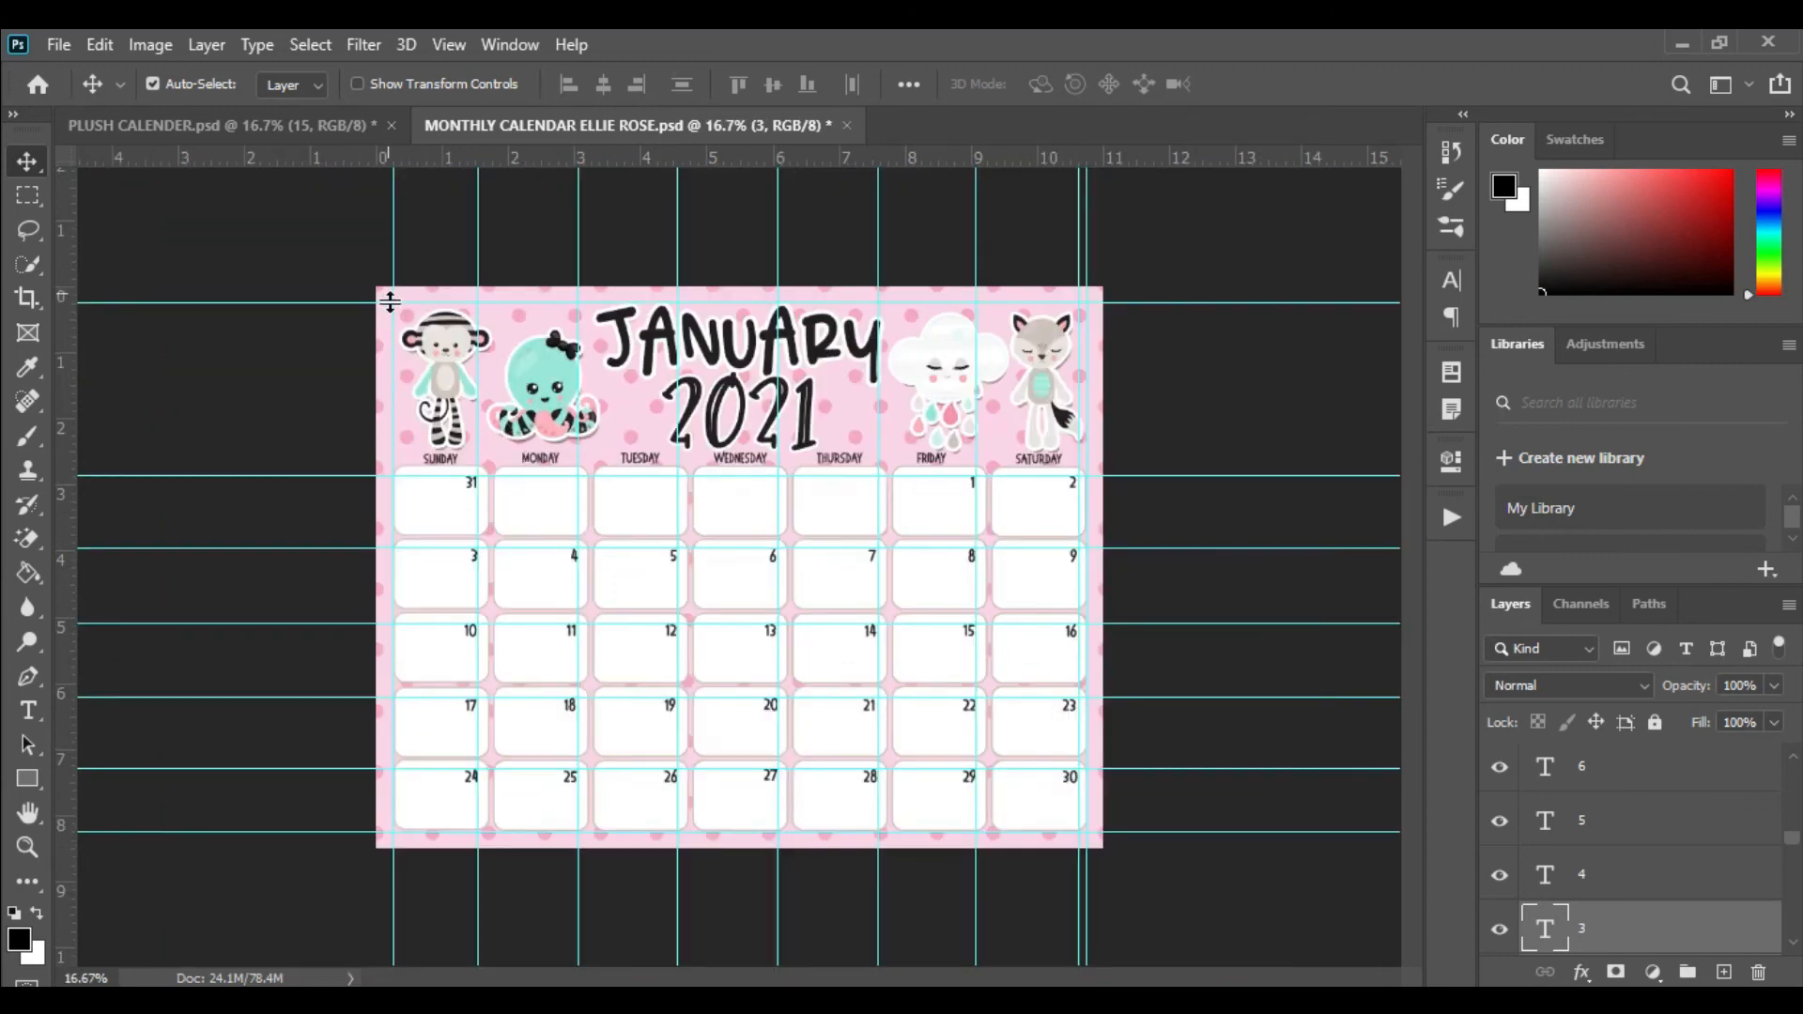
{"action": "left_click_drag", "start_coordinate": [387, 310], "coordinate": [64, 307]}
{"action": "left_click_drag", "start_coordinate": [391, 306], "coordinate": [456, 150]}
{"action": "key", "text": "ctrl+semicolon"}
{"action": "left_click", "coordinate": [963, 353]}
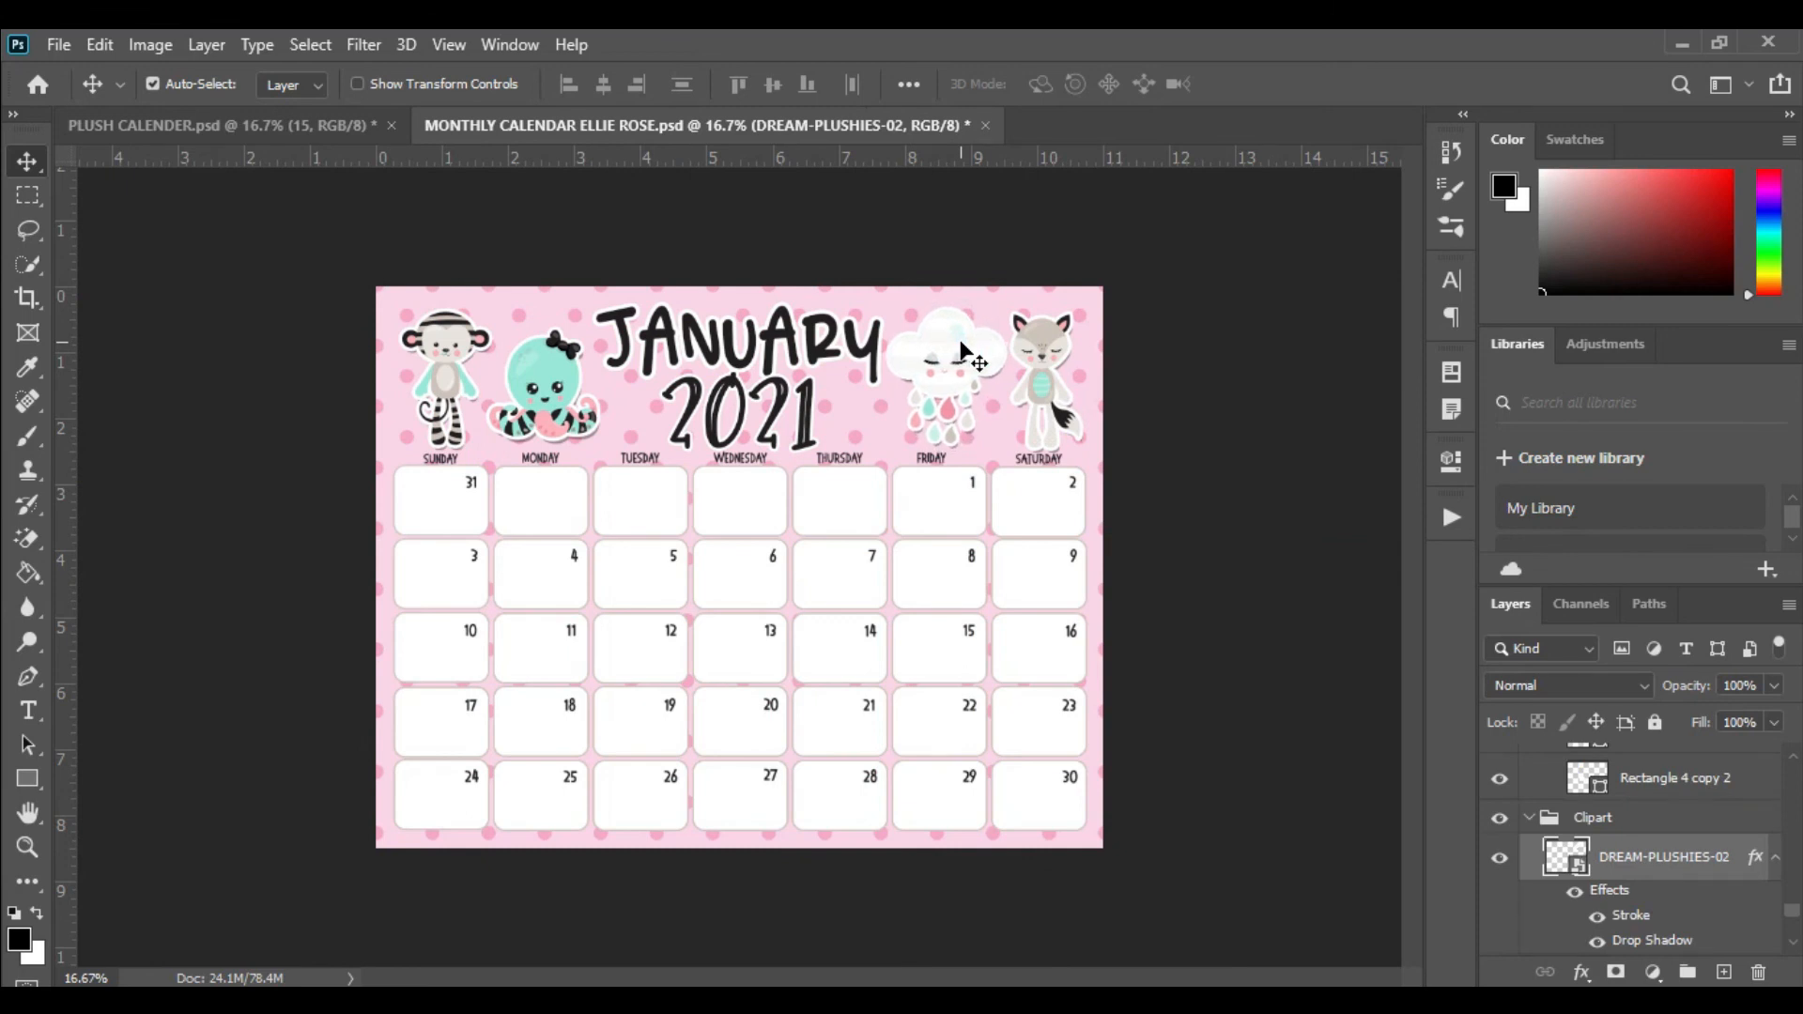
{"action": "left_click", "coordinate": [1059, 352]}
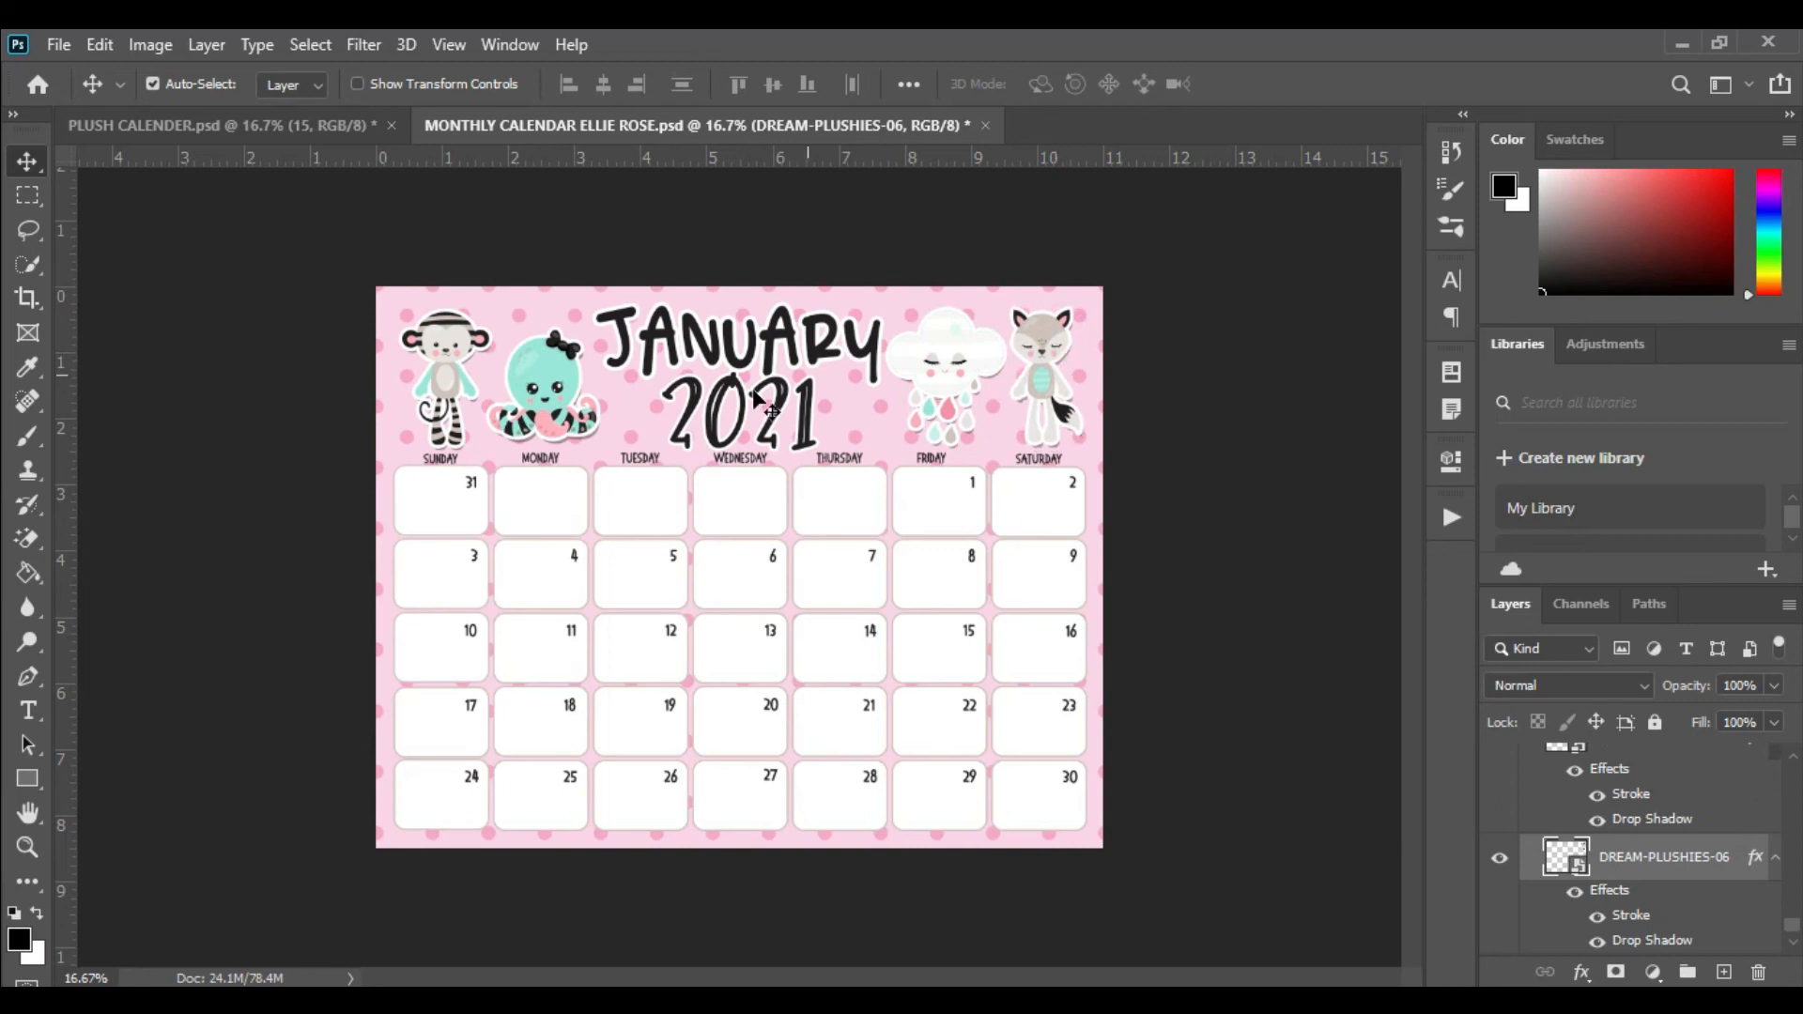
{"action": "left_click", "coordinate": [444, 357]}
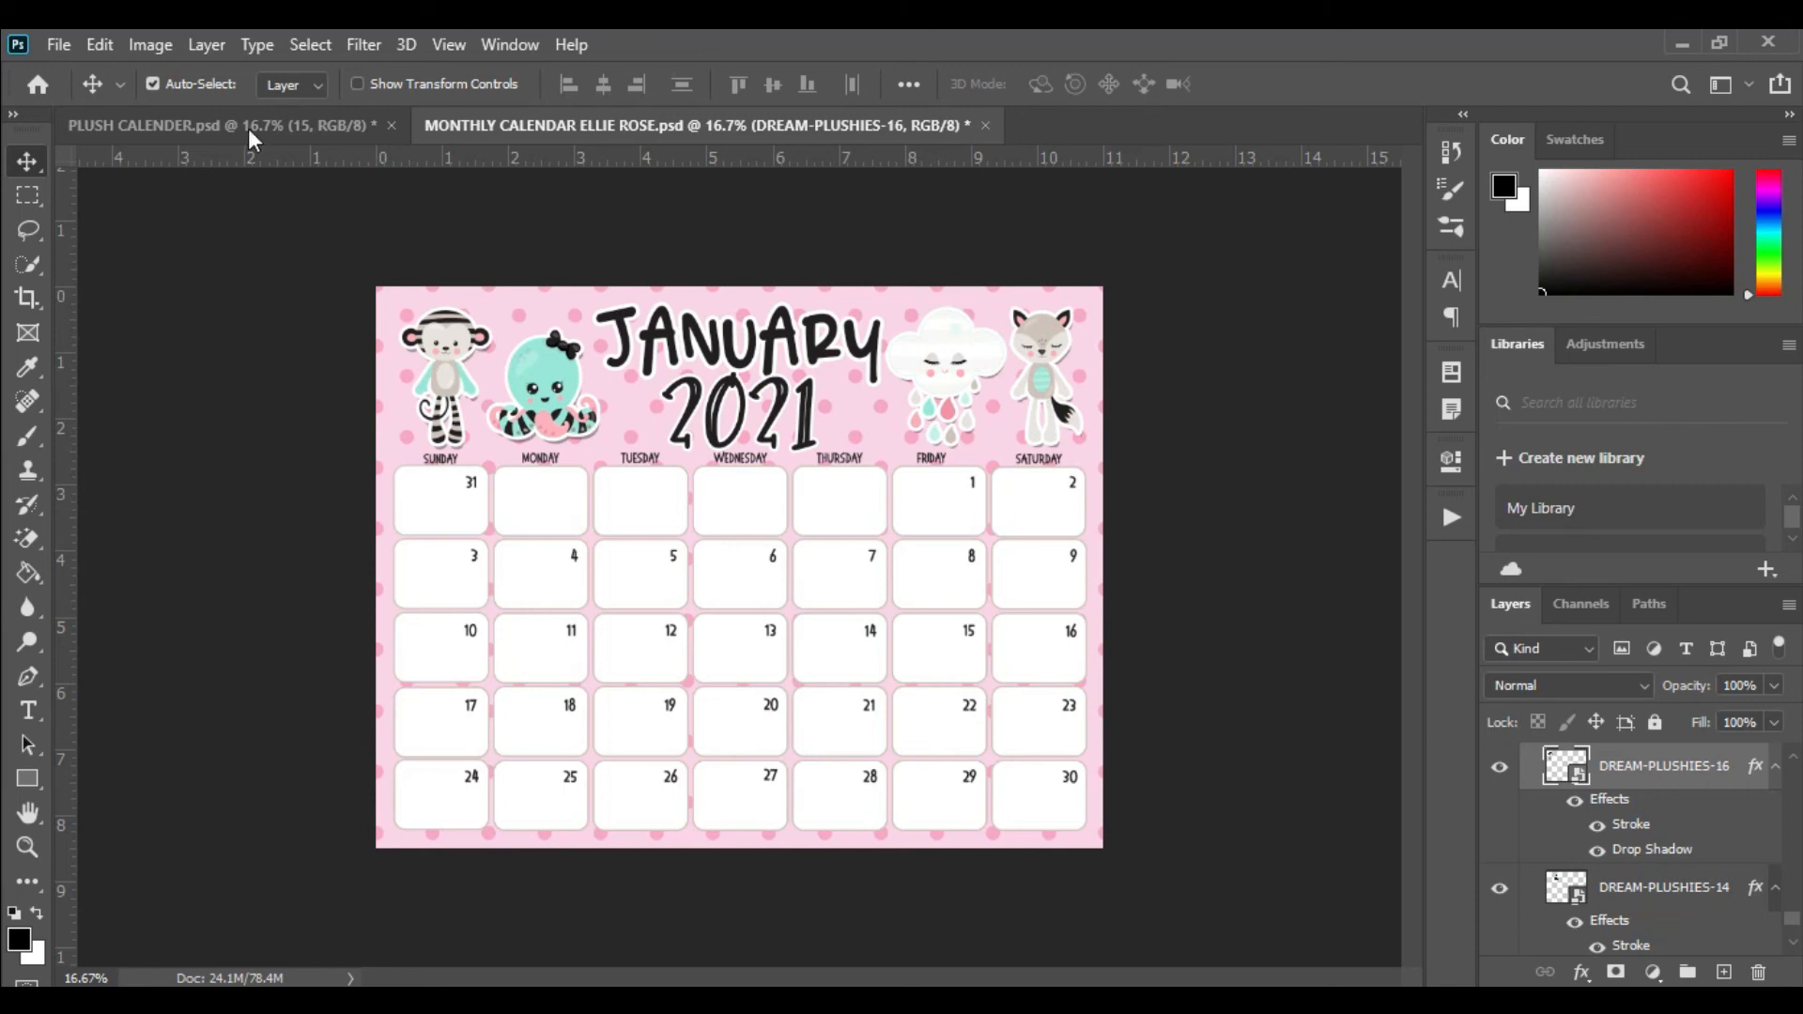
{"action": "left_click", "coordinate": [63, 43]}
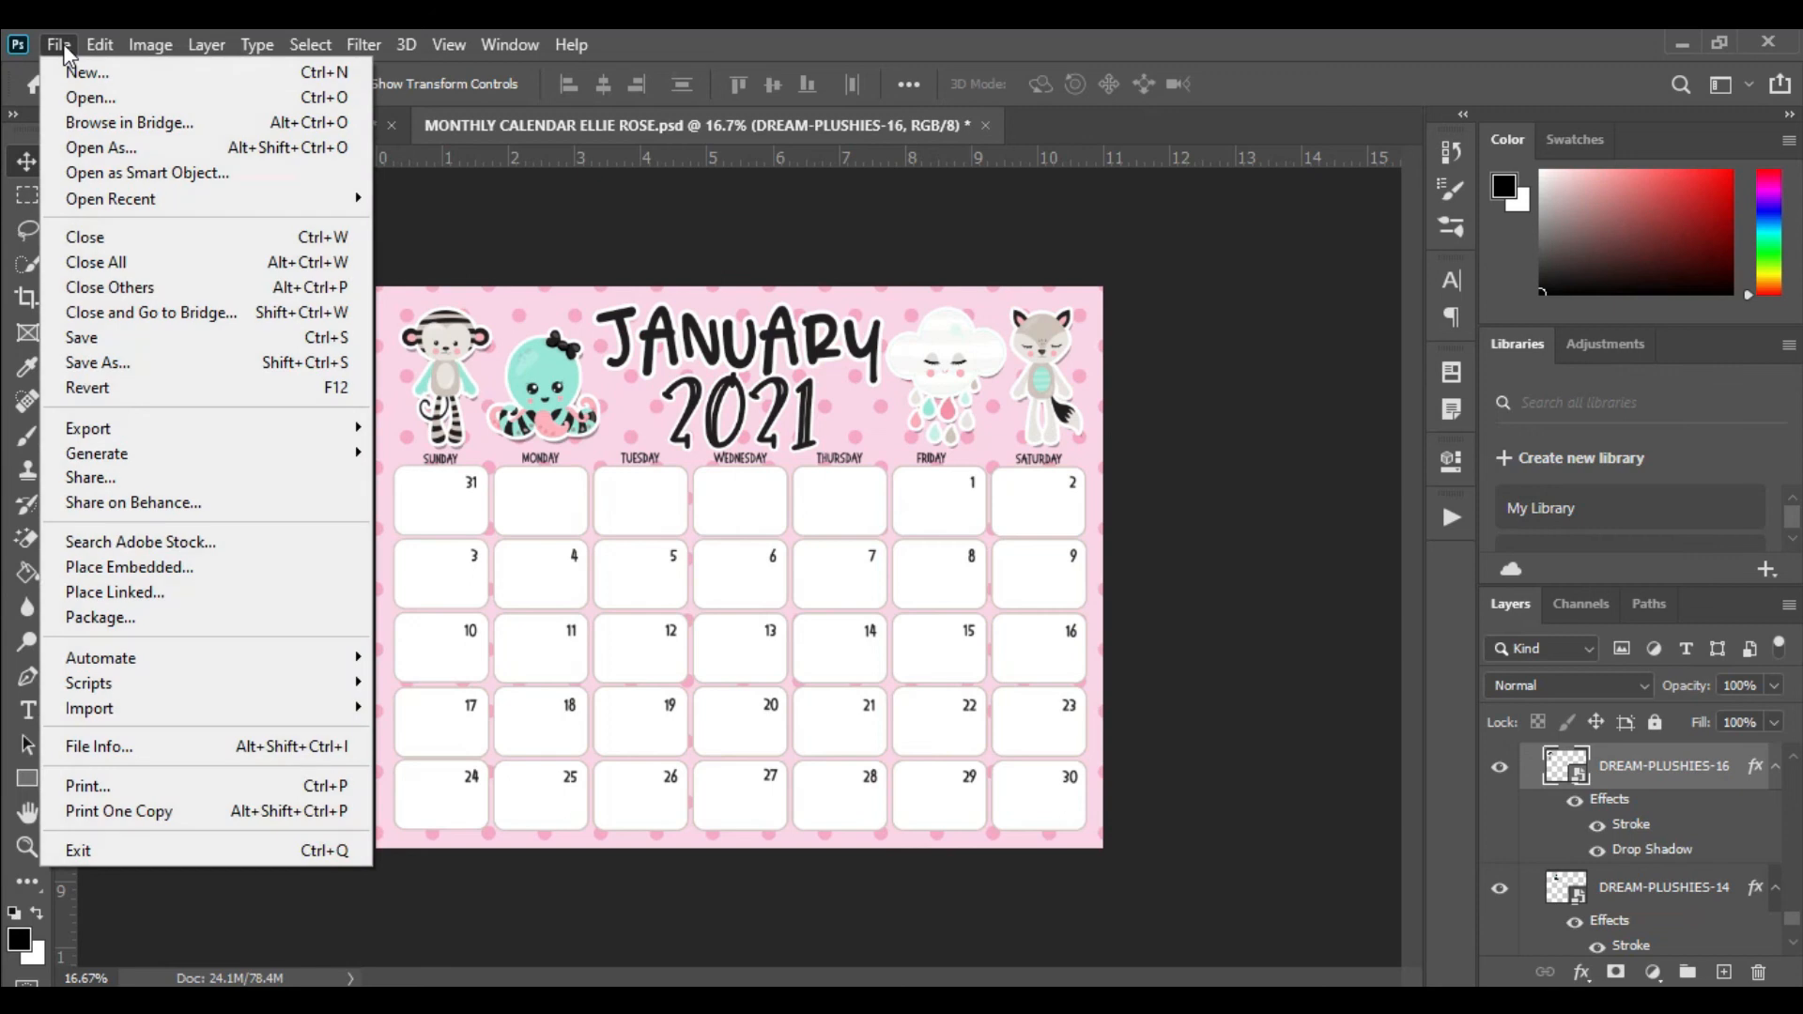
{"action": "left_click", "coordinate": [183, 362]}
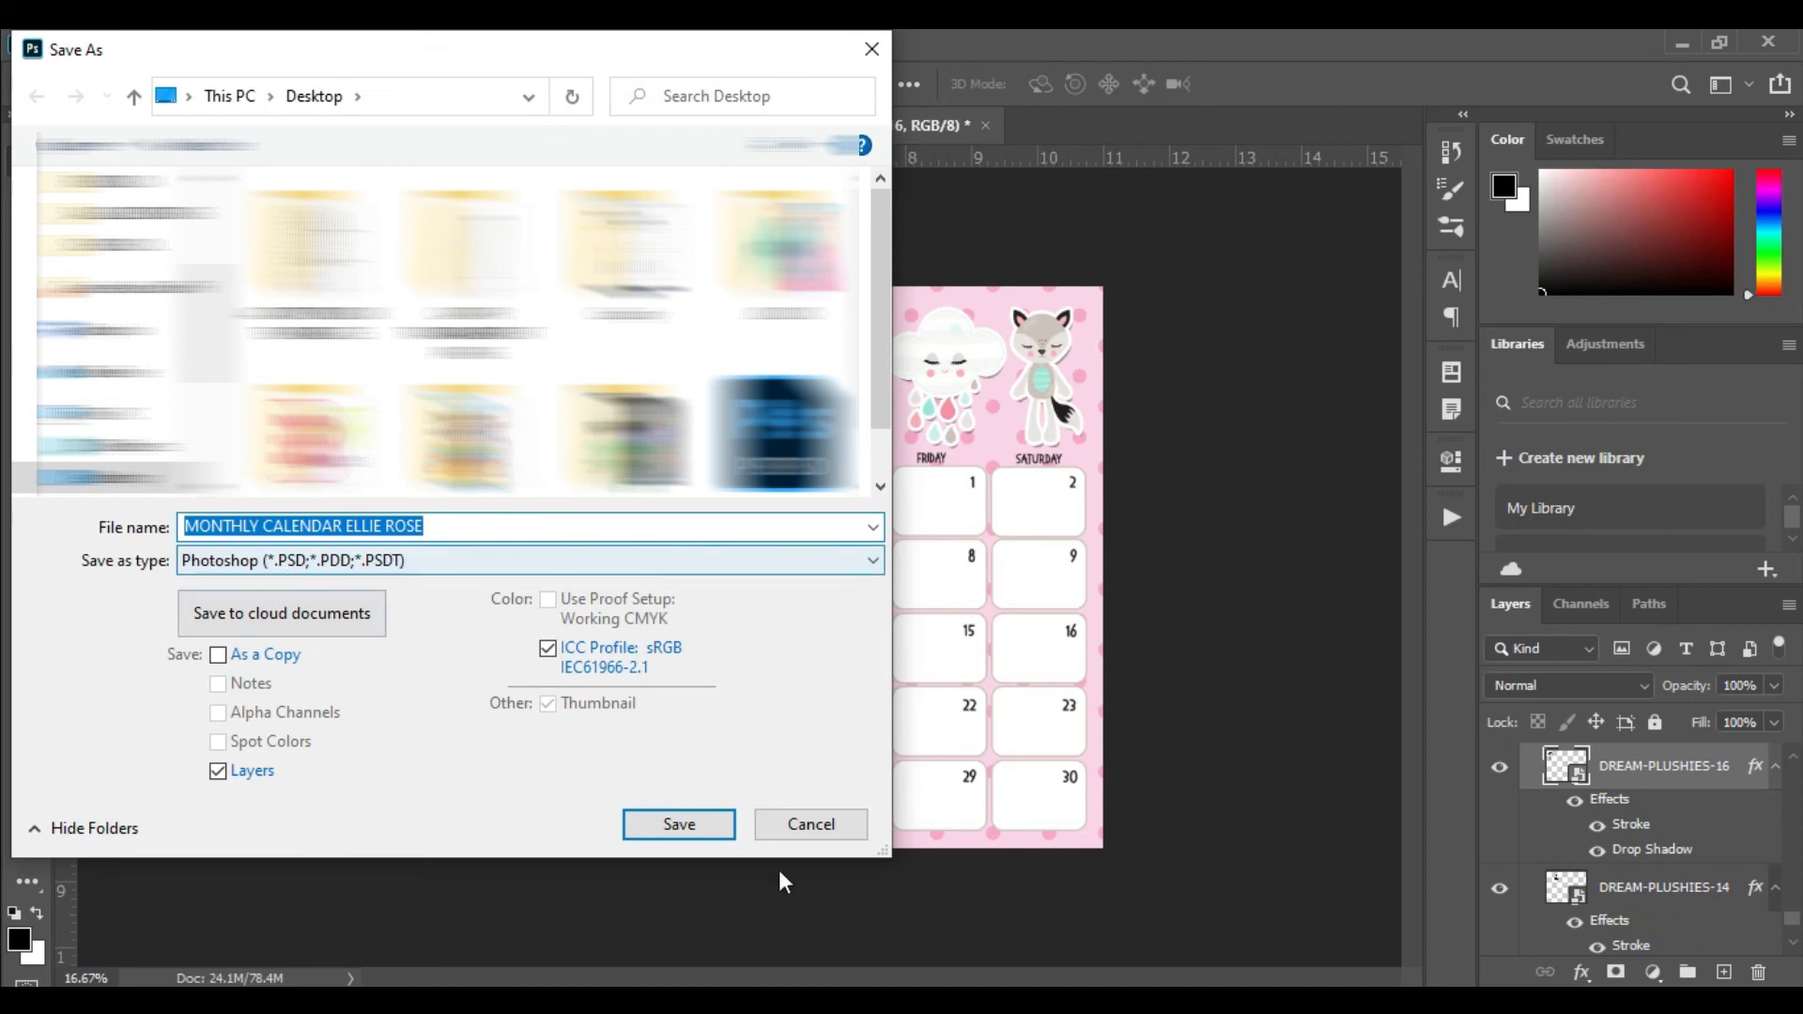
{"action": "left_click", "coordinate": [798, 830]}
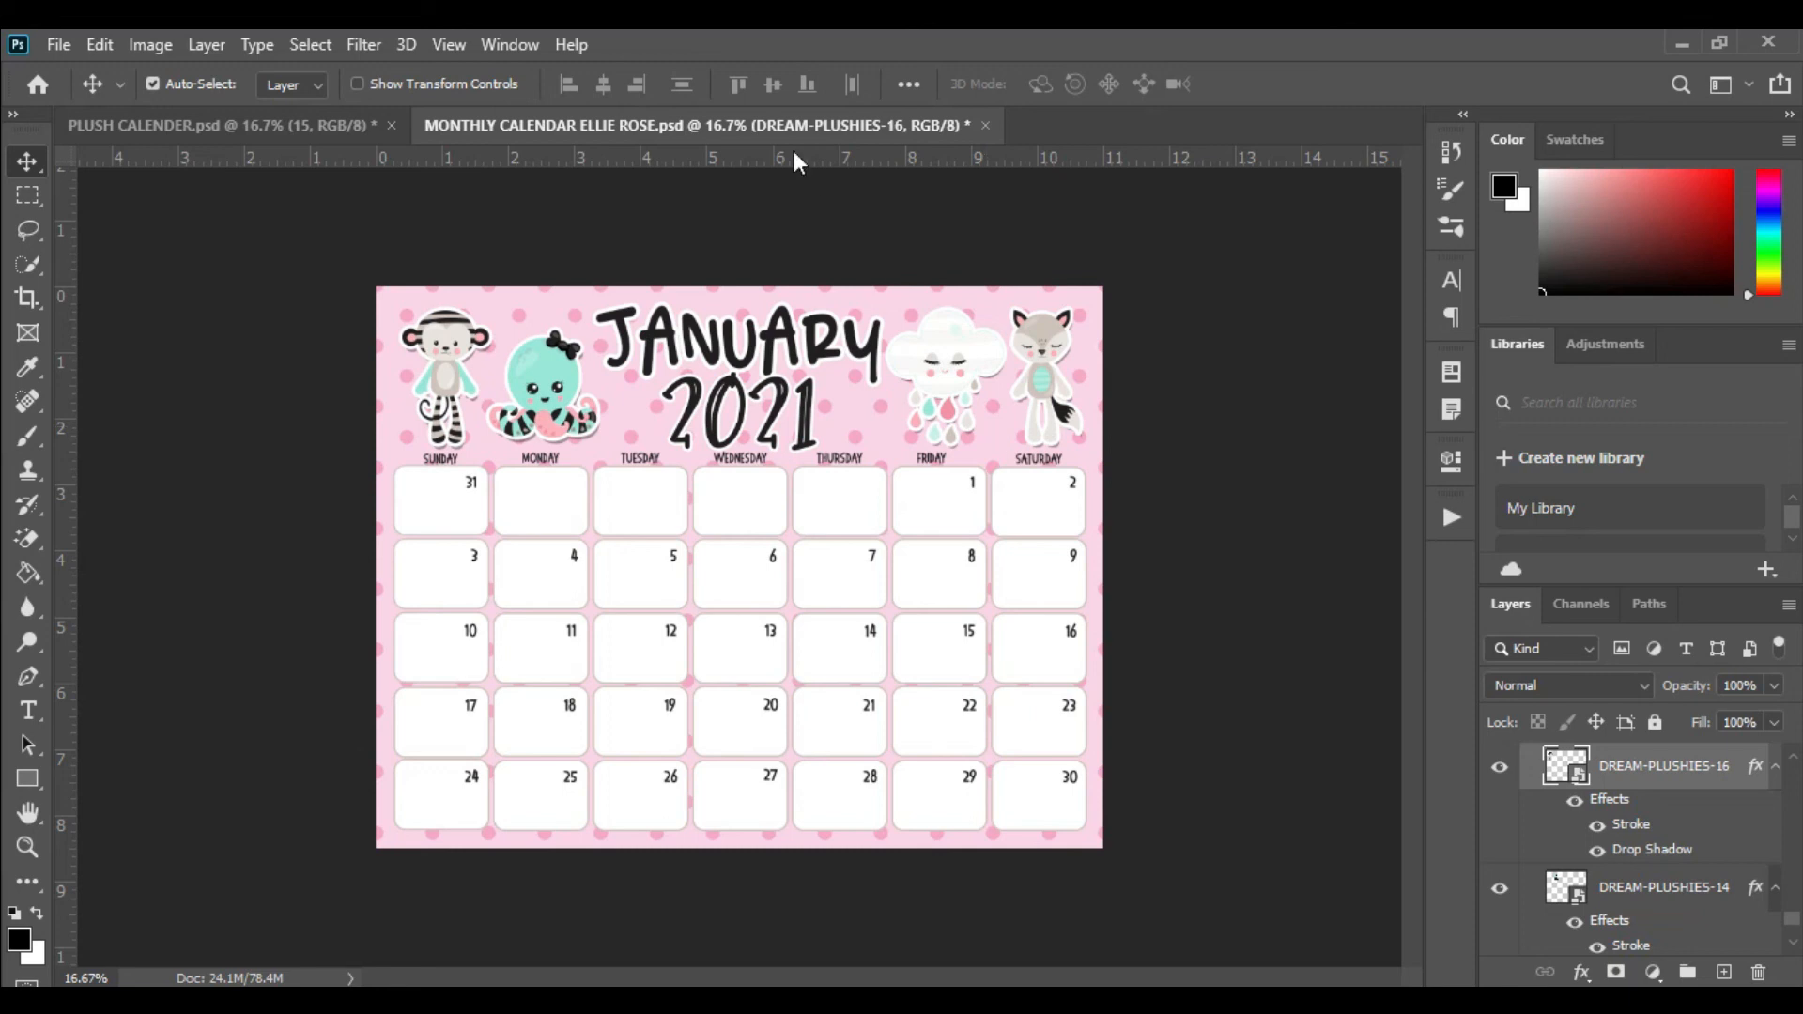
- Flatten all the calendar's layers and groups into a single Background layer
{"action": "key", "text": "ctrl+z"}
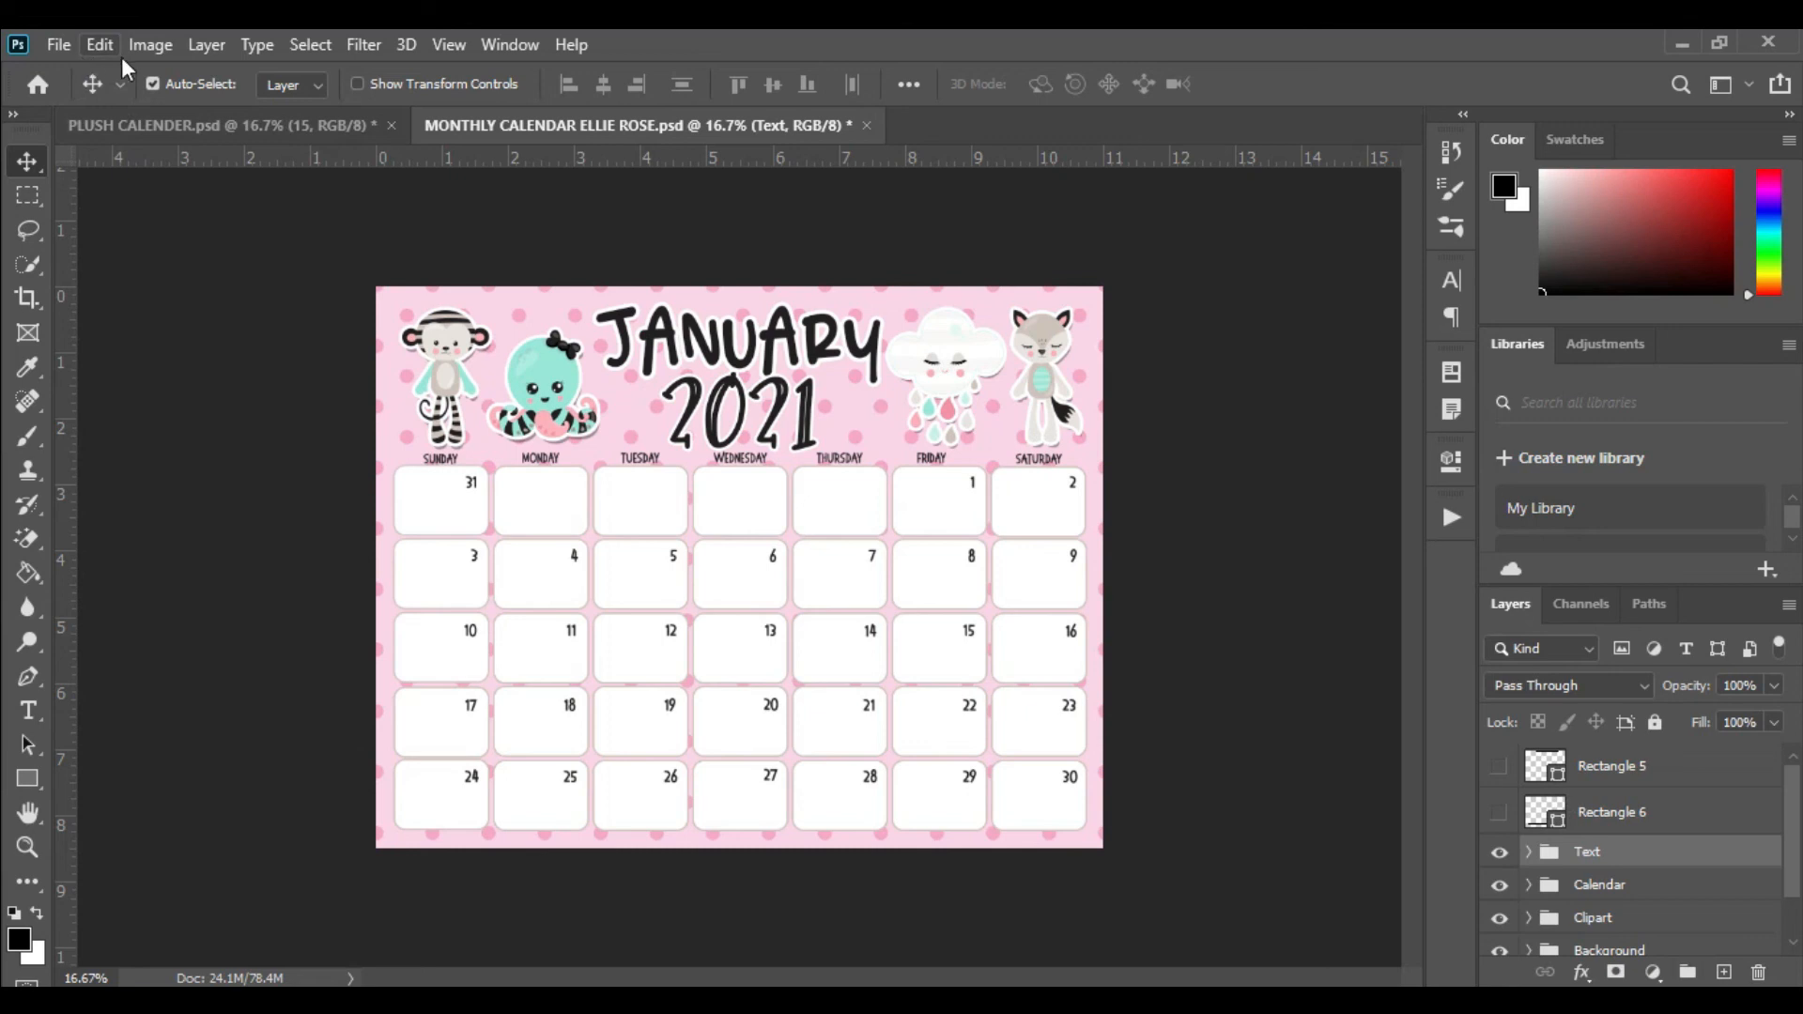
{"action": "left_click", "coordinate": [207, 47]}
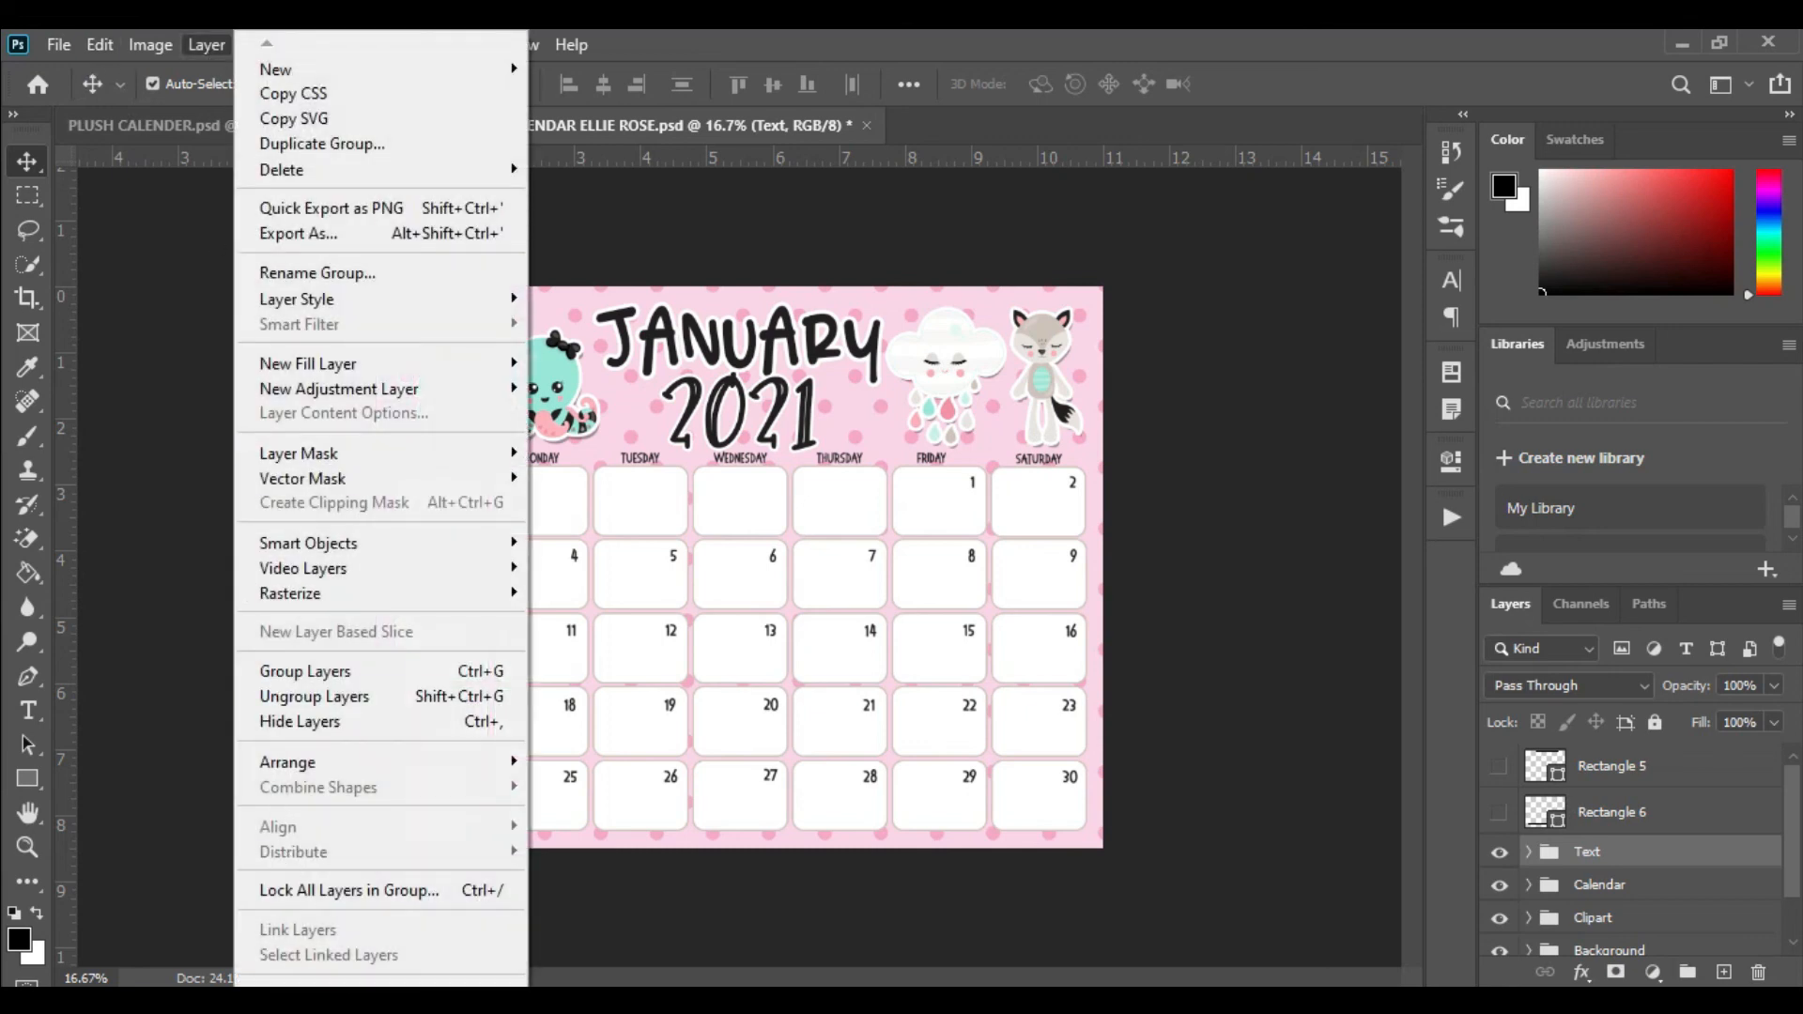
{"action": "scroll", "coordinate": [381, 507], "scroll_direction": "down", "scroll_amount": 2}
{"action": "left_click", "coordinate": [306, 969]}
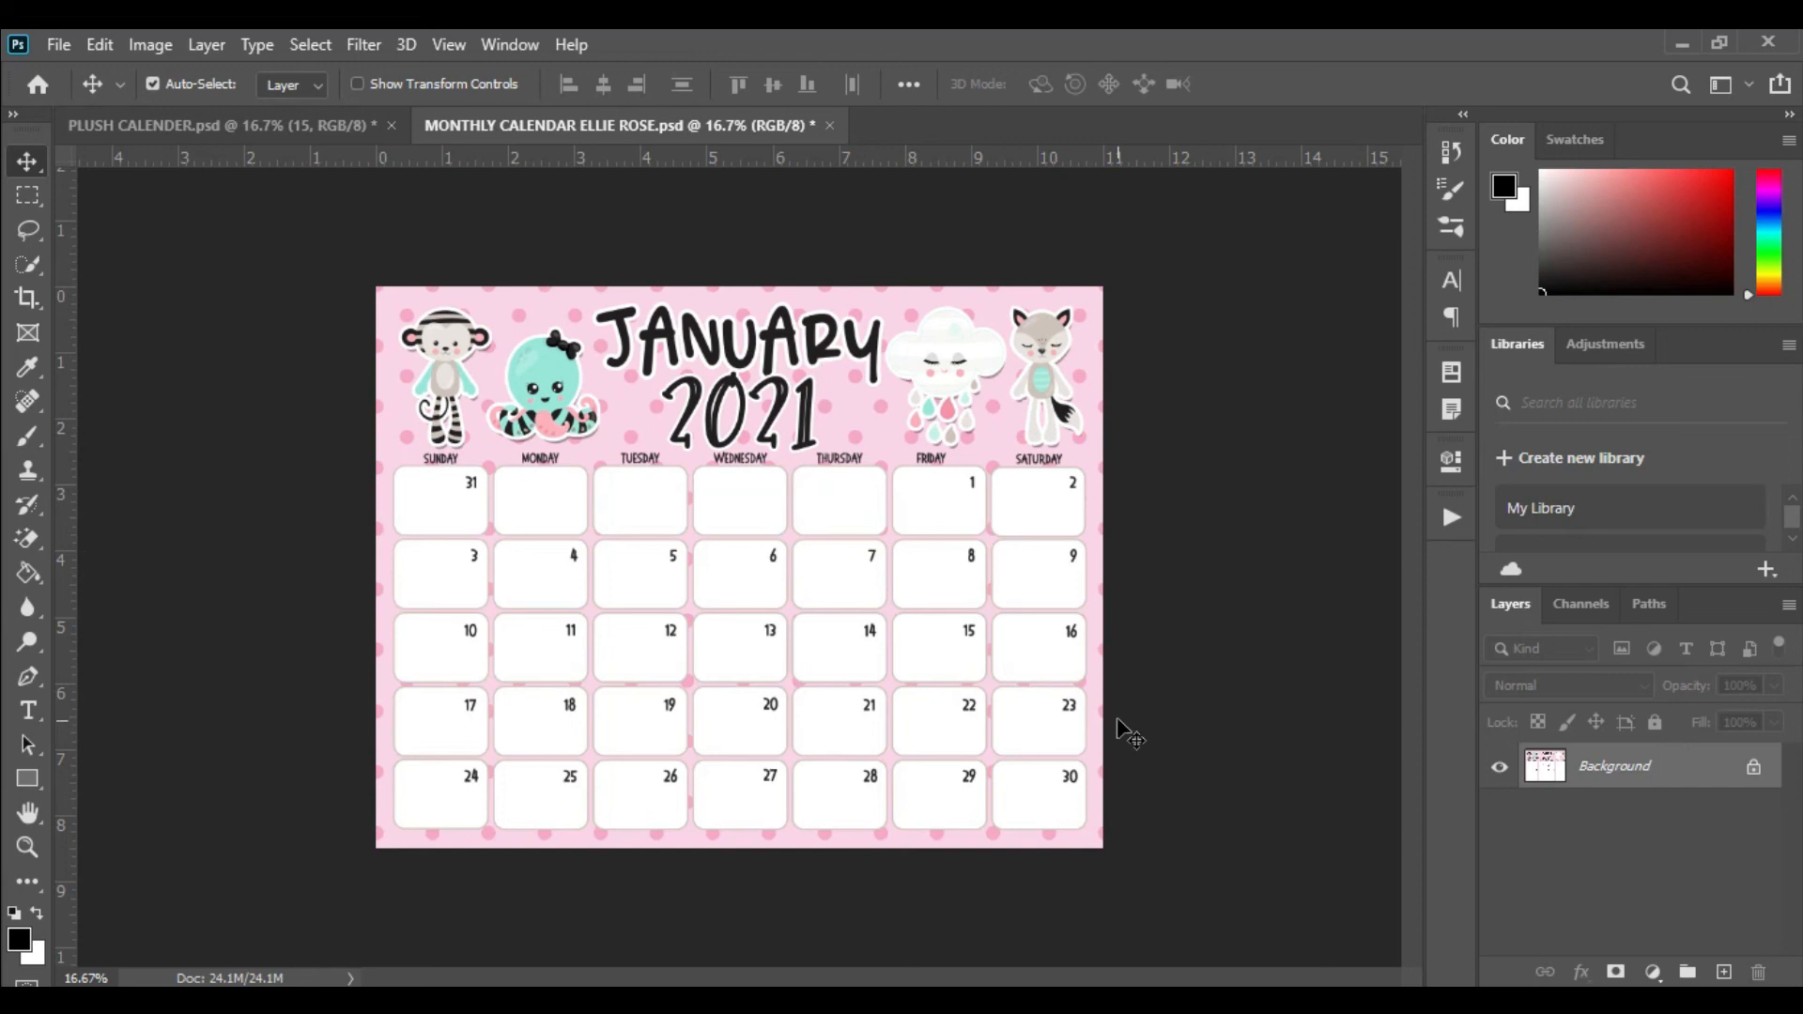
{"action": "left_click", "coordinate": [198, 46]}
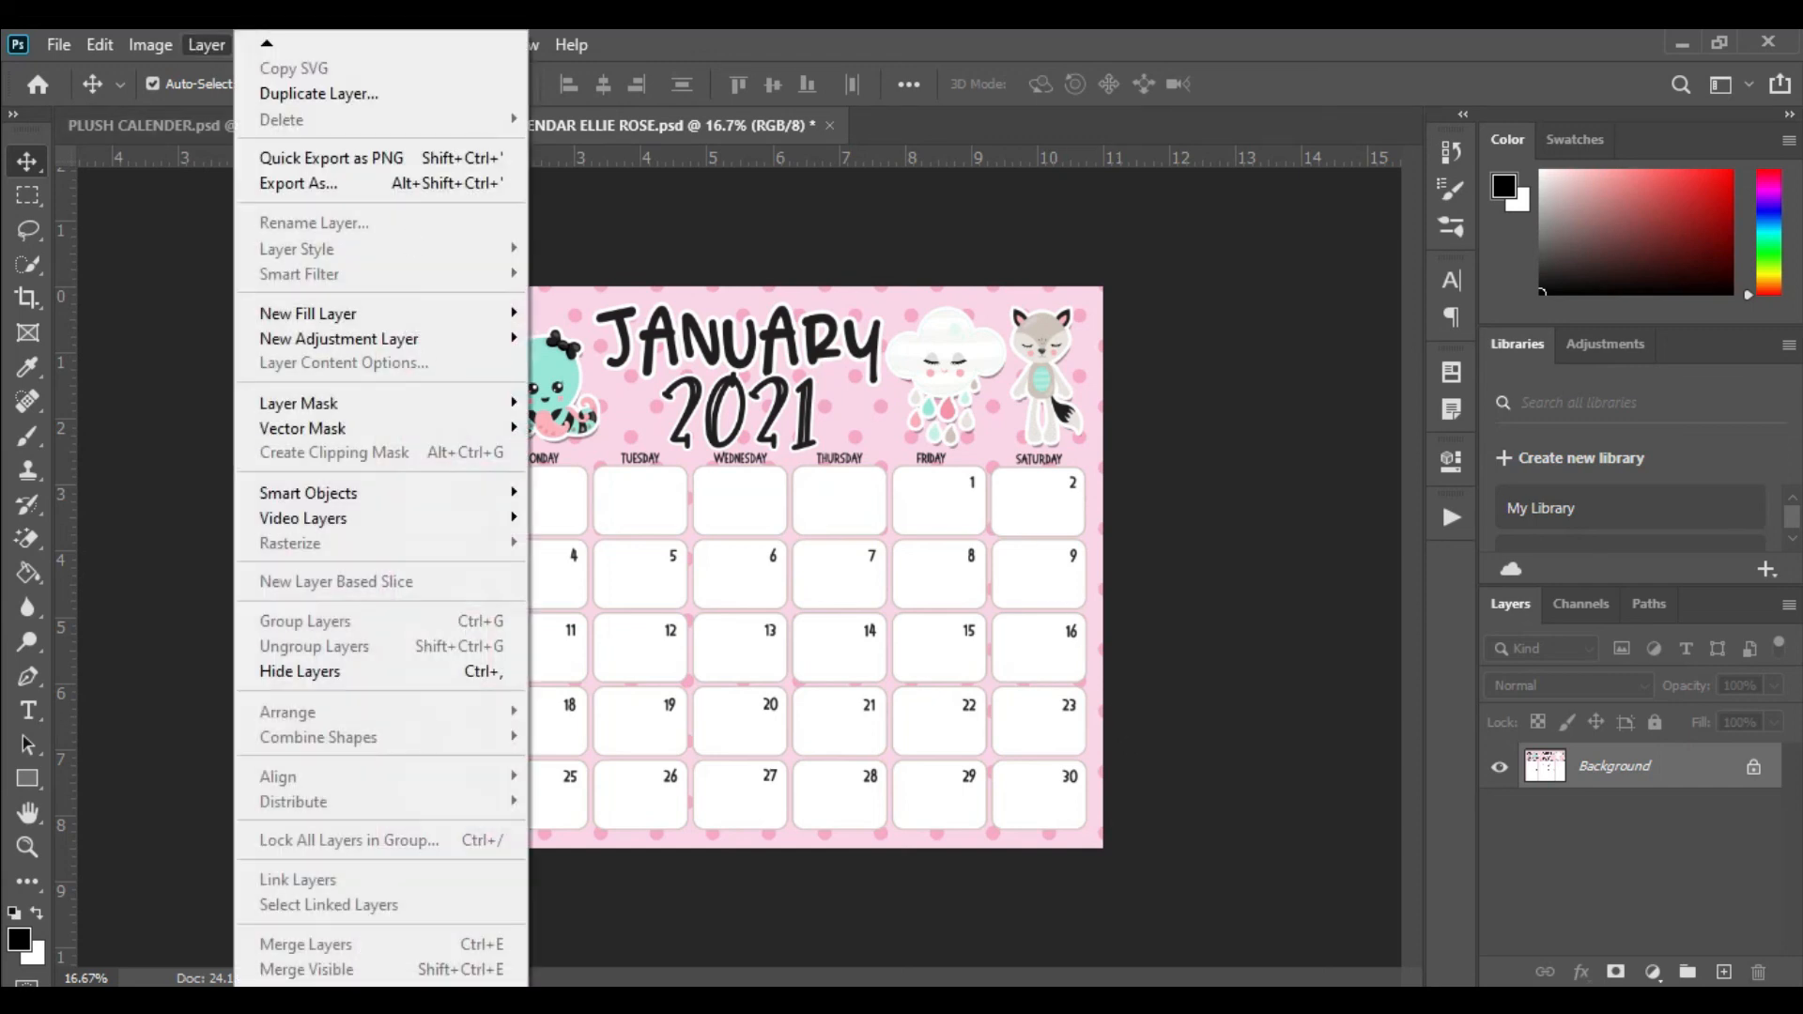
{"action": "left_click", "coordinate": [181, 653]}
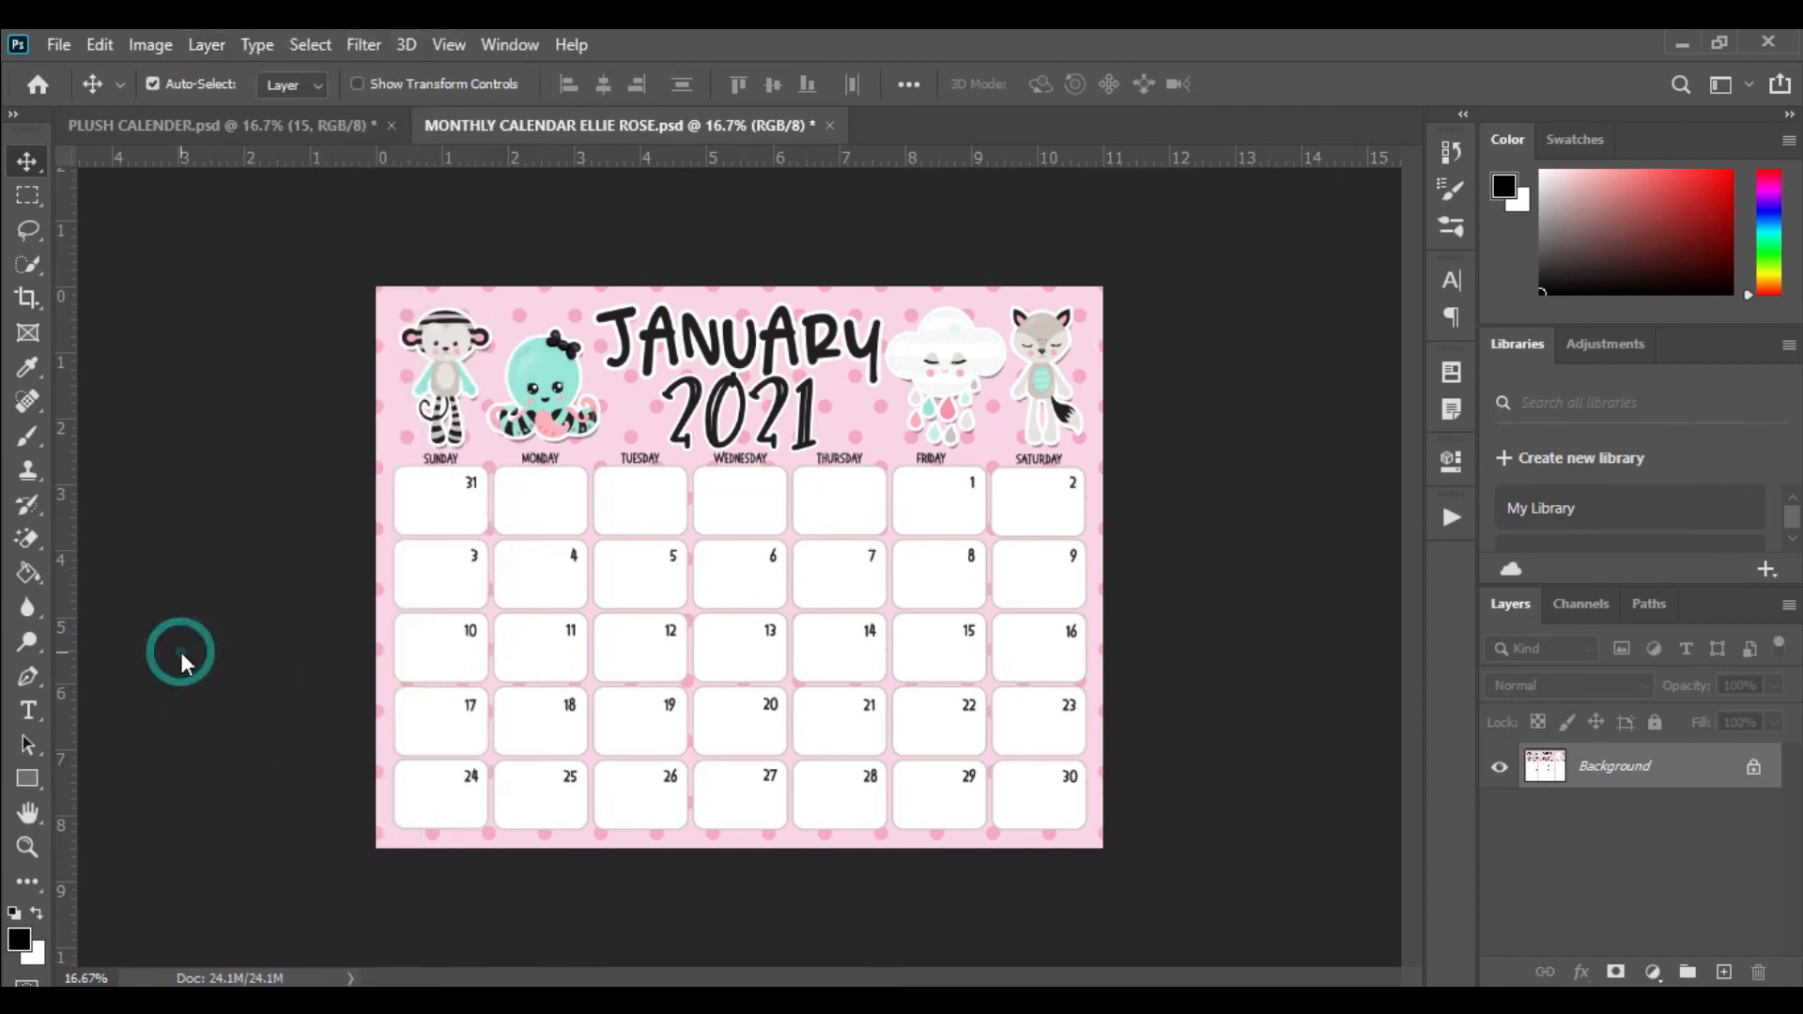
- Save a copy of the flattened calendar to the Desktop in Photoshop PDF format, named JANUARY CALENDER
{"action": "left_click", "coordinate": [54, 44]}
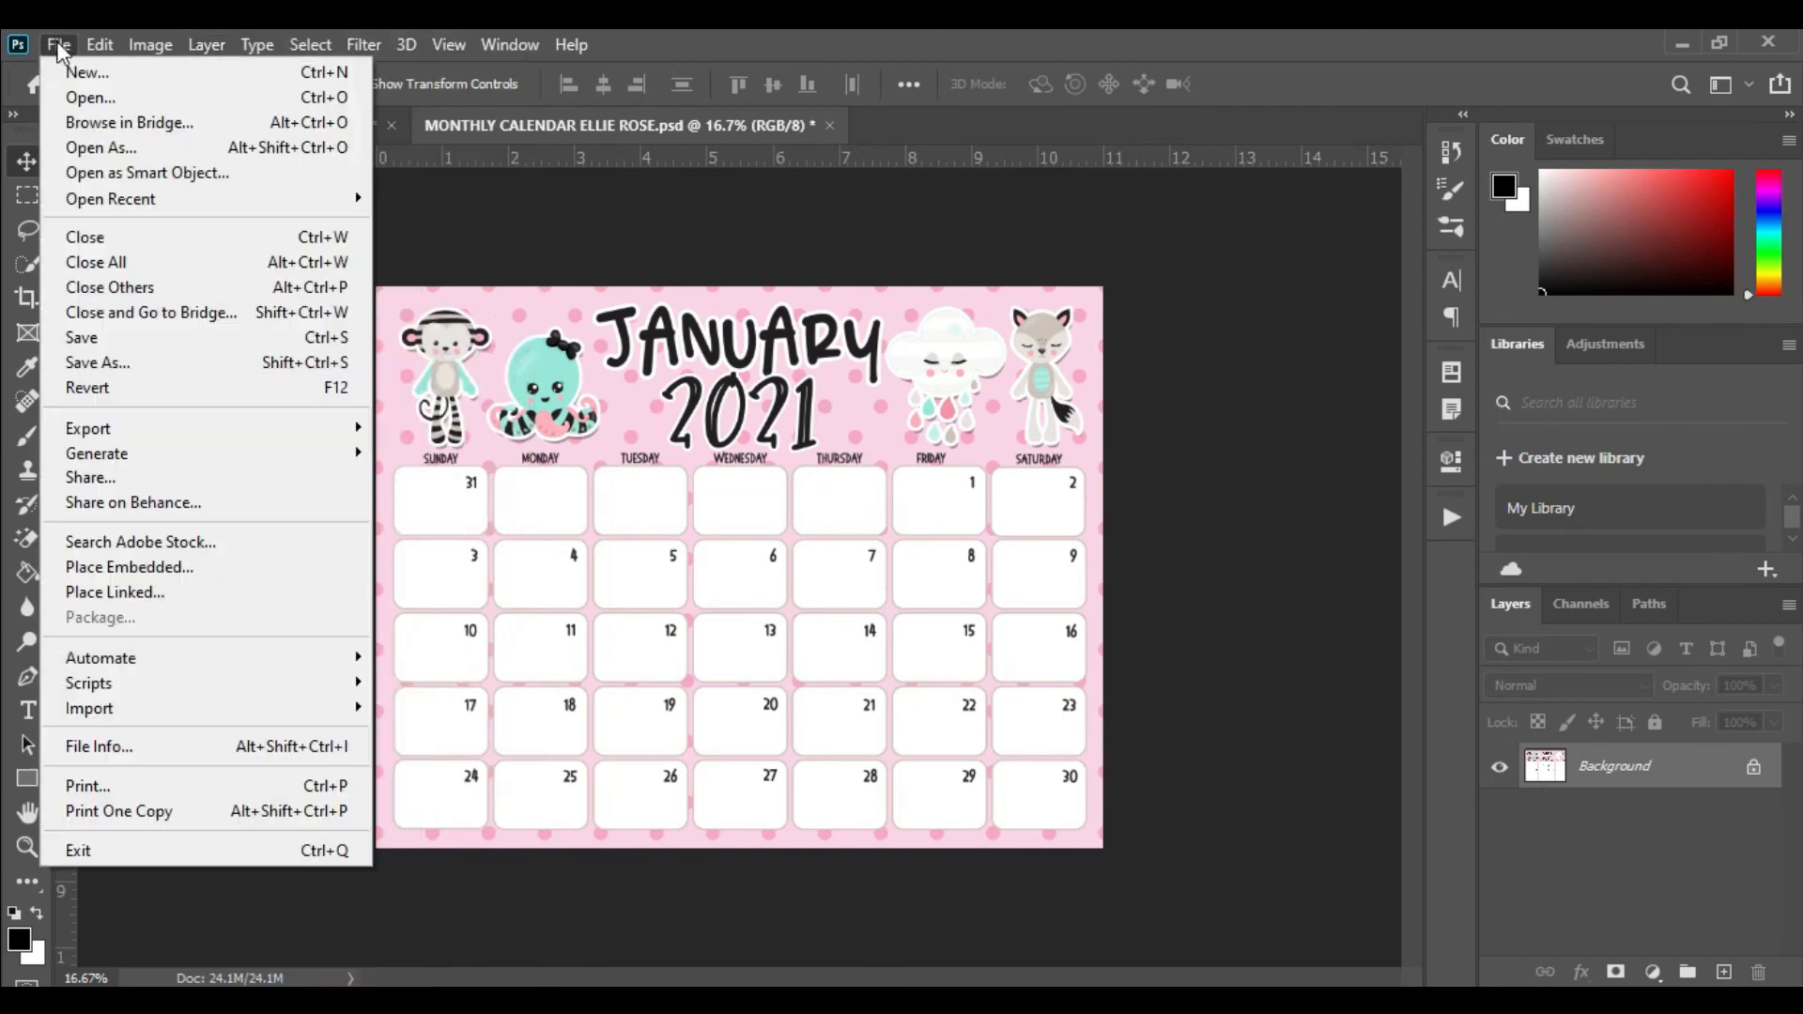
{"action": "left_click", "coordinate": [110, 363]}
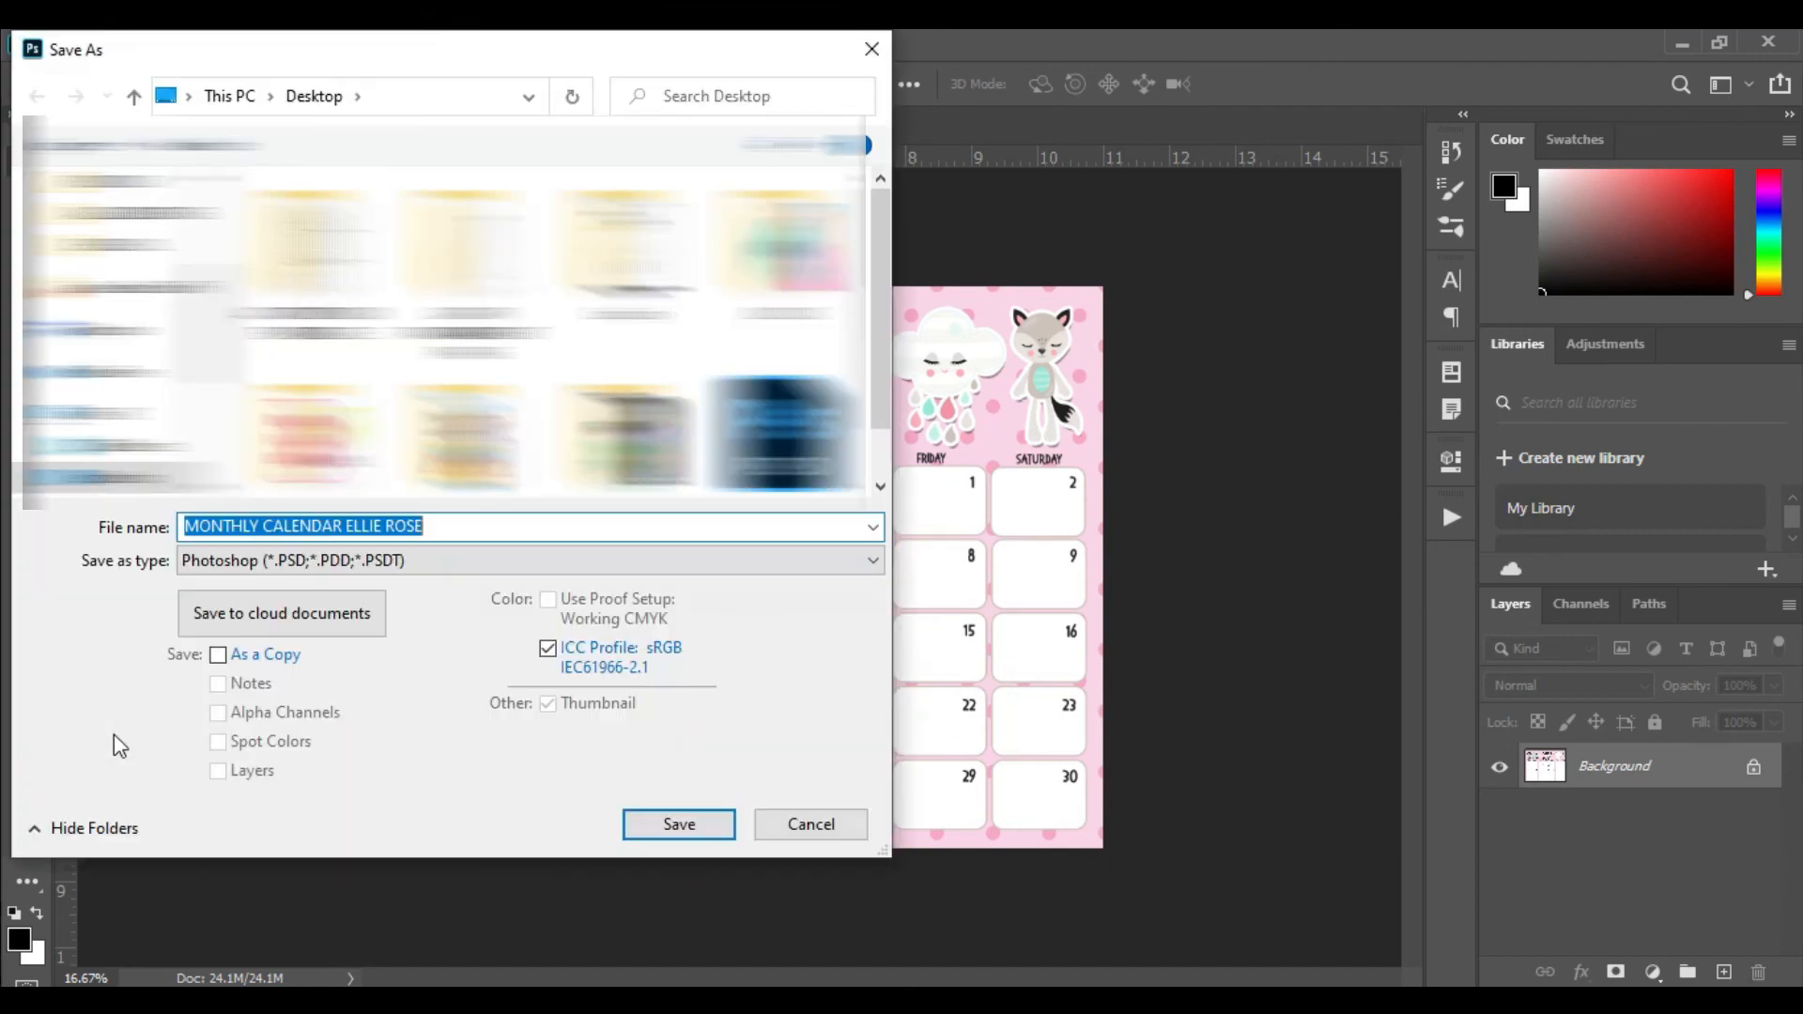
{"action": "left_click", "coordinate": [319, 561]}
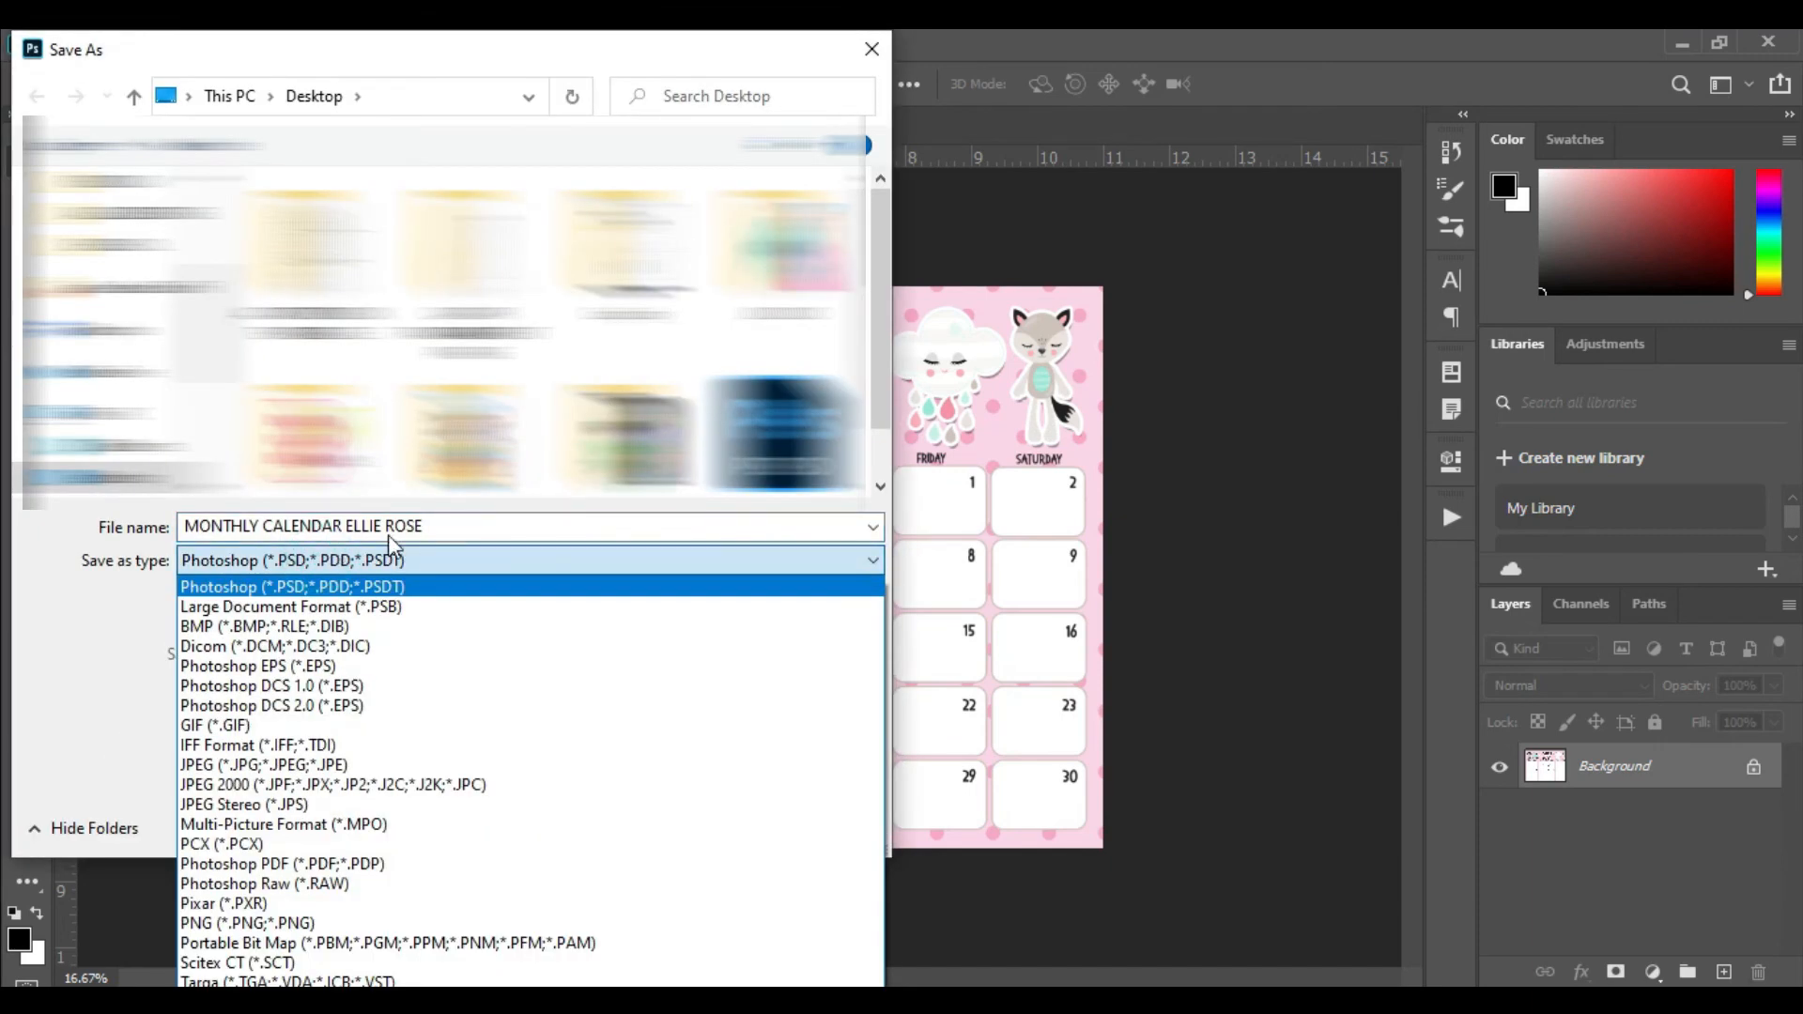
{"action": "left_click", "coordinate": [453, 520]}
{"action": "double_click", "coordinate": [452, 523]}
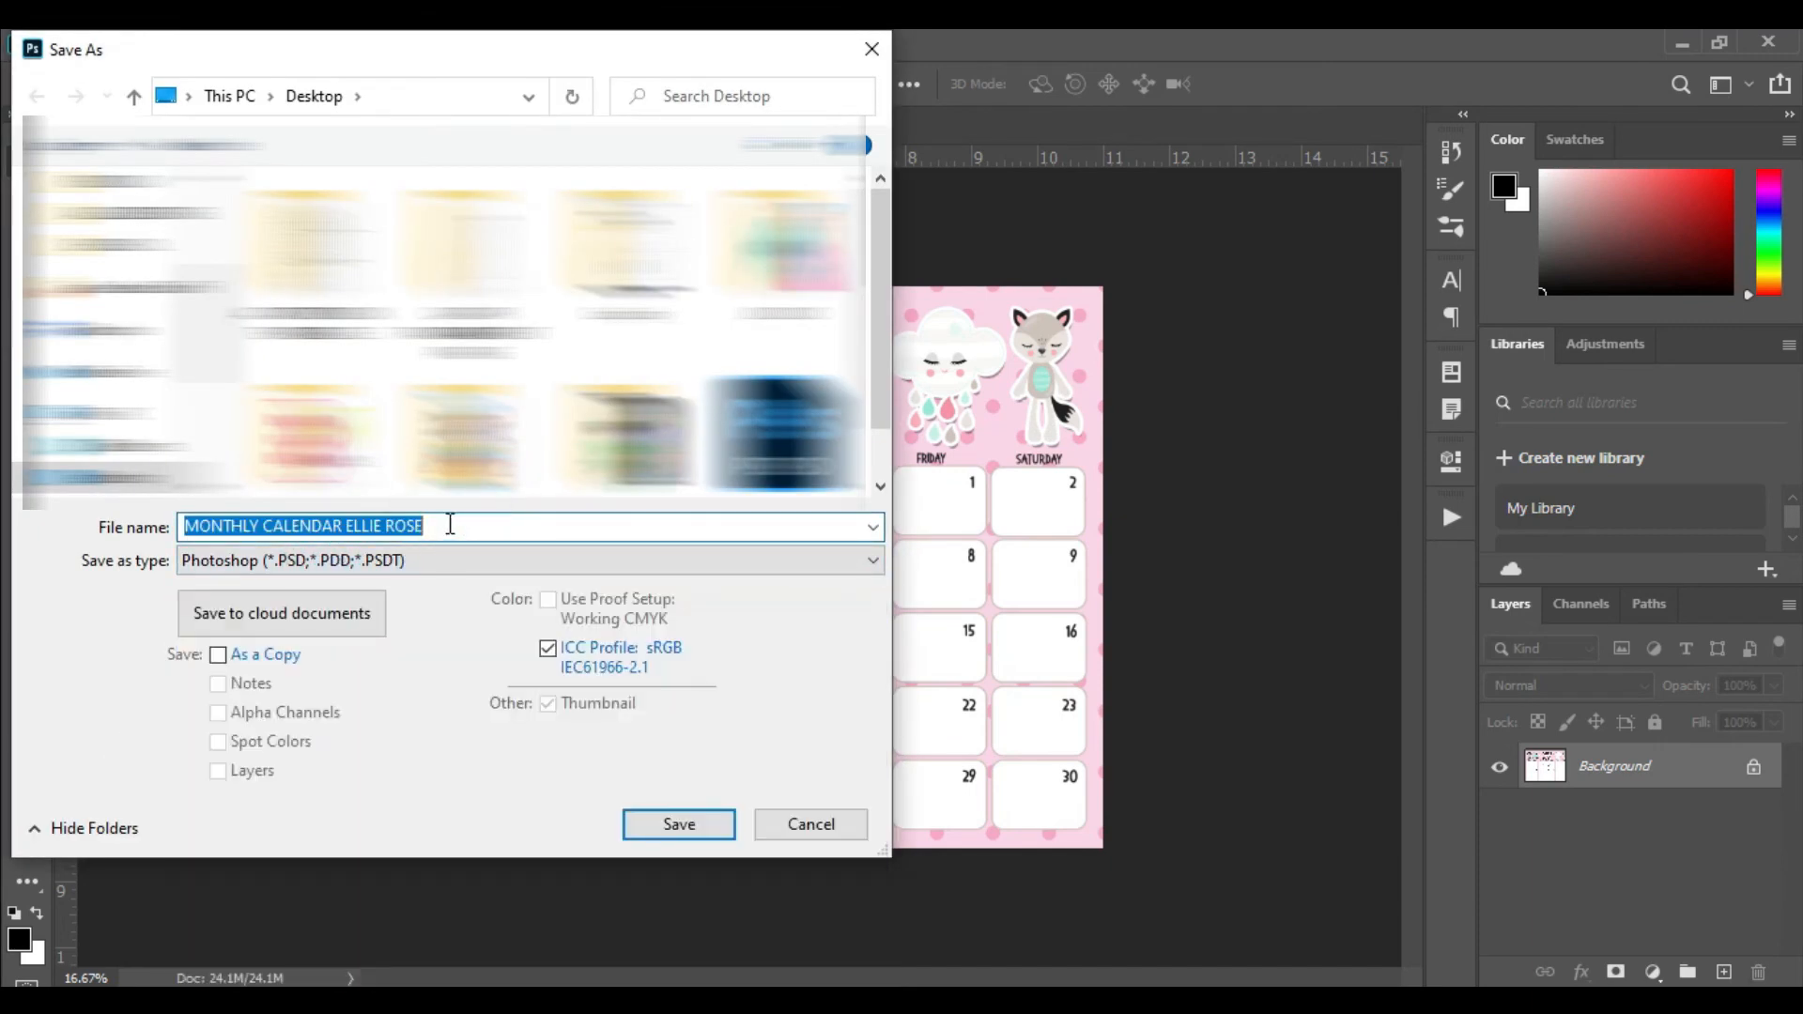
{"action": "type", "text": "JANUARY "}
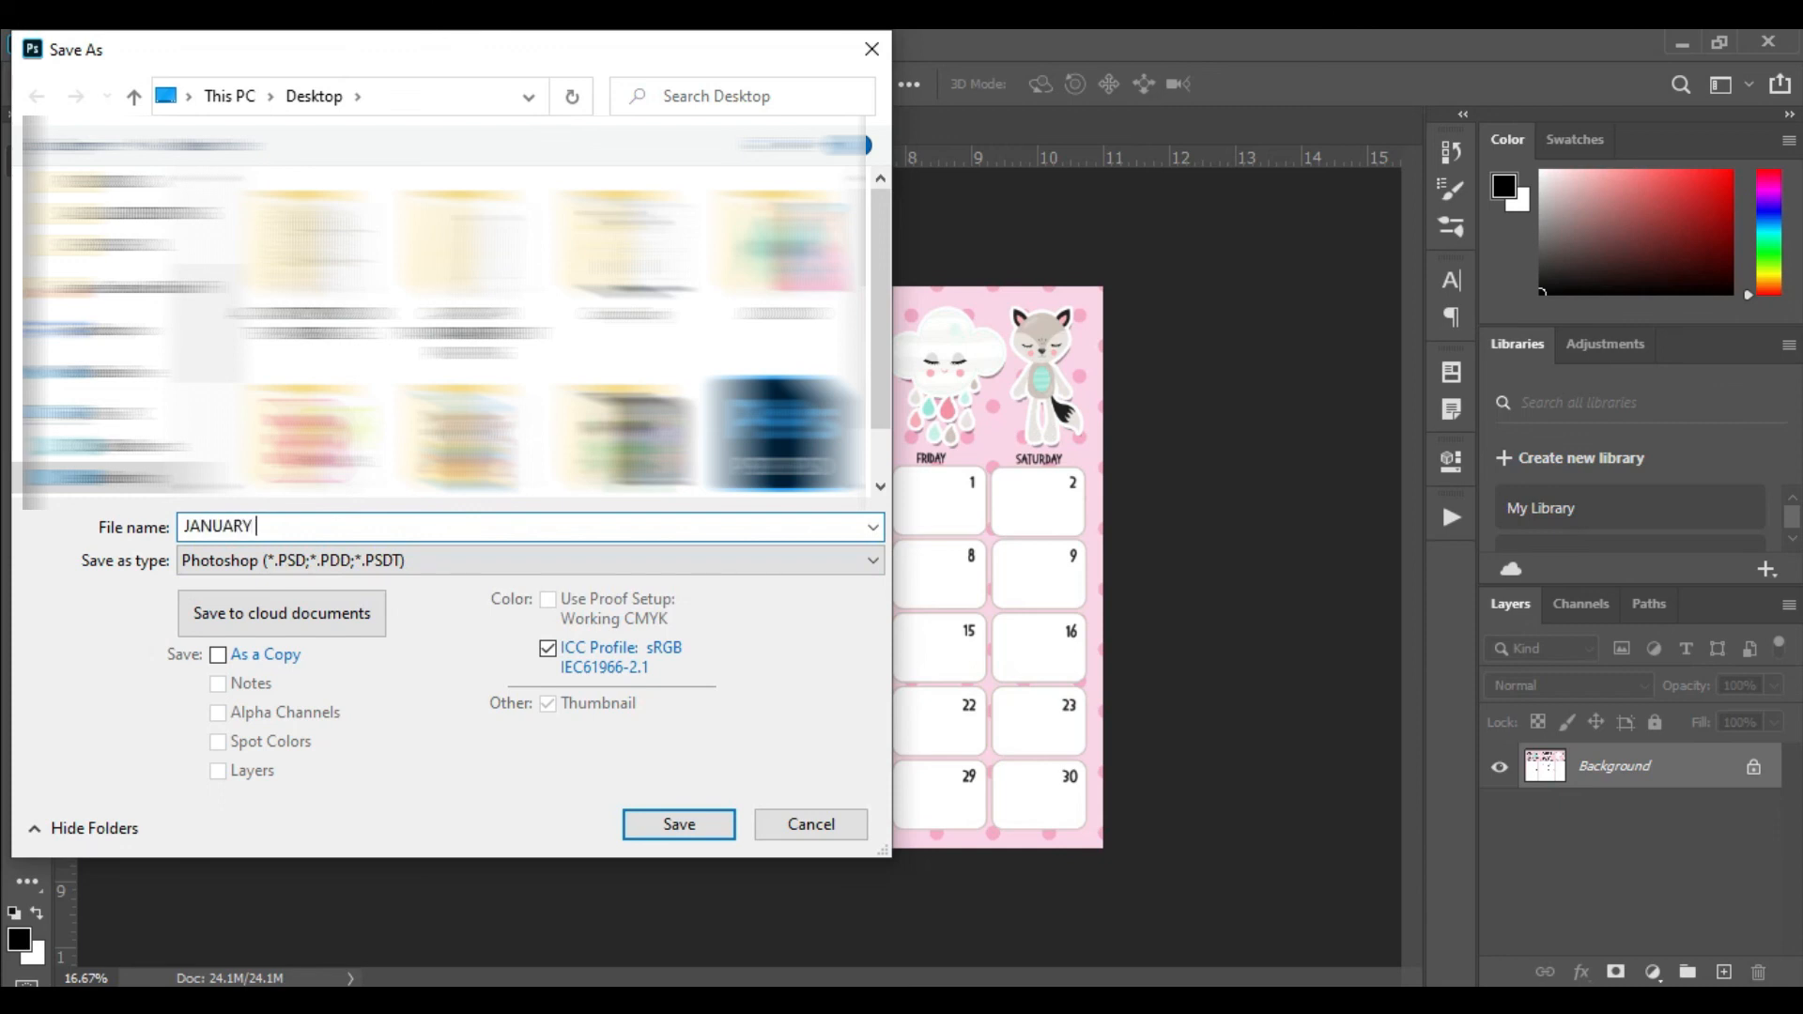
{"action": "type", "text": "CALENDER"}
{"action": "left_click", "coordinate": [452, 560]}
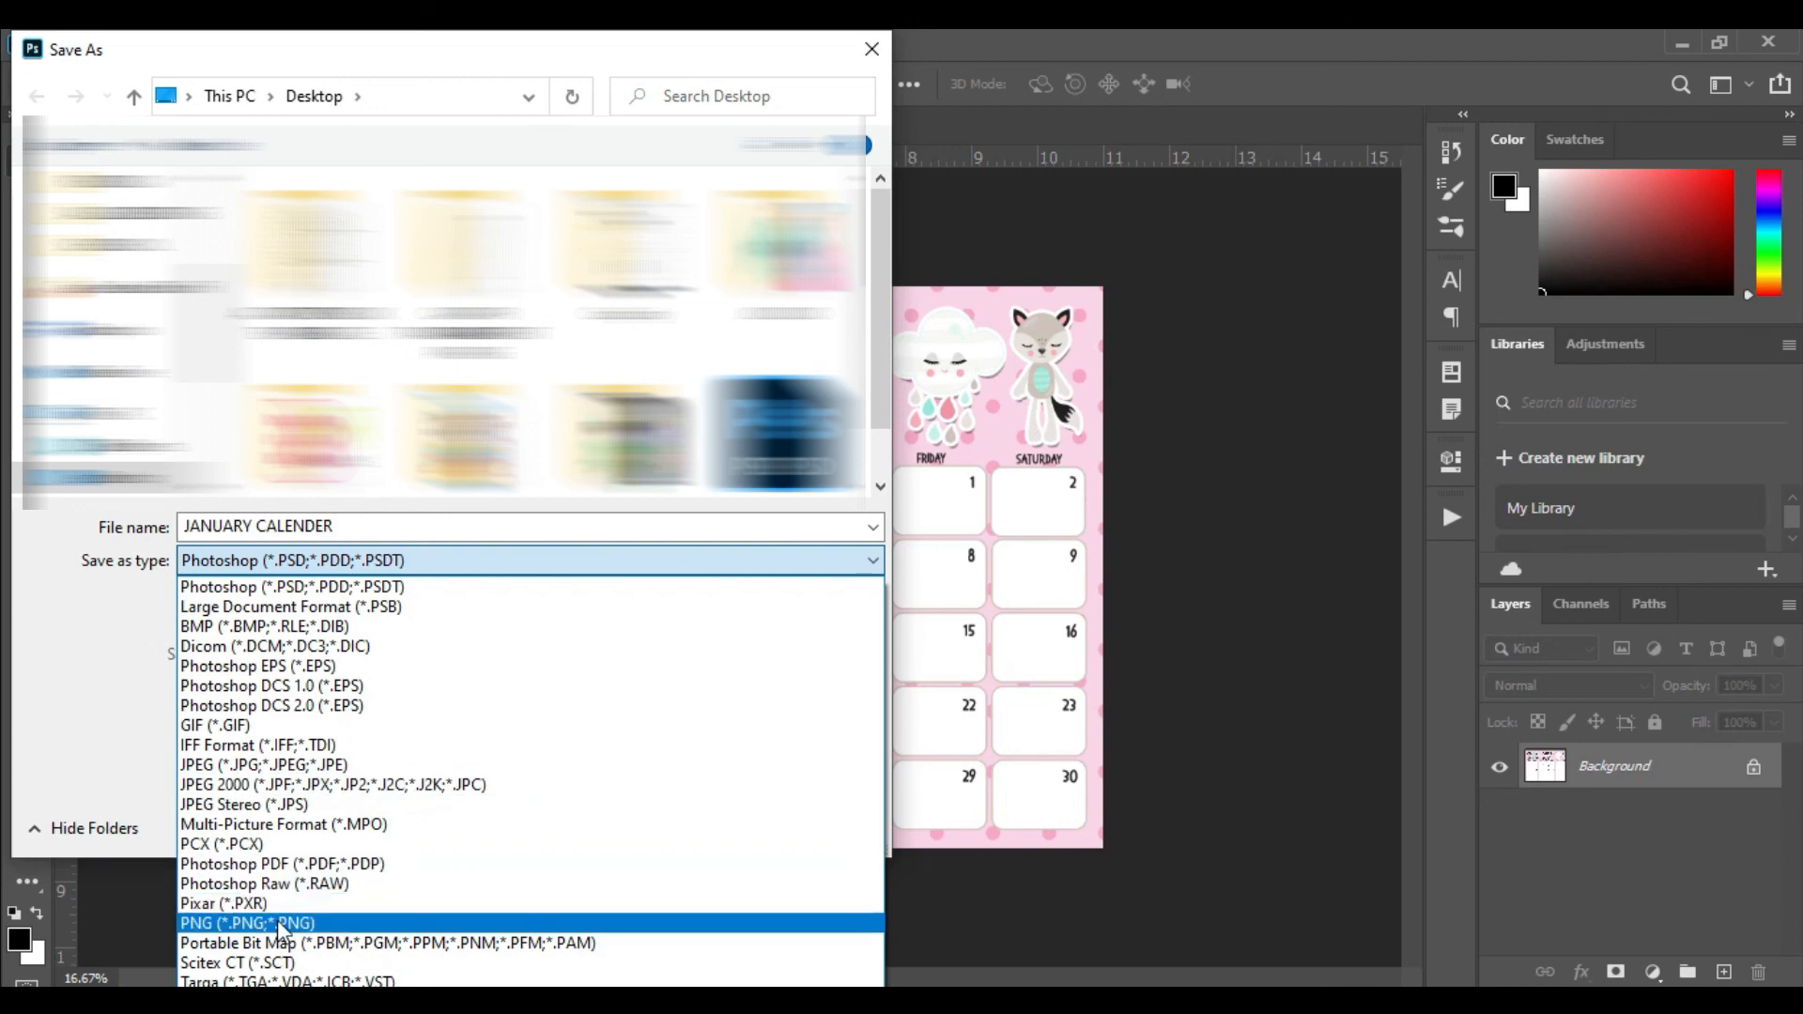
{"action": "left_click", "coordinate": [282, 863]}
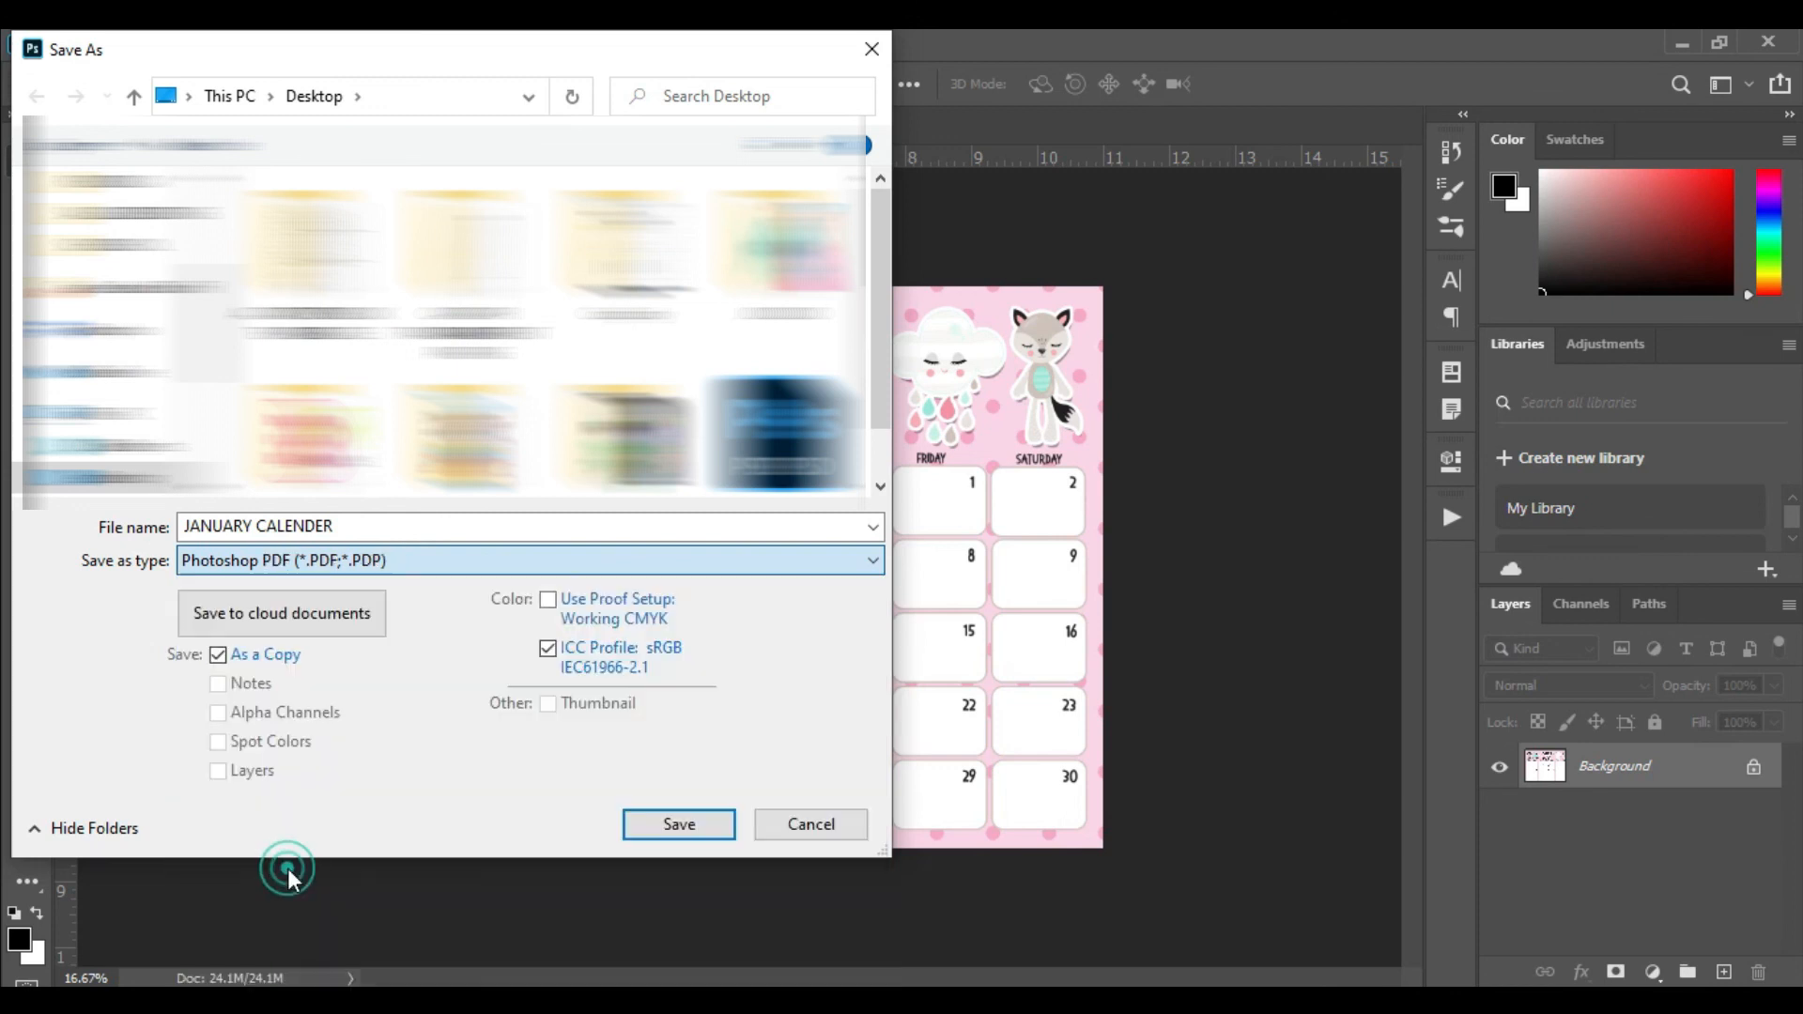
{"action": "left_click", "coordinate": [668, 821]}
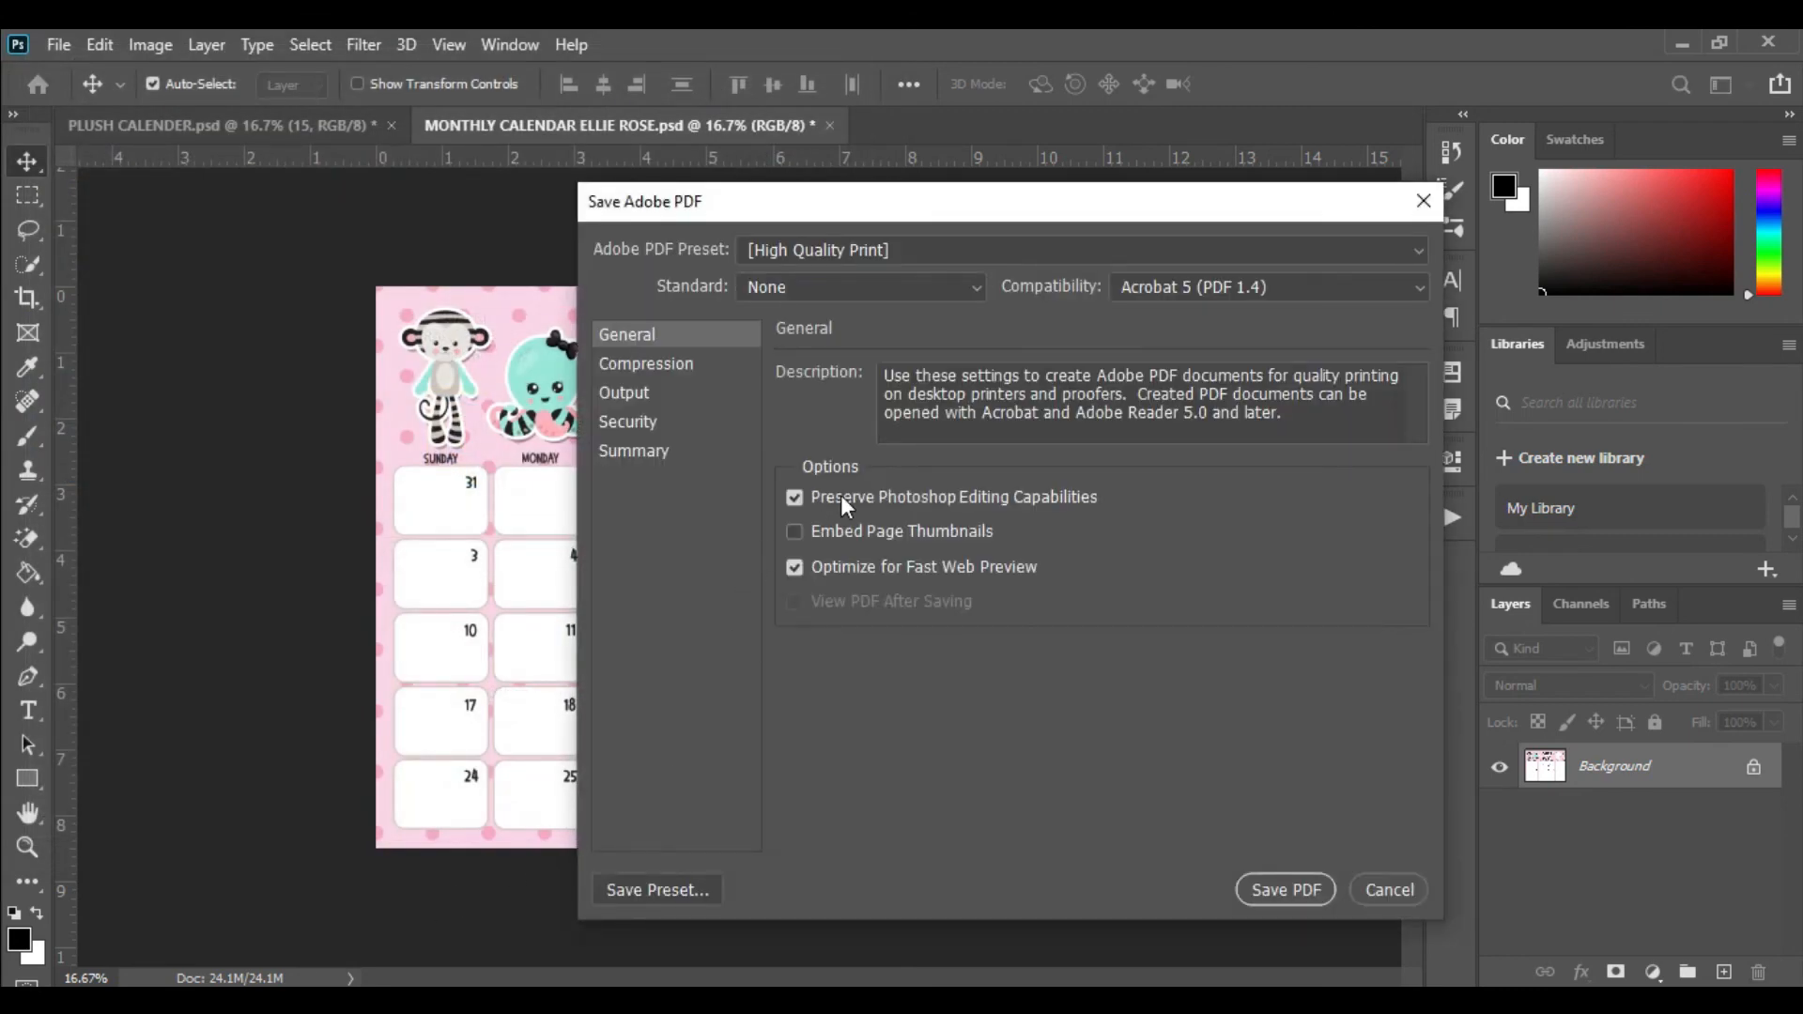
- Turn off Preserve Photoshop Editing Capabilities and Optimize for Fast Web Preview, and save the PDF with the High Quality Print preset
{"action": "left_click", "coordinate": [842, 496]}
{"action": "left_click", "coordinate": [821, 566]}
{"action": "left_click", "coordinate": [1299, 893]}
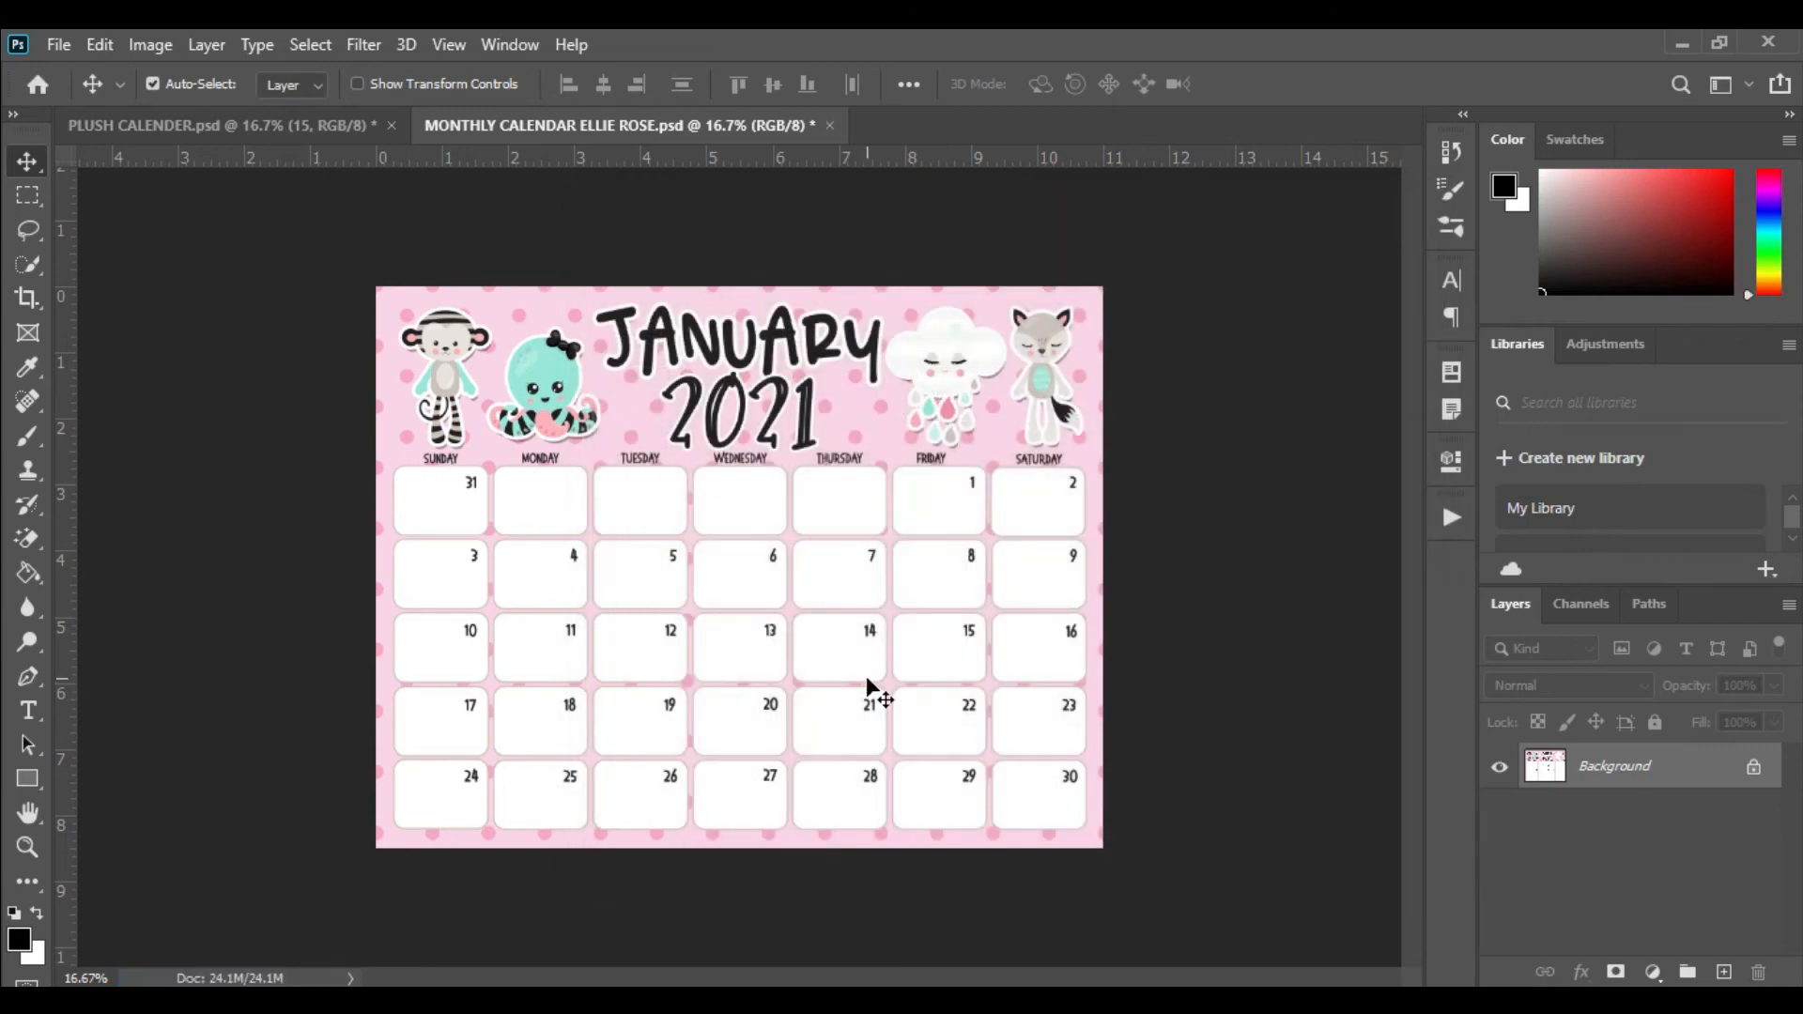
- Step the document history back to the Layer Order state before flattening, restoring the separate layers and groups
{"action": "left_click", "coordinate": [1452, 153]}
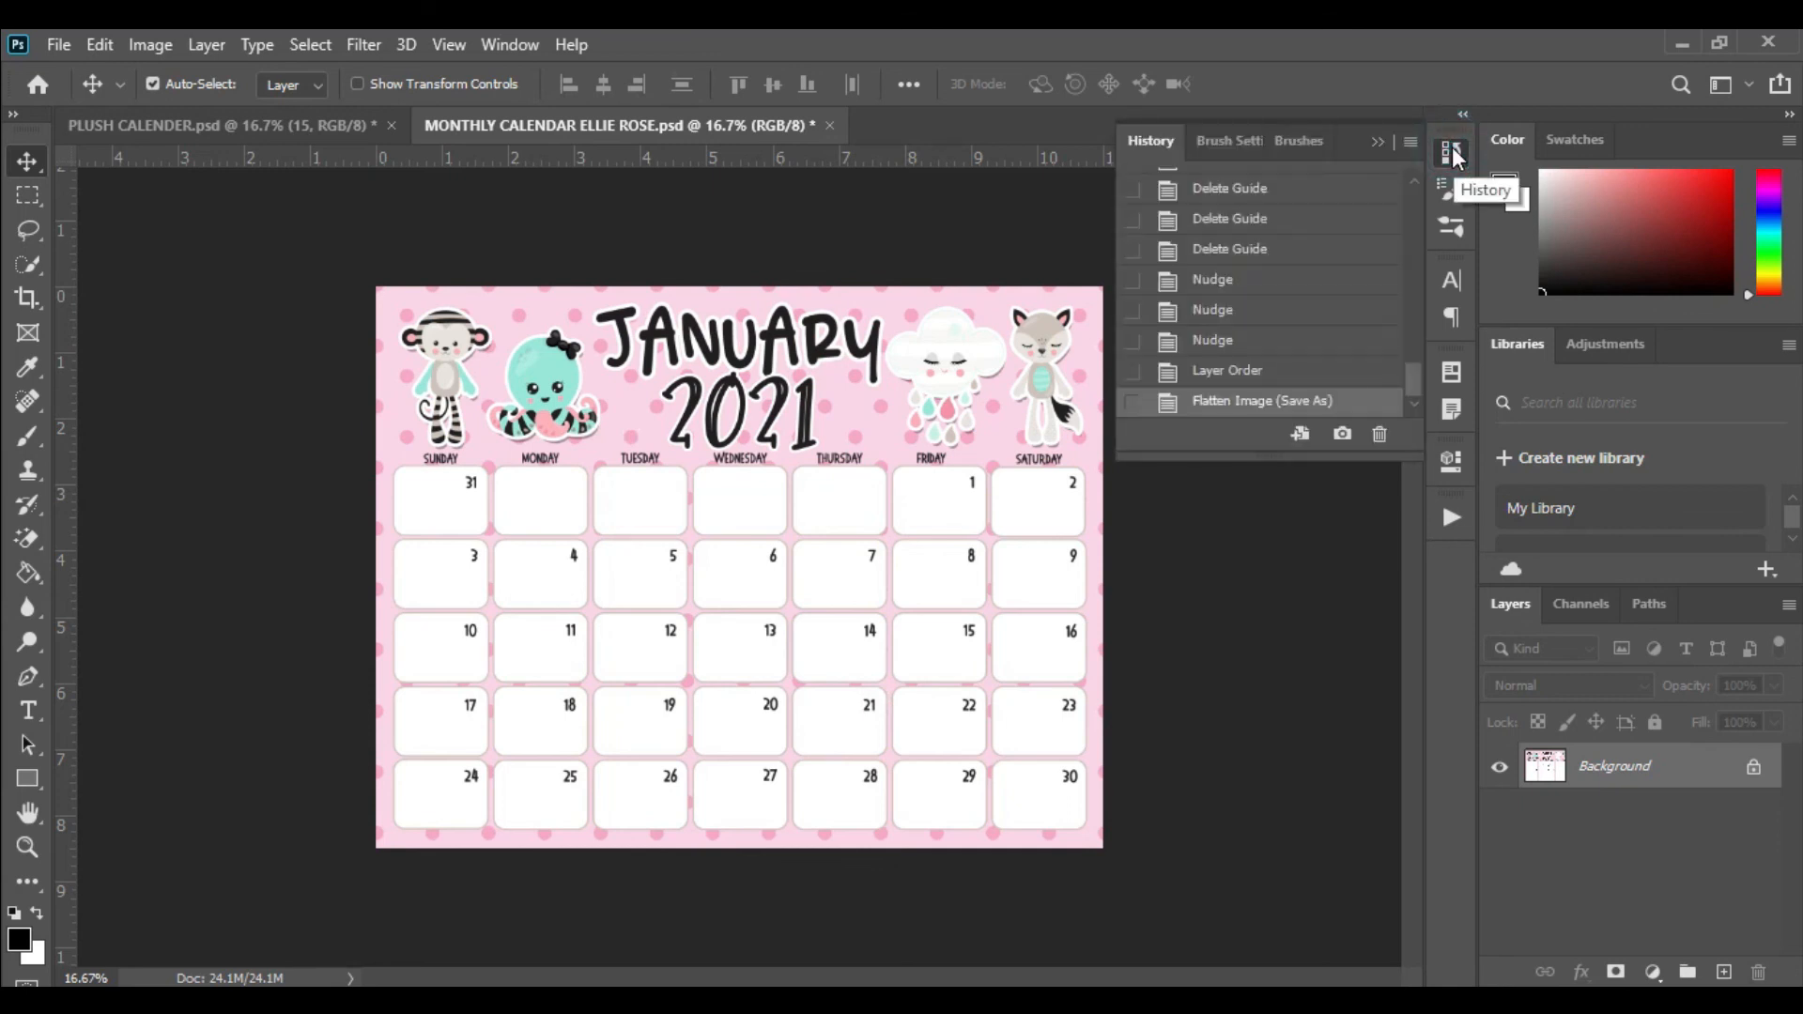
{"action": "left_click", "coordinate": [512, 47]}
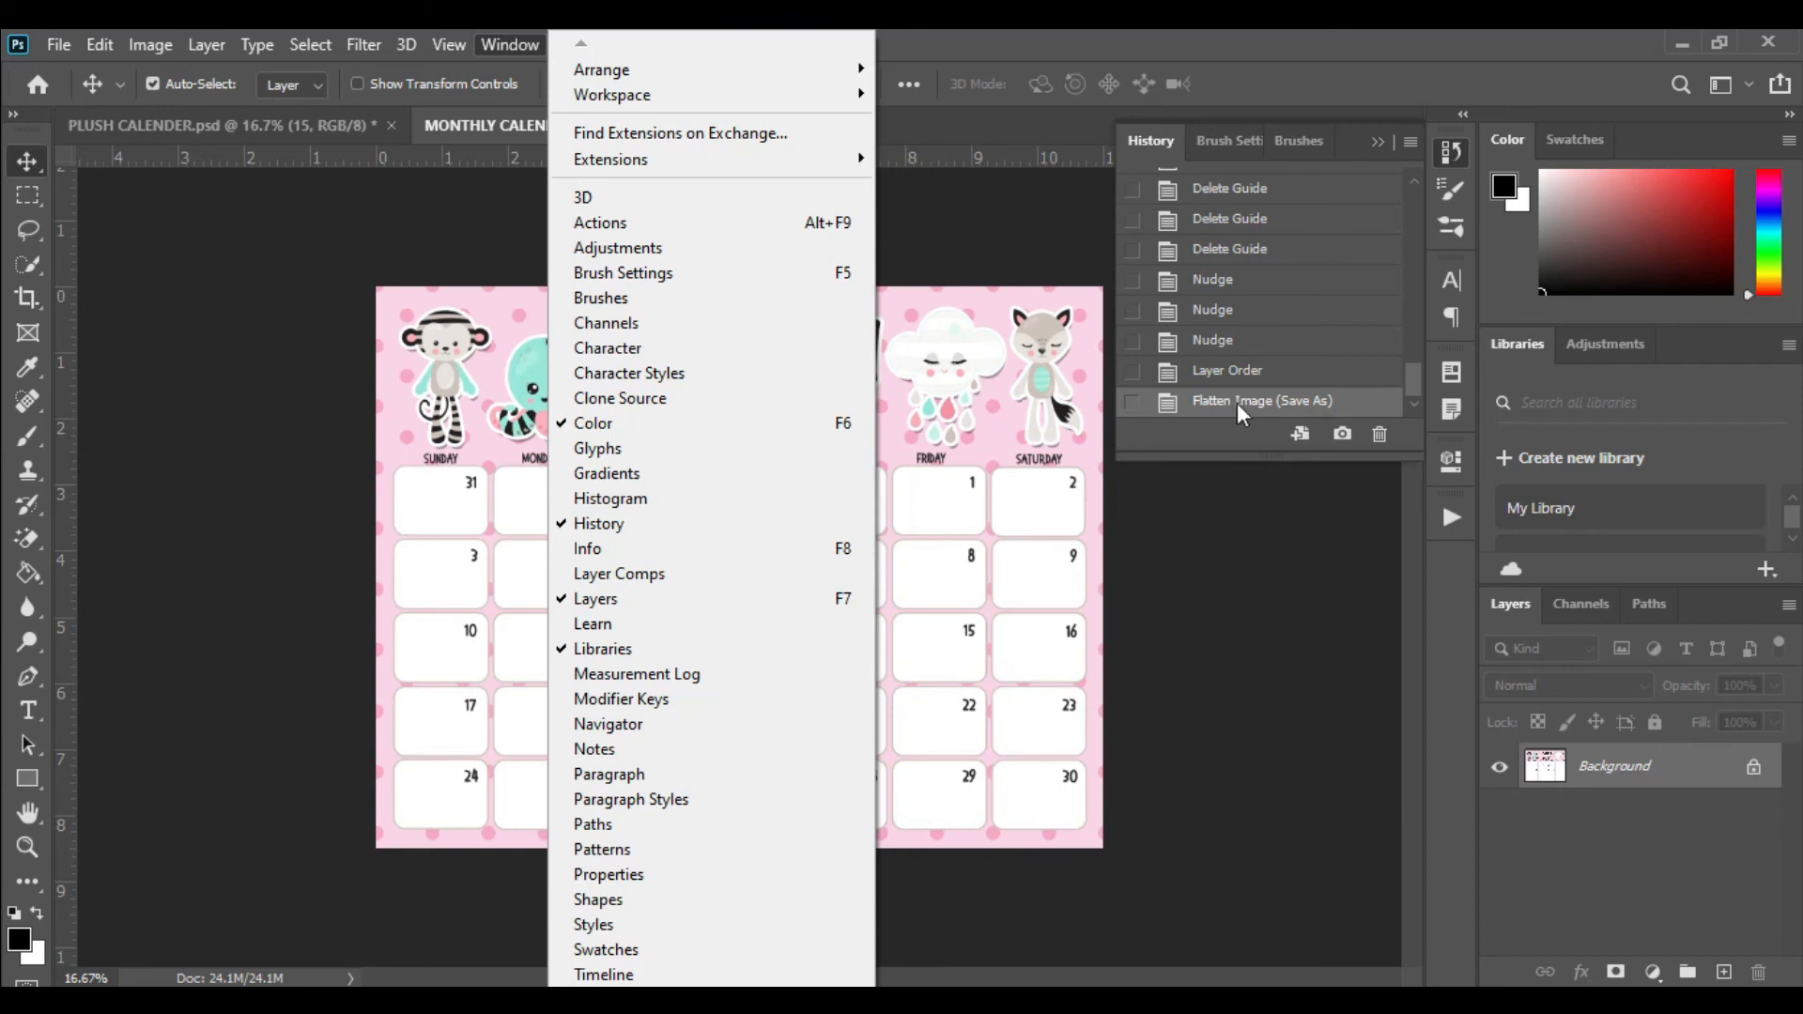
{"action": "left_click", "coordinate": [1230, 370]}
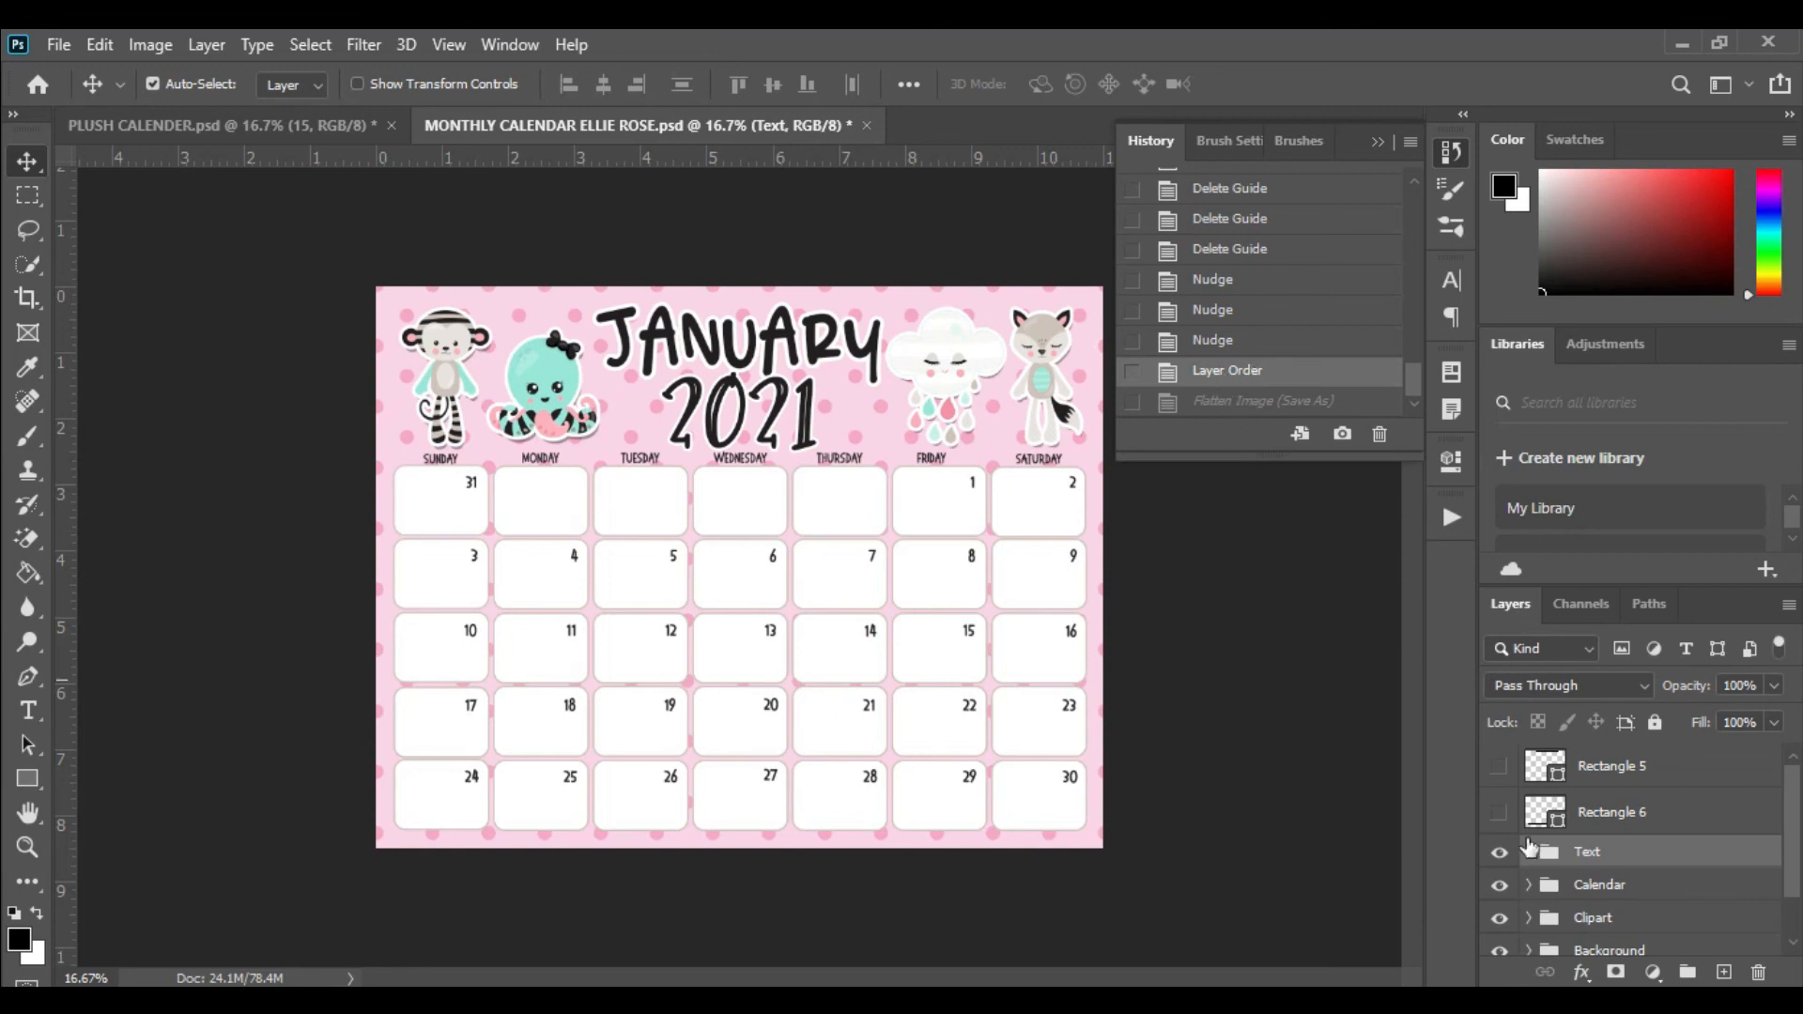
{"action": "left_click", "coordinate": [69, 41]}
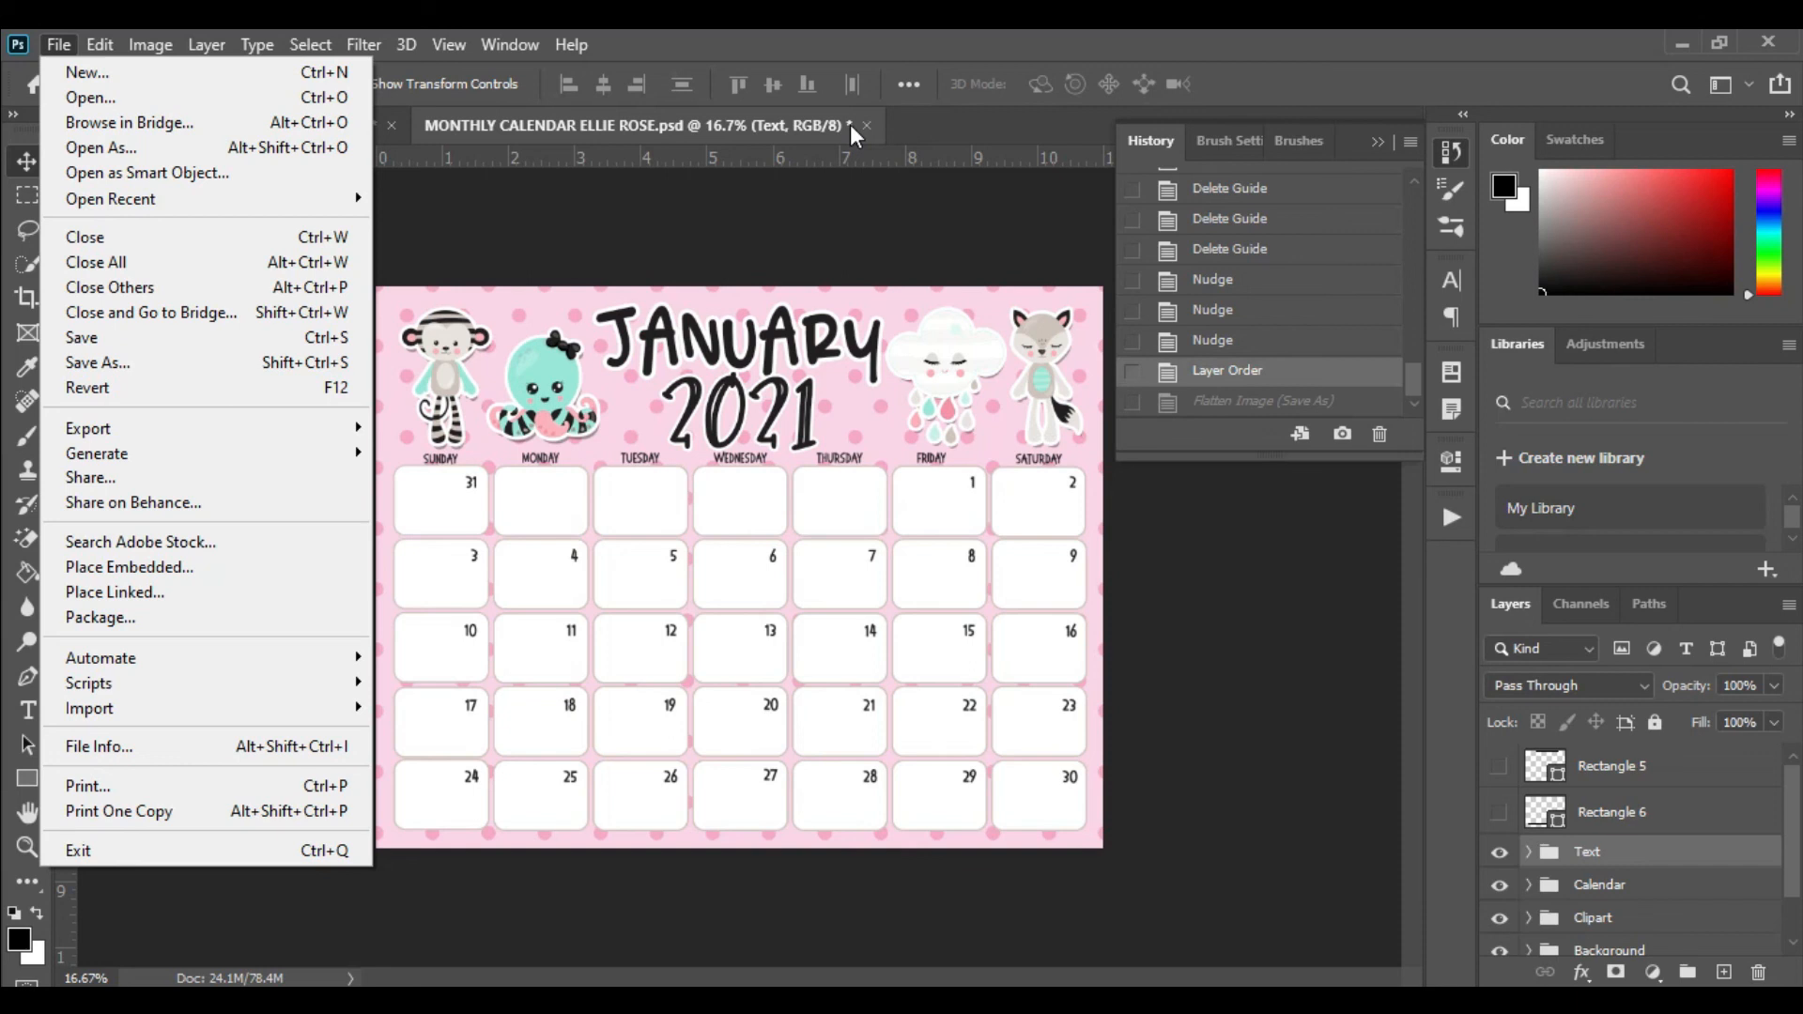
{"action": "left_click", "coordinate": [122, 366]}
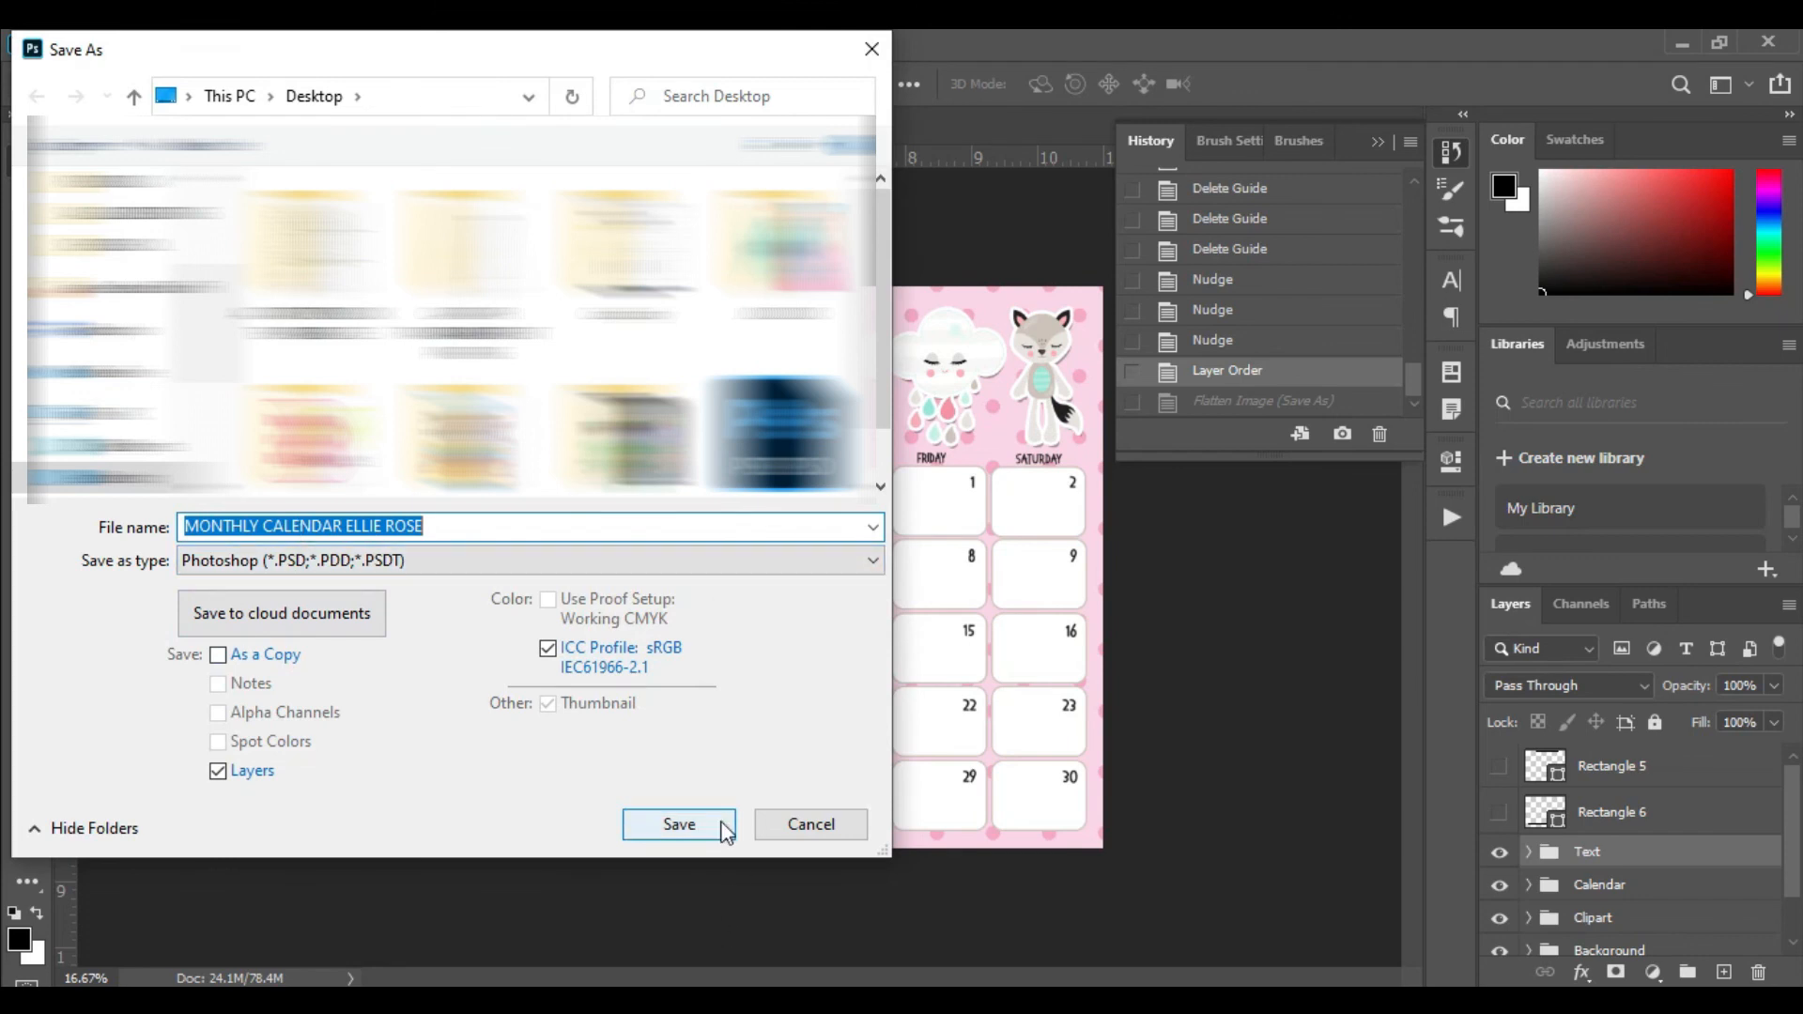
{"action": "left_click", "coordinate": [825, 831]}
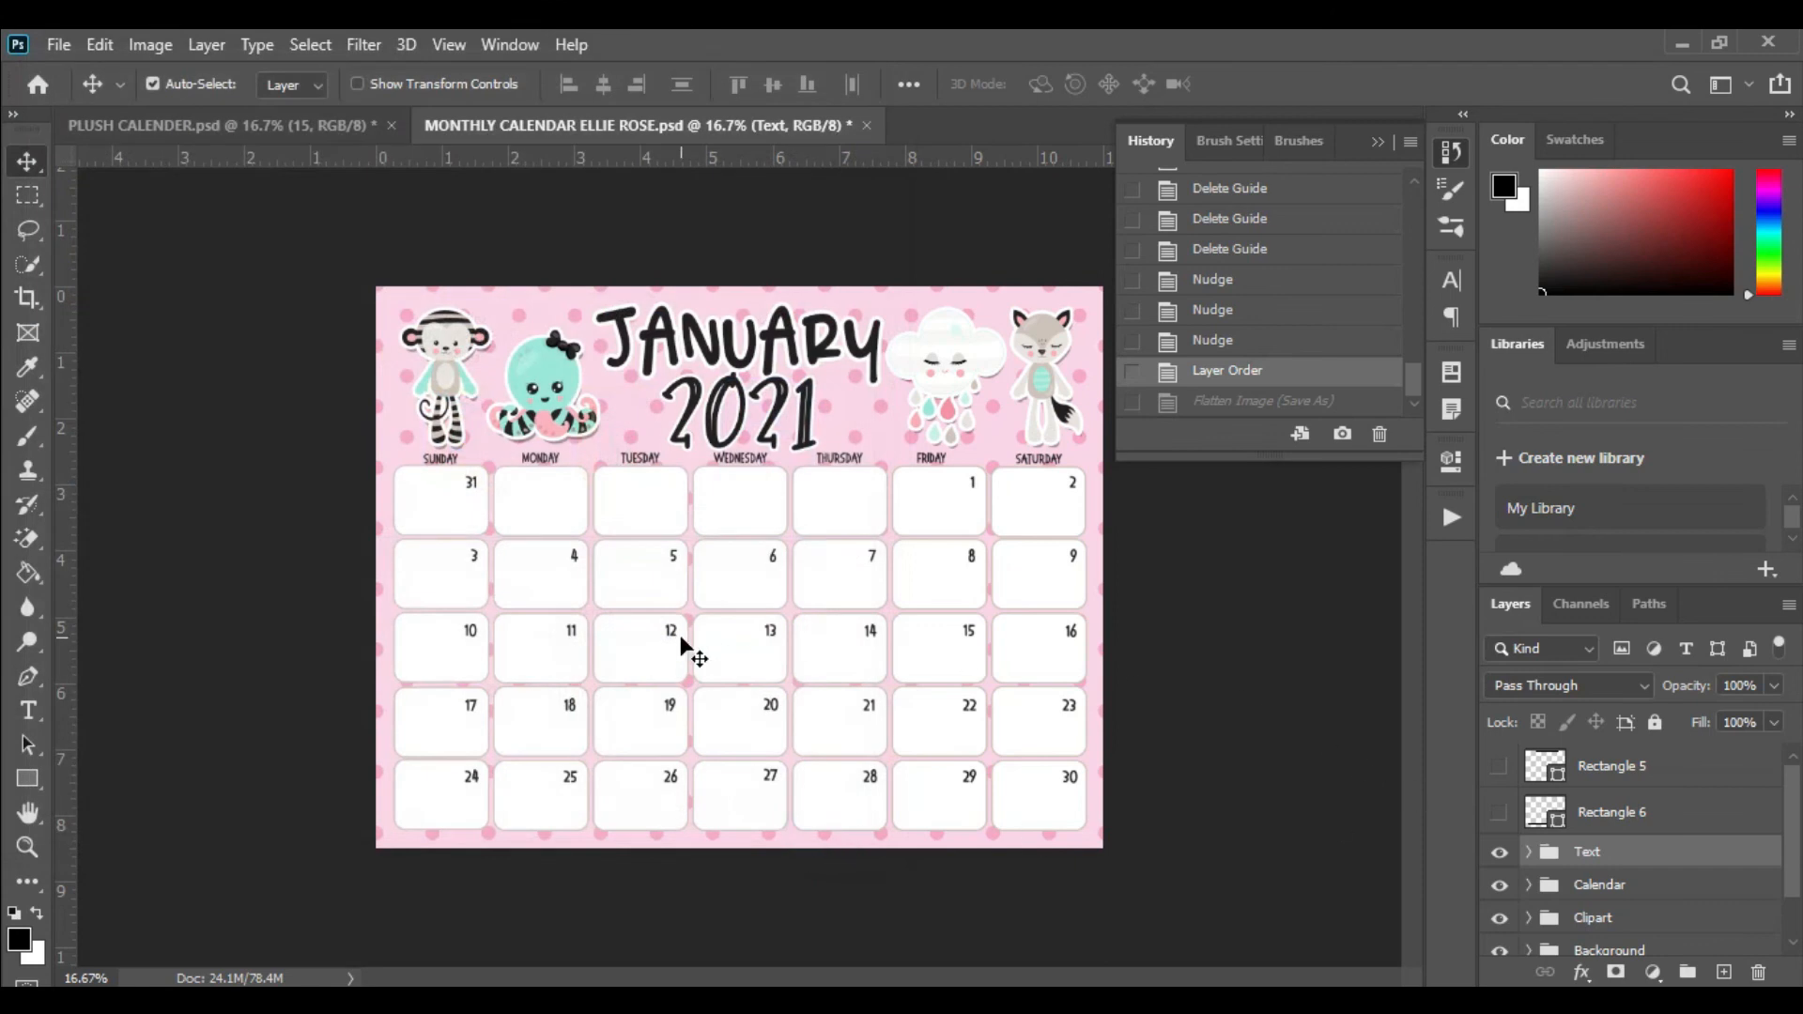